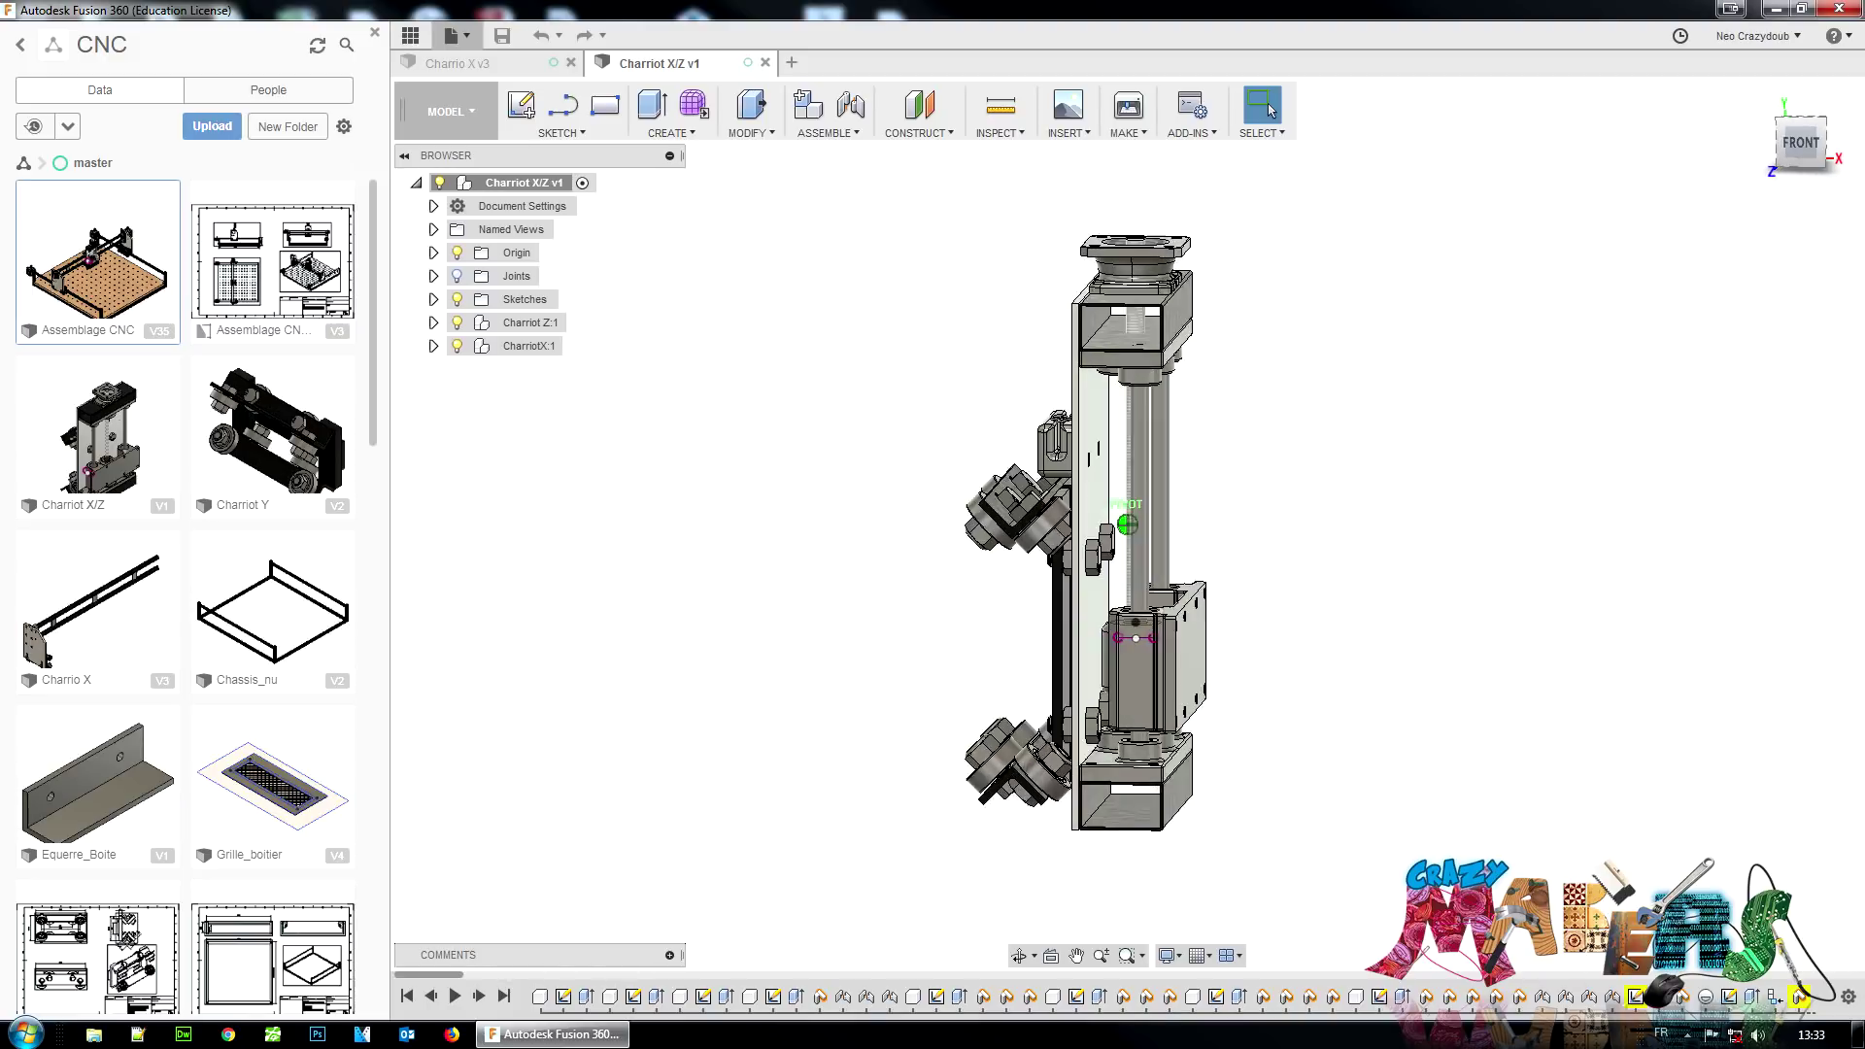
Step: Inspect the Charriot X/Z carriage from its front and right sides, and close the Charrio X document
{"action": "middle_click_drag", "start_coordinate": [855, 575], "coordinate": [600, 573], "text": "shift"}
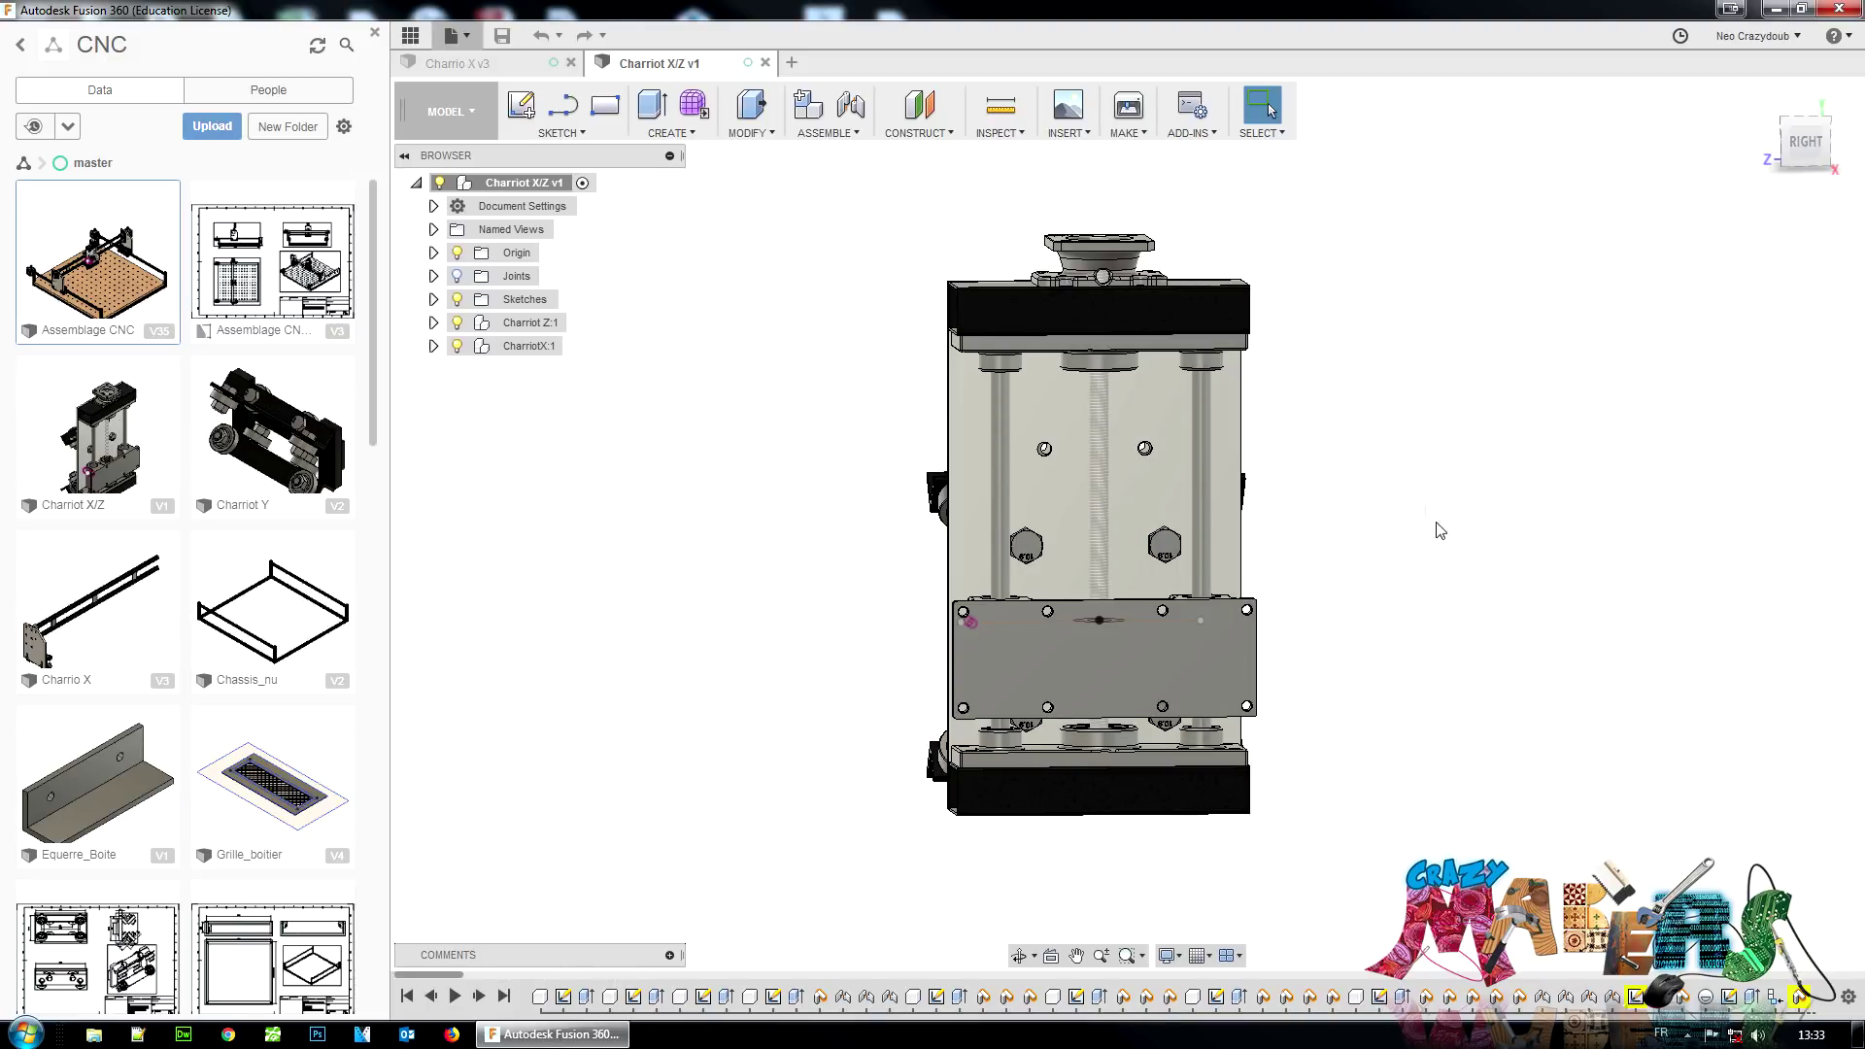
{"action": "left_click", "coordinate": [1788, 168]}
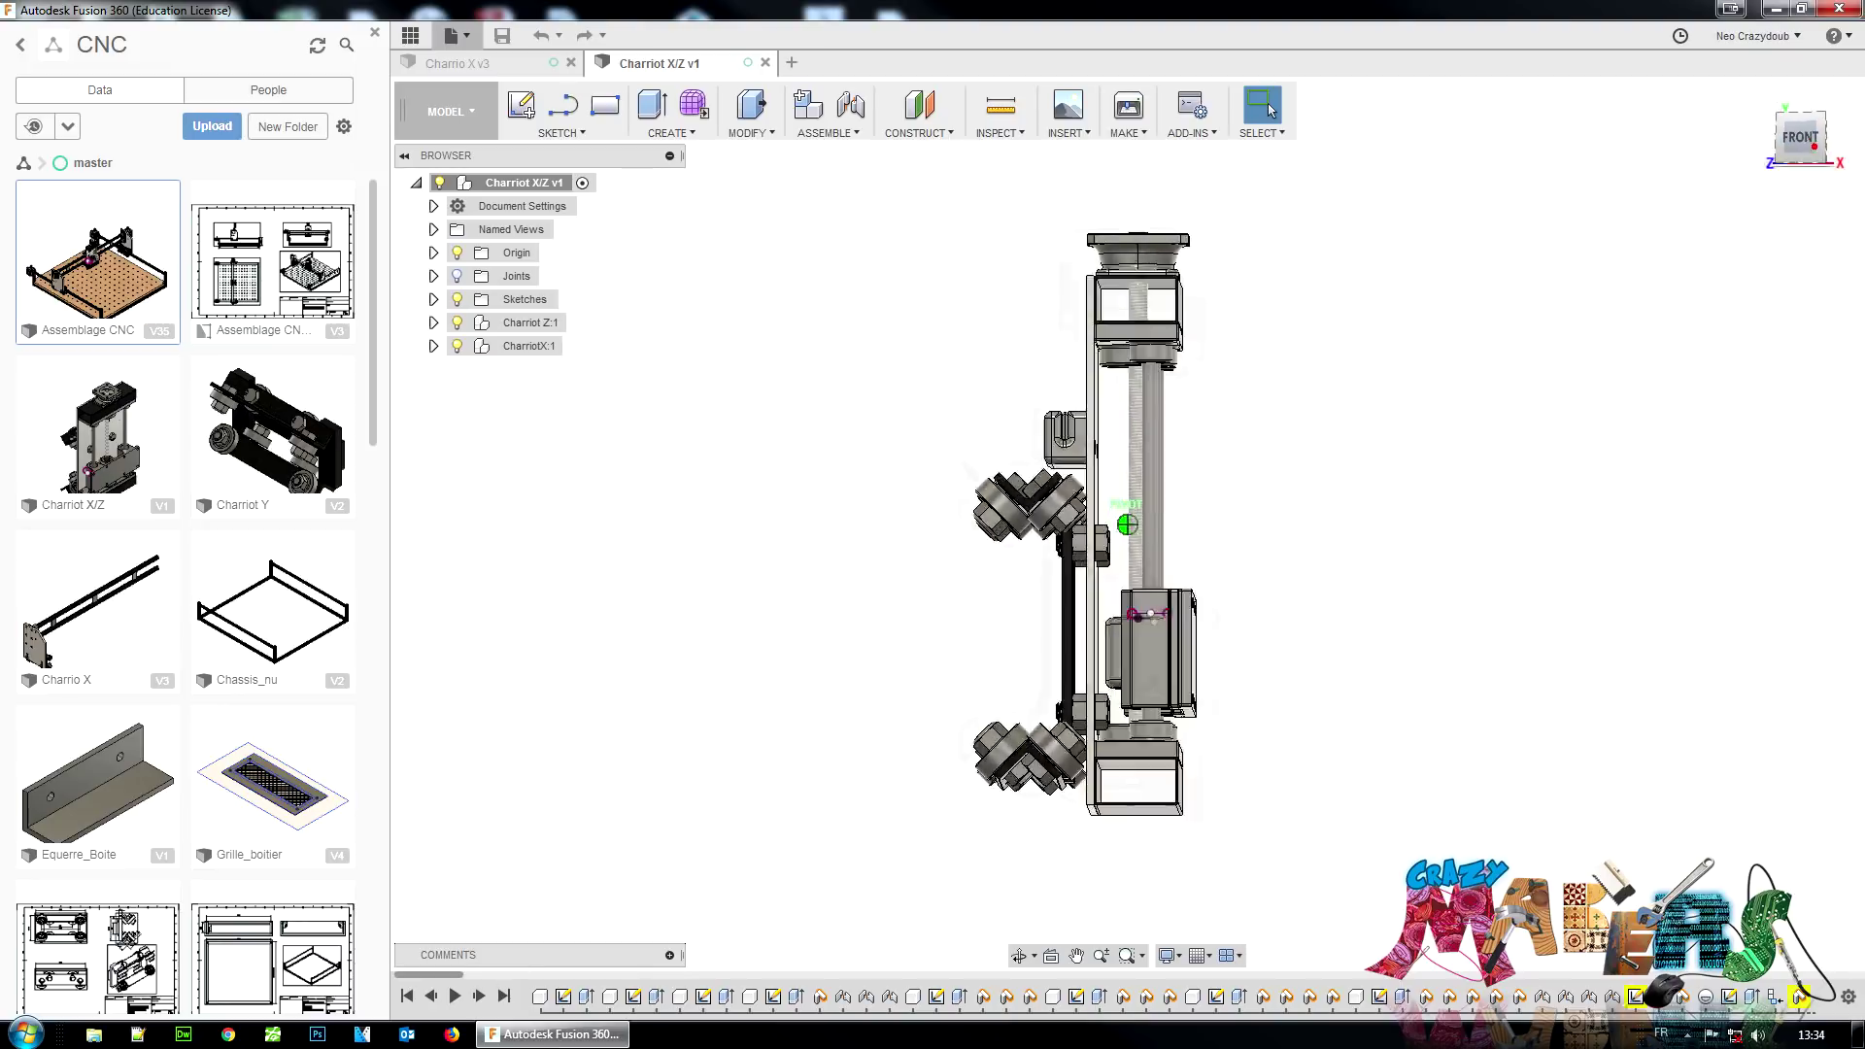
{"action": "mouse_move", "coordinate": [1808, 145]}
{"action": "left_mouse_down"}
{"action": "mouse_move", "coordinate": [1768, 156]}
{"action": "mouse_move", "coordinate": [1768, 182]}
{"action": "mouse_move", "coordinate": [1782, 146]}
{"action": "mouse_move", "coordinate": [1819, 147]}
{"action": "left_mouse_up"}
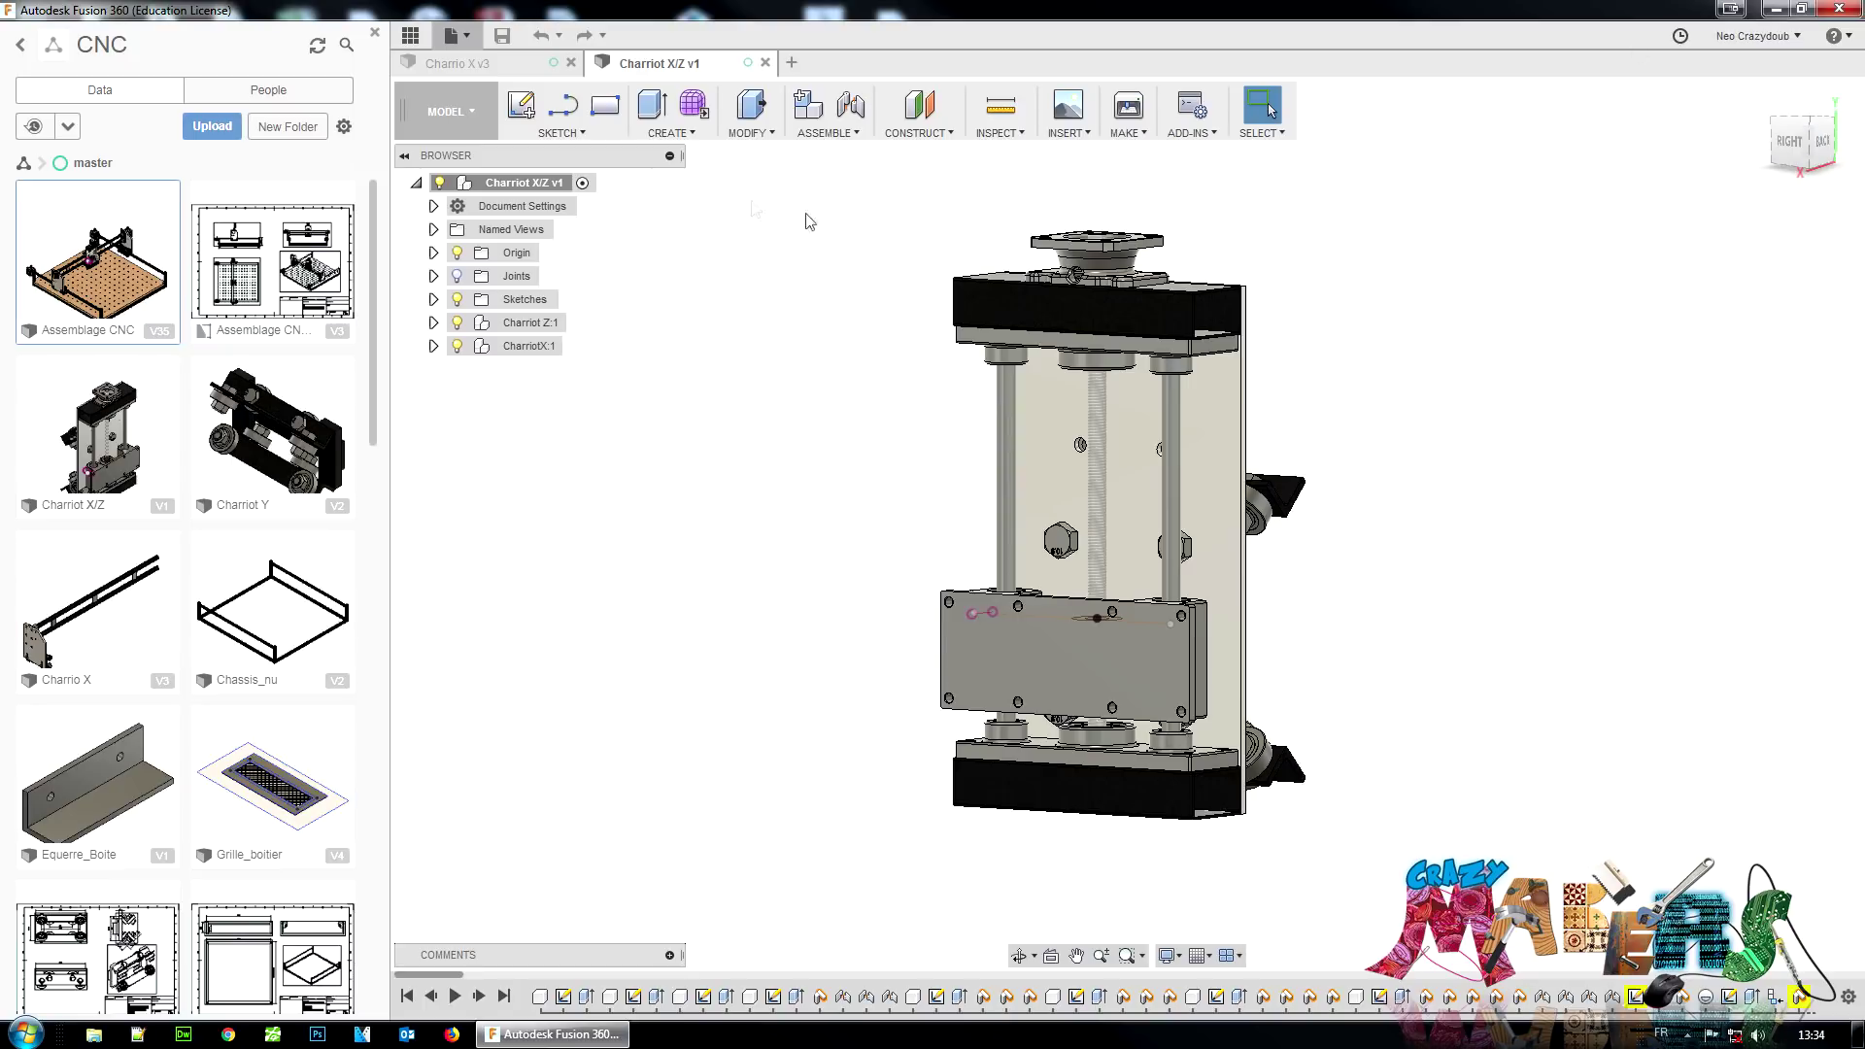
{"action": "left_click", "coordinate": [1793, 153]}
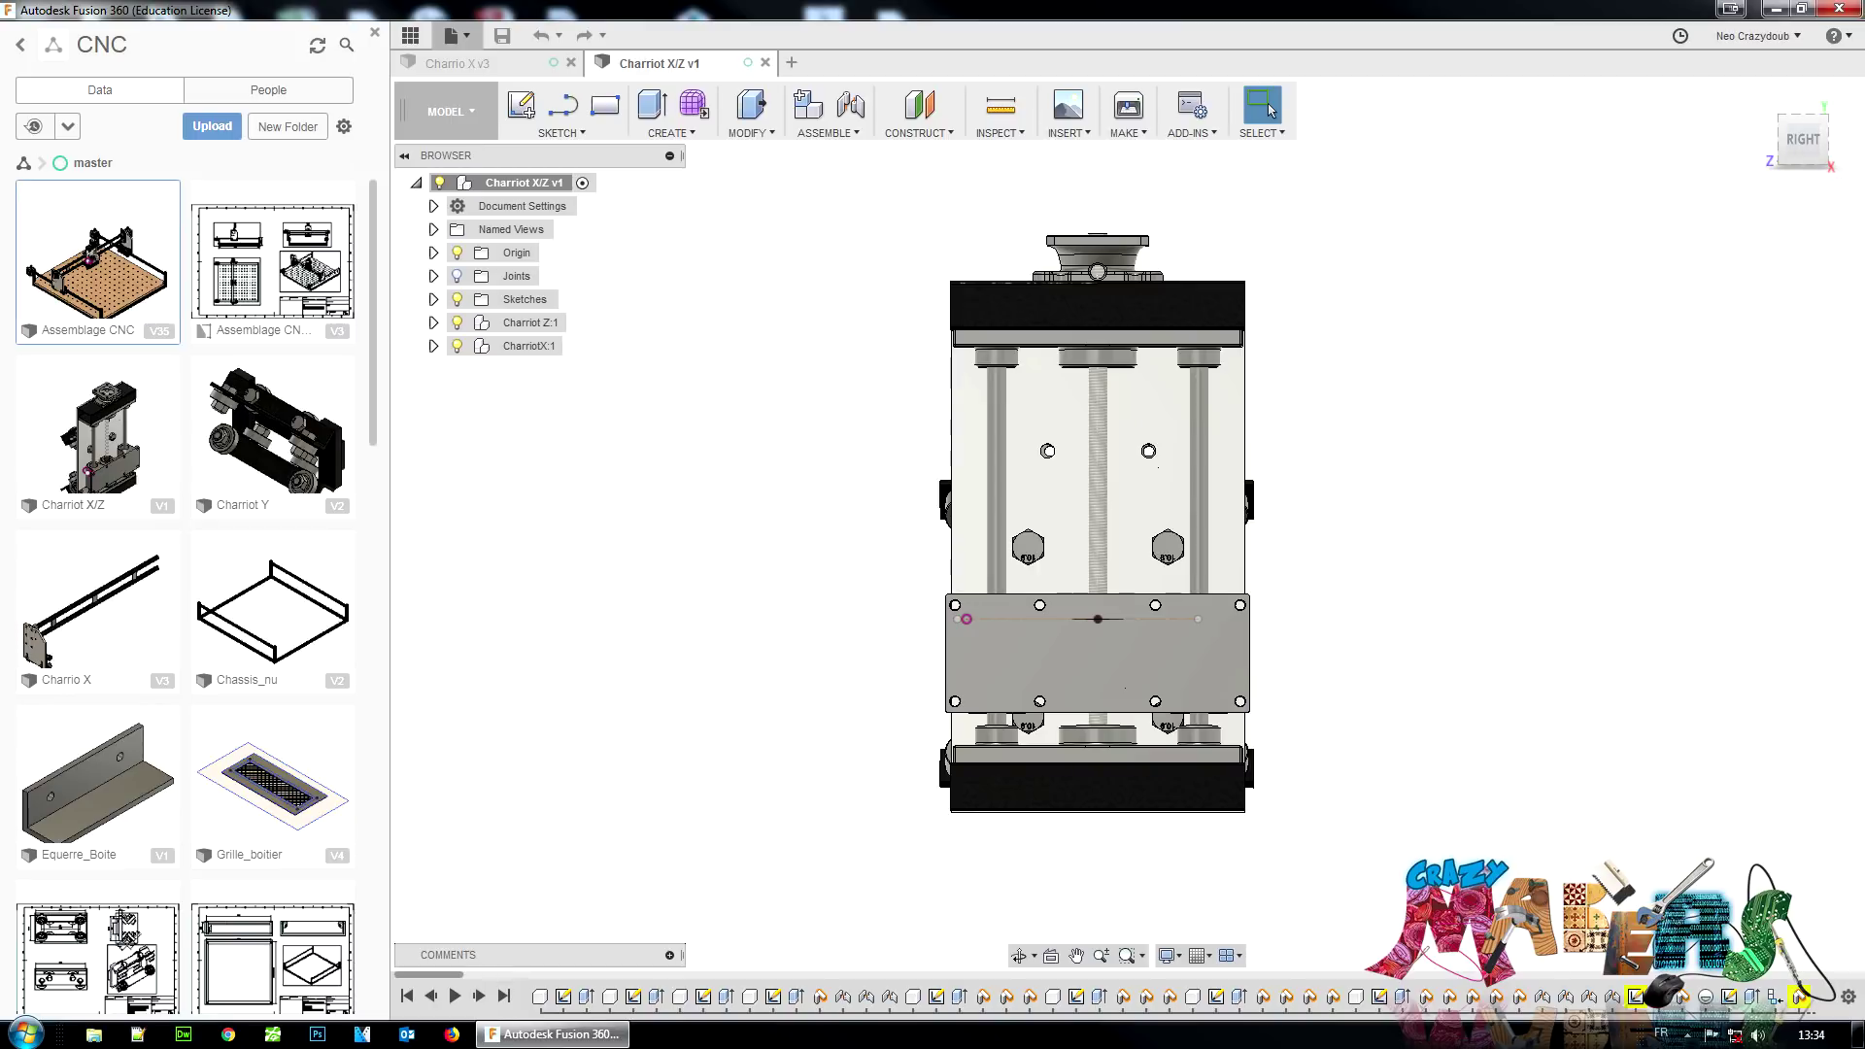
{"action": "left_click", "coordinate": [1807, 144]}
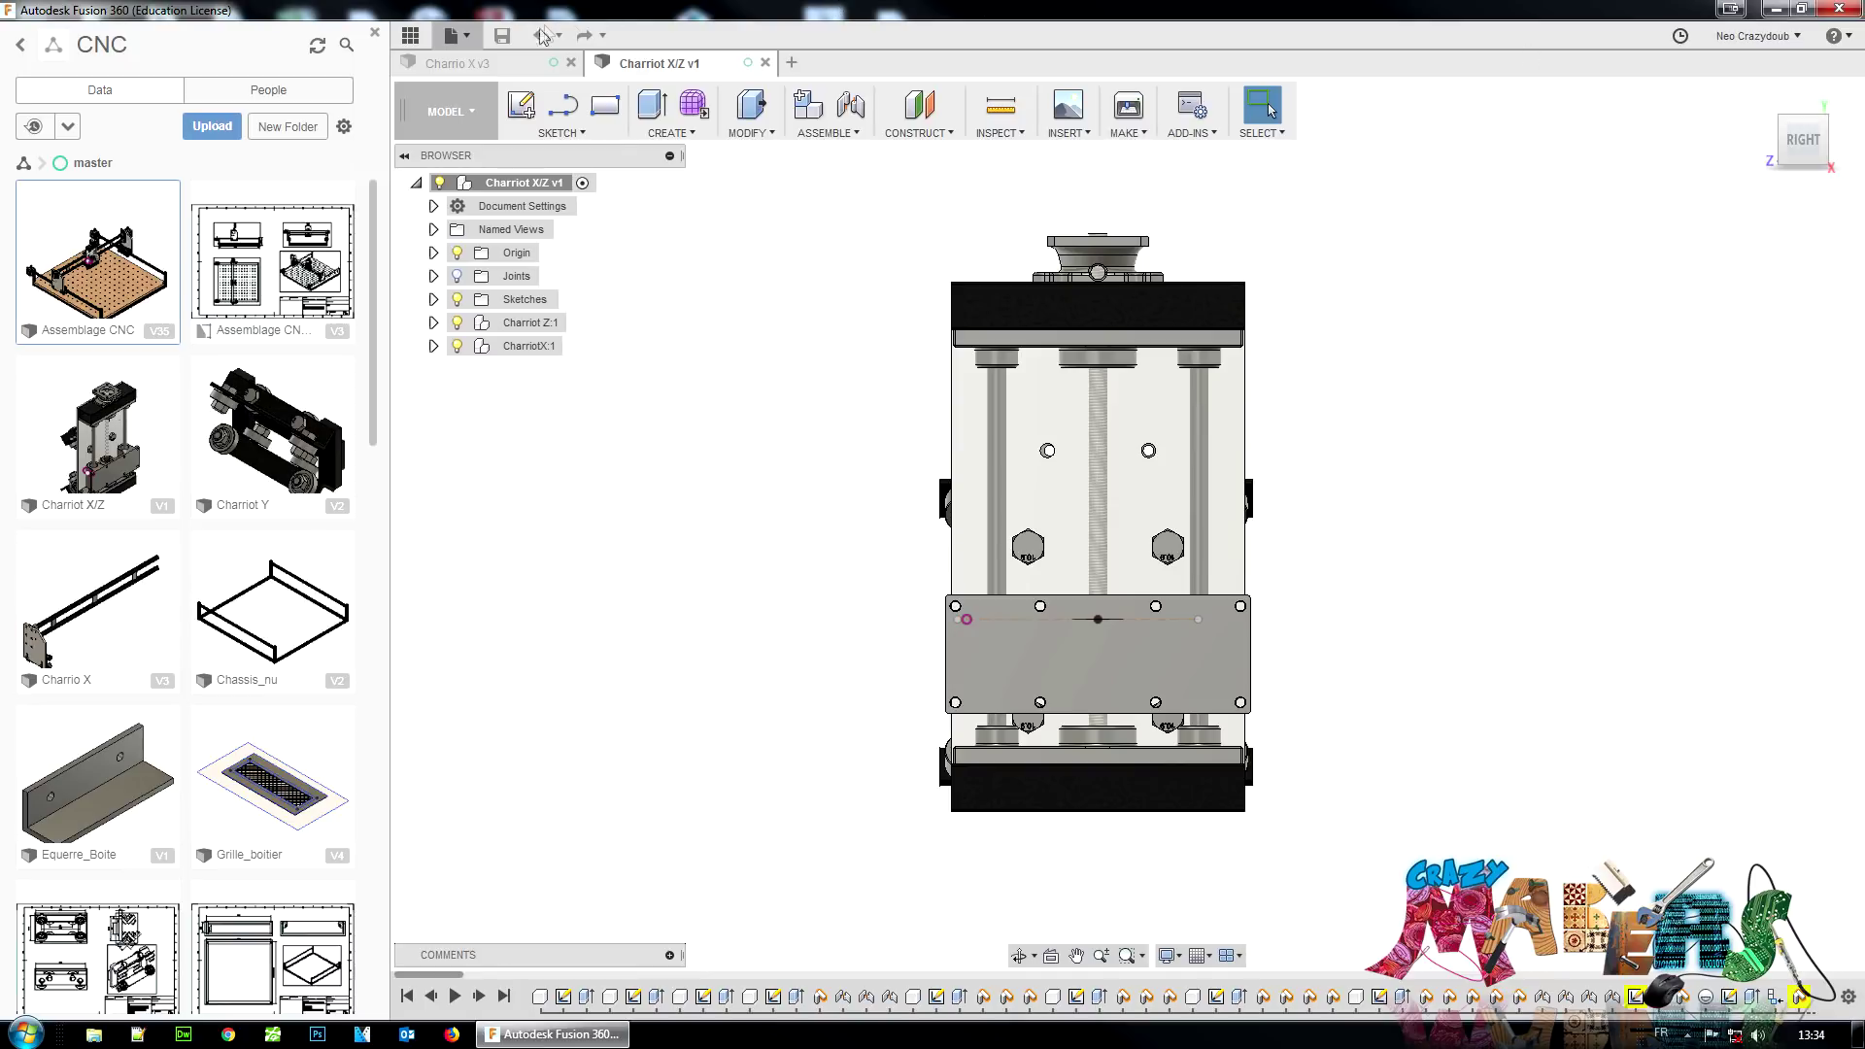
{"action": "left_click", "coordinate": [571, 62]}
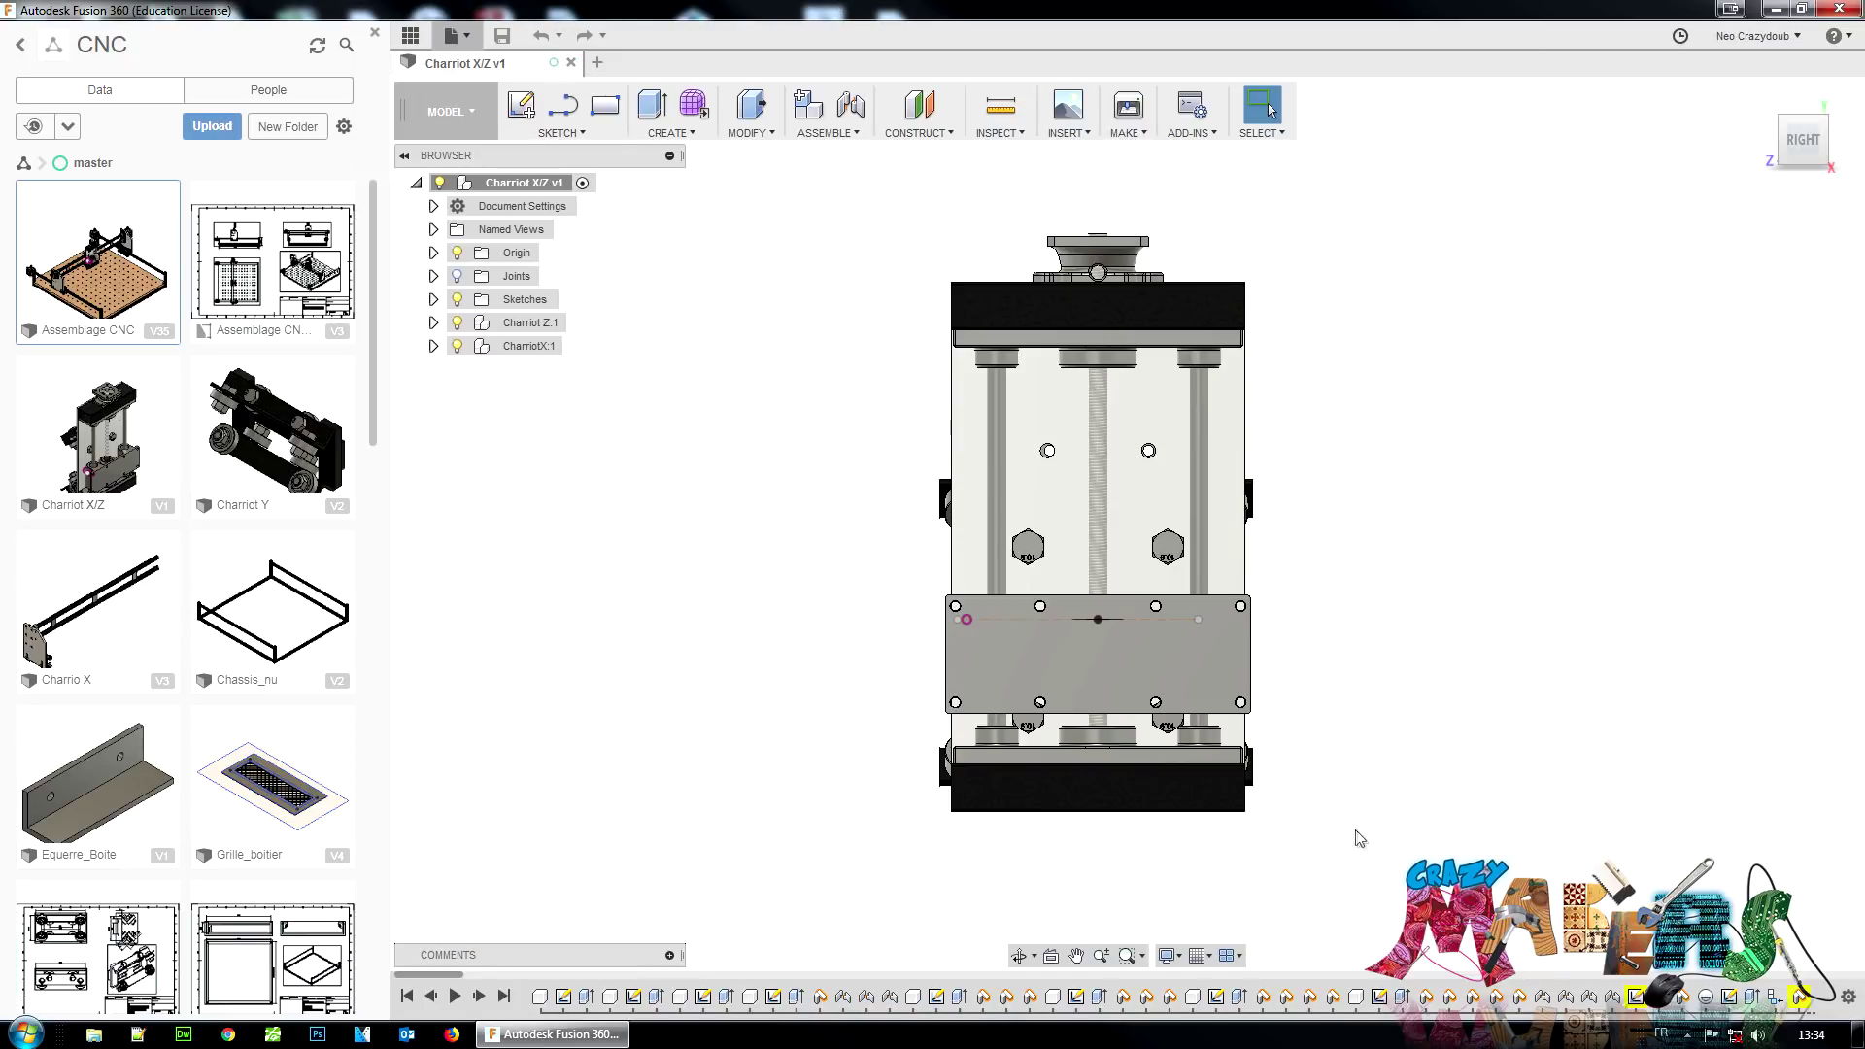
Step: Open the Assemblage CNC design, look over the complete machine from another angle, and close it
{"action": "double_click", "coordinate": [125, 250]}
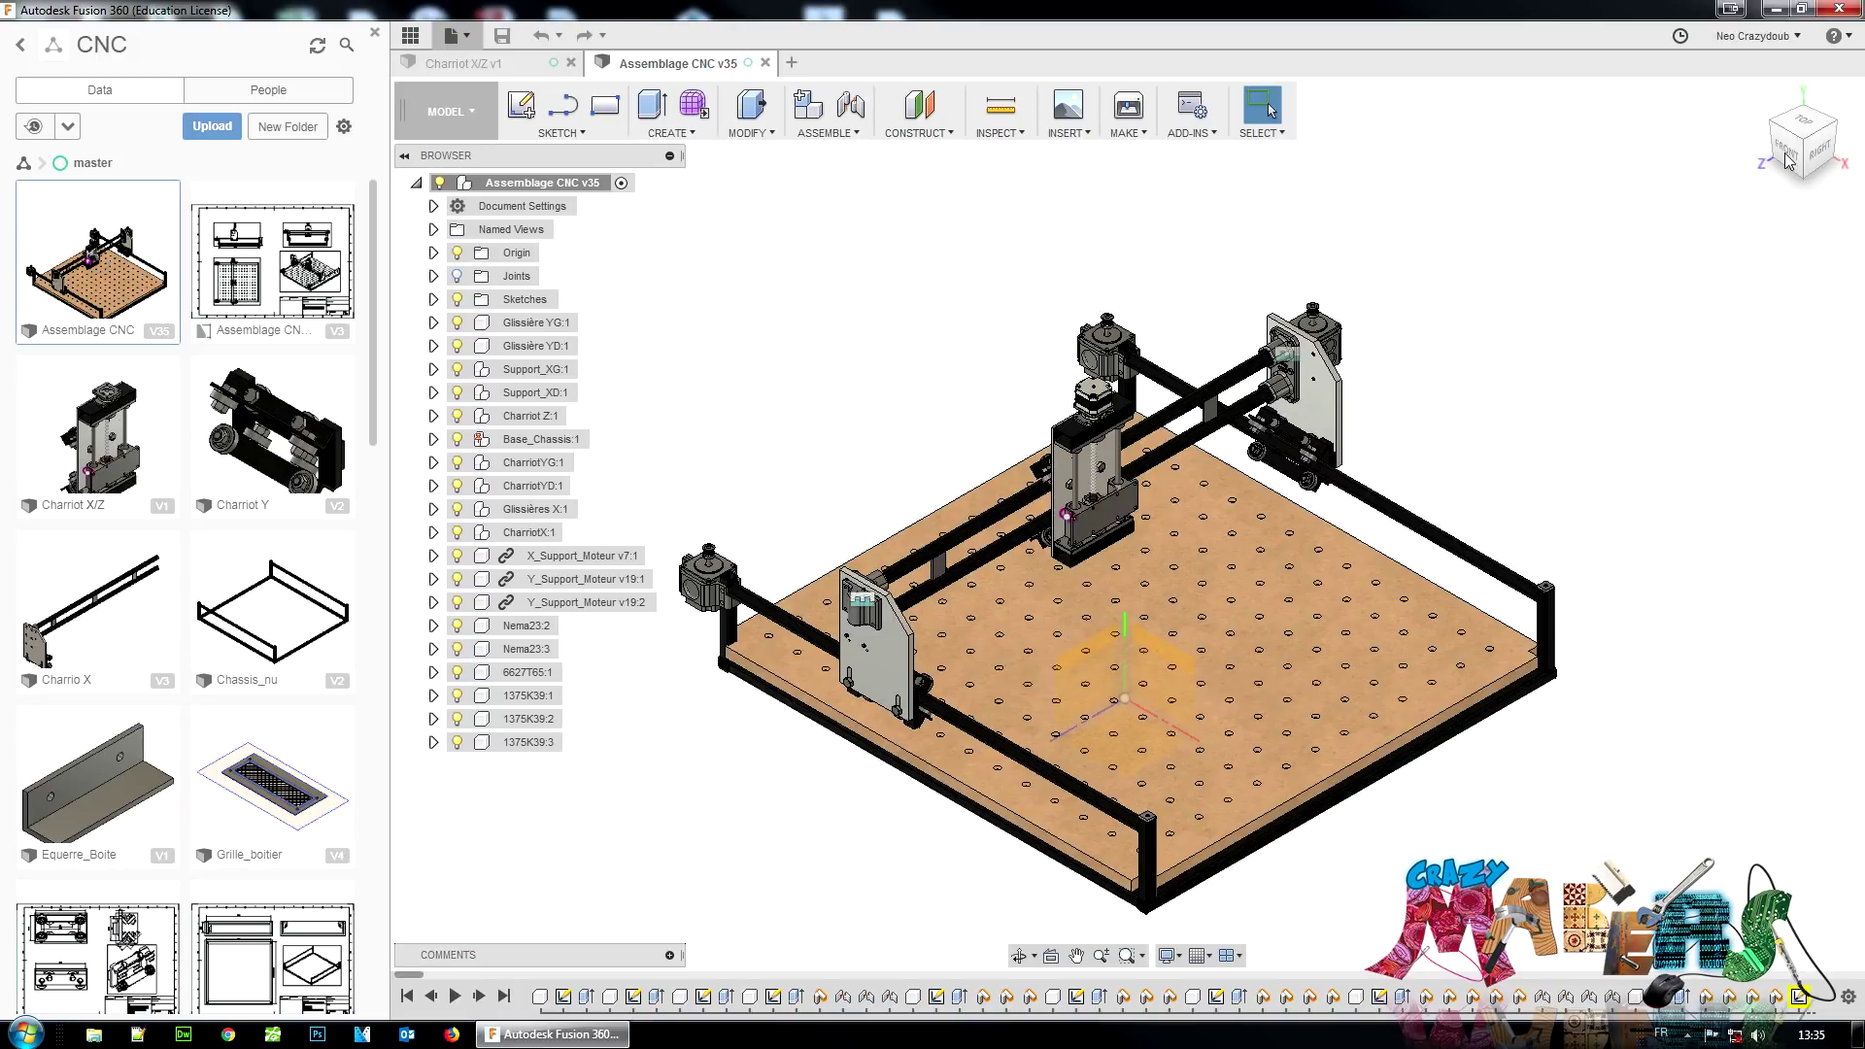
{"action": "mouse_move", "coordinate": [1828, 161]}
{"action": "left_mouse_down"}
{"action": "mouse_move", "coordinate": [1784, 120]}
{"action": "mouse_move", "coordinate": [1762, 144]}
{"action": "mouse_move", "coordinate": [1736, 130]}
{"action": "mouse_move", "coordinate": [1744, 155]}
{"action": "mouse_move", "coordinate": [1827, 126]}
{"action": "mouse_move", "coordinate": [1779, 147]}
{"action": "left_mouse_up"}
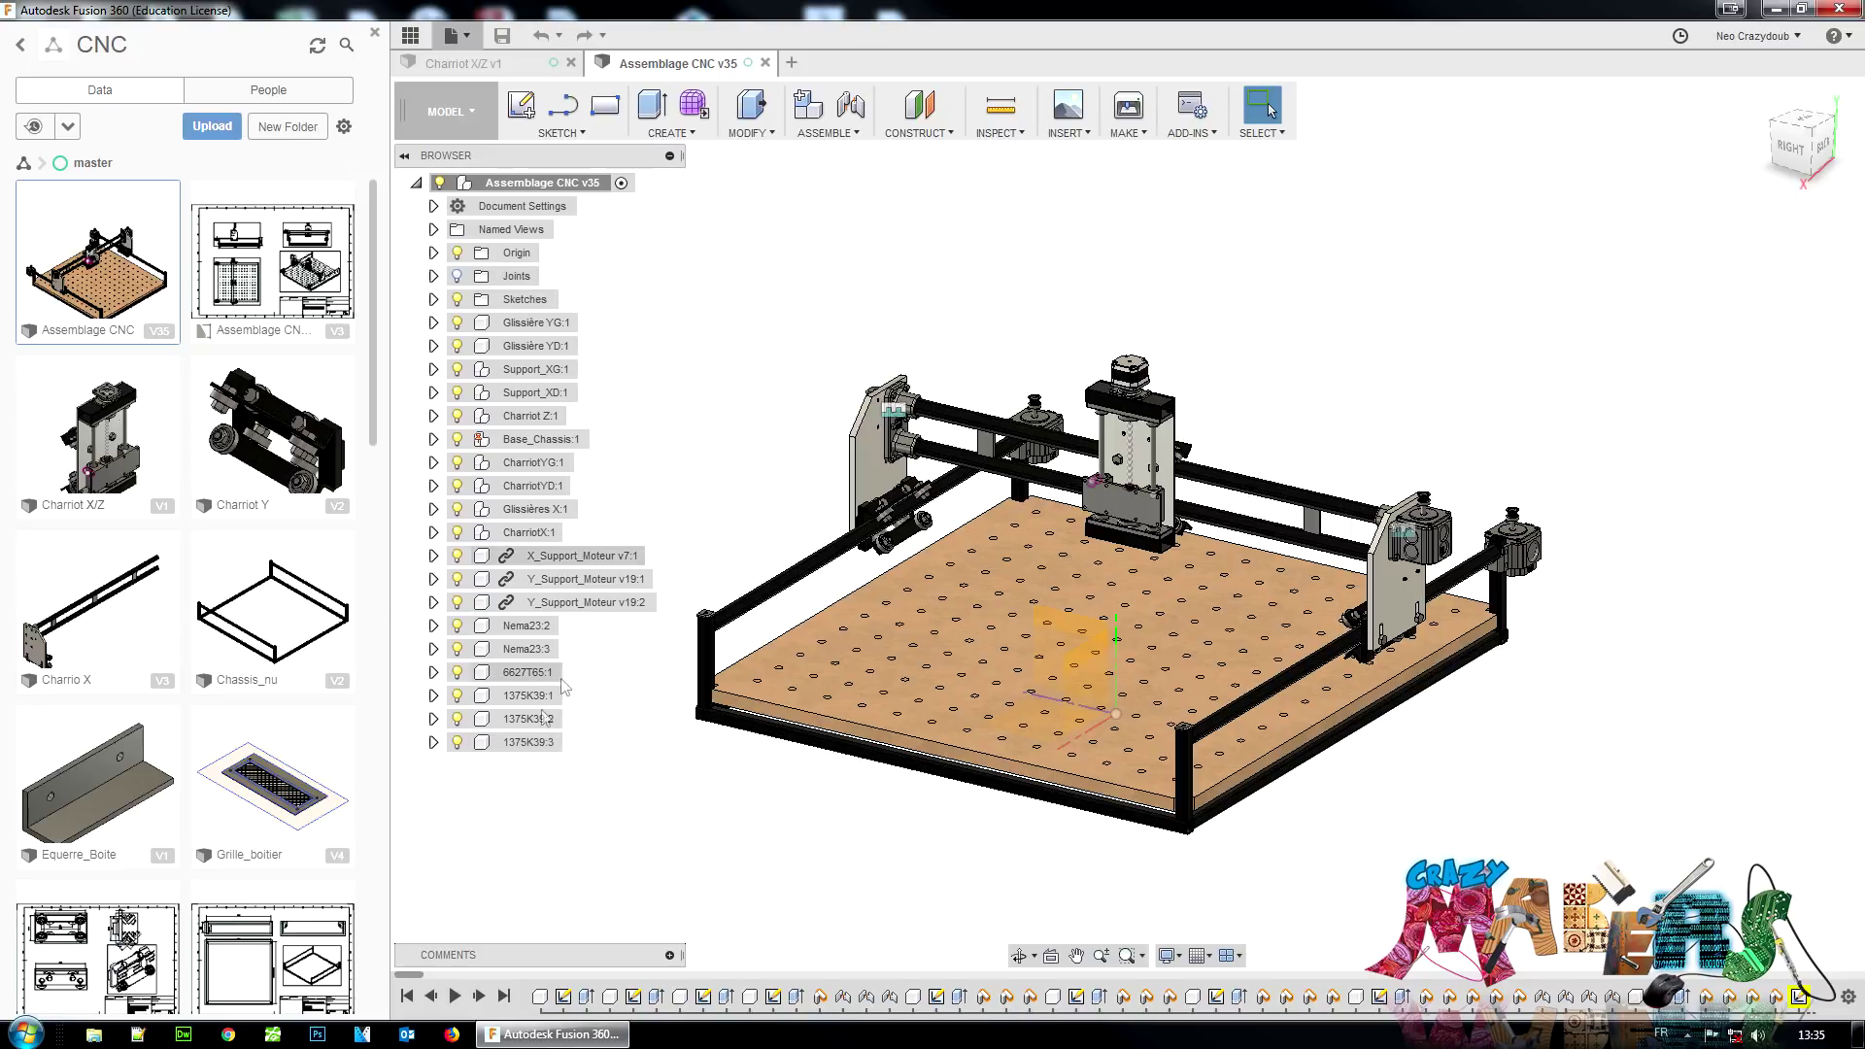
{"action": "left_click", "coordinate": [765, 62]}
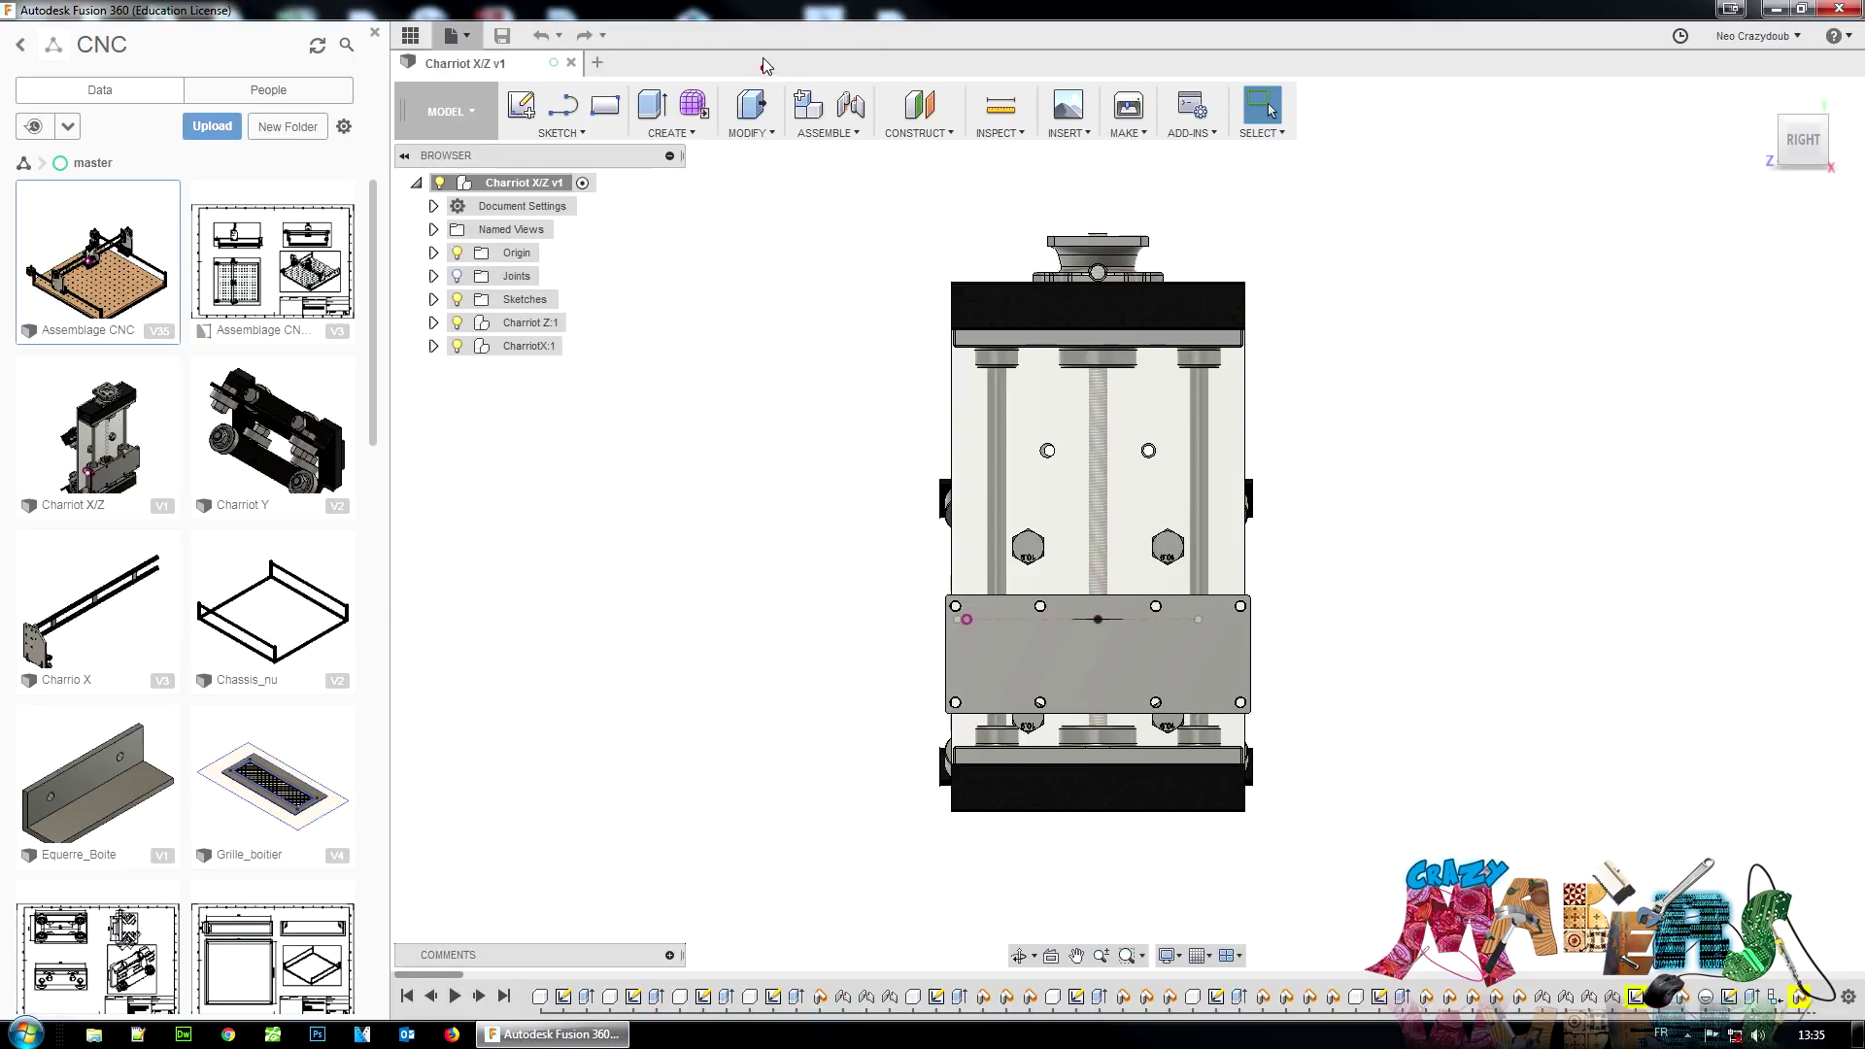
Step: Examine the back of the carriage with the CharriotX component alternately hidden and shown
{"action": "left_click", "coordinate": [1809, 143]}
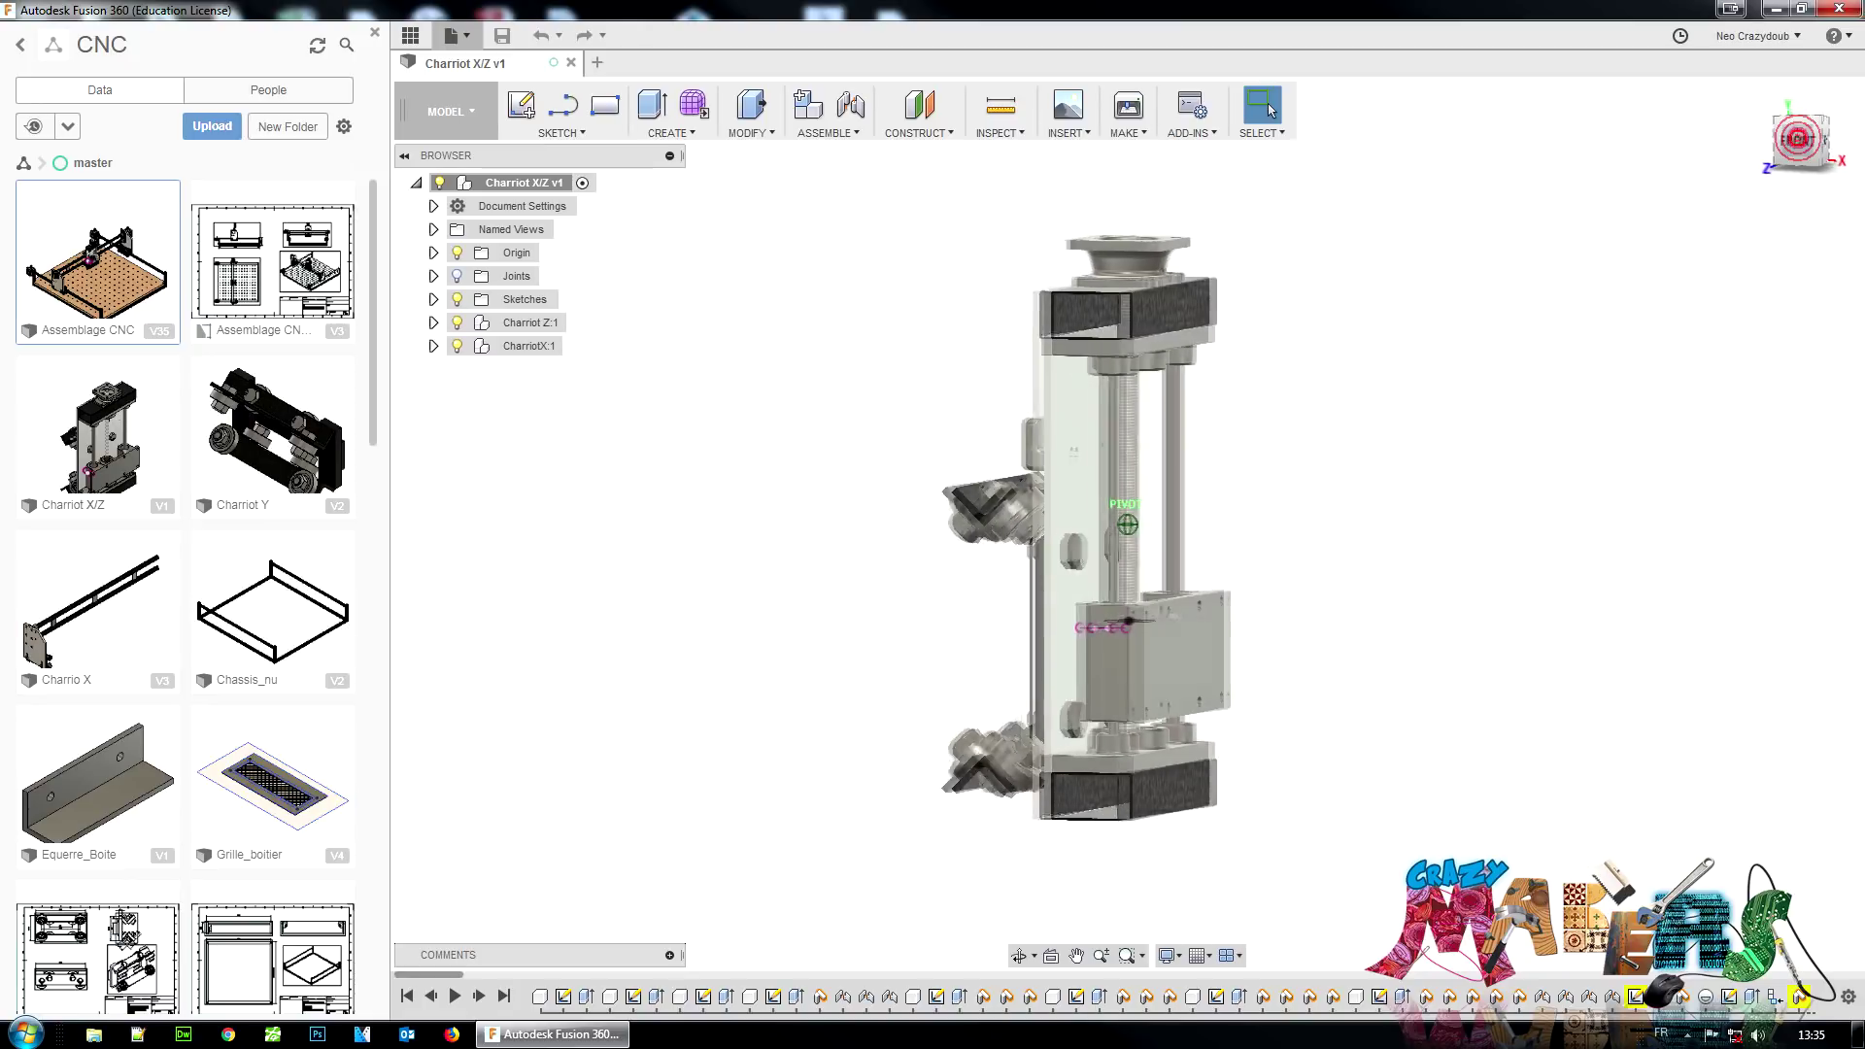
{"action": "mouse_move", "coordinate": [1807, 138]}
{"action": "left_mouse_down"}
{"action": "mouse_move", "coordinate": [1694, 117]}
{"action": "mouse_move", "coordinate": [1803, 125]}
{"action": "left_mouse_up"}
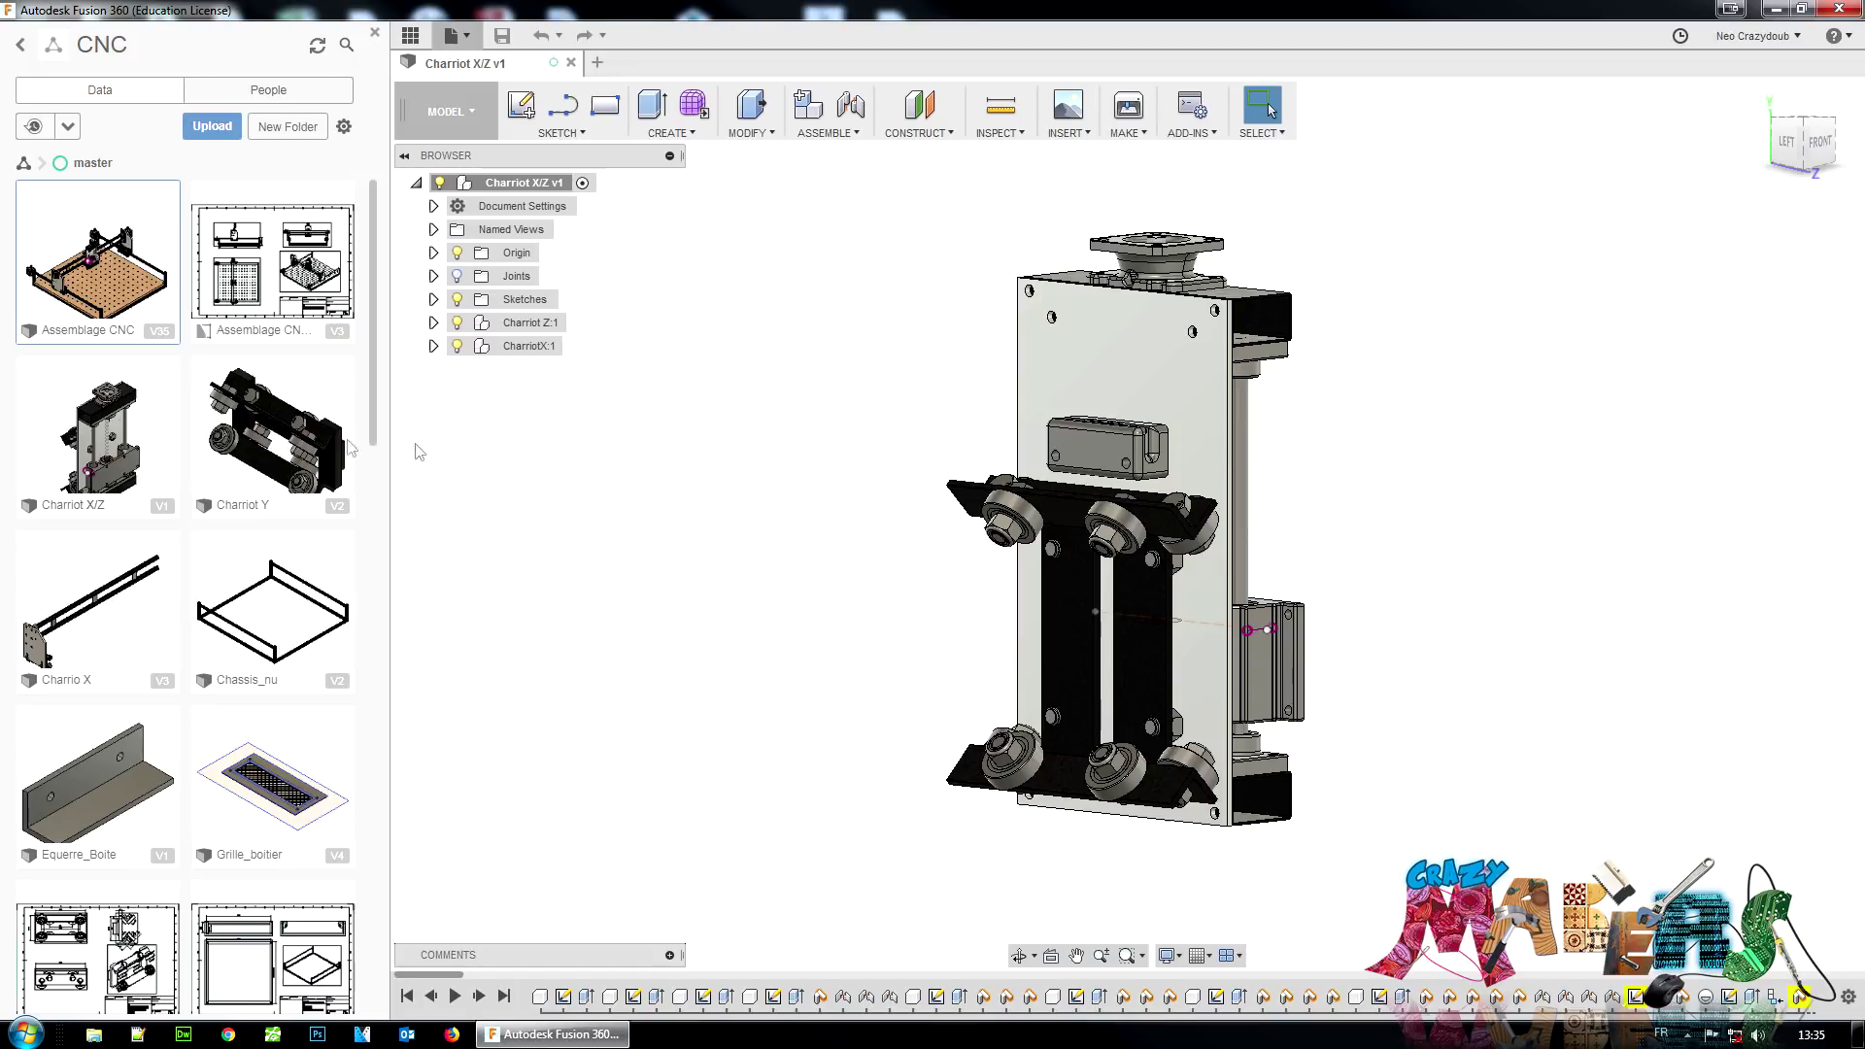
{"action": "left_click", "coordinate": [457, 347]}
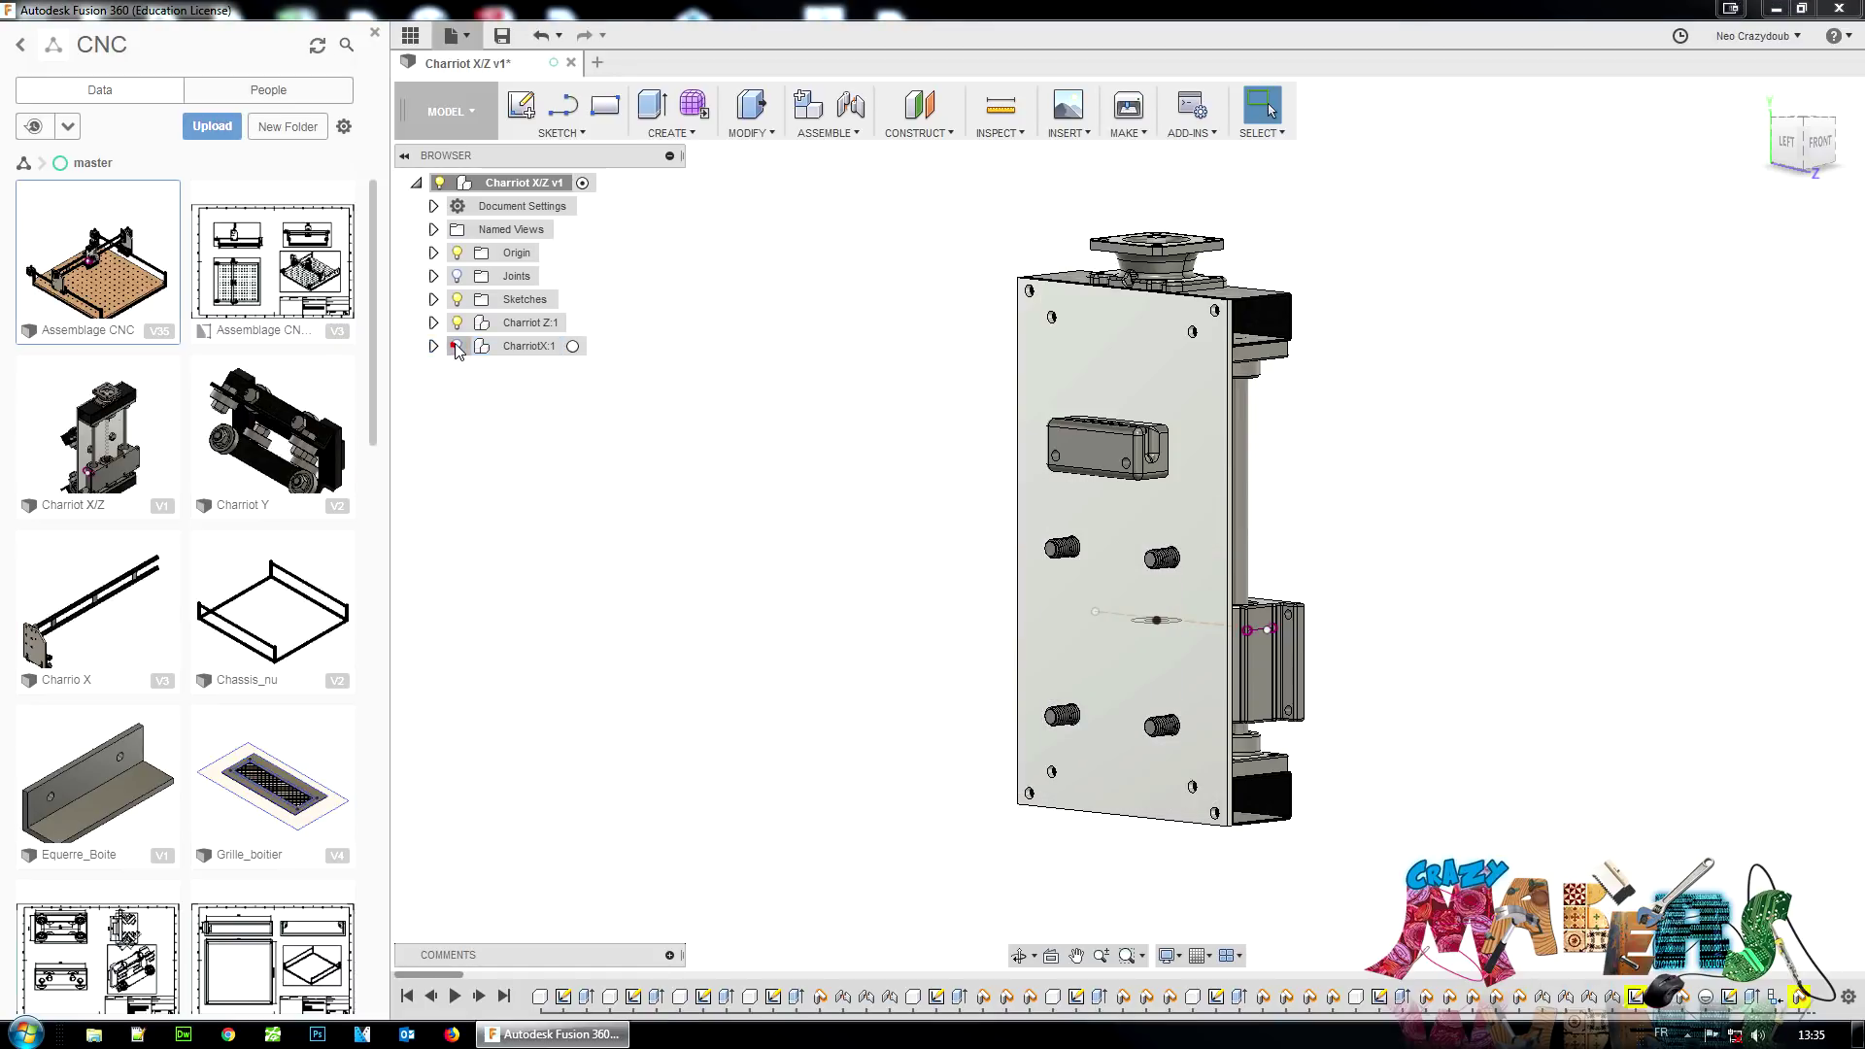
{"action": "left_click", "coordinate": [457, 347]}
{"action": "left_click", "coordinate": [457, 347]}
{"action": "left_click", "coordinate": [458, 347]}
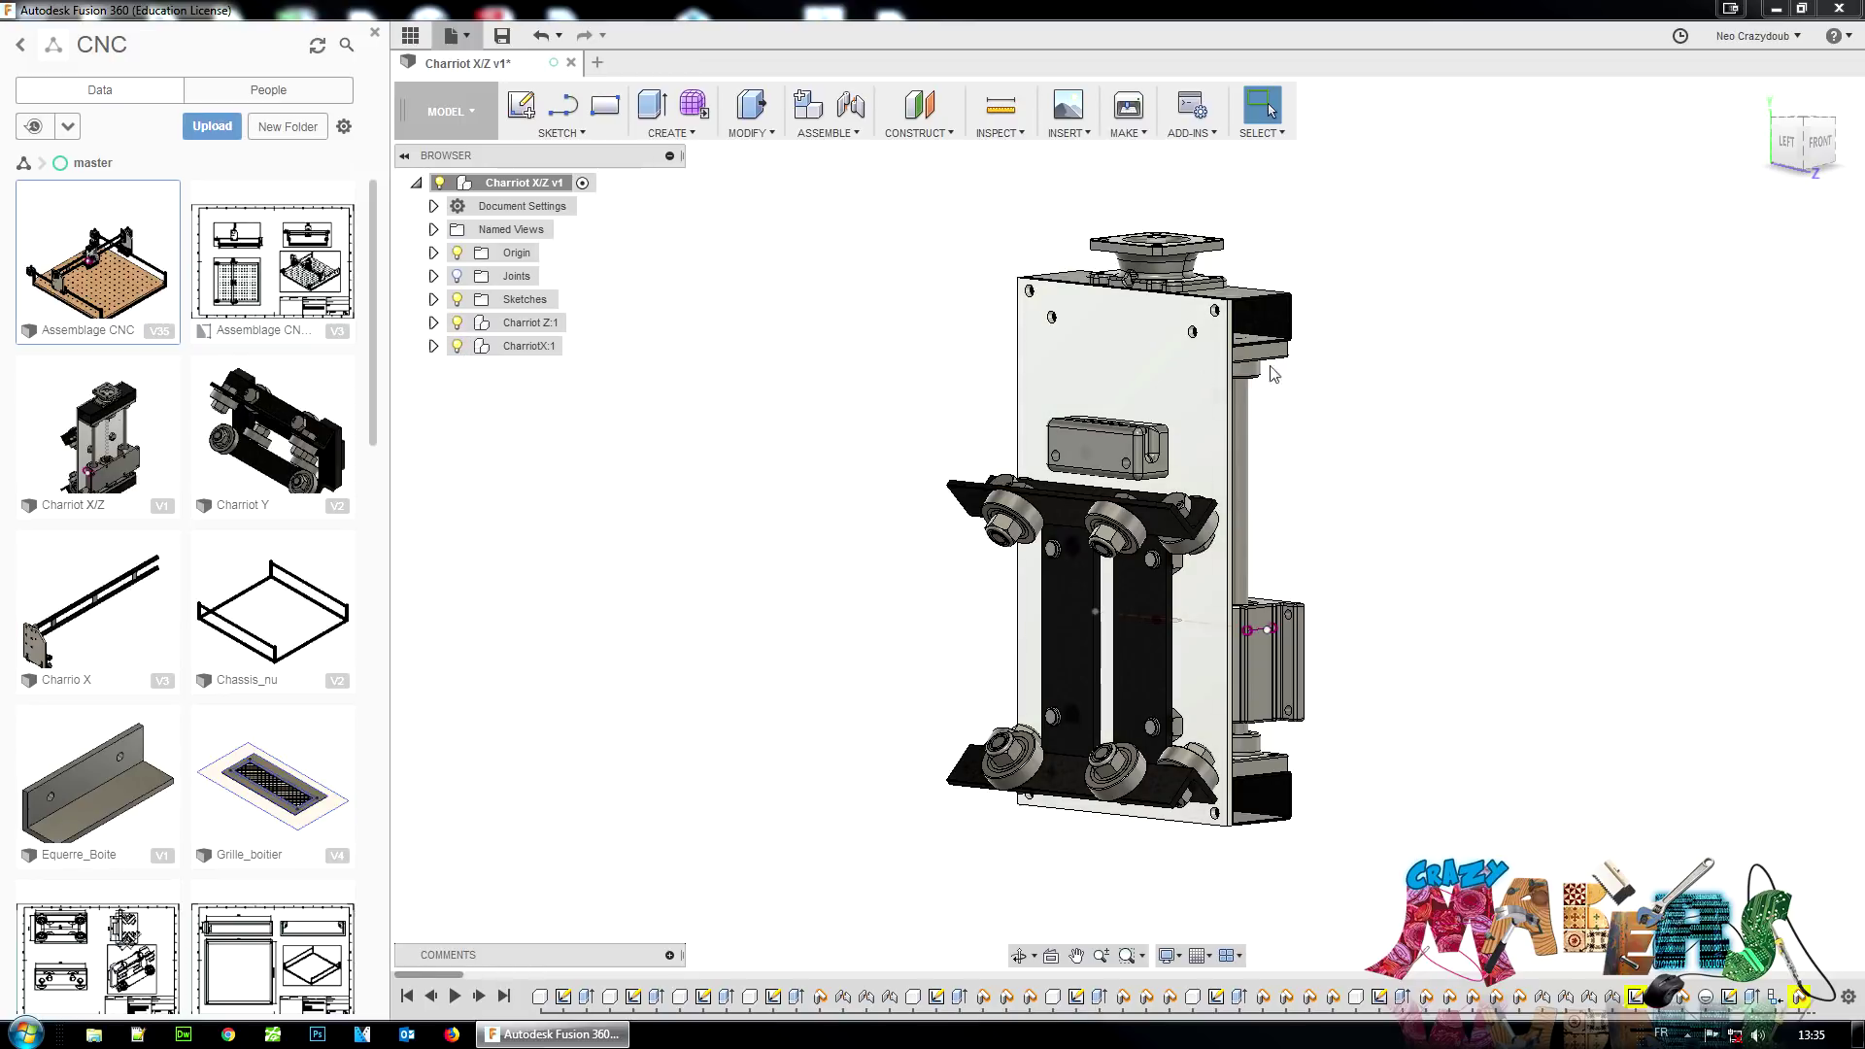
Step: Hide the CharriotX component and, within Charriot Z, the four M8x16 (2) screws and X_Fixation_Courroie v5:1
{"action": "left_click", "coordinate": [1826, 143]}
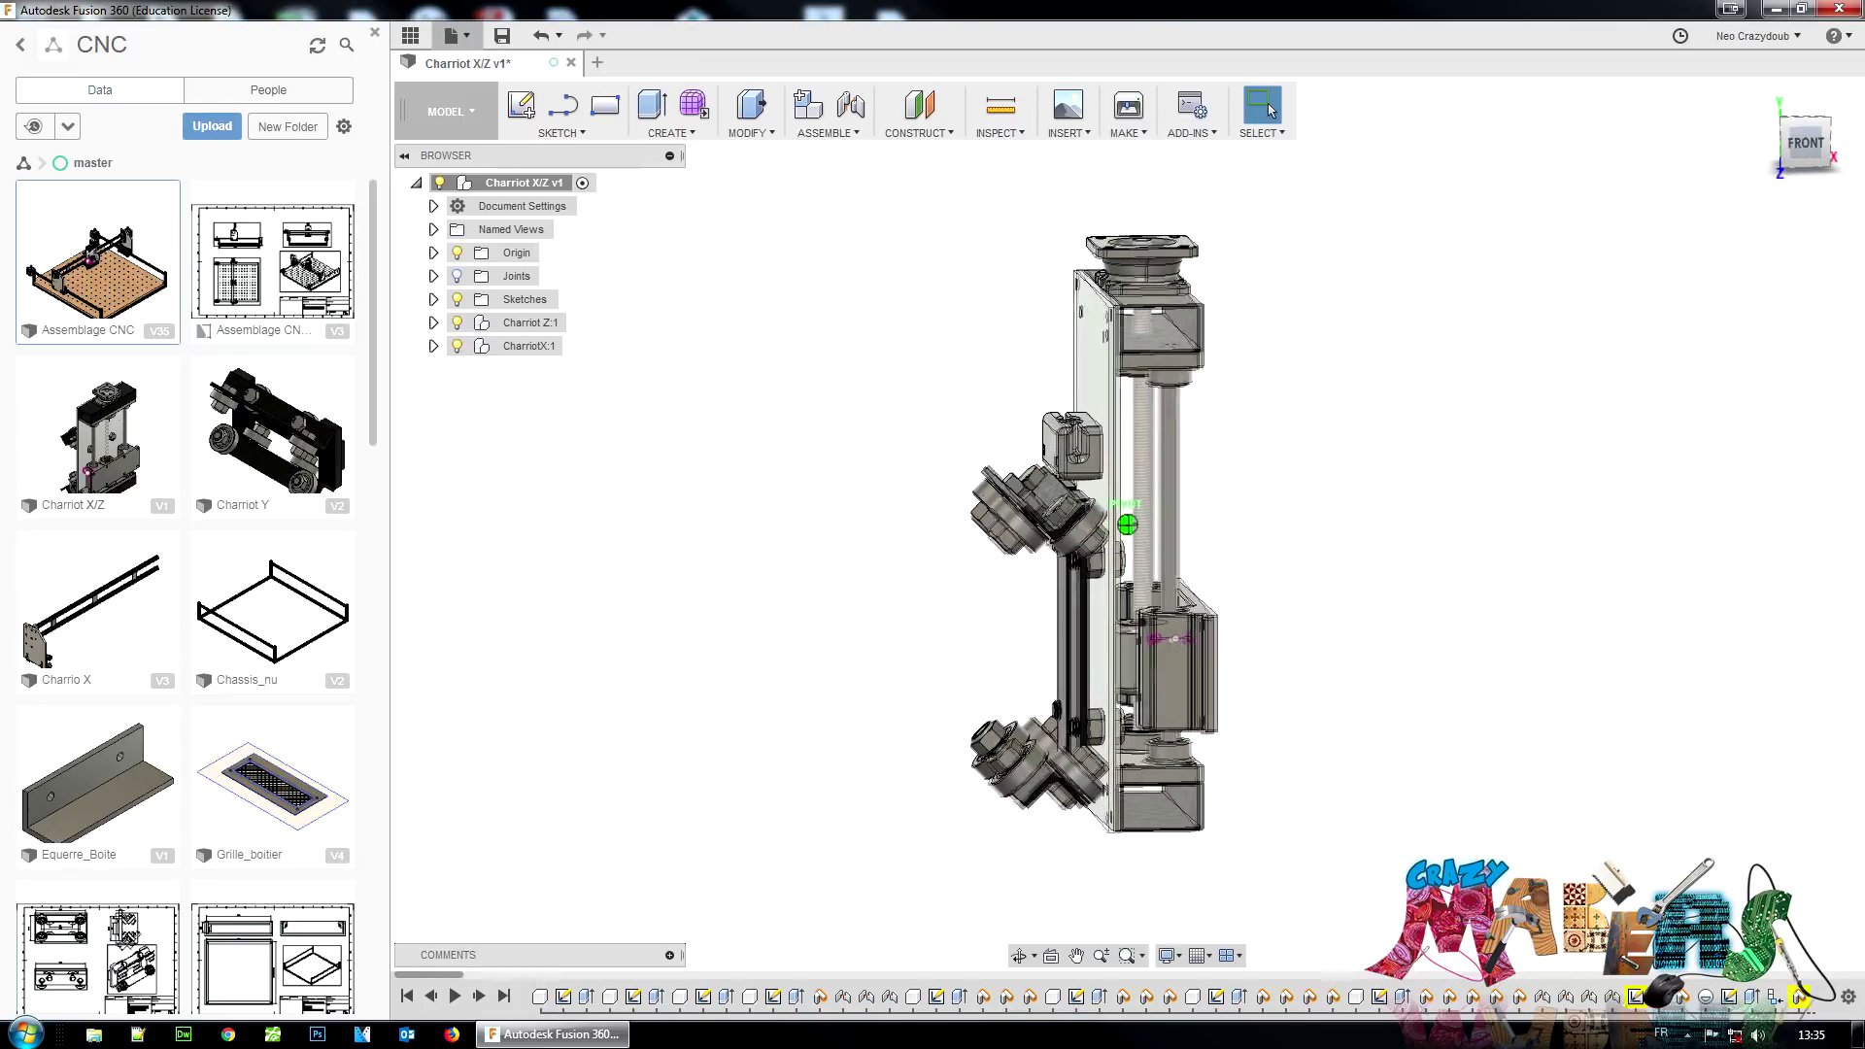
{"action": "left_click", "coordinate": [458, 346]}
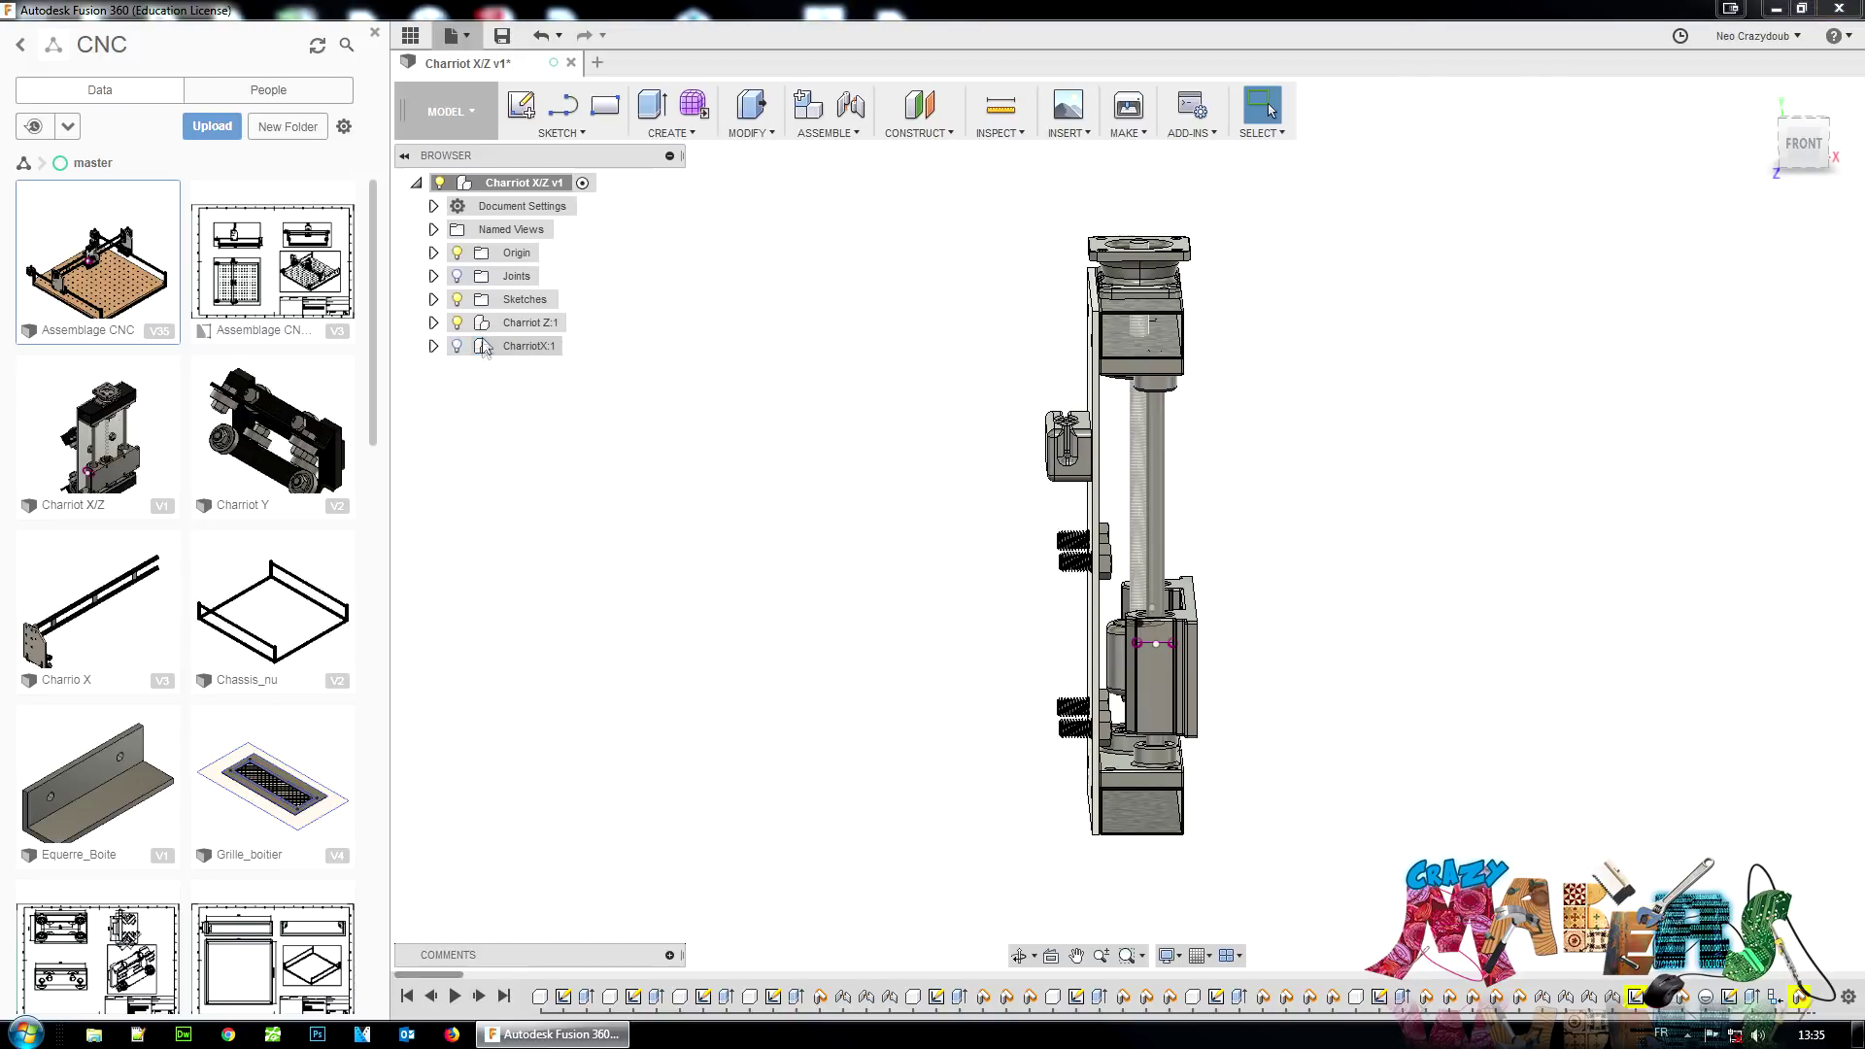
{"action": "left_click", "coordinate": [434, 323]}
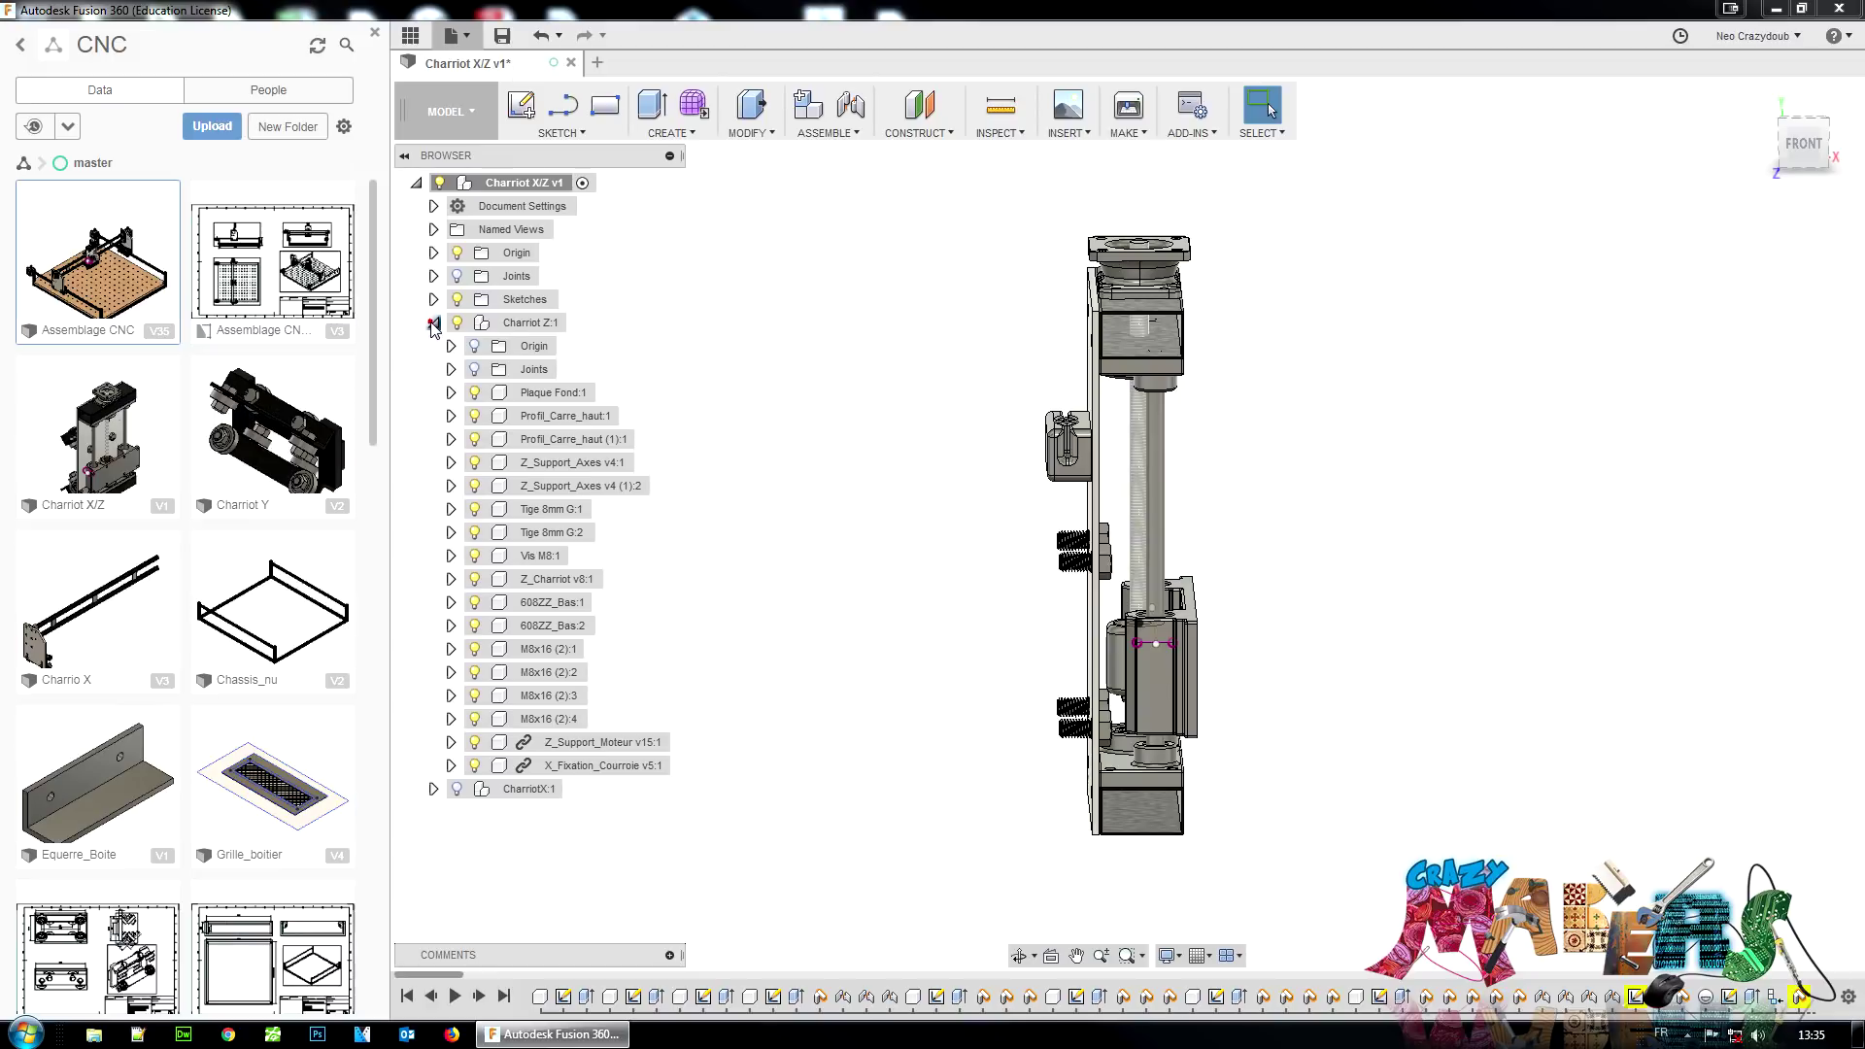
{"action": "left_click", "coordinate": [474, 719]}
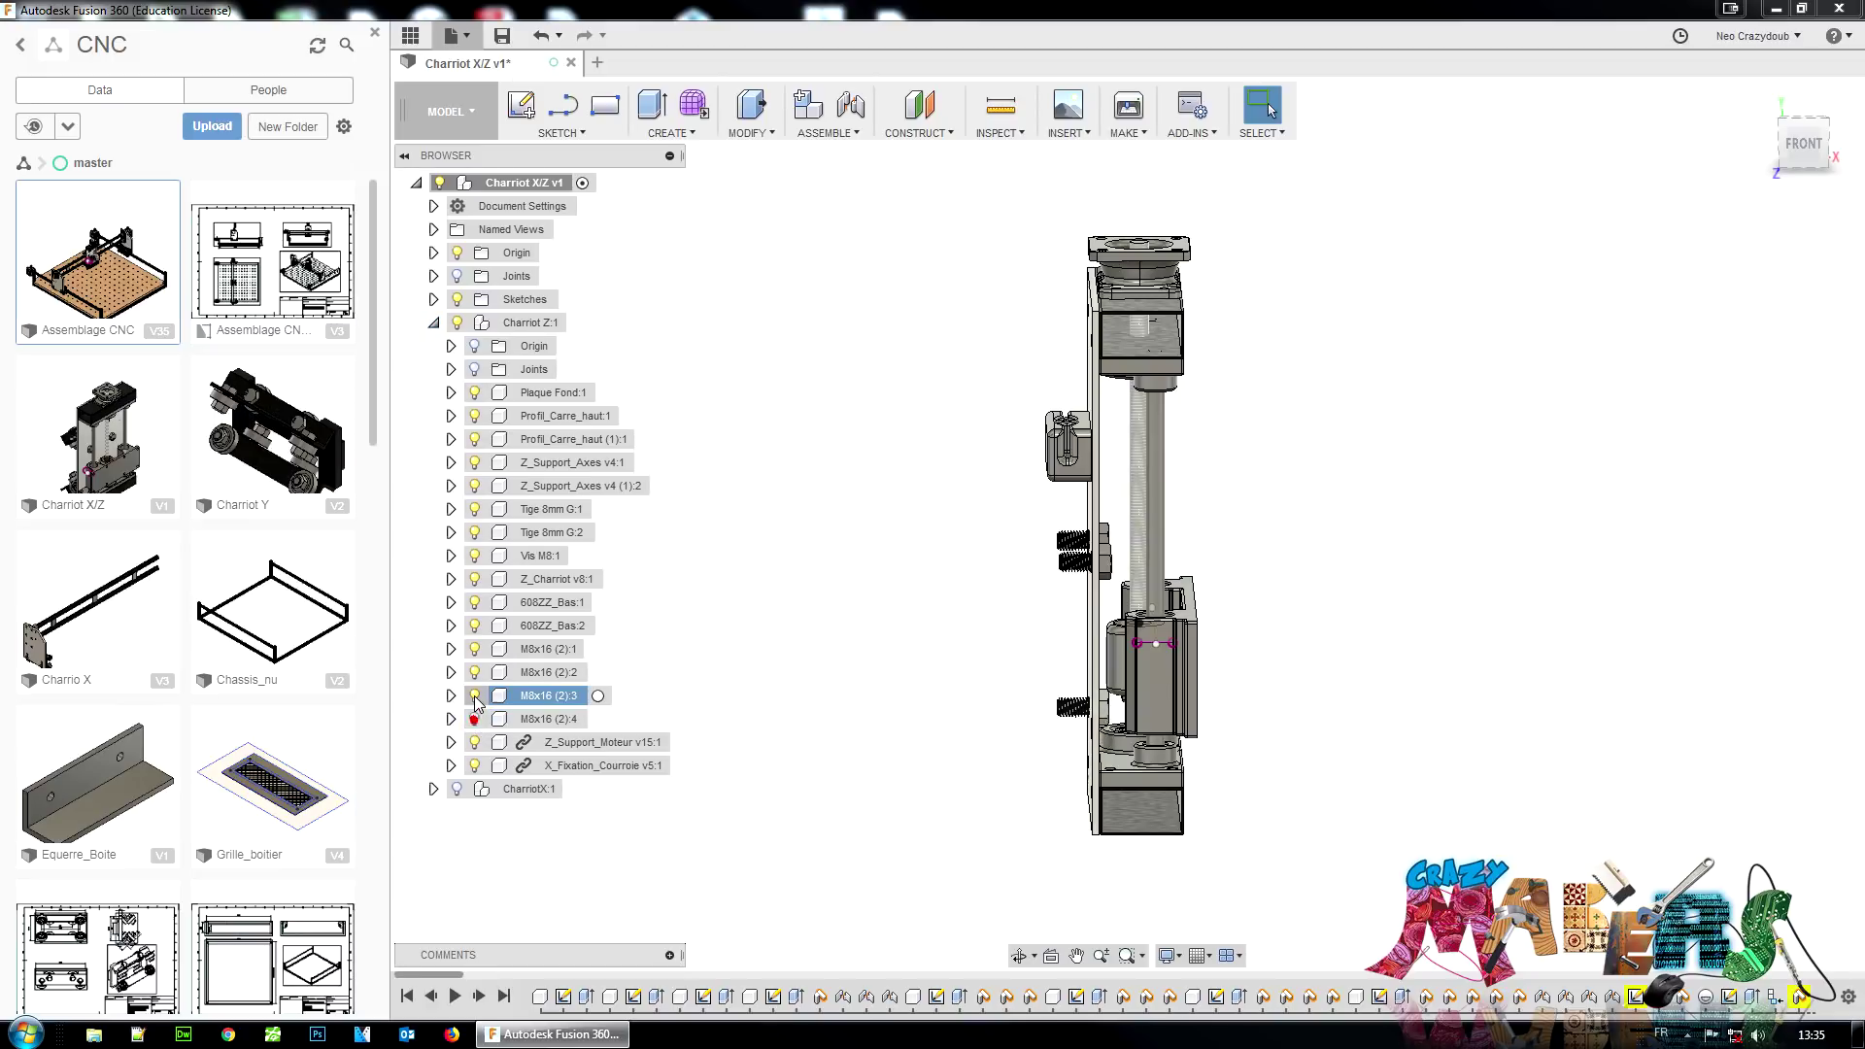
{"action": "left_click", "coordinate": [474, 695]}
{"action": "left_click", "coordinate": [474, 672]}
{"action": "left_click", "coordinate": [474, 649]}
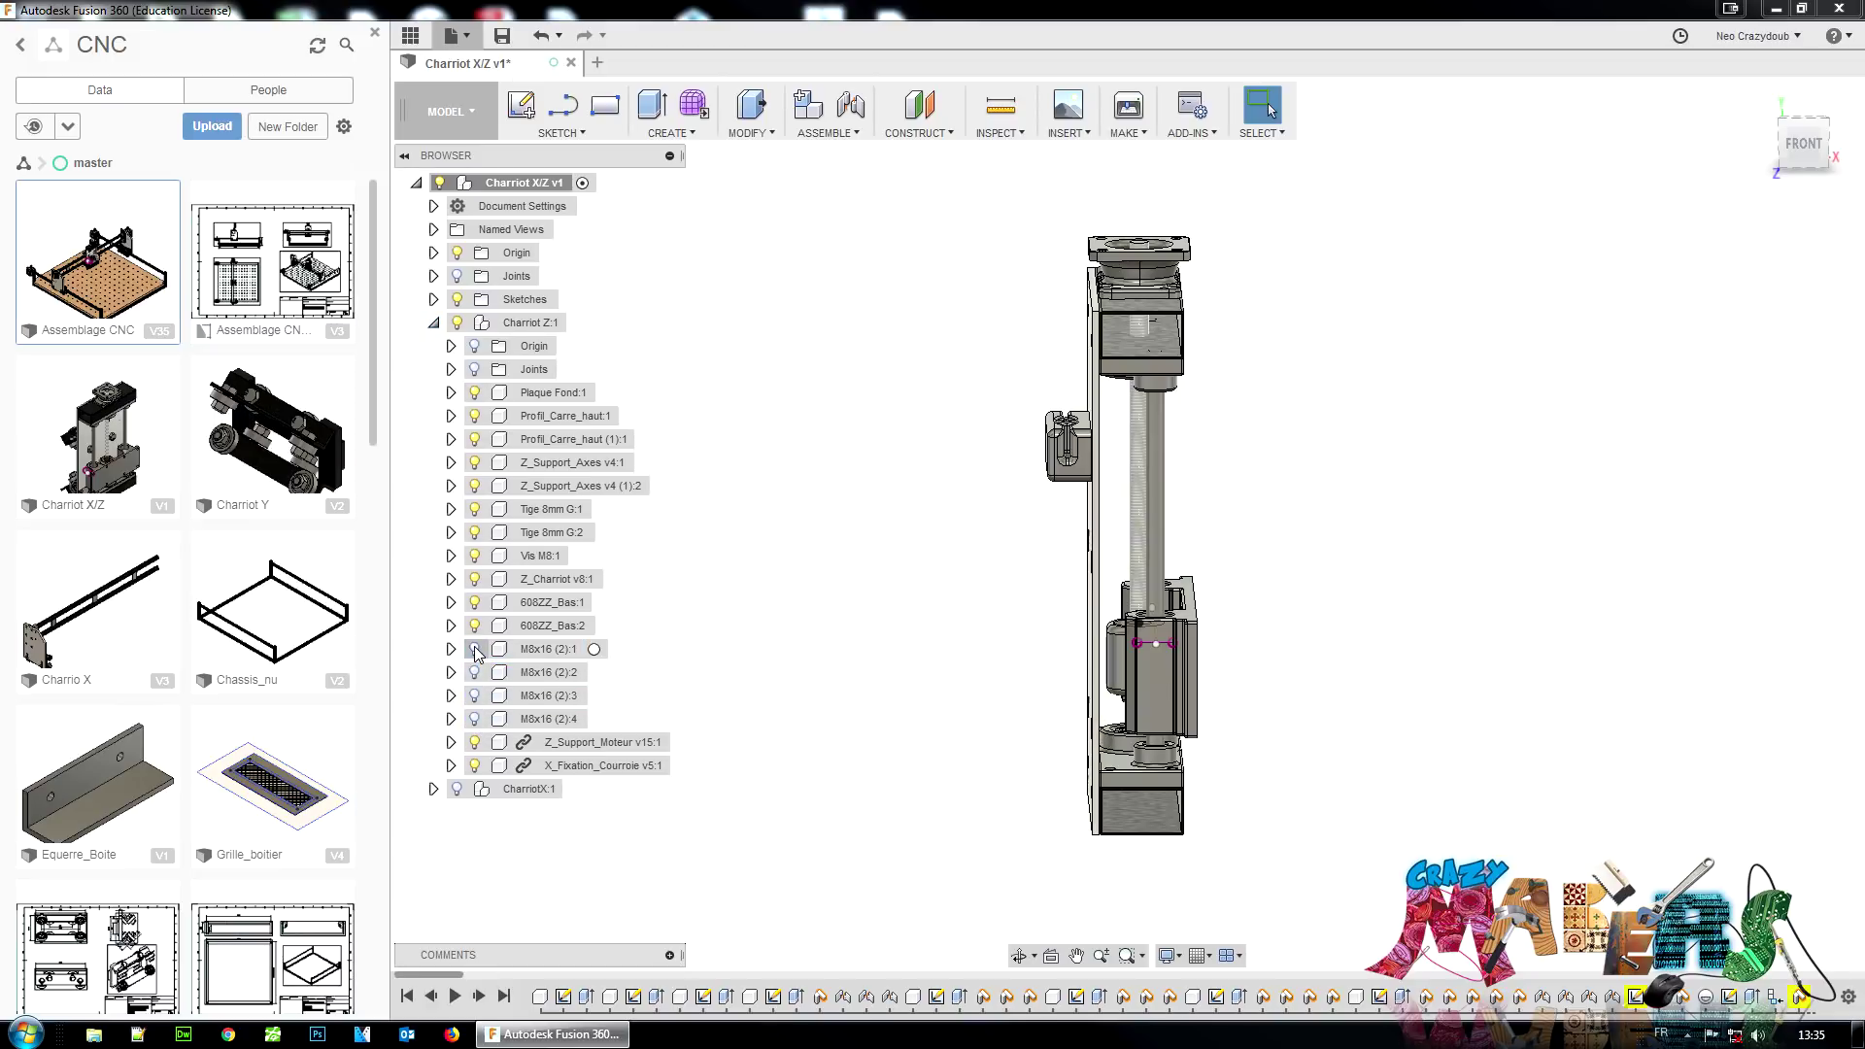
{"action": "left_click", "coordinate": [475, 765]}
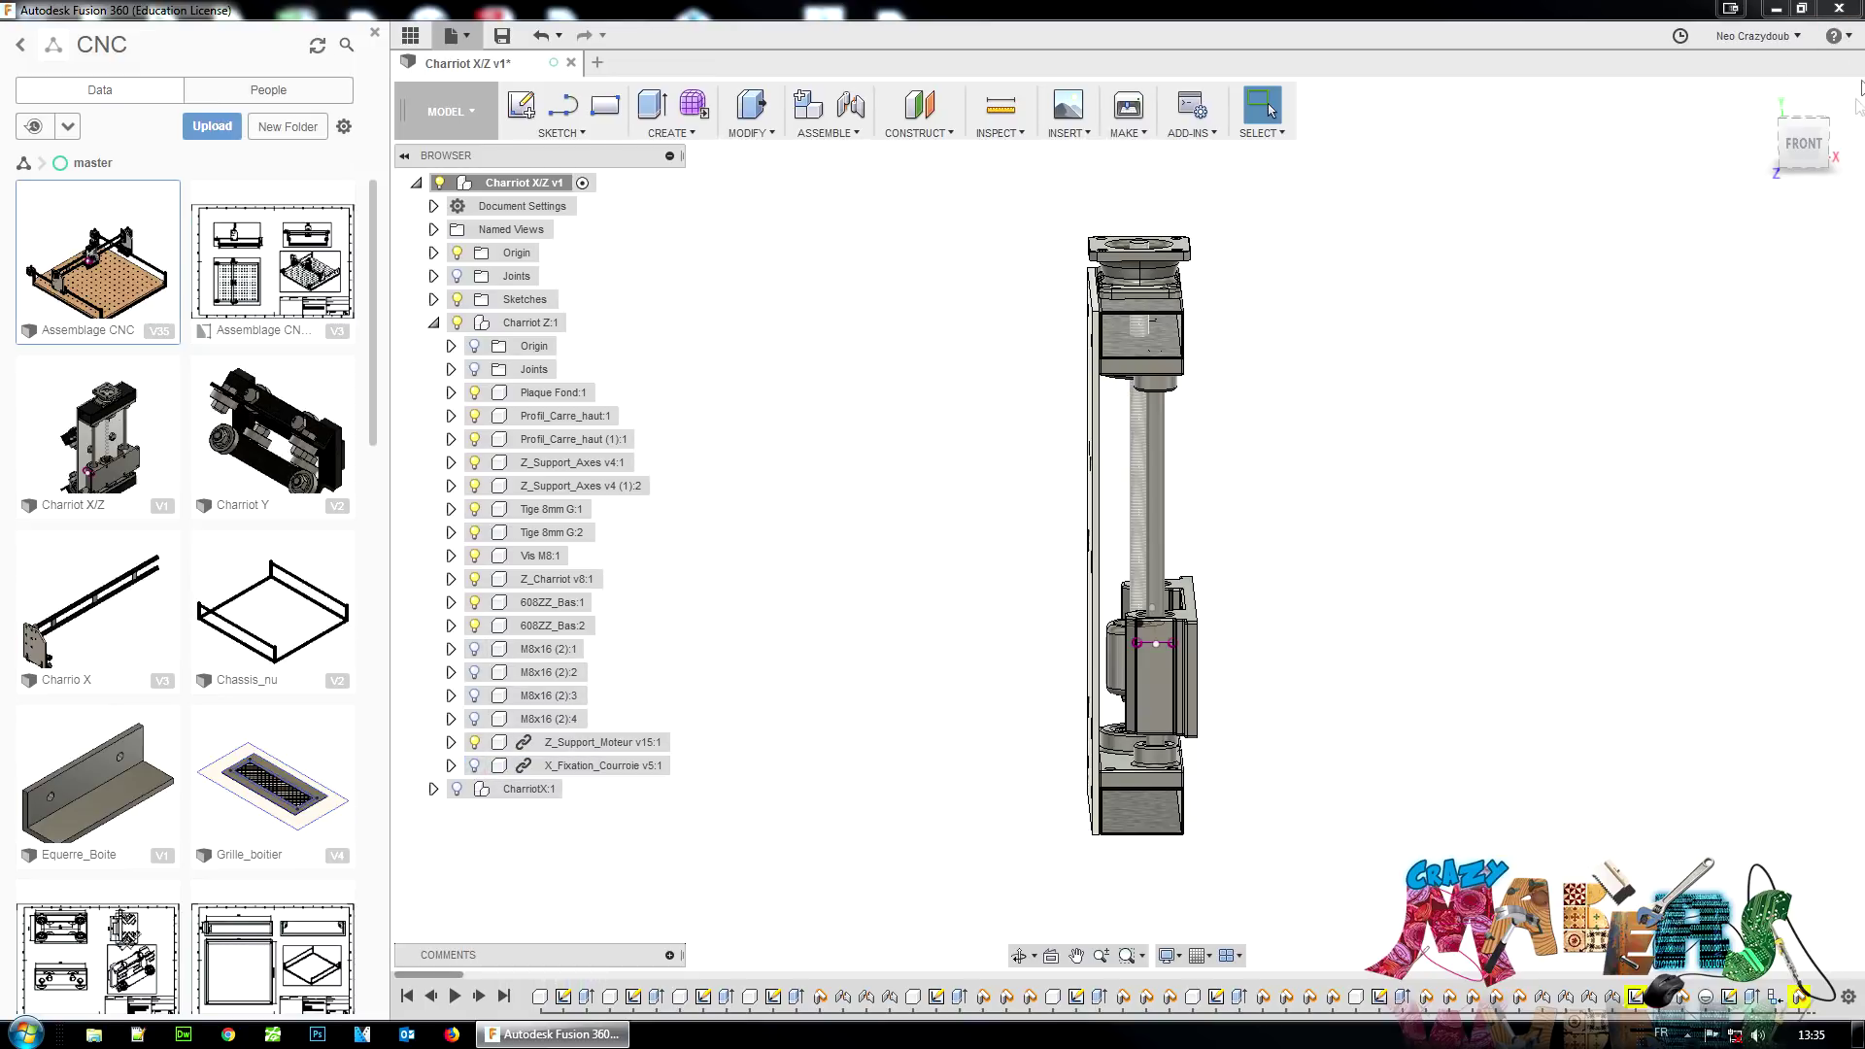
Step: Save the Charriot X/Z design as a new version with the description User Saved
{"action": "left_click", "coordinate": [1811, 153]}
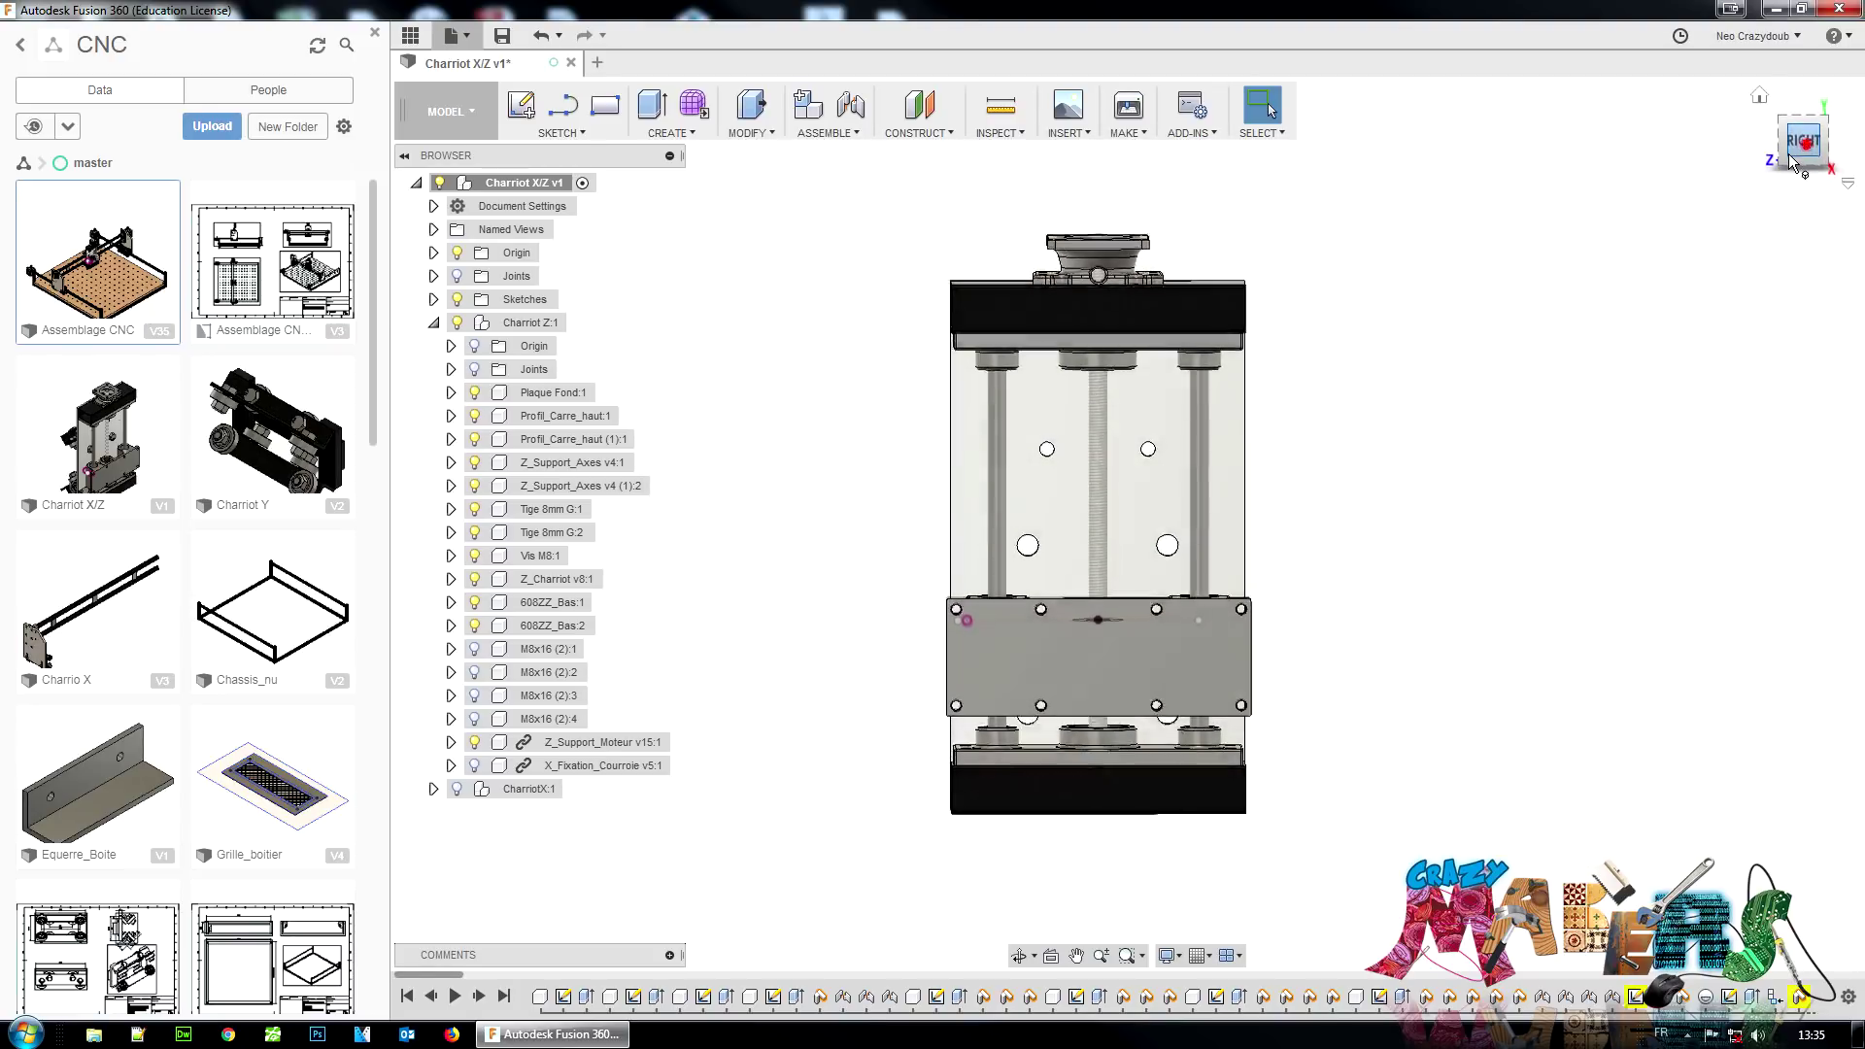
{"action": "left_click", "coordinate": [433, 322]}
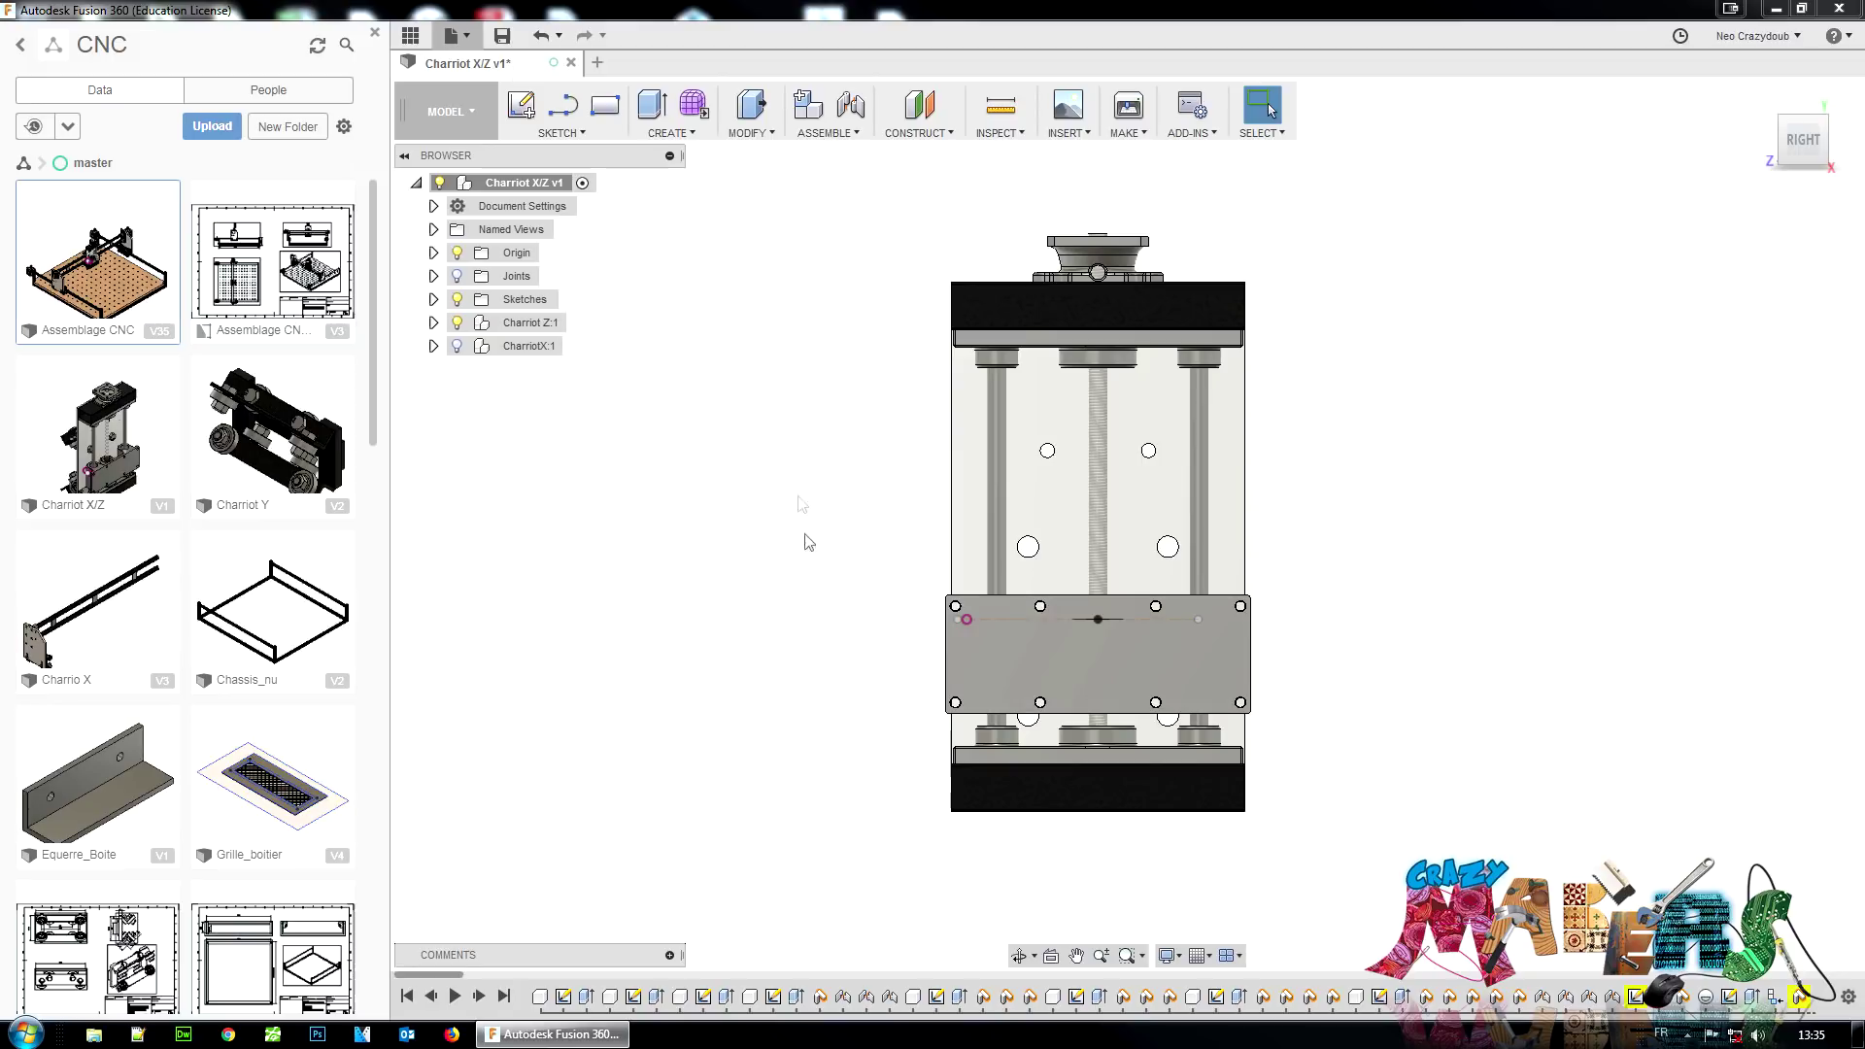
{"action": "left_click", "coordinate": [502, 35]}
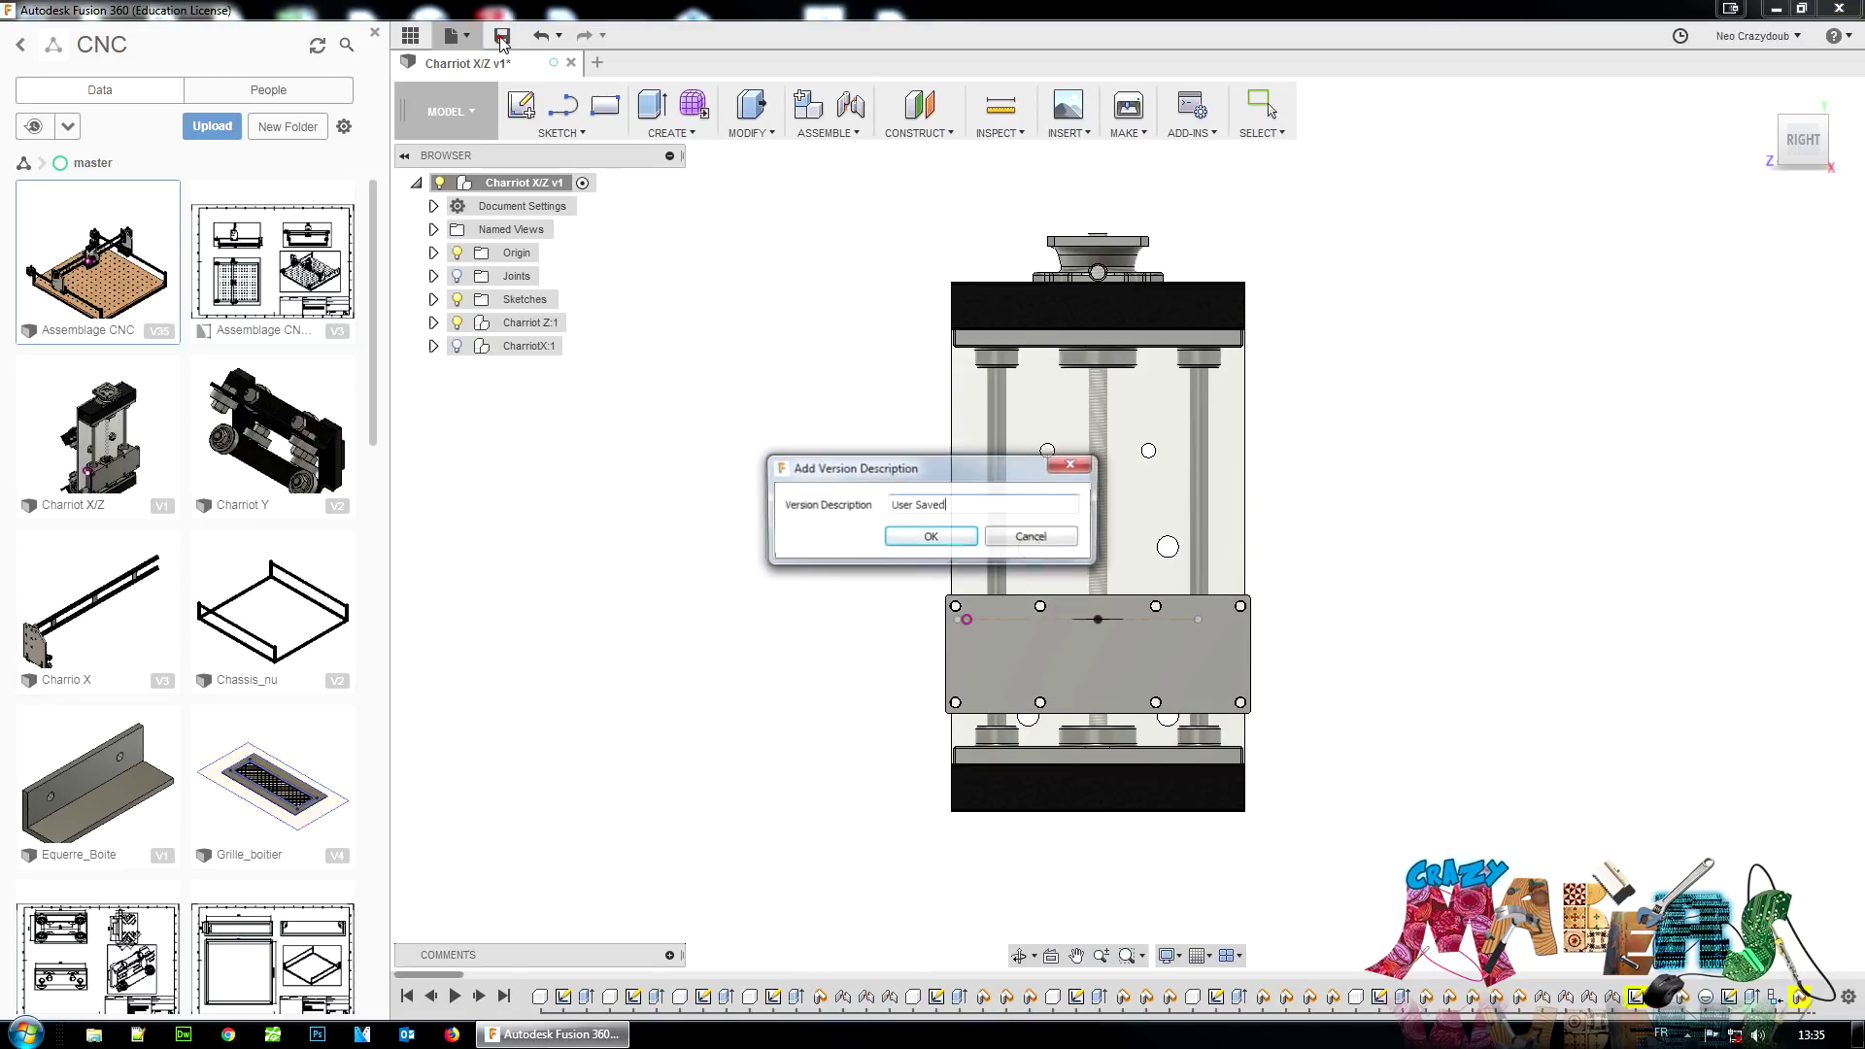
{"action": "left_click", "coordinate": [969, 537]}
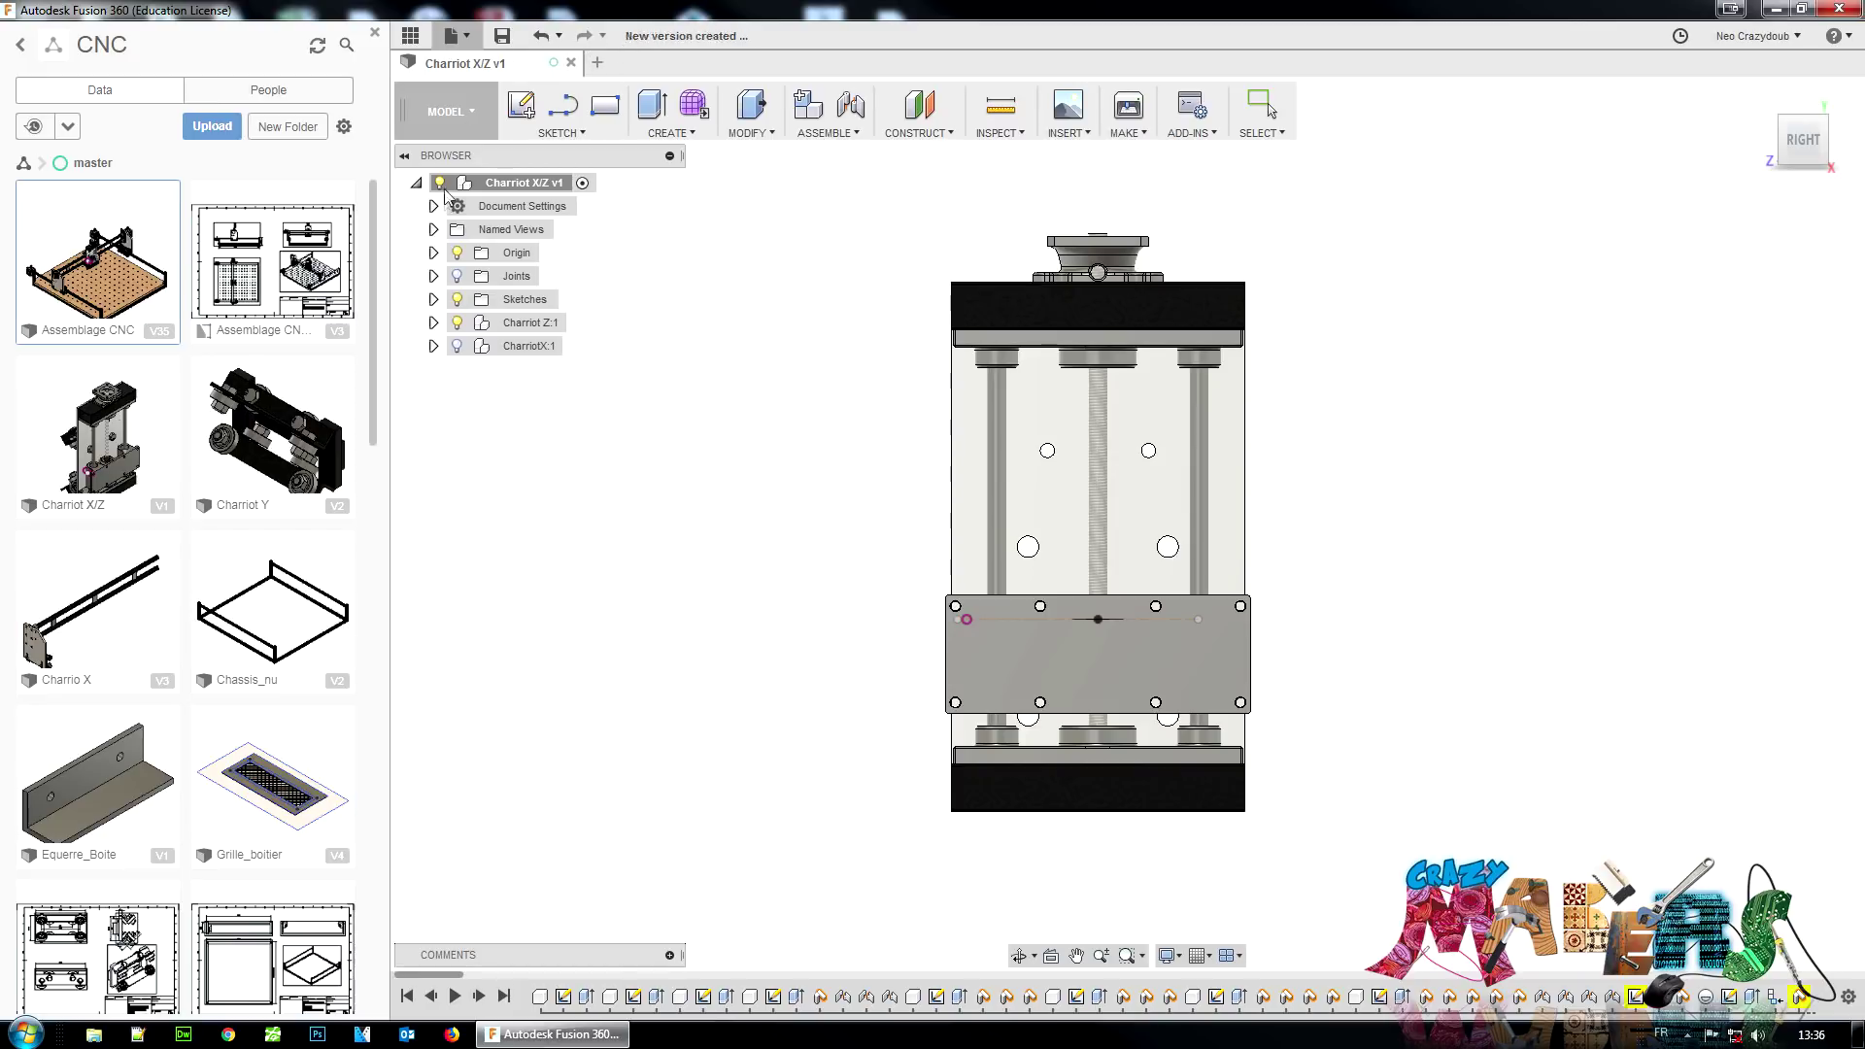
Step: Start a new drawing from the design, trying component selection but keeping Full Assembly as the reference
{"action": "left_click", "coordinate": [487, 114]}
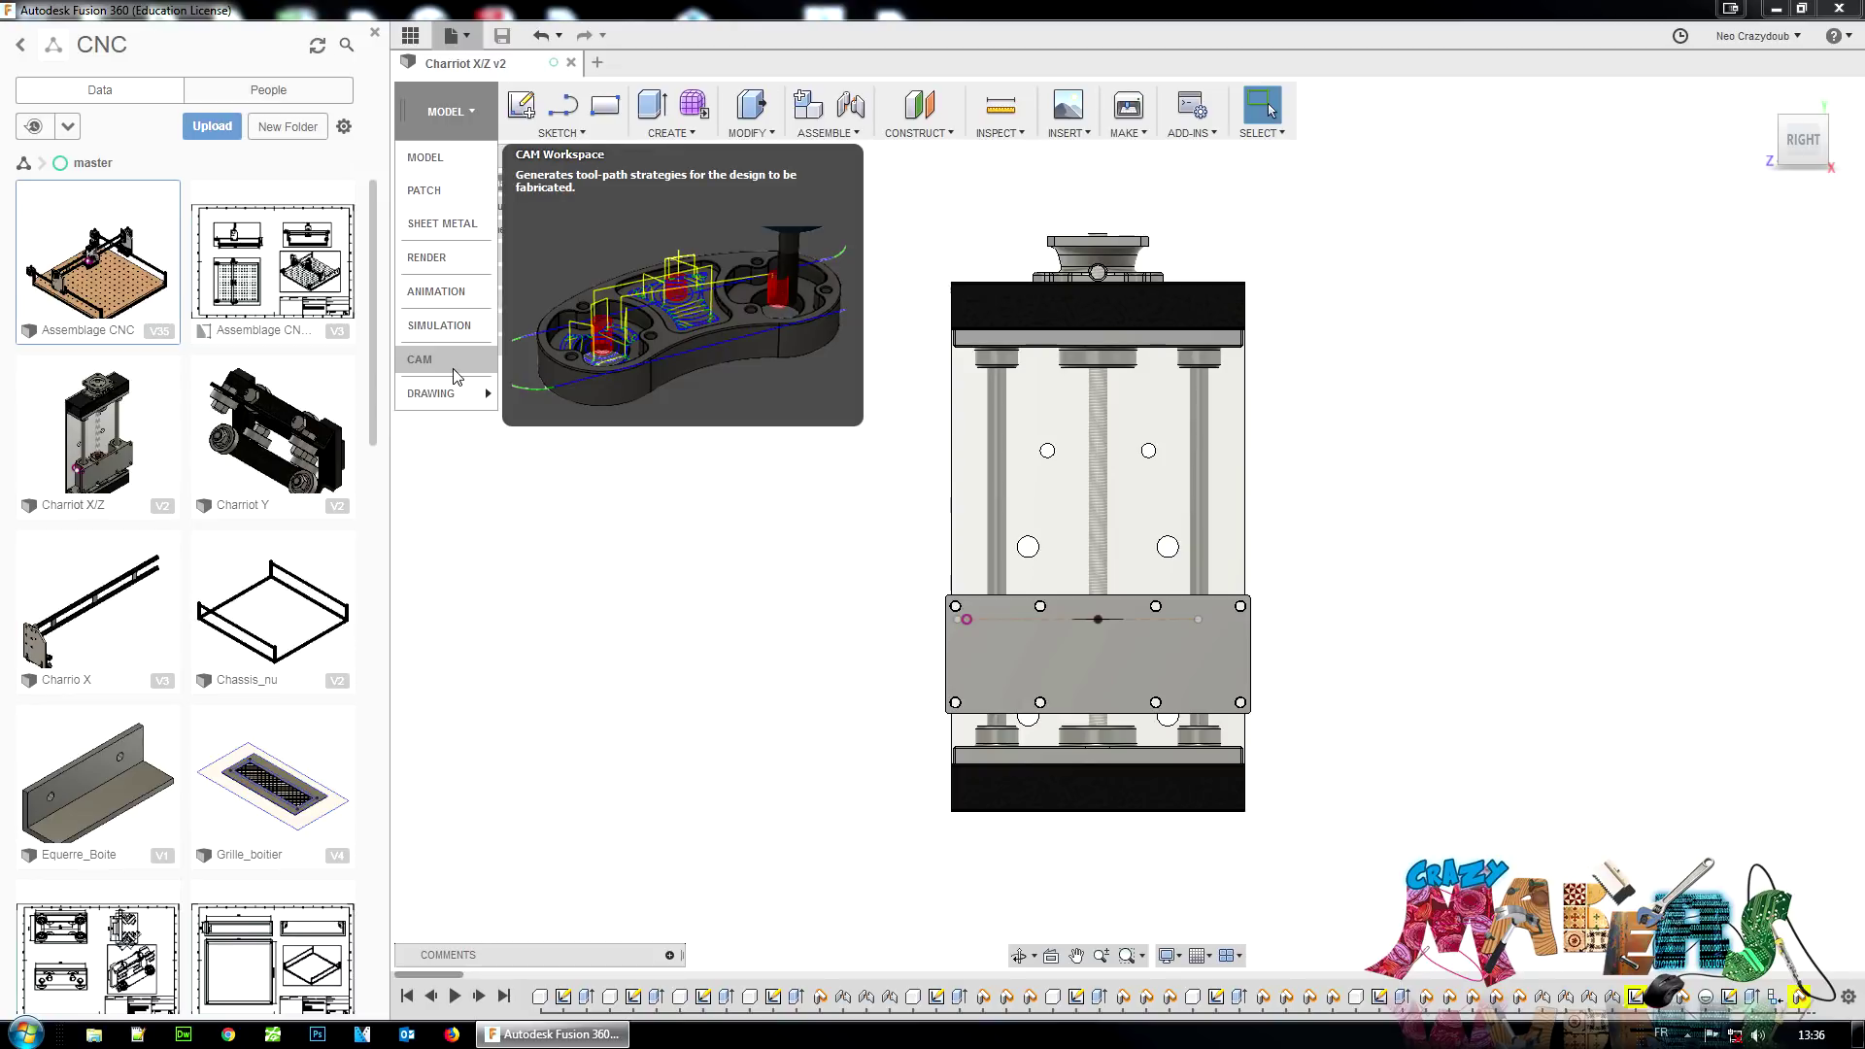
{"action": "mouse_move", "coordinate": [454, 394]}
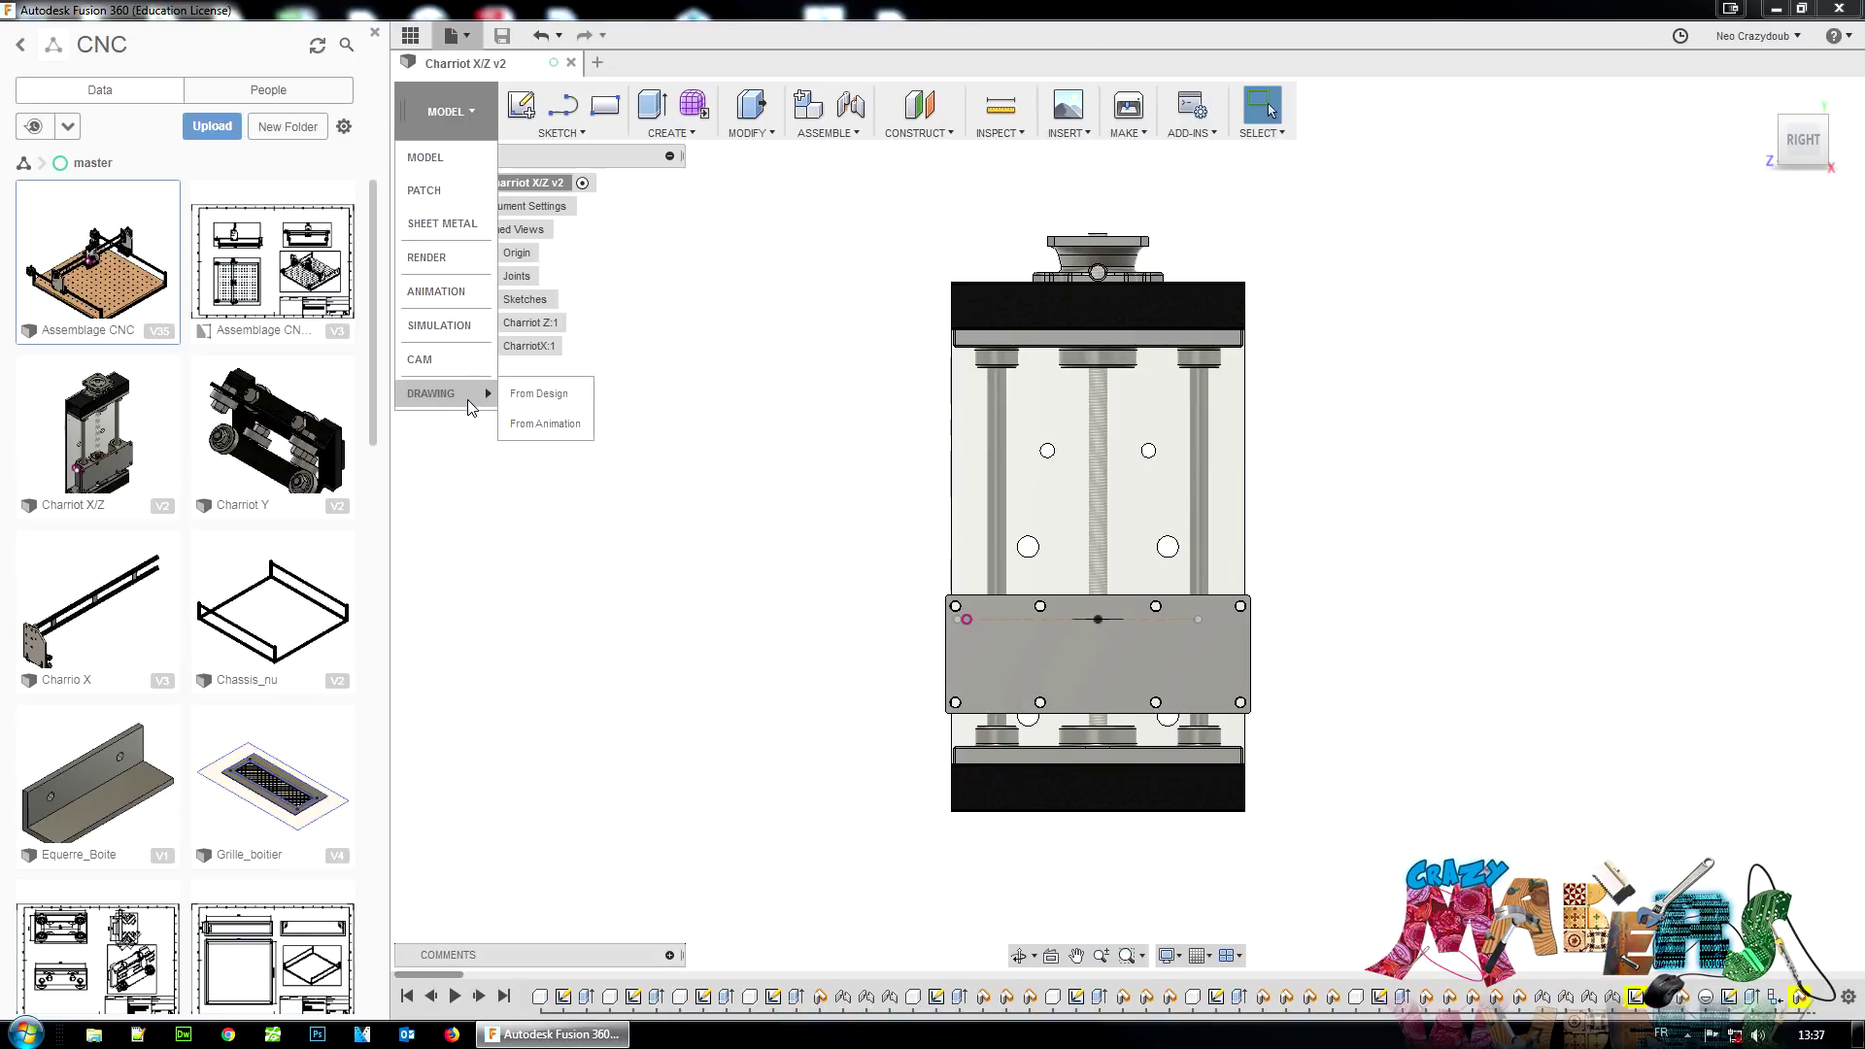
{"action": "left_click", "coordinate": [539, 399]}
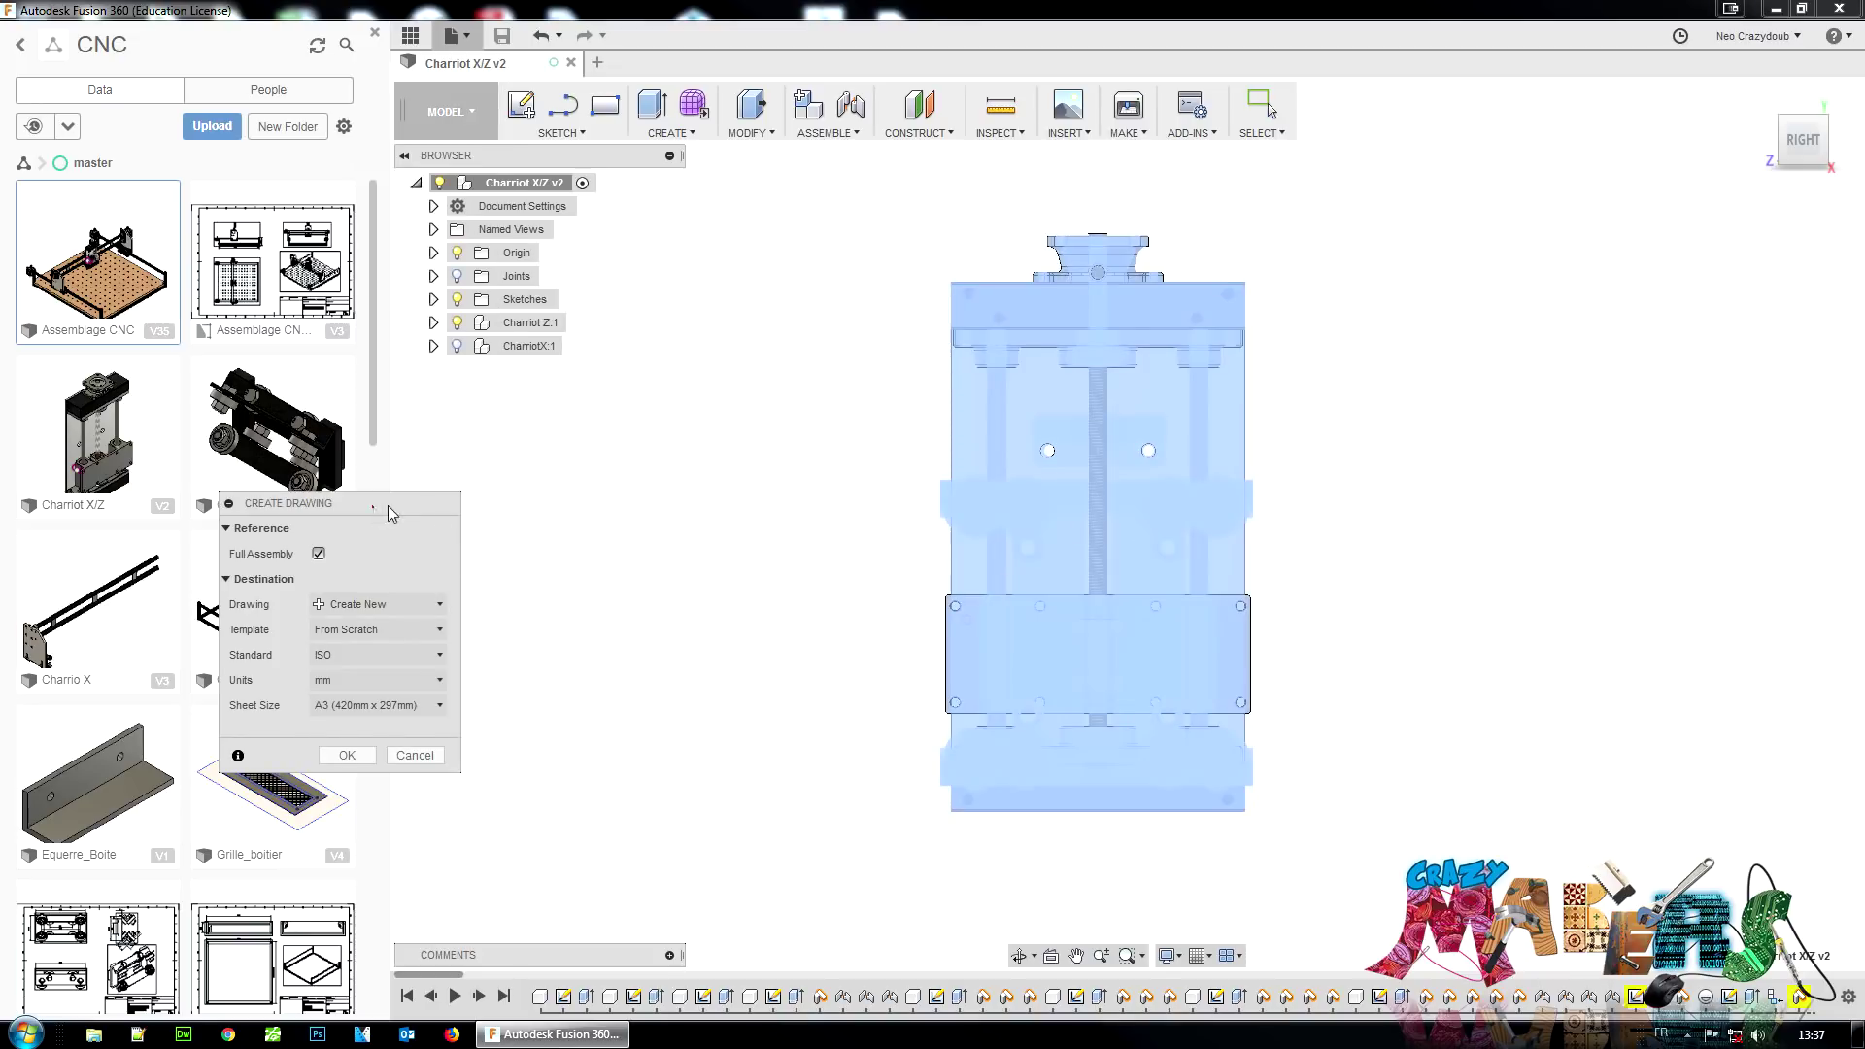
{"action": "mouse_move", "coordinate": [387, 513]}
{"action": "left_mouse_down"}
{"action": "mouse_move", "coordinate": [911, 196]}
{"action": "mouse_move", "coordinate": [836, 238]}
{"action": "left_mouse_up"}
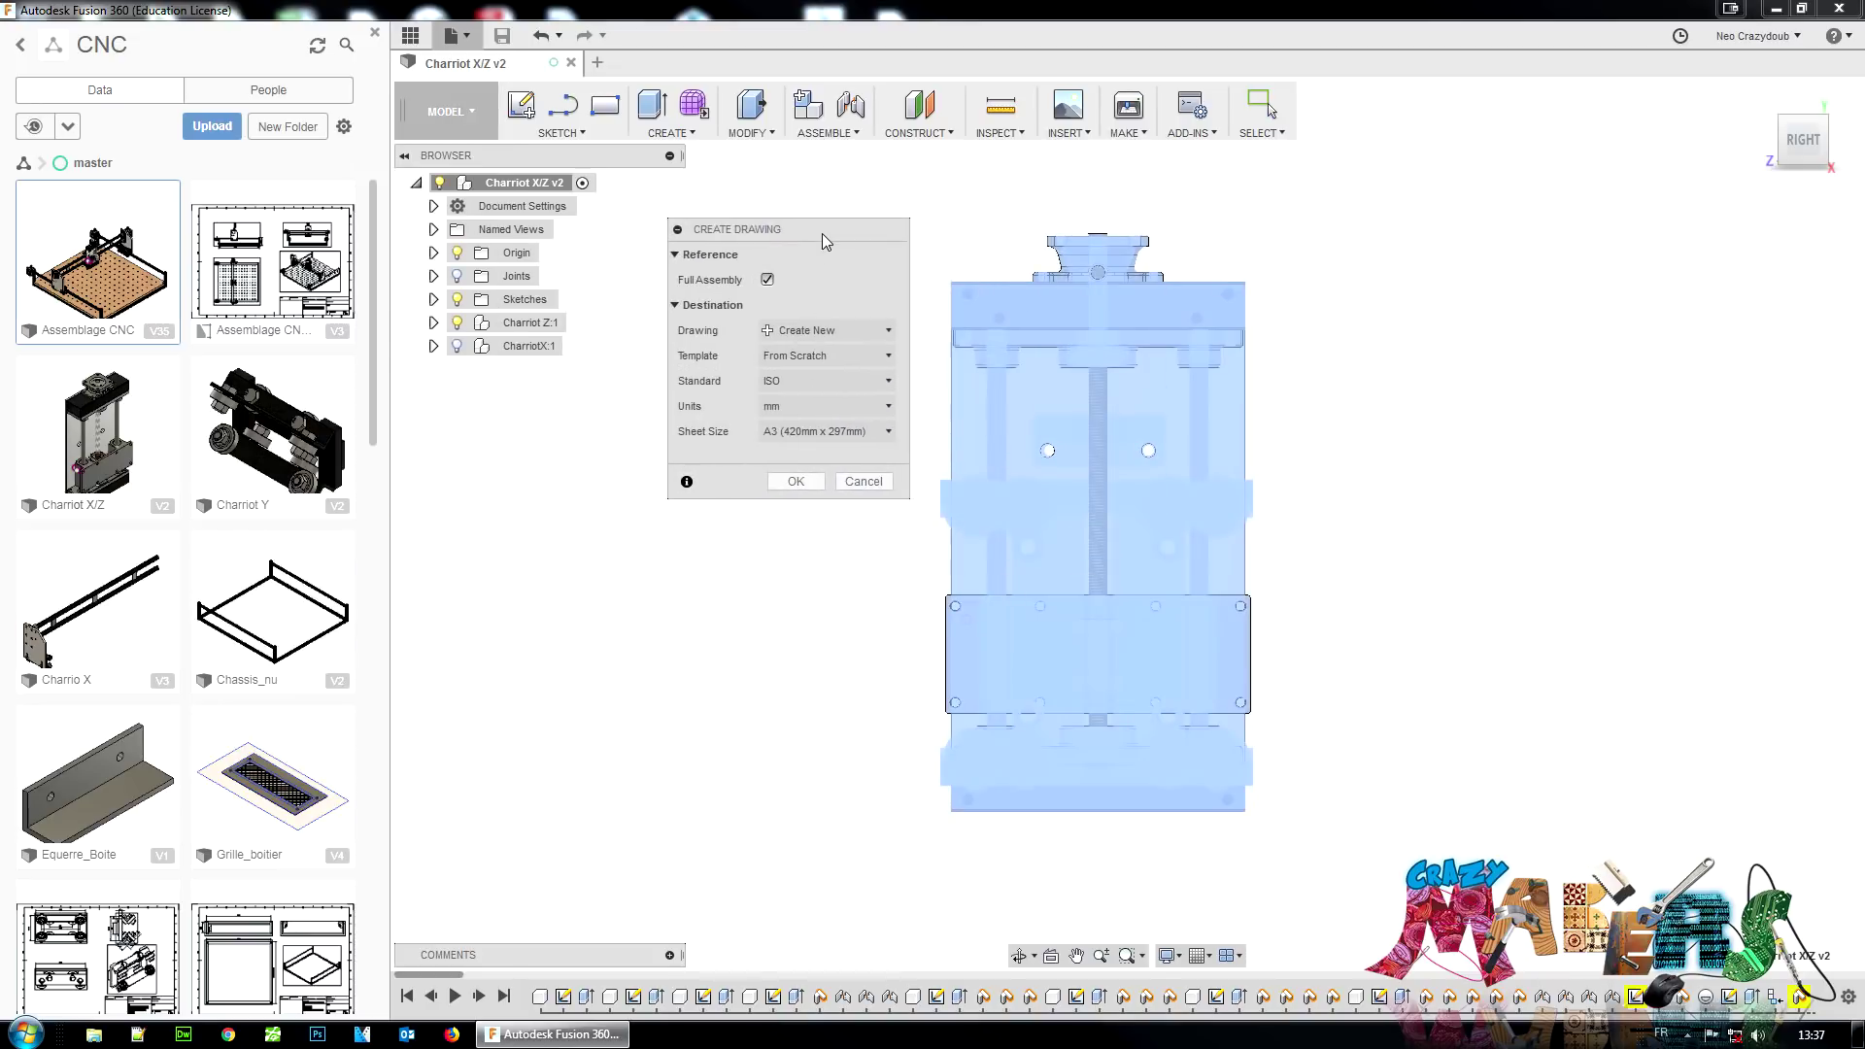
{"action": "left_click", "coordinate": [767, 281]}
{"action": "left_click", "coordinate": [768, 280]}
{"action": "left_click", "coordinate": [767, 282]}
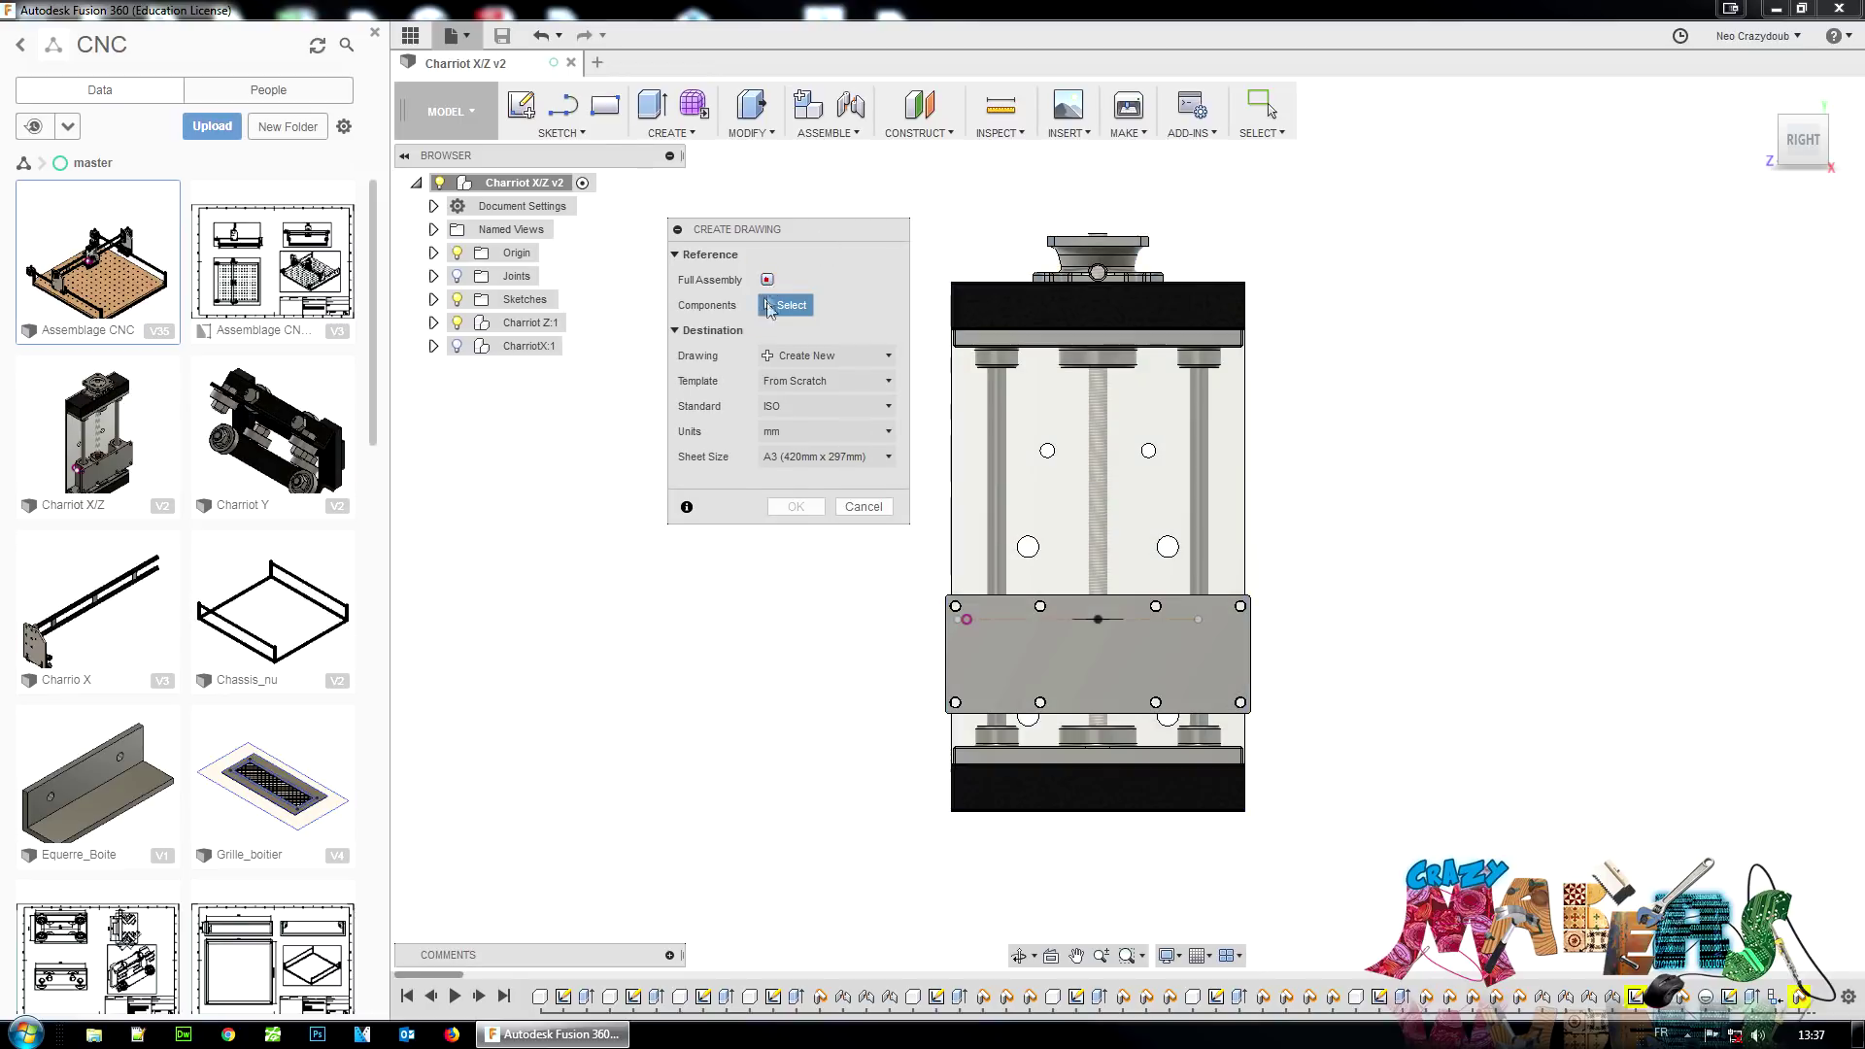
{"action": "left_click", "coordinate": [767, 280]}
{"action": "left_click", "coordinate": [767, 282]}
{"action": "left_click", "coordinate": [767, 281]}
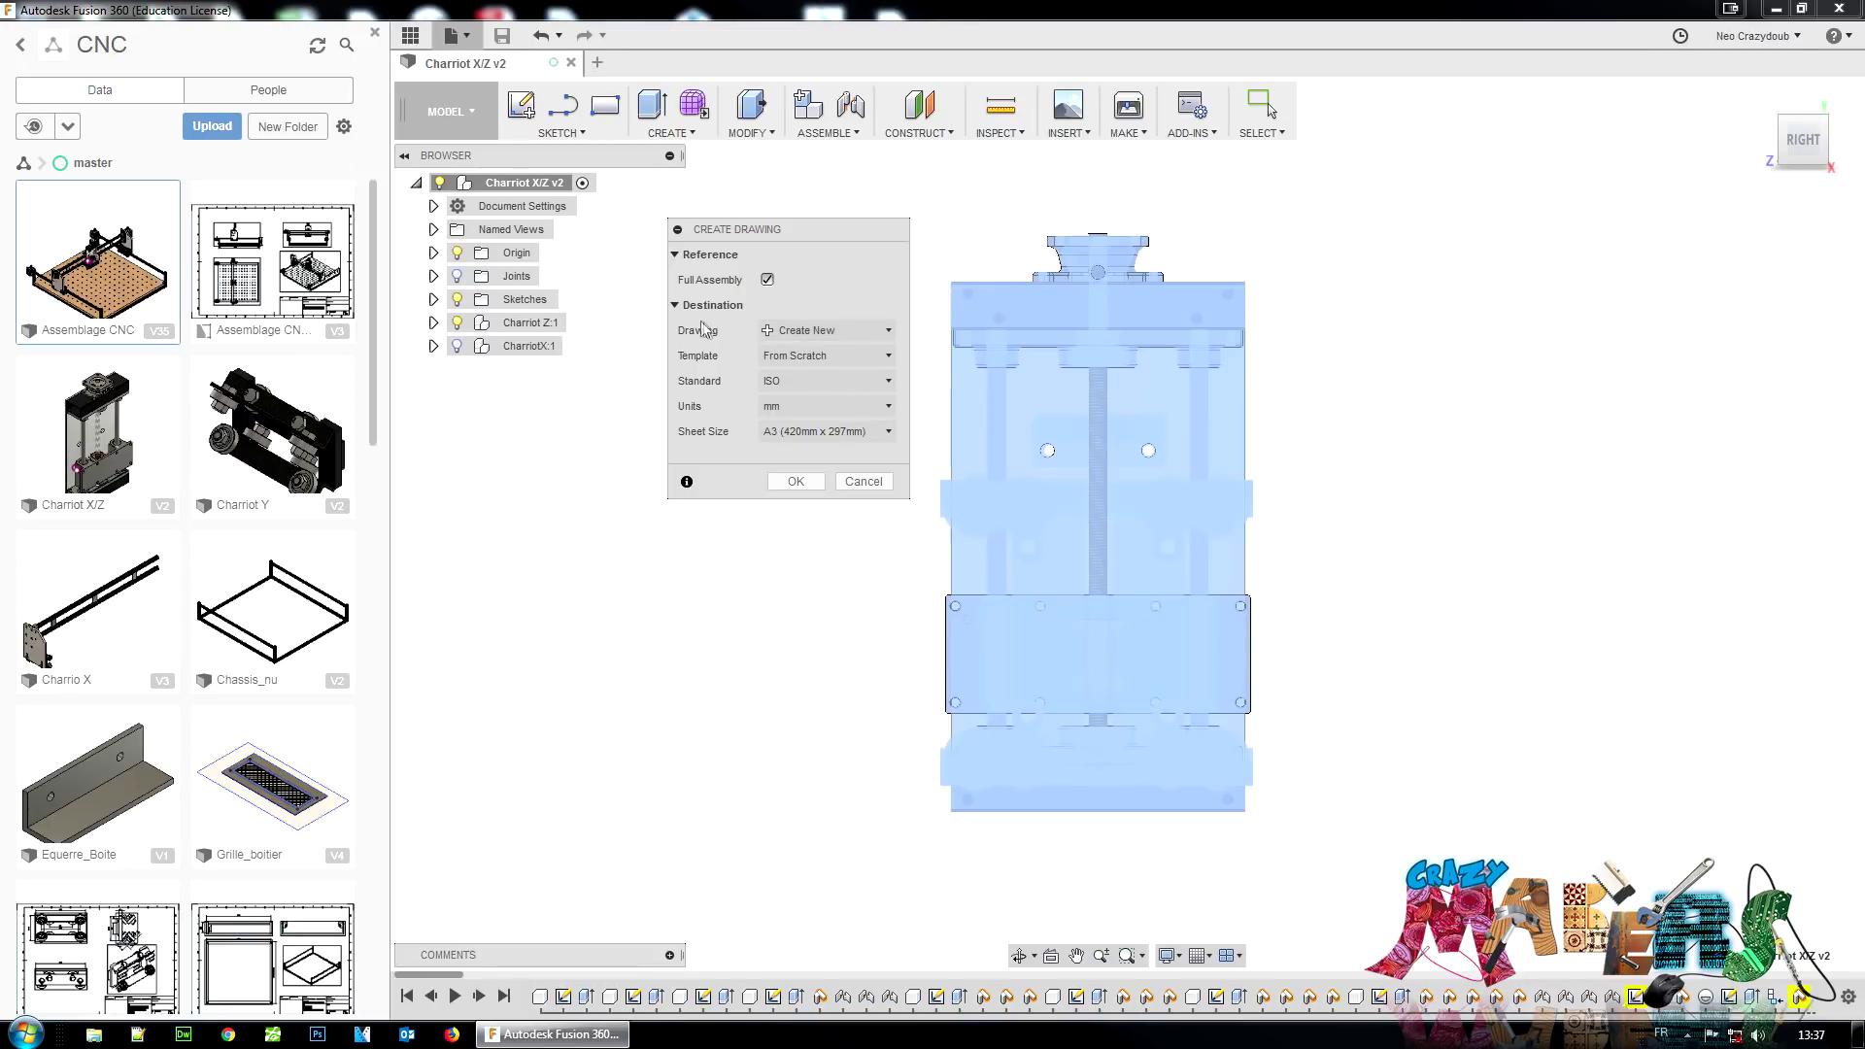
Step: Create the drawing from scratch with the ISO standard, mm units and A3 (420mm x 297mm) sheet, and hide the project file list
{"action": "left_click", "coordinate": [873, 357]}
{"action": "left_click", "coordinate": [873, 359]}
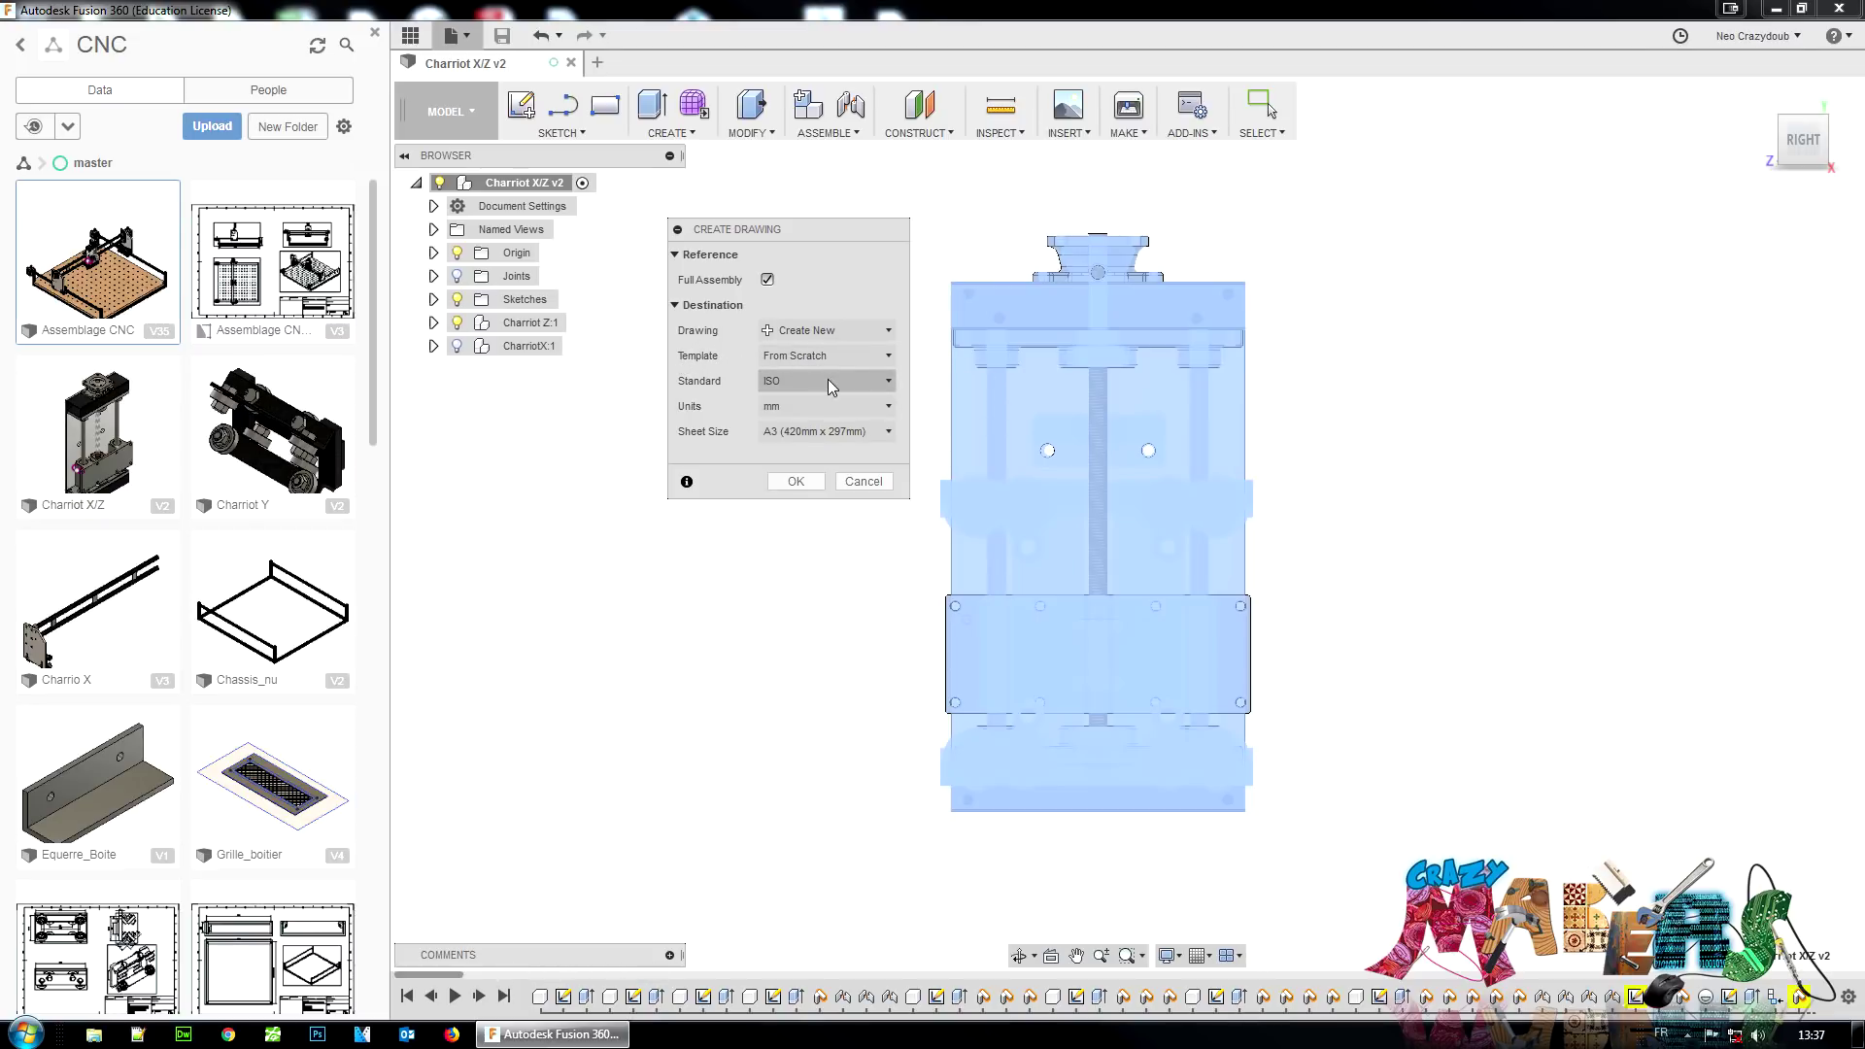
{"action": "left_click", "coordinate": [833, 383]}
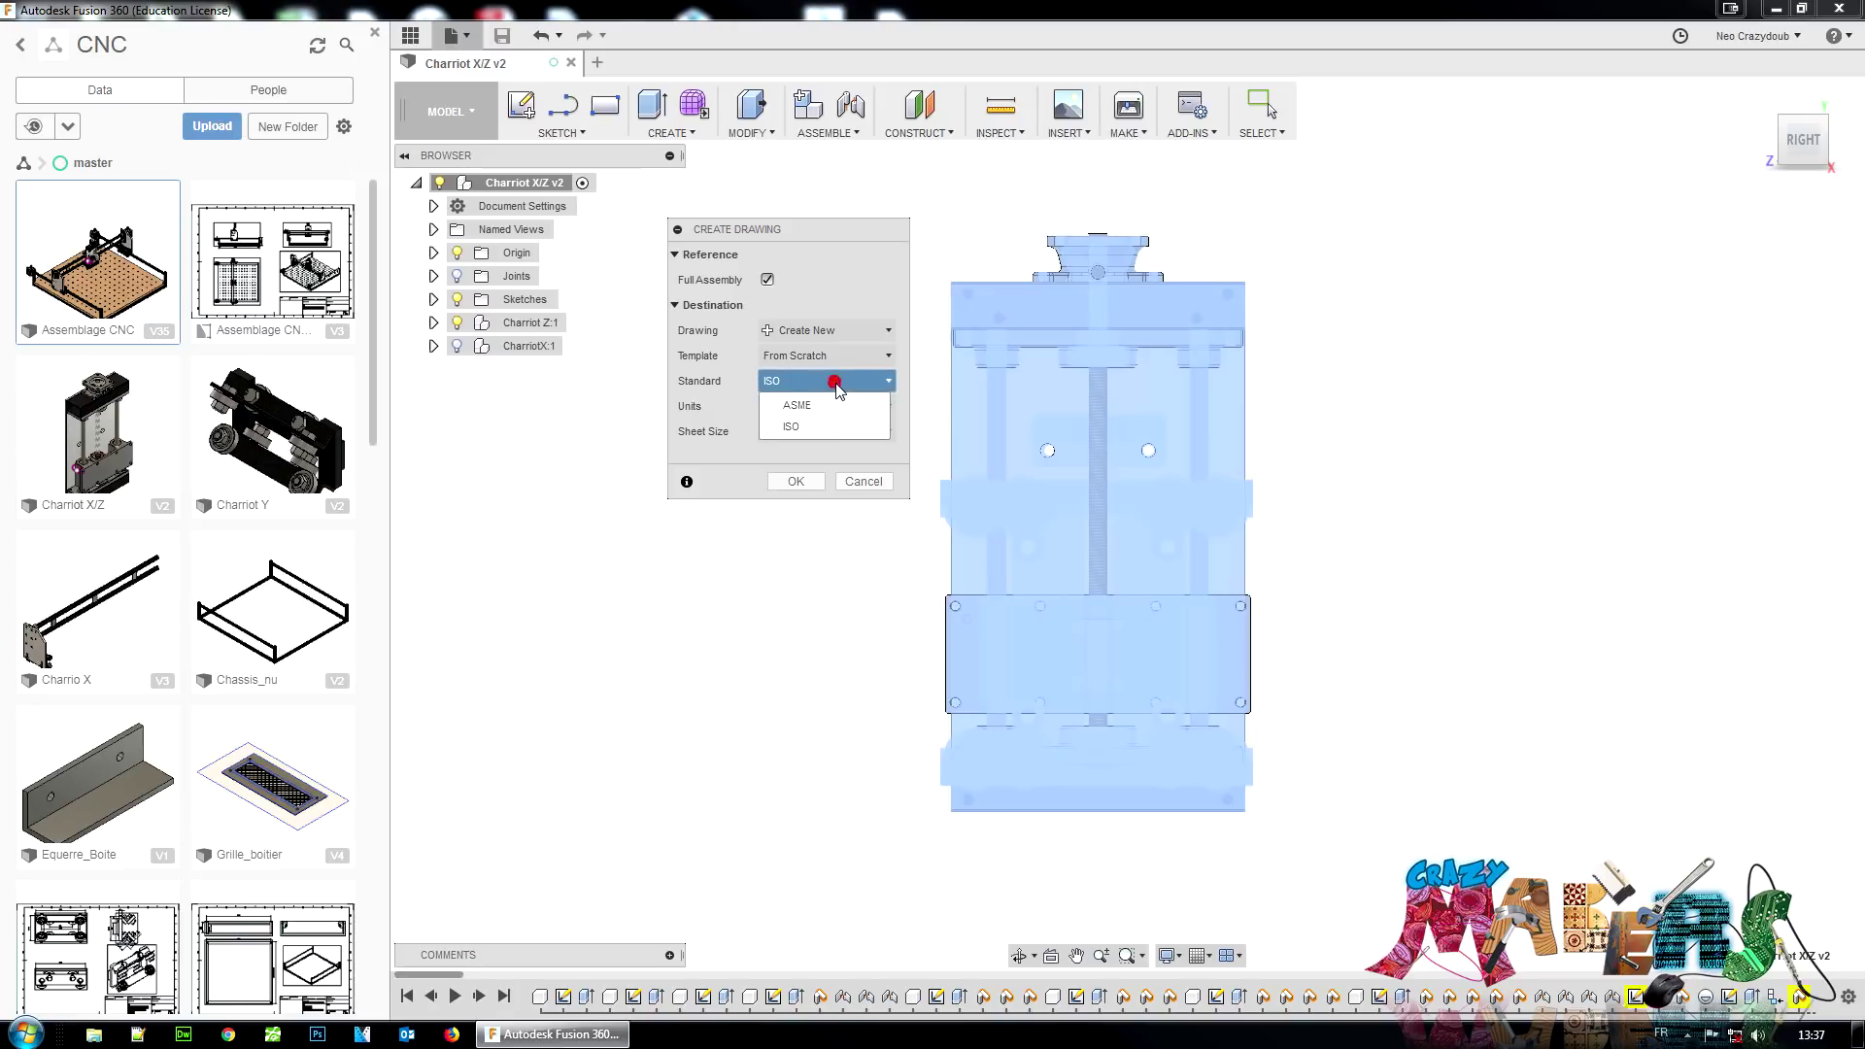
{"action": "left_click", "coordinate": [834, 382]}
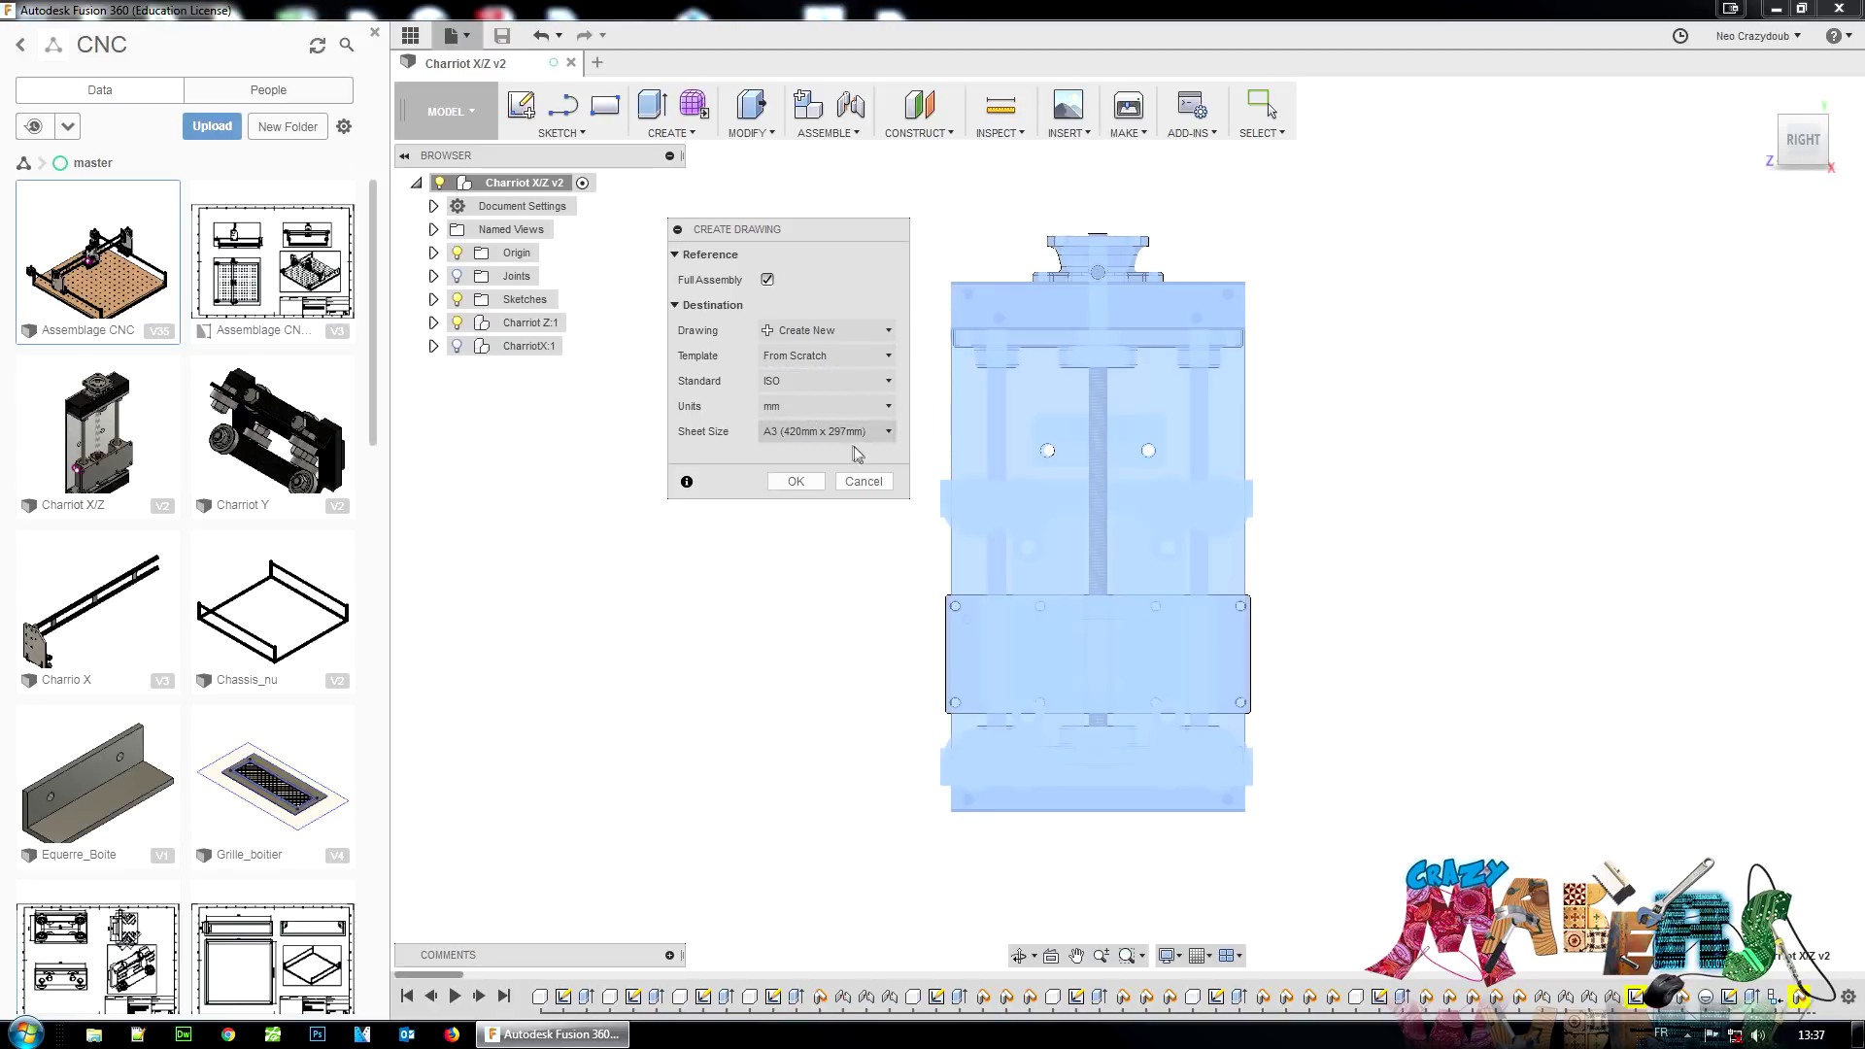
{"action": "left_click", "coordinate": [881, 434]}
{"action": "left_click", "coordinate": [884, 436]}
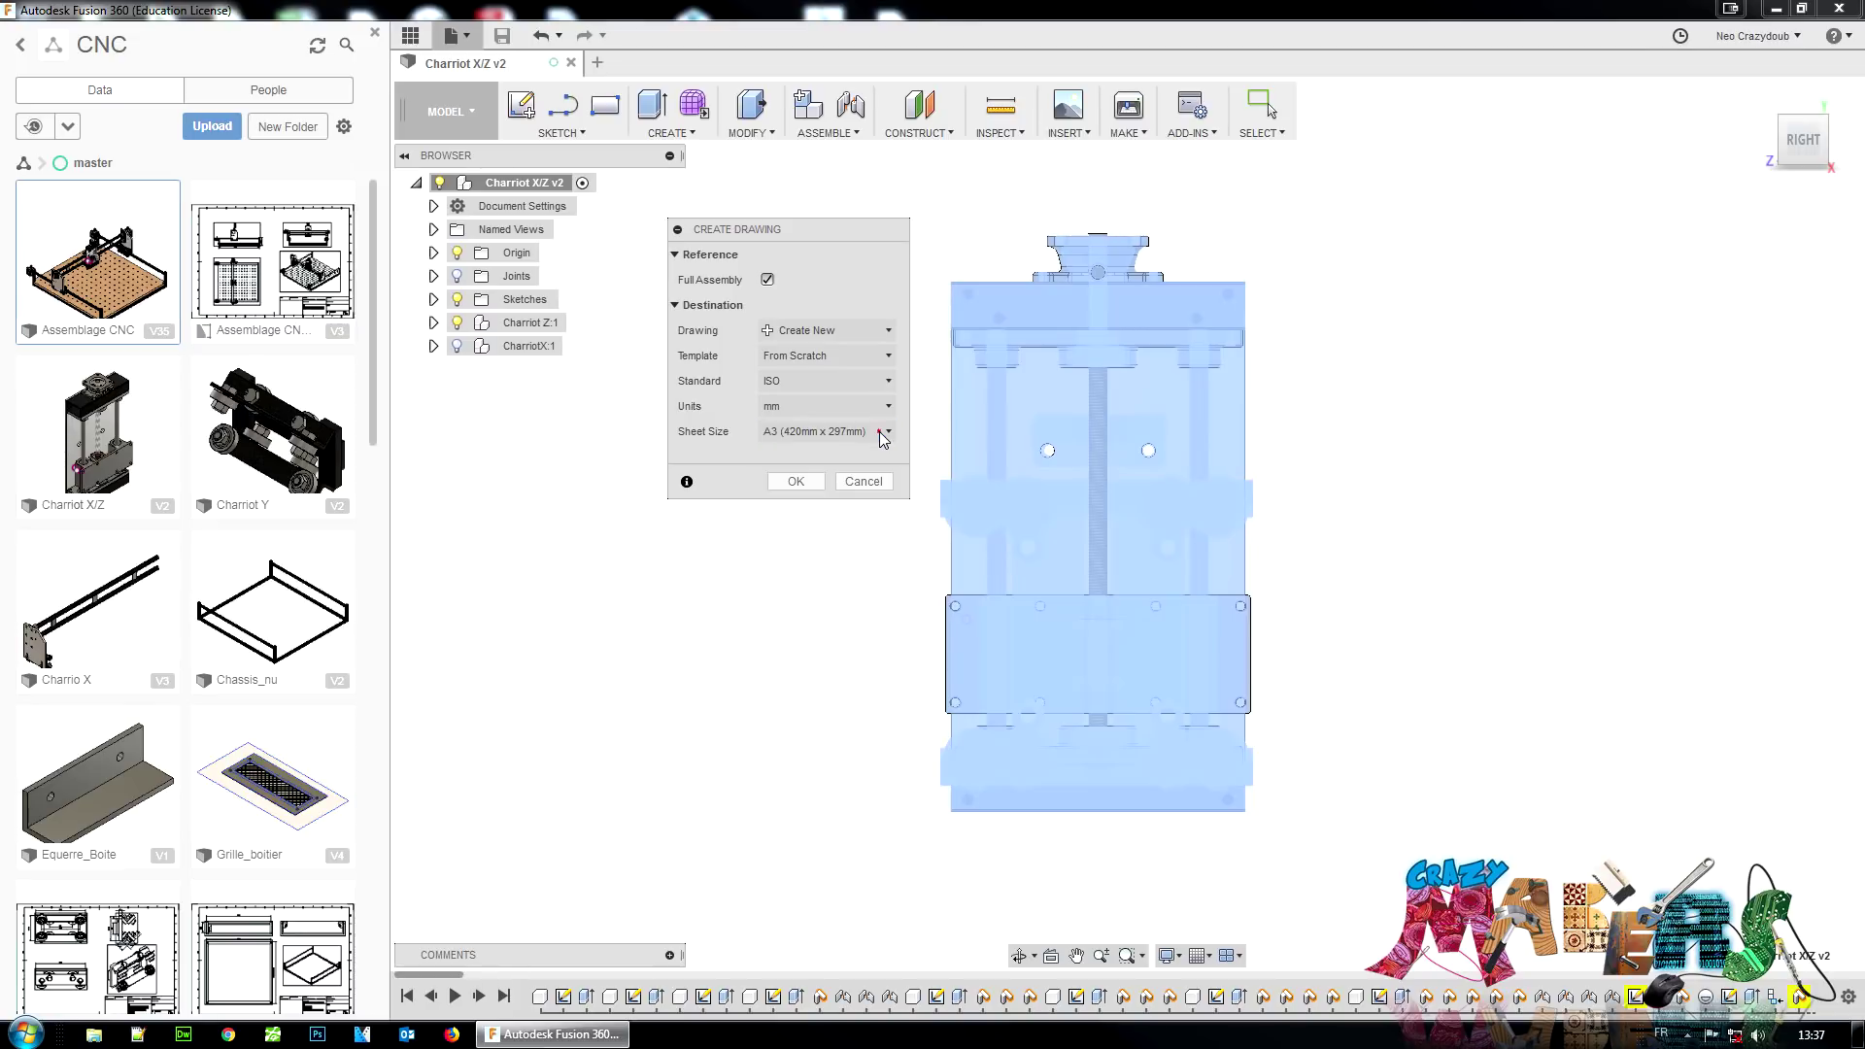
{"action": "left_click", "coordinate": [792, 483]}
{"action": "left_click", "coordinate": [796, 482]}
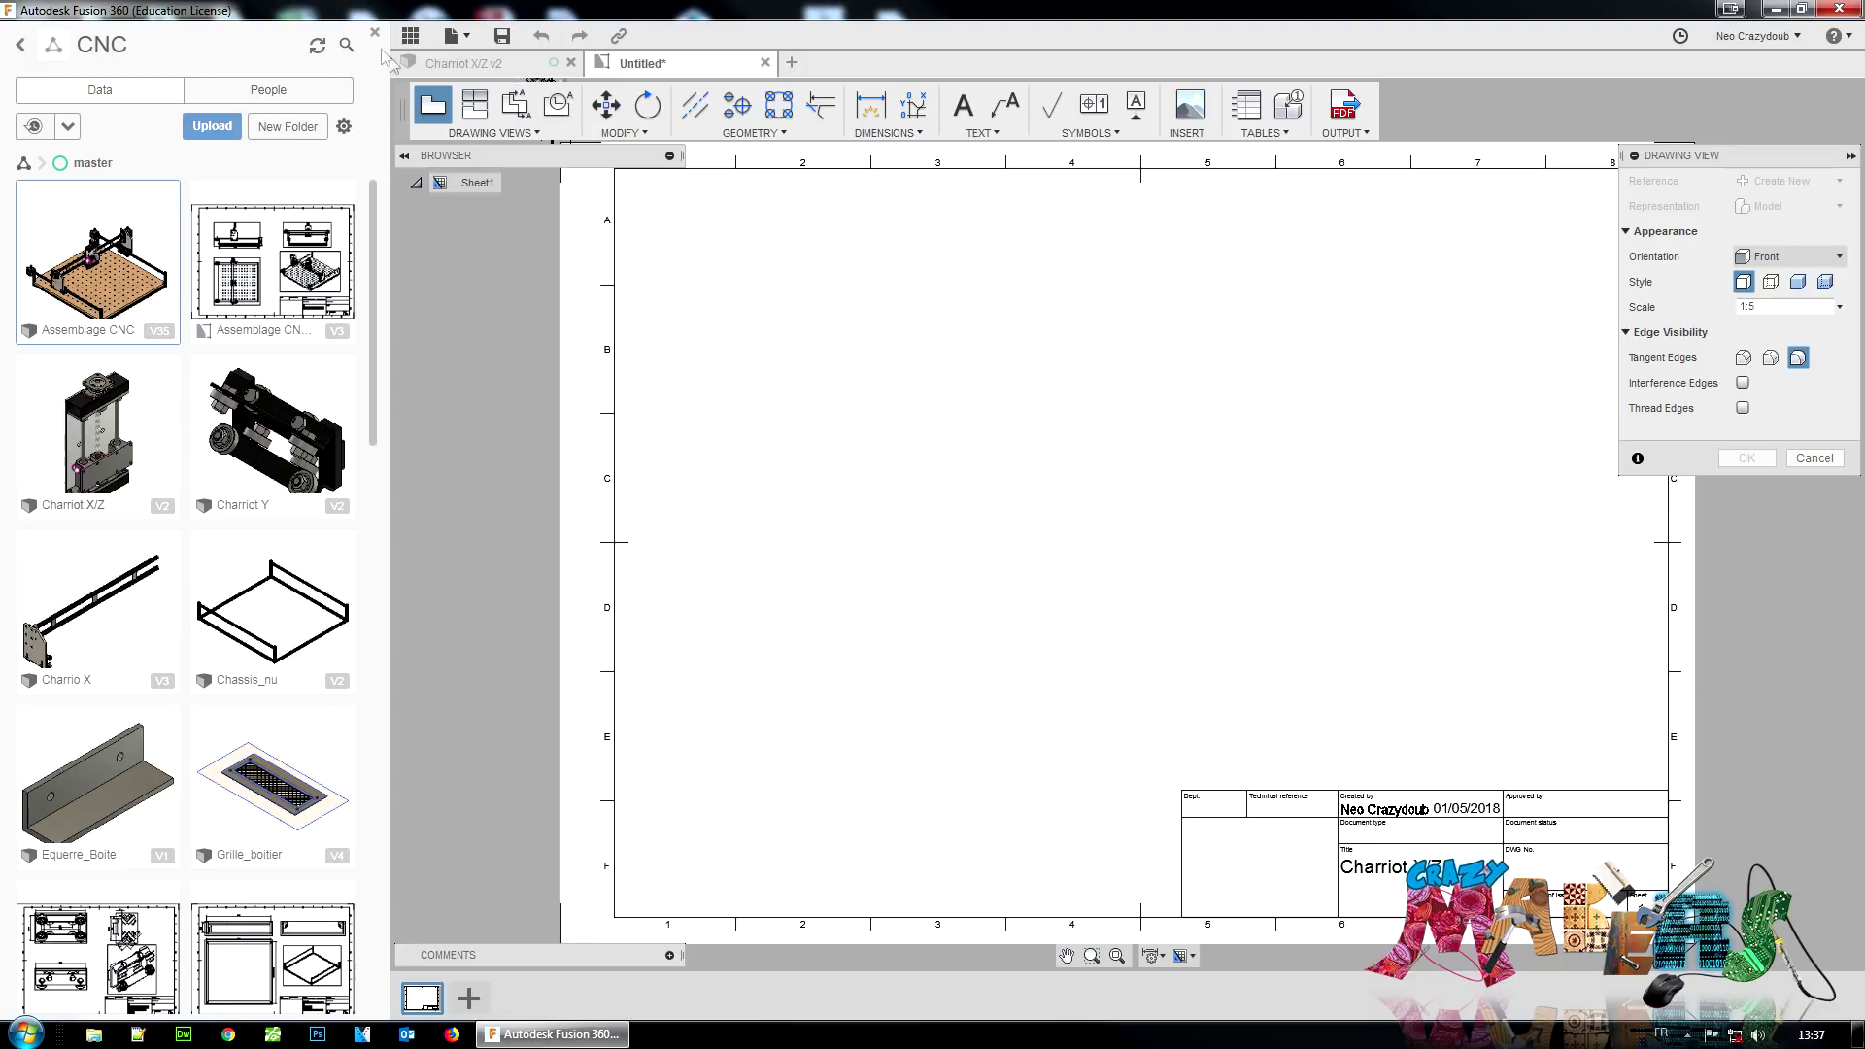
{"action": "left_click", "coordinate": [375, 34]}
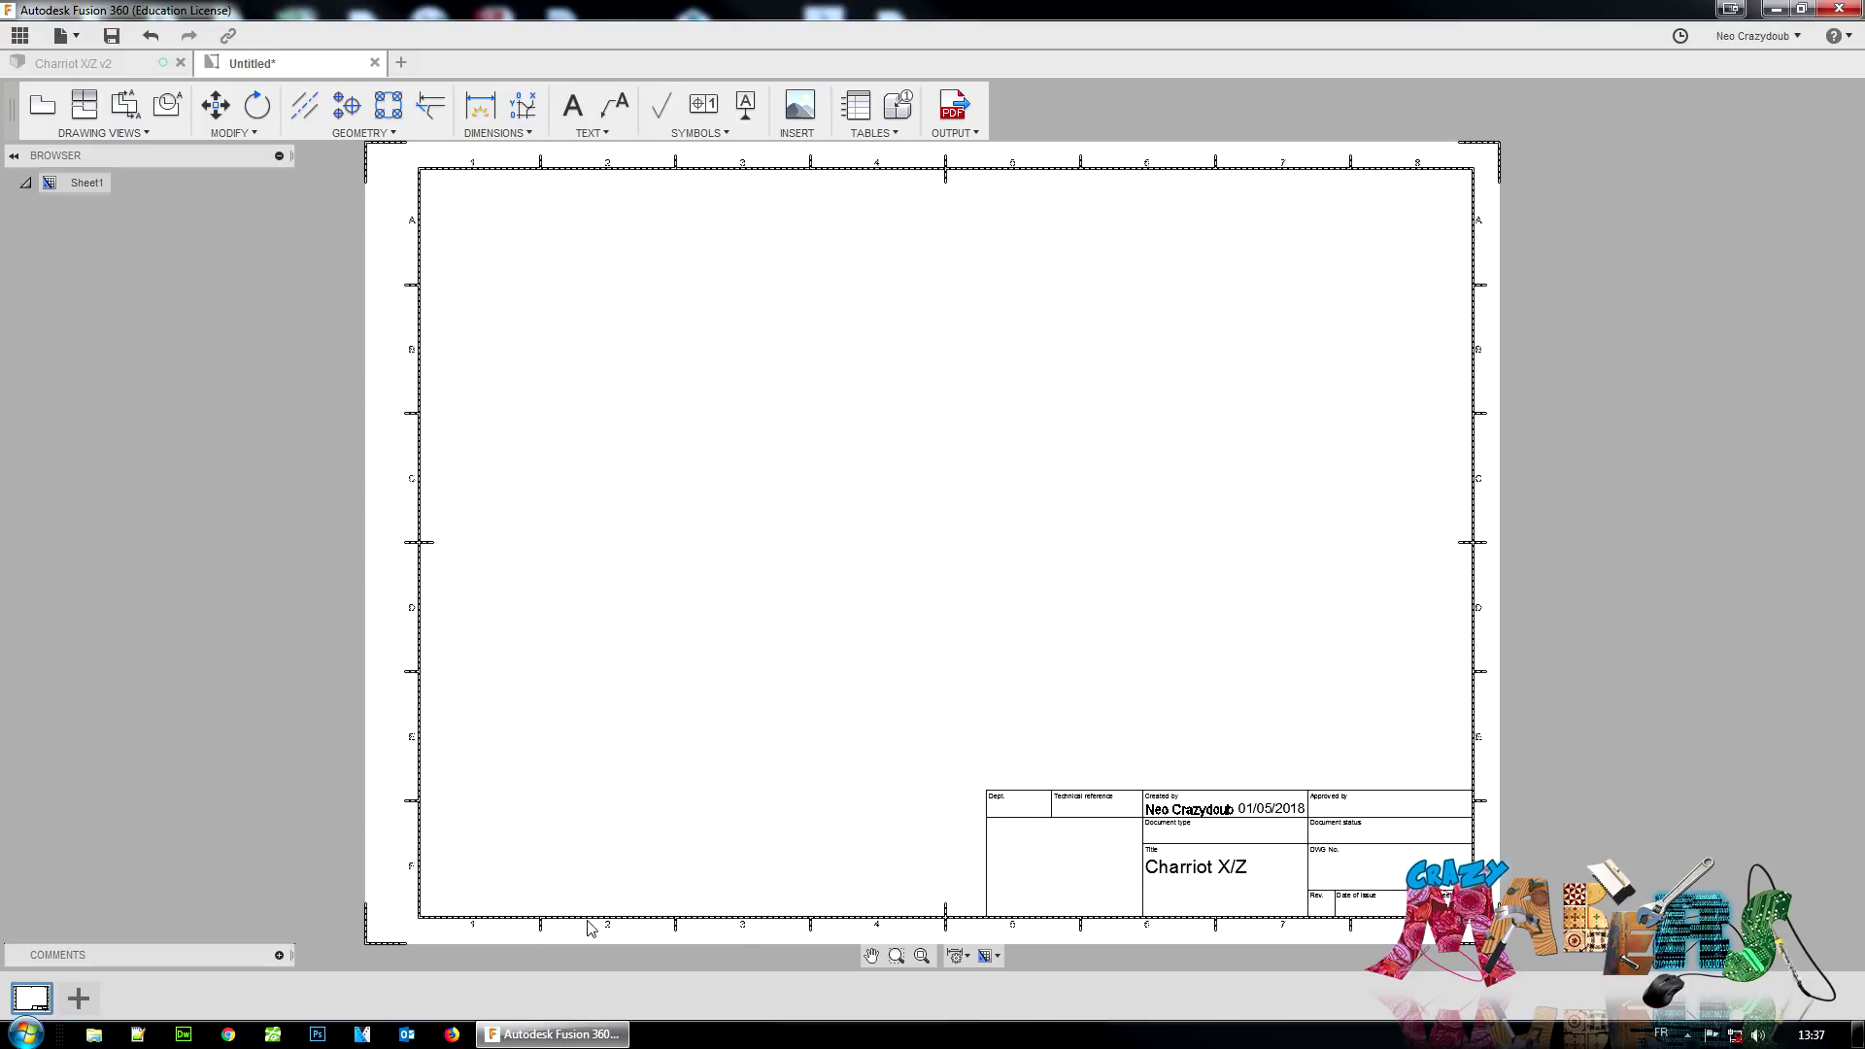
Step: Start a base view of the Charriot X/Z assembly using the RIGHT orientation
{"action": "left_click", "coordinate": [142, 132]}
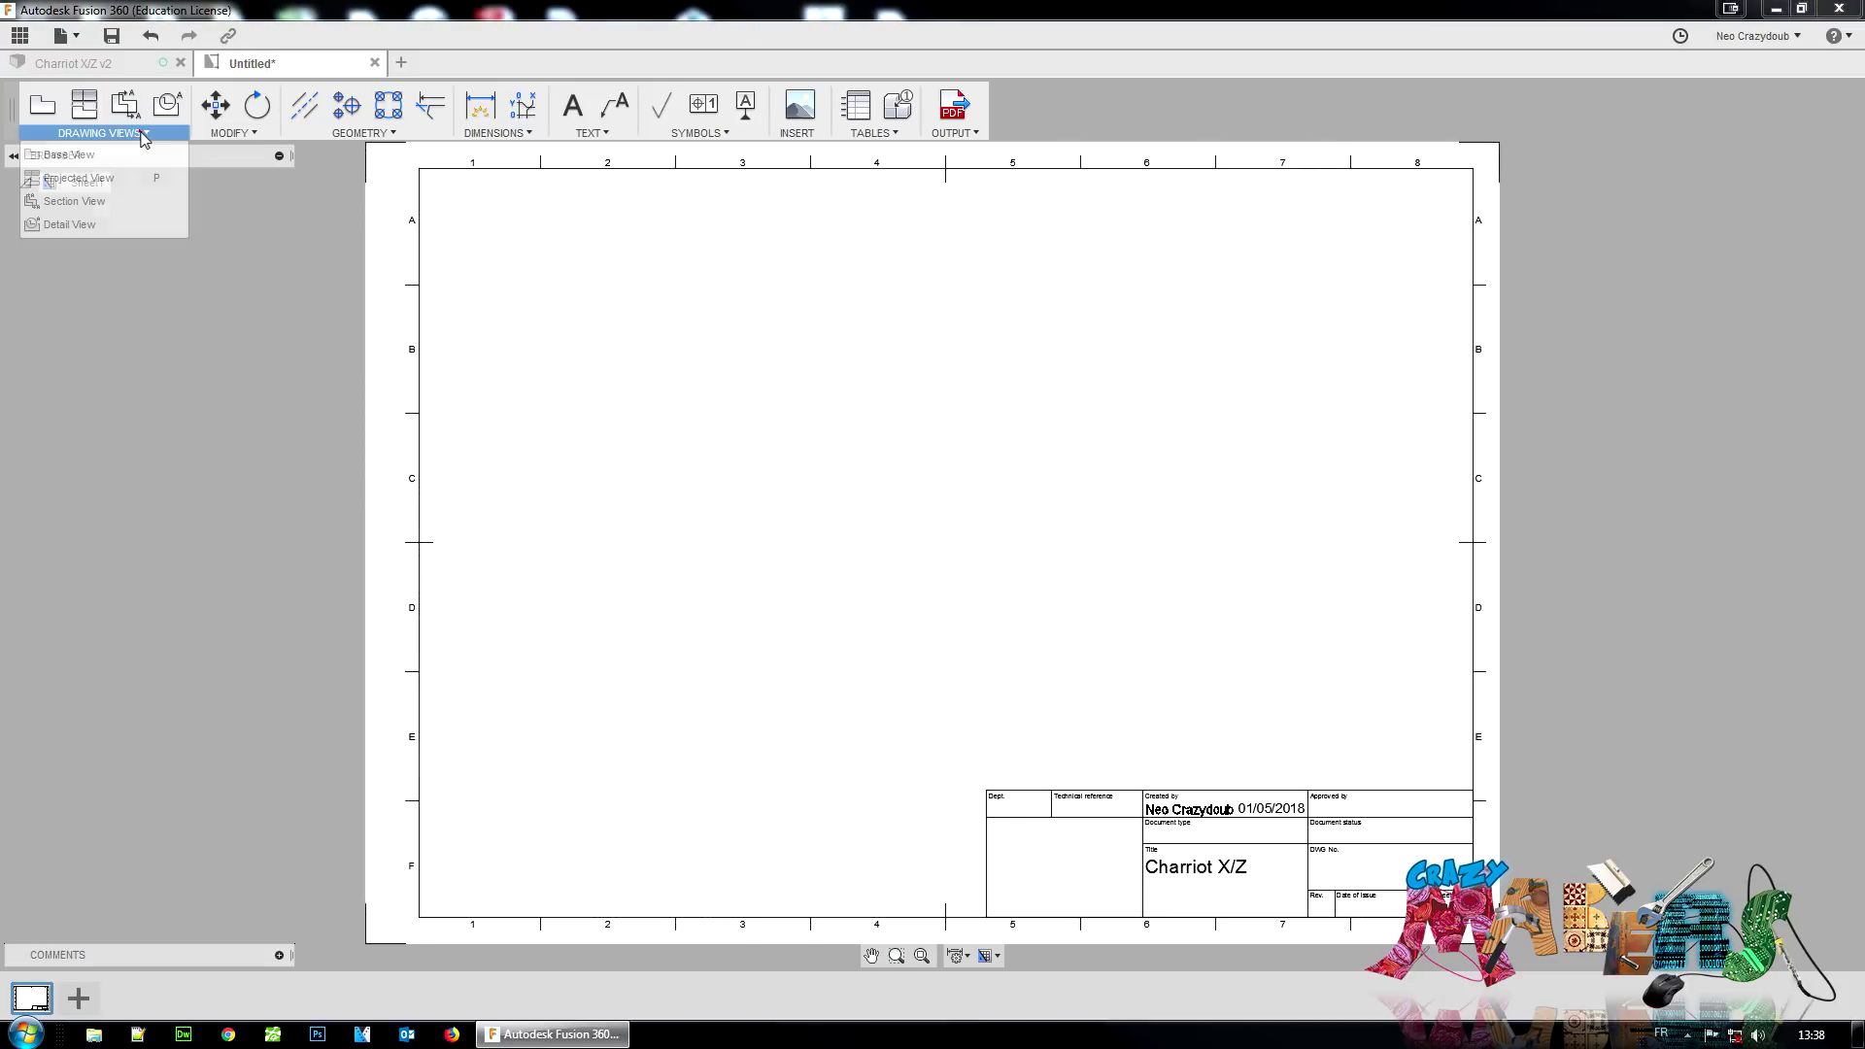
{"action": "left_click", "coordinate": [73, 160]}
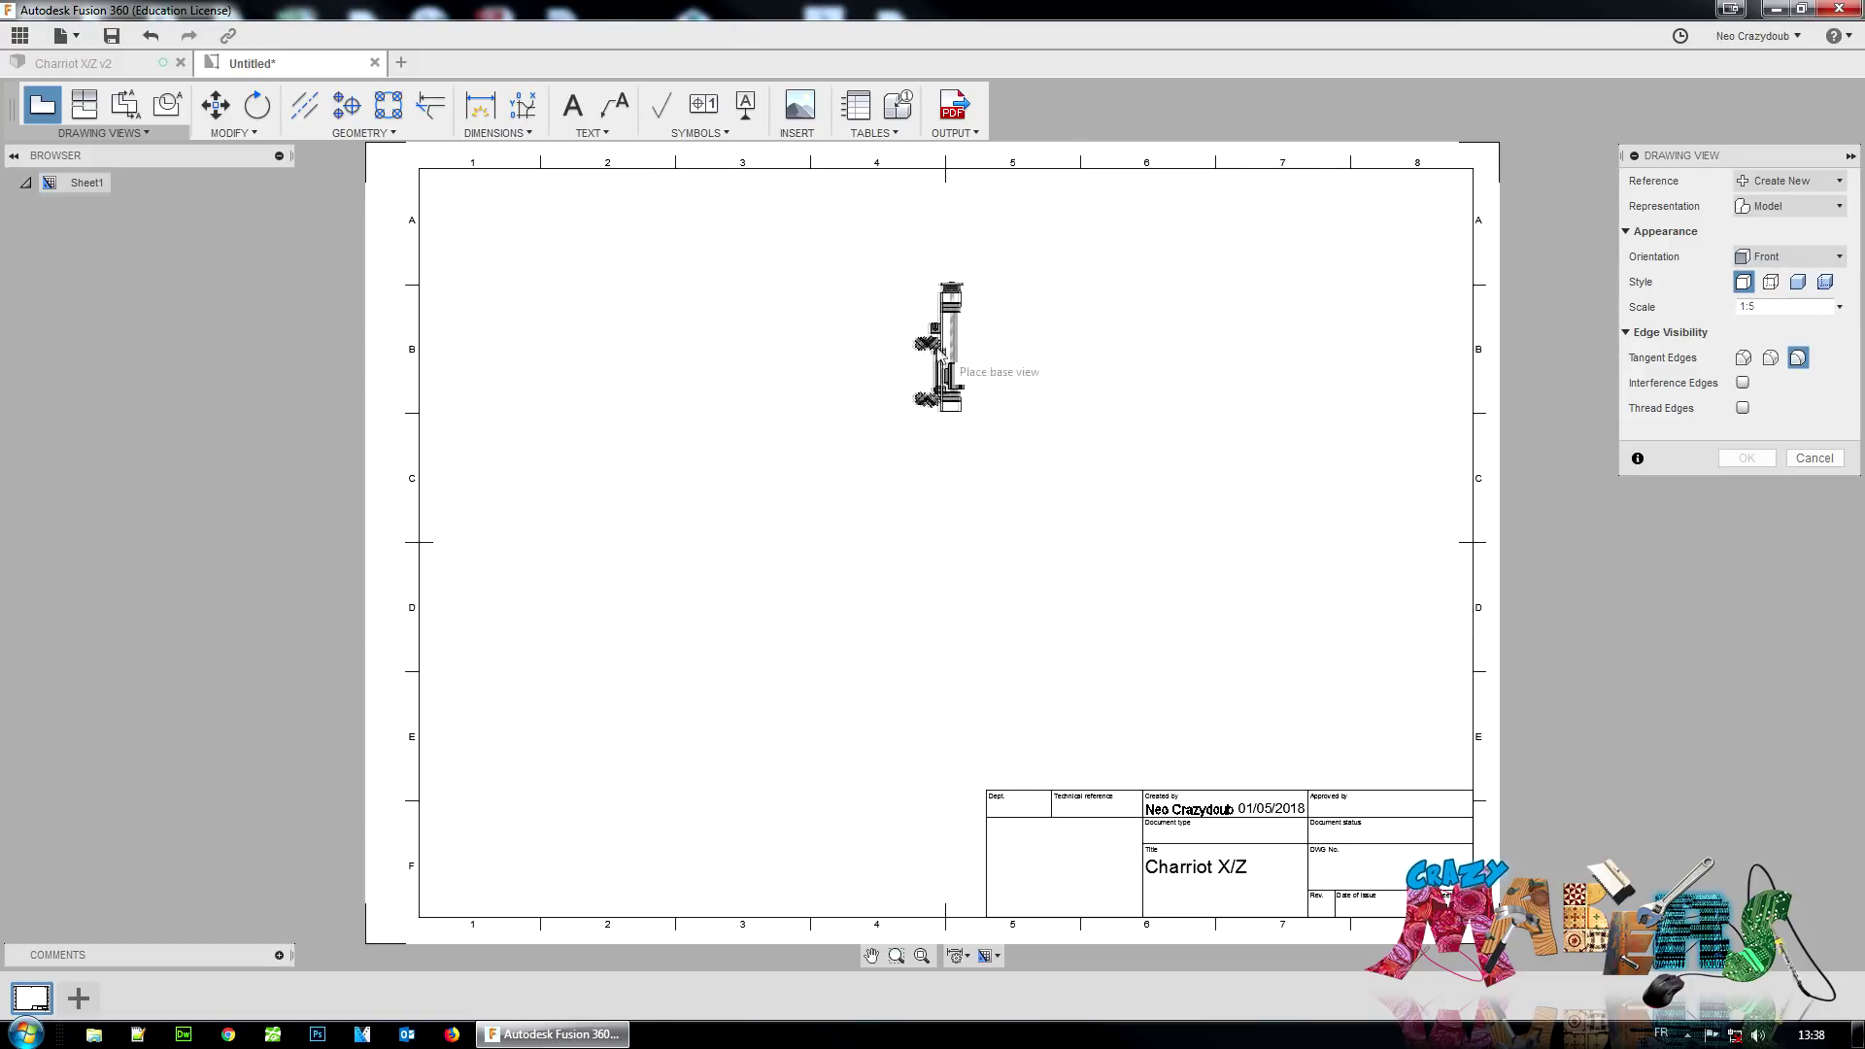
{"action": "left_click", "coordinate": [1783, 256]}
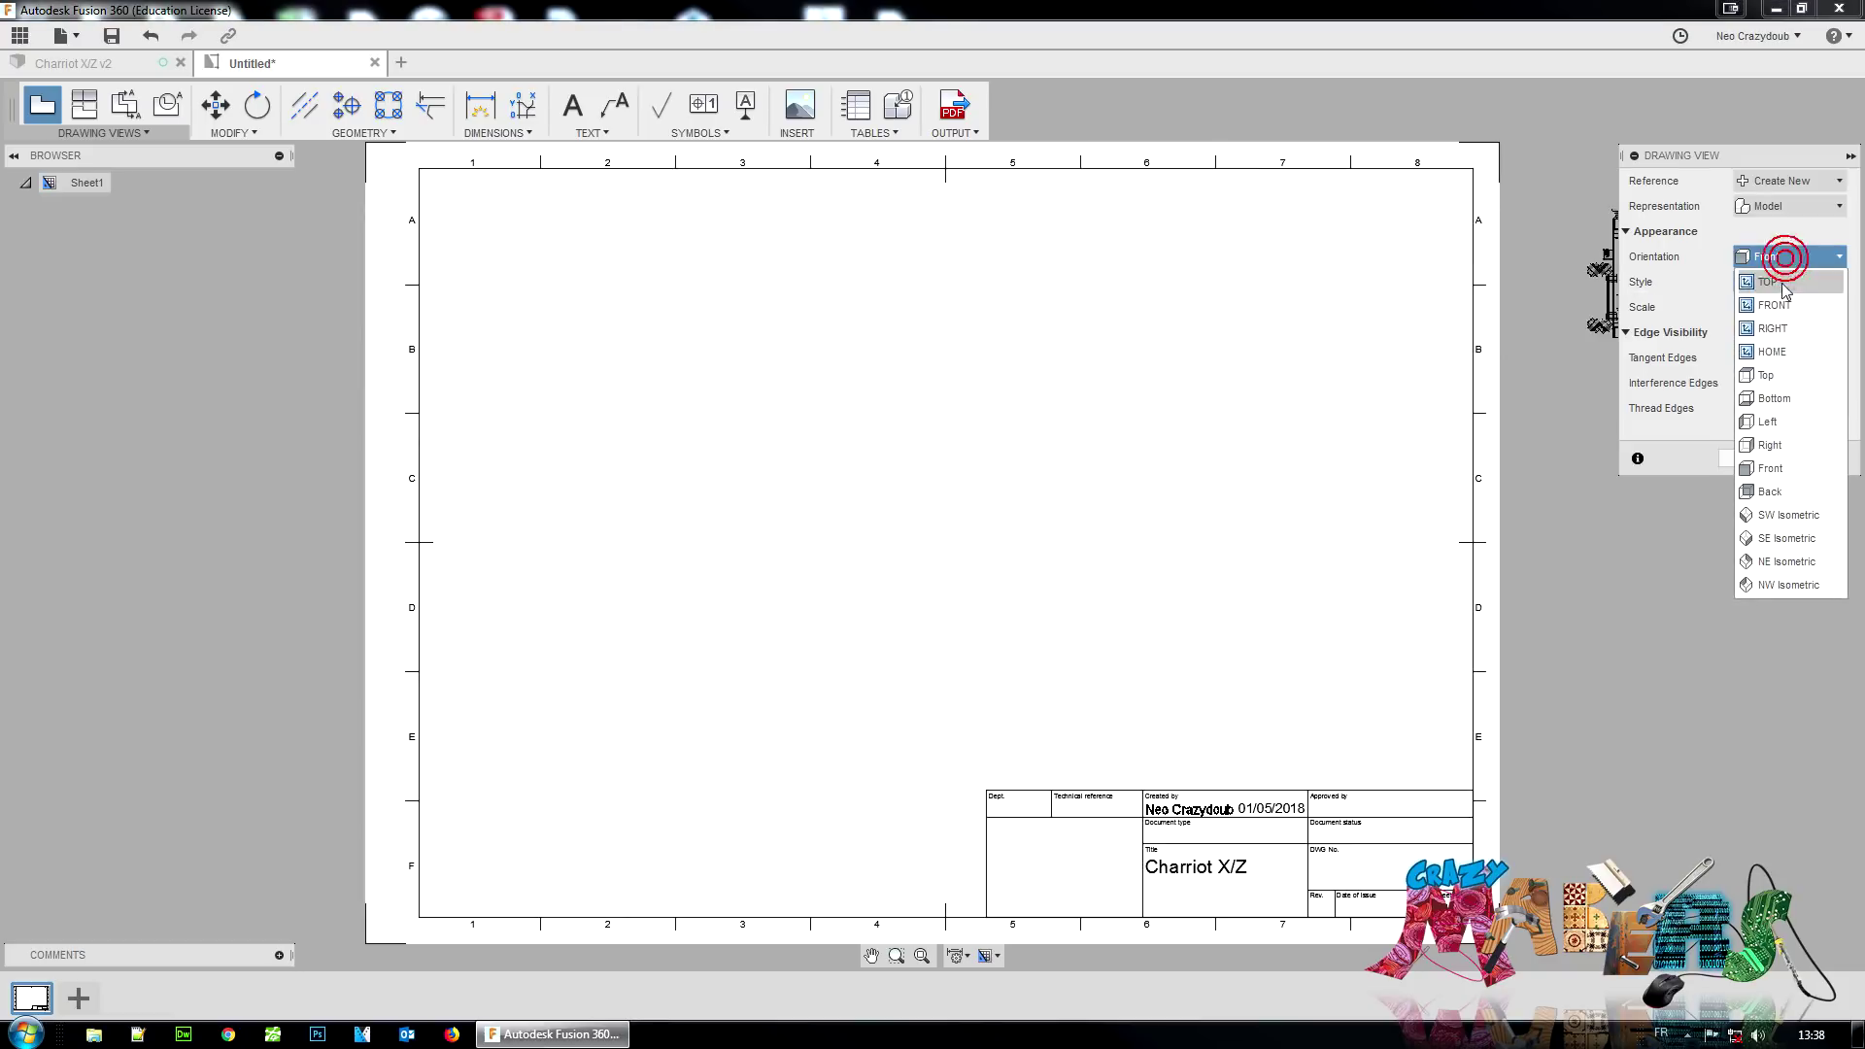
{"action": "left_click", "coordinate": [1774, 328]}
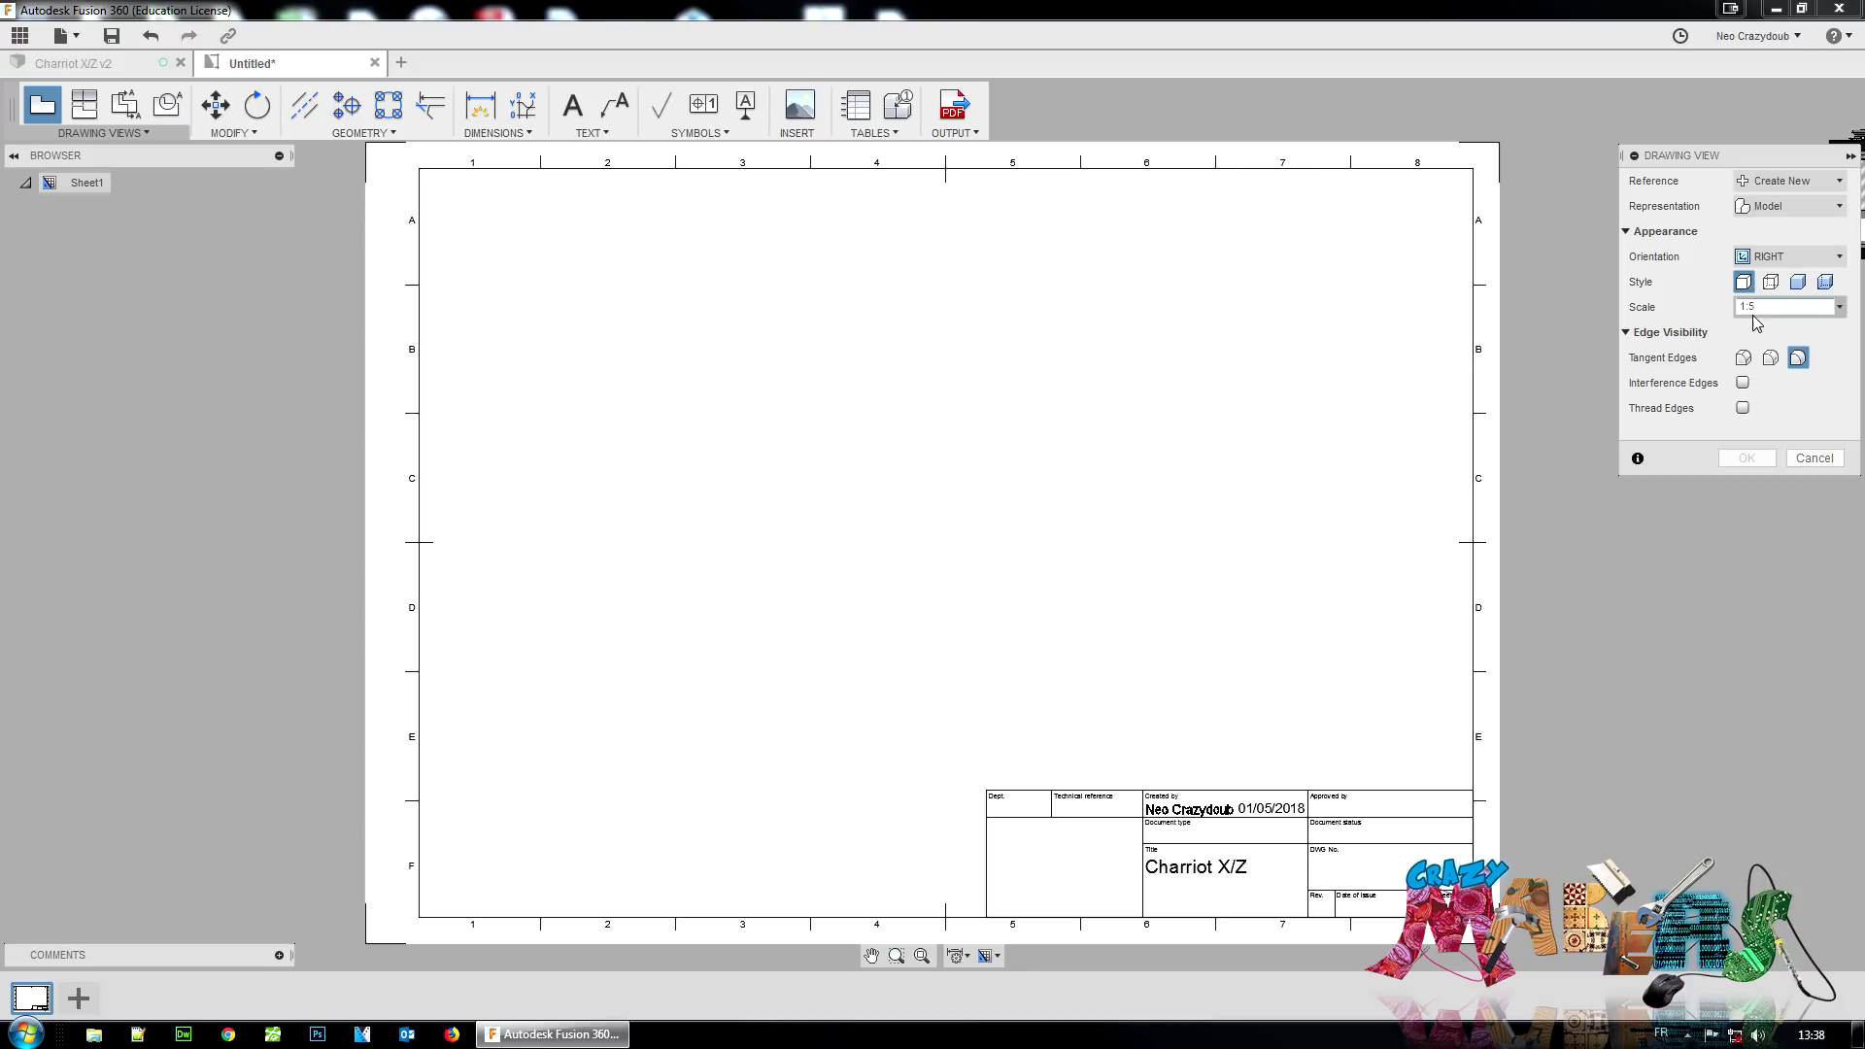
Step: Try the scales 1:4, 1:2 and 1:1 for the base view, previewing its size on the sheet
{"action": "left_click", "coordinate": [1839, 307]}
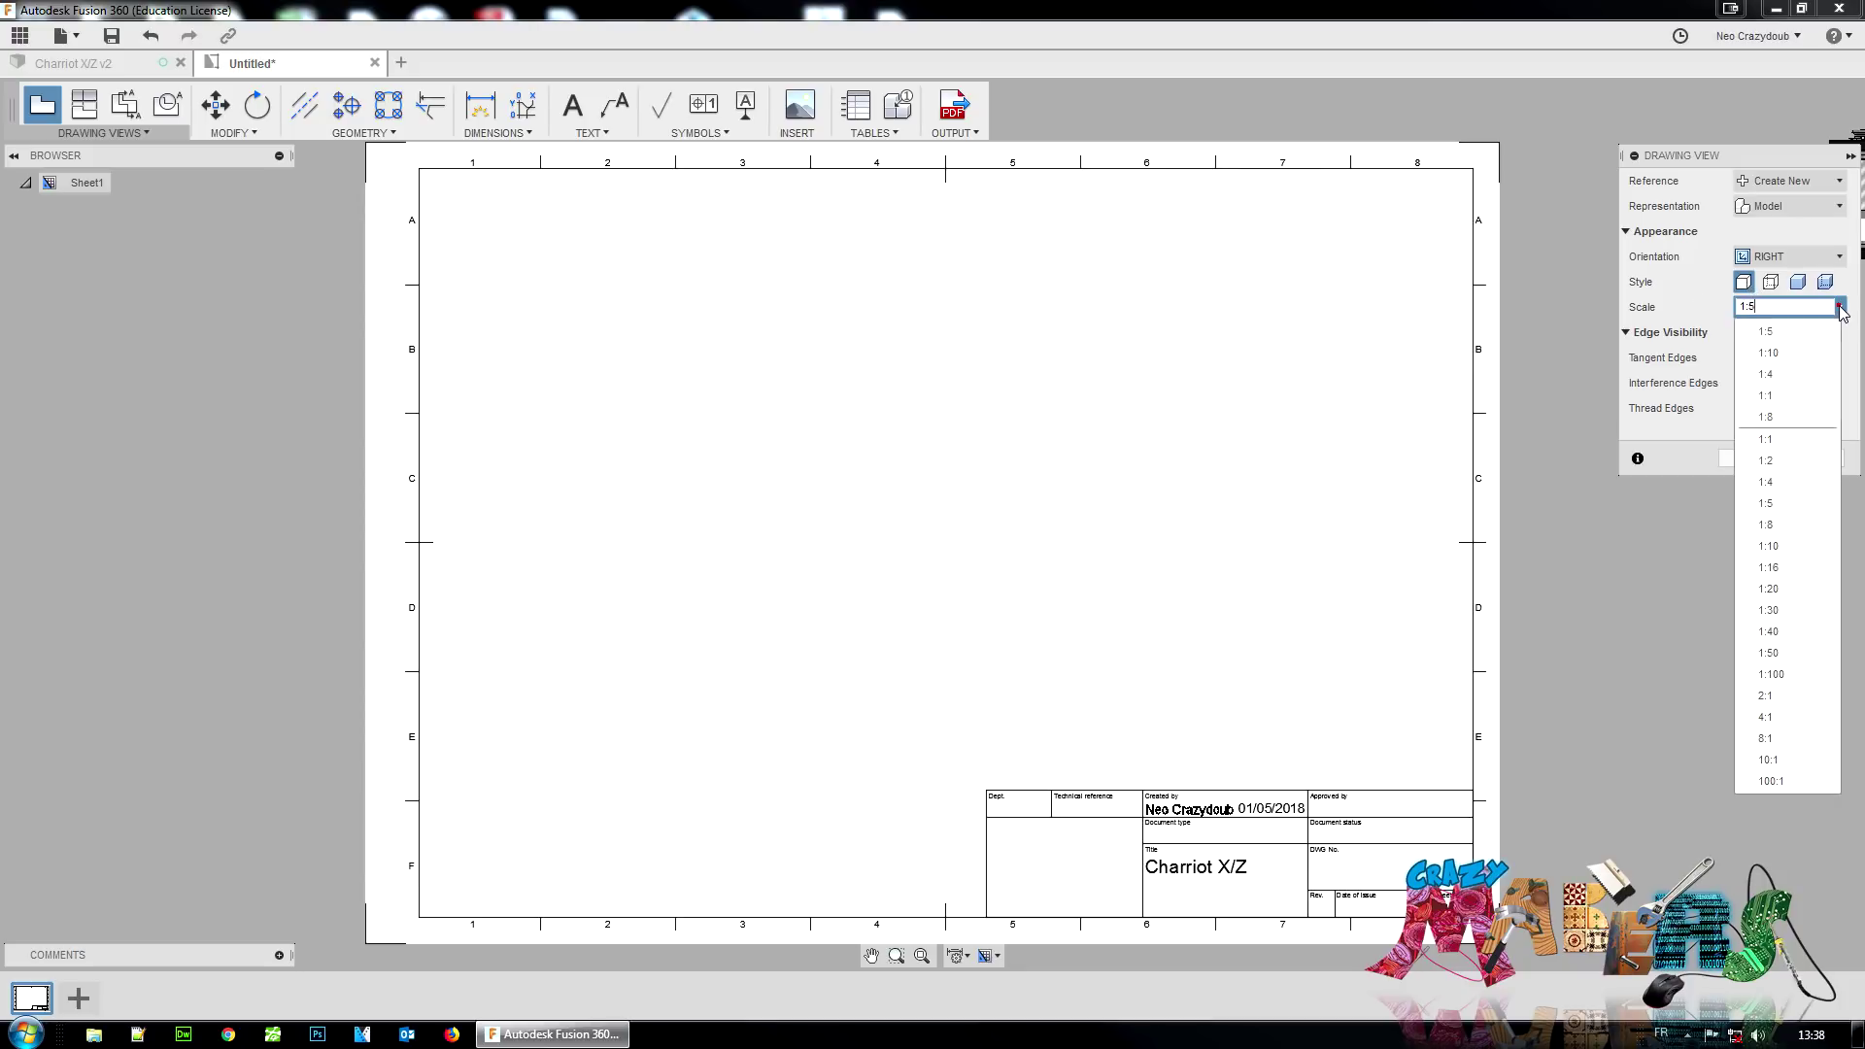
{"action": "left_click", "coordinate": [1775, 482]}
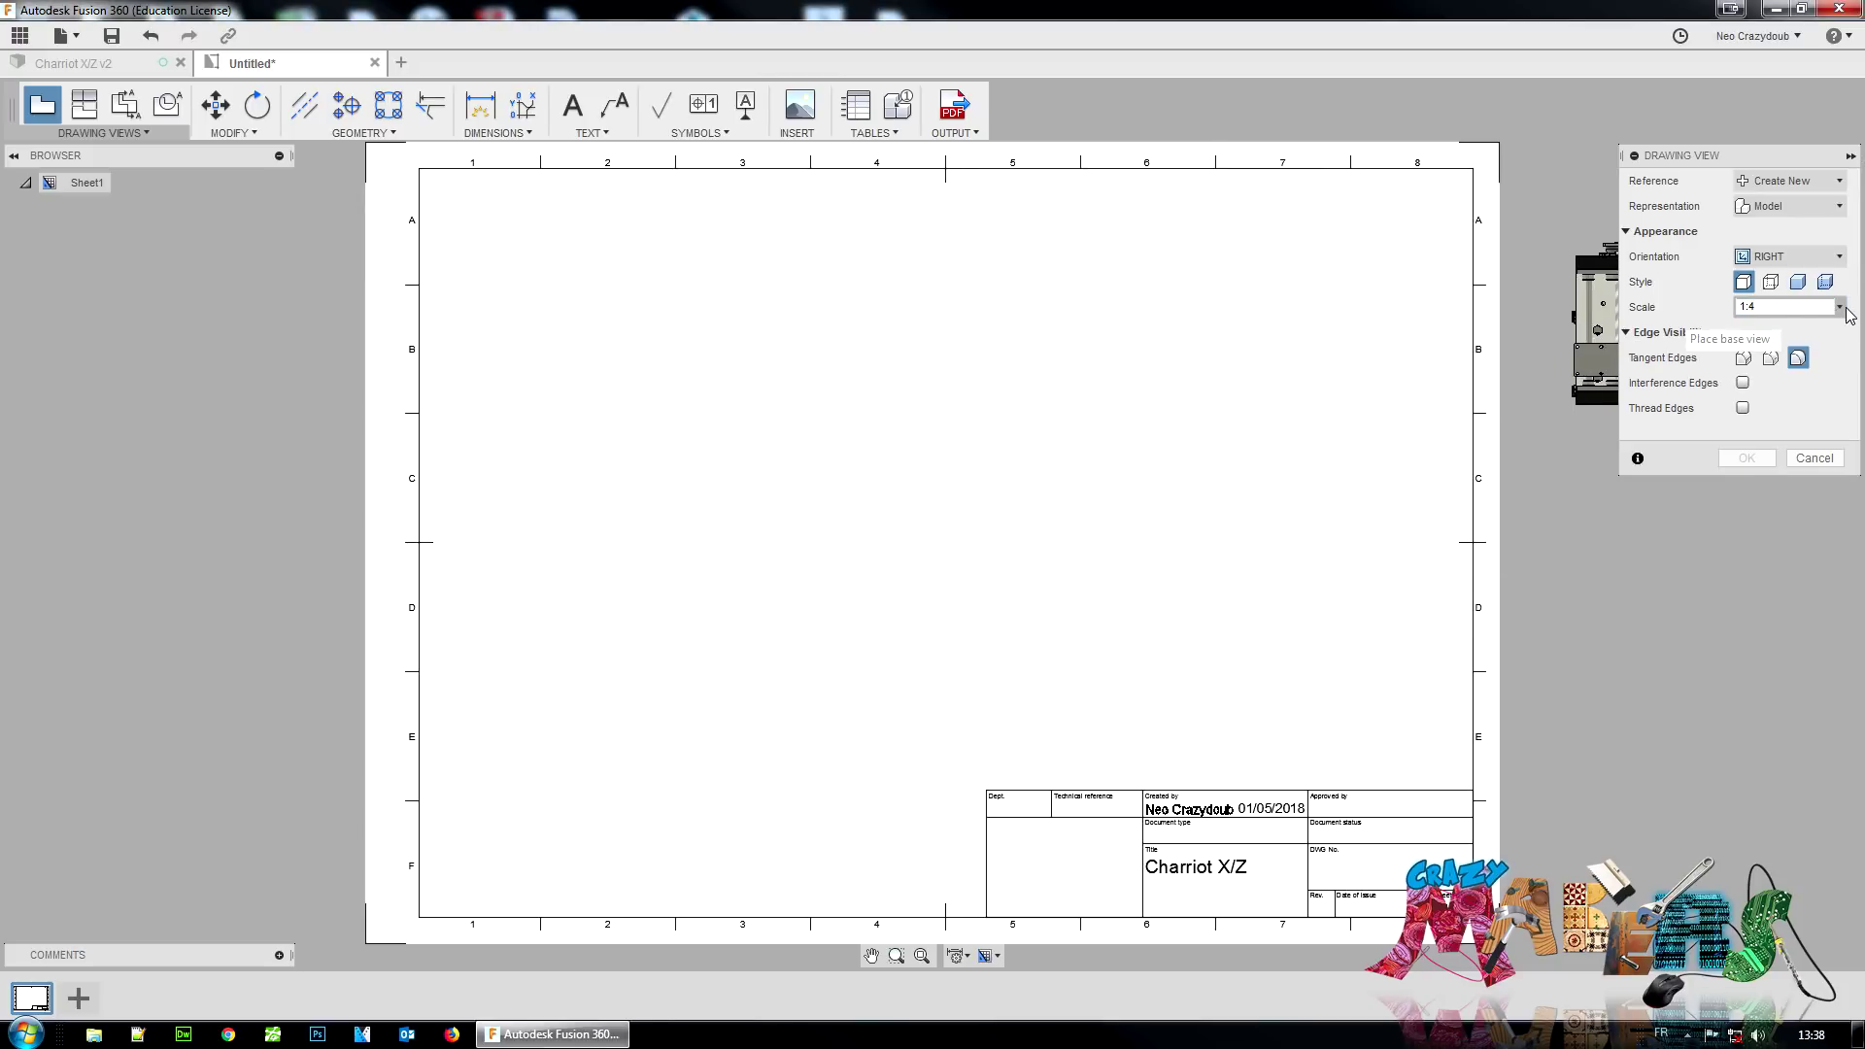
{"action": "left_click", "coordinate": [1838, 307]}
{"action": "left_click", "coordinate": [1777, 464]}
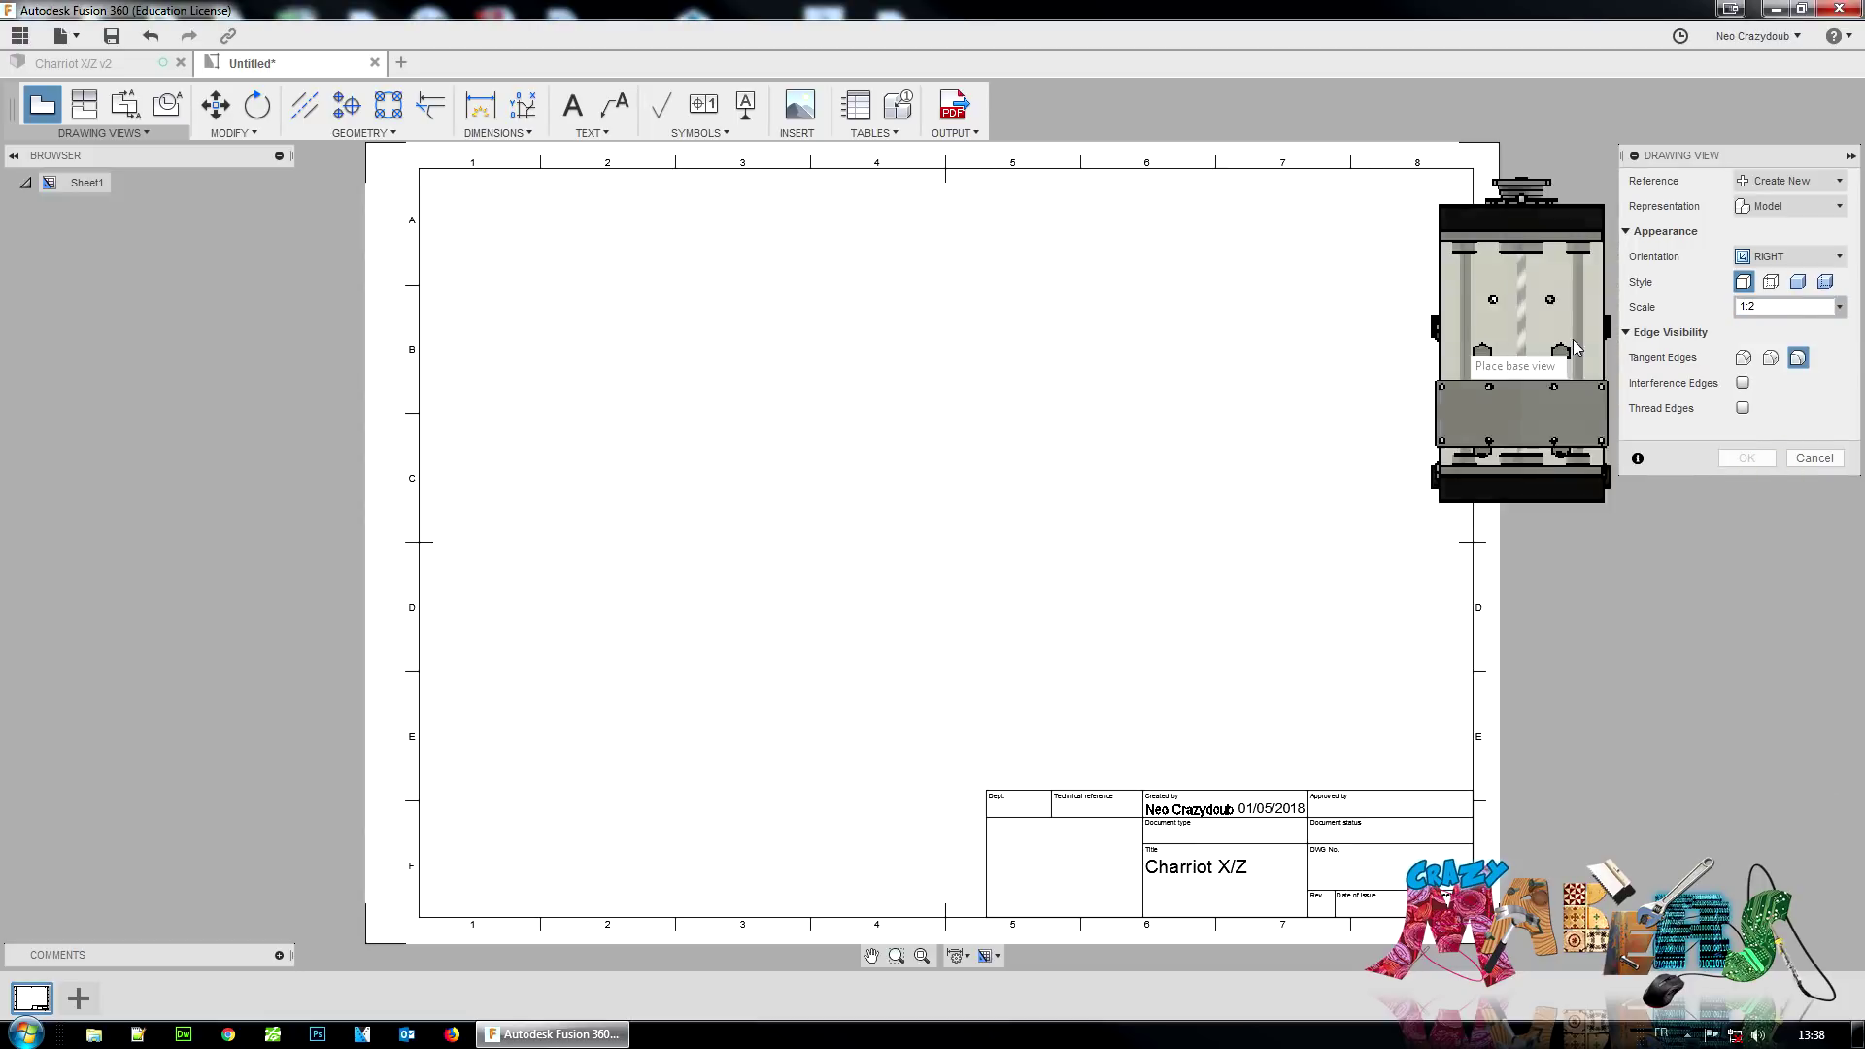
{"action": "left_click", "coordinate": [1838, 307]}
{"action": "left_click", "coordinate": [1772, 439]}
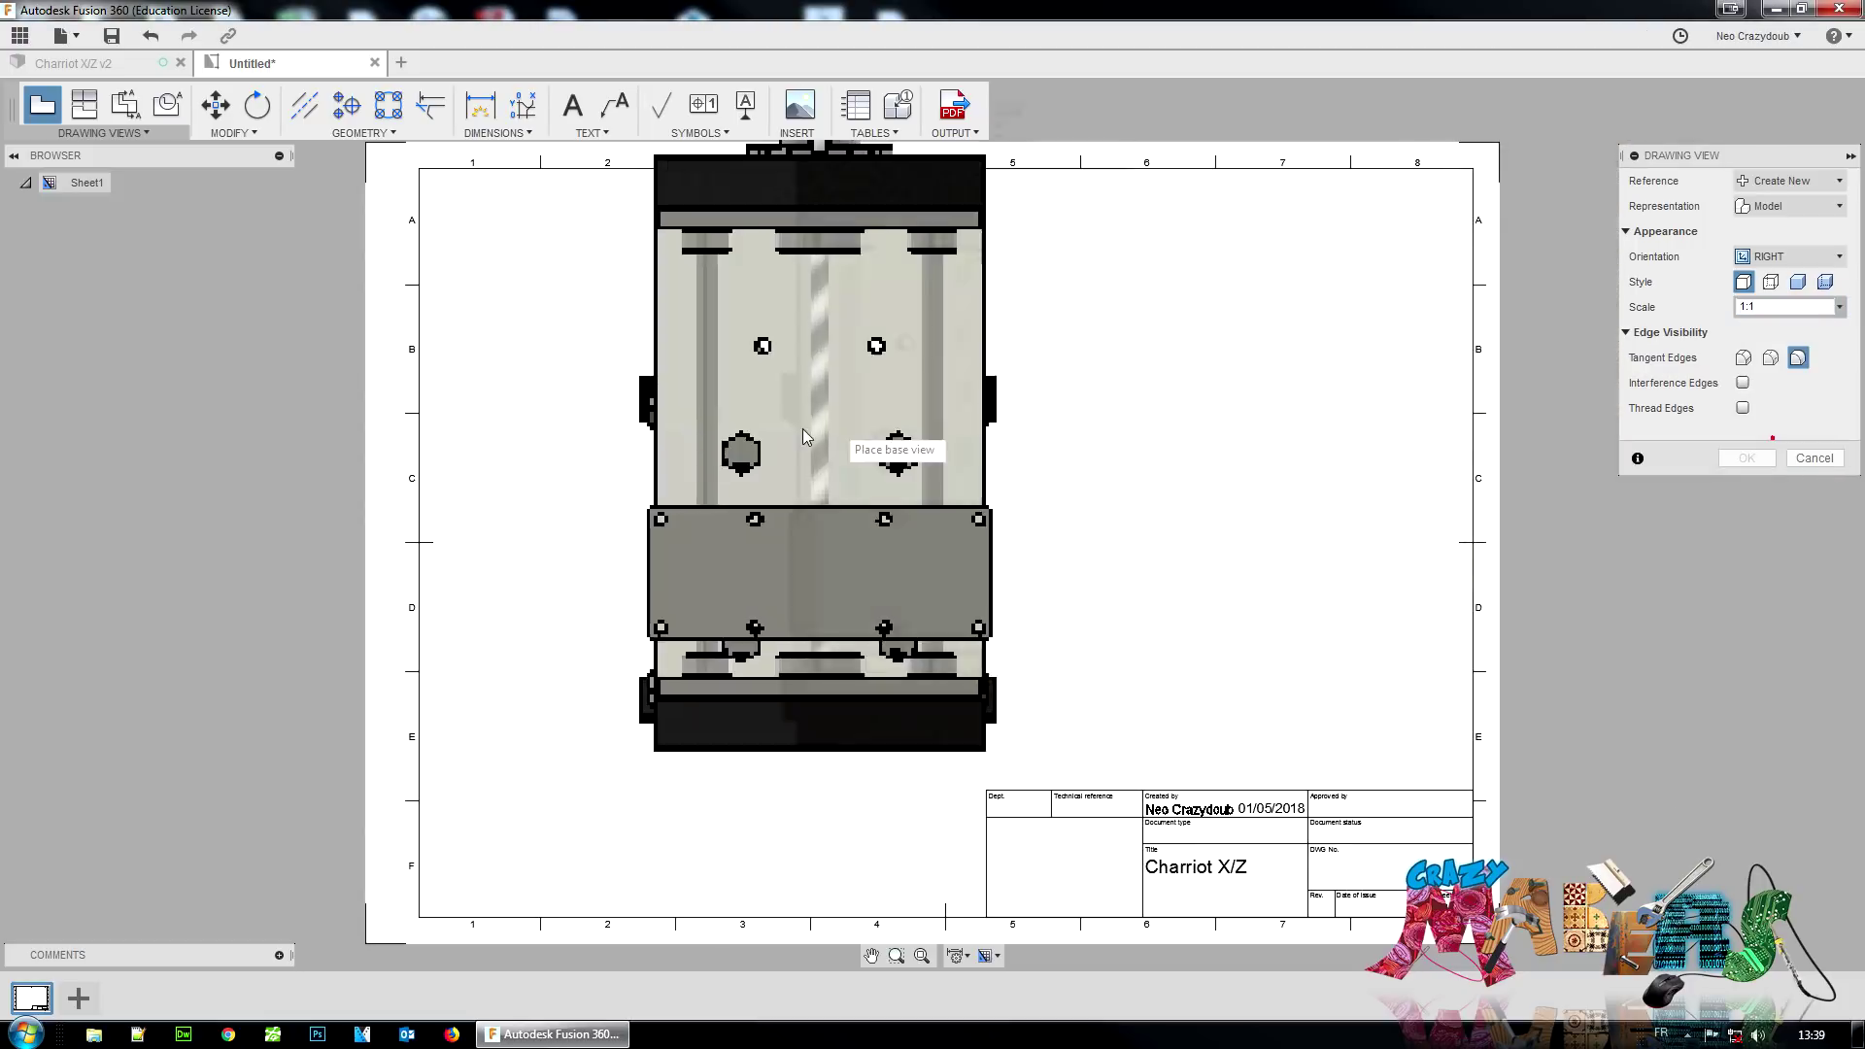
Step: Set the base view's scale to 1:2 and place it in the upper-left part of the sheet, around zone B2
{"action": "left_click", "coordinate": [1838, 307]}
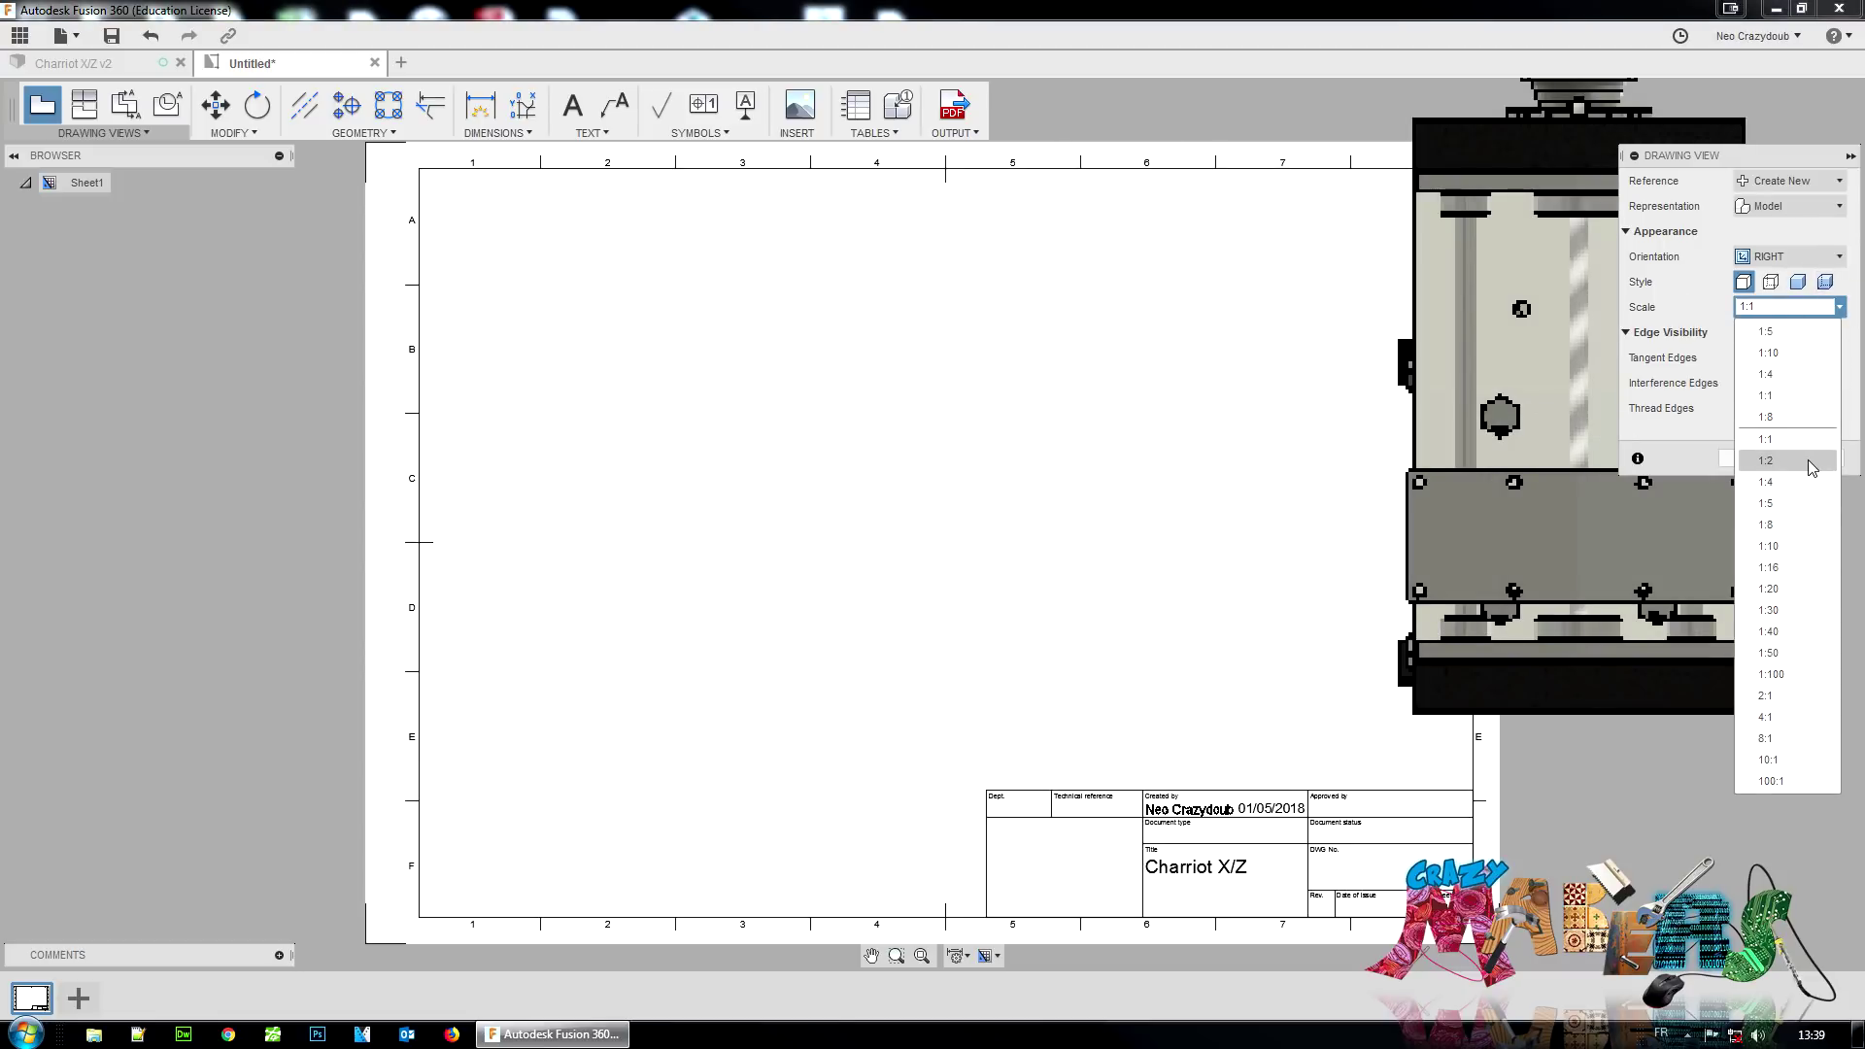
{"action": "left_click", "coordinate": [1812, 463]}
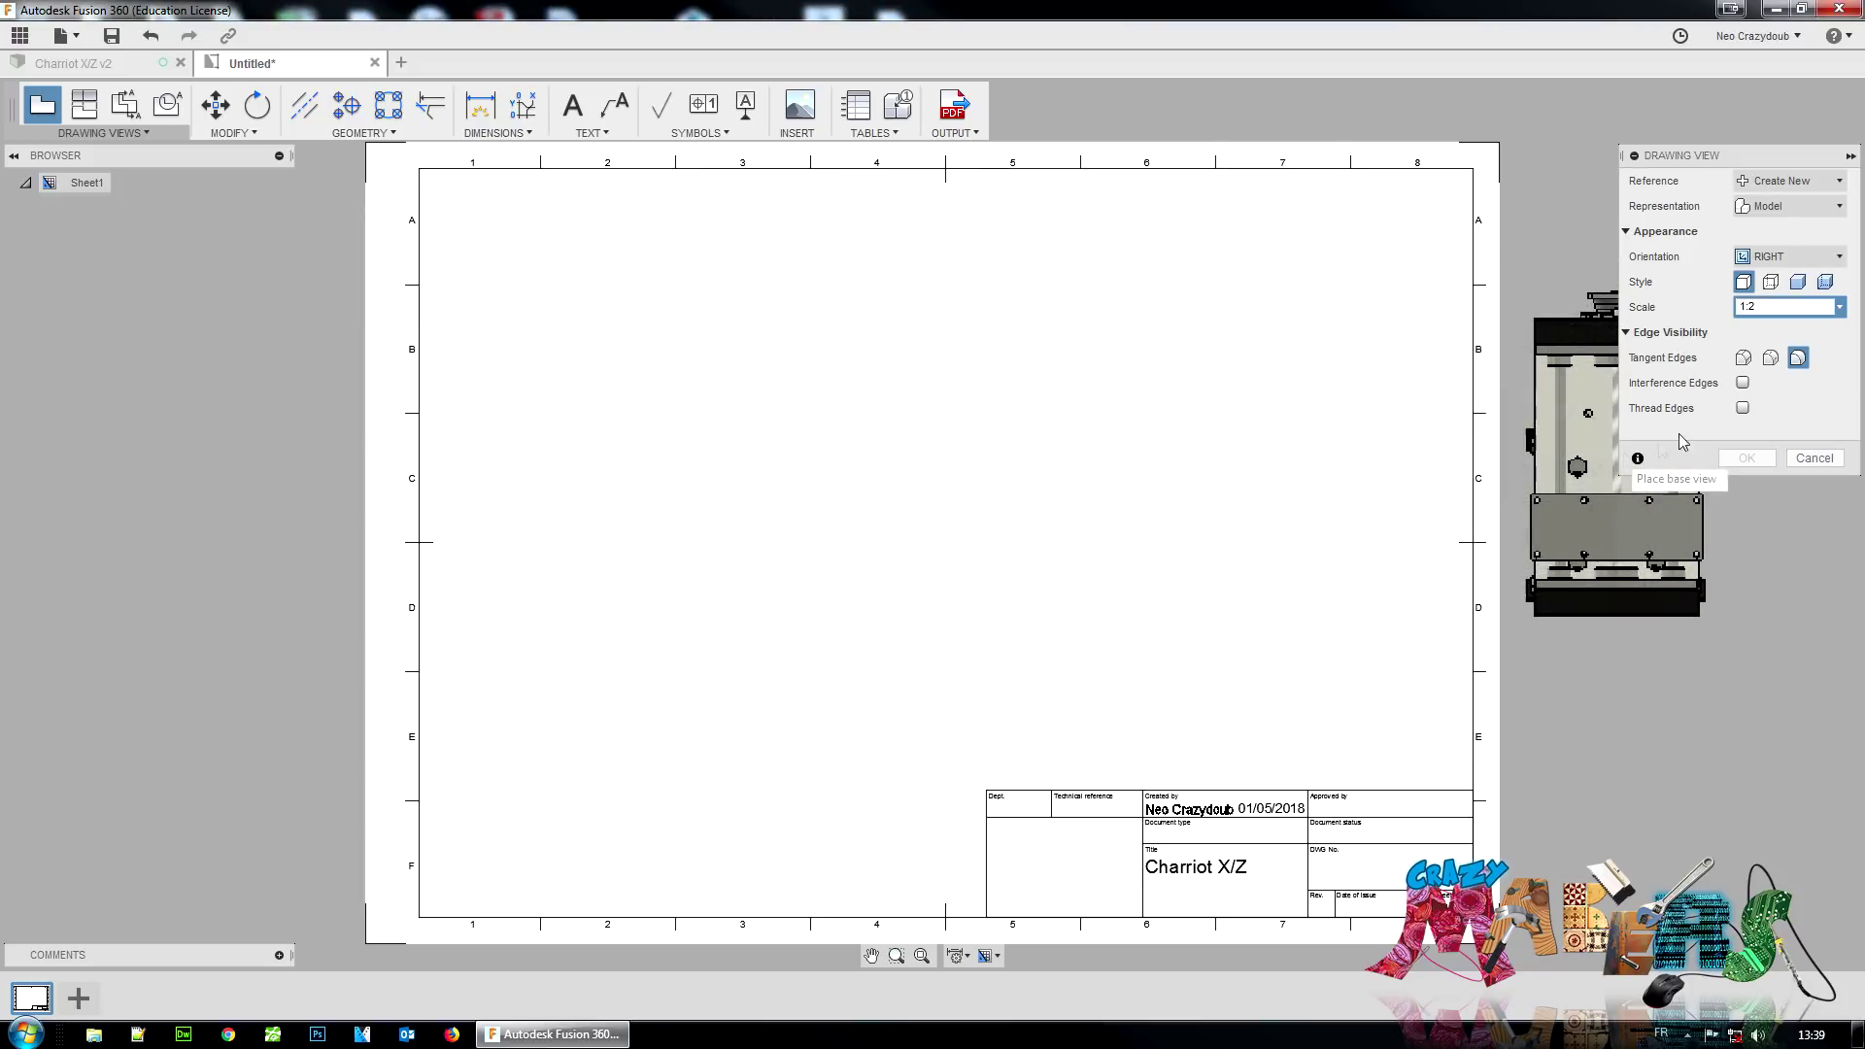
{"action": "left_click", "coordinate": [1800, 361]}
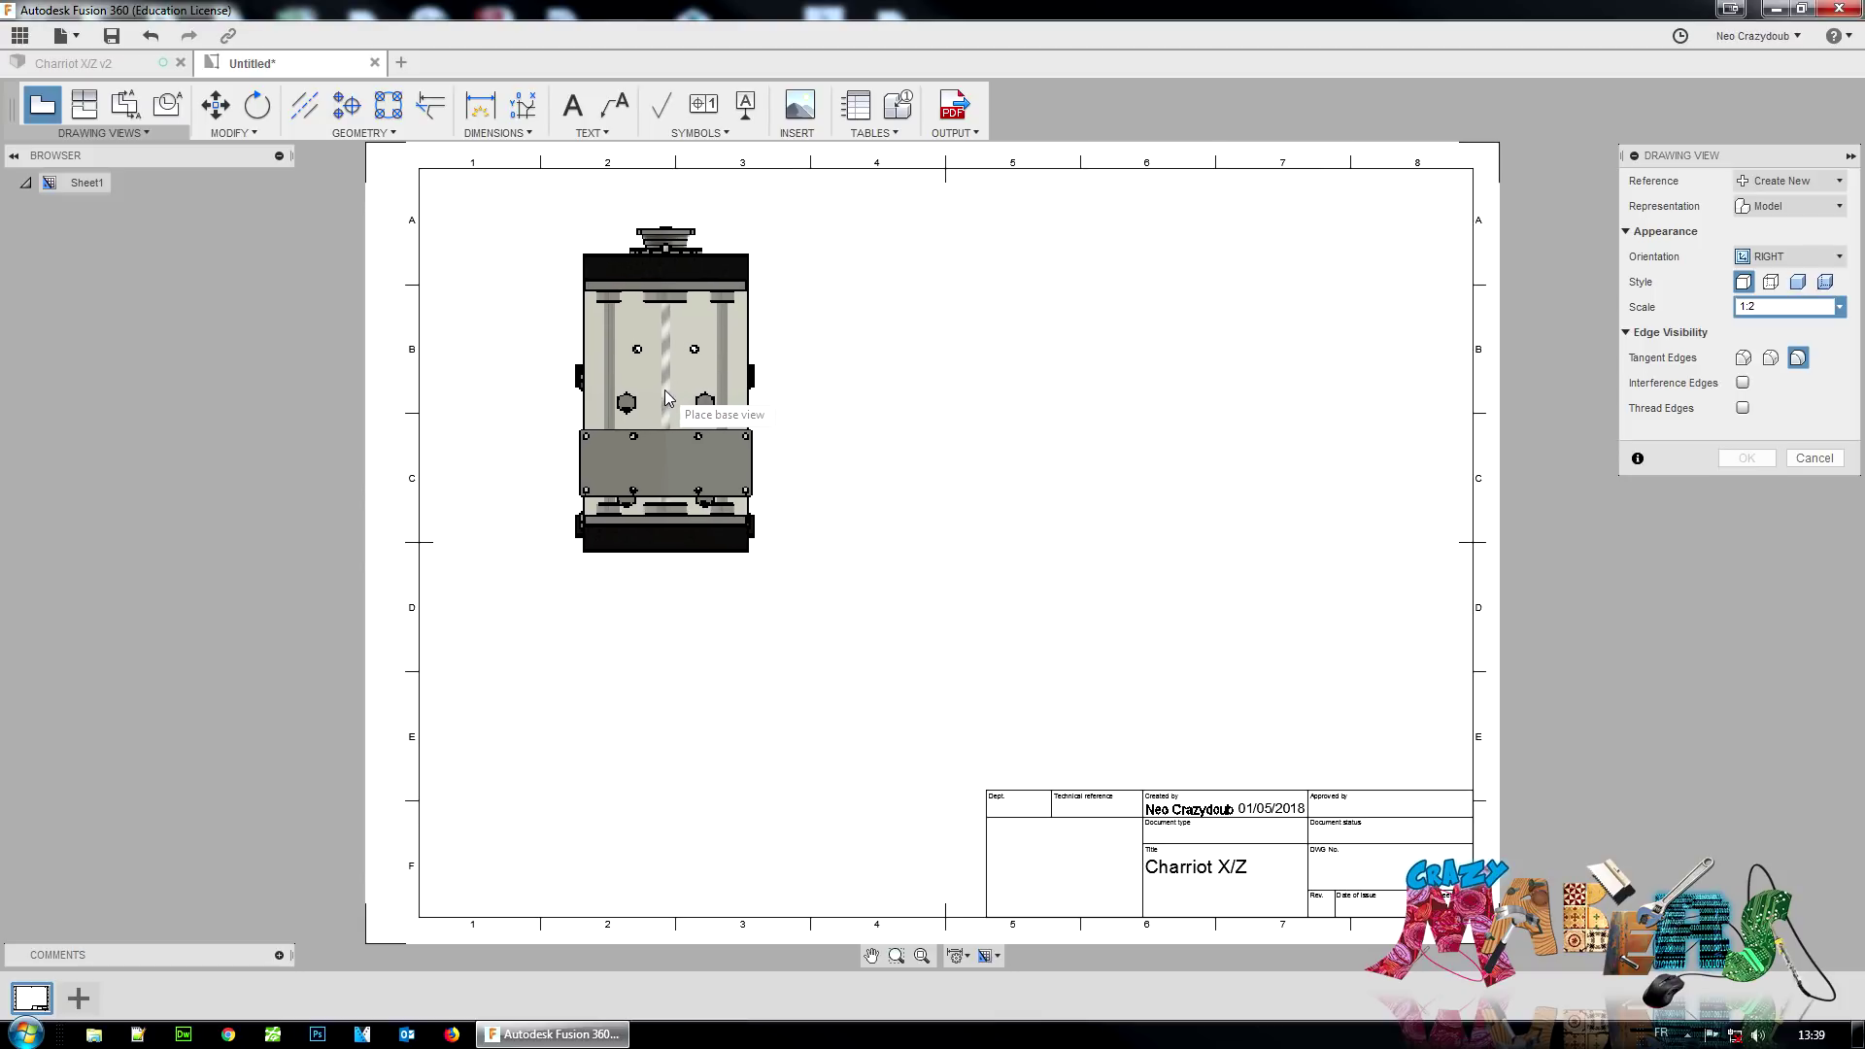
{"action": "left_click", "coordinate": [666, 396]}
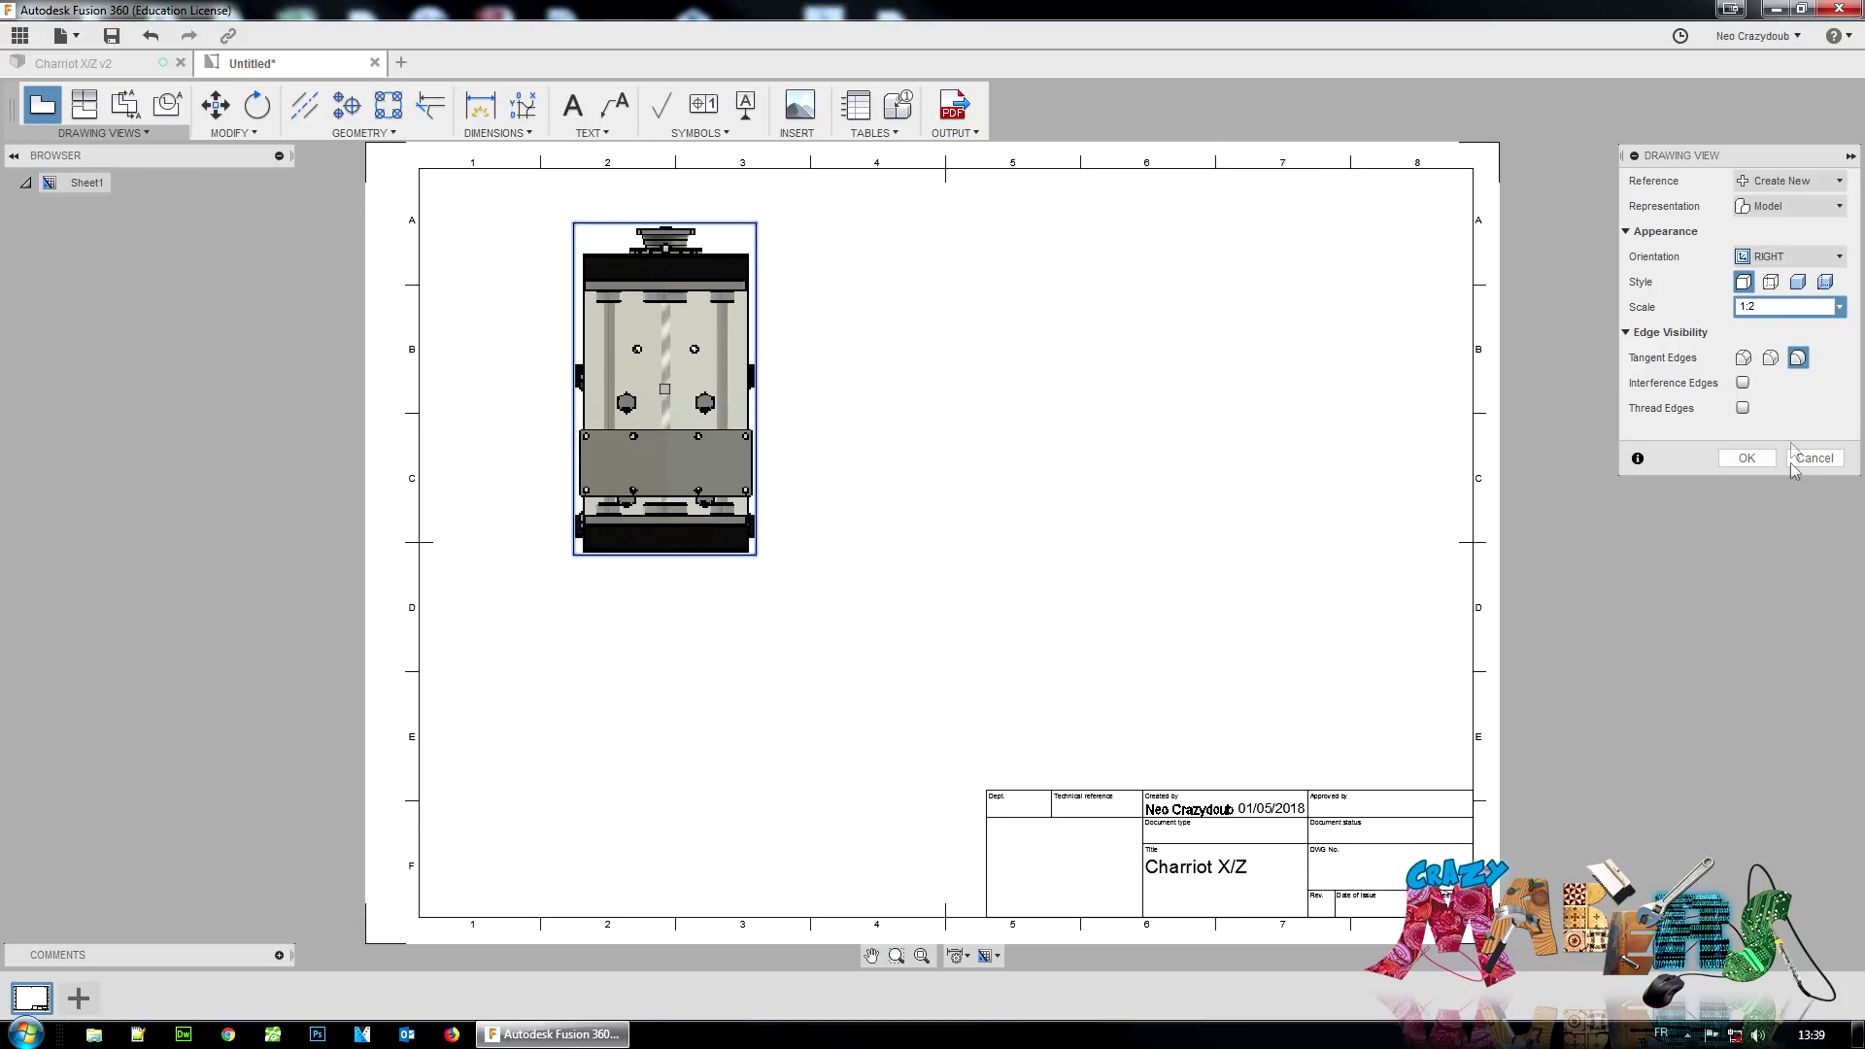
{"action": "left_click", "coordinate": [1745, 459]}
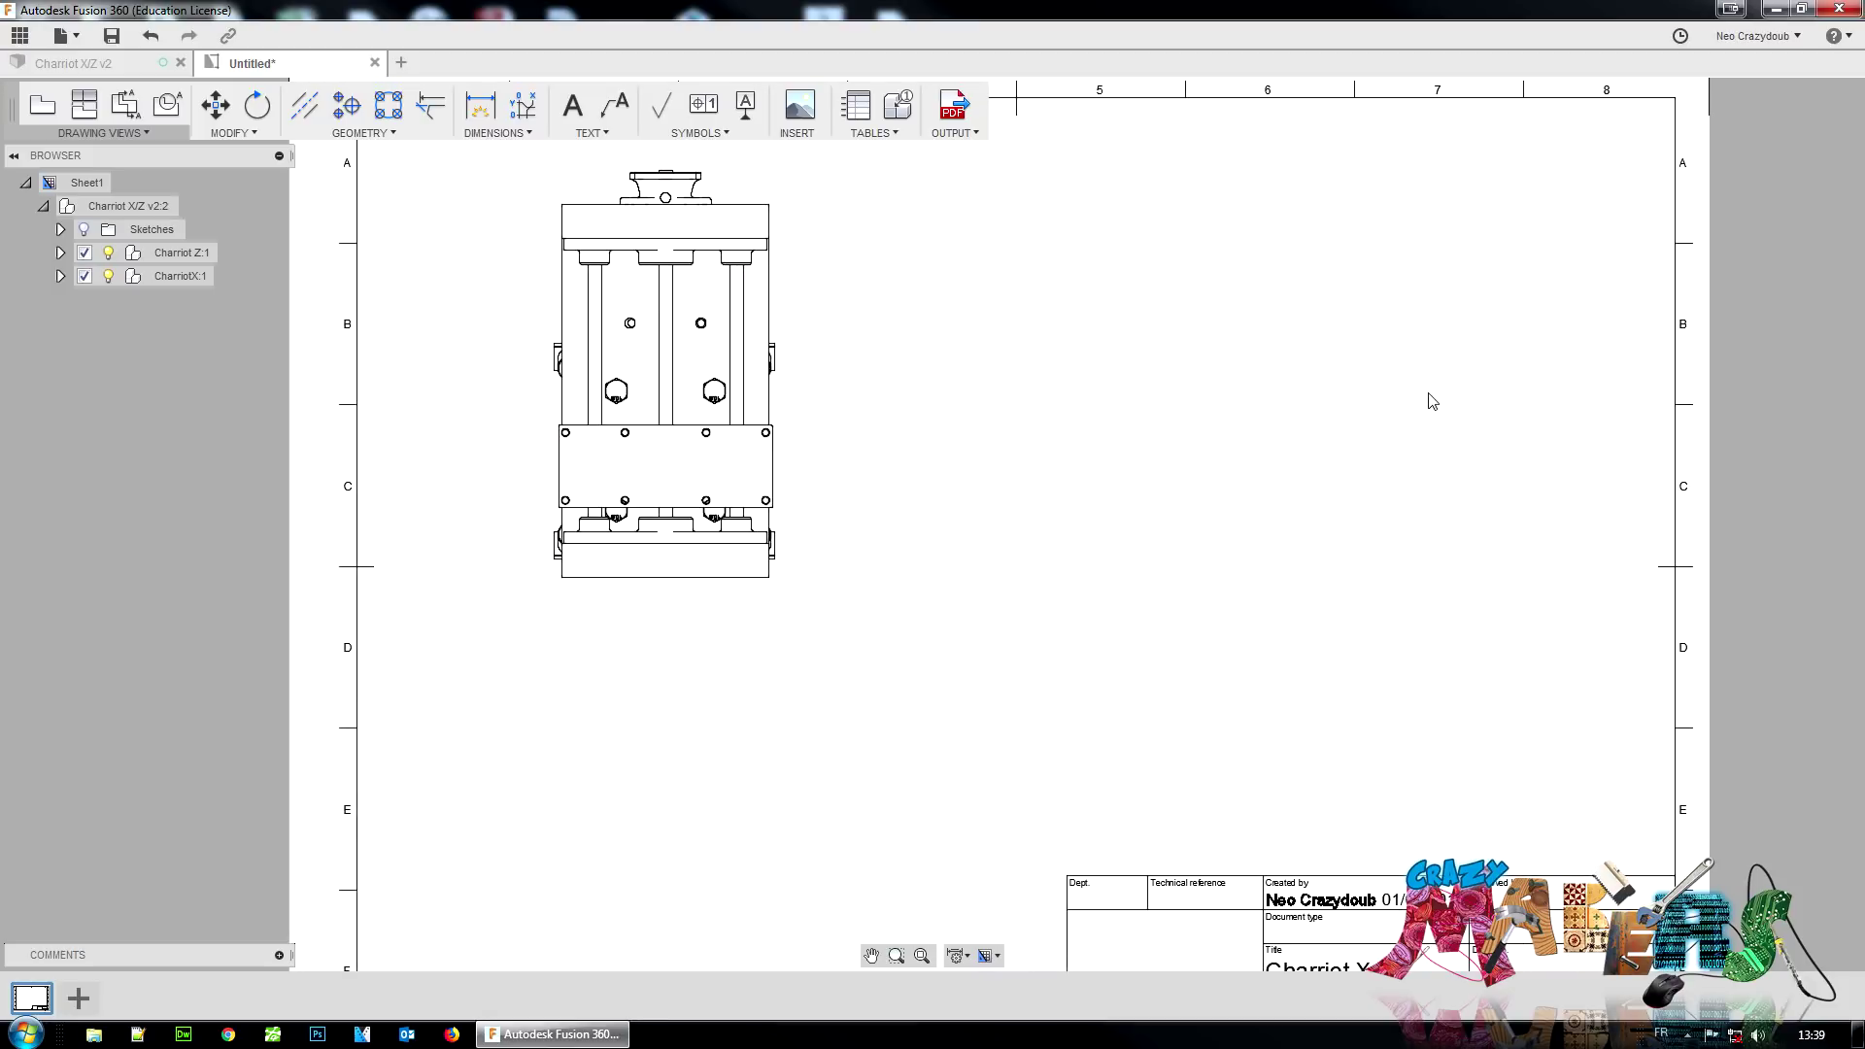
Step: Examine the placed base view closely, checking the line work of its plates, rods and bolt heads
{"action": "scroll", "coordinate": [879, 388], "scroll_direction": "up", "scroll_amount": 5}
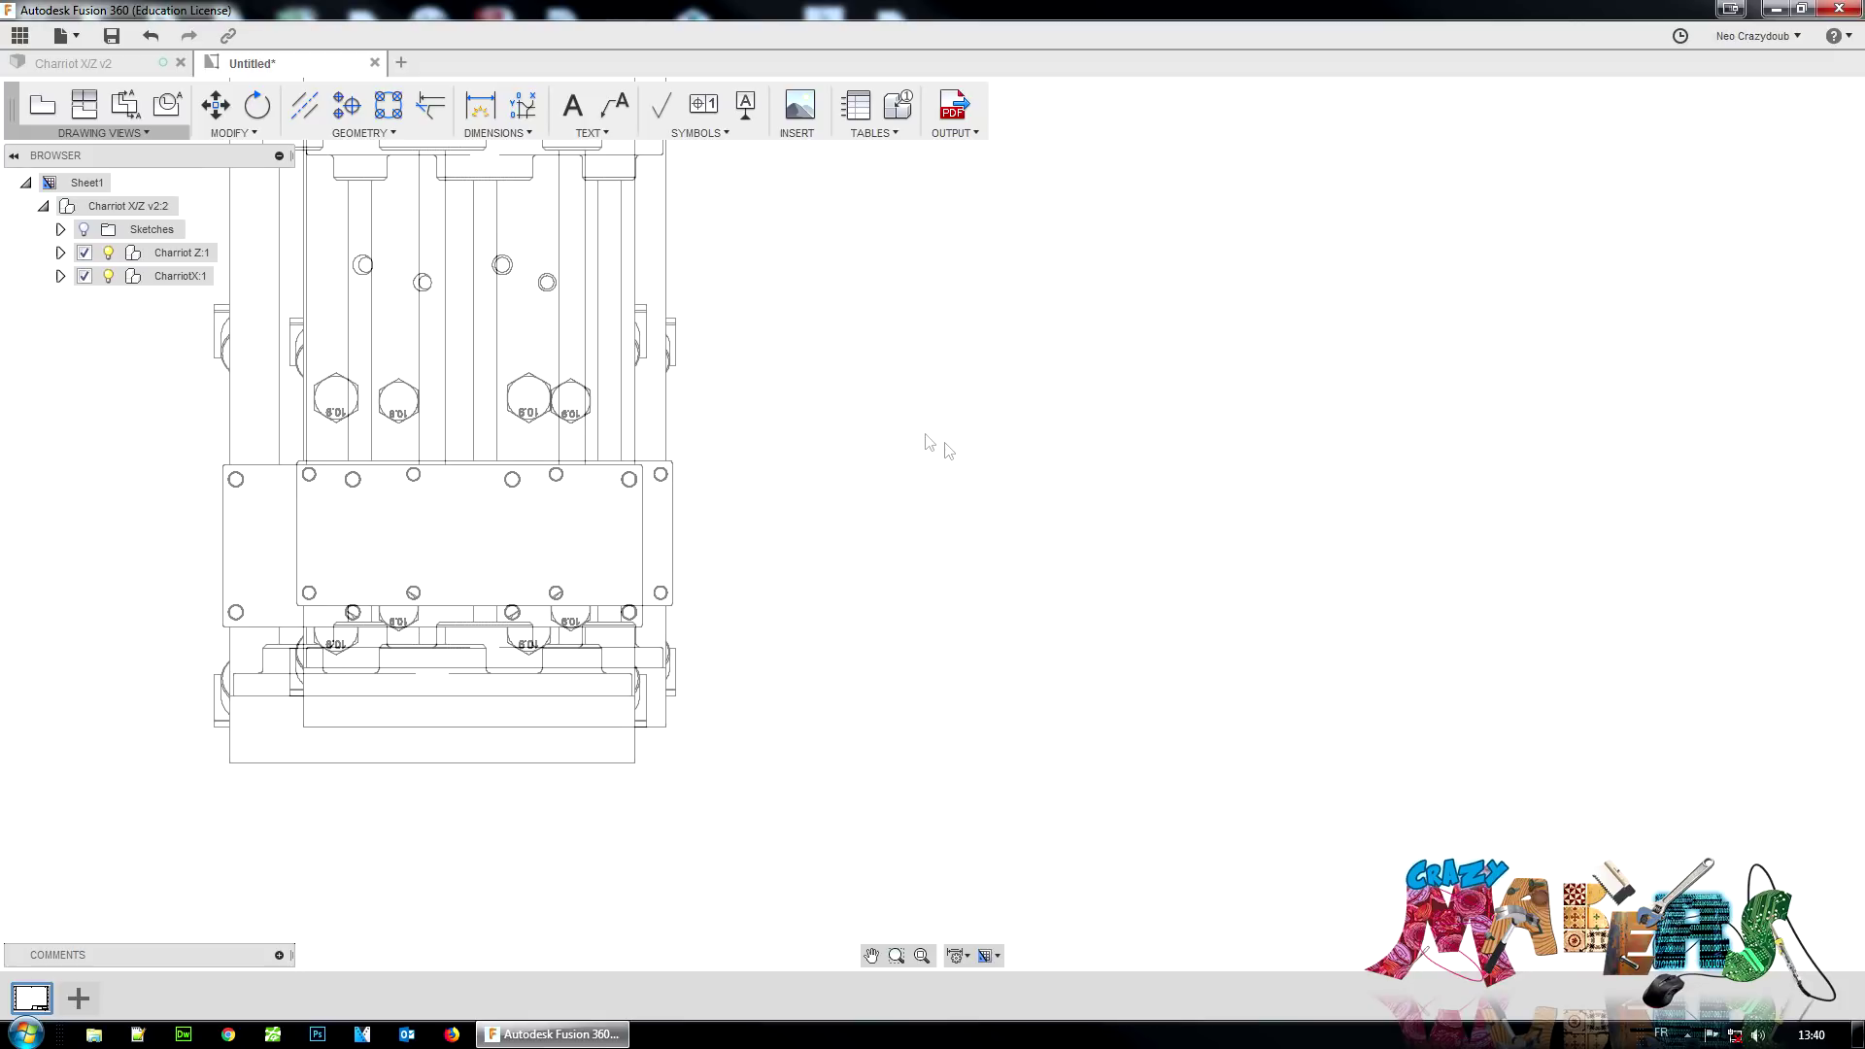
{"action": "scroll", "coordinate": [1408, 566], "scroll_direction": "down", "scroll_amount": 5}
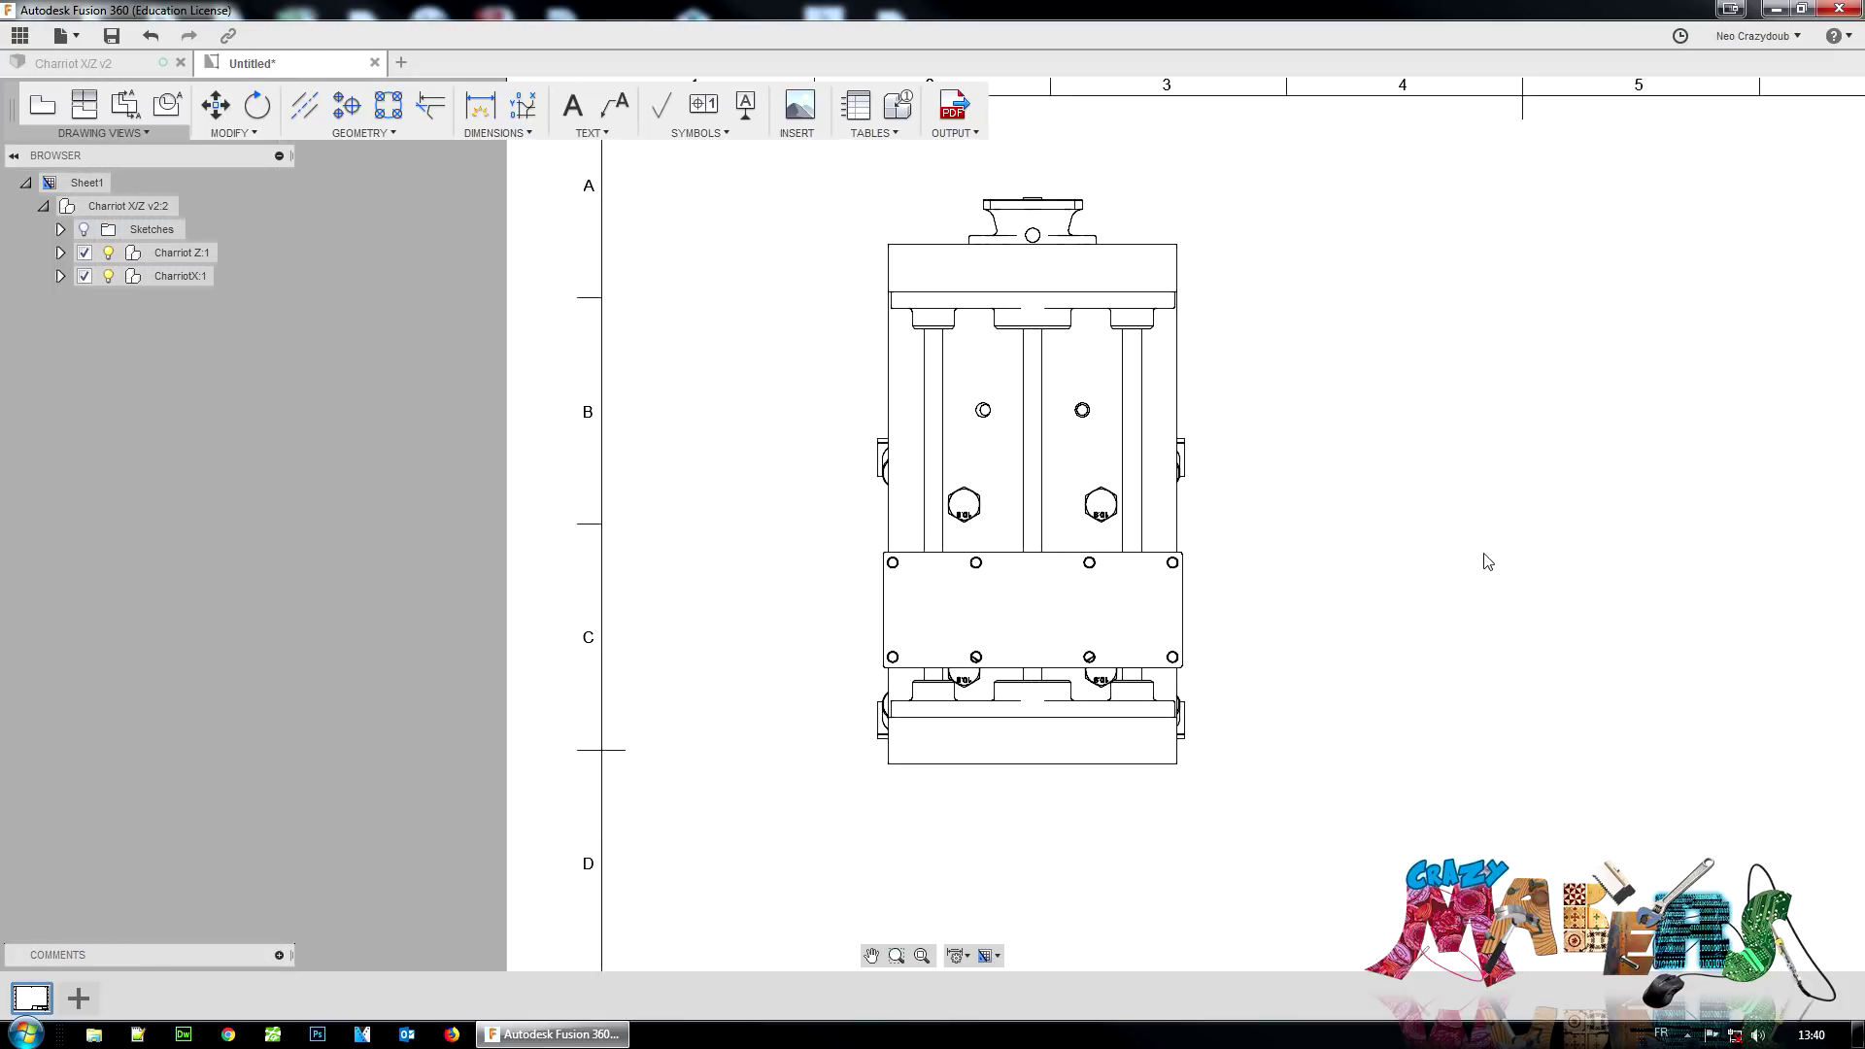
{"action": "scroll", "coordinate": [1212, 470], "scroll_direction": "up", "scroll_amount": 6}
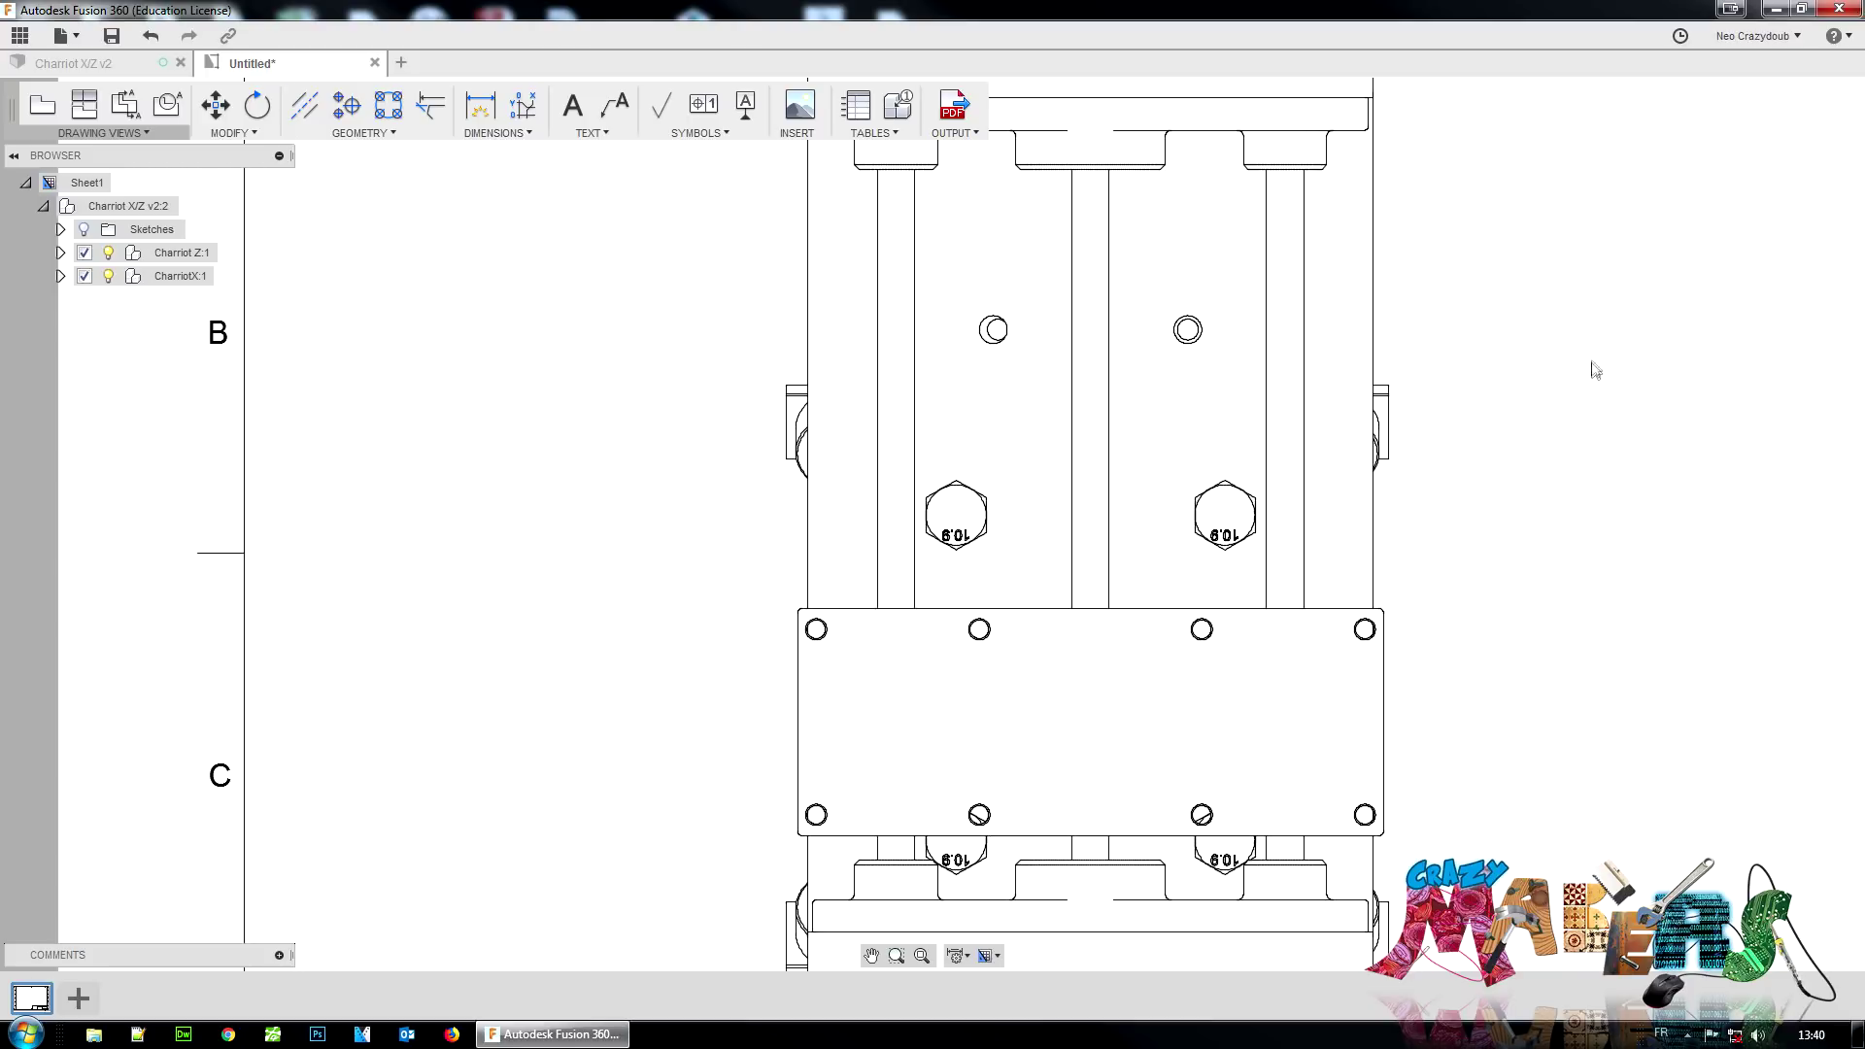
{"action": "scroll", "coordinate": [1549, 401], "scroll_direction": "down", "scroll_amount": 3}
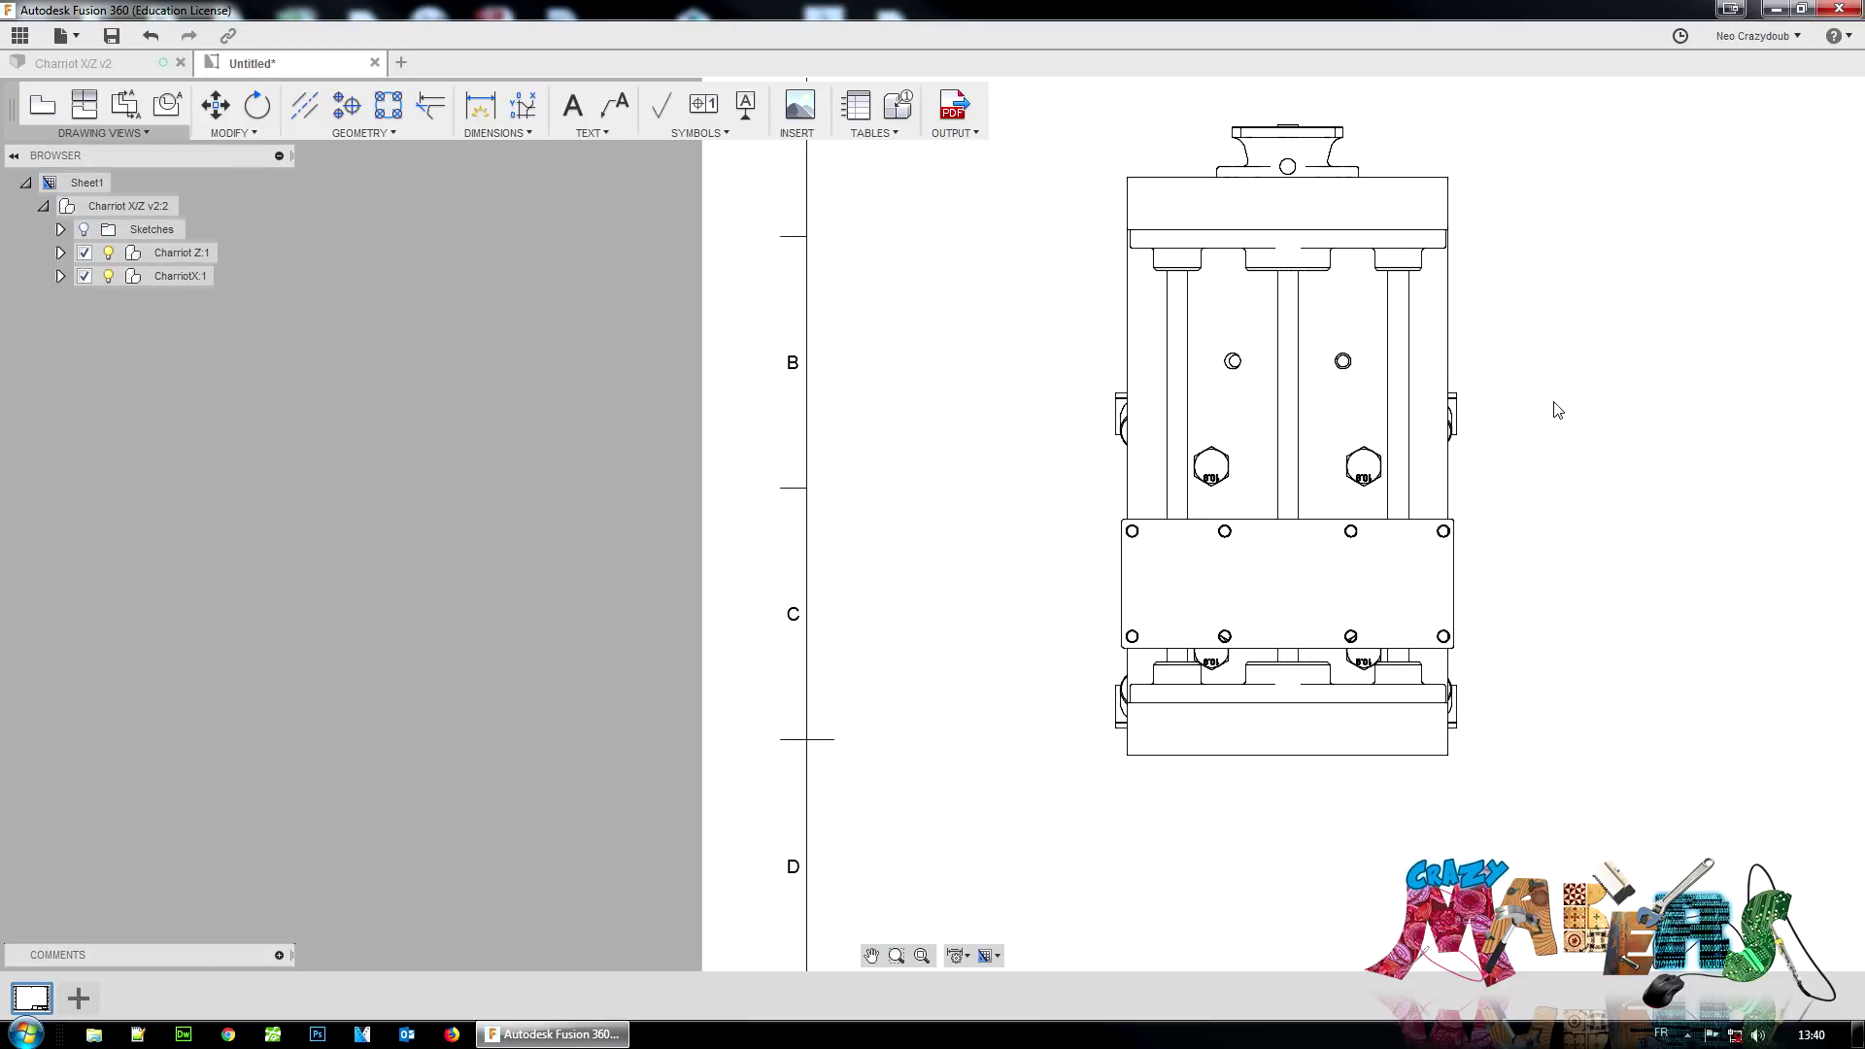
{"action": "middle_click_drag", "start_coordinate": [1554, 404], "coordinate": [1266, 521]}
{"action": "middle_click_drag", "start_coordinate": [1310, 450], "coordinate": [1223, 384]}
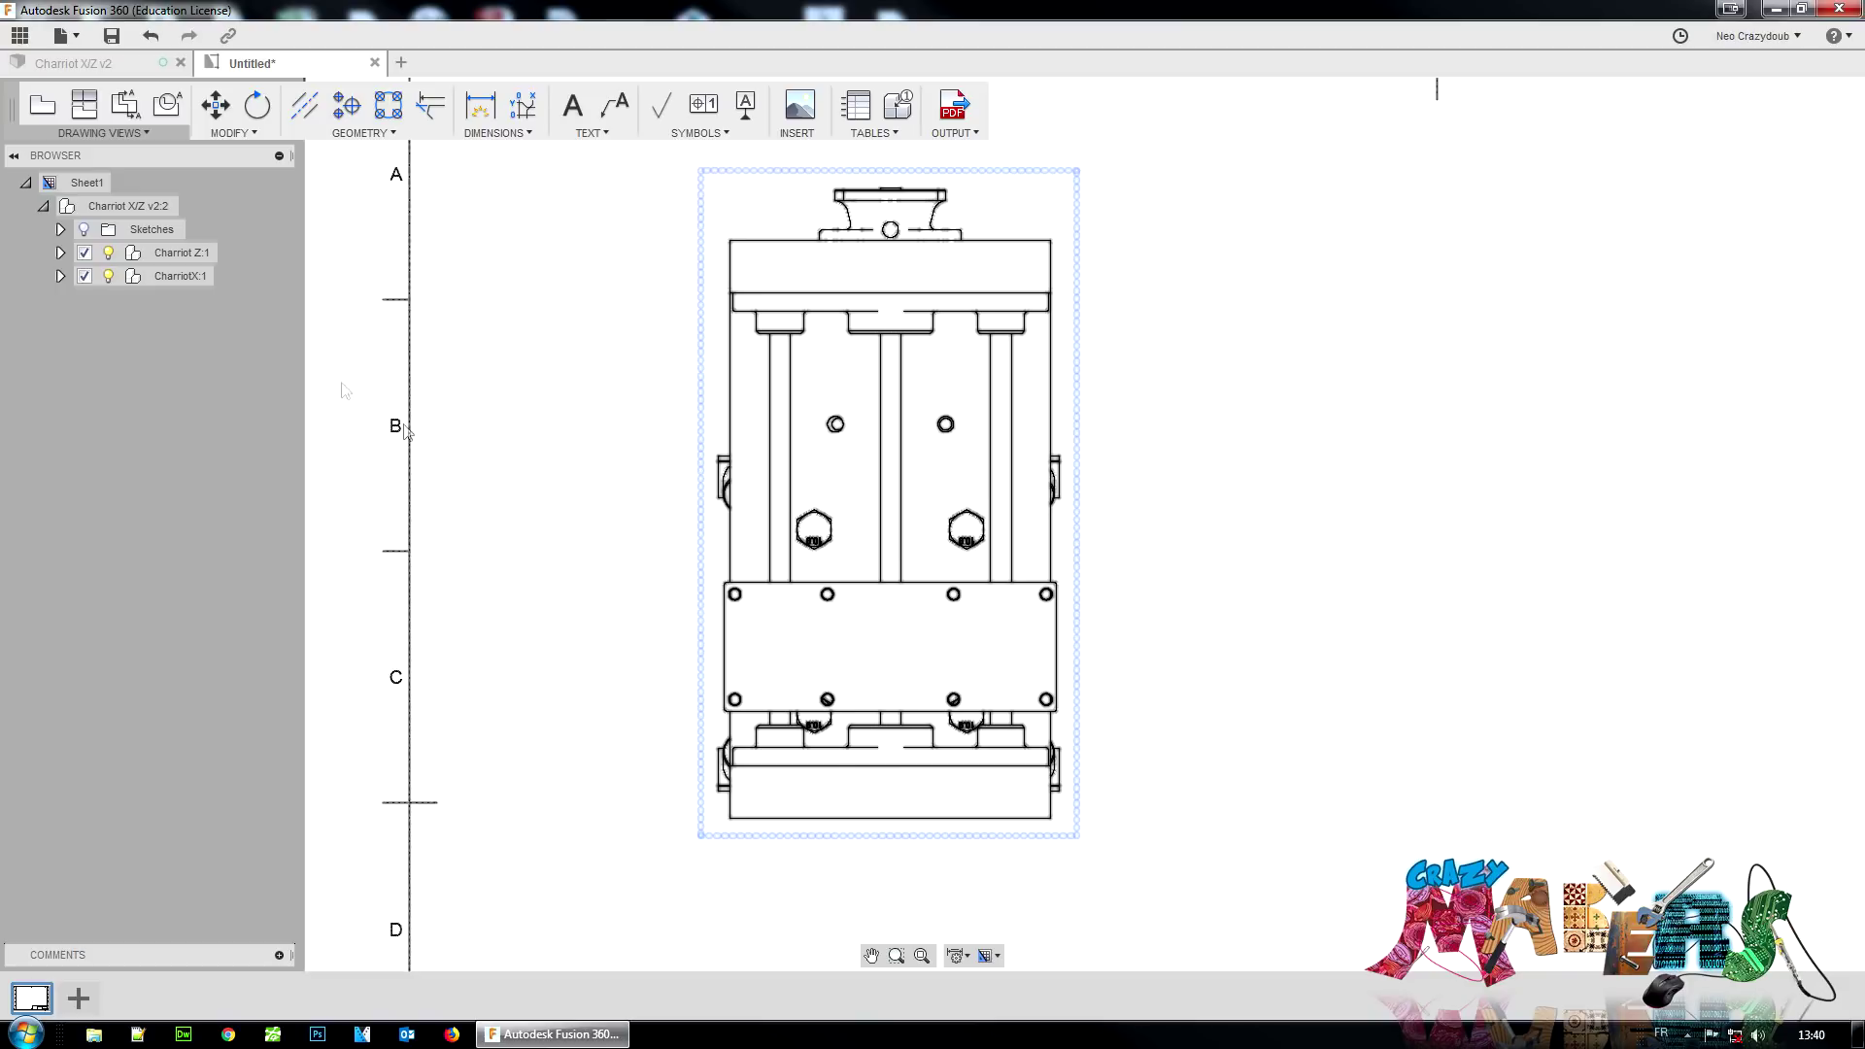
{"action": "scroll", "coordinate": [1176, 369], "scroll_direction": "down", "scroll_amount": 2}
{"action": "scroll", "coordinate": [1195, 420], "scroll_direction": "down", "scroll_amount": 2}
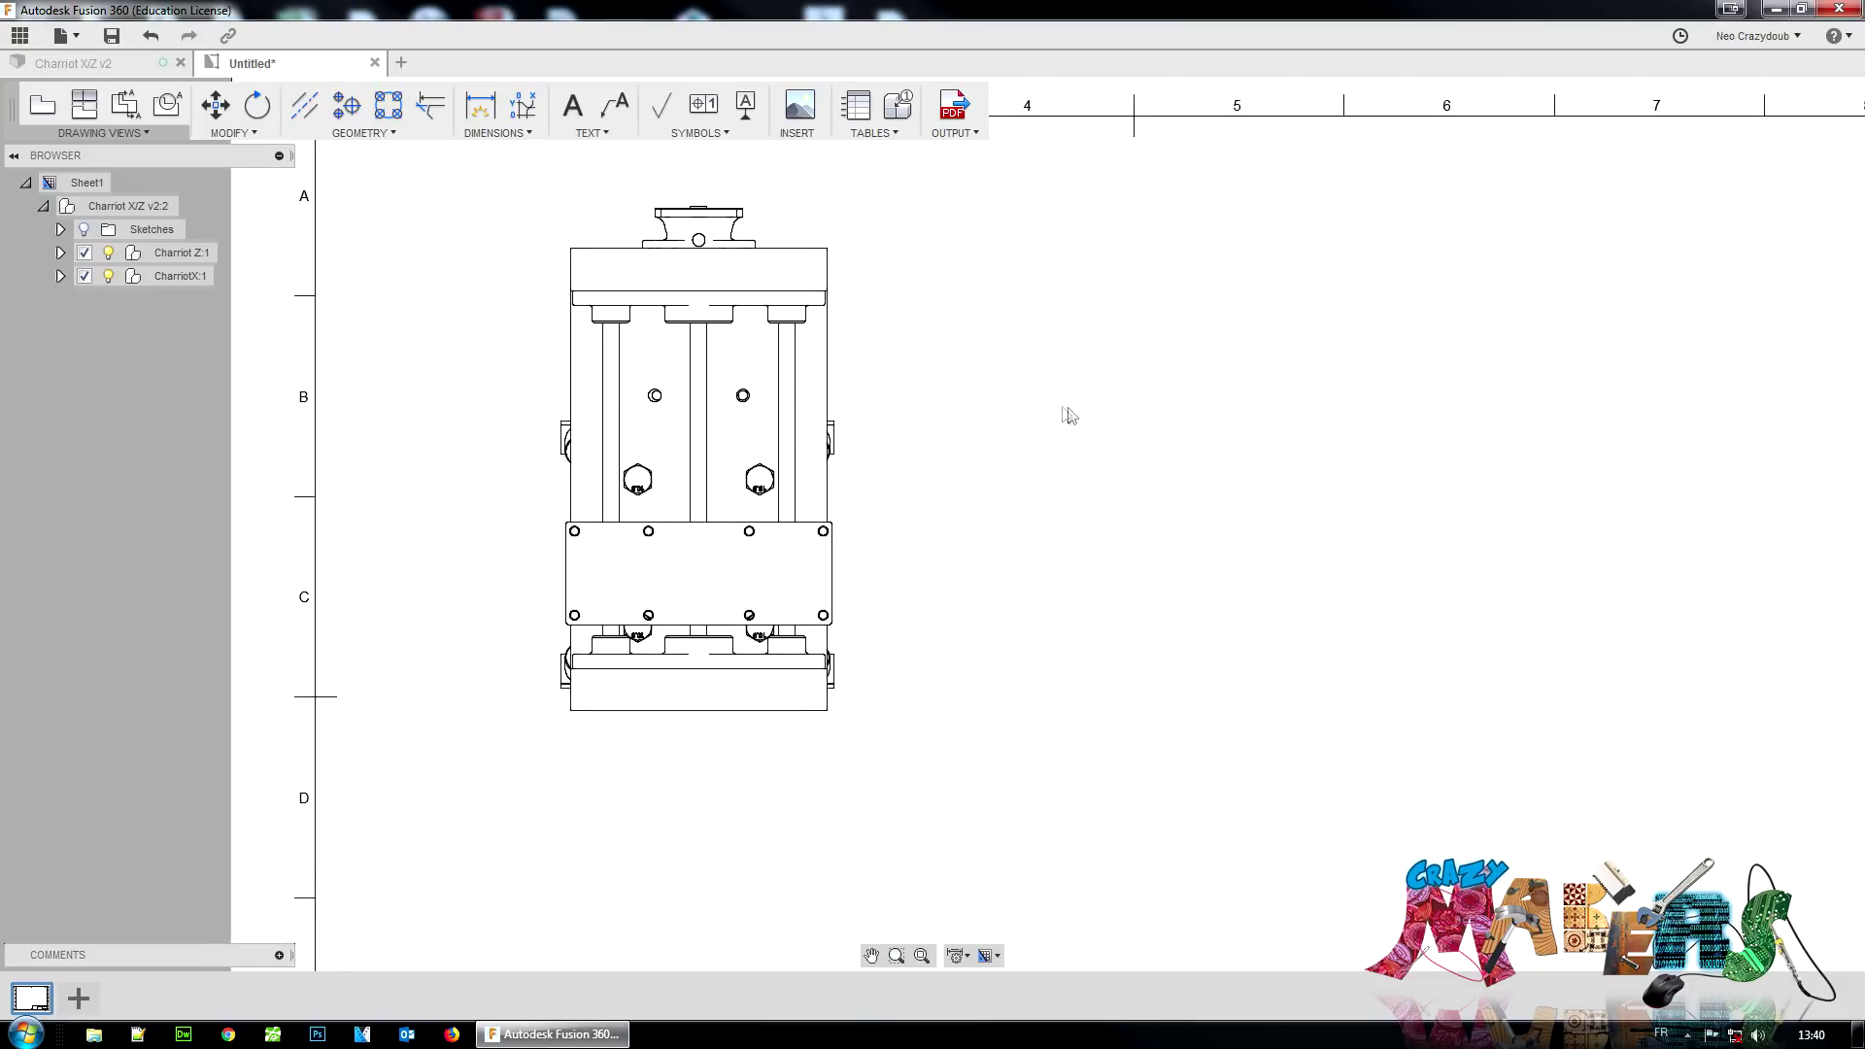
Step: Create three projected views from the base view: a side view beside it, one below it and an isometric view near the title block
{"action": "left_click", "coordinate": [145, 135]}
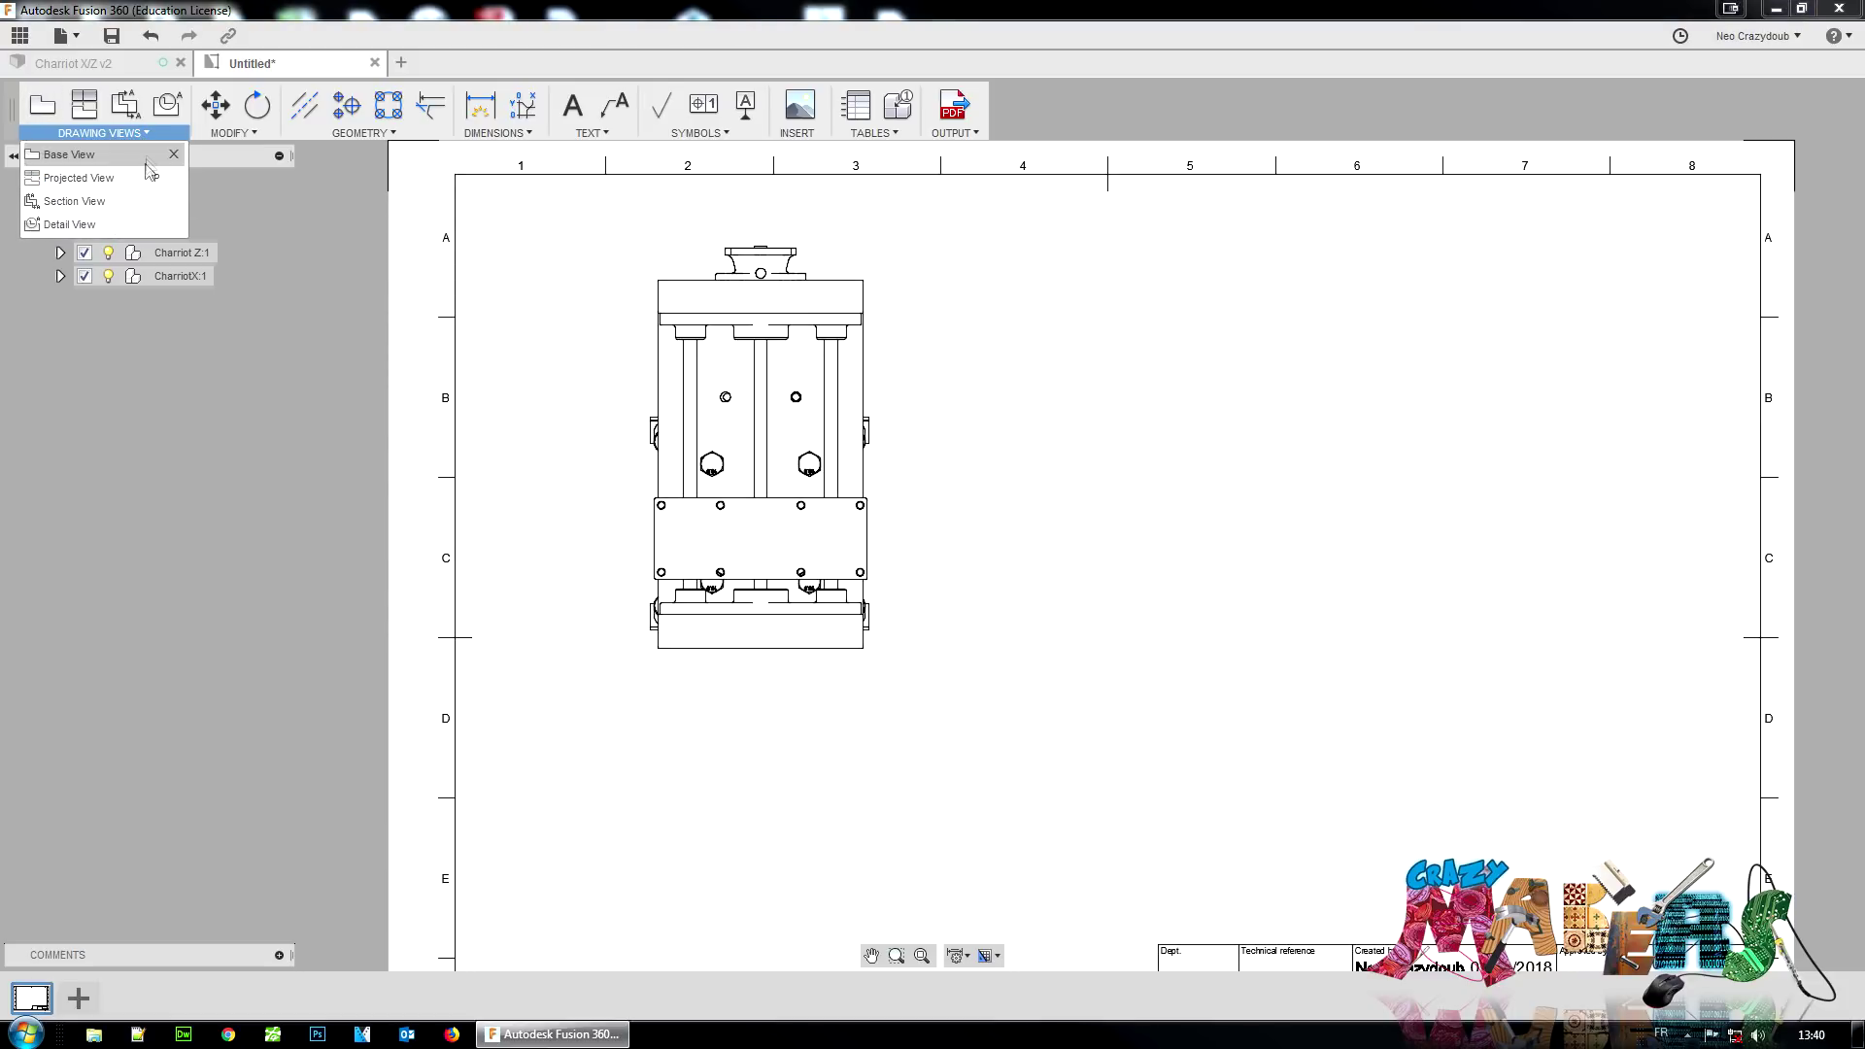
{"action": "left_click", "coordinate": [93, 185]}
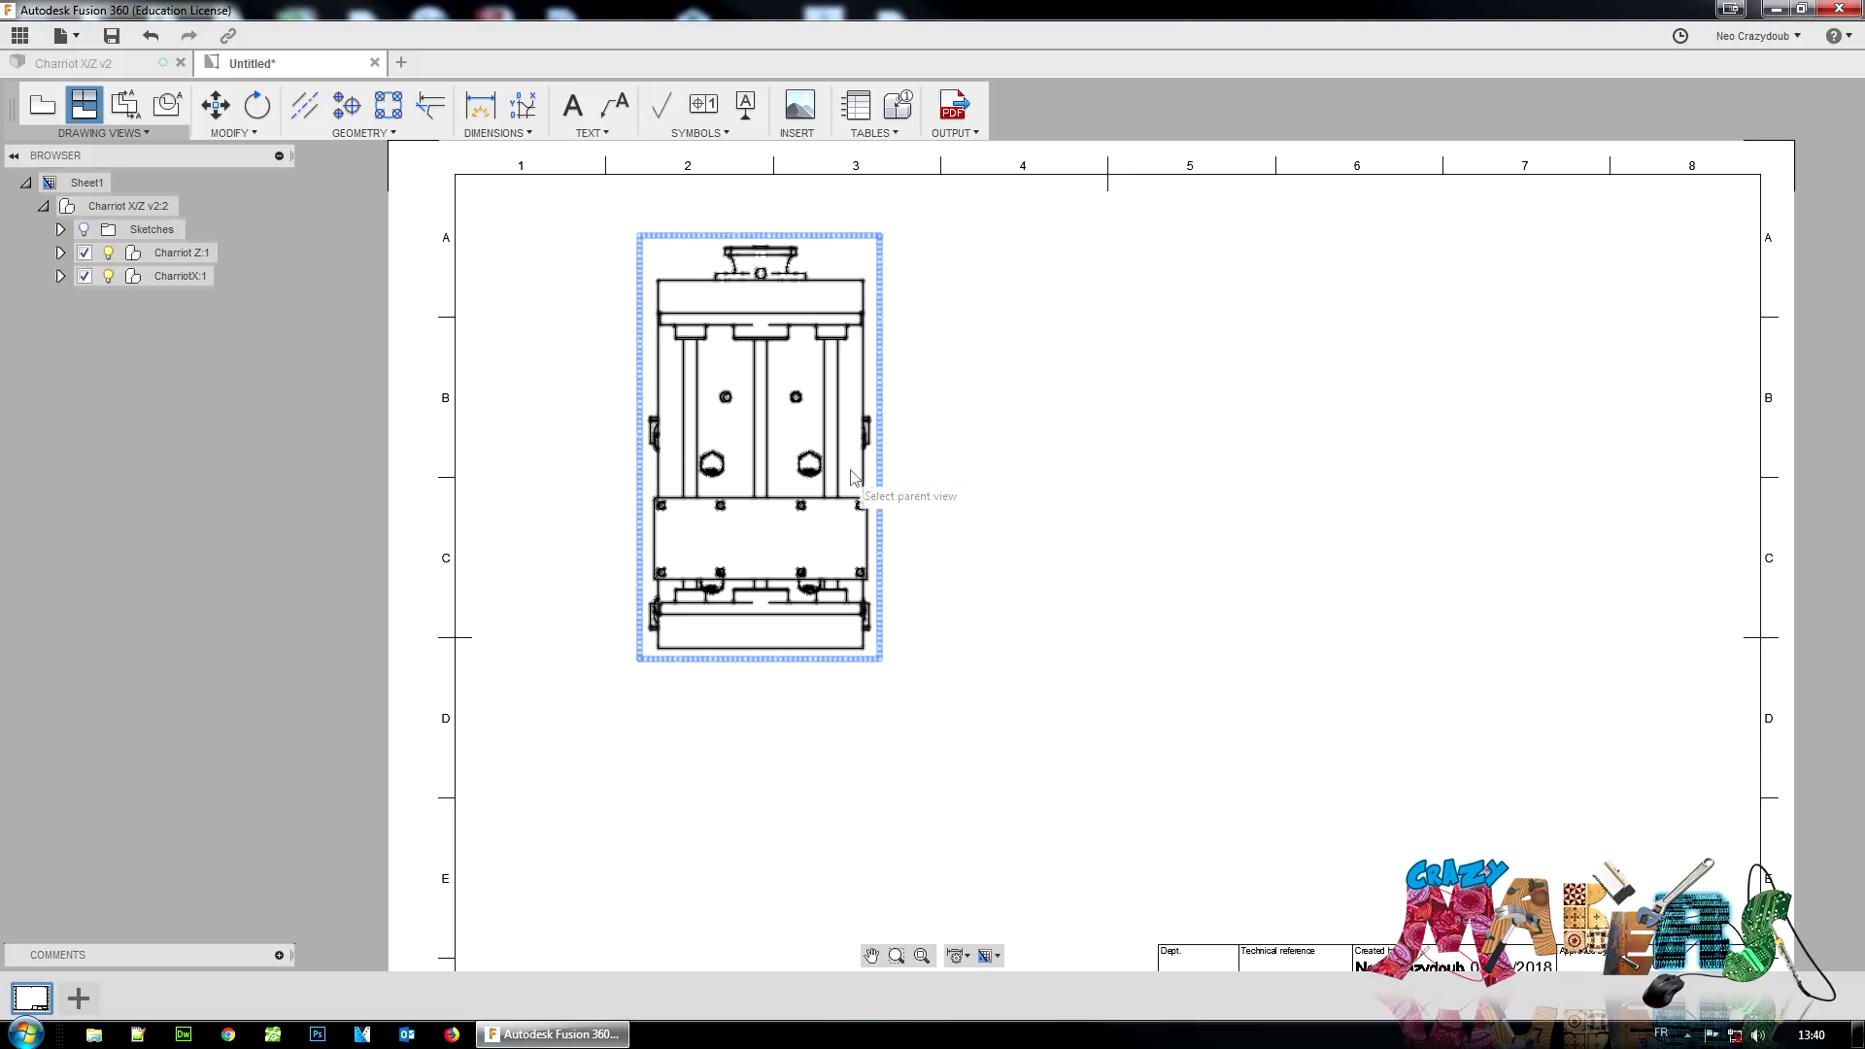
{"action": "left_click", "coordinate": [880, 485]}
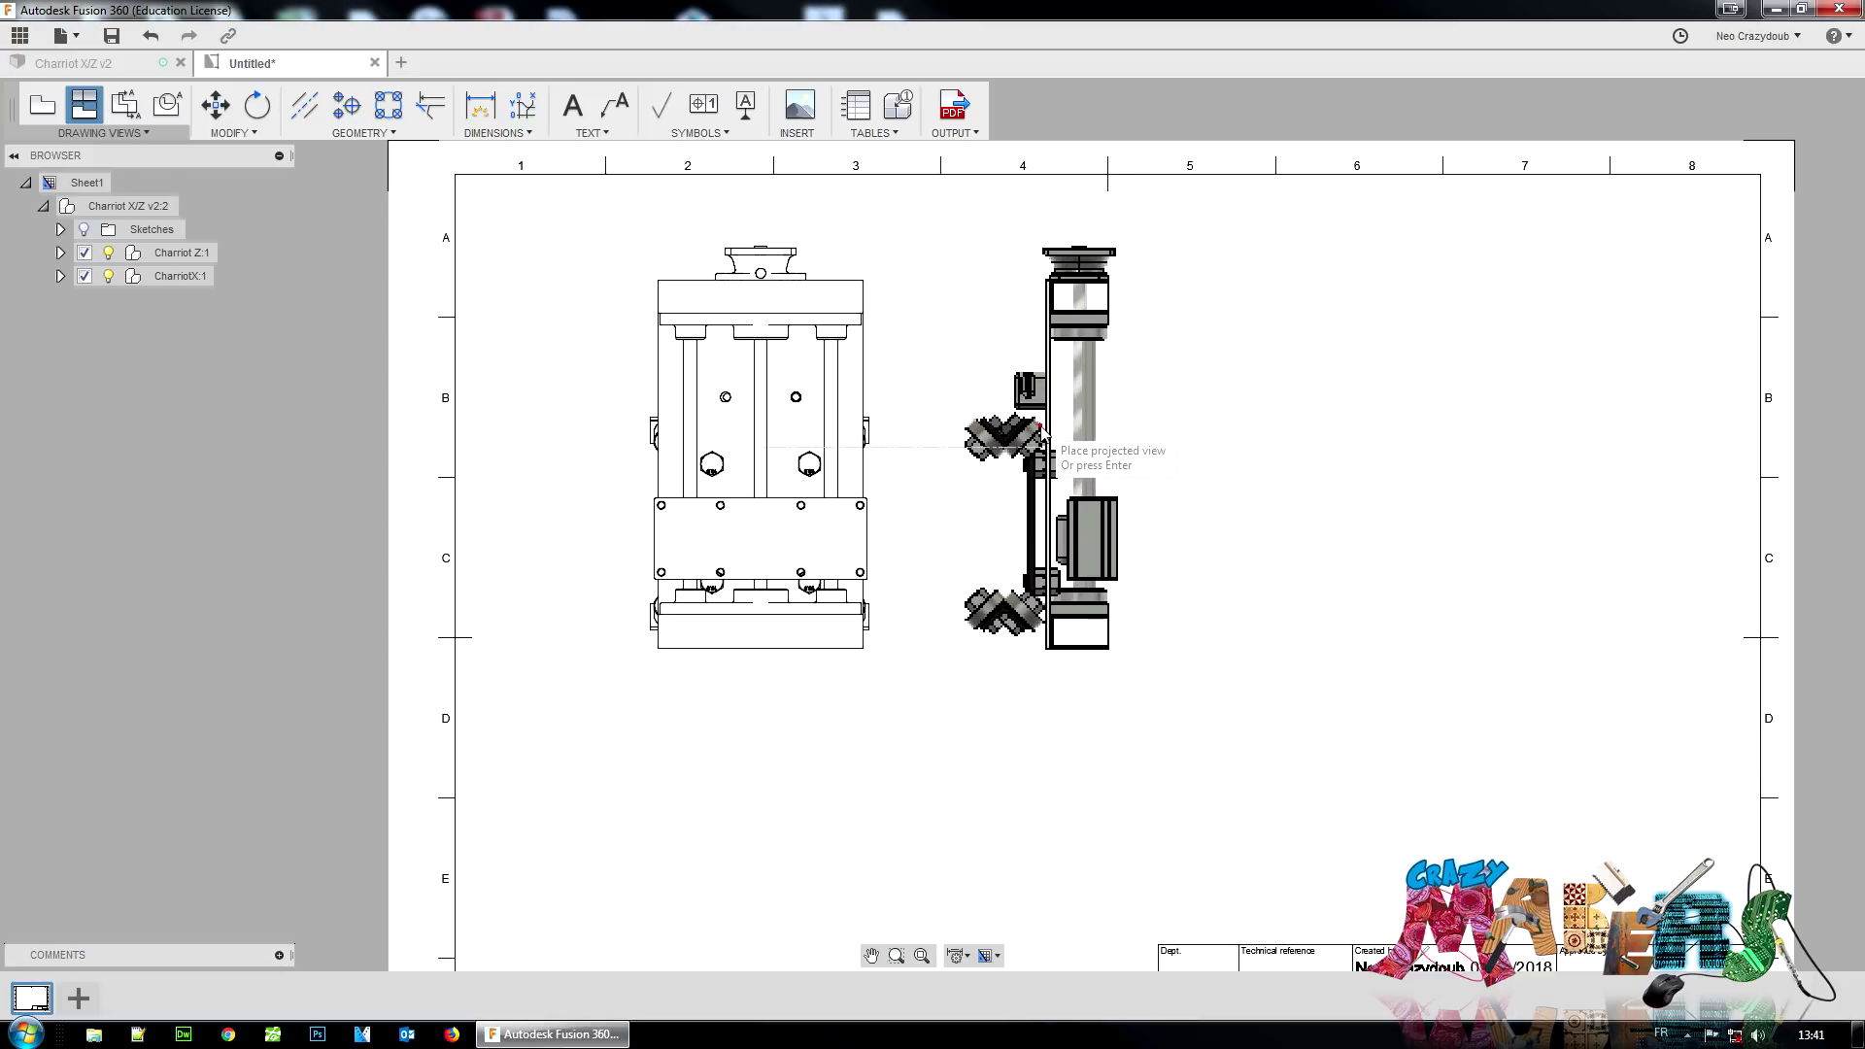
{"action": "left_click", "coordinate": [1041, 428]}
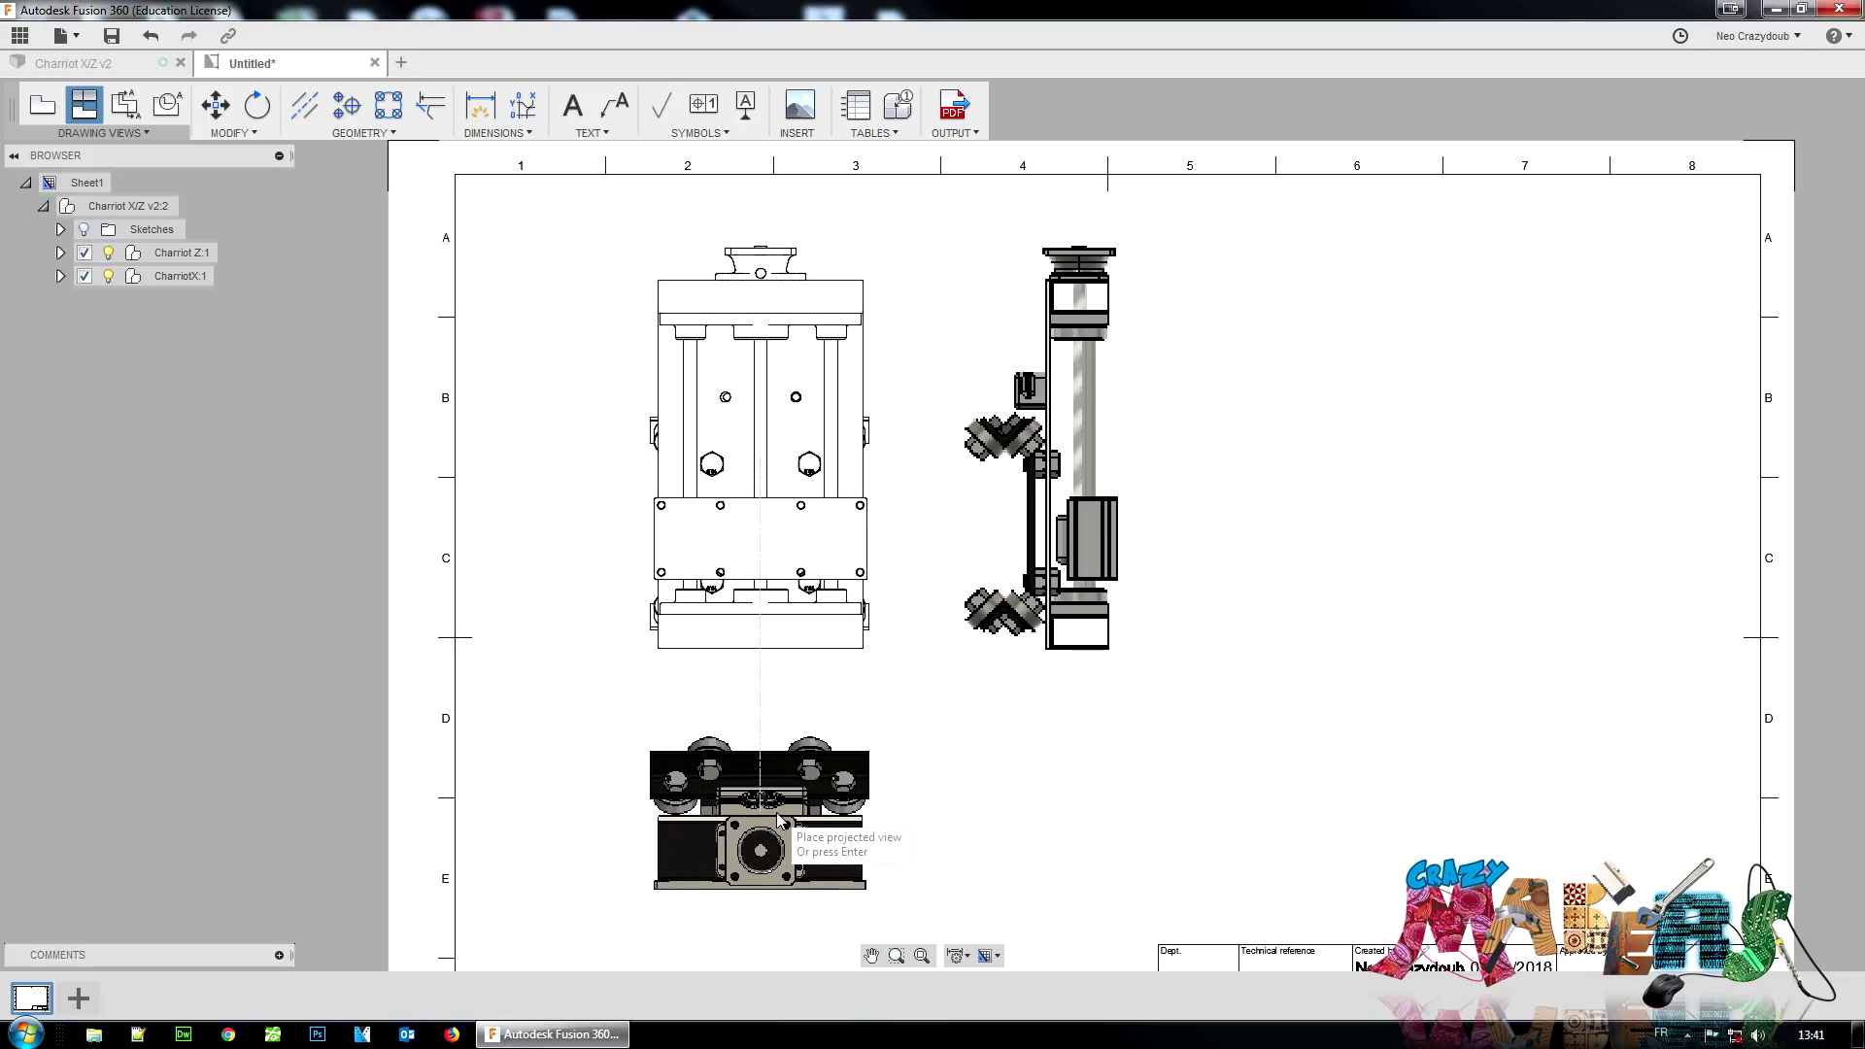
{"action": "left_click", "coordinate": [779, 821]}
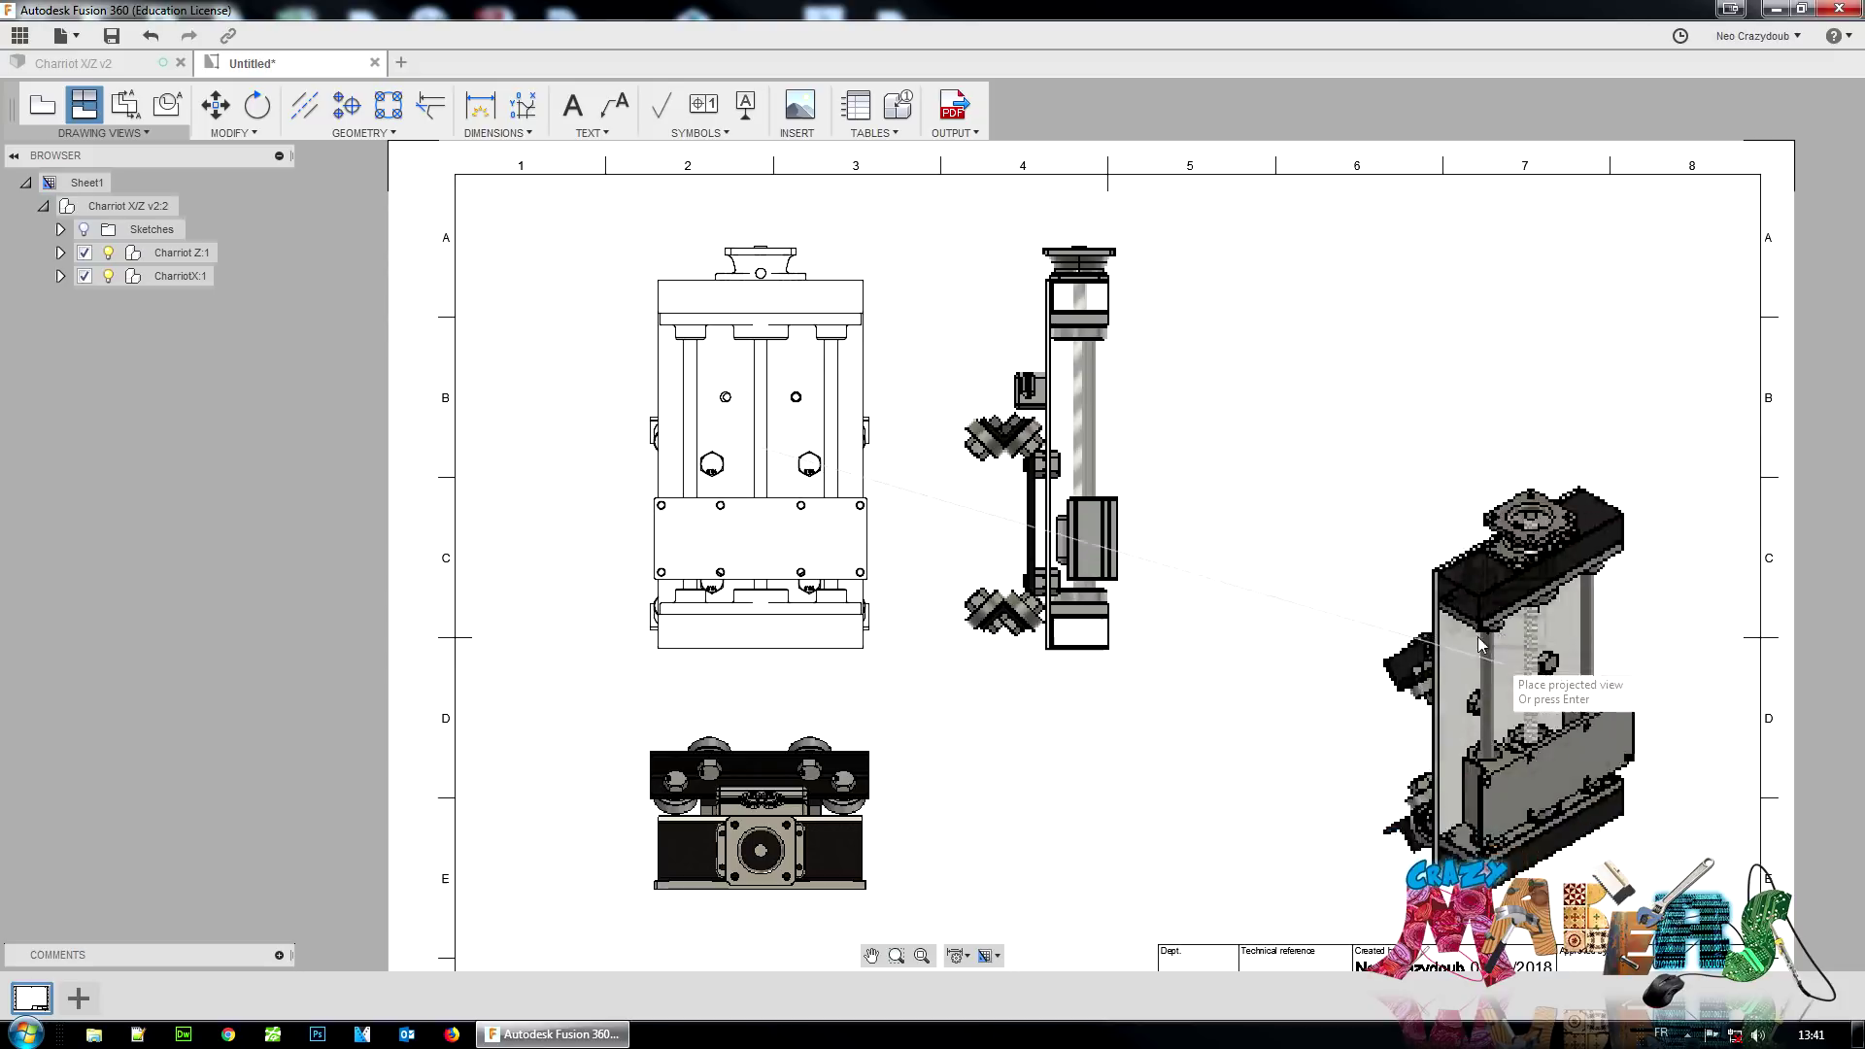
{"action": "left_click", "coordinate": [1441, 686]}
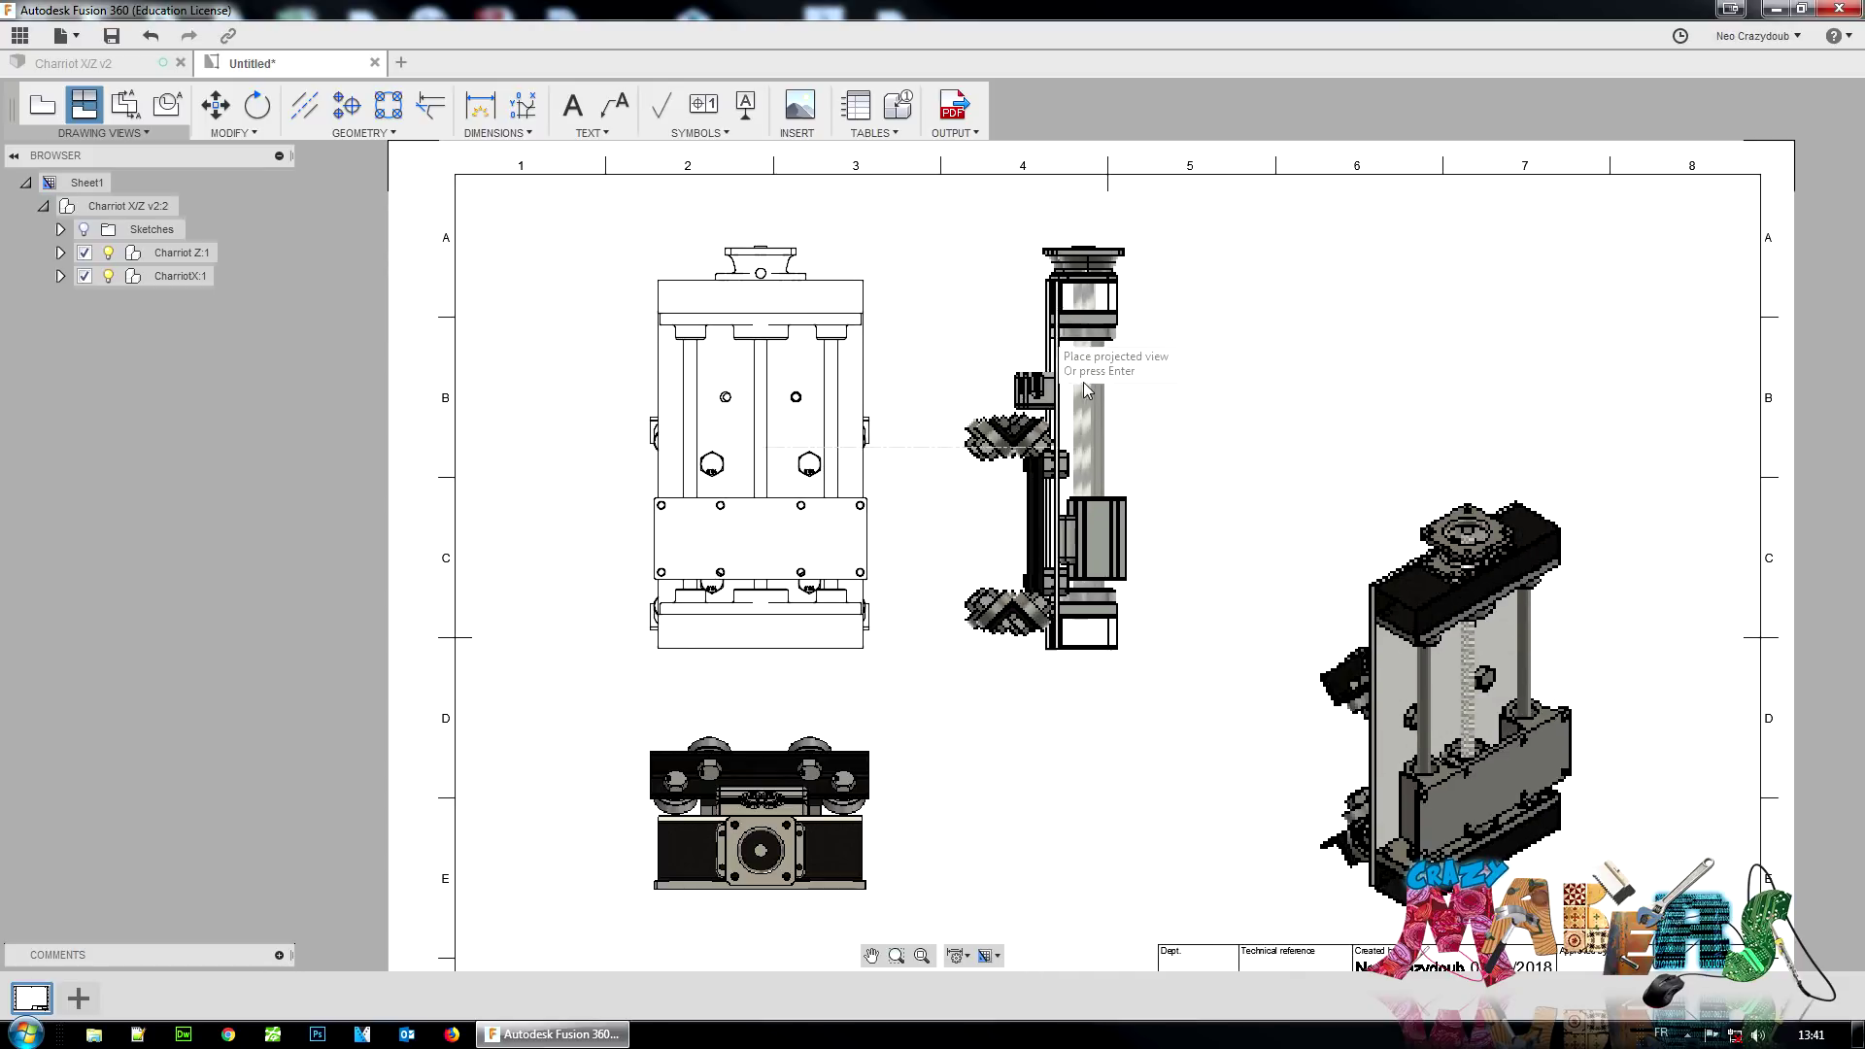
{"action": "left_click", "coordinate": [1133, 525]}
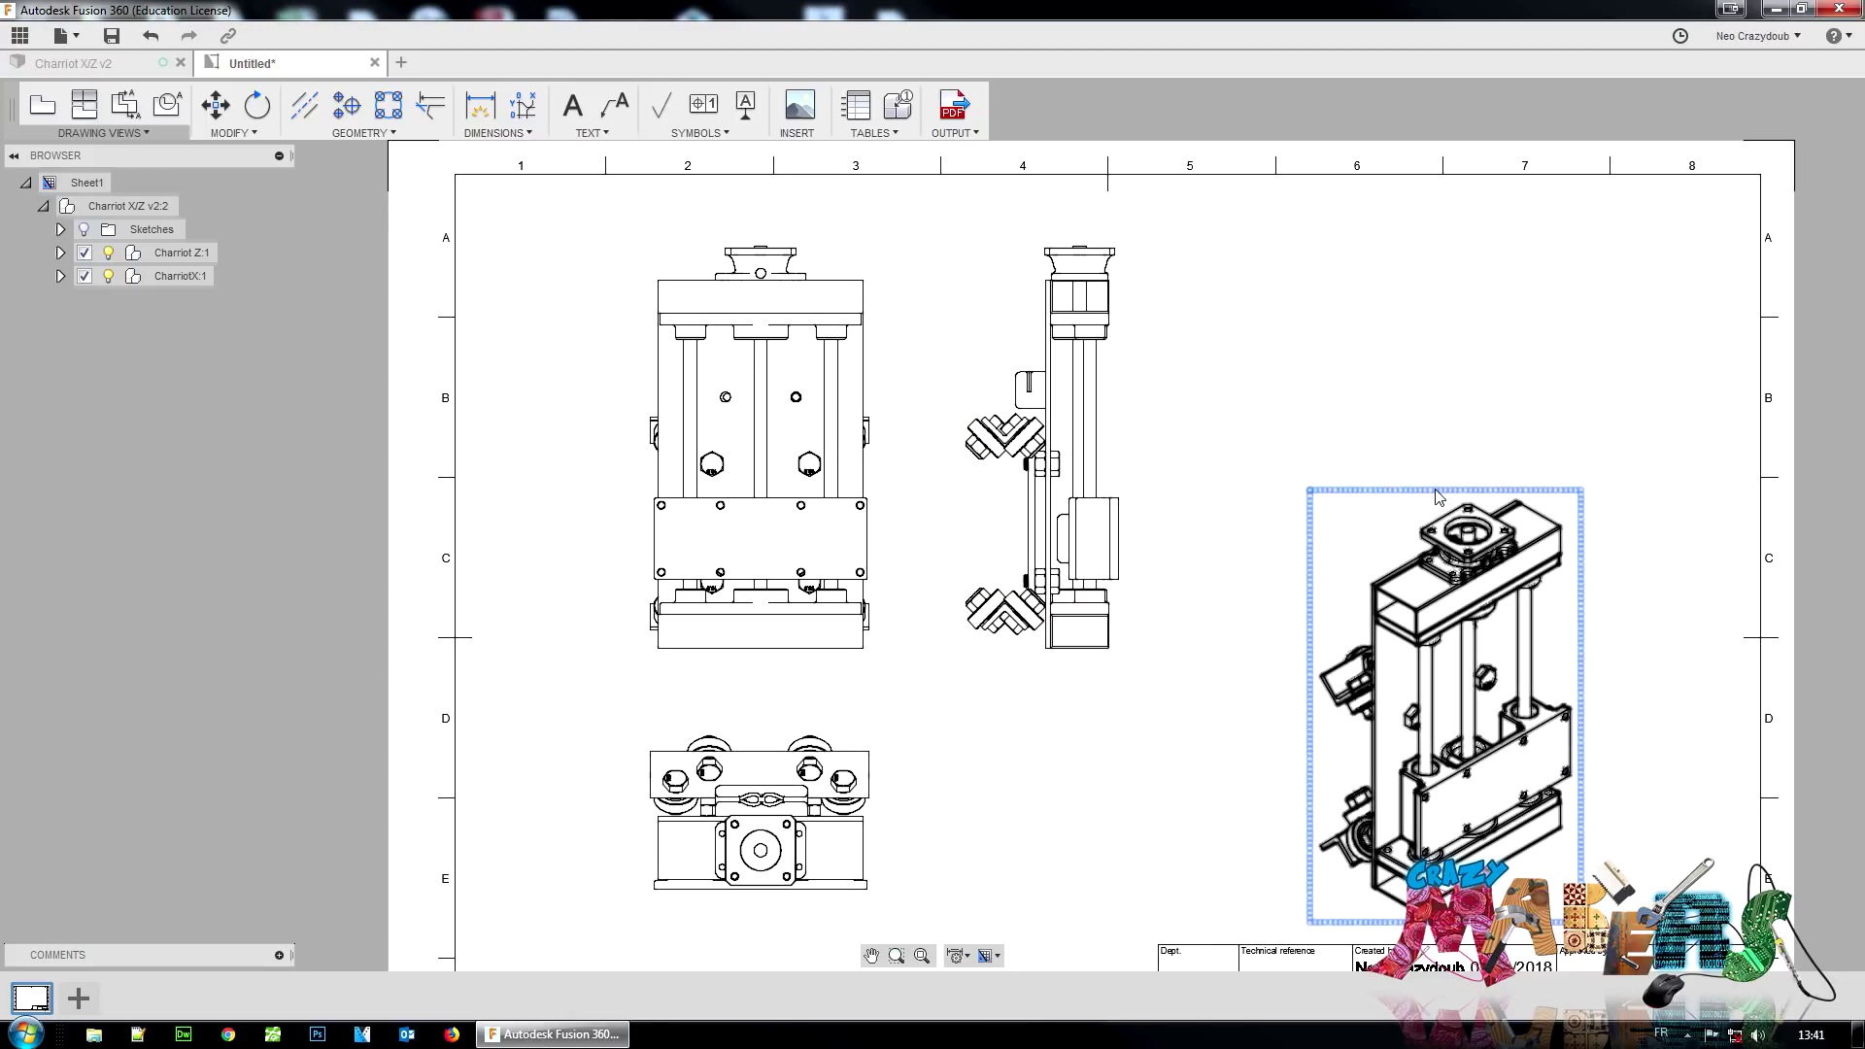
Step: Move the isometric view straight up on the sheet, clear of the title block
{"action": "left_click", "coordinate": [1514, 495]}
{"action": "left_click", "coordinate": [1646, 584]}
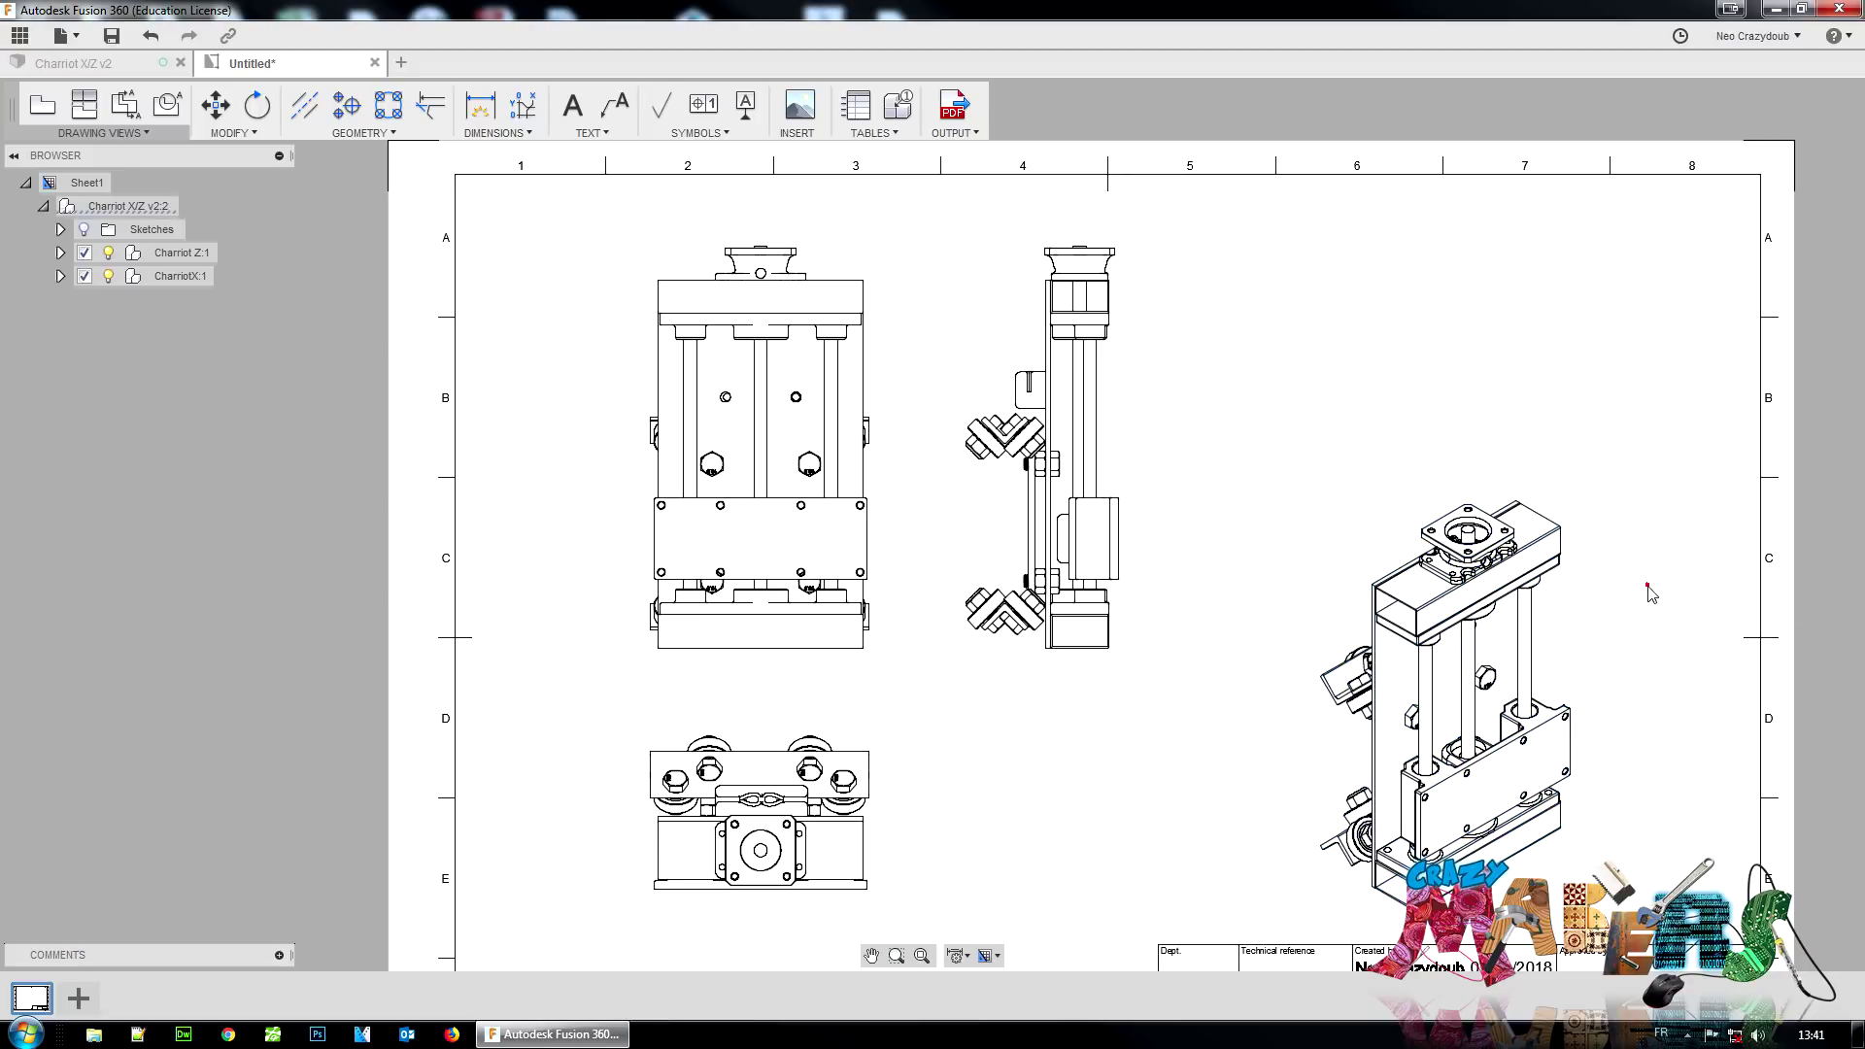
{"action": "left_click", "coordinate": [1584, 811]}
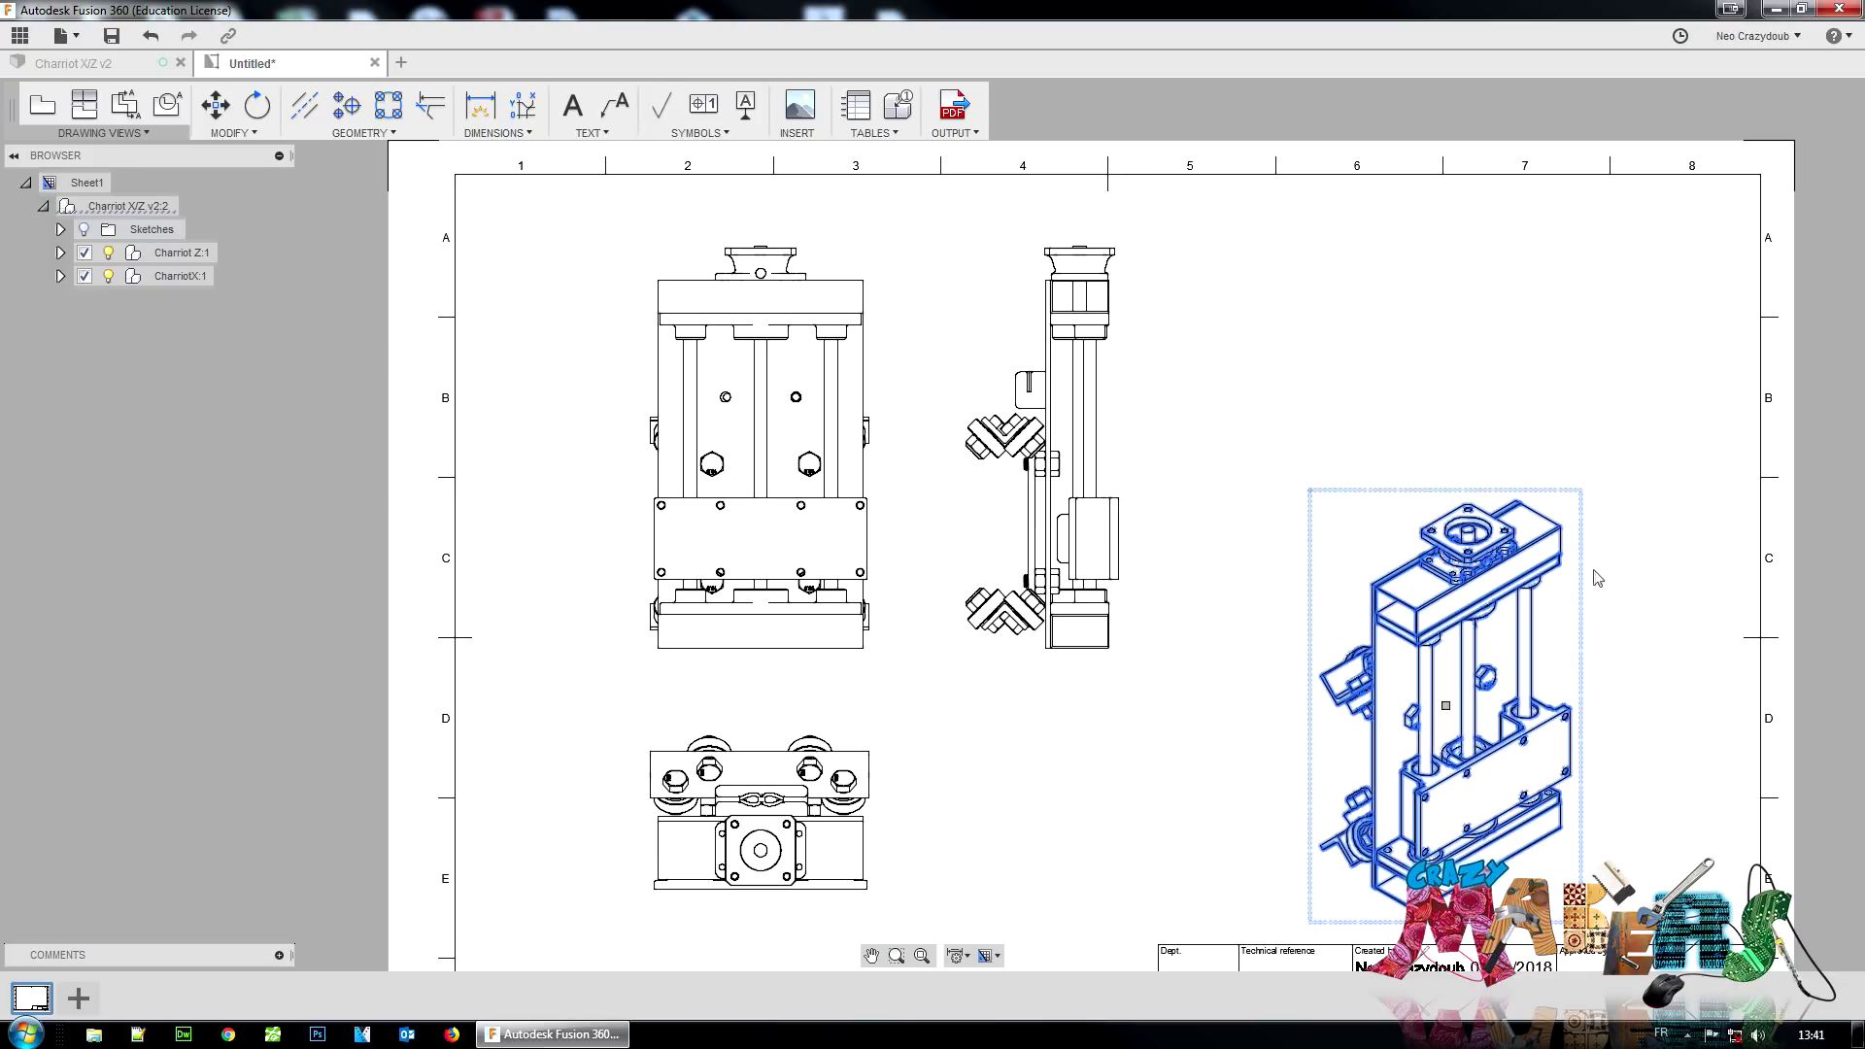
{"action": "right_click", "coordinate": [1472, 497]}
{"action": "left_click", "coordinate": [1432, 499]}
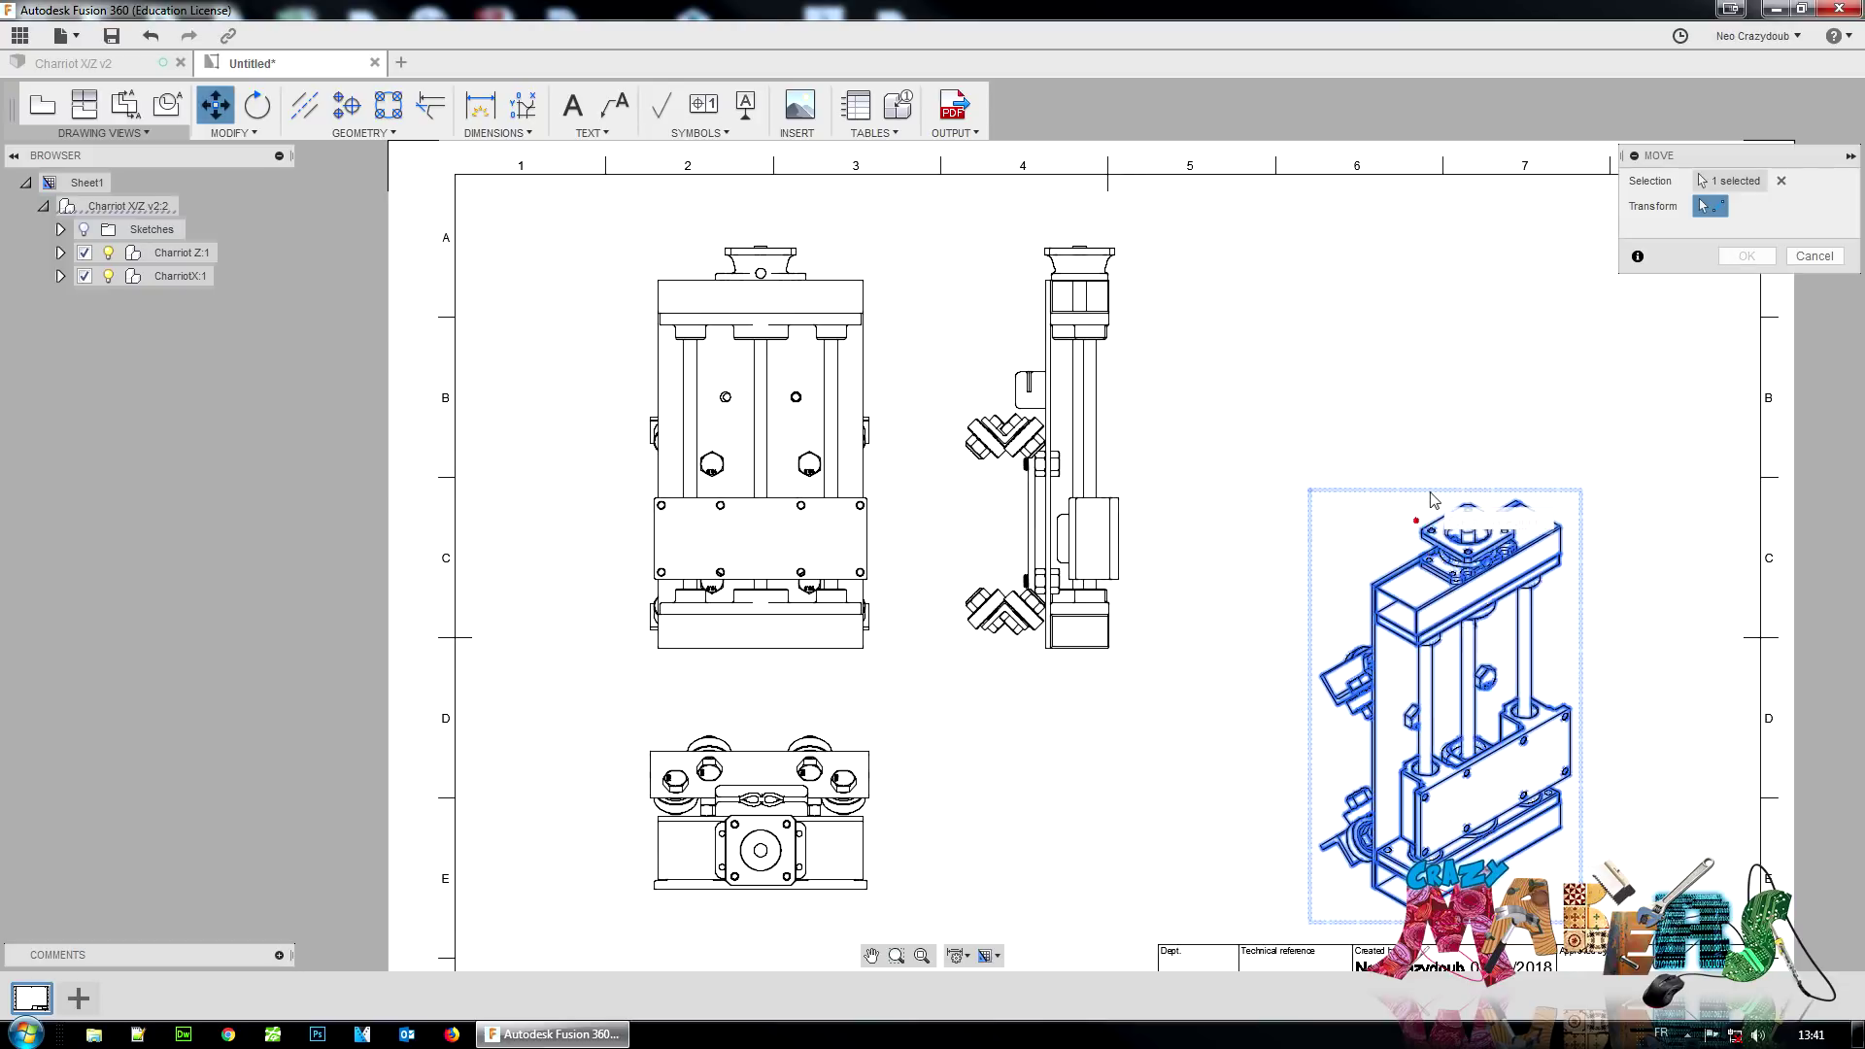
{"action": "left_click", "coordinate": [1431, 499]}
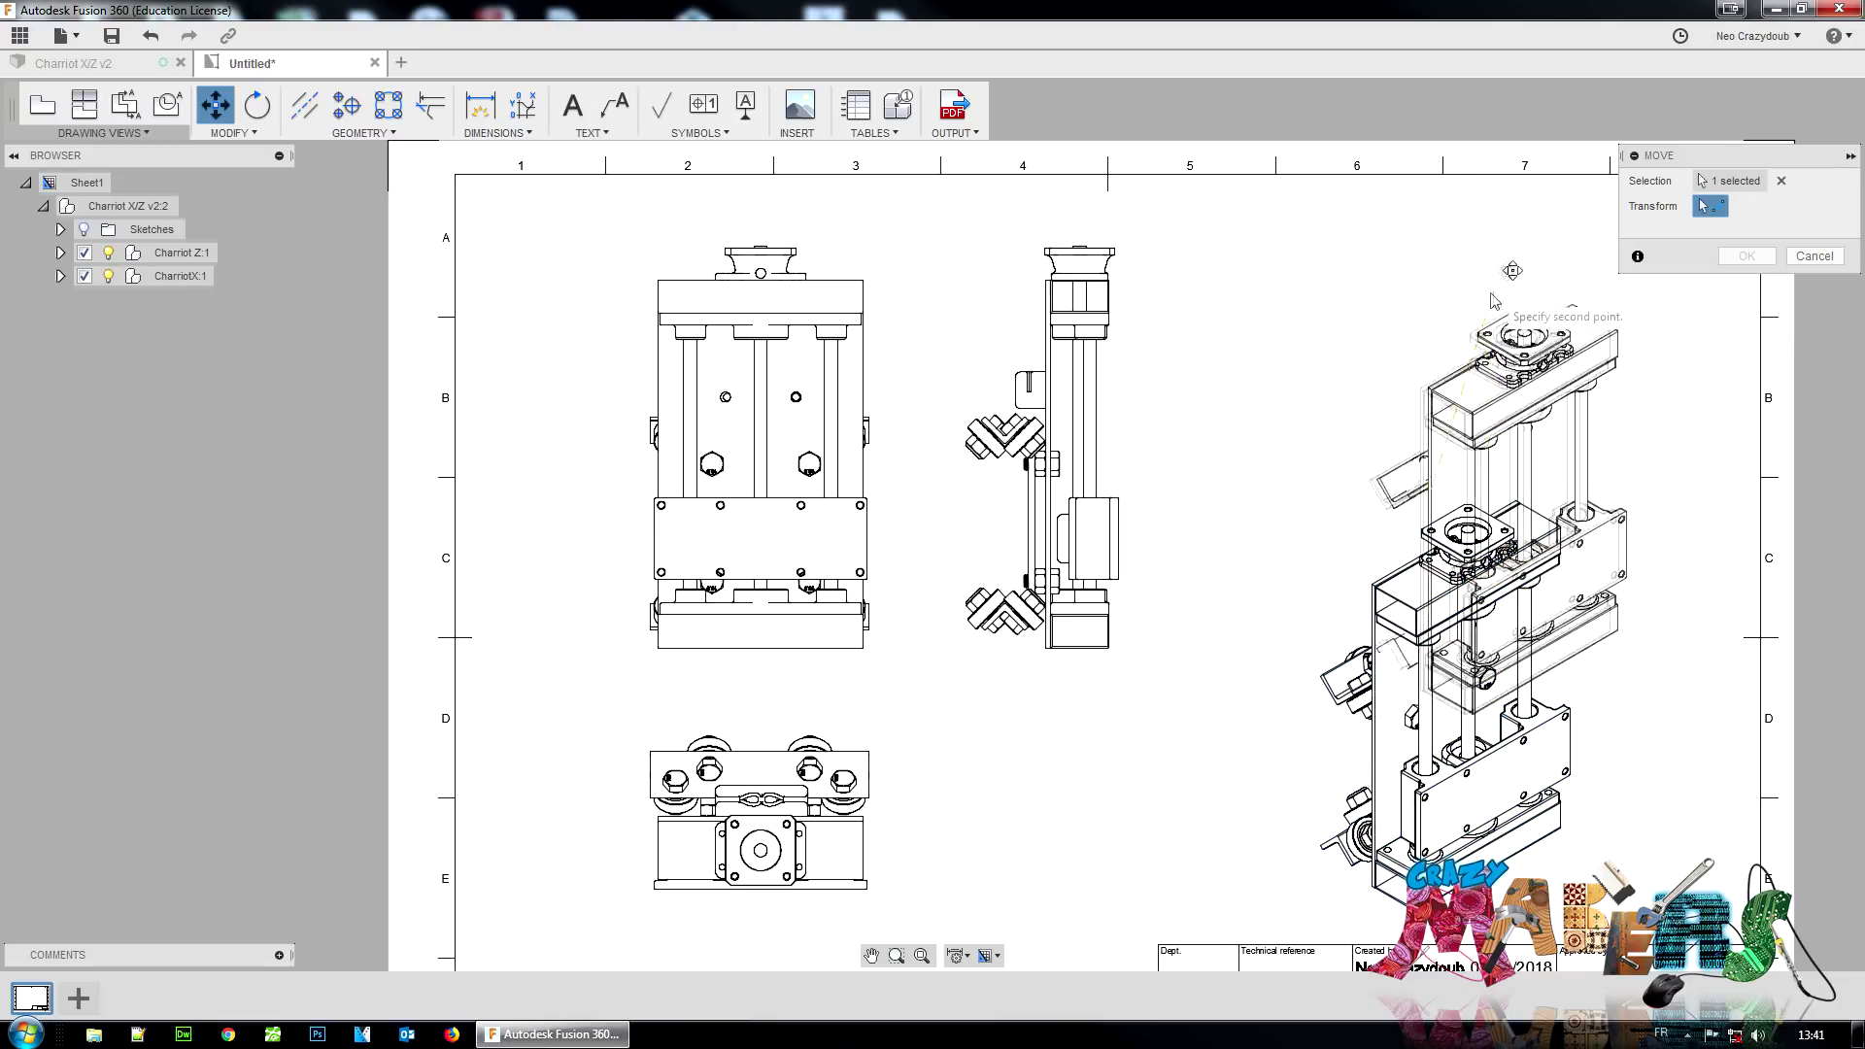
{"action": "left_click", "coordinate": [1432, 337]}
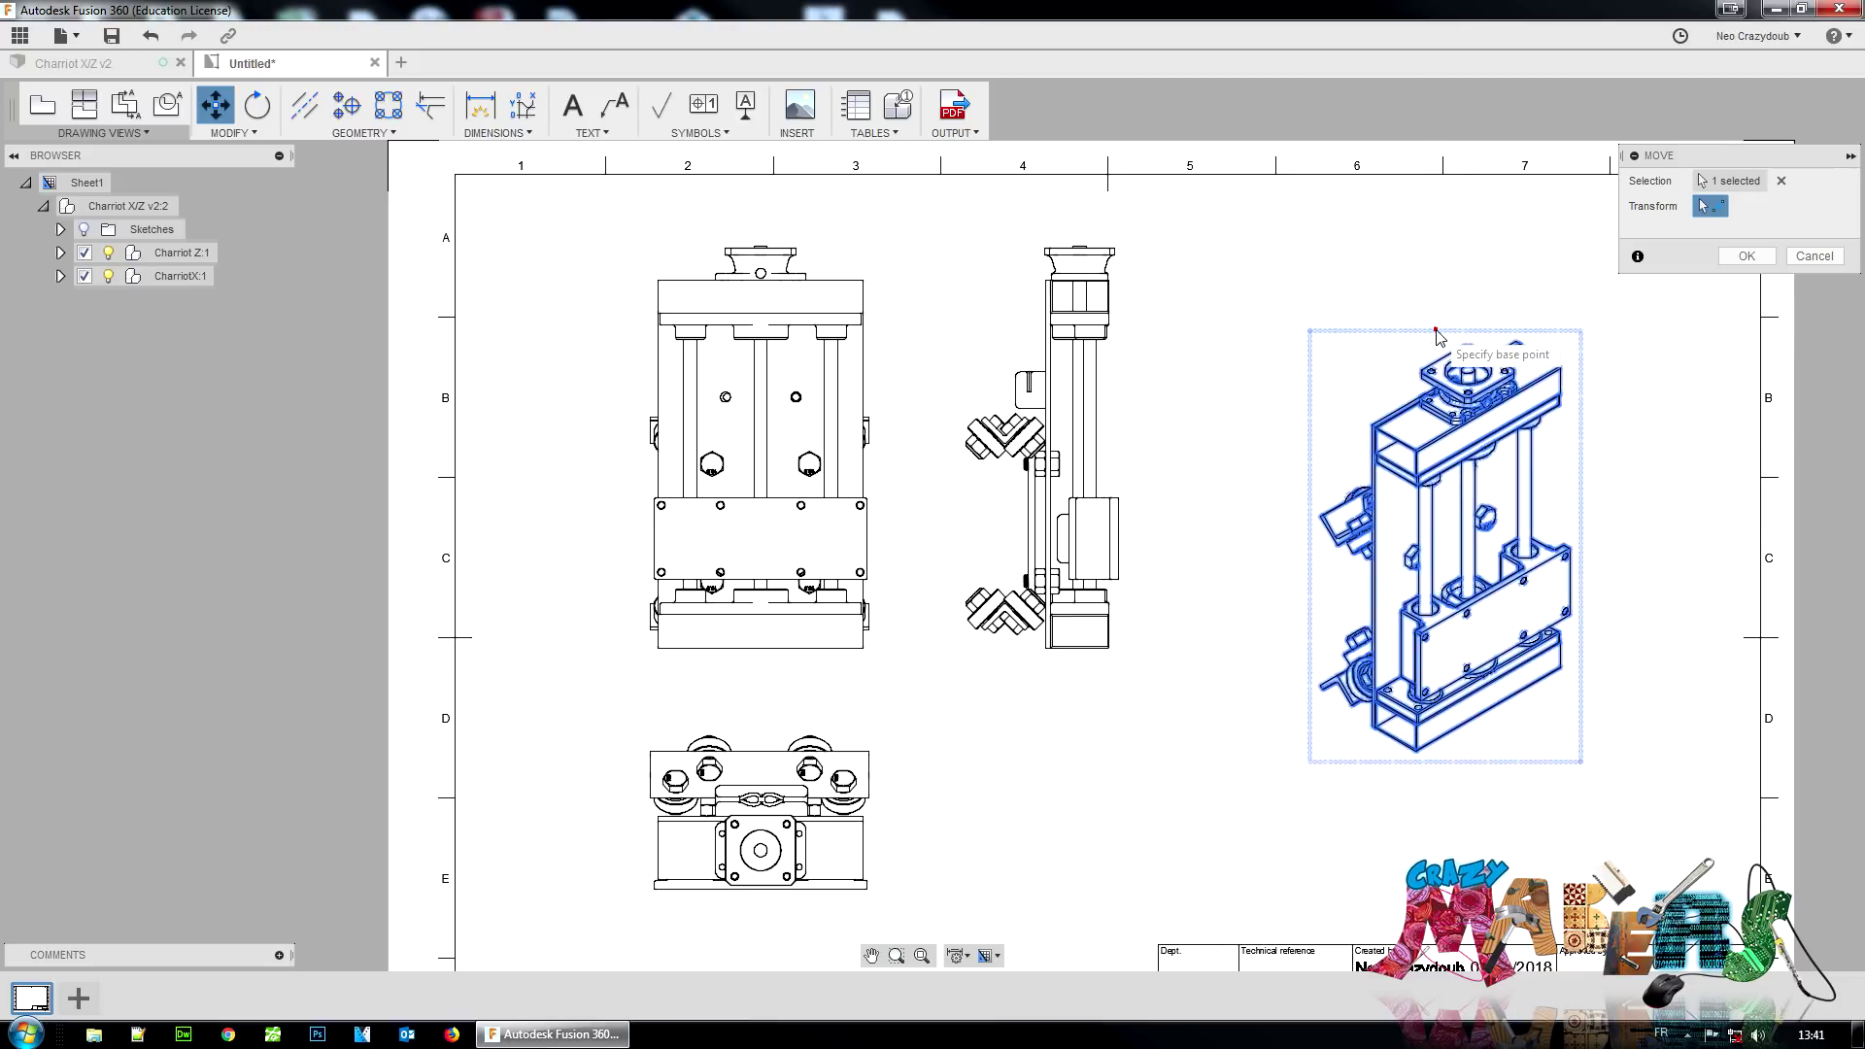
{"action": "left_click", "coordinate": [1744, 257]}
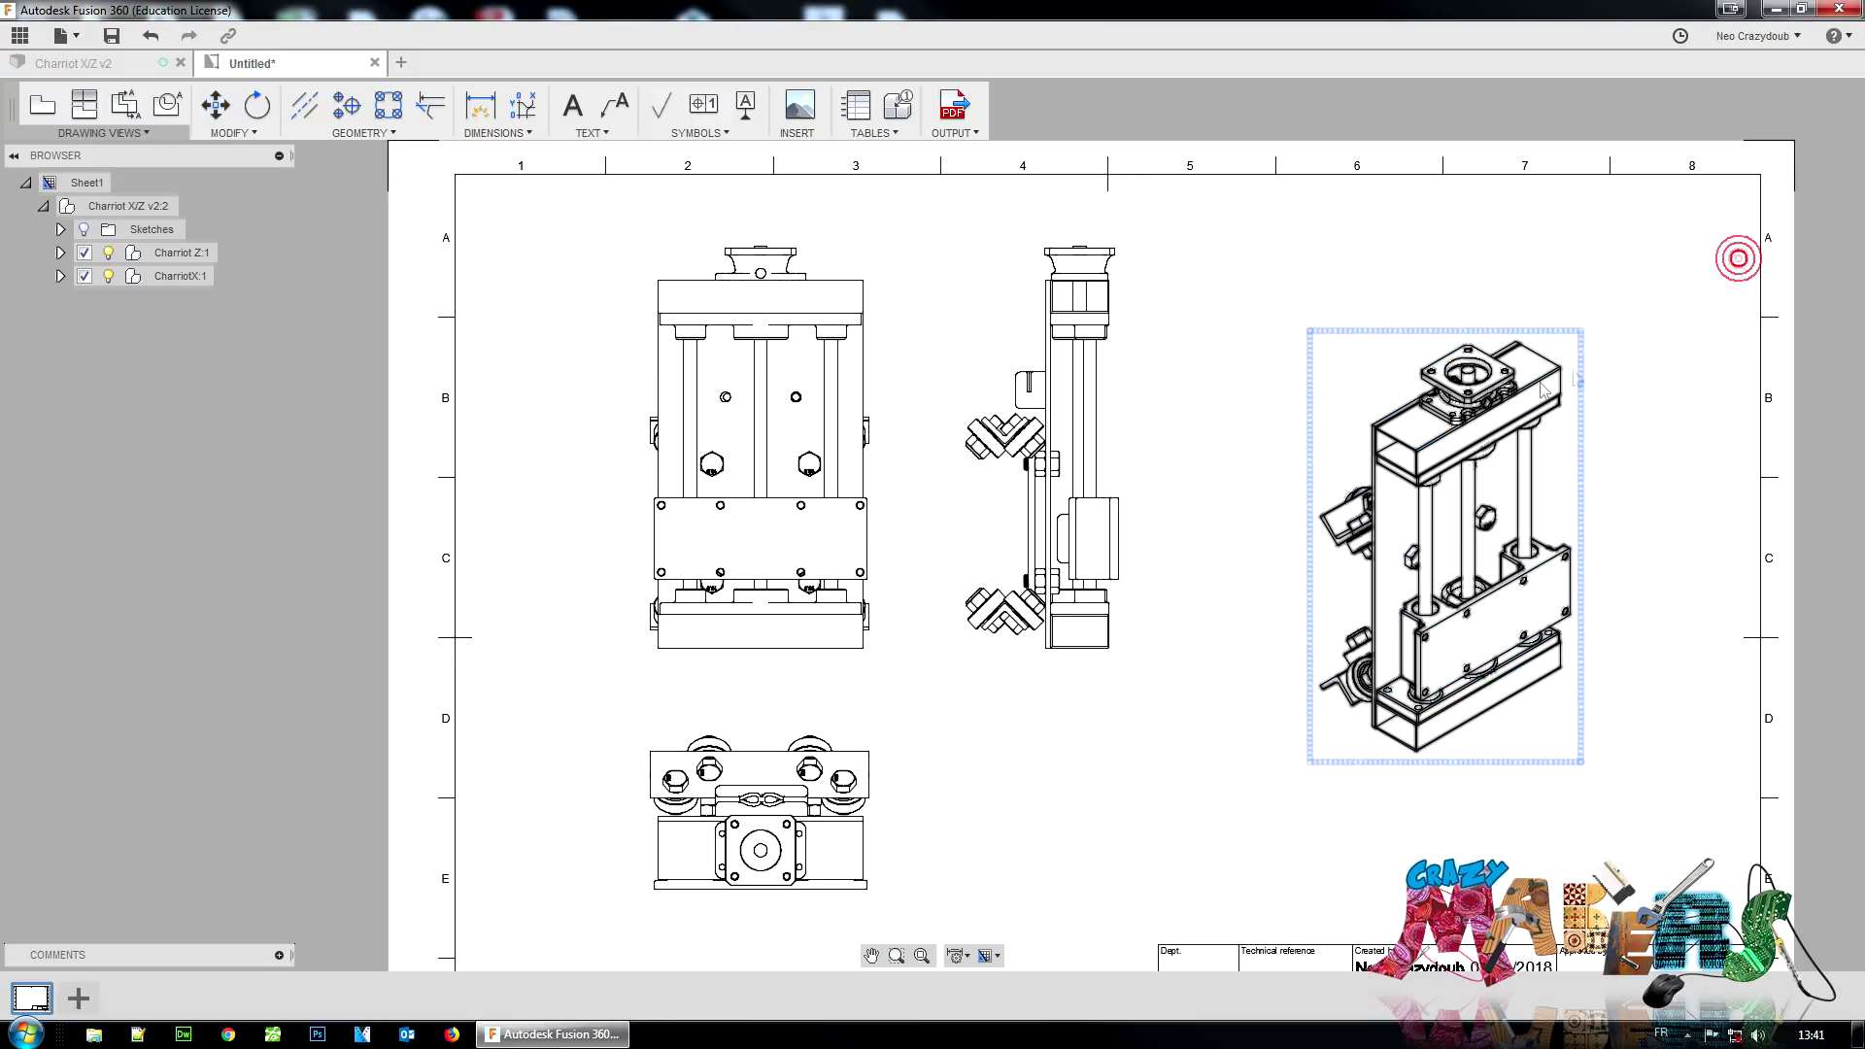
Step: Try the isometric view at scale 1:1, and return its scale to 1:2
{"action": "right_click", "coordinate": [1521, 330]}
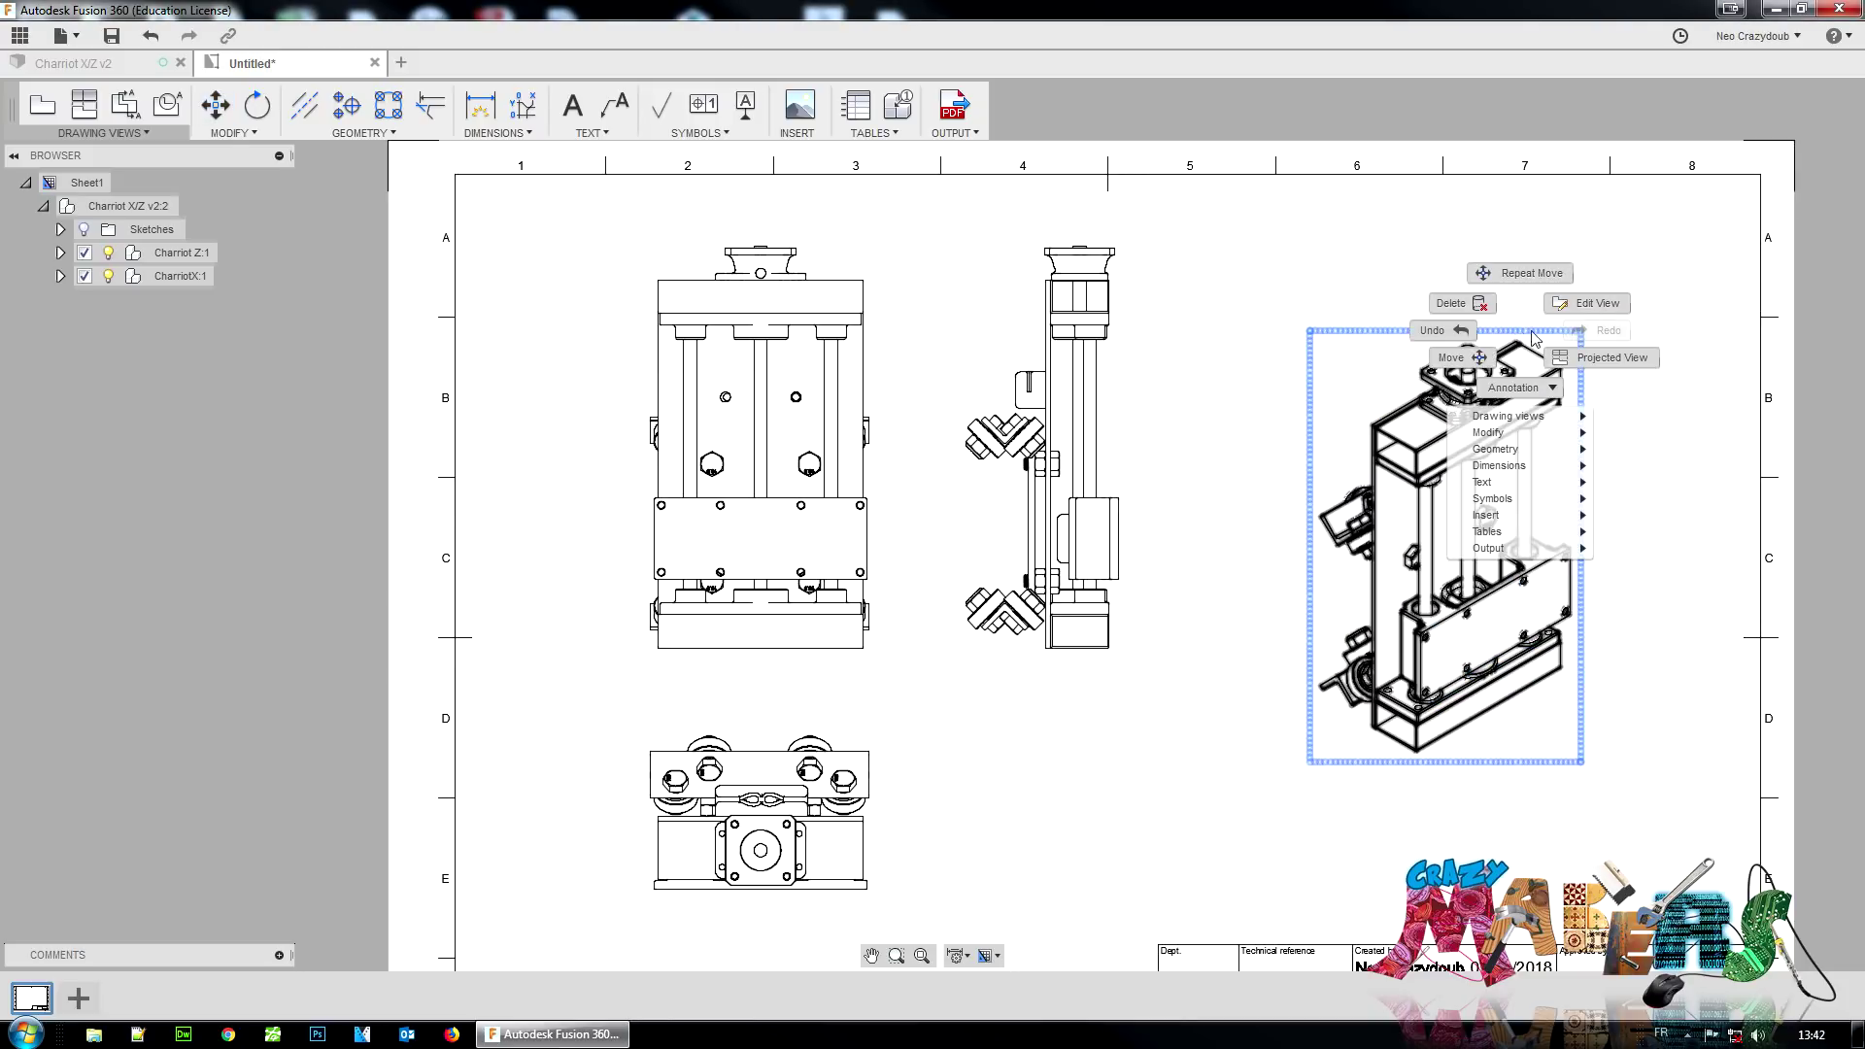
{"action": "left_click", "coordinate": [1593, 312]}
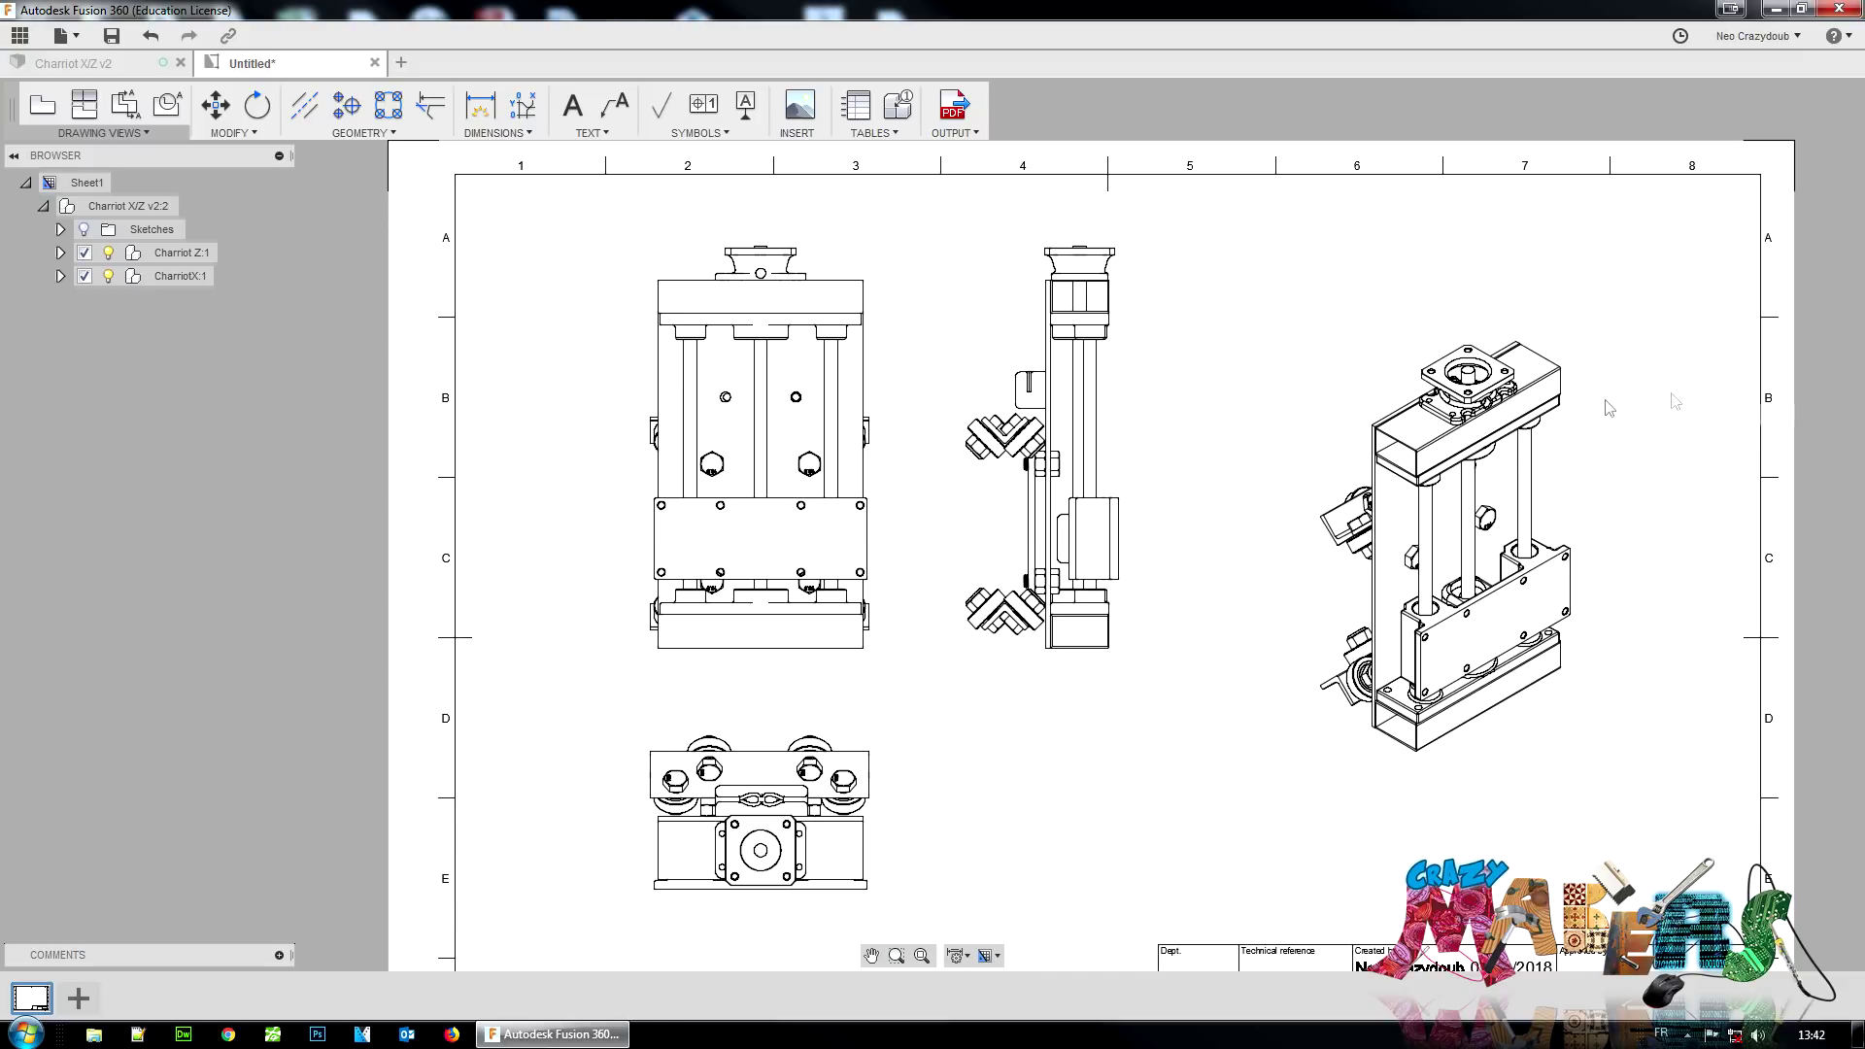
{"action": "left_click", "coordinate": [1537, 337]}
{"action": "left_click", "coordinate": [1537, 337]}
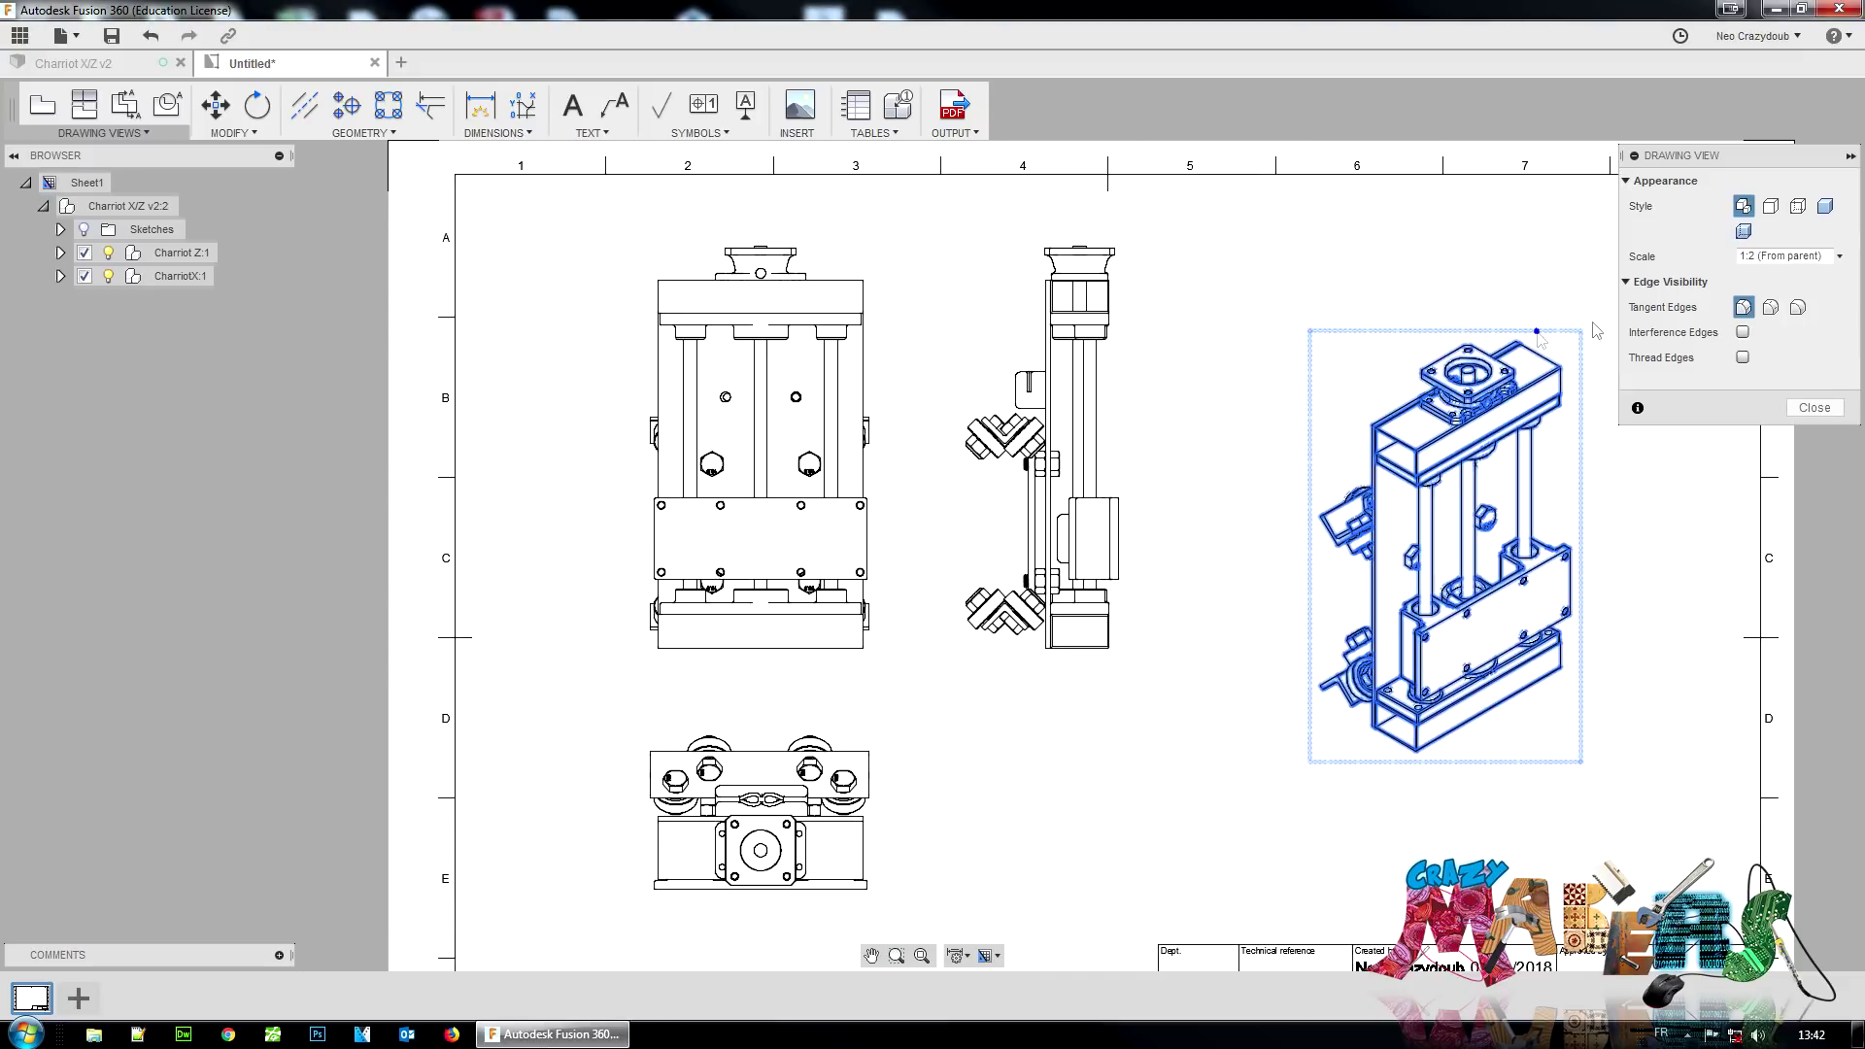
{"action": "left_click", "coordinate": [1796, 258]}
{"action": "left_click", "coordinate": [1840, 258]}
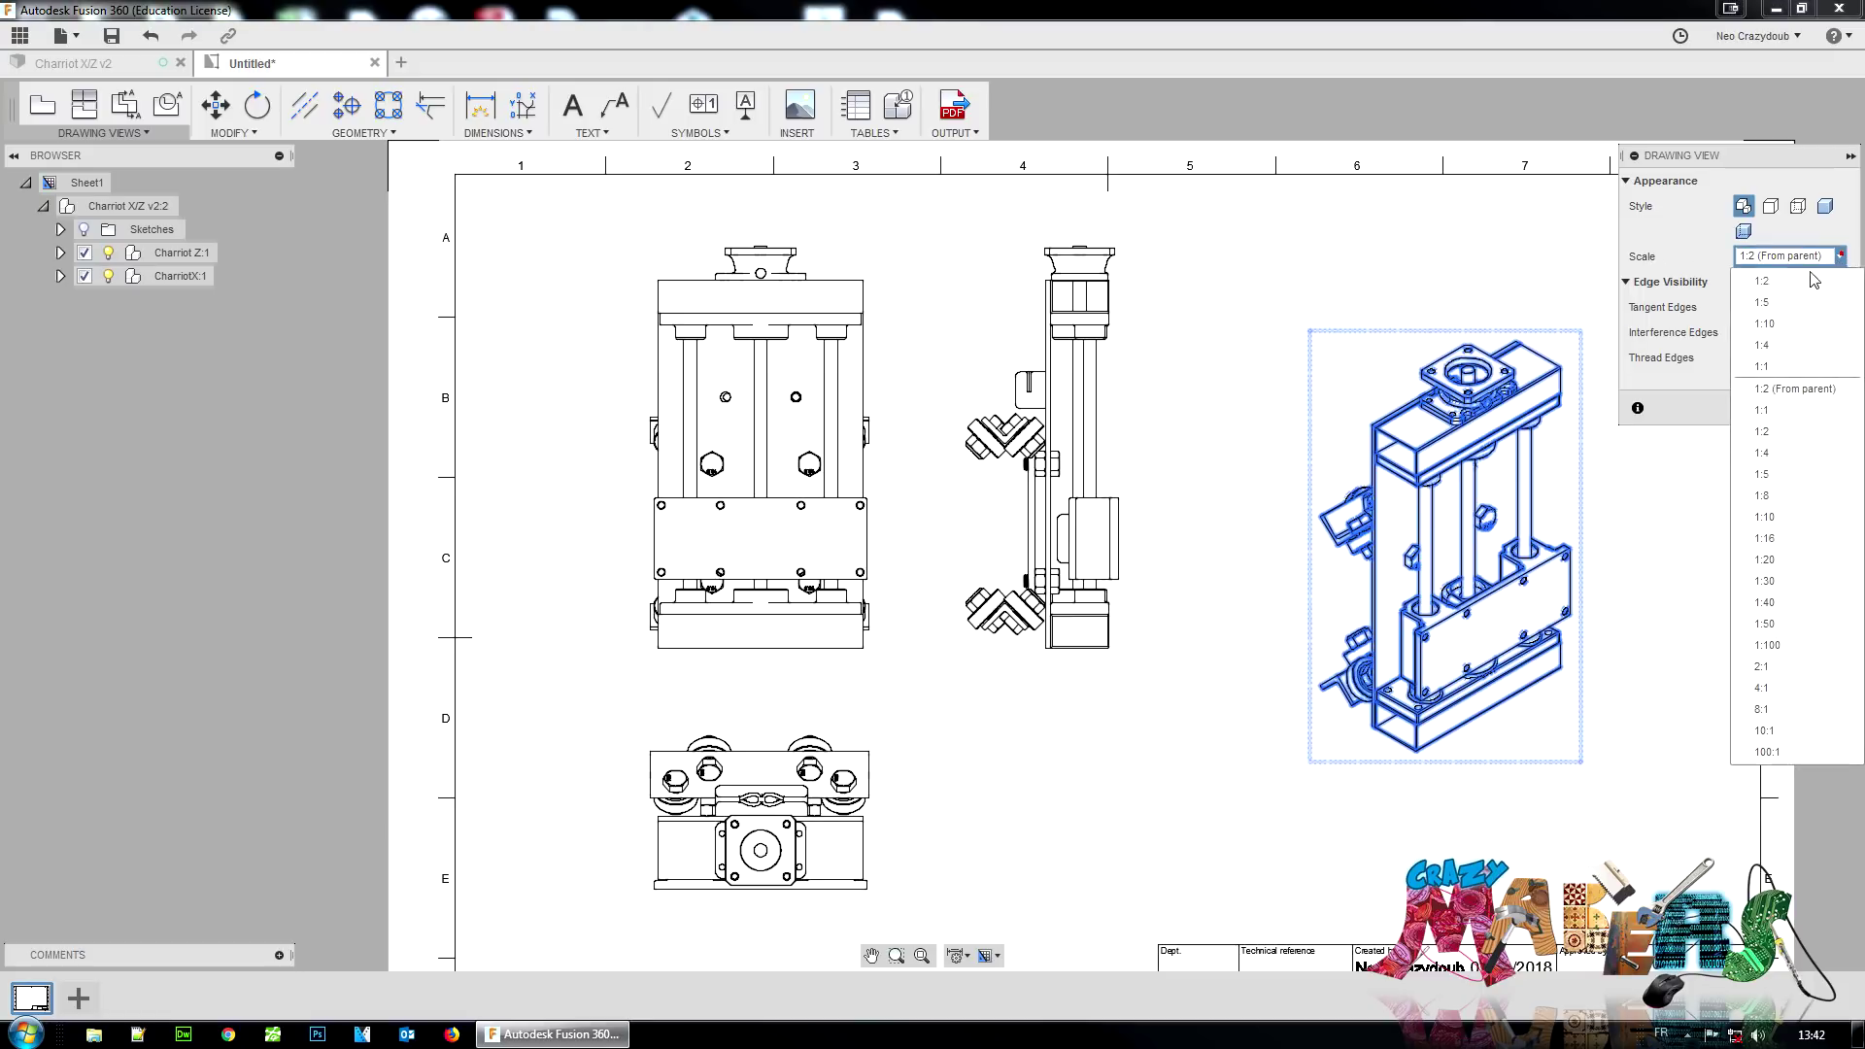
{"action": "left_click", "coordinate": [1783, 366]}
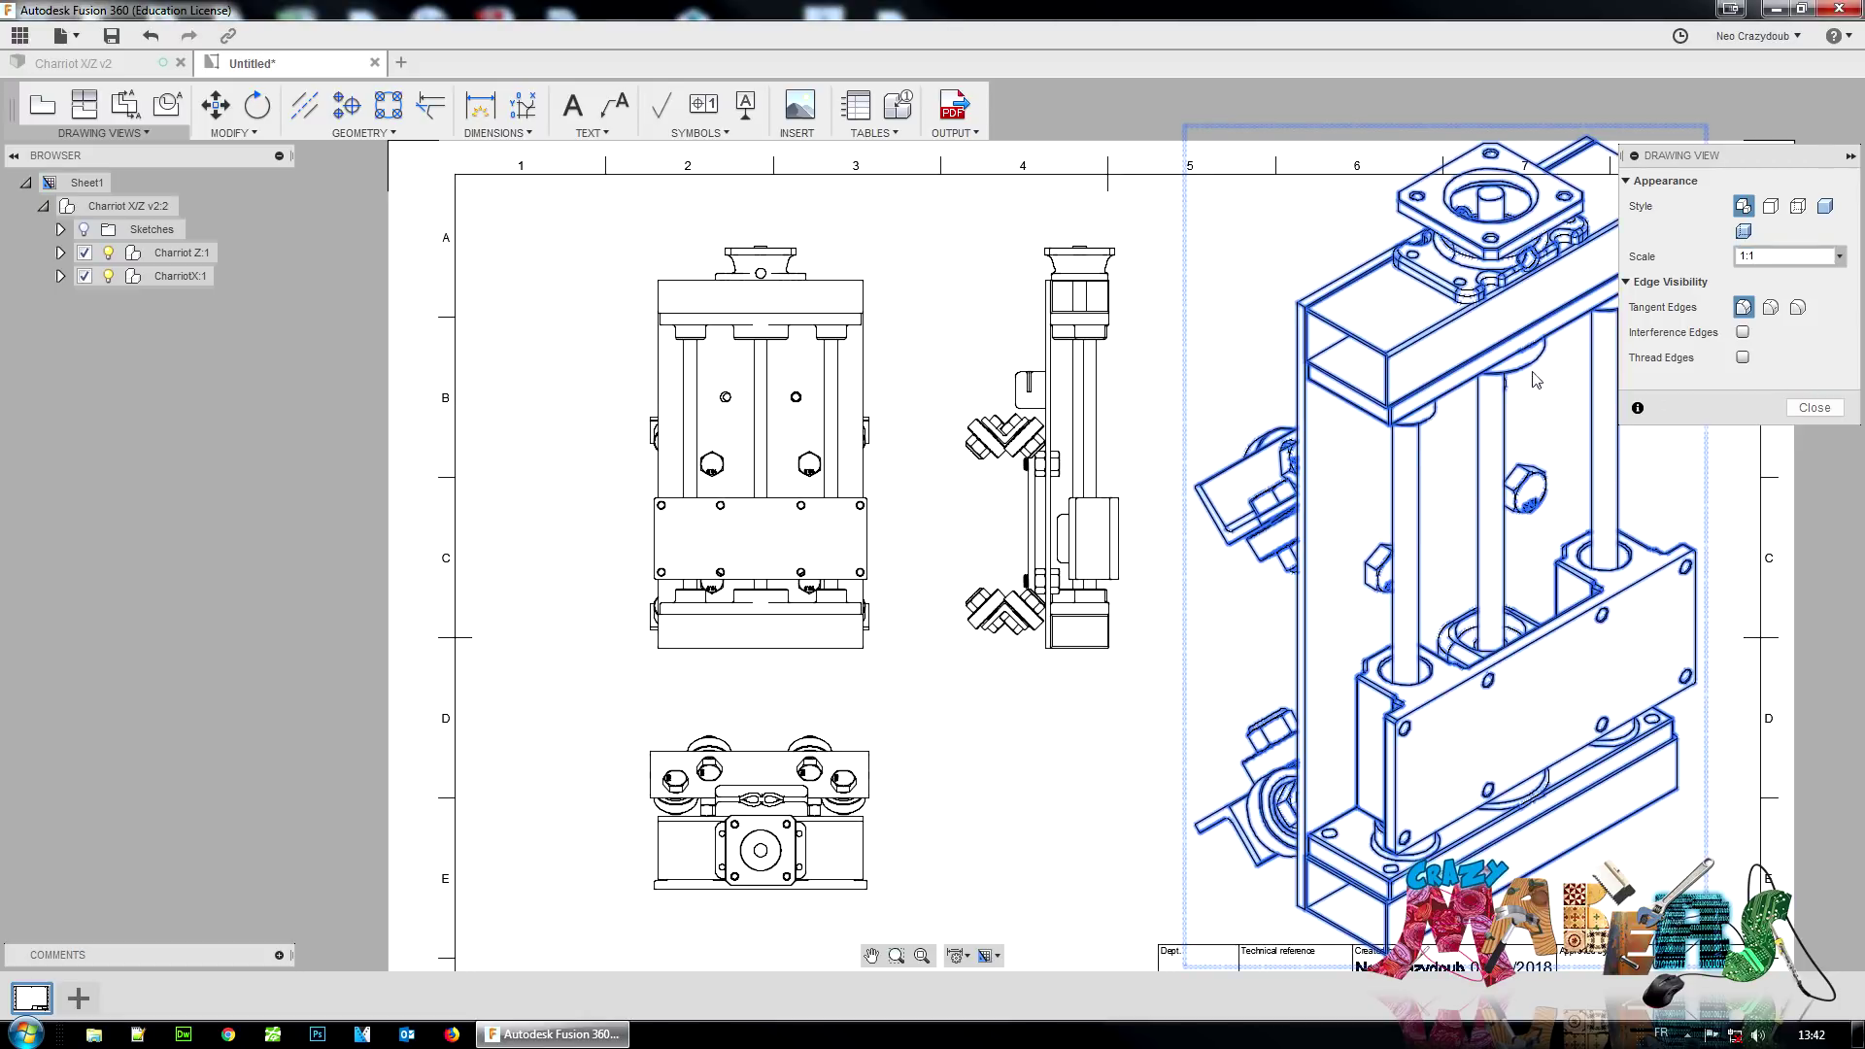
{"action": "left_click", "coordinate": [1839, 256]}
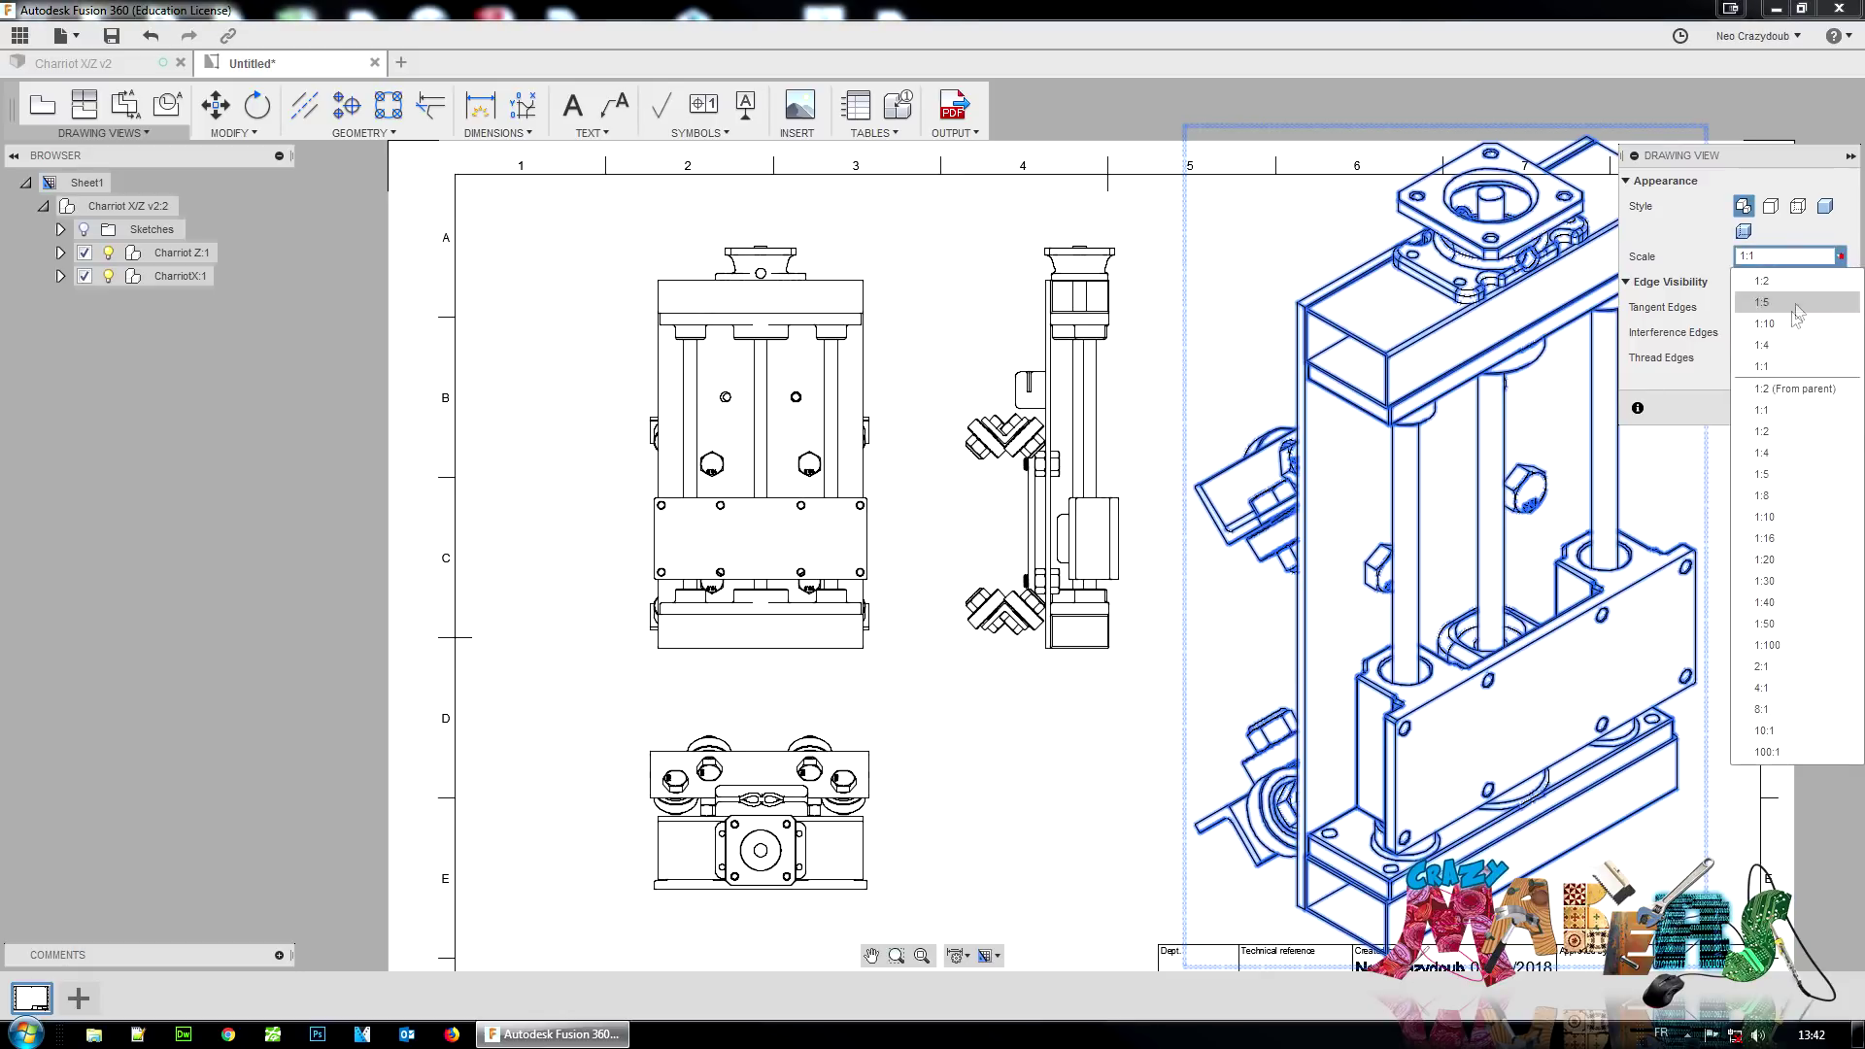
{"action": "left_click", "coordinate": [1780, 432]}
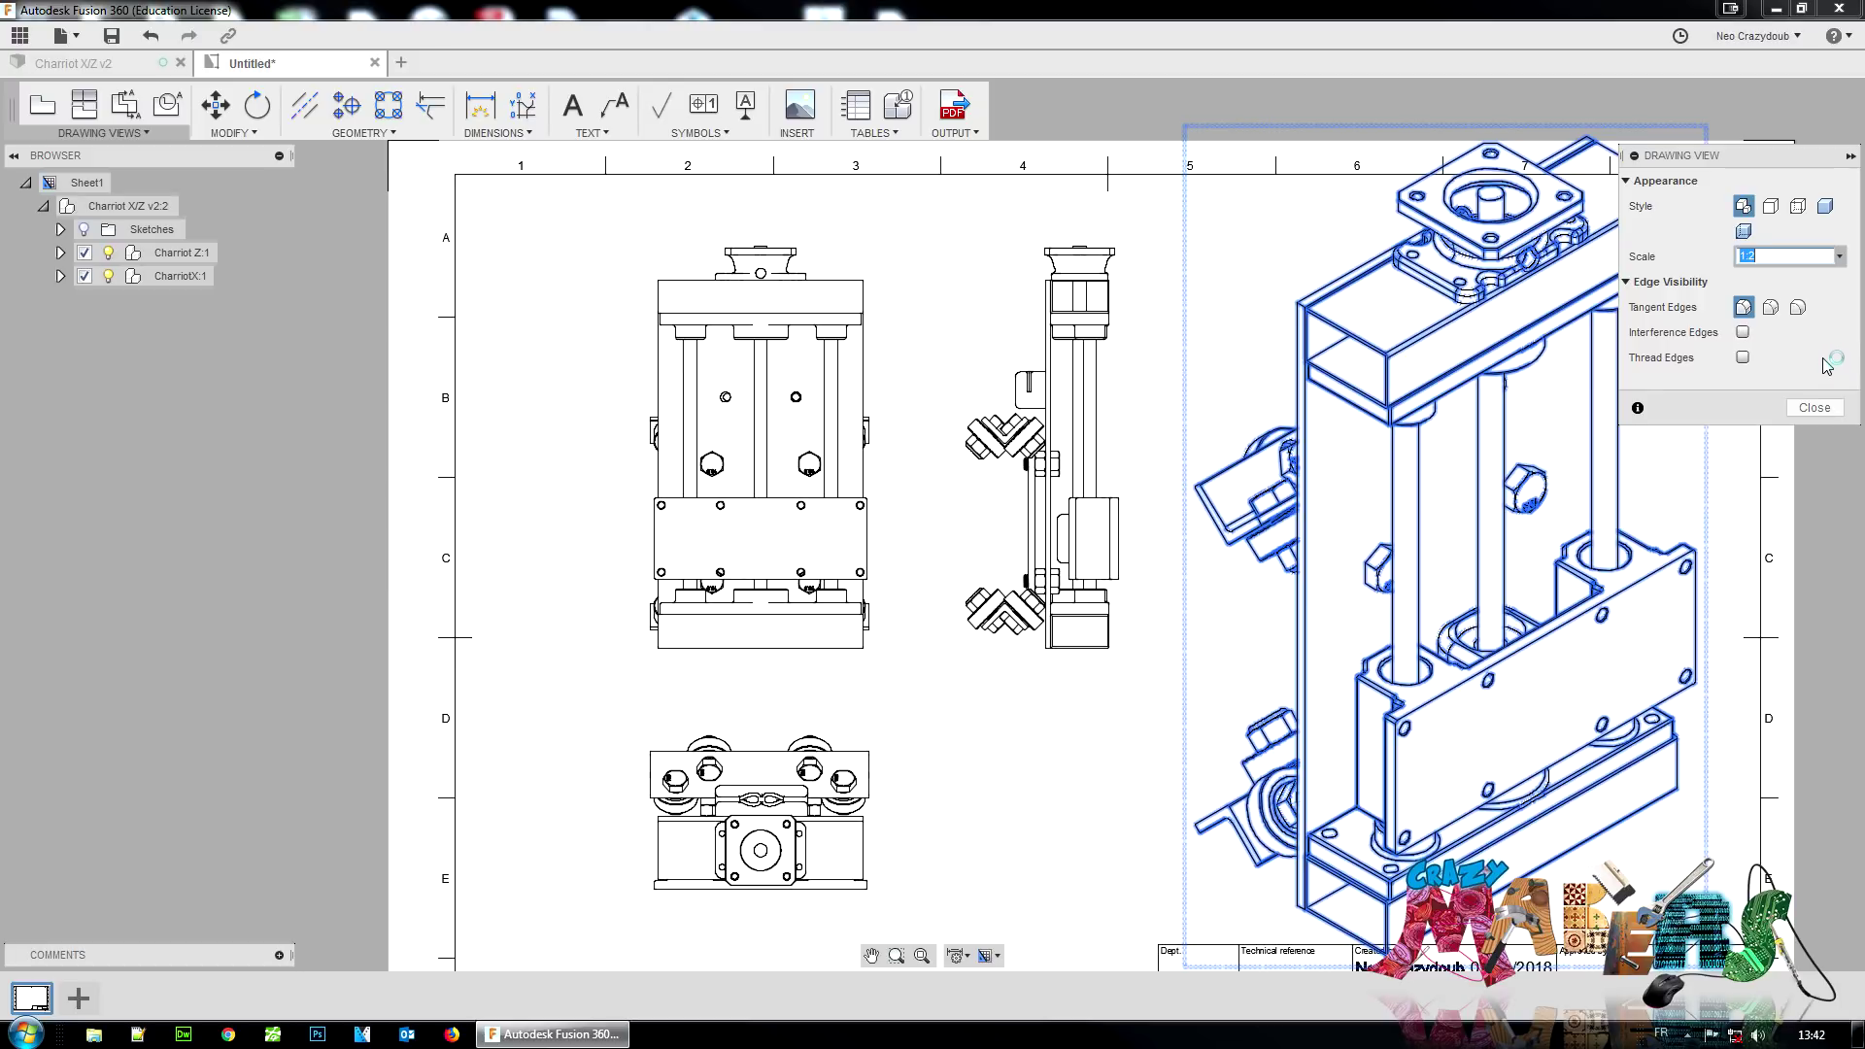
Step: Try the shaded style and the shaded style with hidden edges on the isometric view
{"action": "left_click", "coordinate": [1825, 206]}
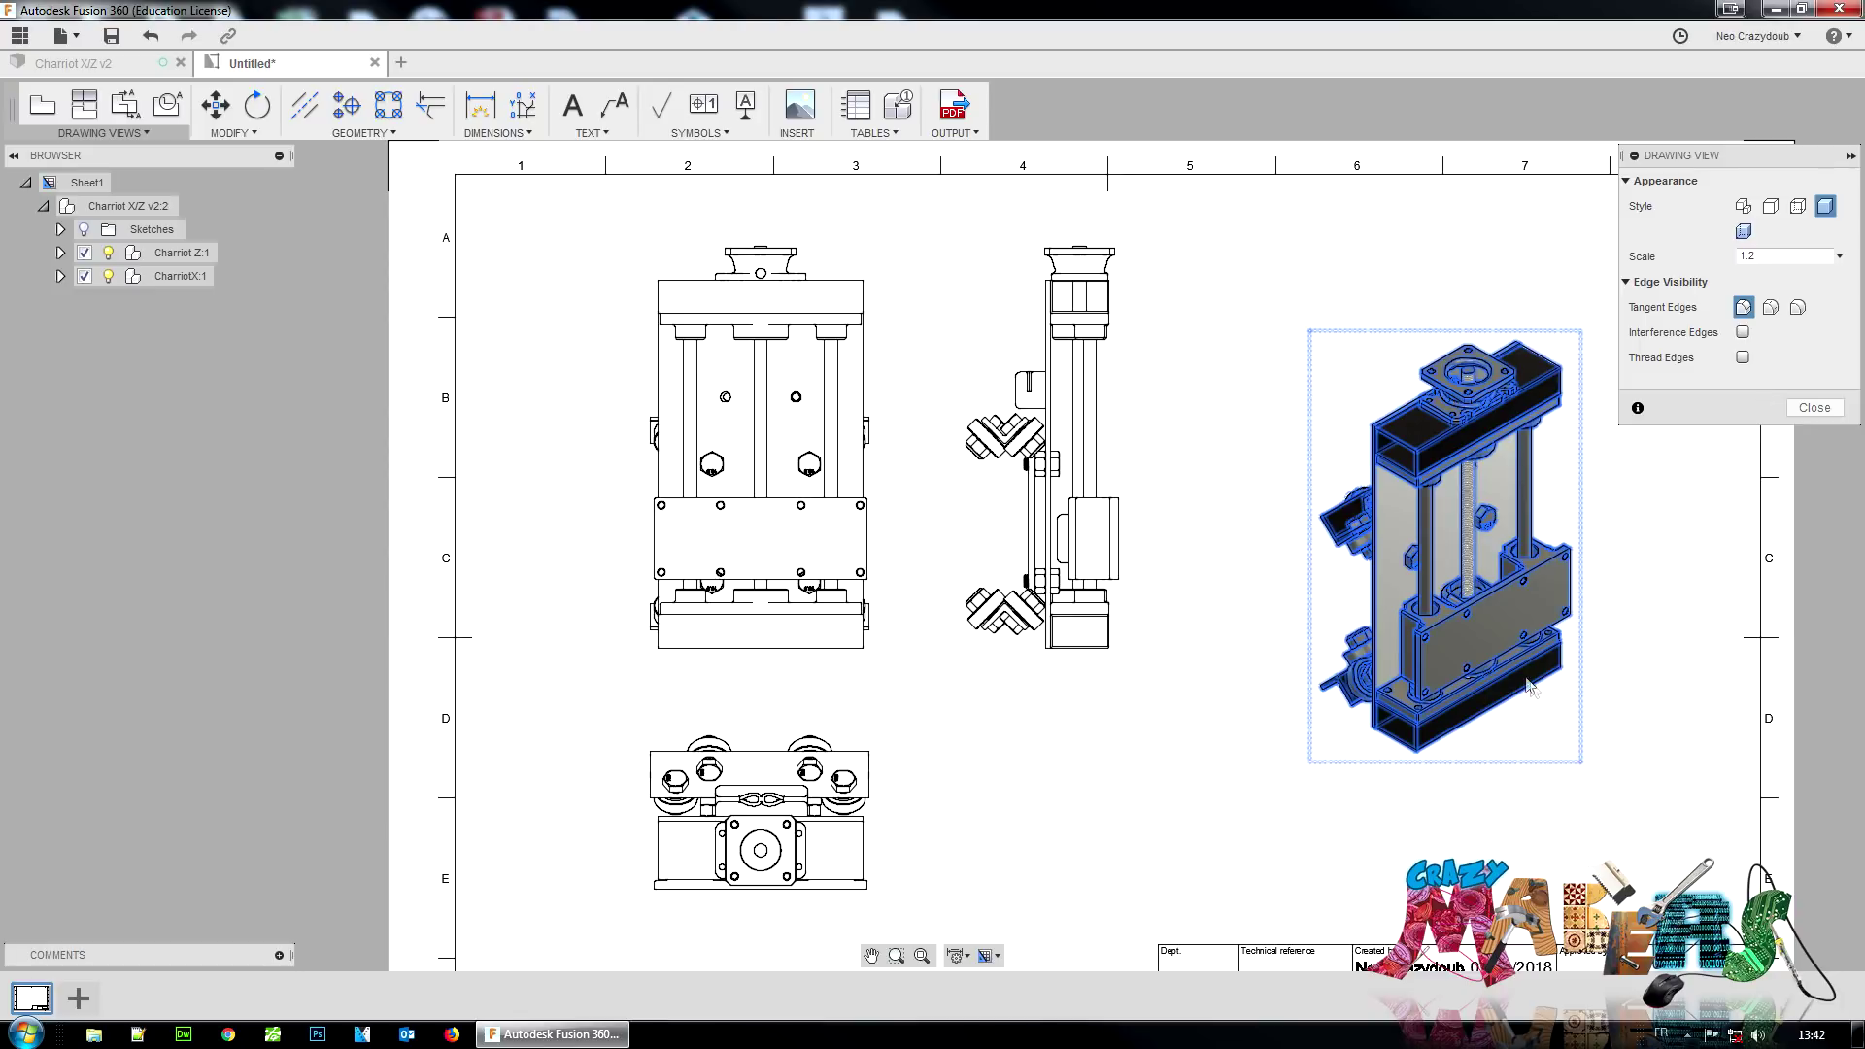
{"action": "left_click", "coordinate": [1744, 232]}
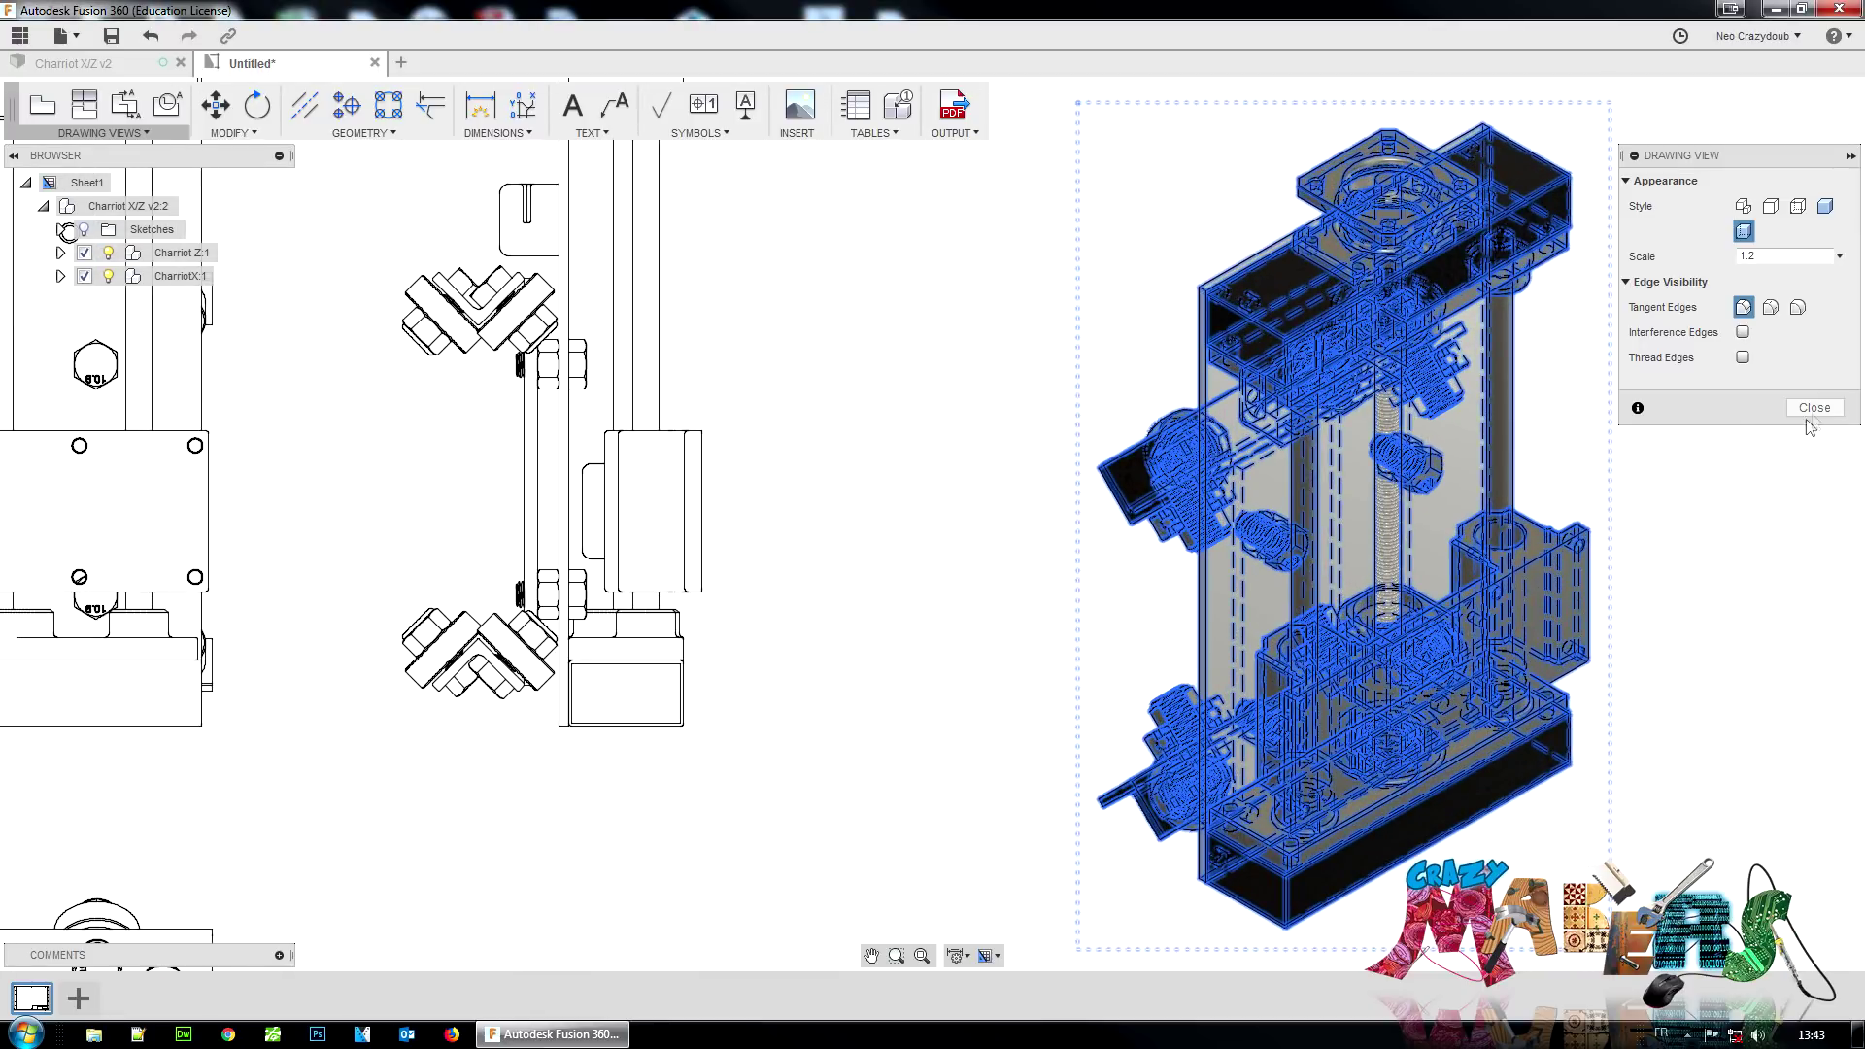
{"action": "left_click", "coordinate": [1815, 408]}
{"action": "scroll", "coordinate": [1724, 481], "scroll_direction": "down", "scroll_amount": 2}
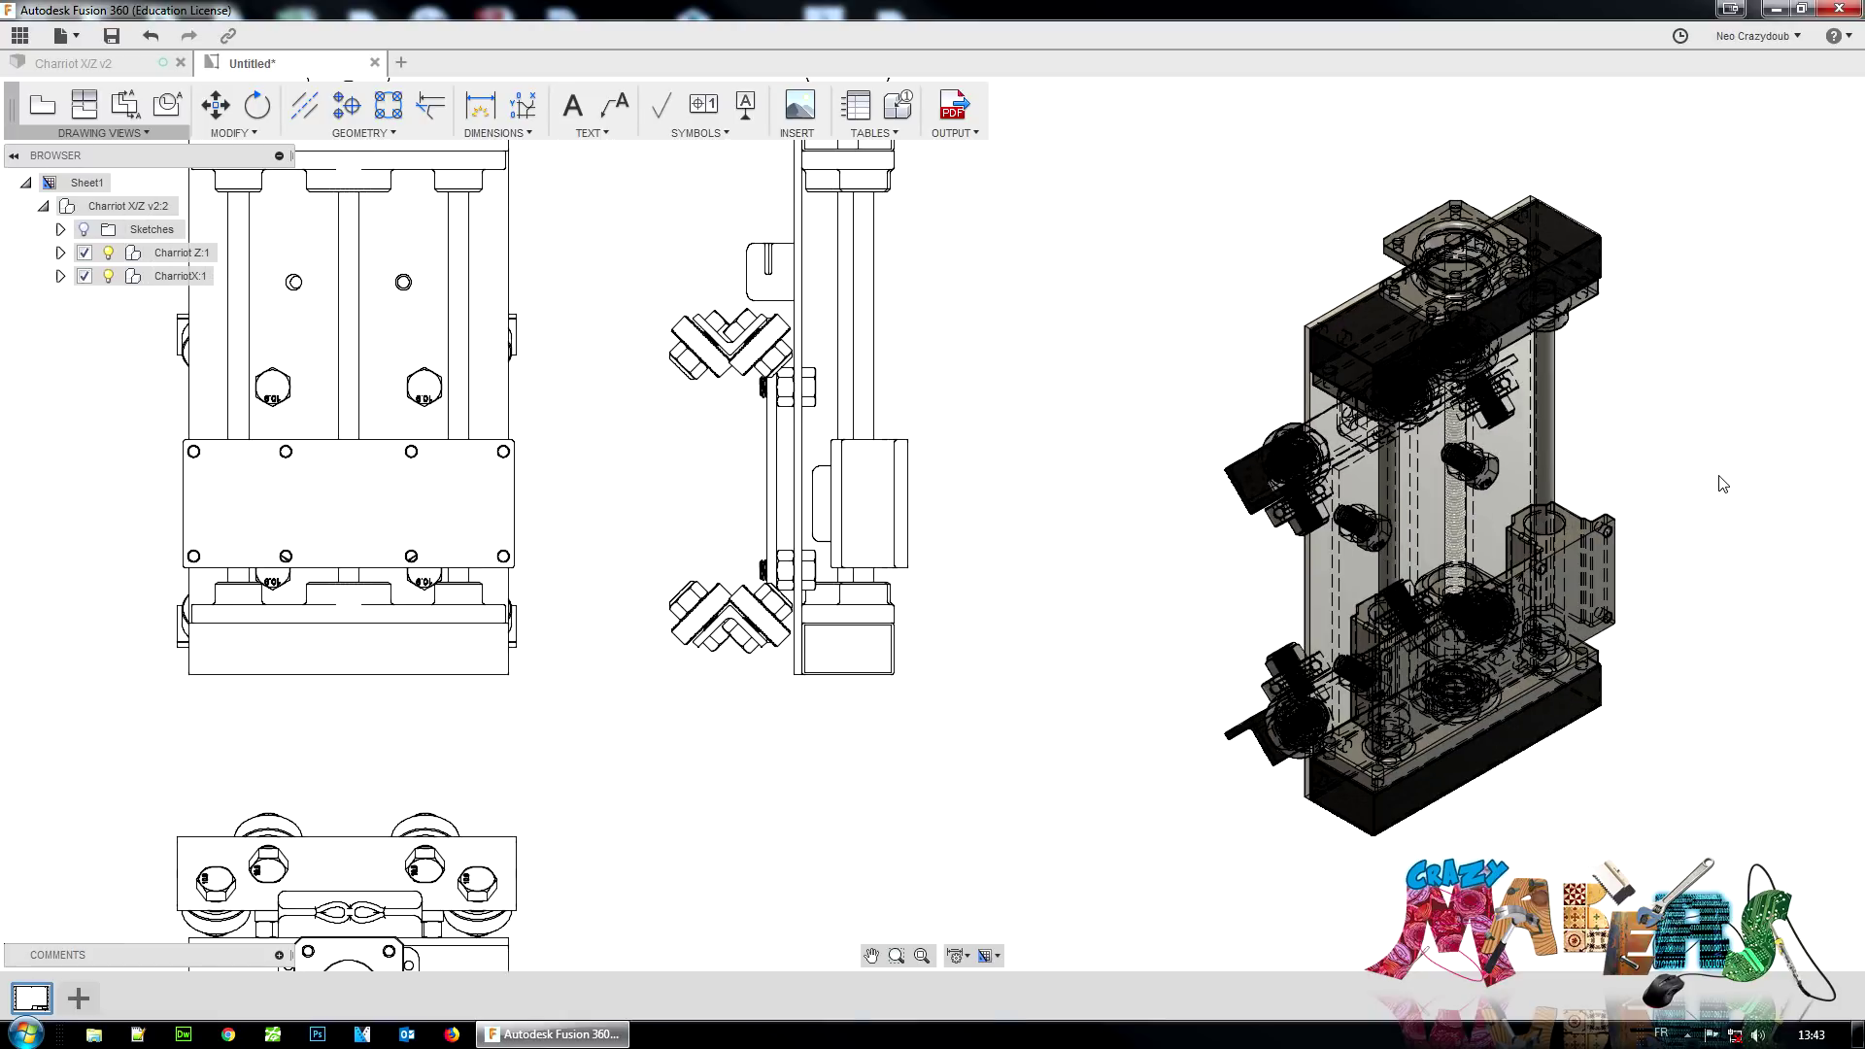
{"action": "scroll", "coordinate": [1651, 476], "scroll_direction": "down", "scroll_amount": 2}
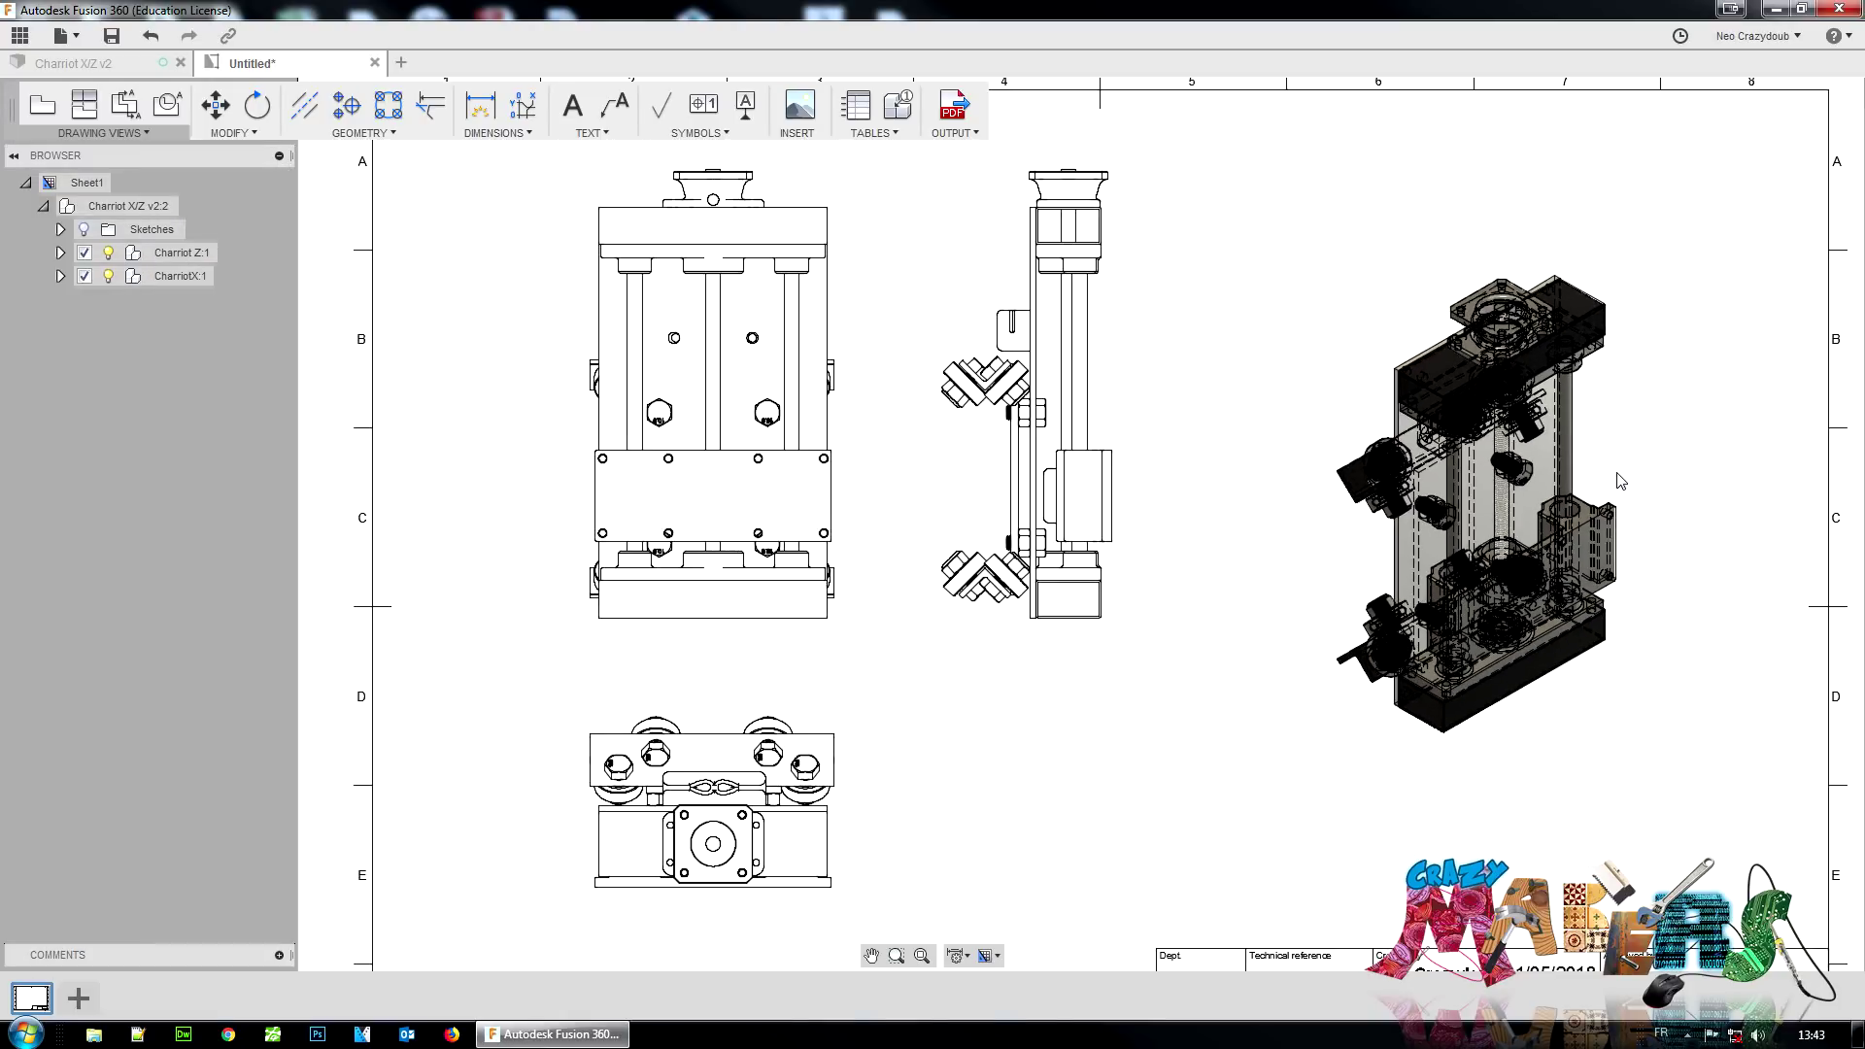
{"action": "scroll", "coordinate": [1593, 358], "scroll_direction": "up", "scroll_amount": 2}
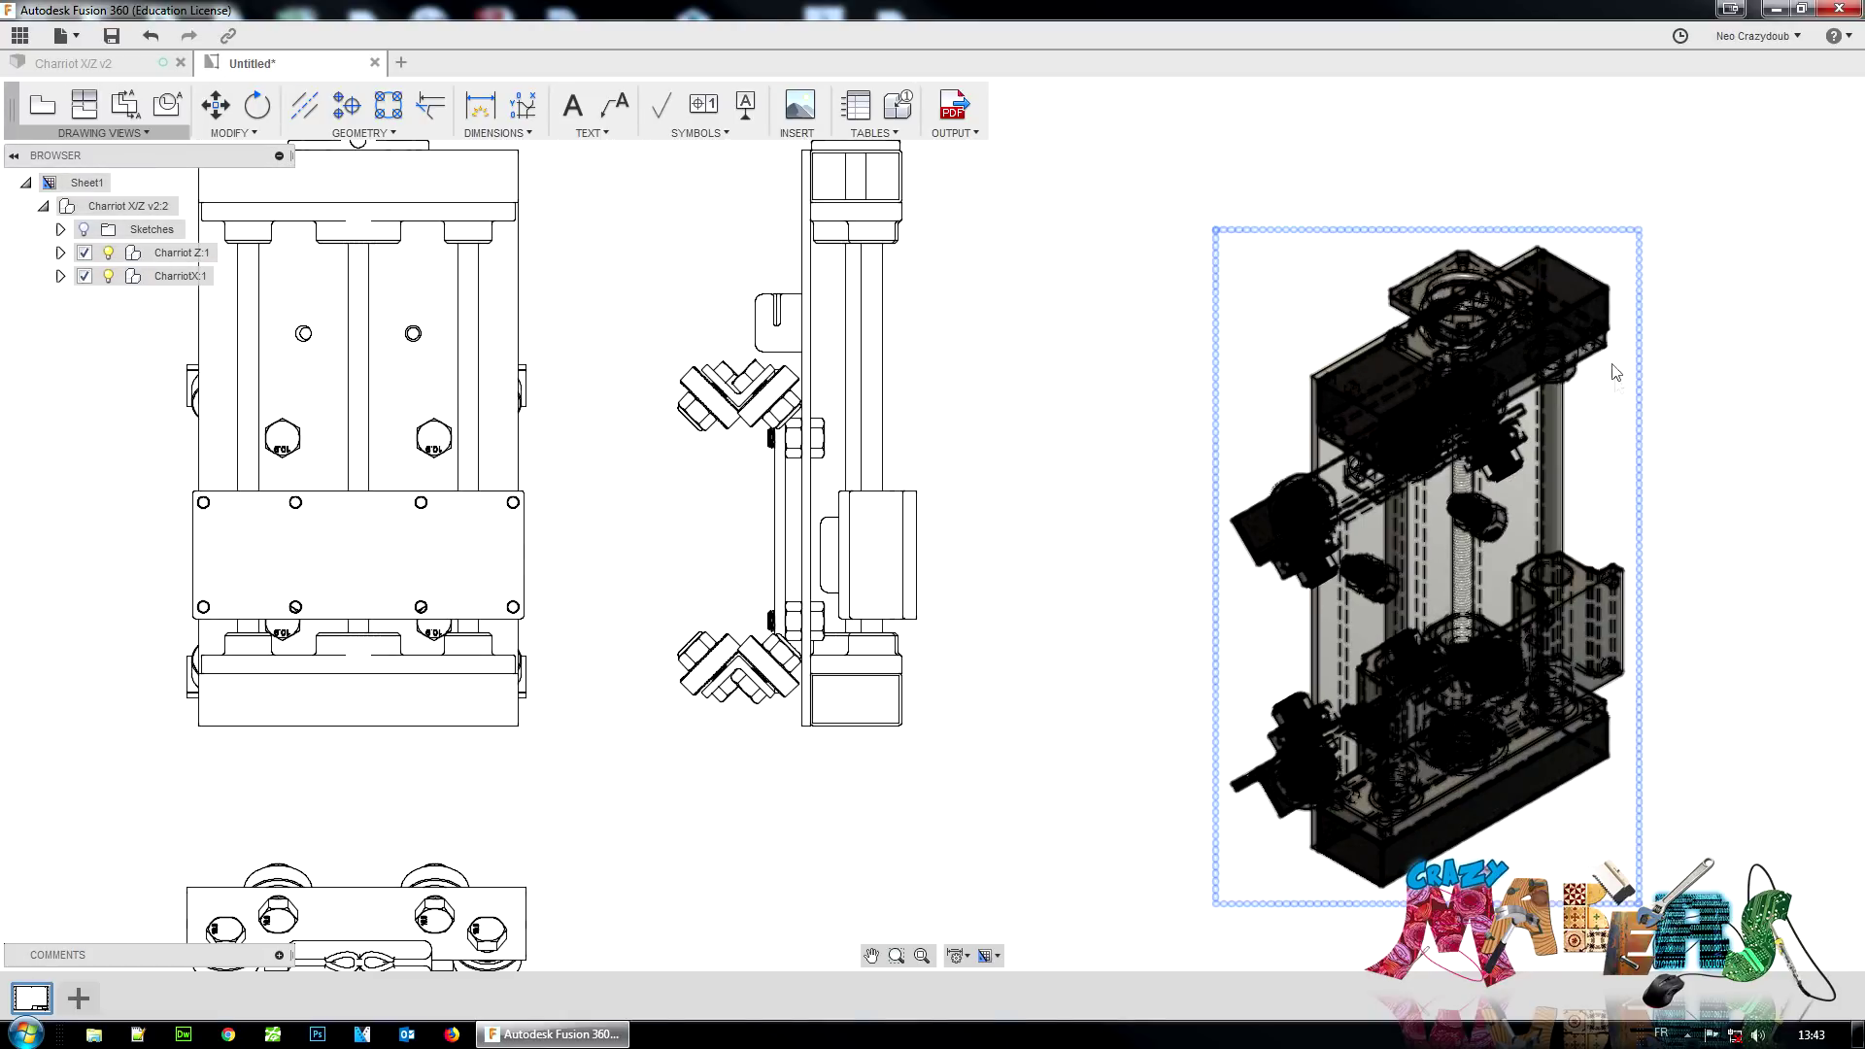
Step: Set the isometric view's style to visible edges only, without shading or hidden lines
{"action": "left_click", "coordinate": [1641, 412]}
{"action": "right_click", "coordinate": [1638, 409]}
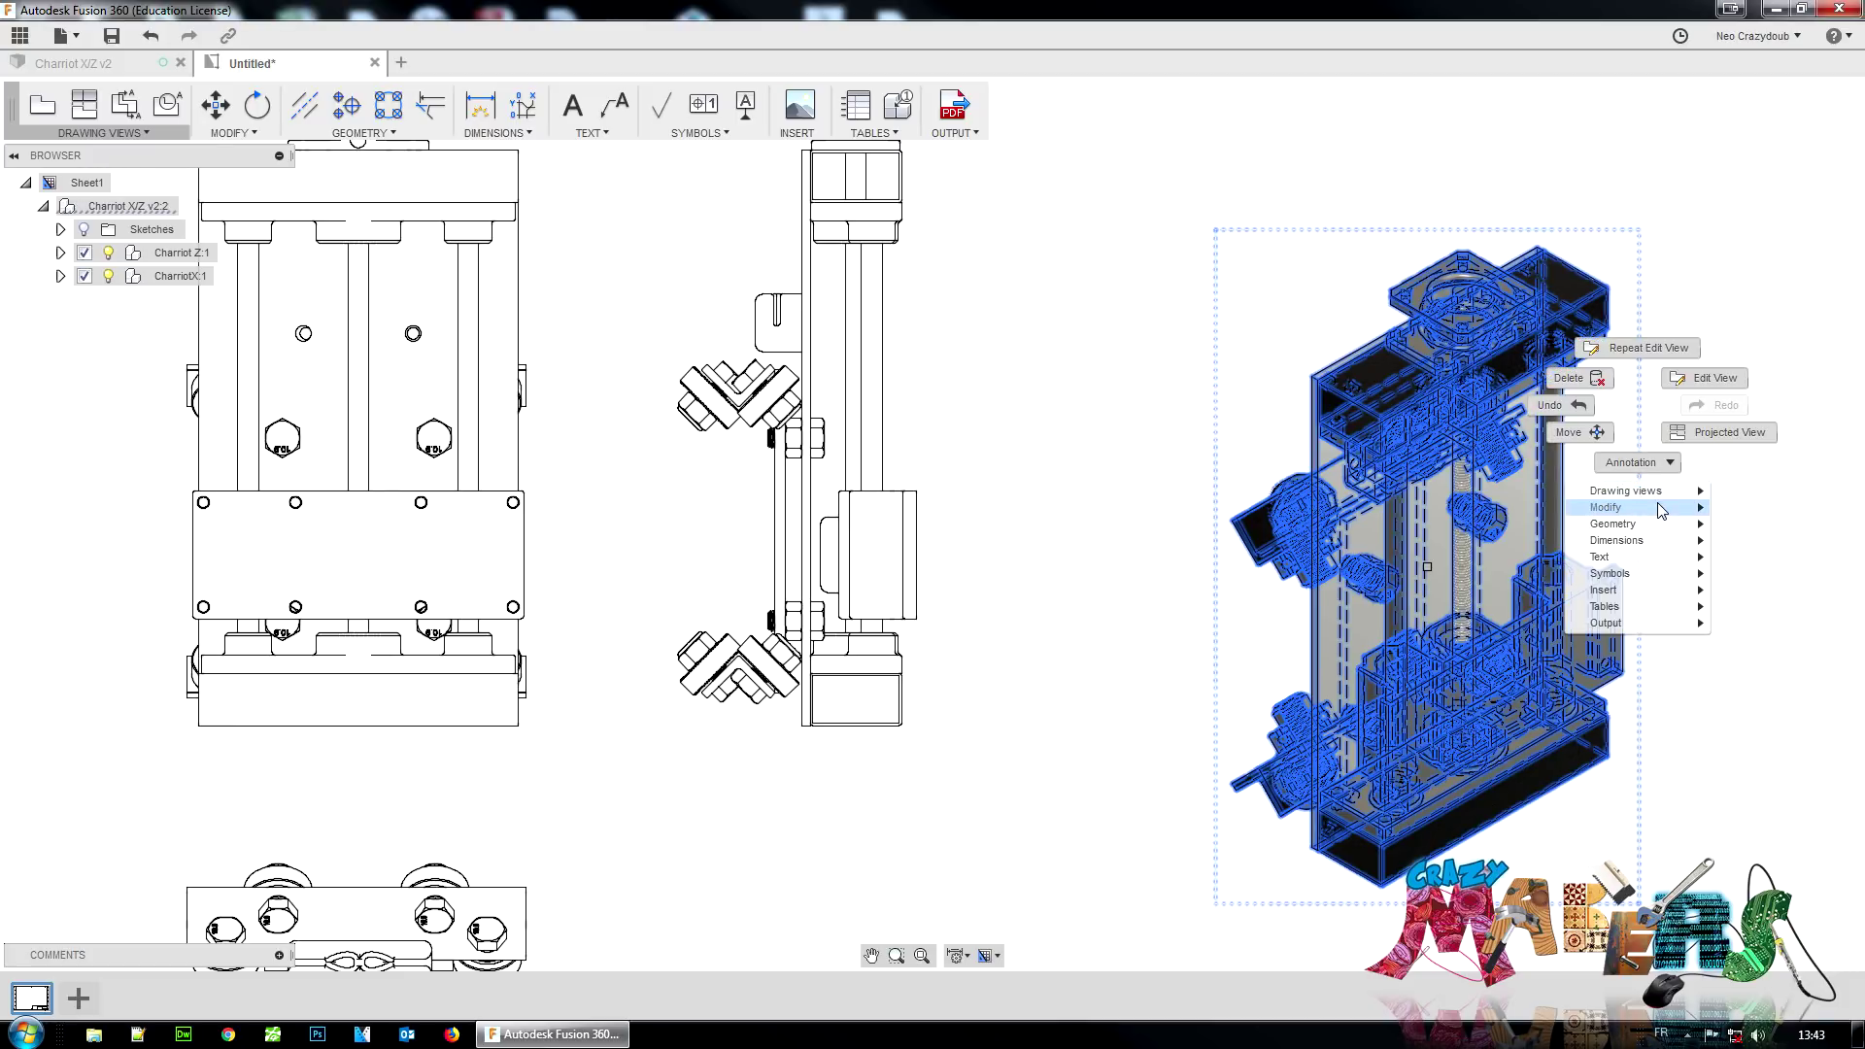
{"action": "left_click", "coordinate": [1692, 378]}
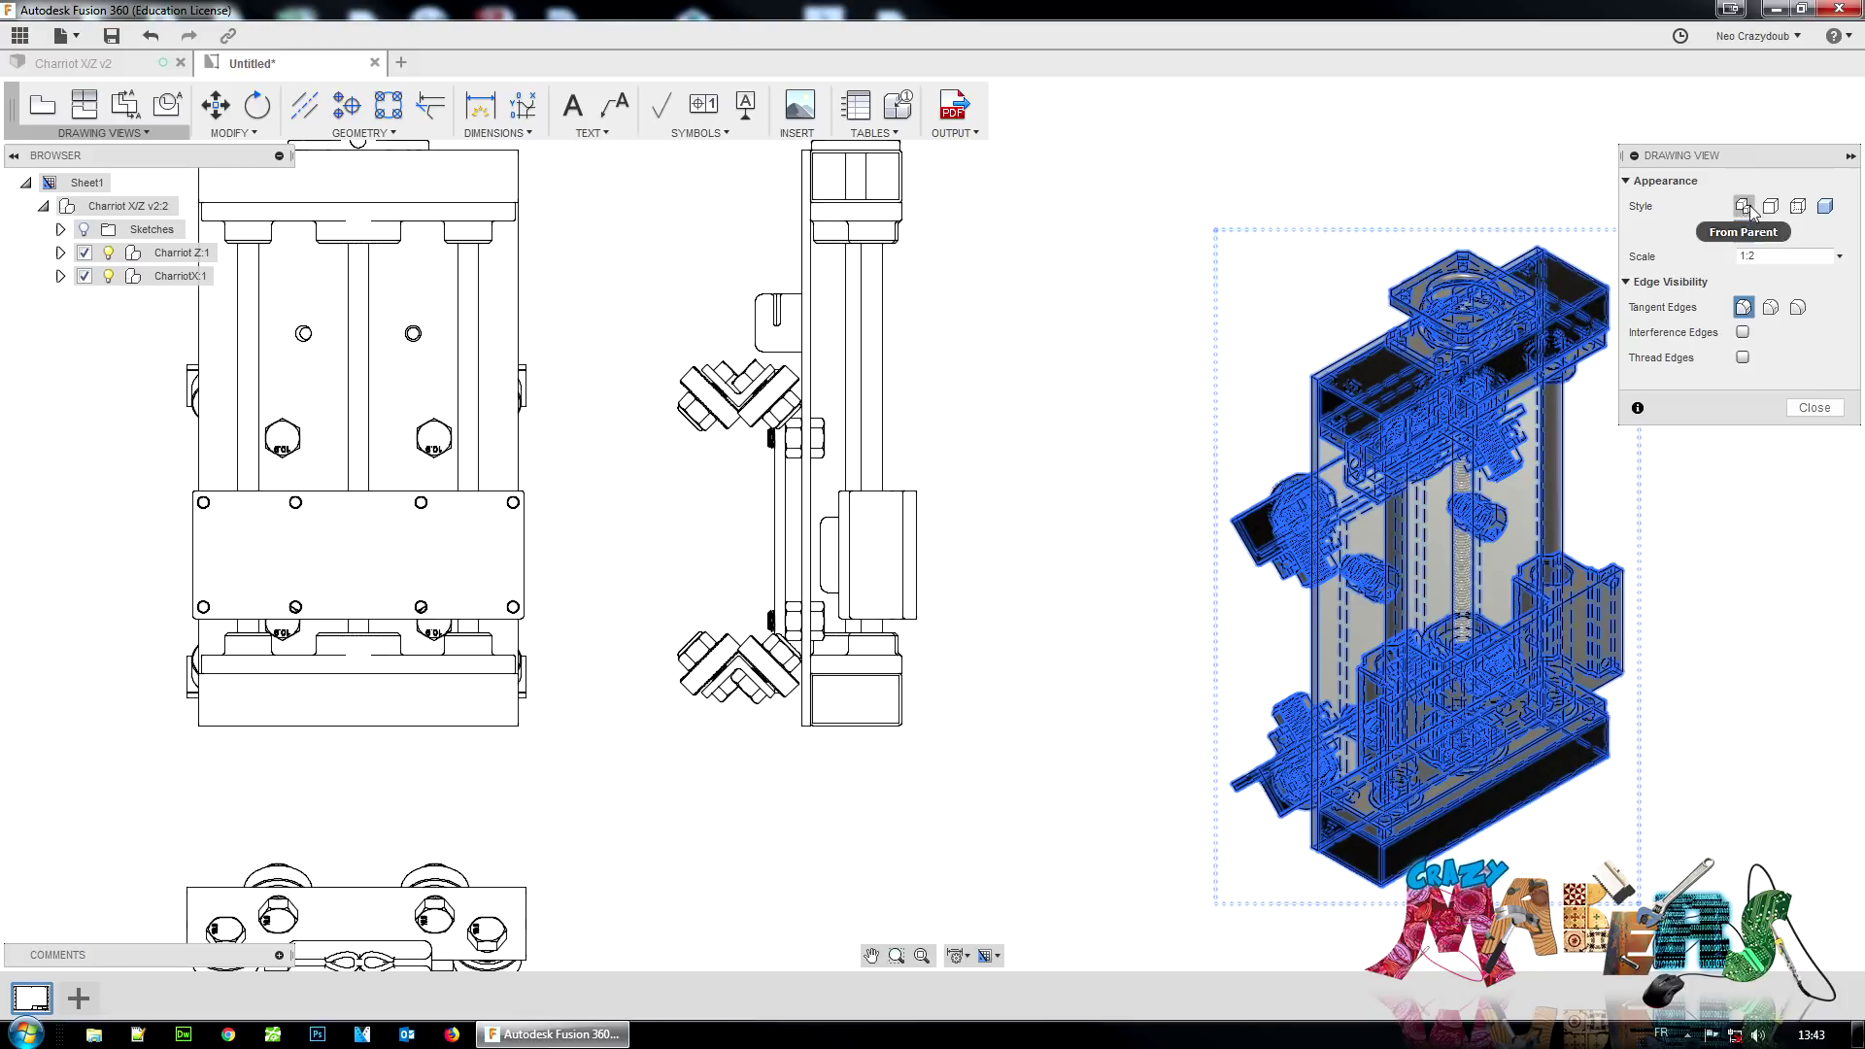
{"action": "left_click", "coordinate": [1771, 205]}
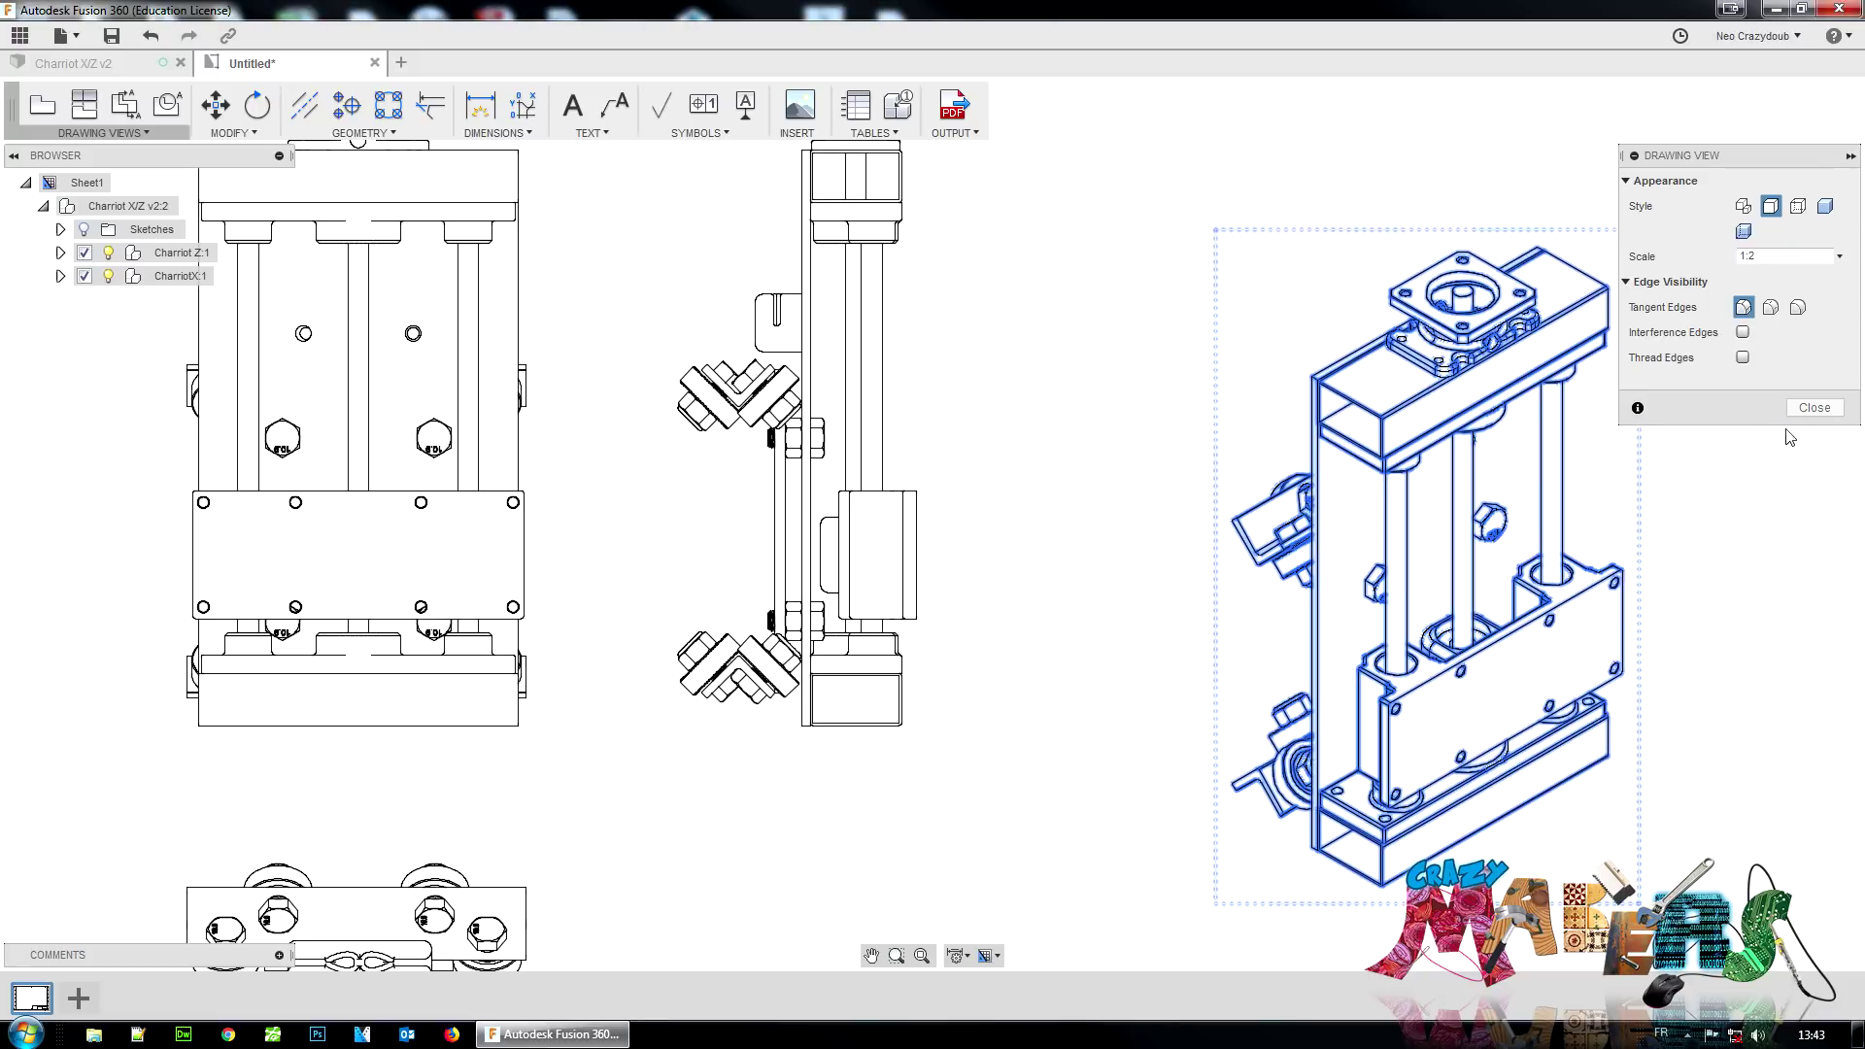
{"action": "left_click", "coordinate": [1803, 411]}
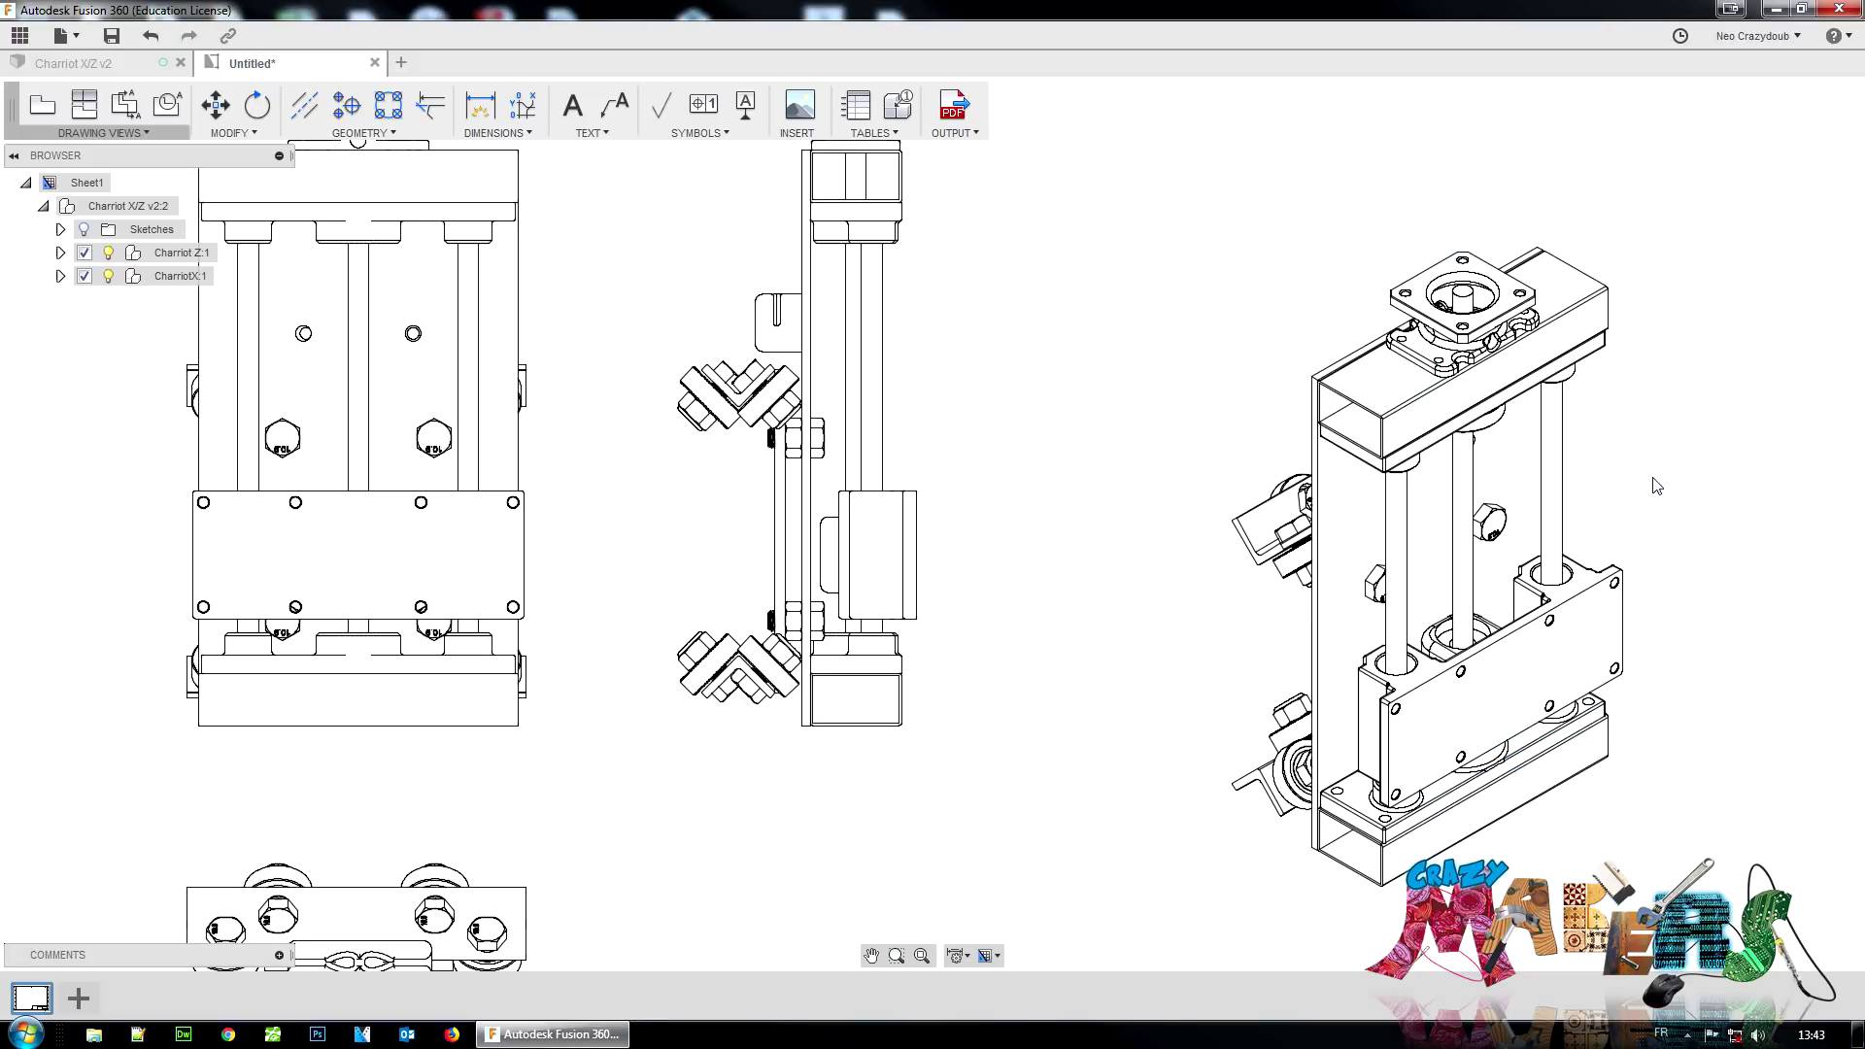
Step: Examine the arrangement of the four views on the sheet and the line work of the base and side views
{"action": "scroll", "coordinate": [1671, 496], "scroll_direction": "down", "scroll_amount": 3}
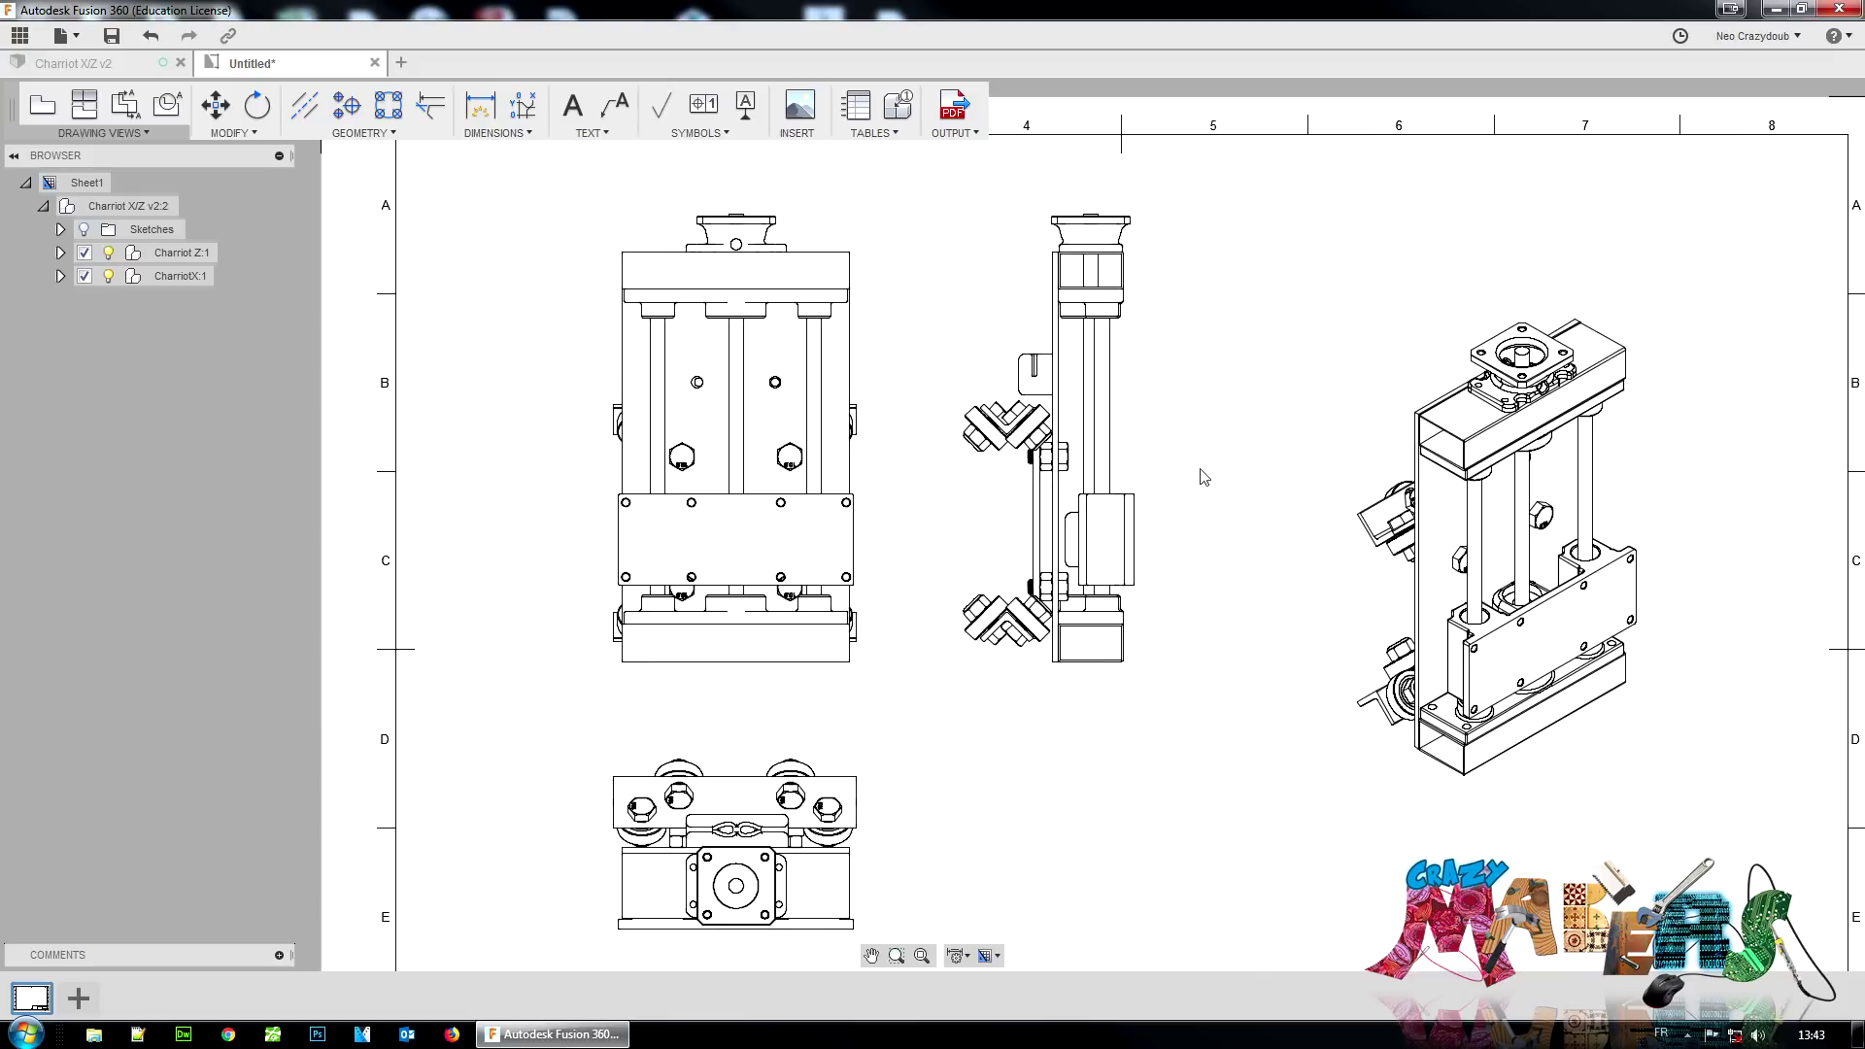
{"action": "mouse_move", "coordinate": [1203, 474]}
{"action": "middle_mouse_down"}
{"action": "mouse_move", "coordinate": [1405, 364]}
{"action": "mouse_move", "coordinate": [1373, 466]}
{"action": "mouse_move", "coordinate": [1321, 524]}
{"action": "middle_mouse_up"}
{"action": "scroll", "coordinate": [1429, 417], "scroll_direction": "down", "scroll_amount": 2}
{"action": "scroll", "coordinate": [1430, 418], "scroll_direction": "down", "scroll_amount": 1}
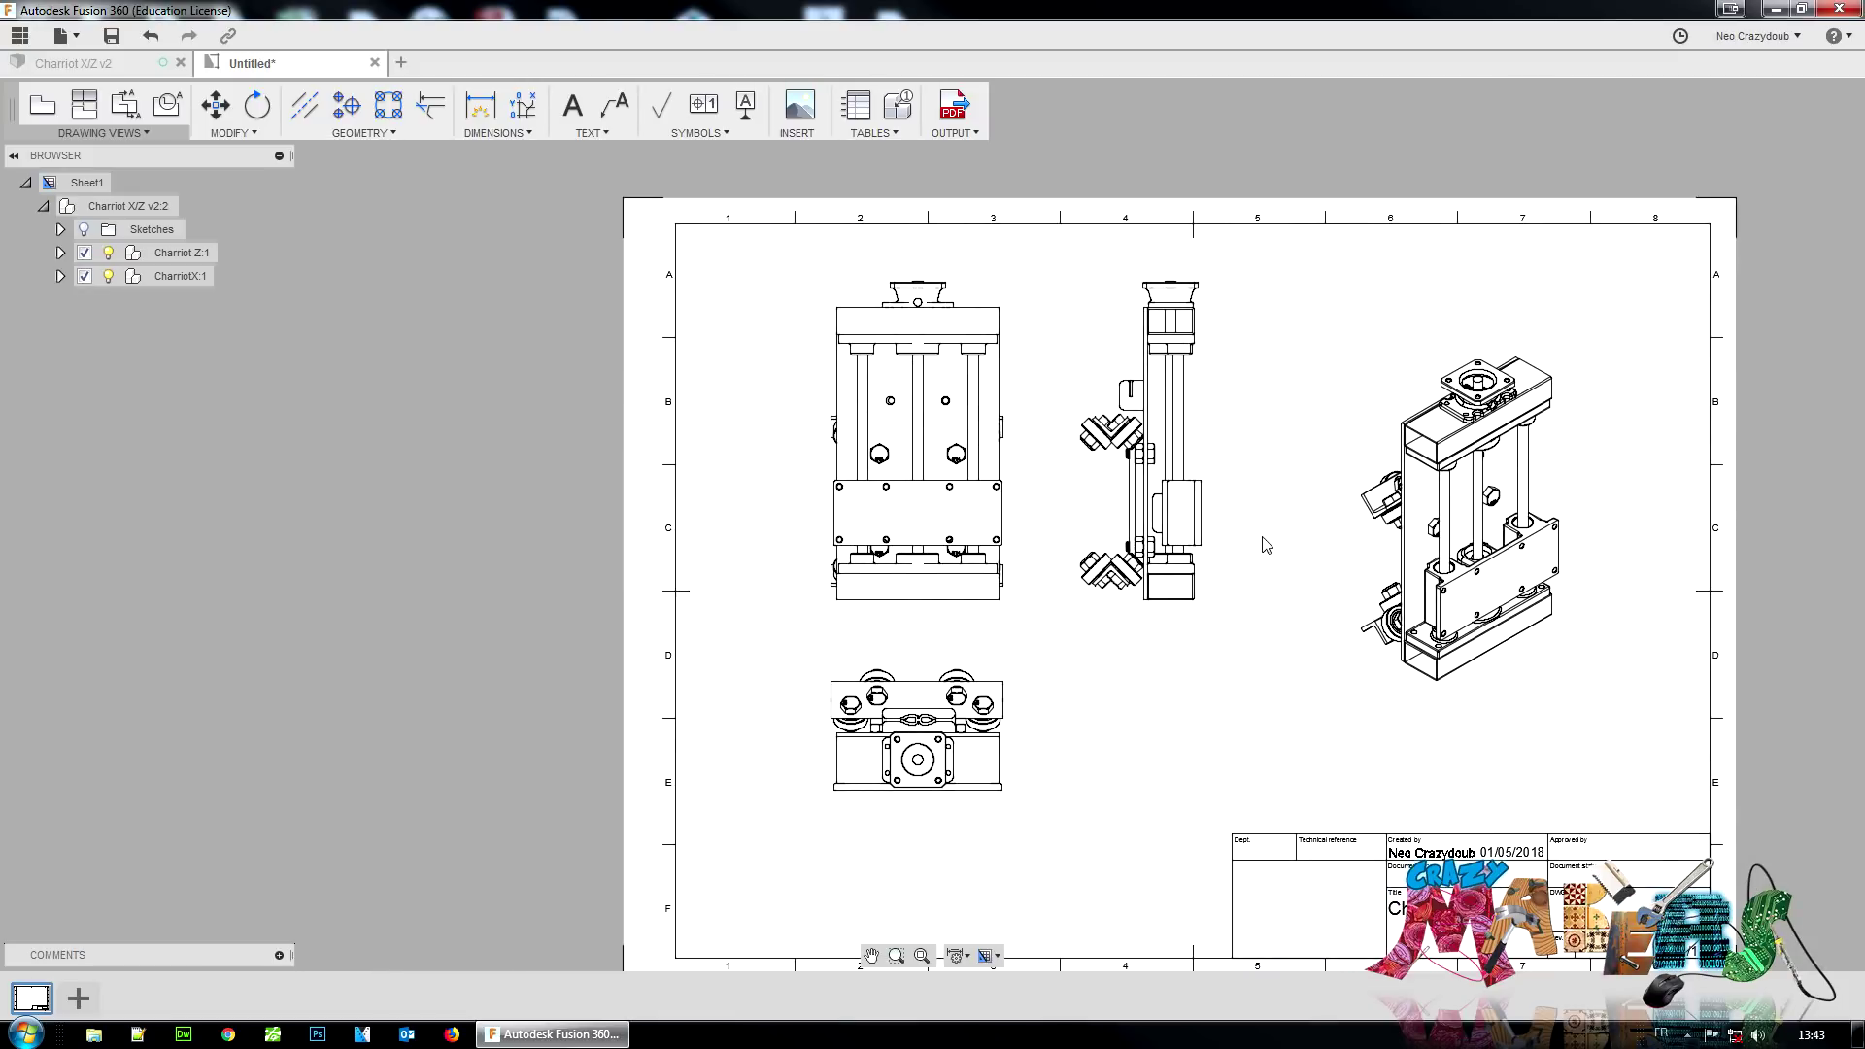
{"action": "left_click_drag", "start_coordinate": [1235, 599], "coordinate": [1152, 618]}
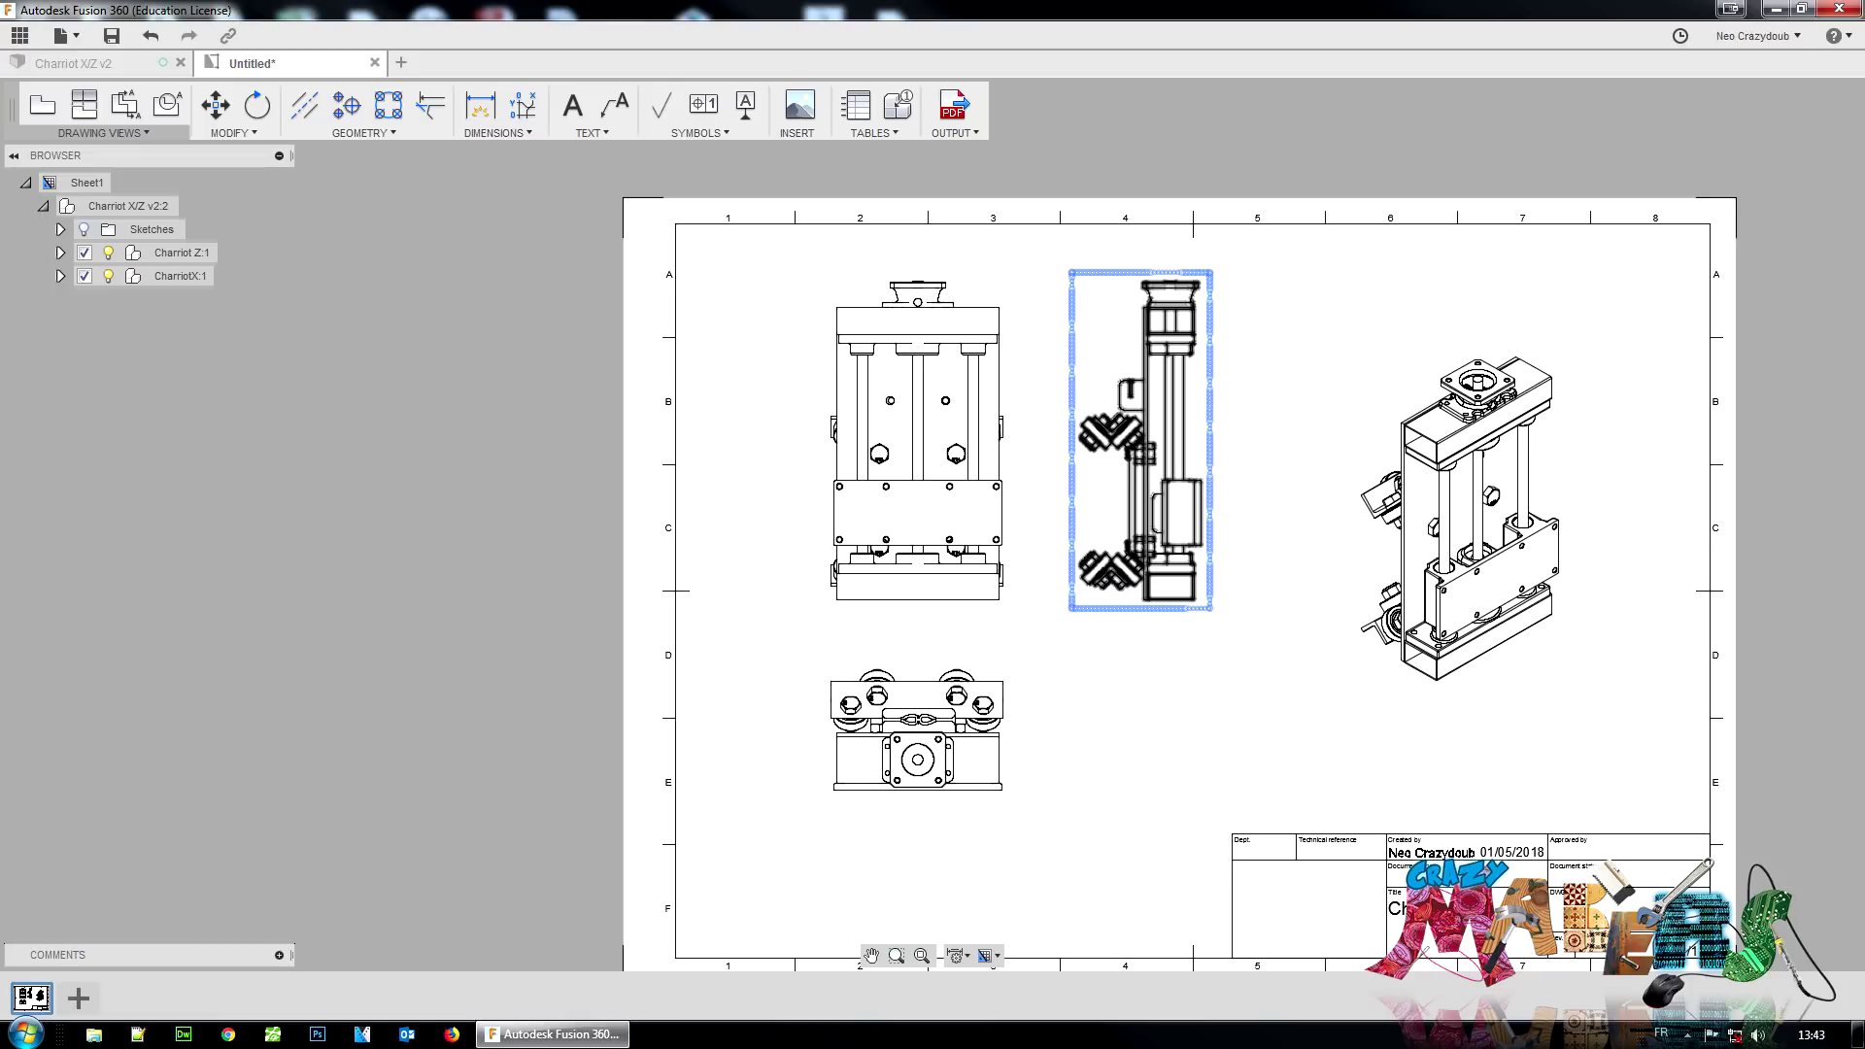
{"action": "left_click", "coordinate": [1312, 313]}
{"action": "scroll", "coordinate": [886, 507], "scroll_direction": "up", "scroll_amount": 2}
{"action": "scroll", "coordinate": [1095, 496], "scroll_direction": "up", "scroll_amount": 2}
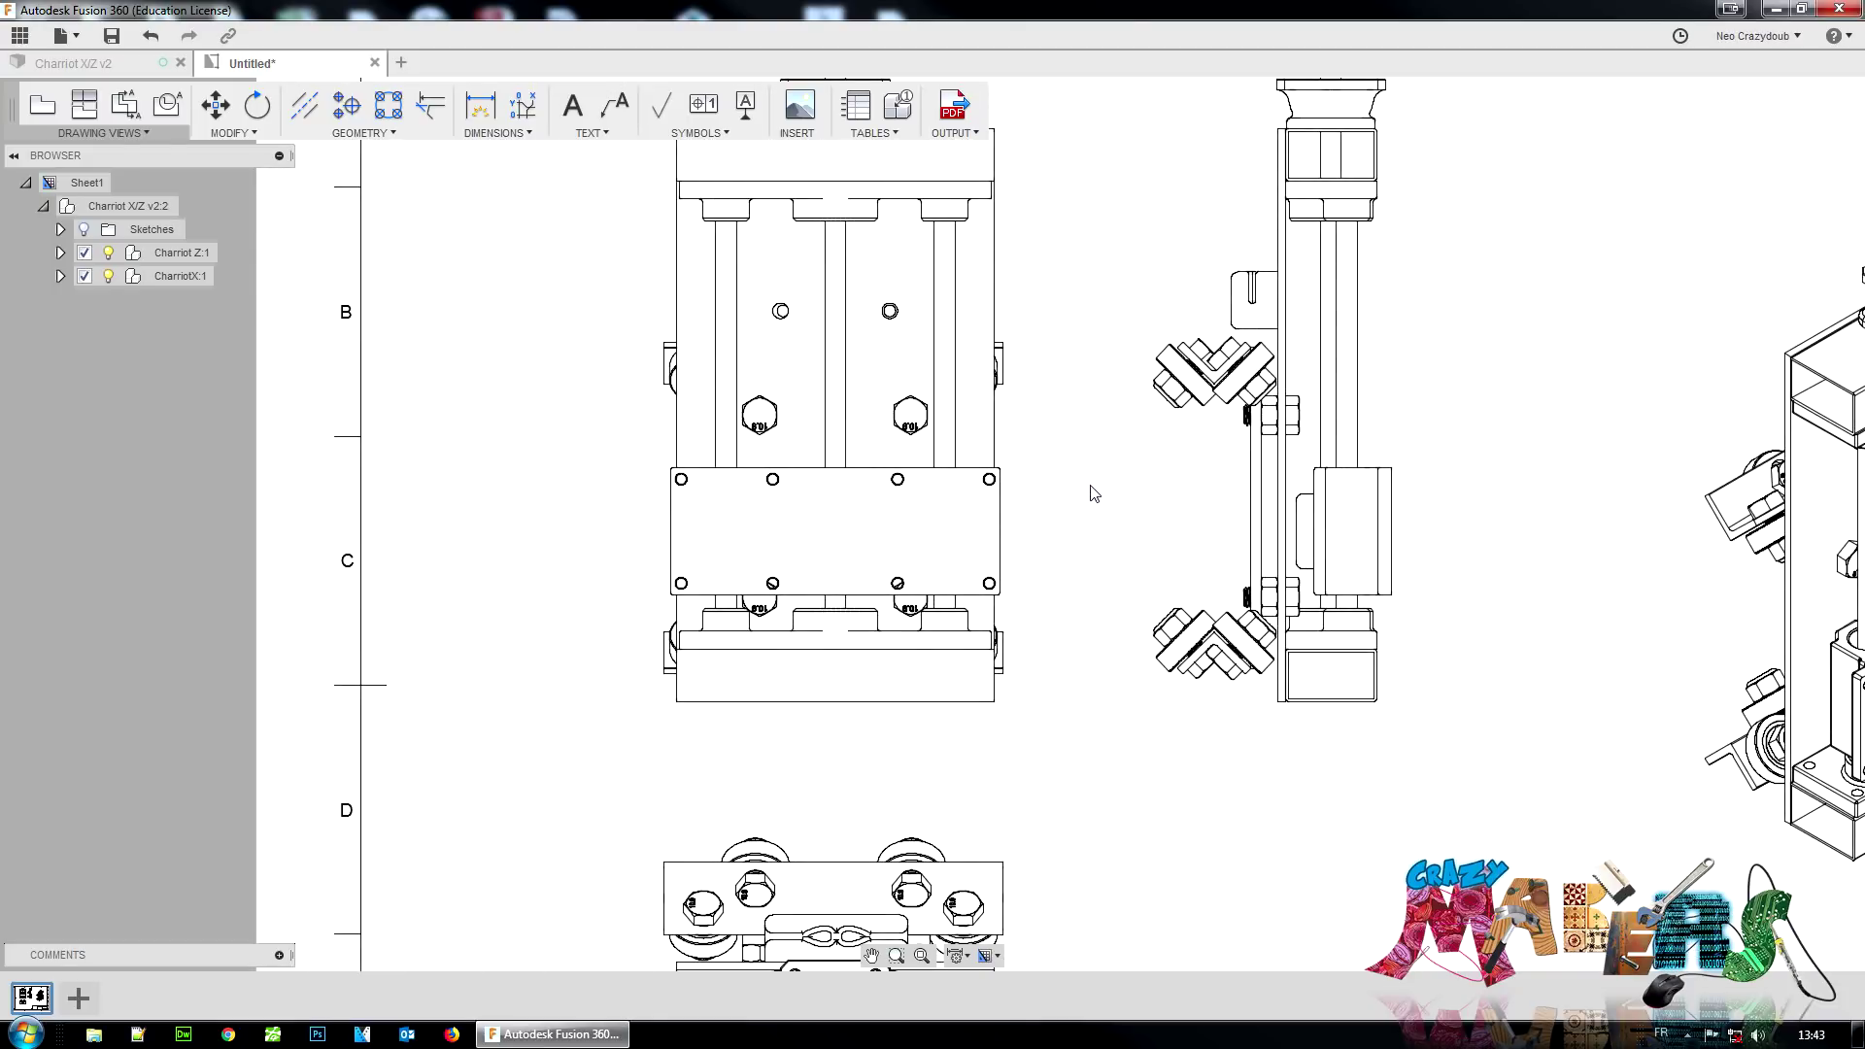
{"action": "scroll", "coordinate": [1092, 493], "scroll_direction": "down", "scroll_amount": 1}
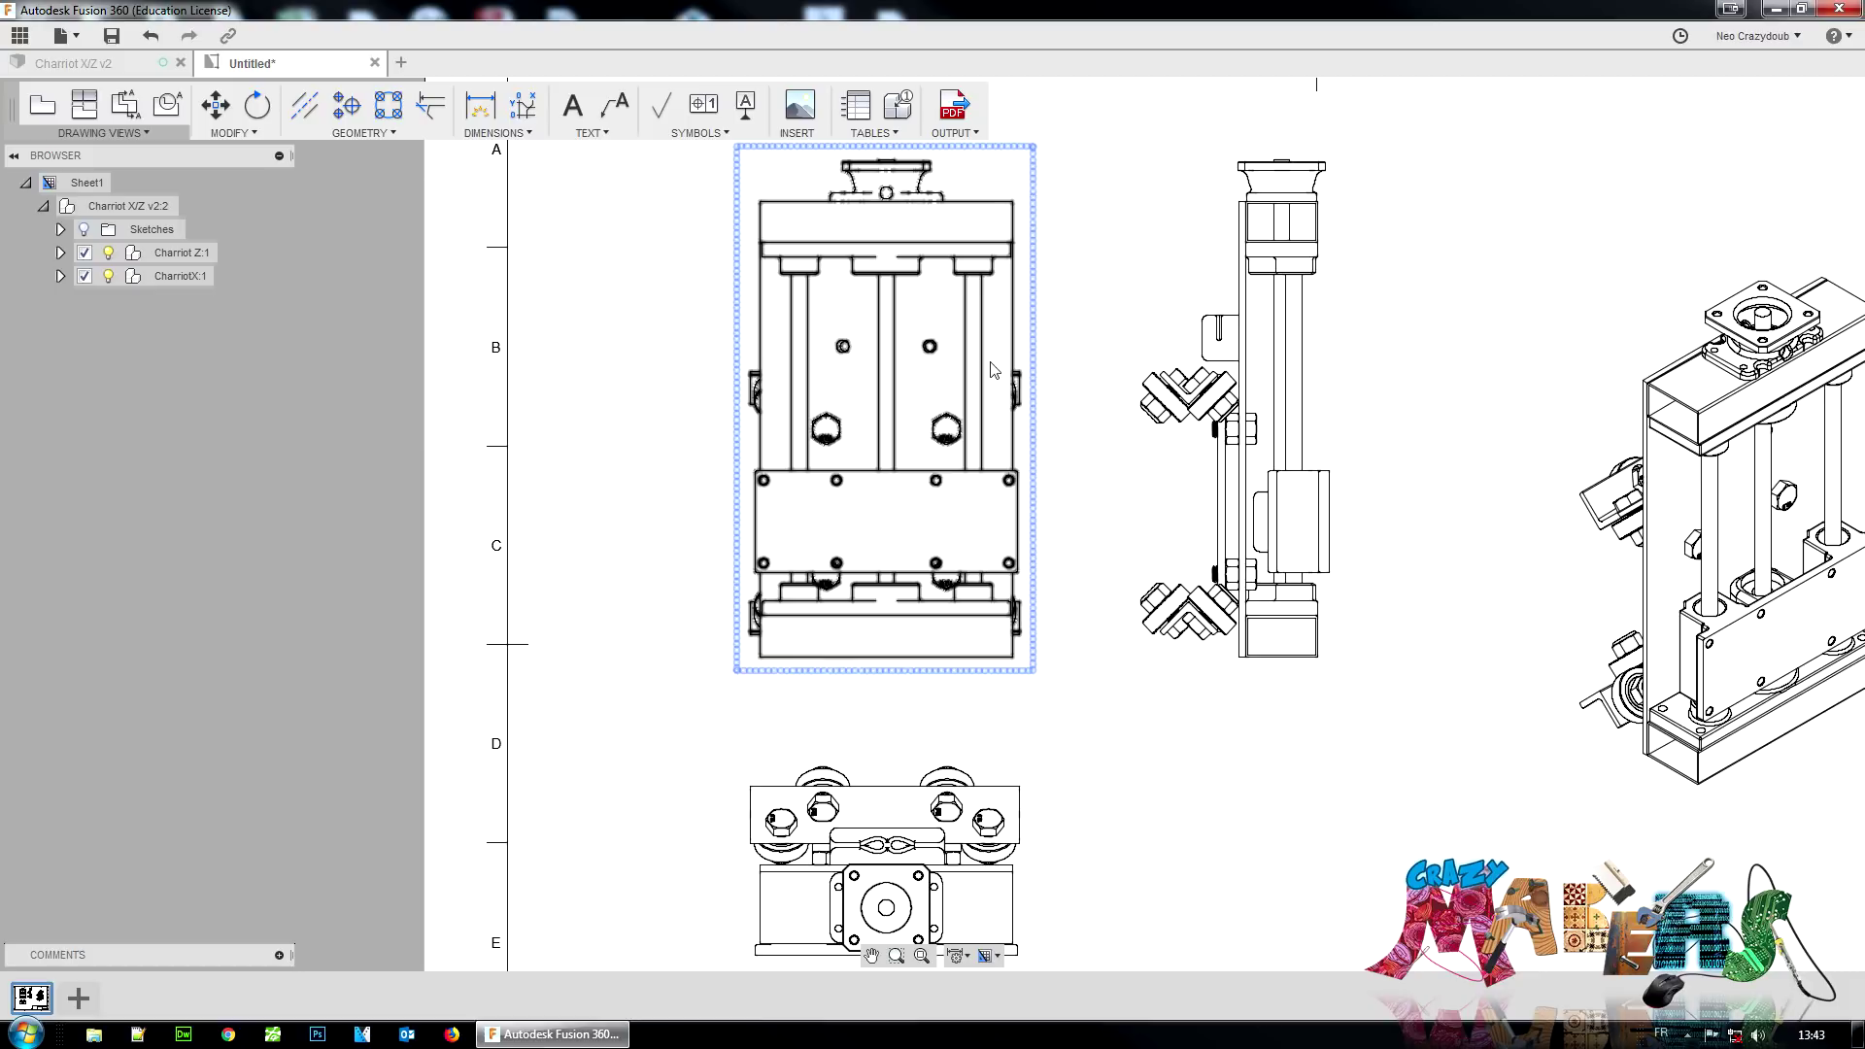
{"action": "middle_click_drag", "start_coordinate": [1116, 263], "coordinate": [1110, 389]}
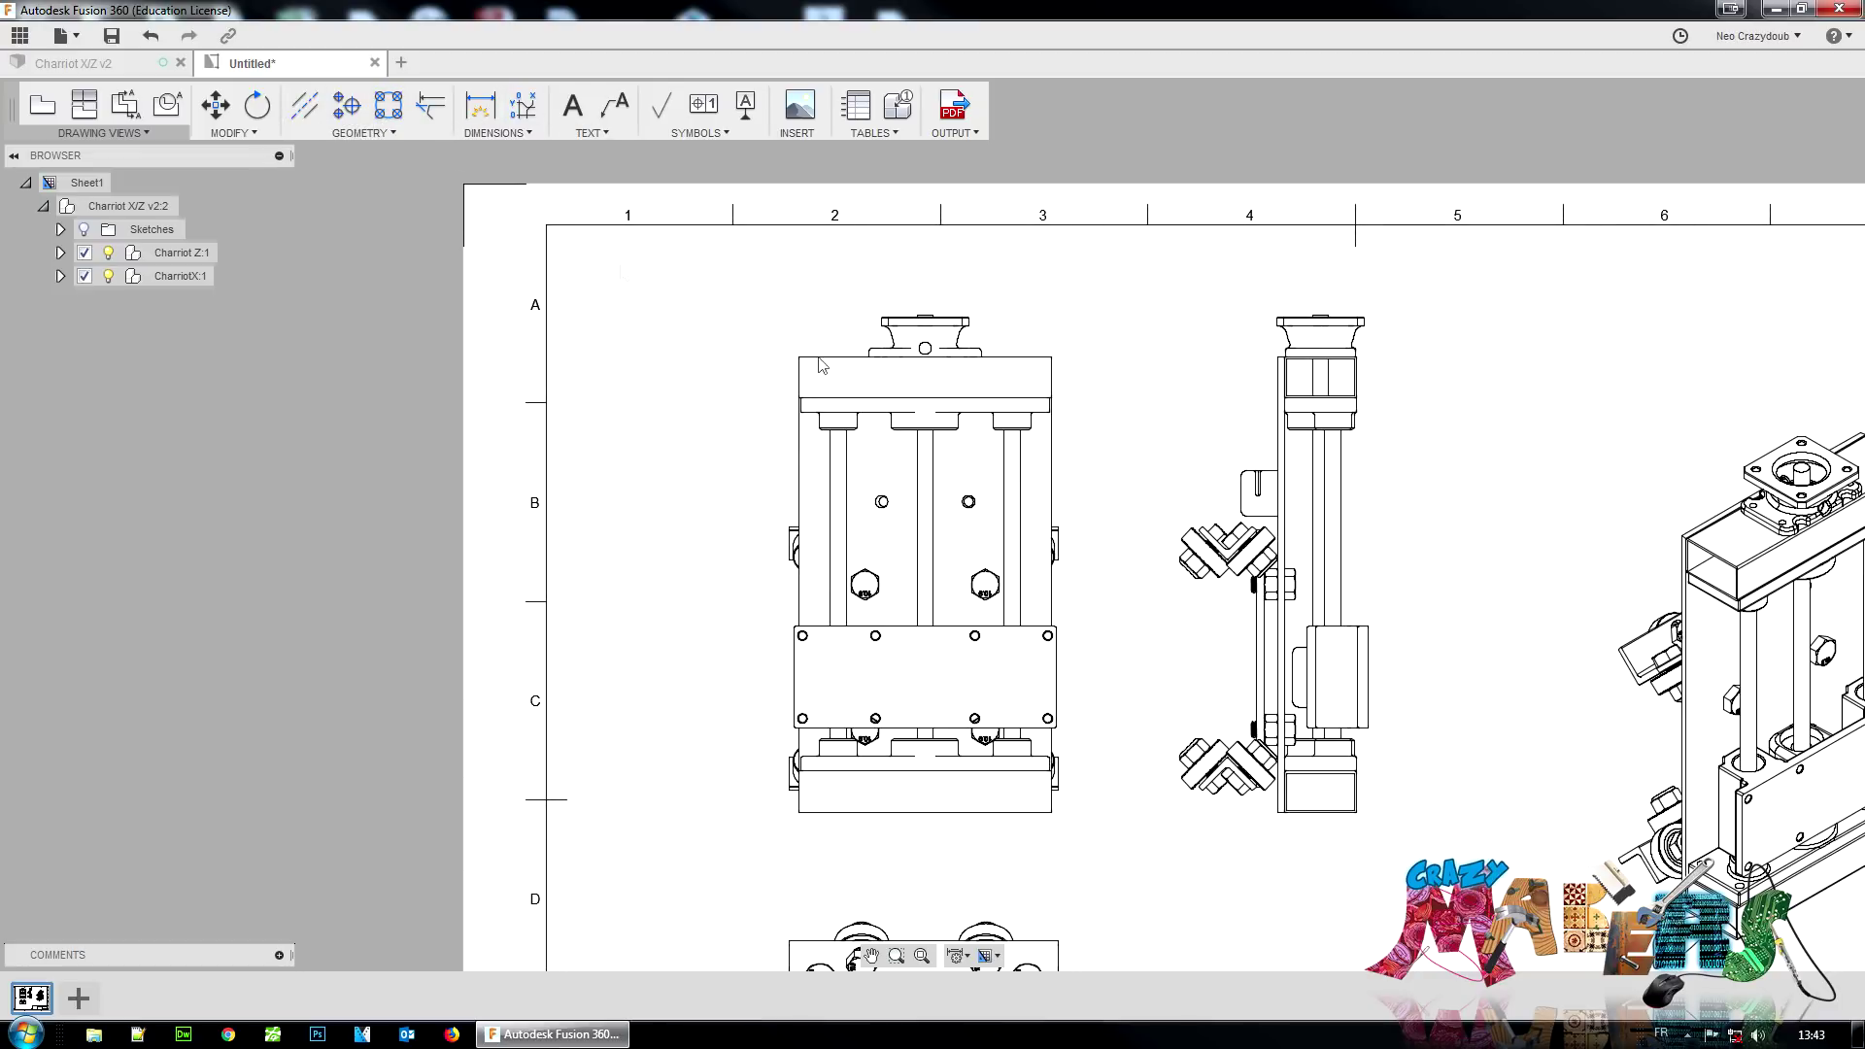
Step: Dimension the base view's body width above the view and its full plate height along the side facing the projected side view
{"action": "left_click", "coordinate": [521, 136]}
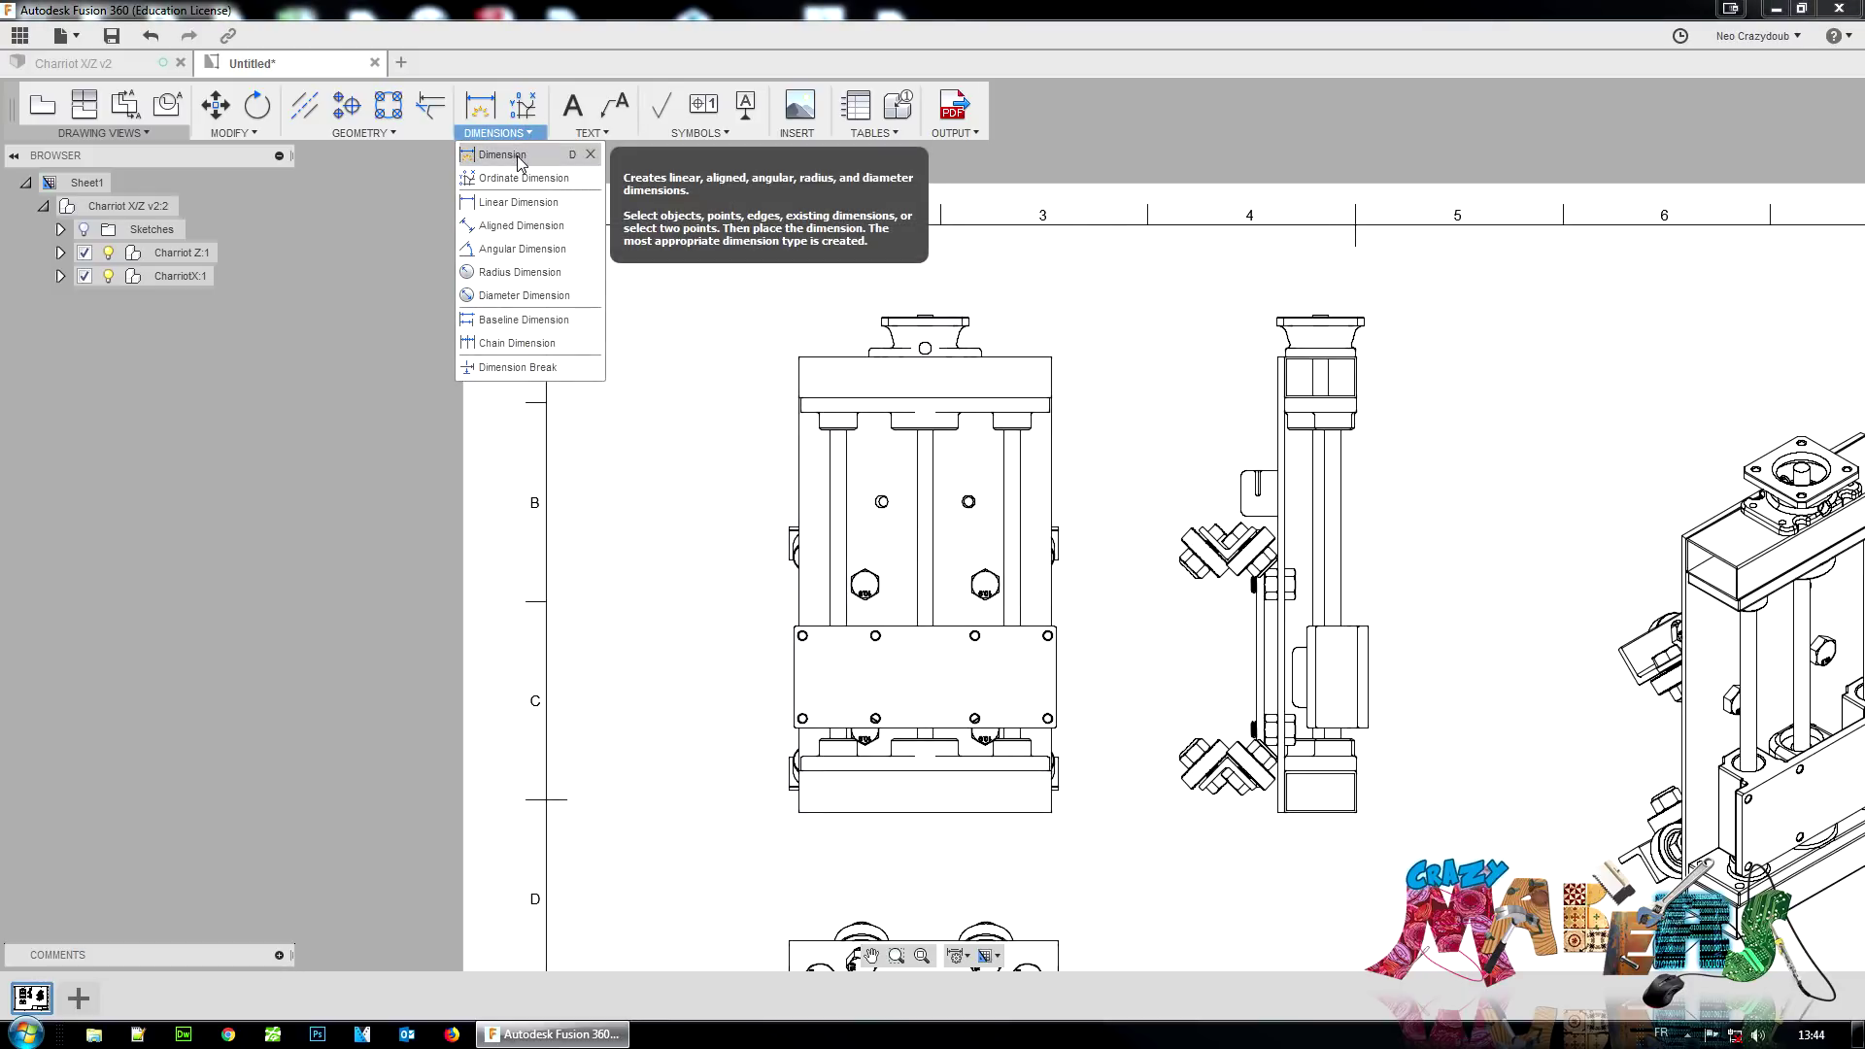
{"action": "left_click", "coordinate": [505, 155]}
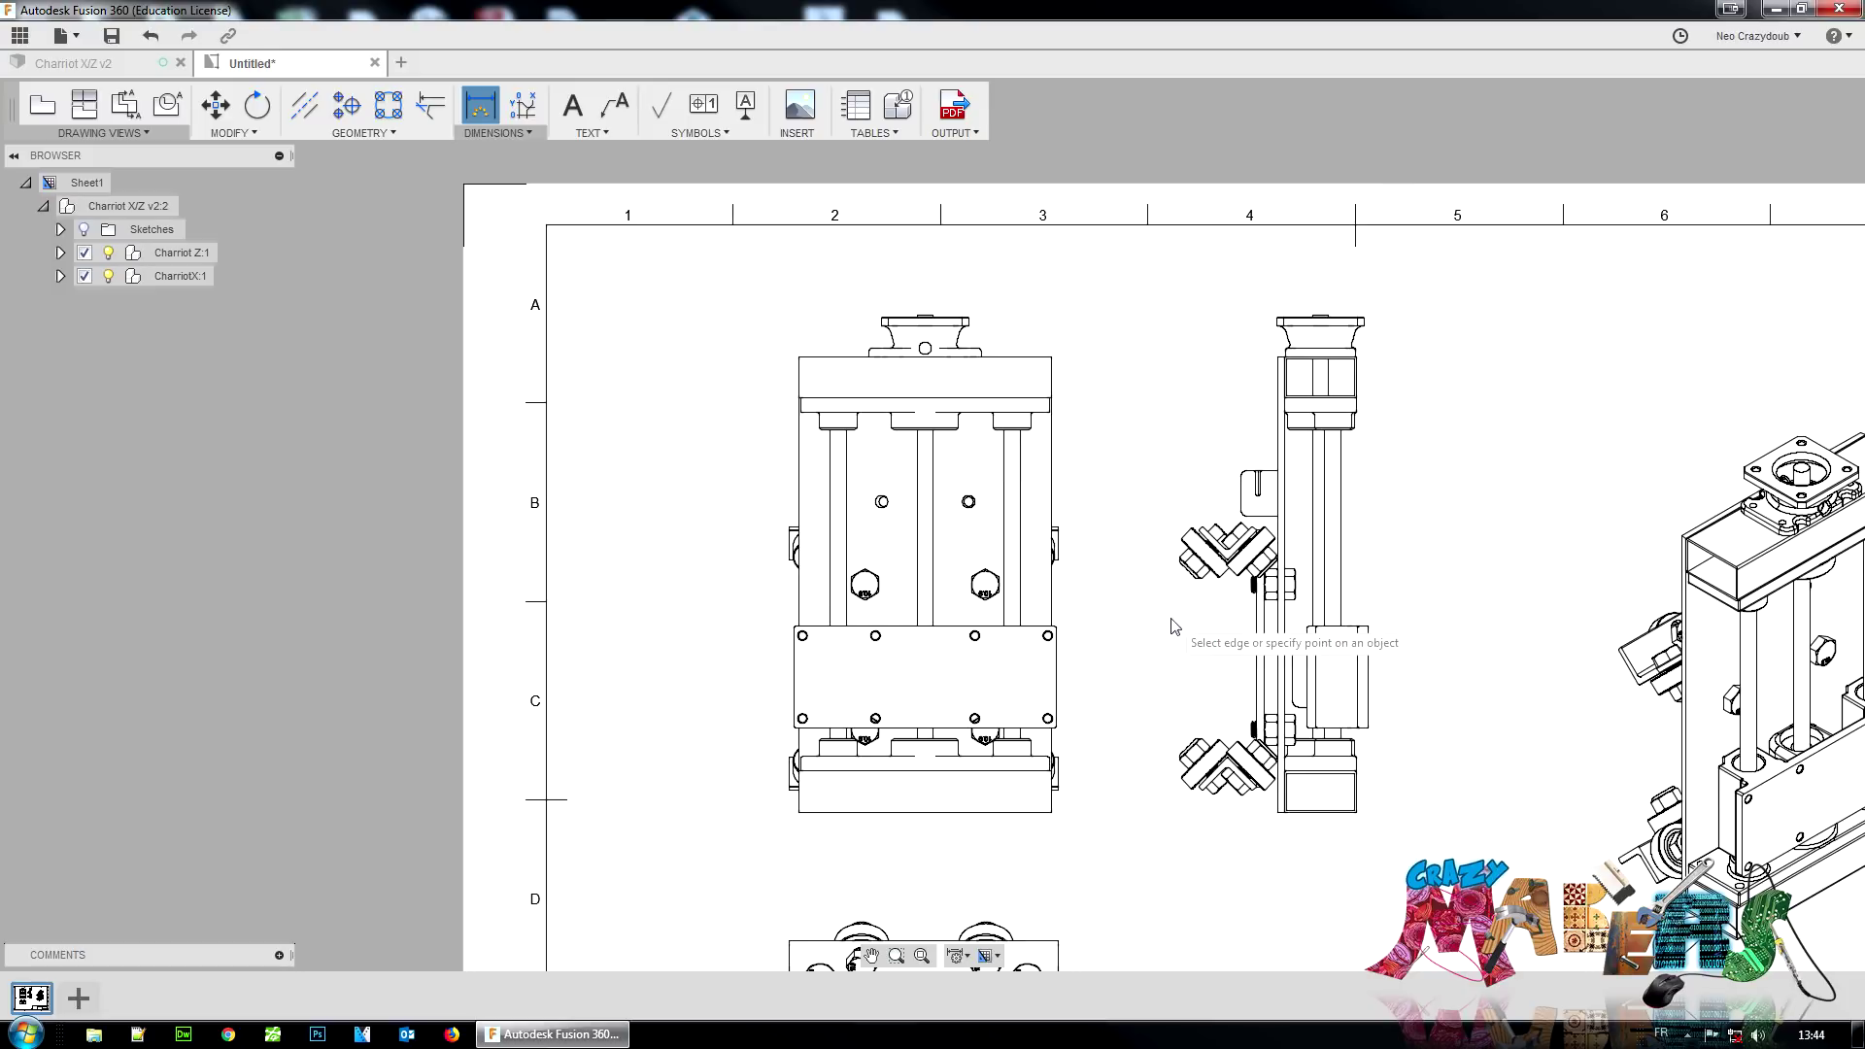
{"action": "left_click", "coordinate": [498, 133]}
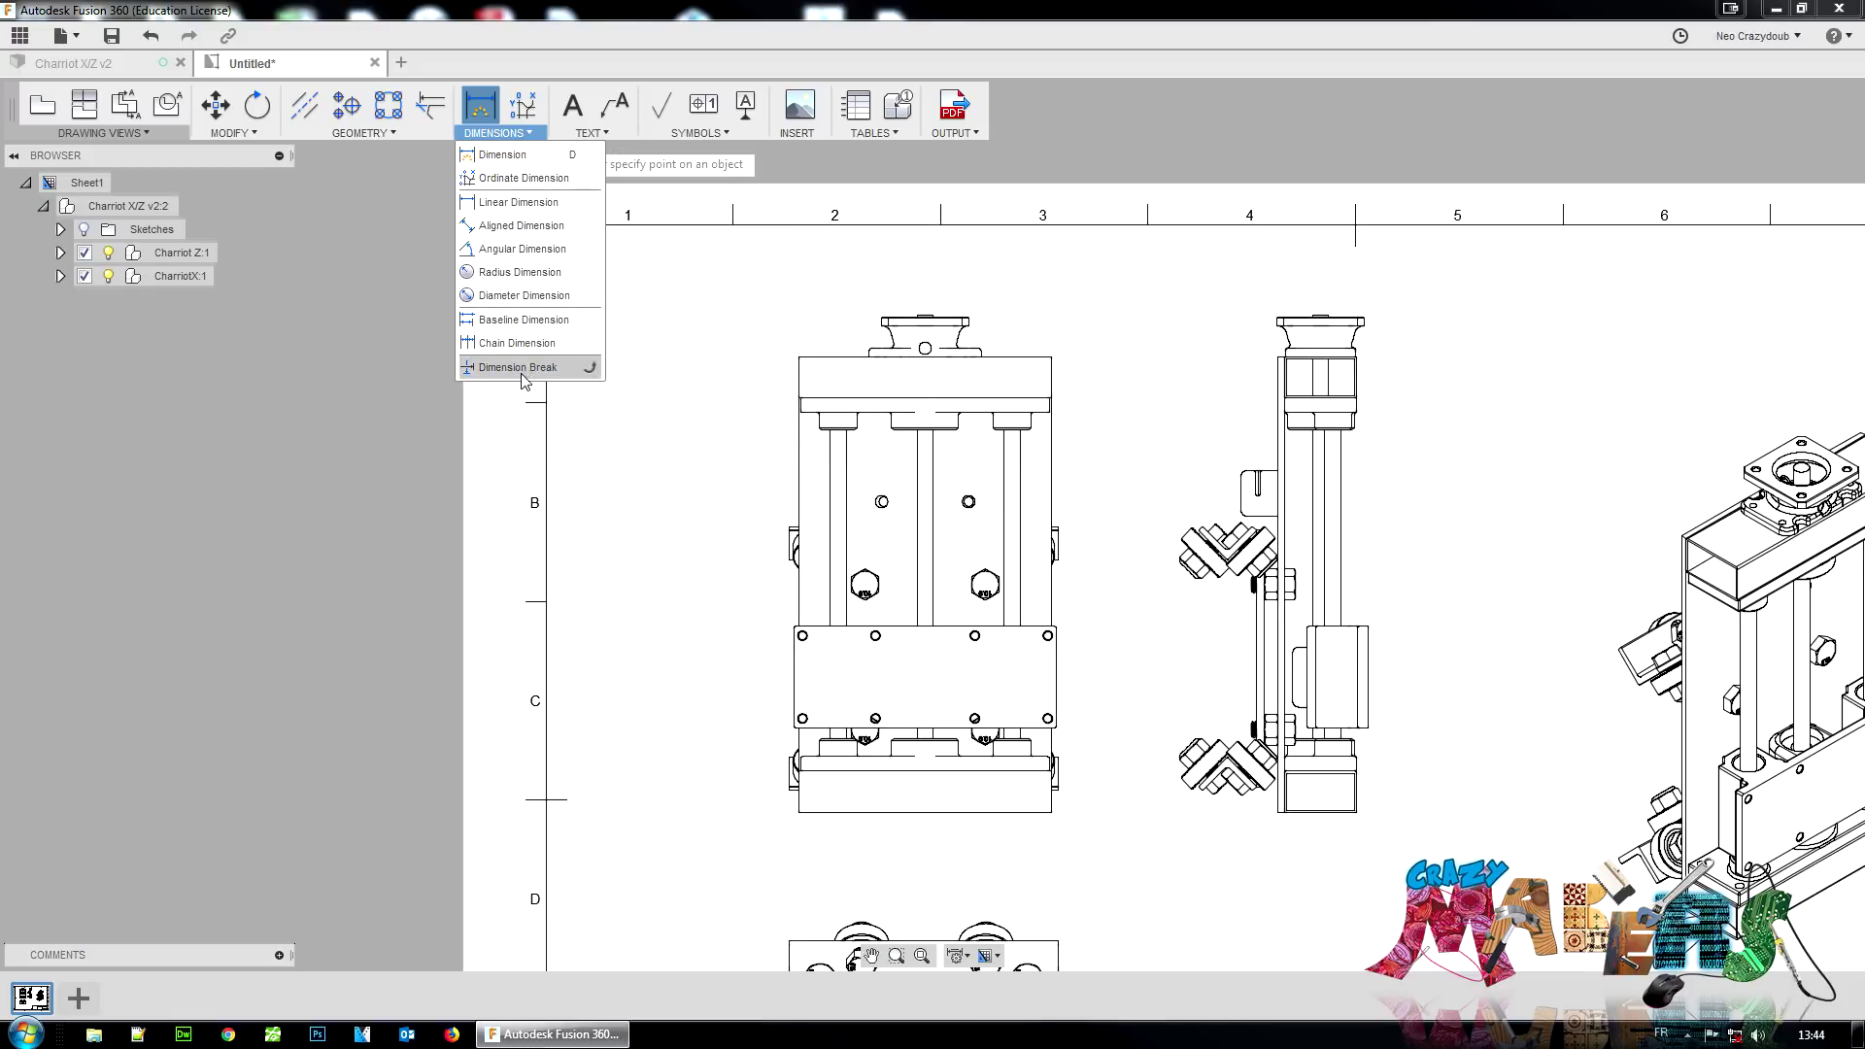
{"action": "left_click", "coordinate": [525, 156]}
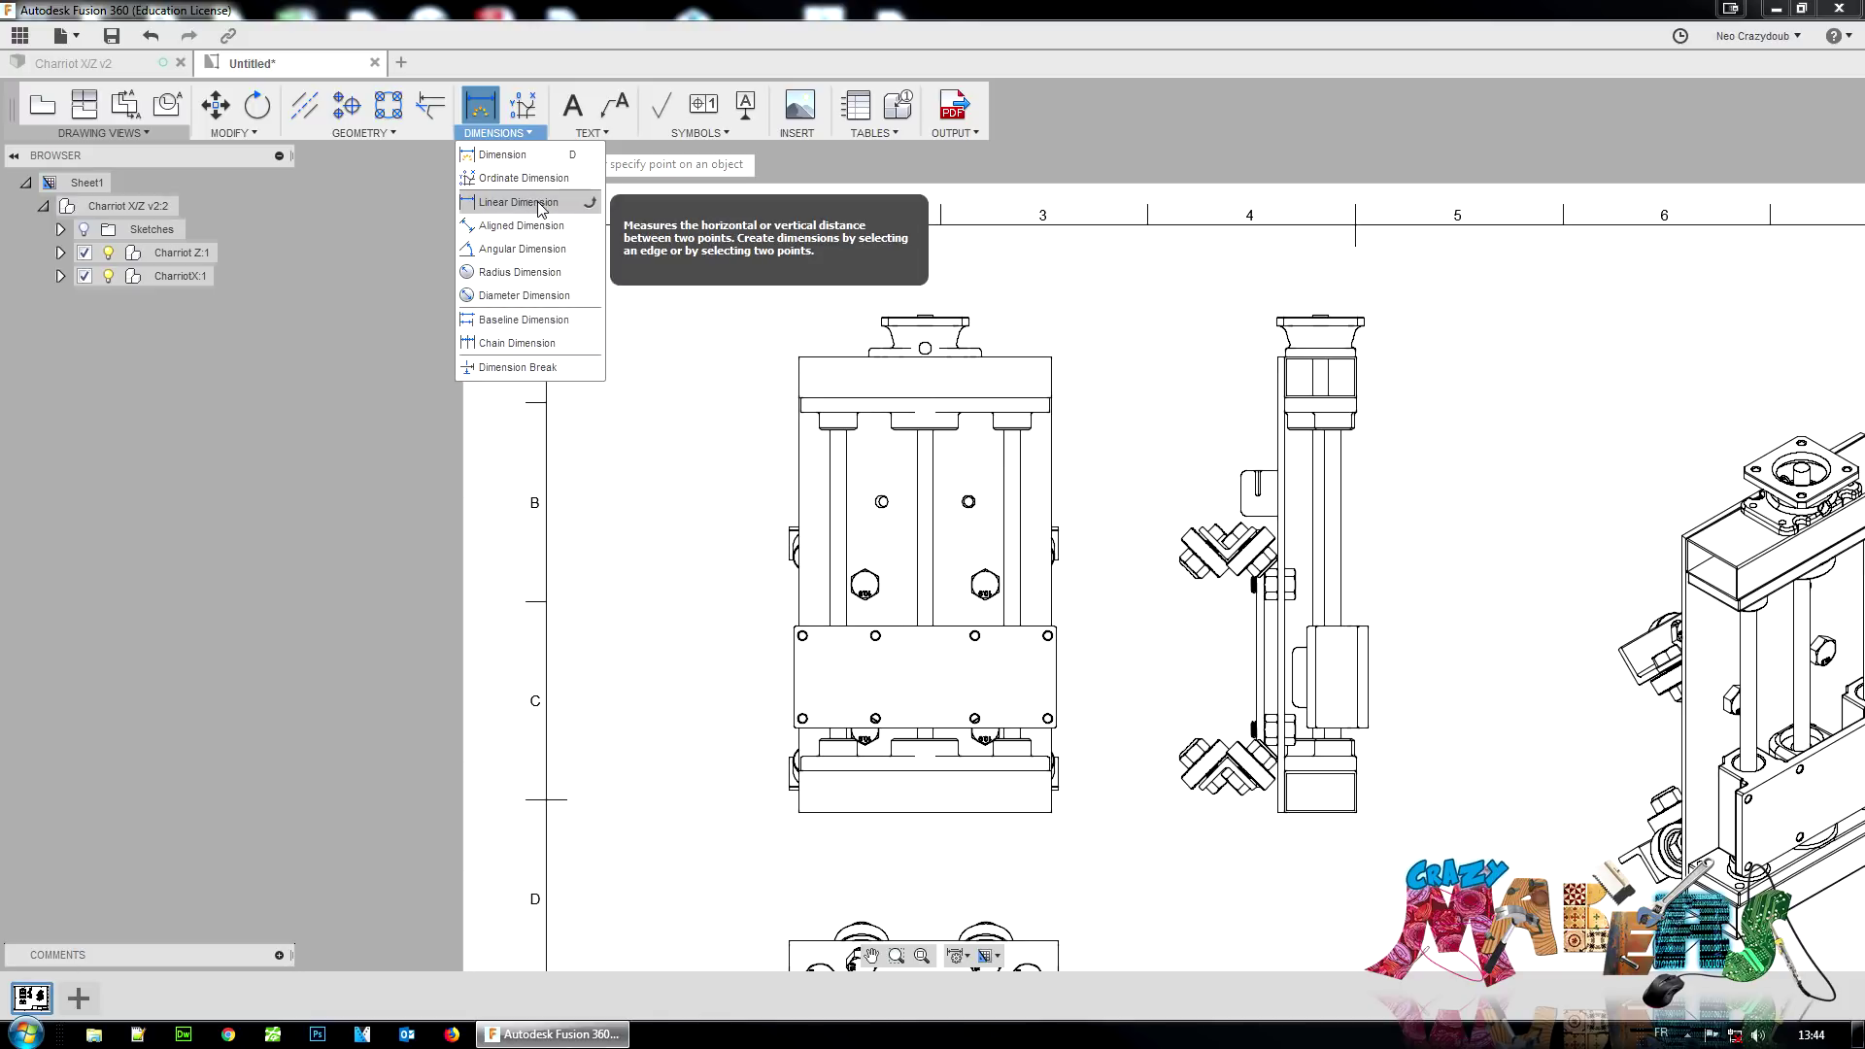
{"action": "left_click", "coordinate": [539, 158]}
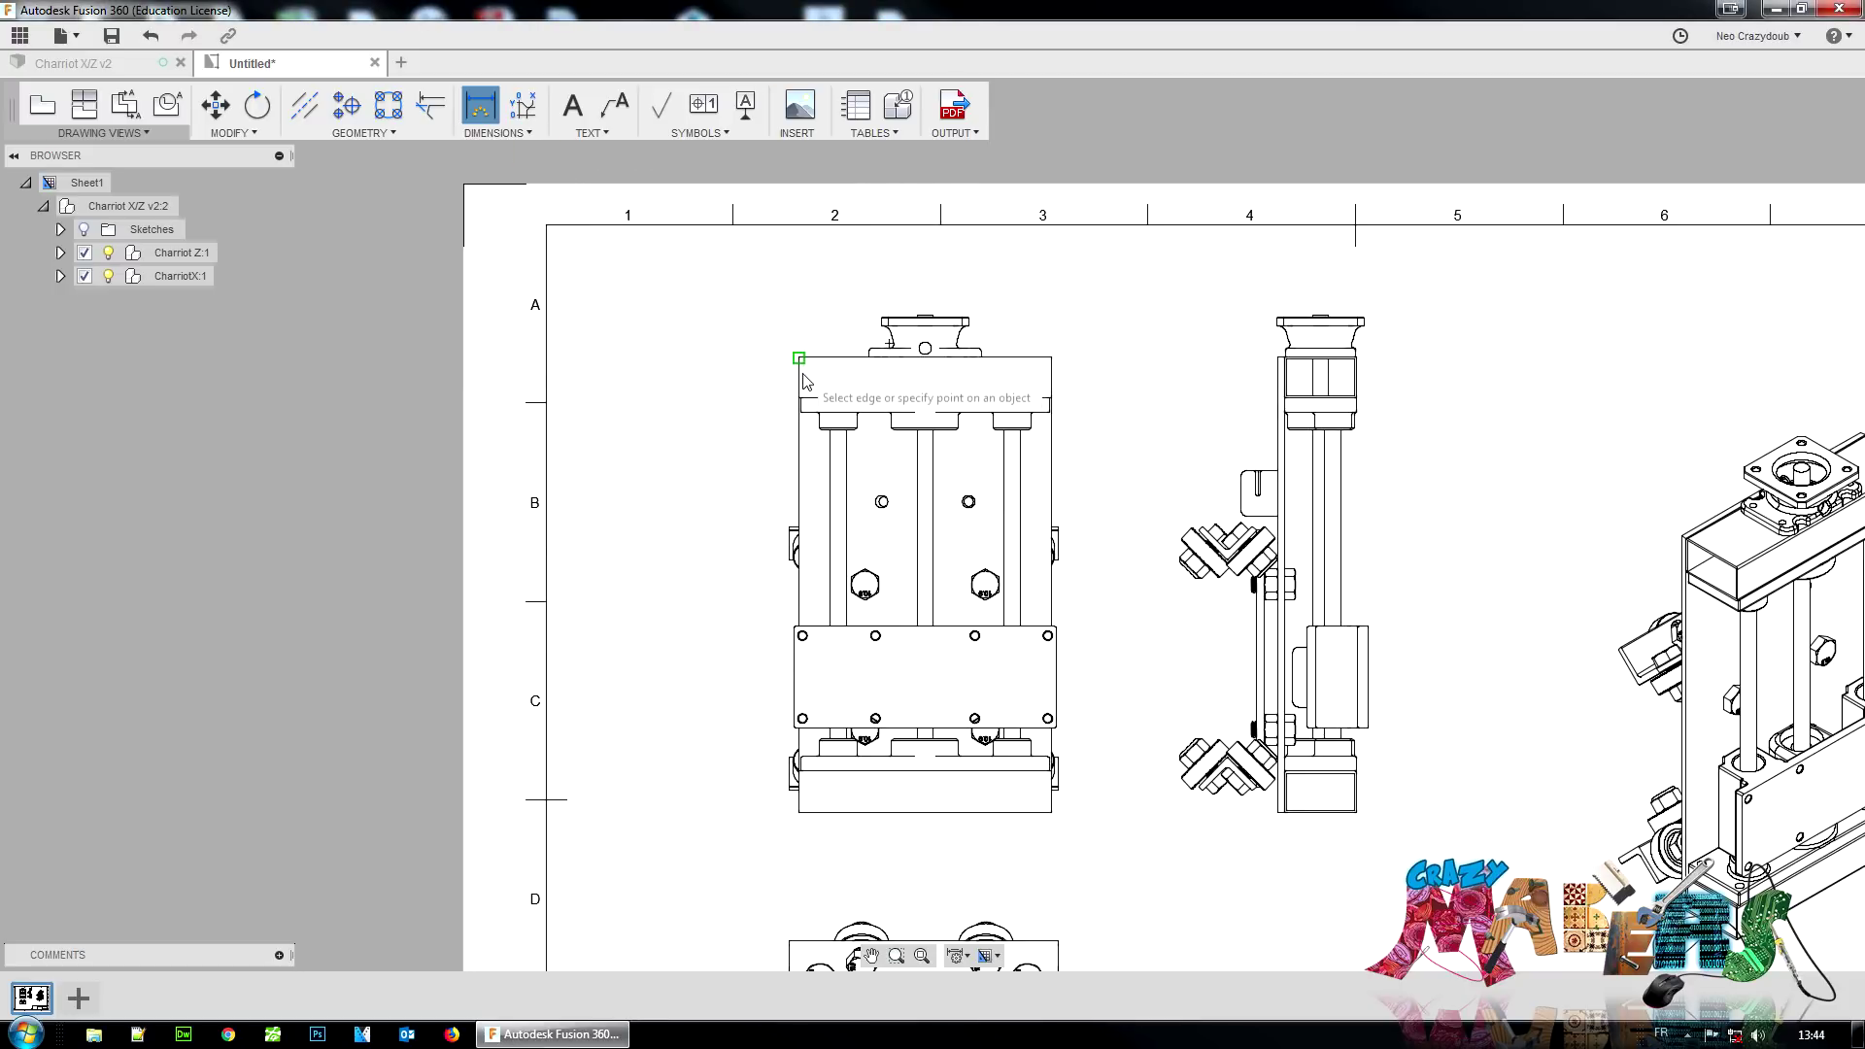
{"action": "left_click", "coordinate": [842, 359]}
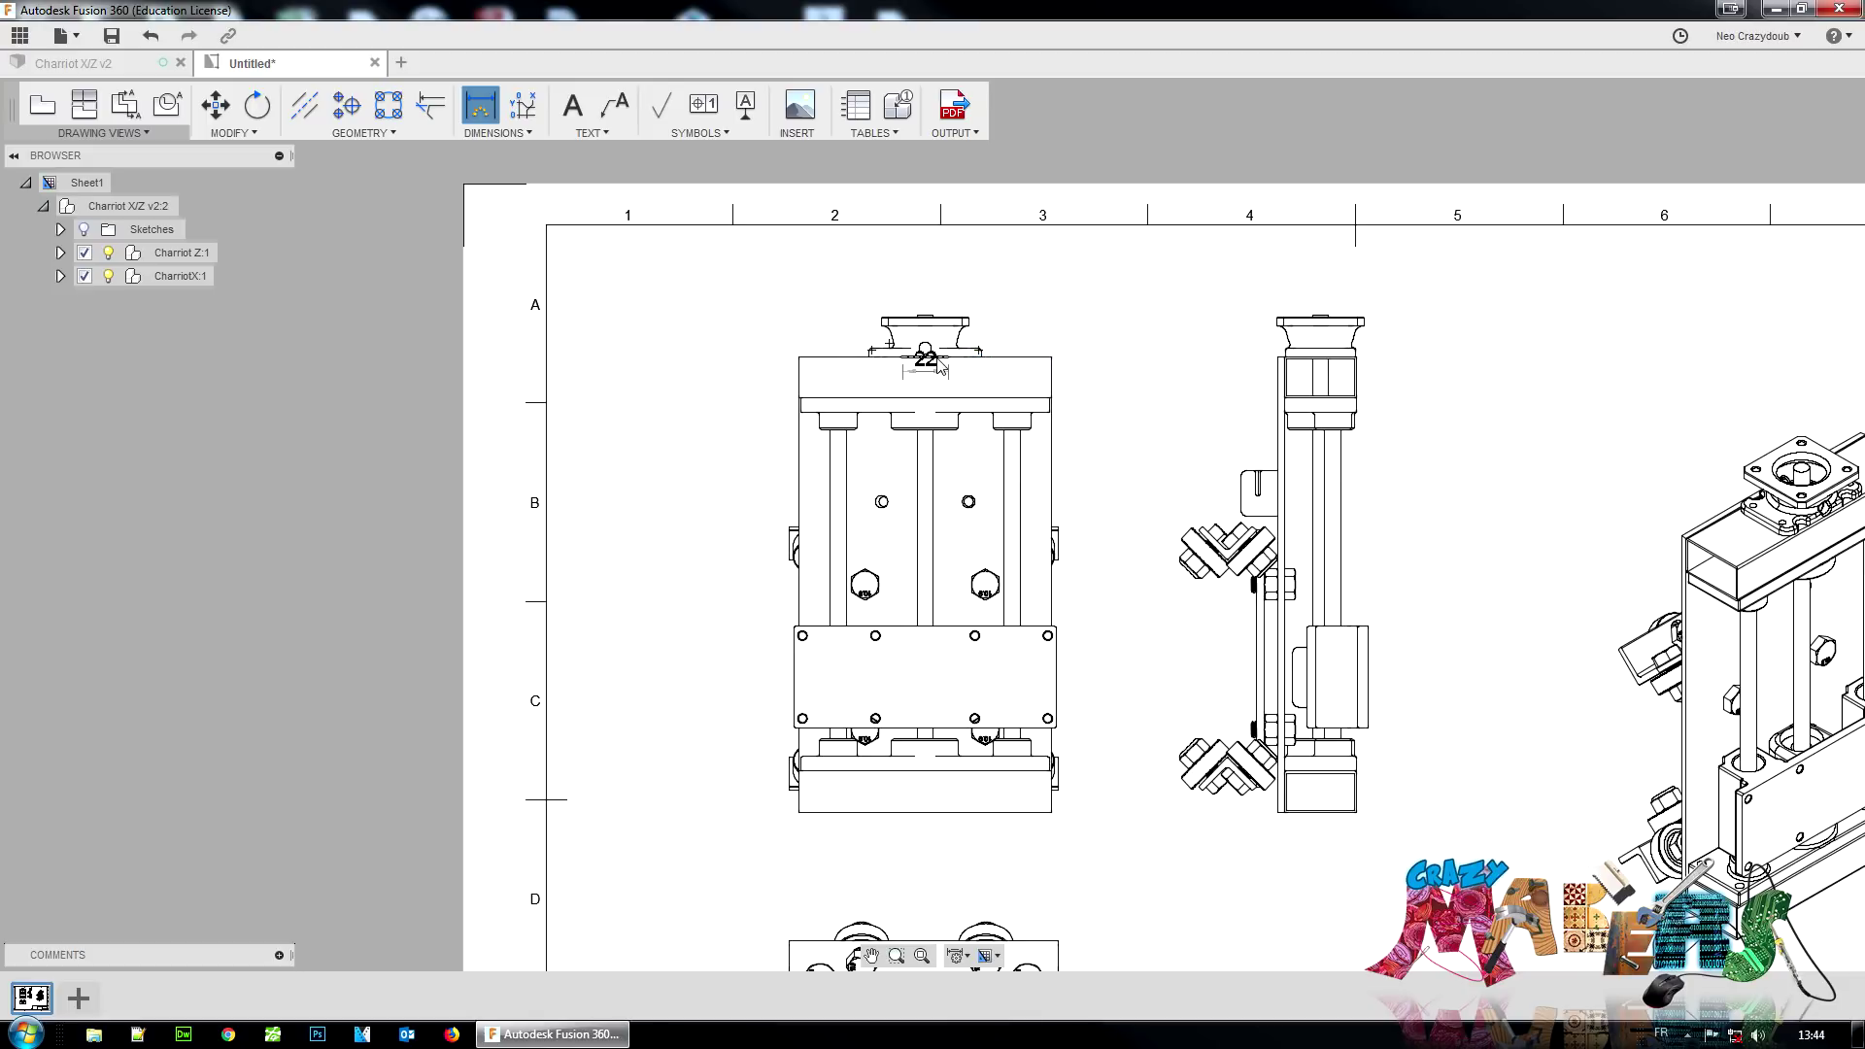
{"action": "left_click", "coordinate": [841, 362]}
{"action": "left_click", "coordinate": [874, 286]}
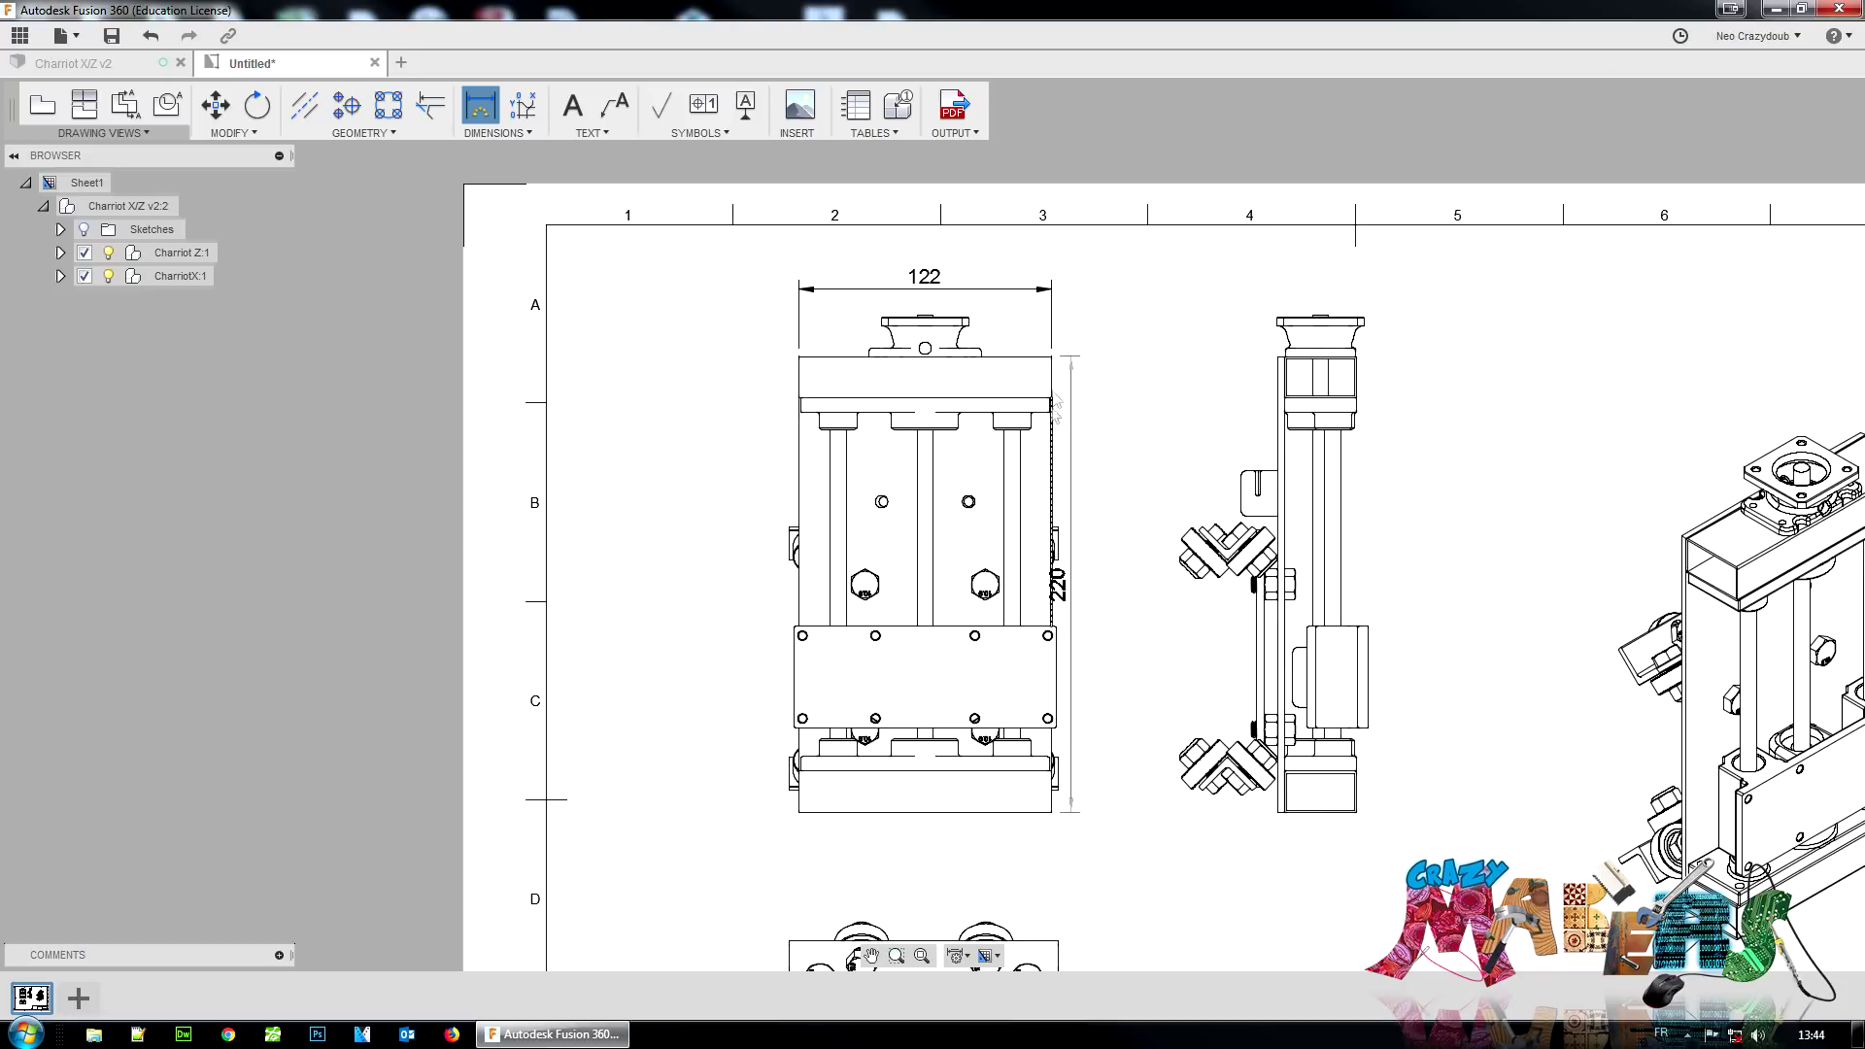
{"action": "left_click", "coordinate": [1051, 468]}
{"action": "left_click", "coordinate": [1111, 472]}
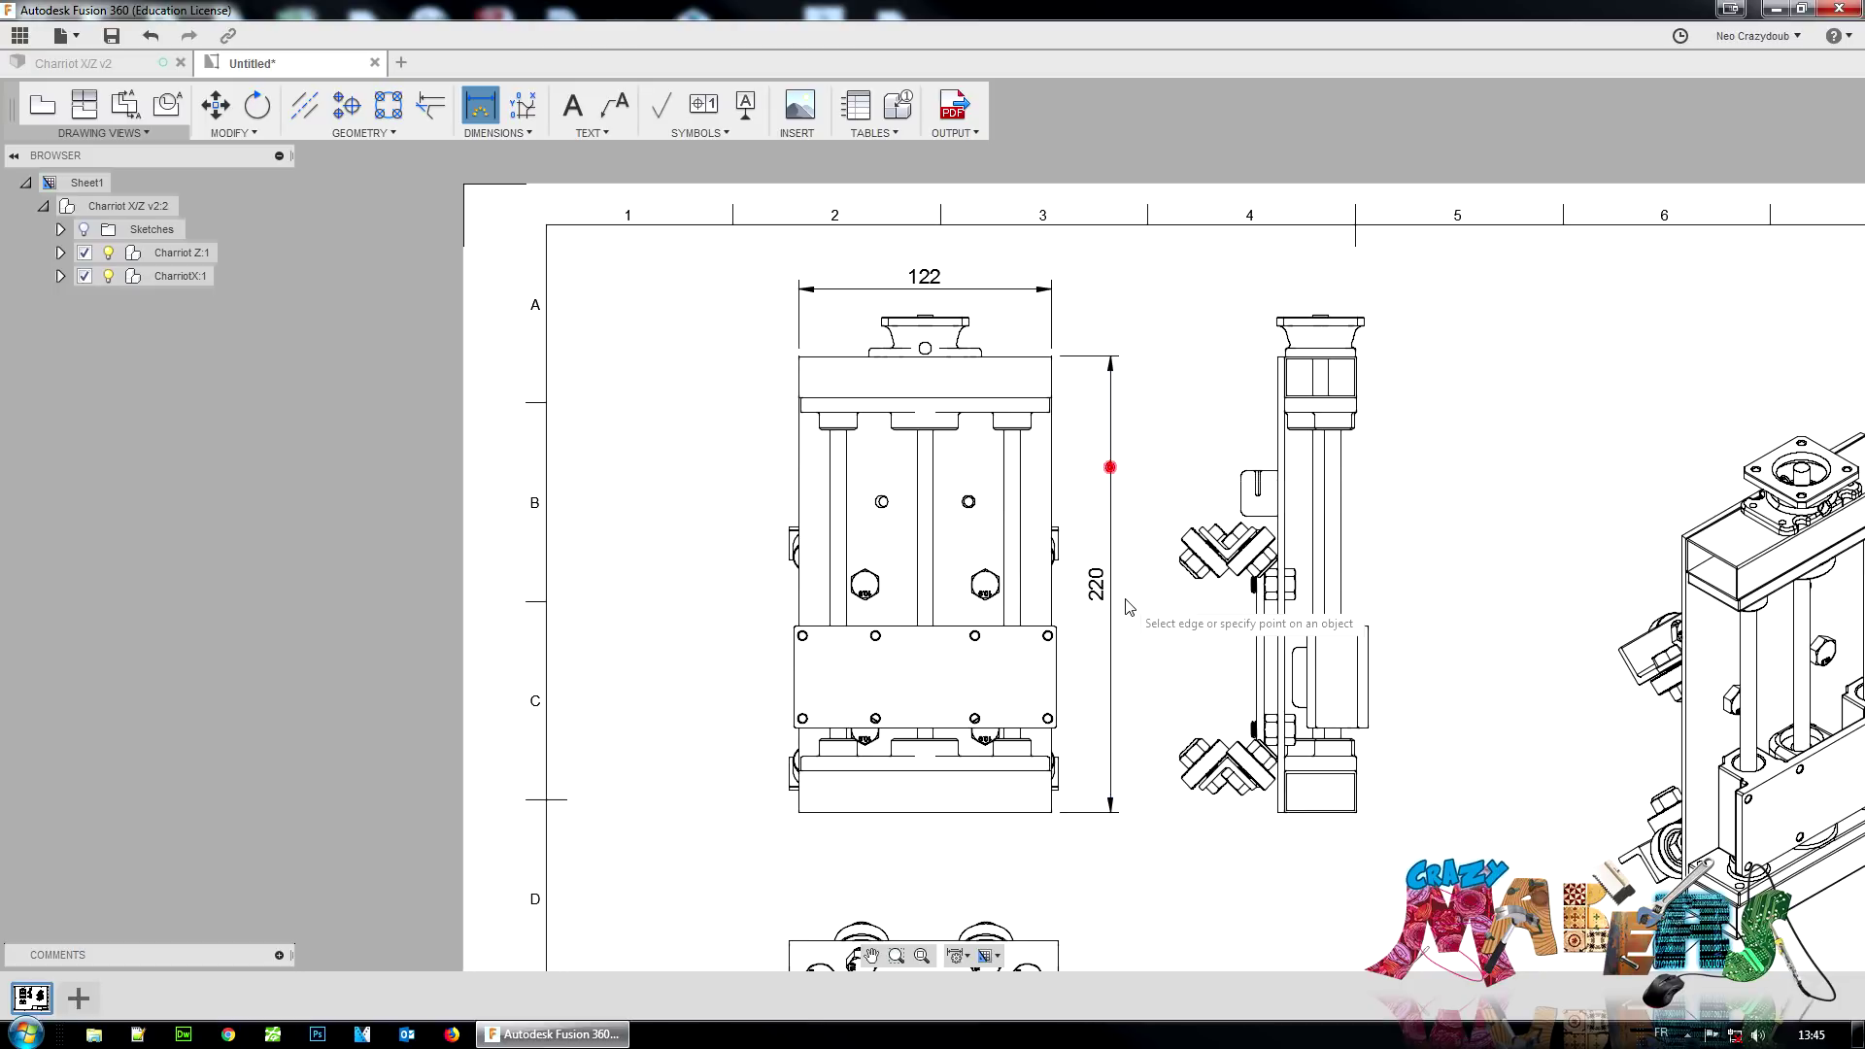
Step: Dimension the short outer edge of the base view's top bar, and try to dimension the front plate between its upper and lower edges
{"action": "left_click", "coordinate": [802, 384]}
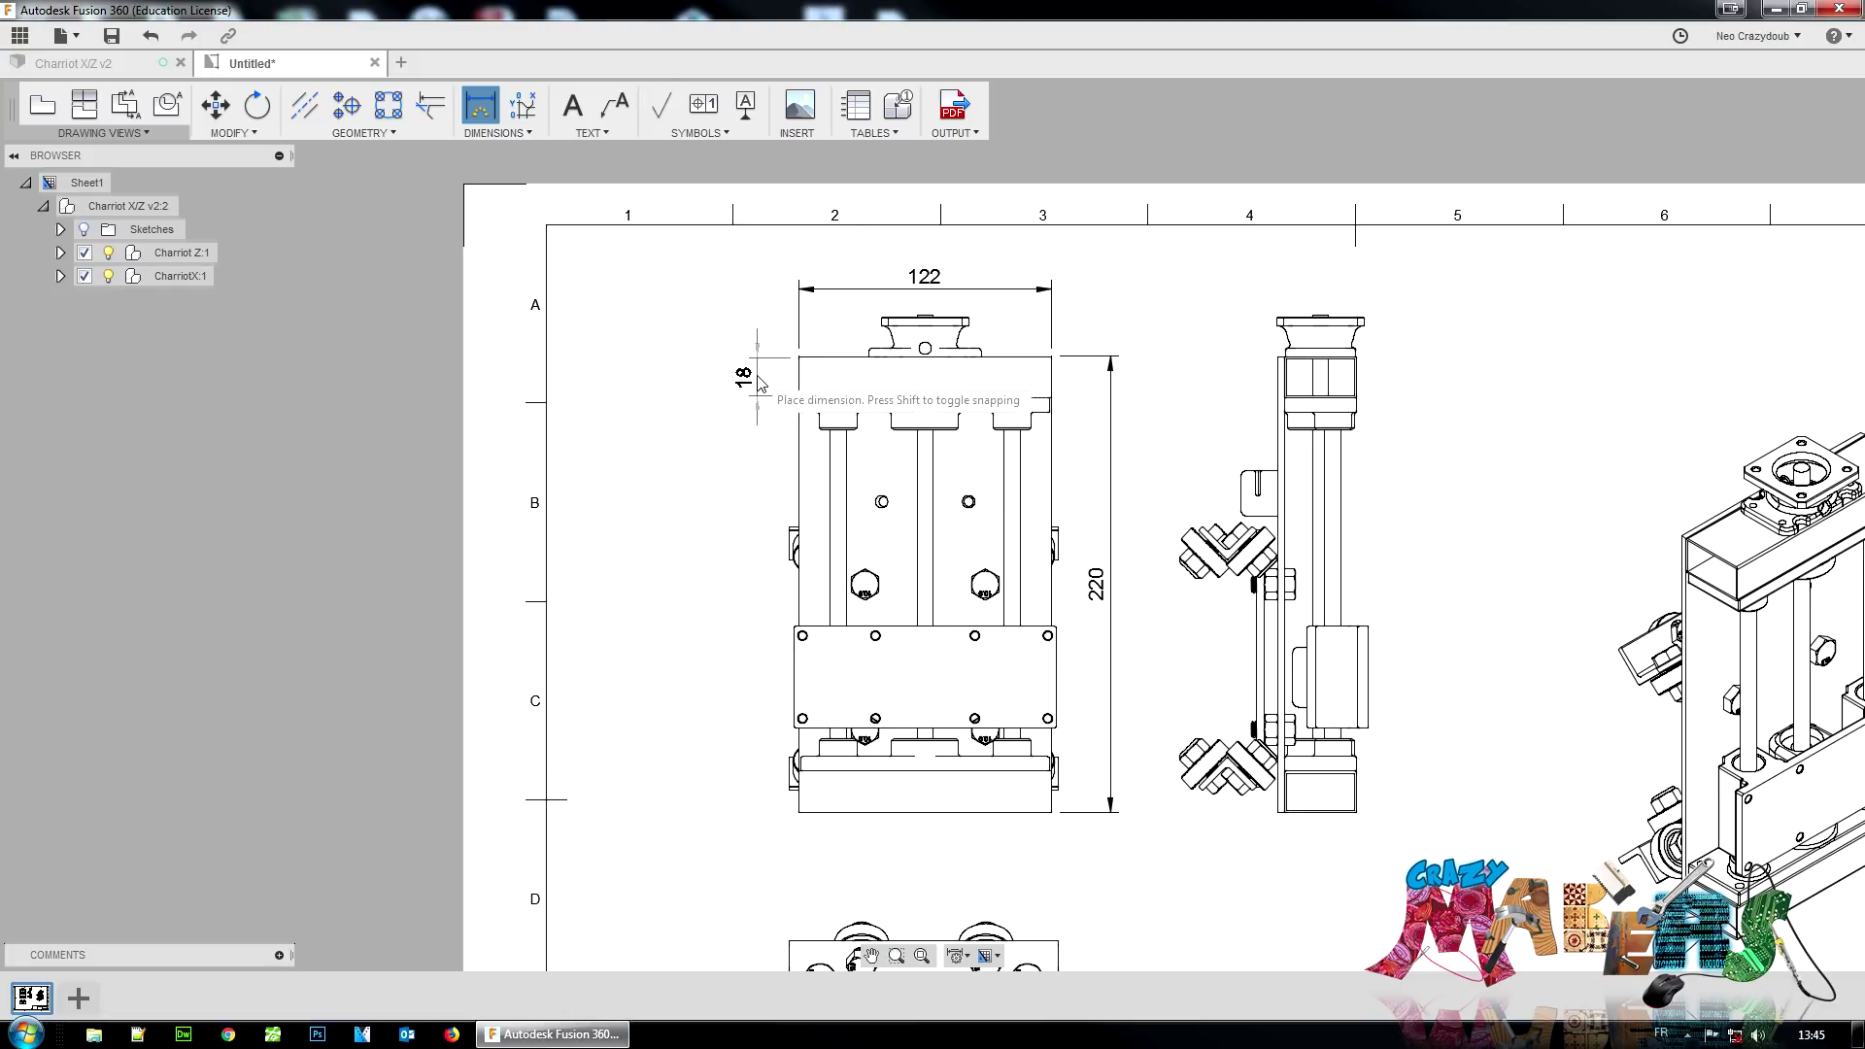
{"action": "left_click", "coordinate": [760, 384]}
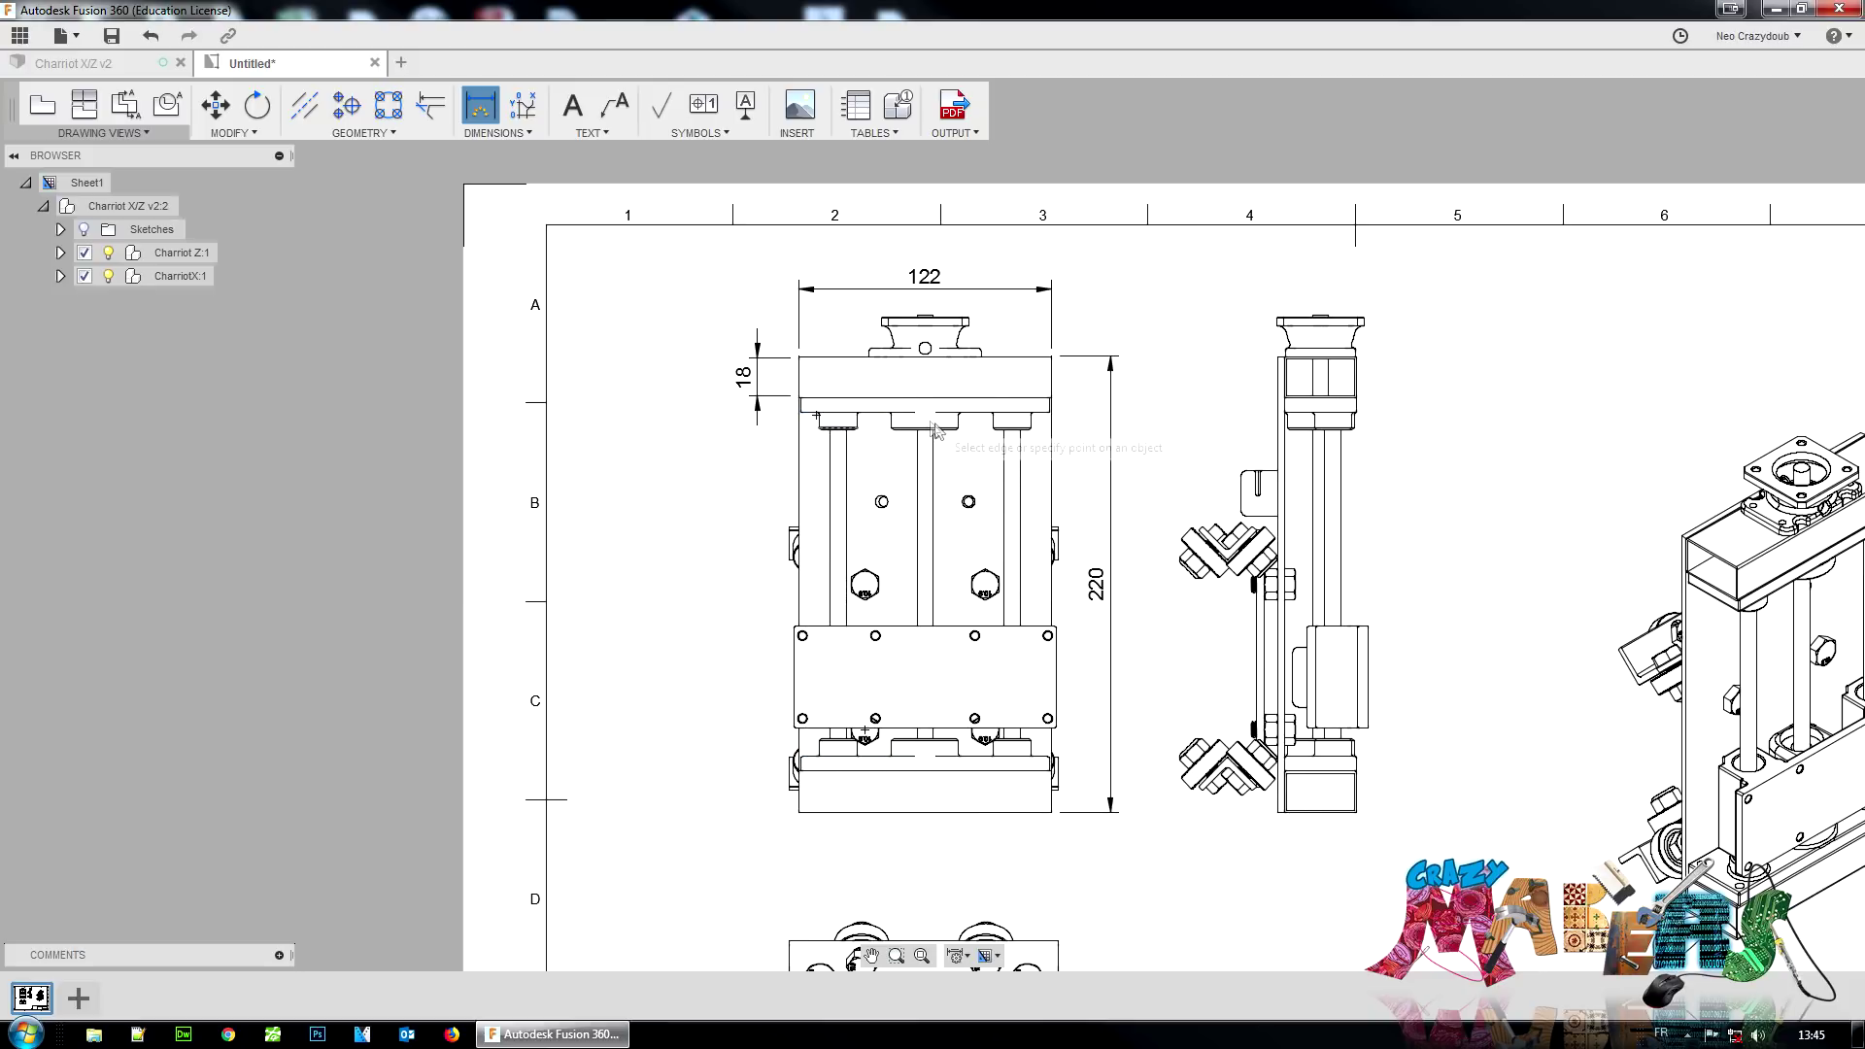
{"action": "left_click", "coordinate": [909, 627]}
{"action": "left_click", "coordinate": [903, 725]}
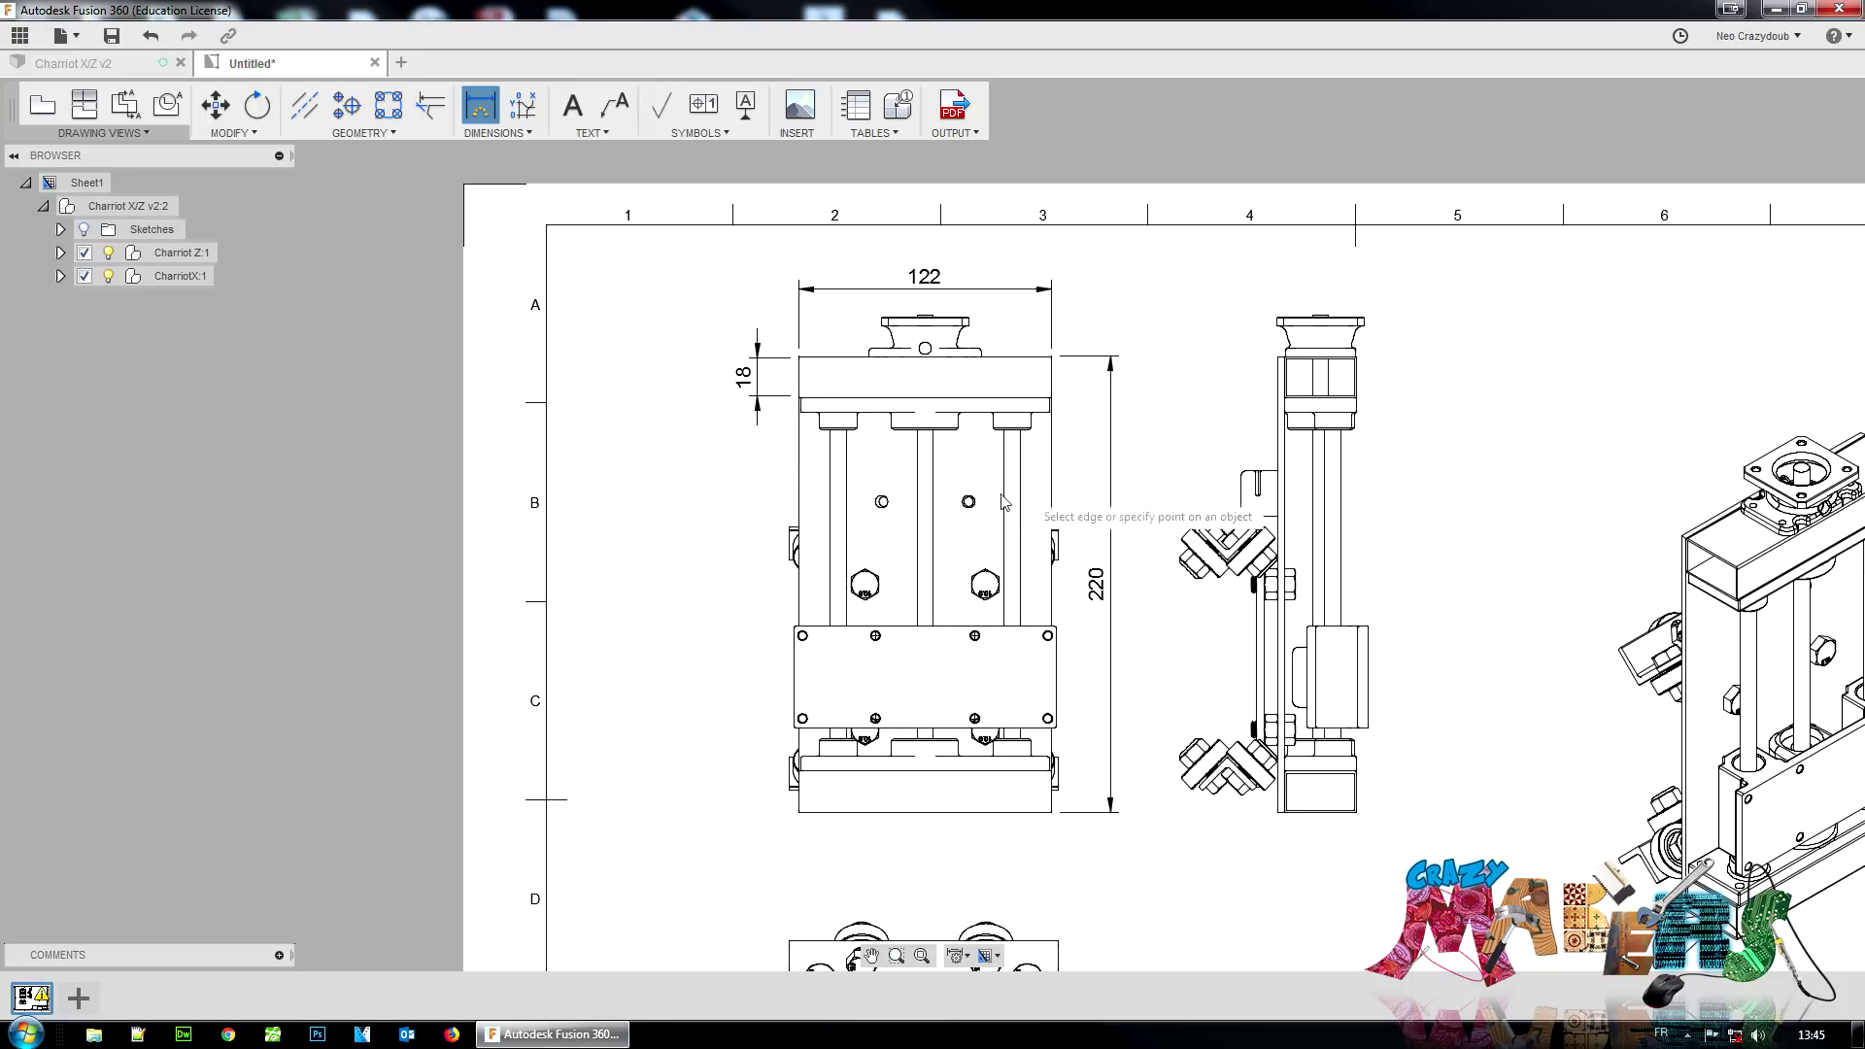
Step: Add vertical centerlines to the two outer guide rods and the middle rod of the base view
{"action": "left_click", "coordinate": [393, 135]}
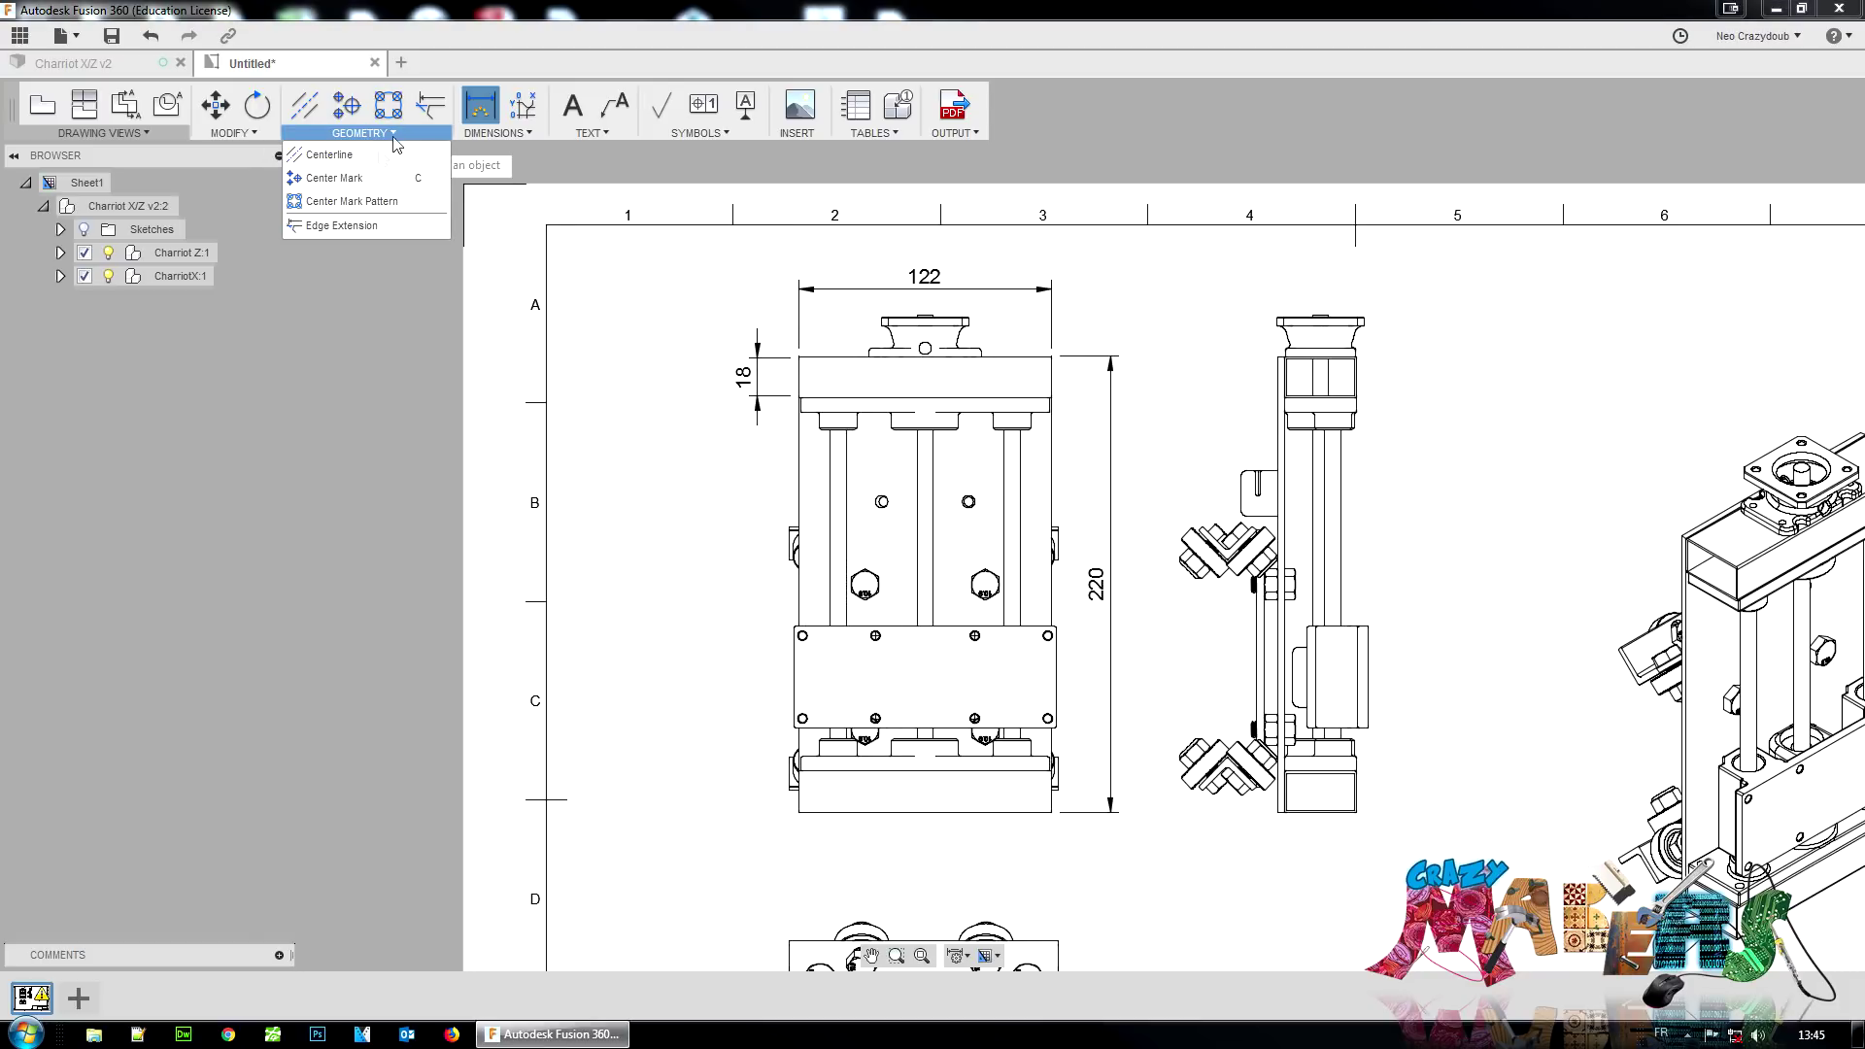
{"action": "left_click", "coordinate": [354, 162]}
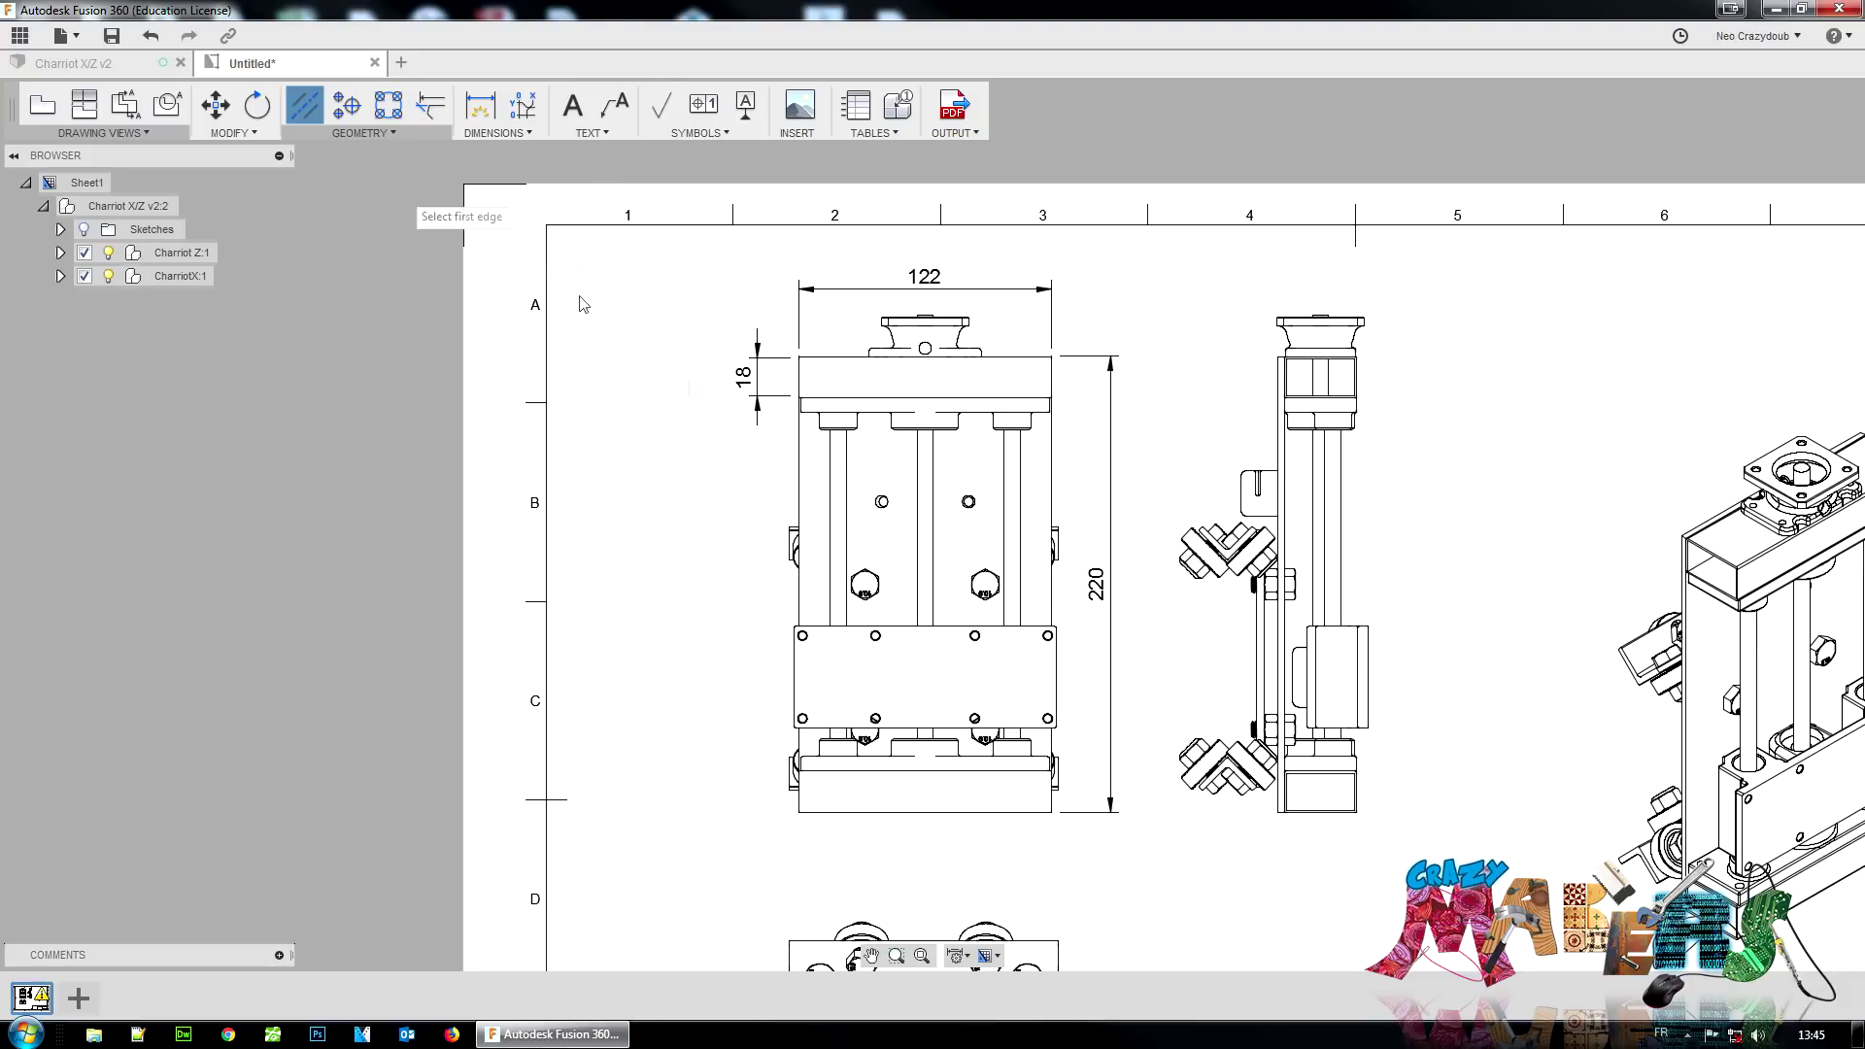
{"action": "left_click", "coordinate": [847, 481]}
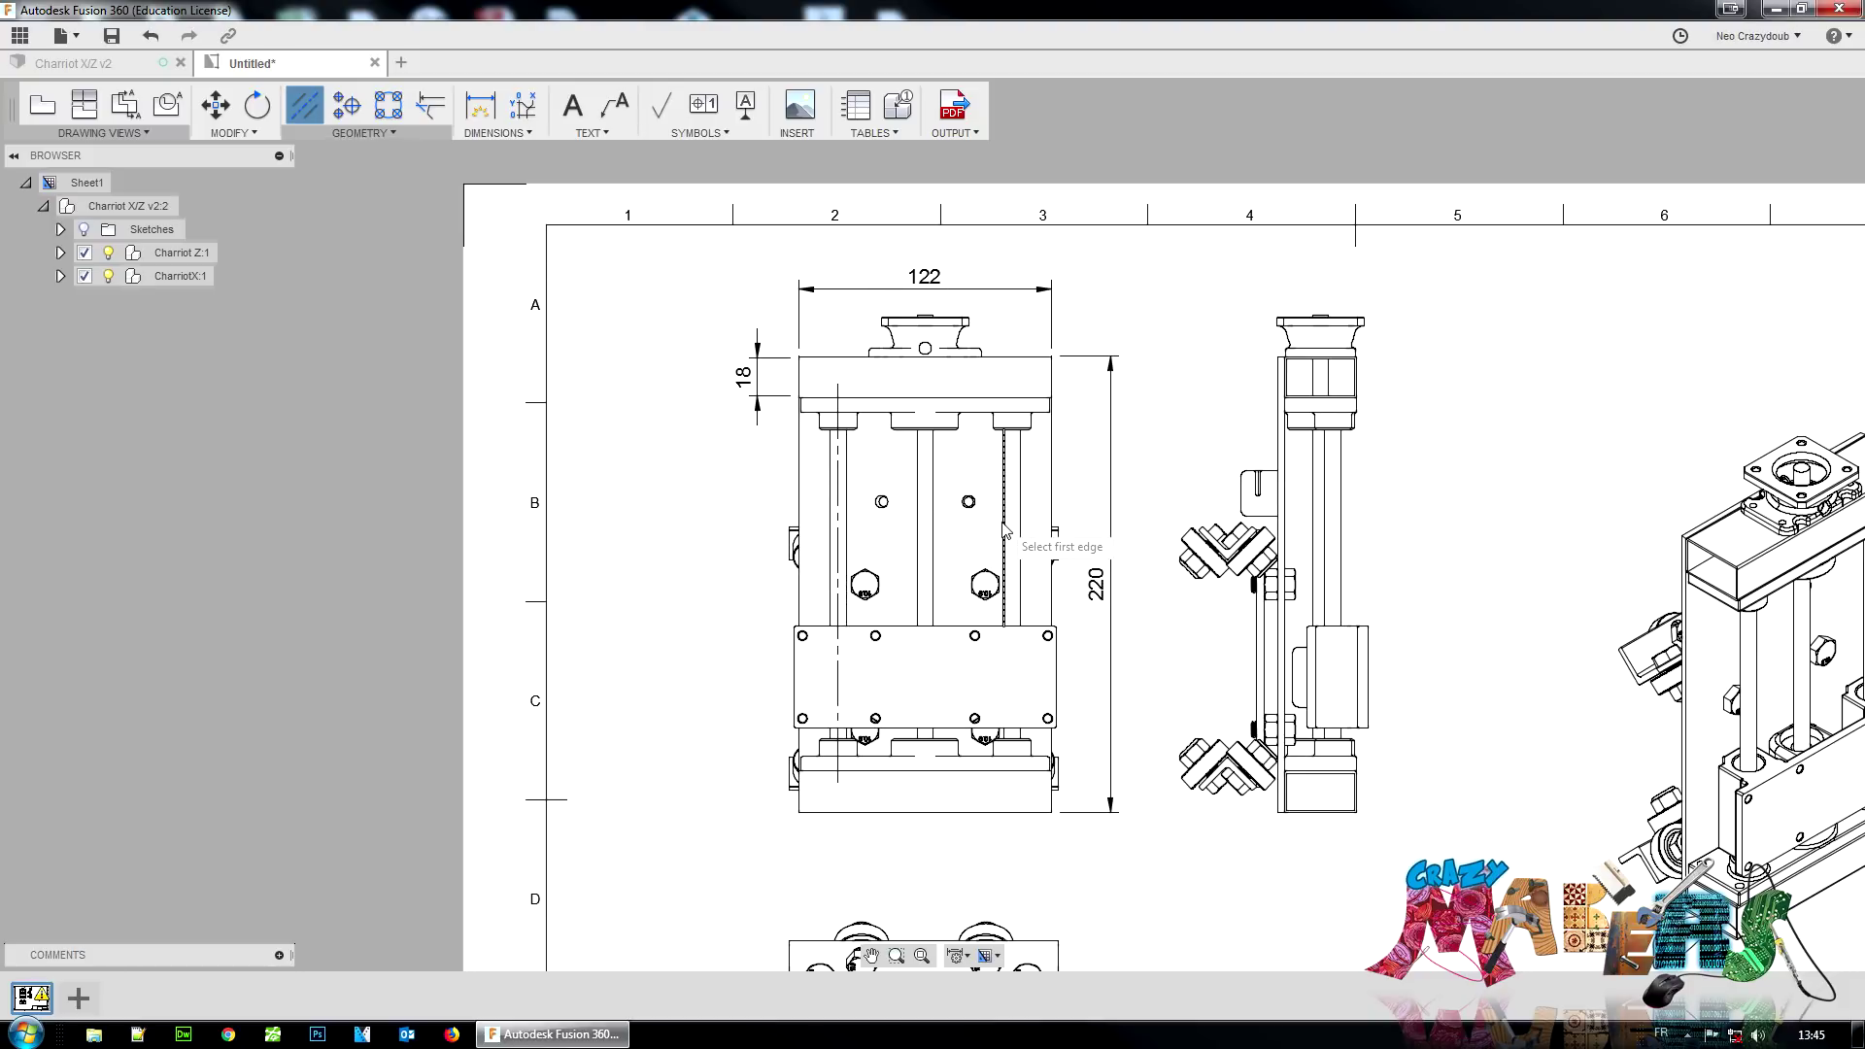
{"action": "left_click", "coordinate": [391, 134]}
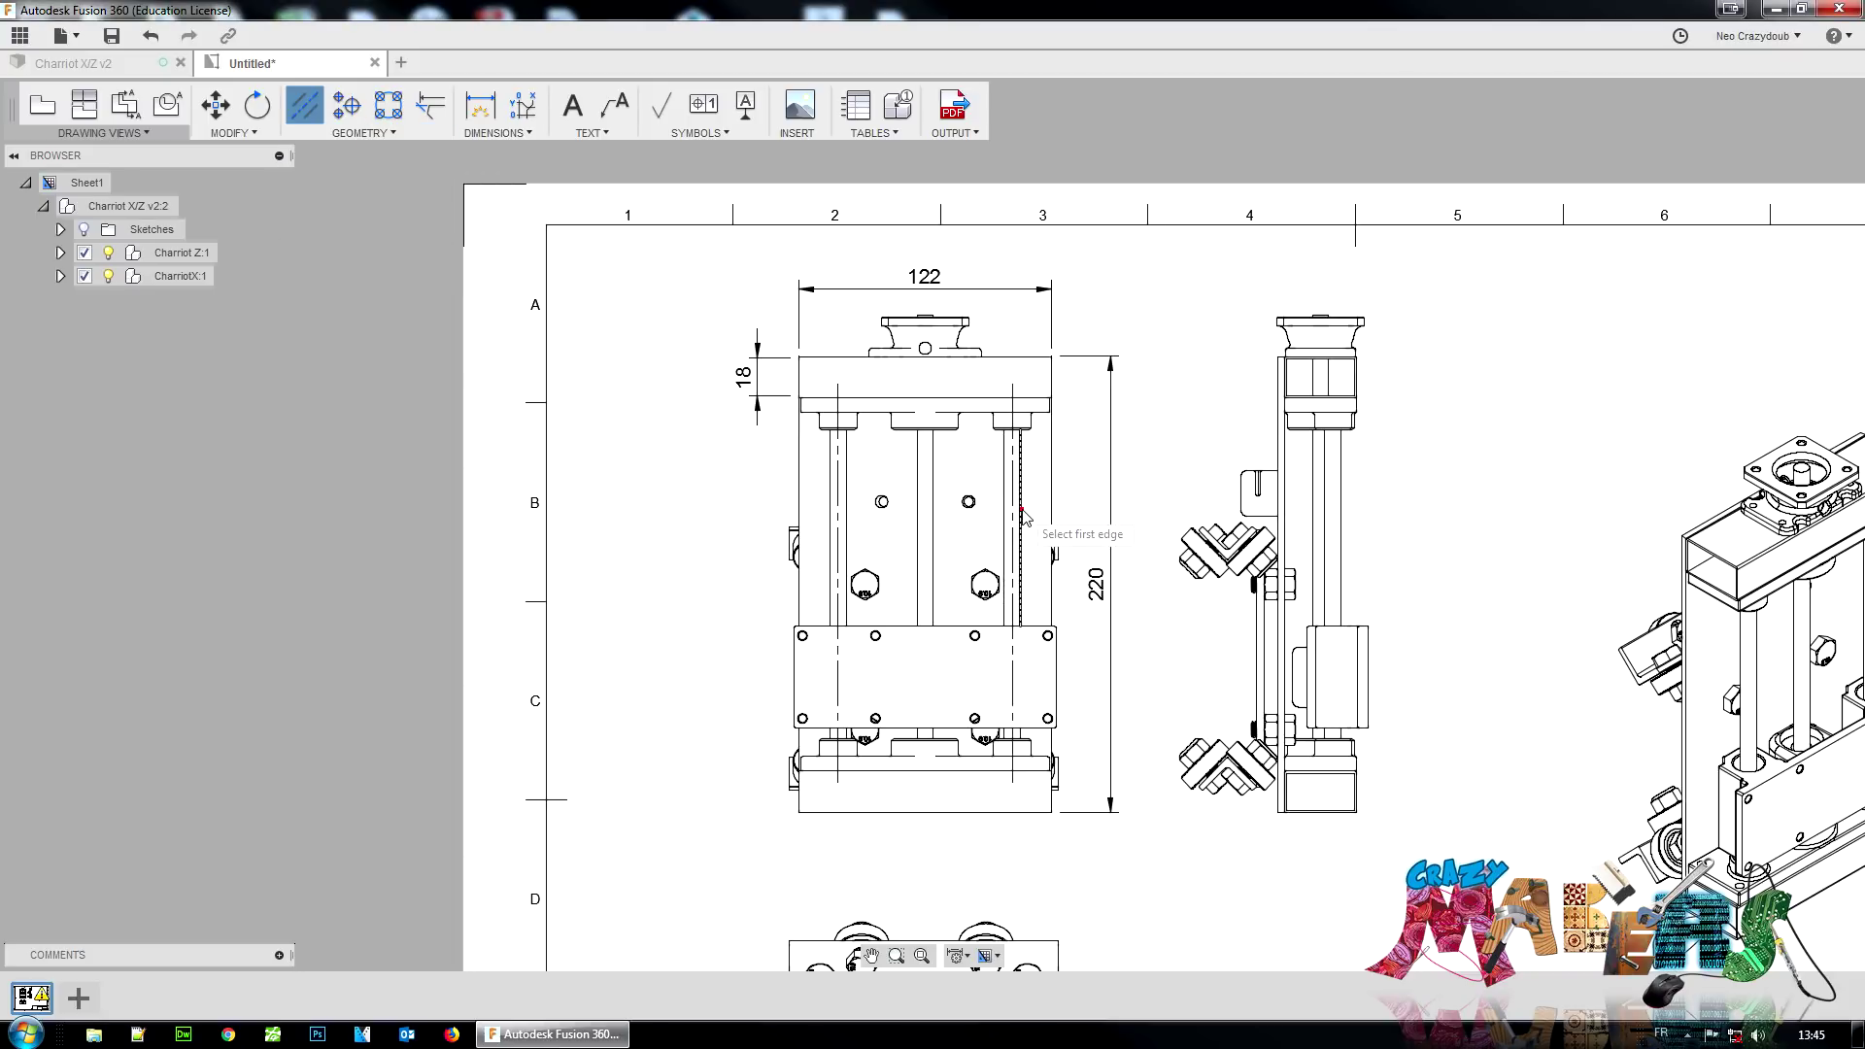
{"action": "left_click", "coordinate": [930, 528]}
Step: Add vertical centerlines to the two hex bolt heads above the front plate, using their vertical sides
{"action": "scroll", "coordinate": [855, 590], "scroll_direction": "up", "scroll_amount": 4}
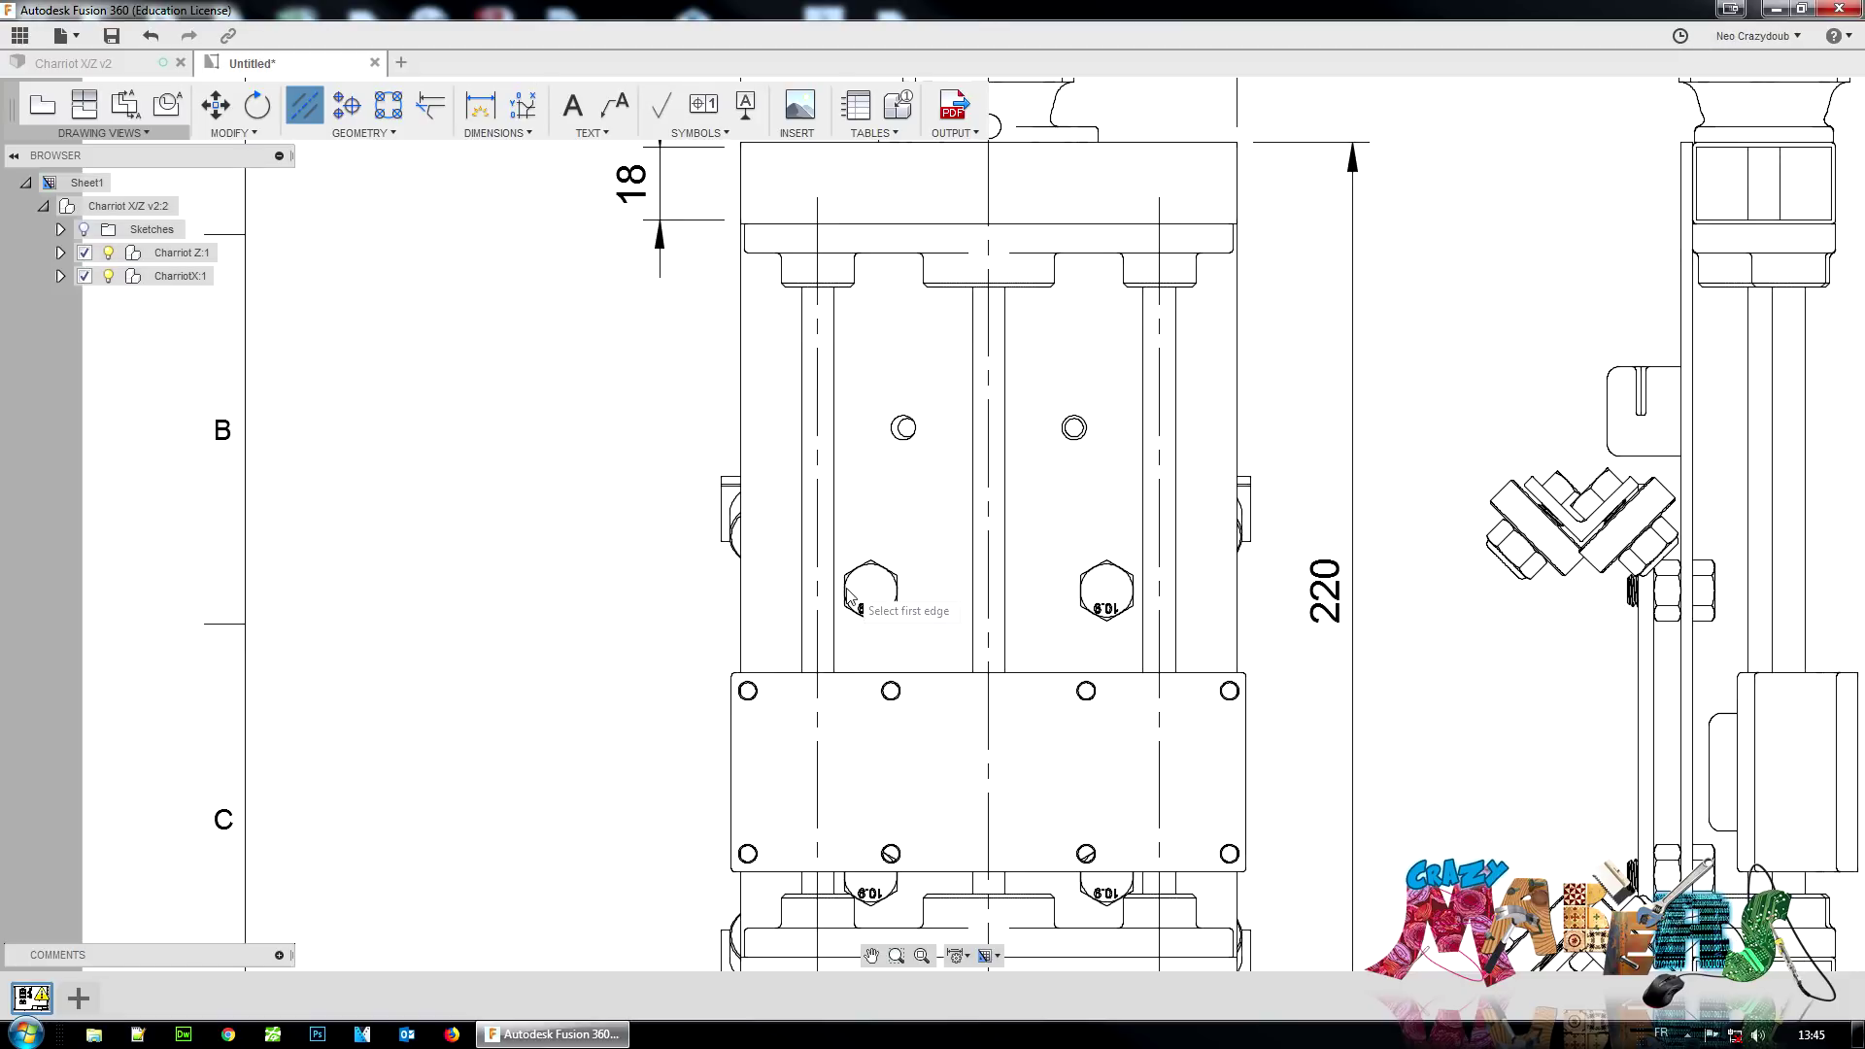
{"action": "scroll", "coordinate": [847, 599], "scroll_direction": "up", "scroll_amount": 6}
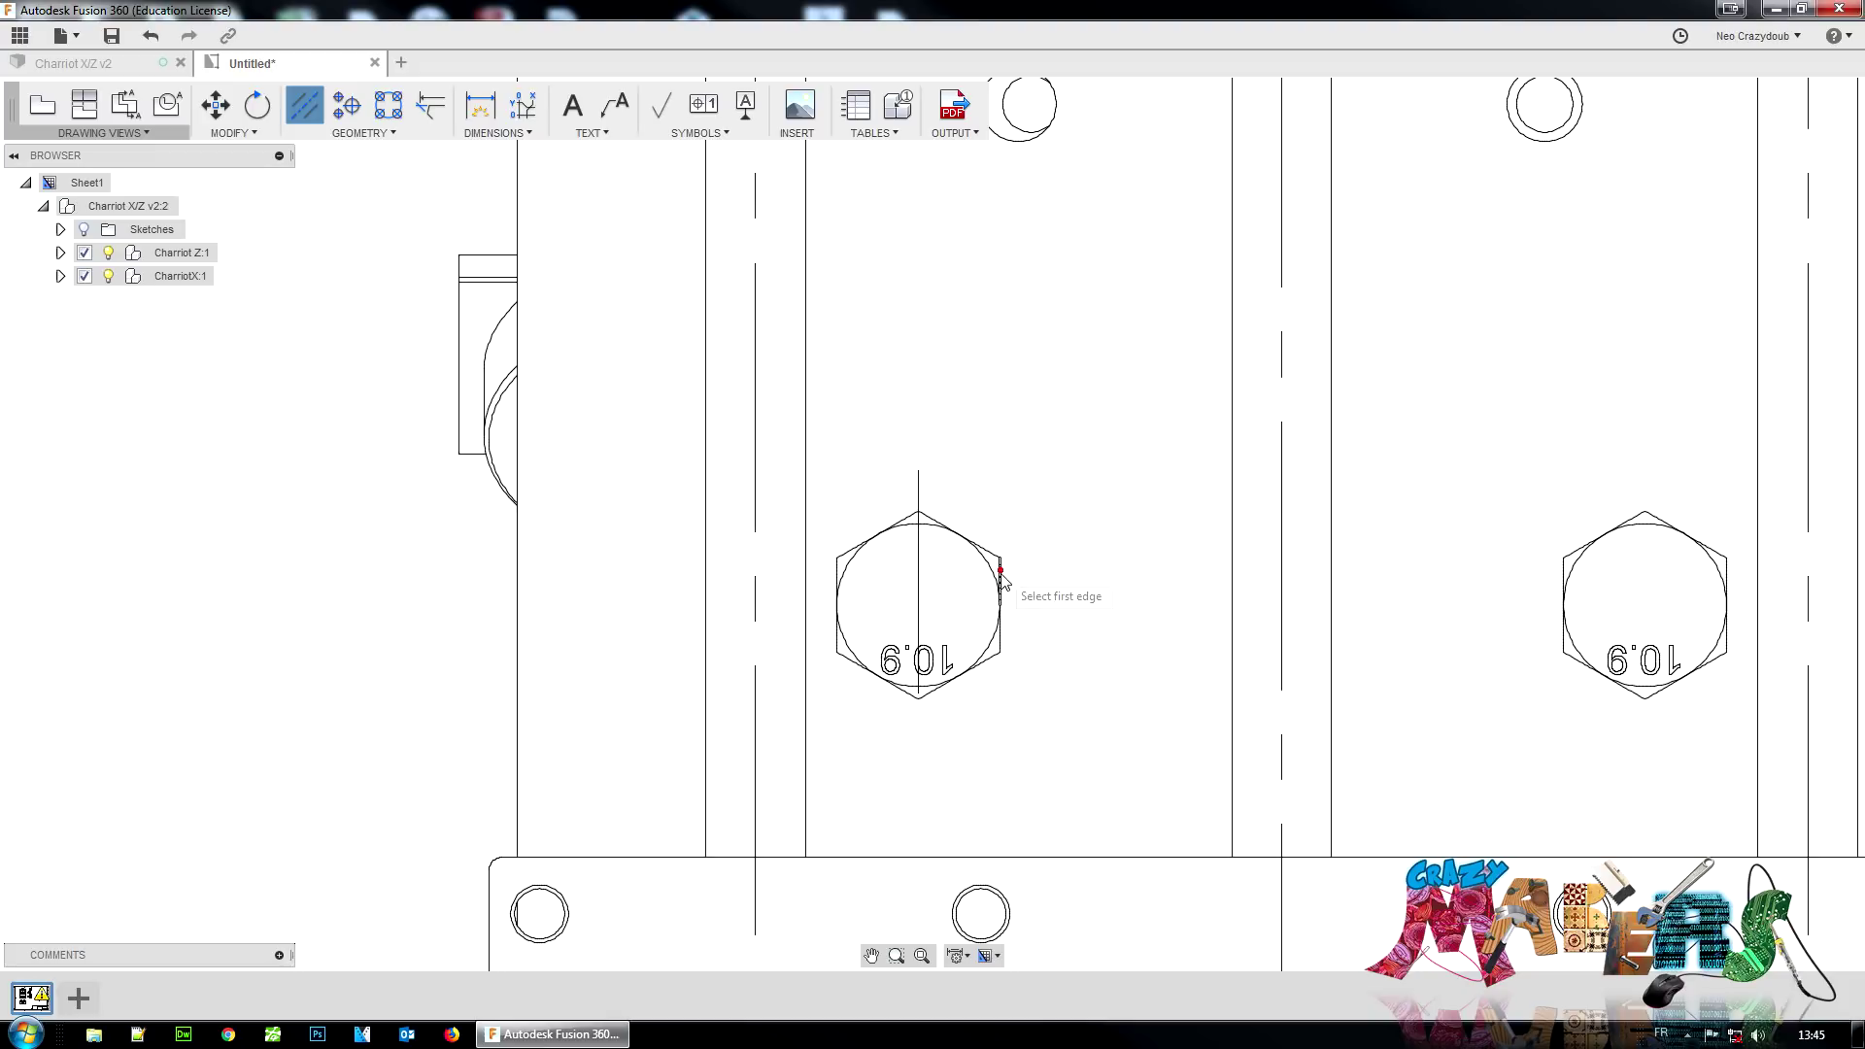
{"action": "left_click", "coordinate": [1728, 574]}
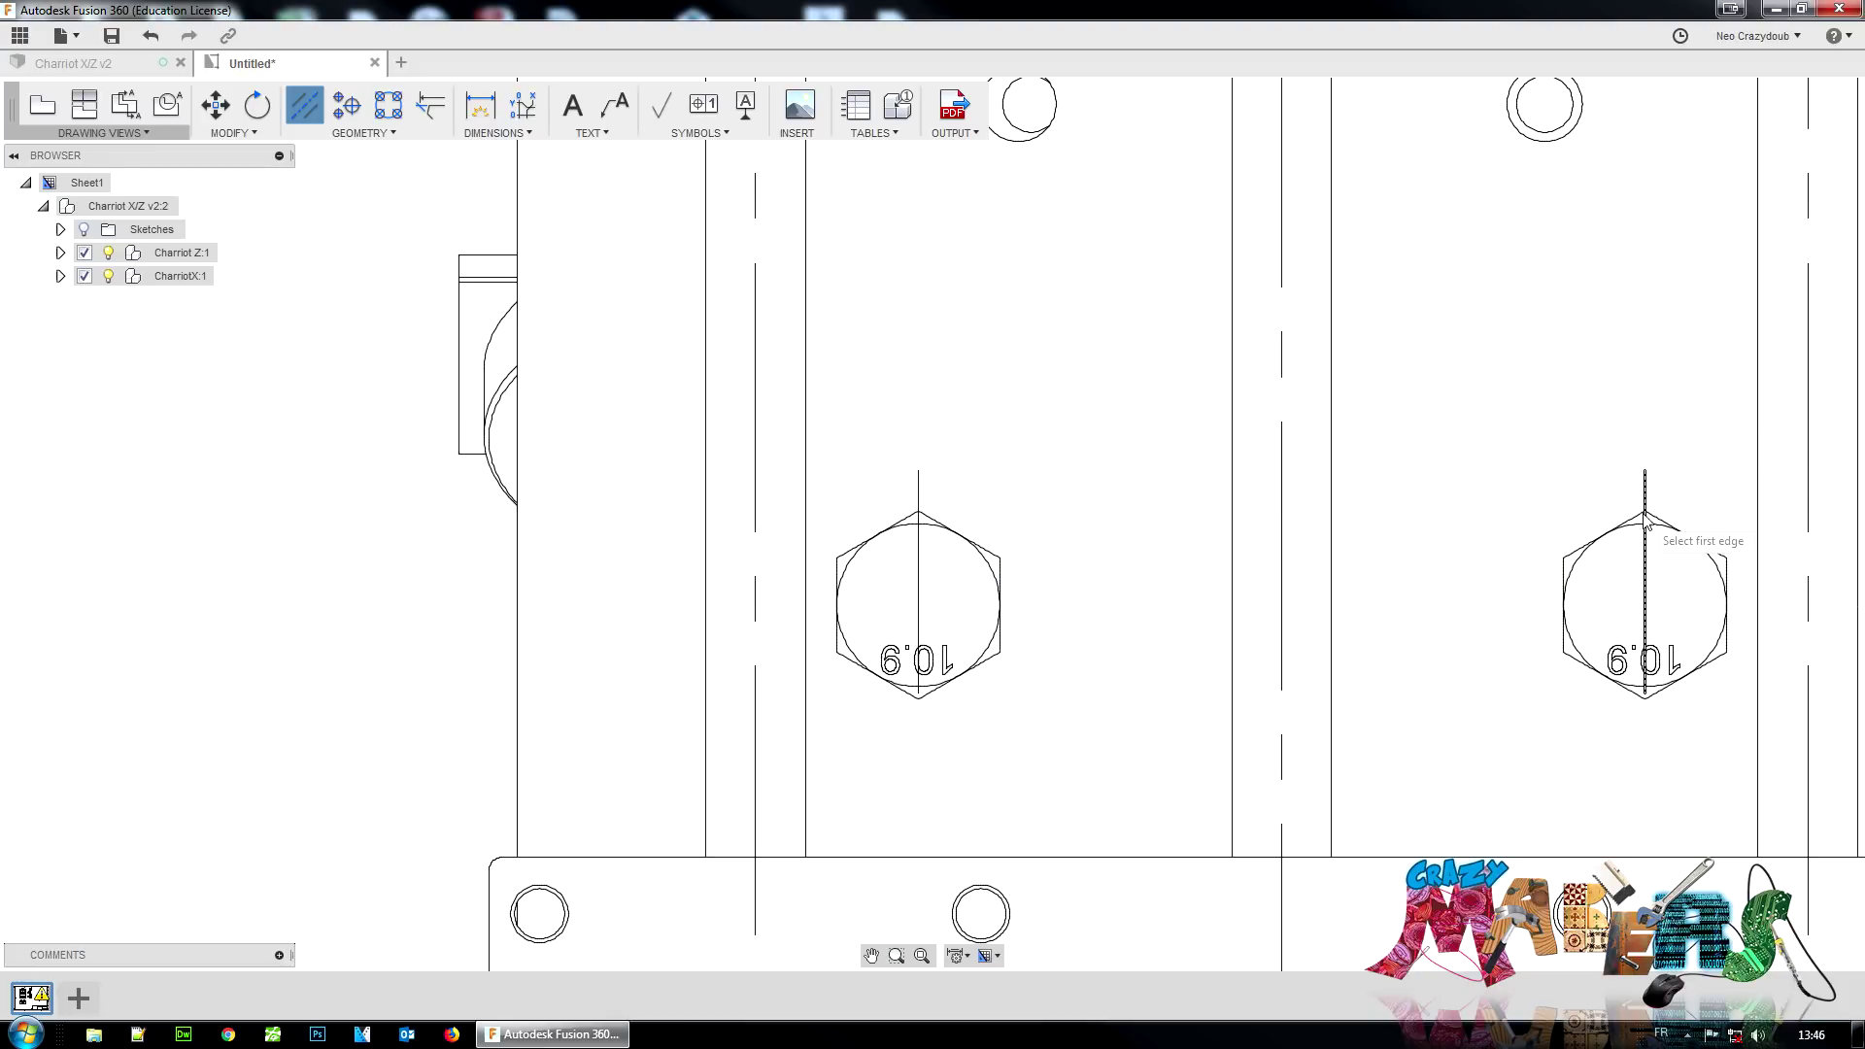
{"action": "scroll", "coordinate": [1649, 518], "scroll_direction": "up", "scroll_amount": 5}
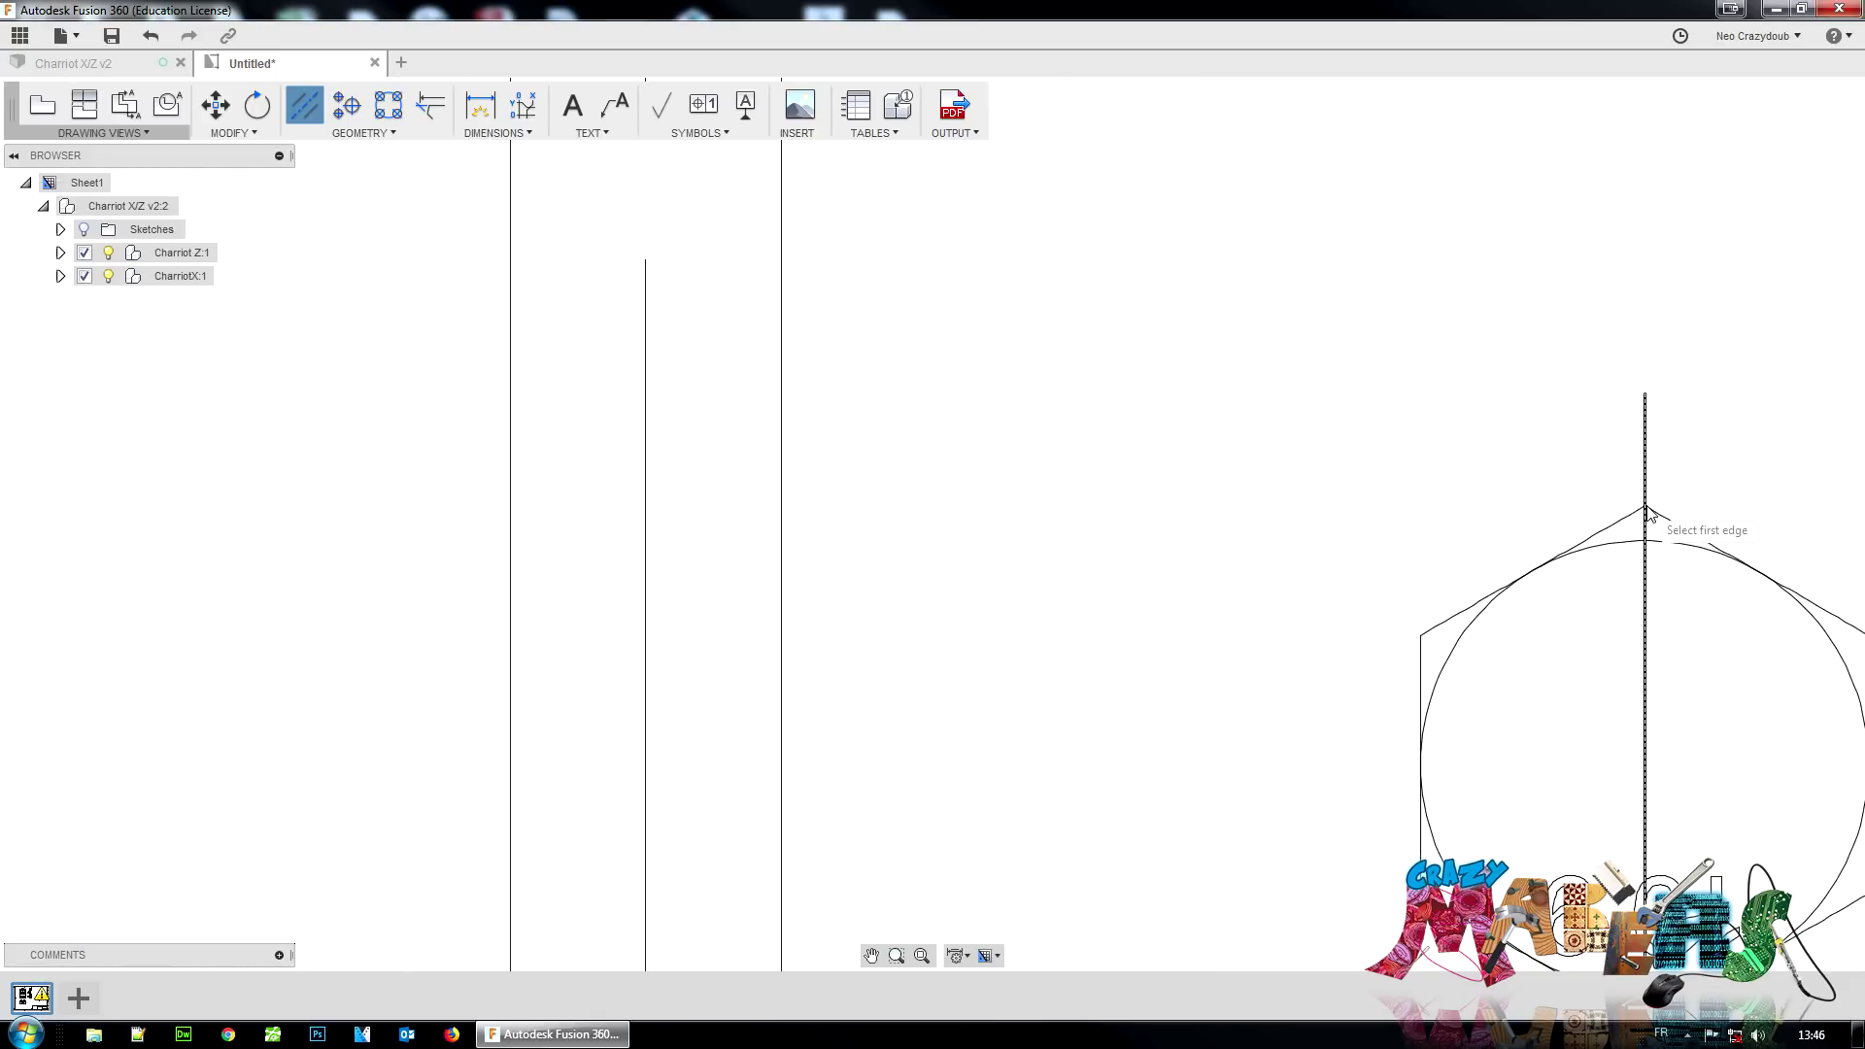
{"action": "scroll", "coordinate": [1646, 554], "scroll_direction": "down", "scroll_amount": 5}
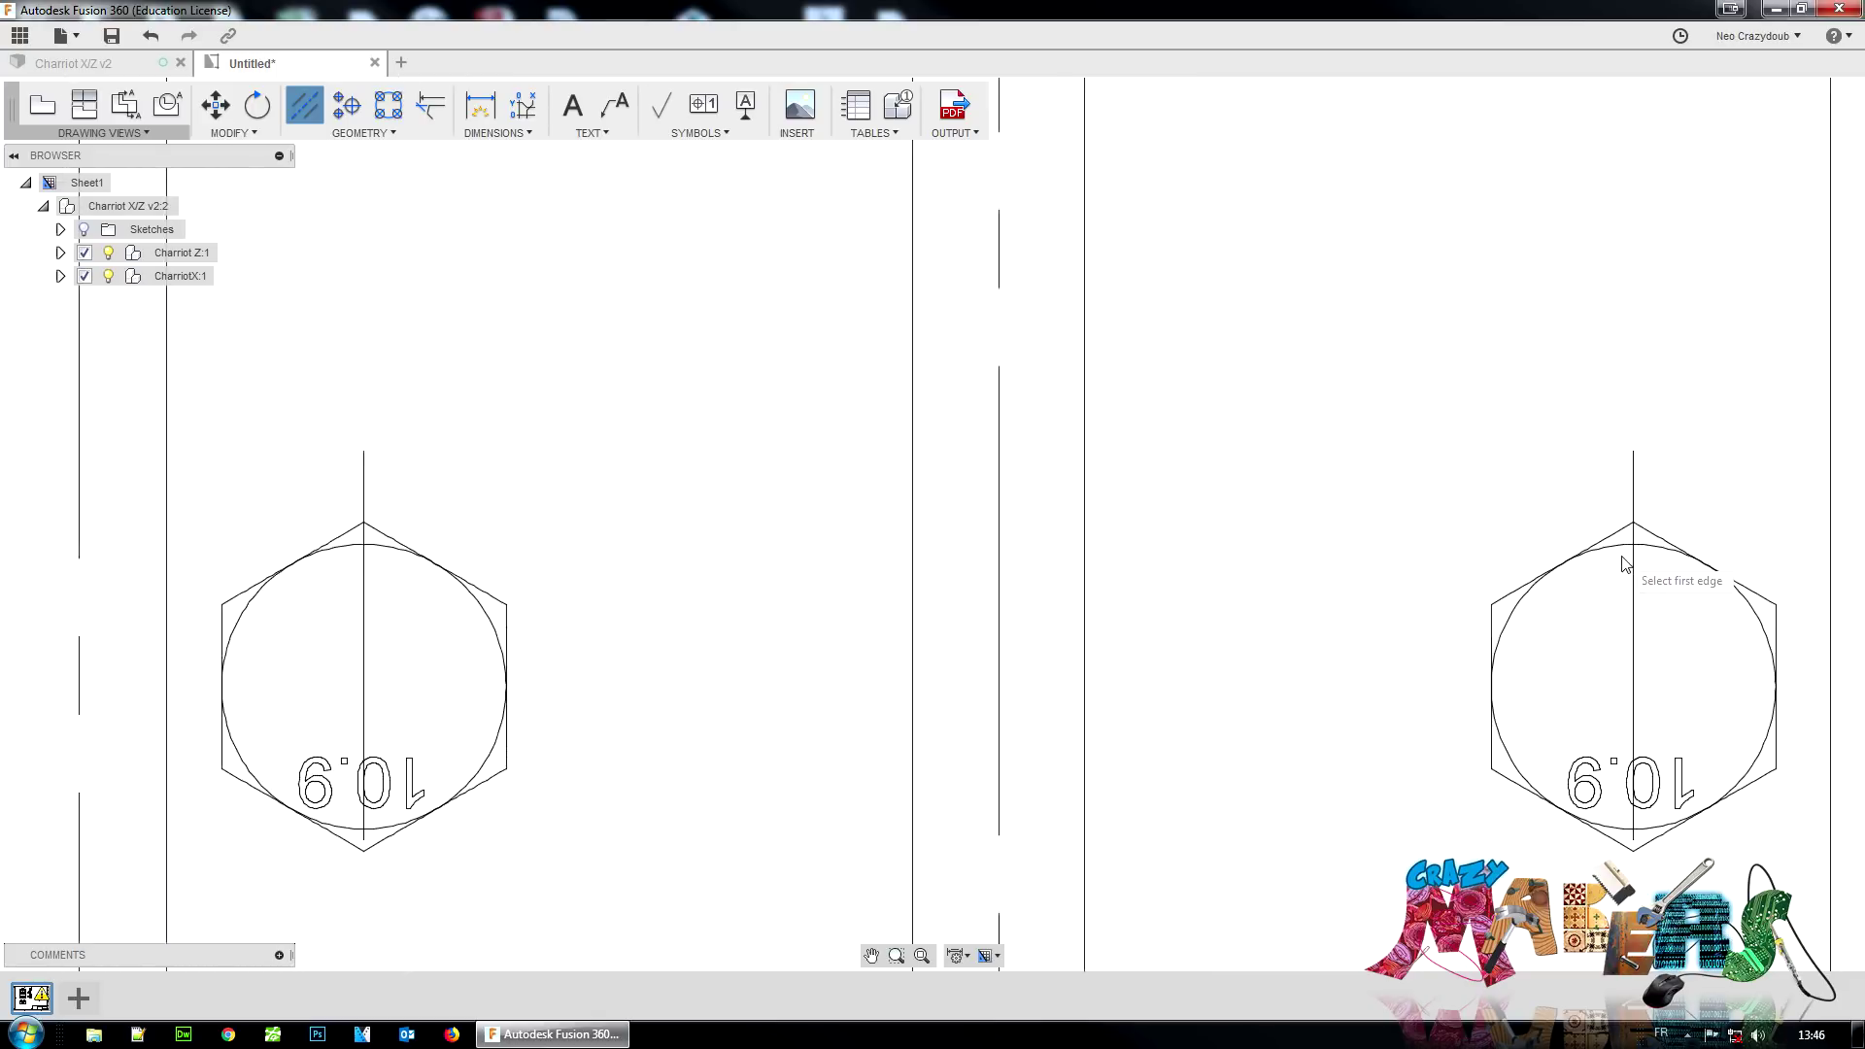
{"action": "scroll", "coordinate": [1622, 561], "scroll_direction": "down", "scroll_amount": 1}
{"action": "middle_click_drag", "start_coordinate": [1622, 560], "coordinate": [1261, 548]}
{"action": "scroll", "coordinate": [1261, 548], "scroll_direction": "down", "scroll_amount": 1}
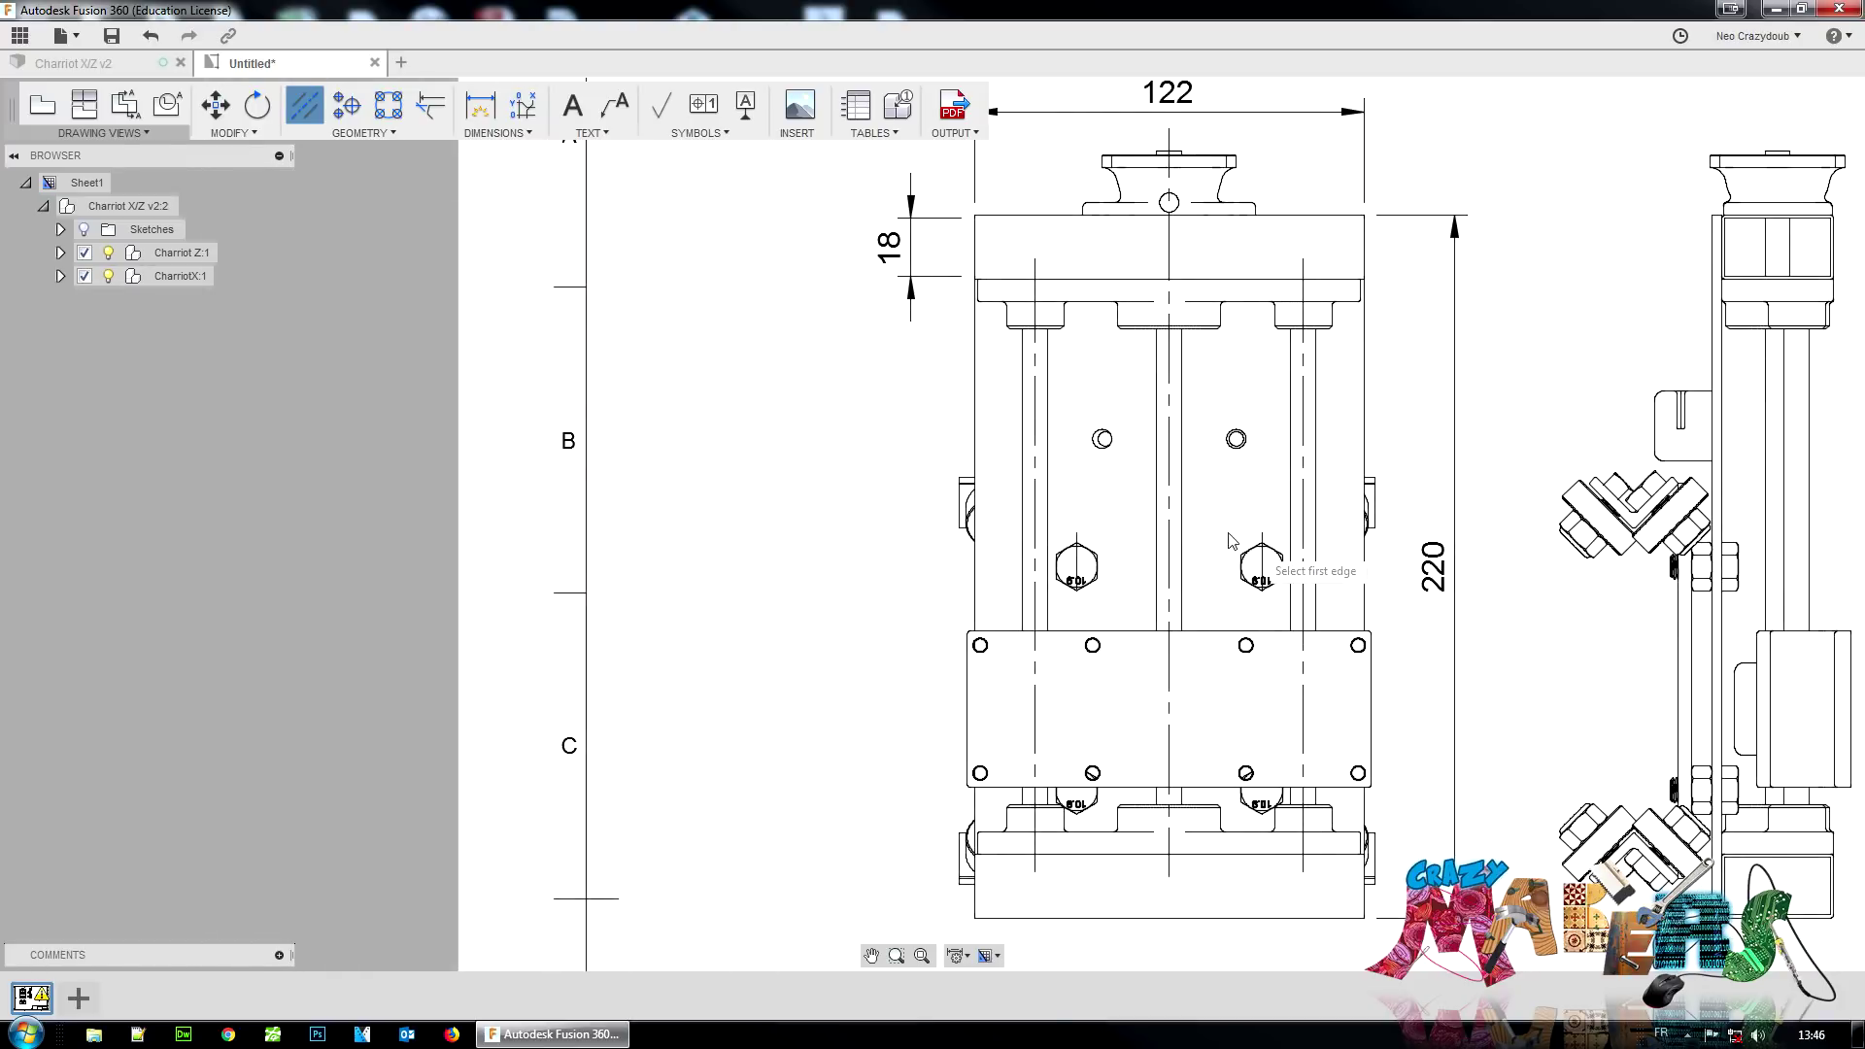
Step: Dimension the spacing between the two outer rods' centerlines, and from the middle rod's centerline to the outer rod nearer the side view
{"action": "key", "text": "d"}
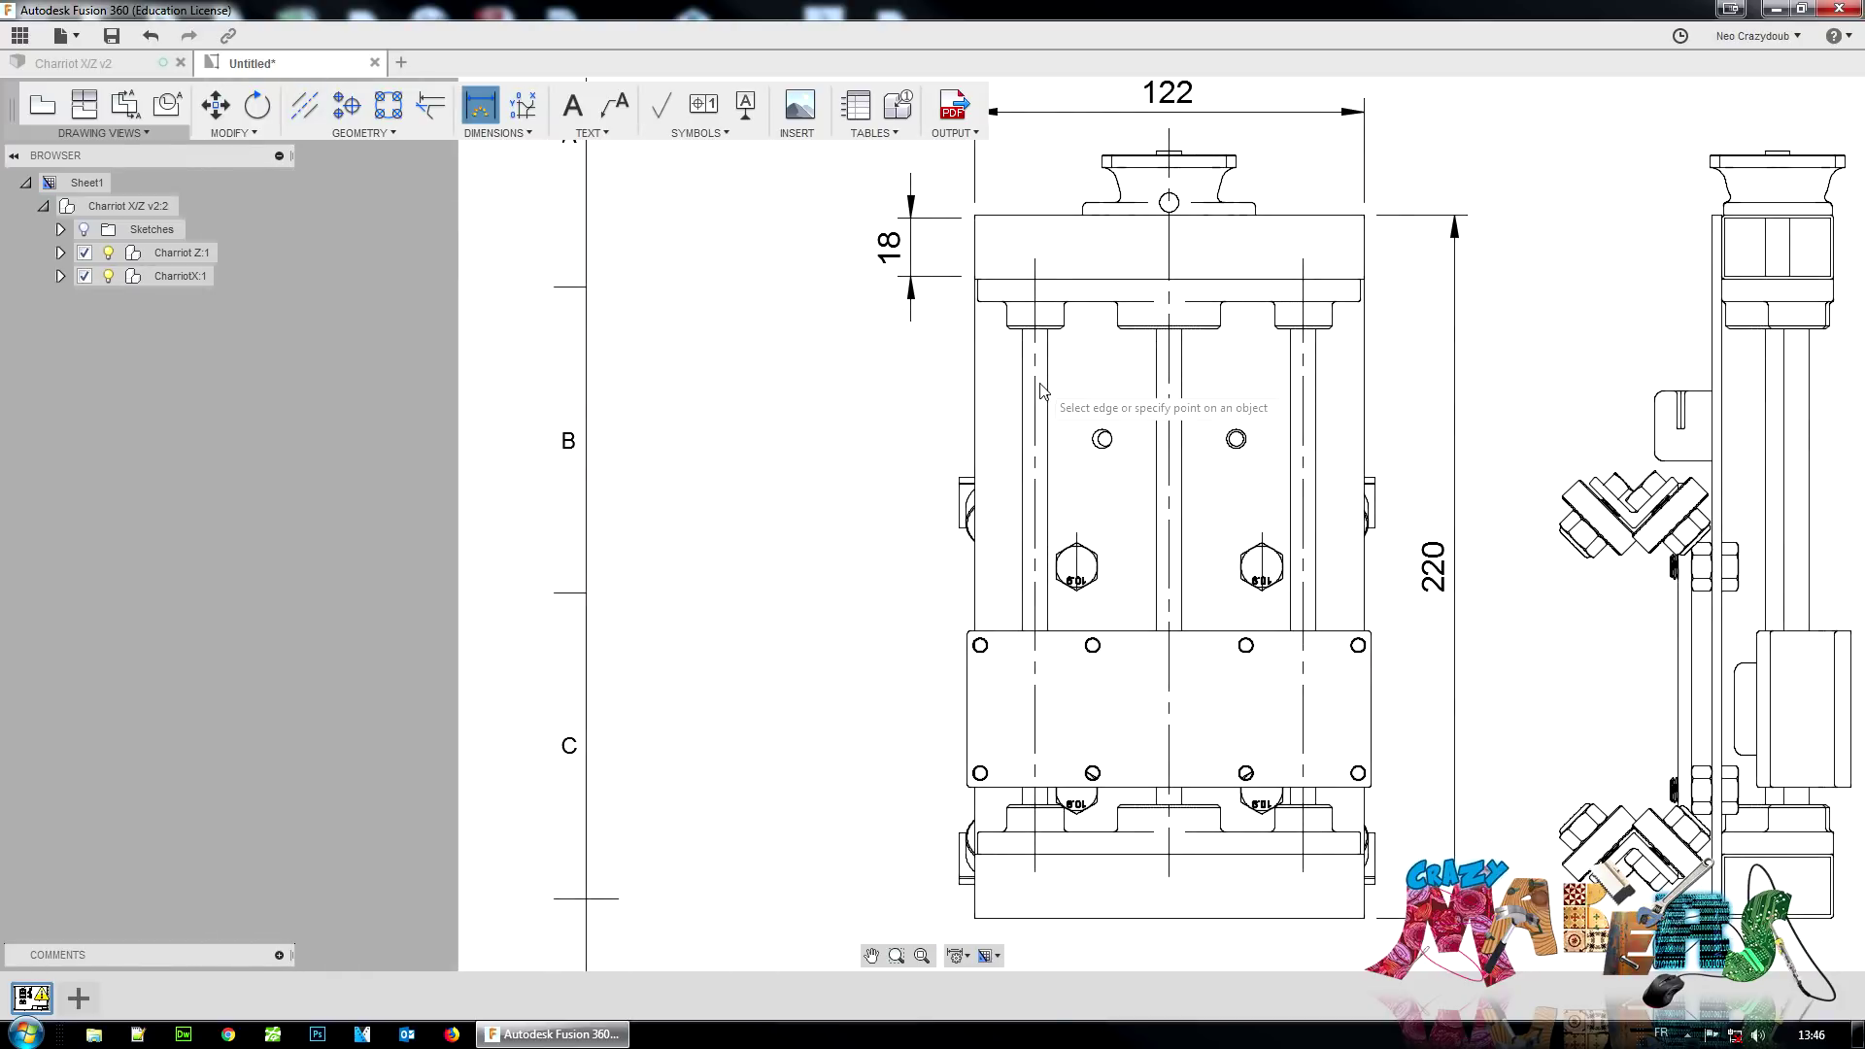
{"action": "left_click", "coordinate": [1035, 388]}
{"action": "left_click", "coordinate": [1304, 389]}
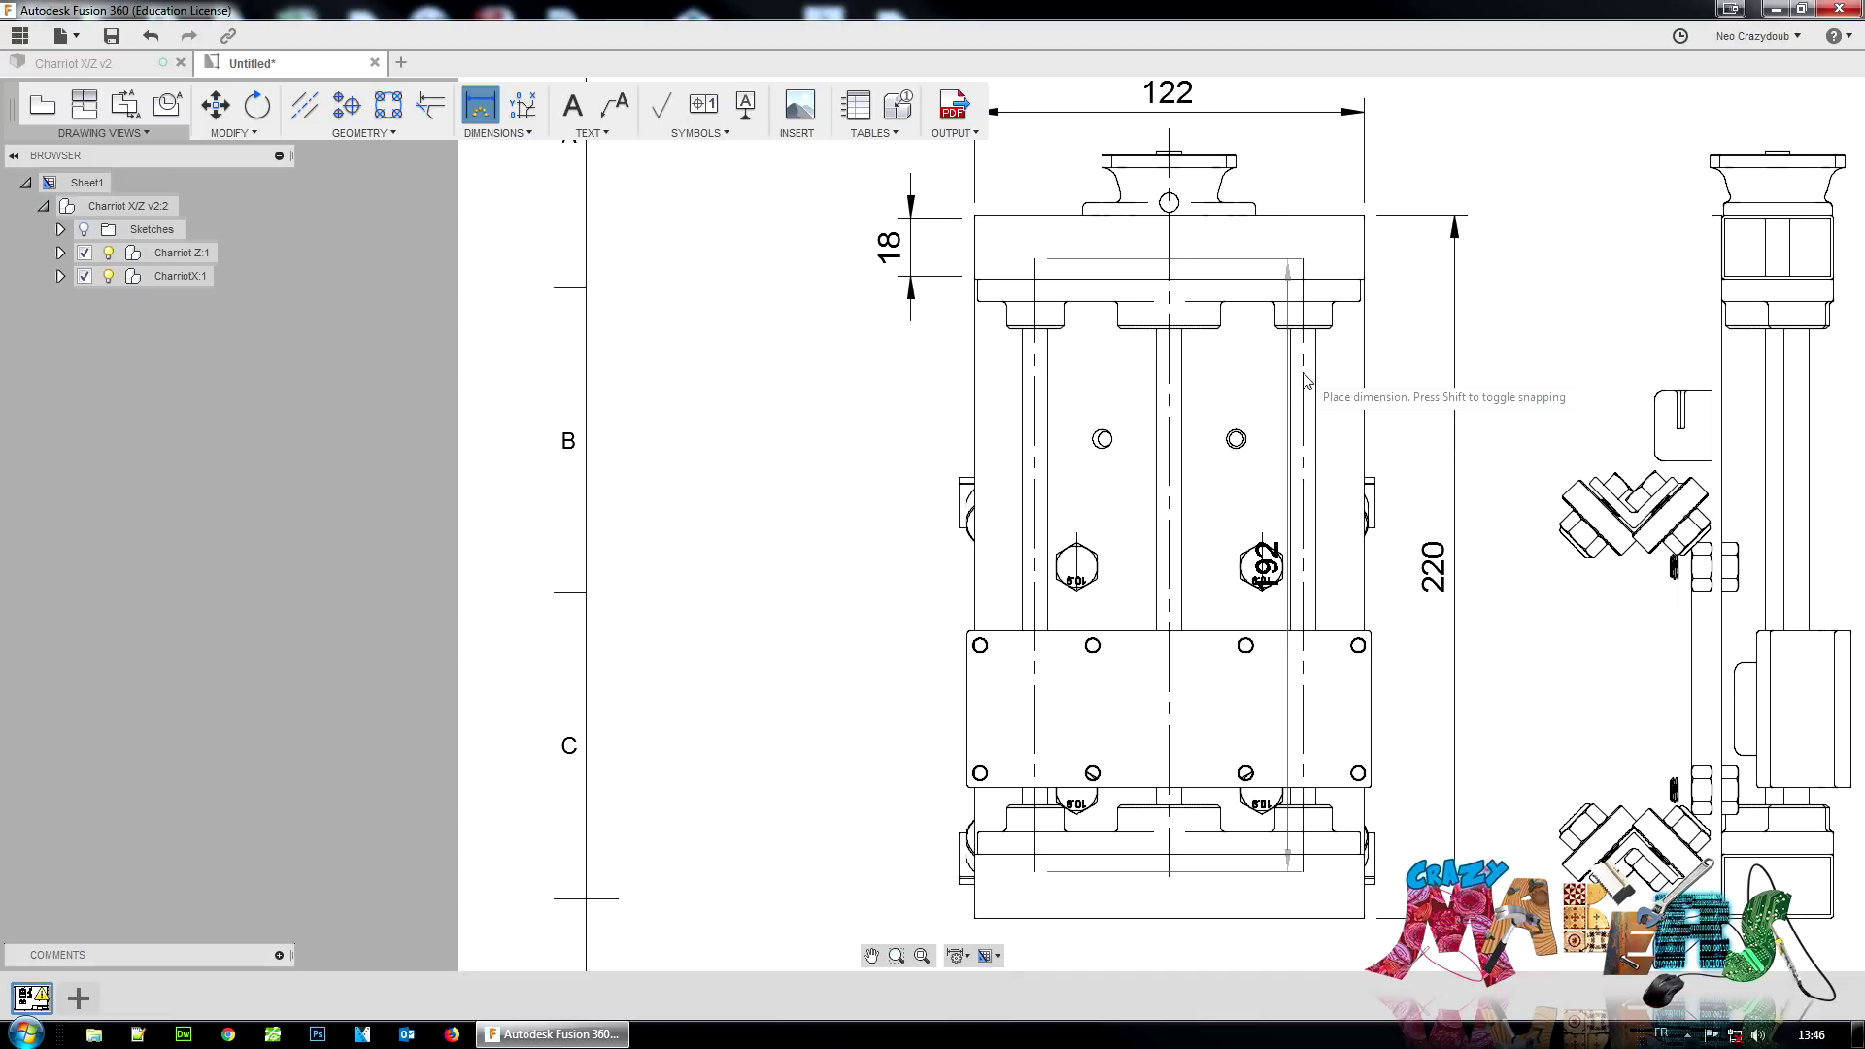
{"action": "left_click", "coordinate": [1248, 400]}
{"action": "left_click", "coordinate": [1169, 457]}
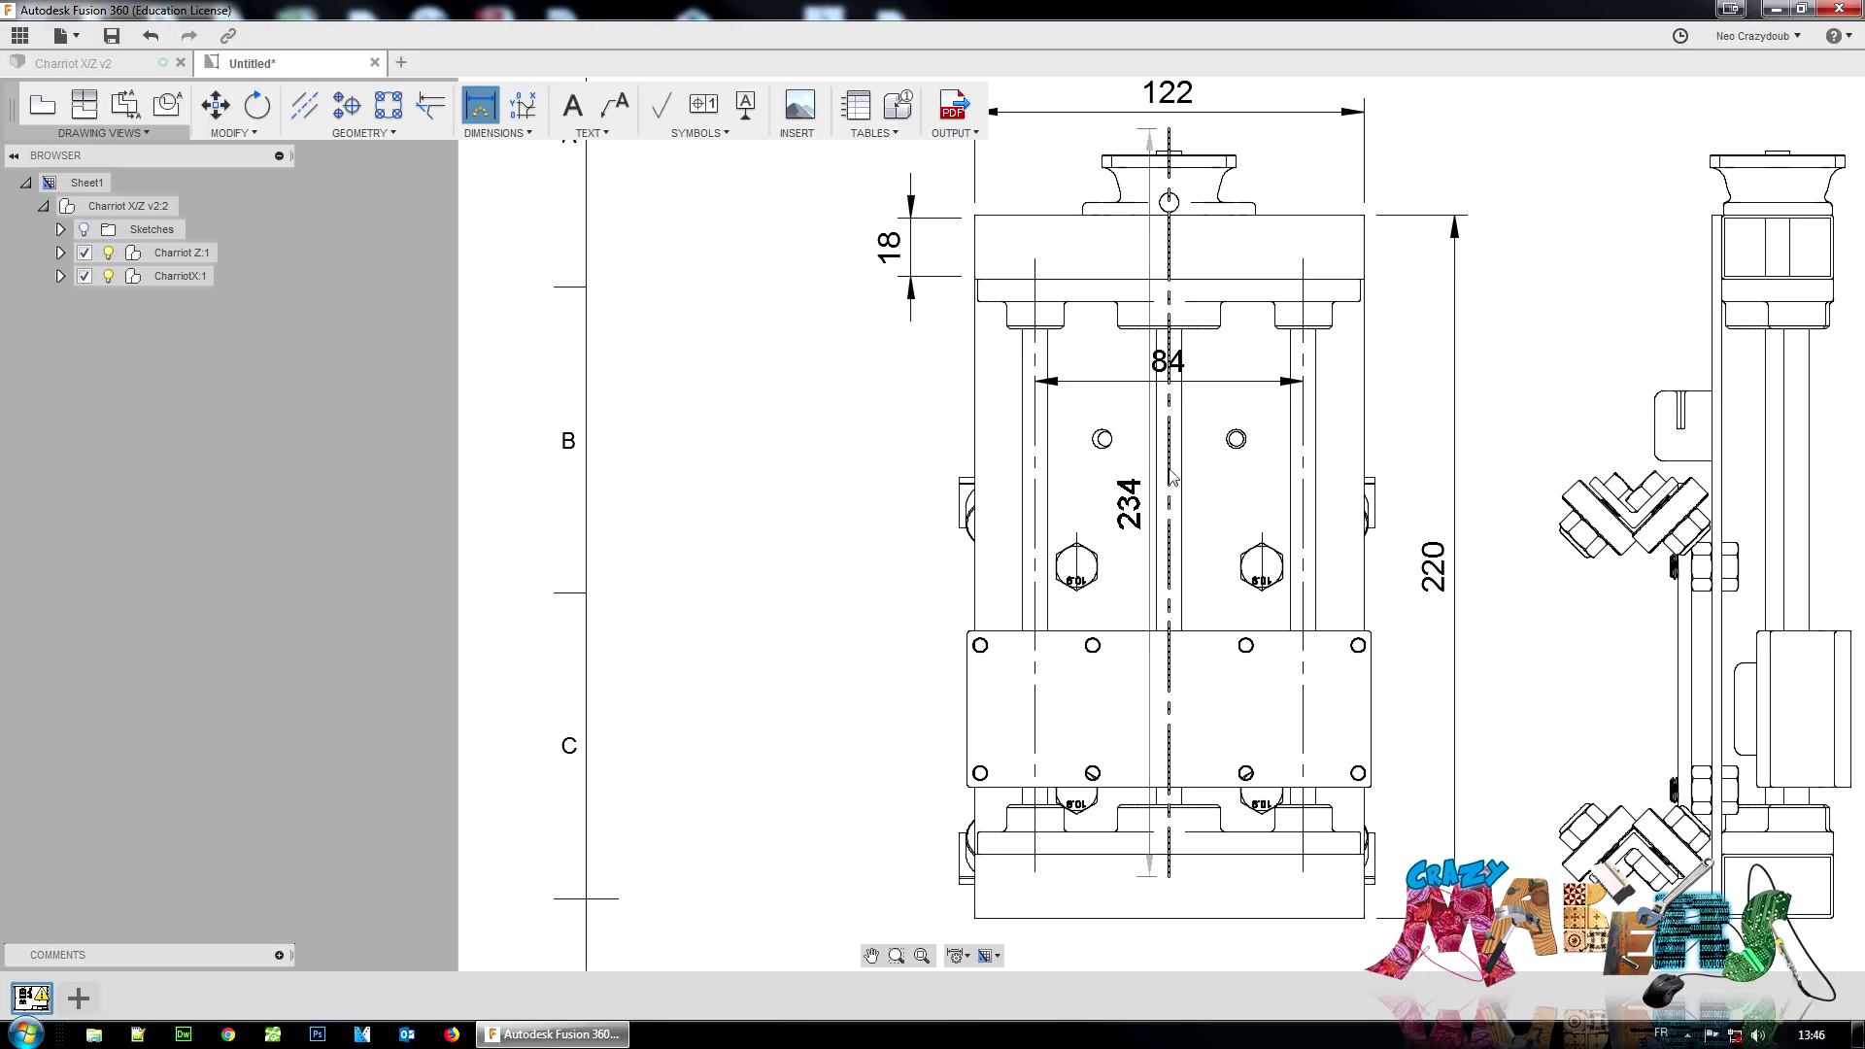
{"action": "scroll", "coordinate": [1176, 437], "scroll_direction": "up", "scroll_amount": 4}
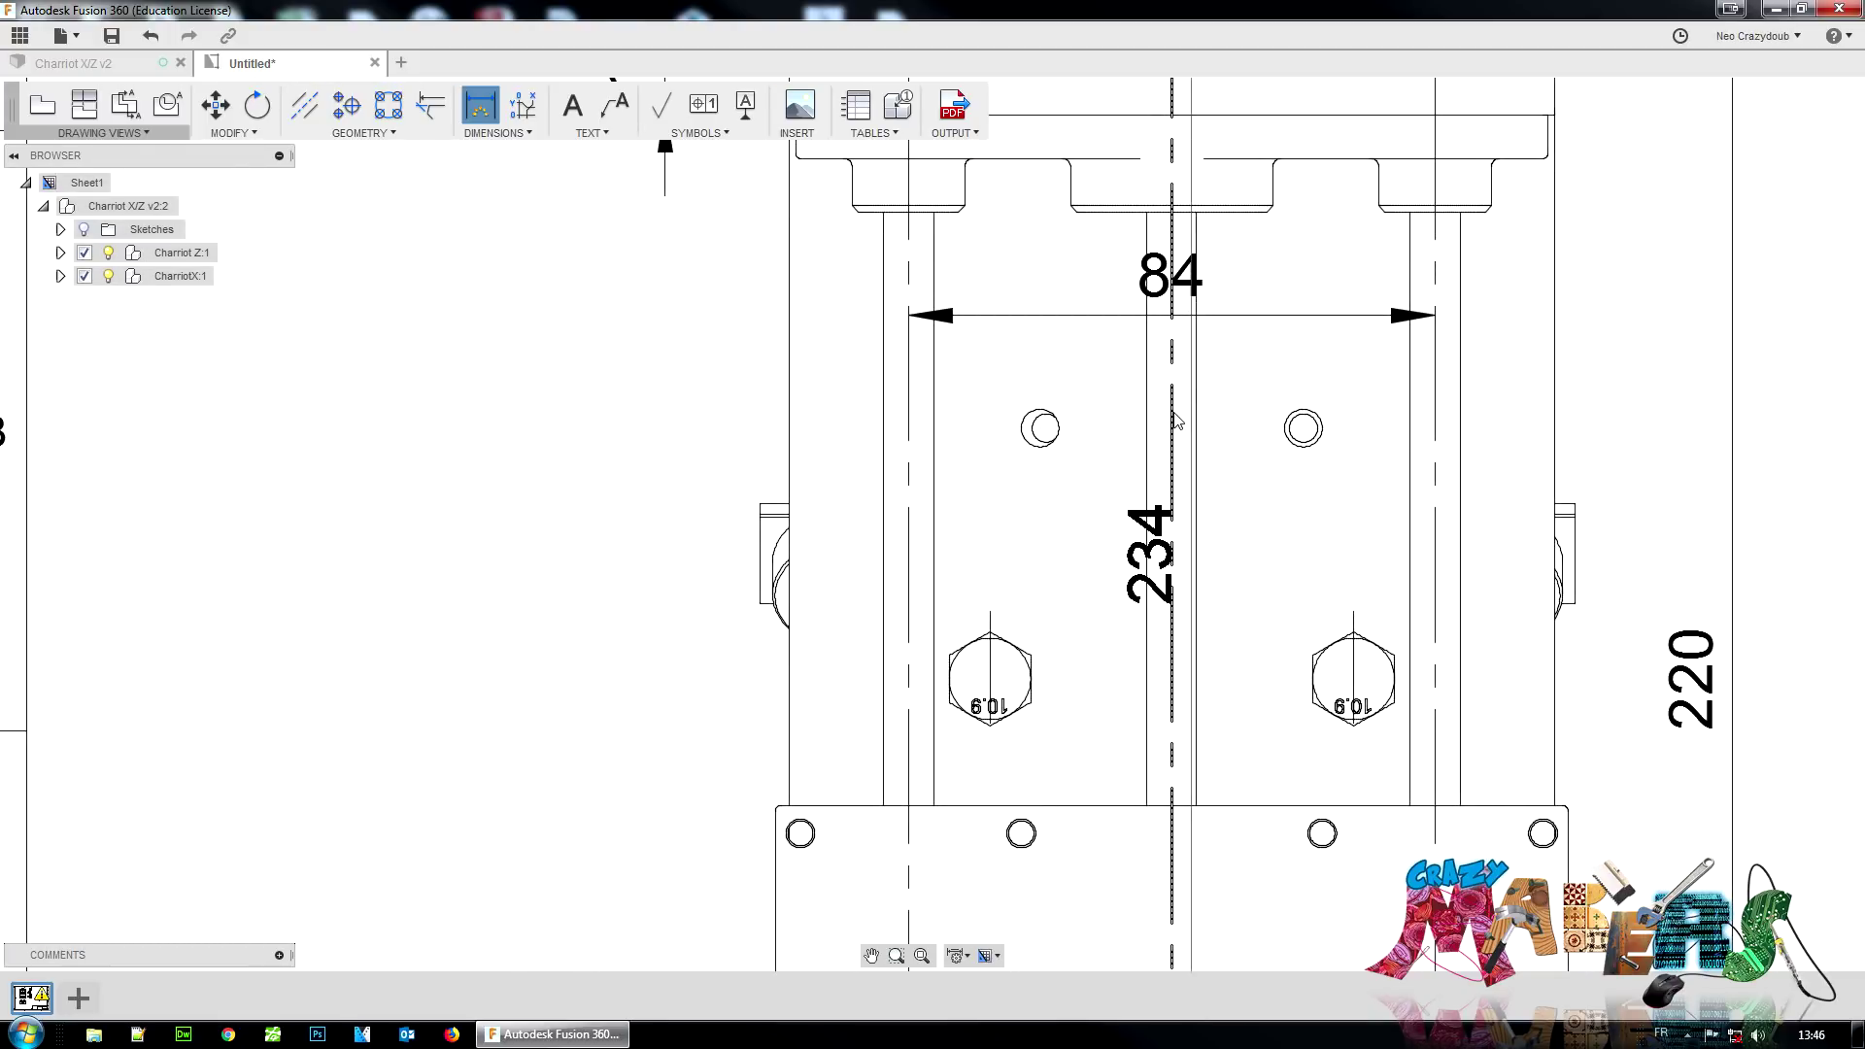
{"action": "left_click", "coordinate": [1423, 414]}
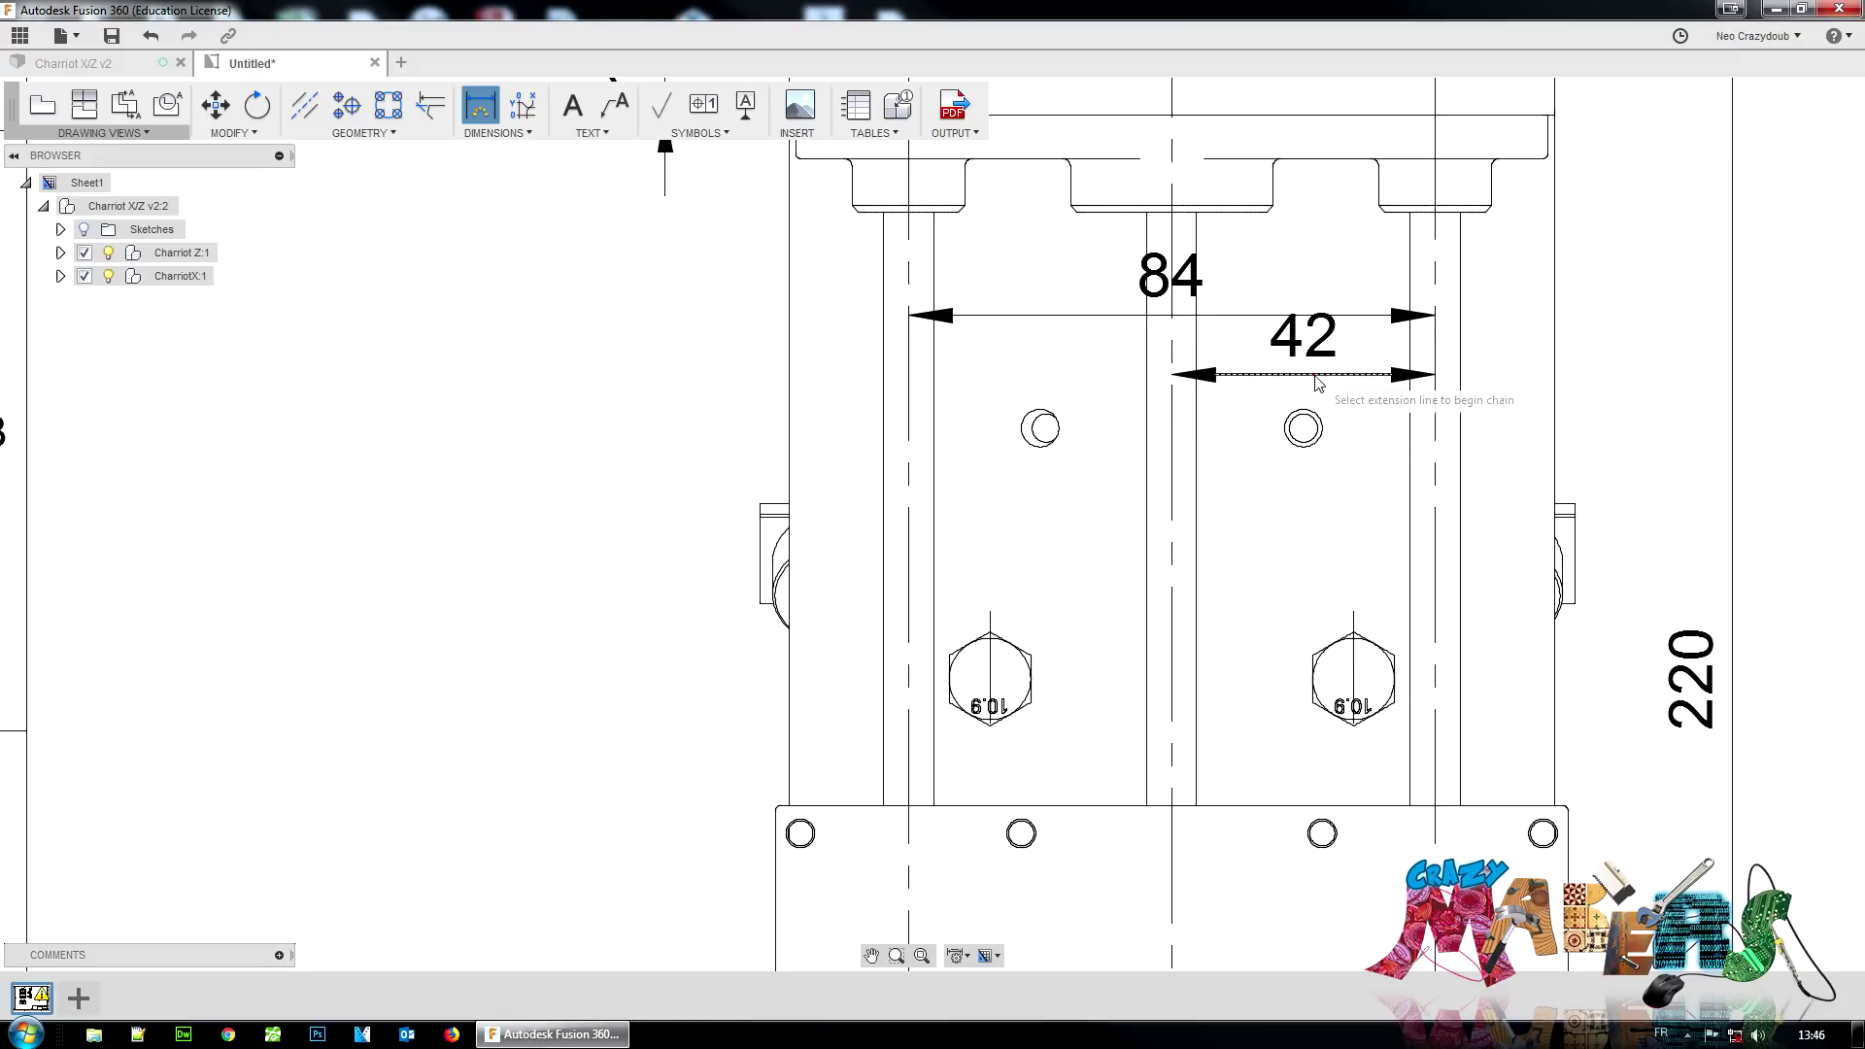
Step: Dimension the distance from the centerline of the outer rod nearer the side view to the adjacent outer edge of the back plate
{"action": "left_click", "coordinate": [1436, 381]}
{"action": "left_click", "coordinate": [1436, 387]}
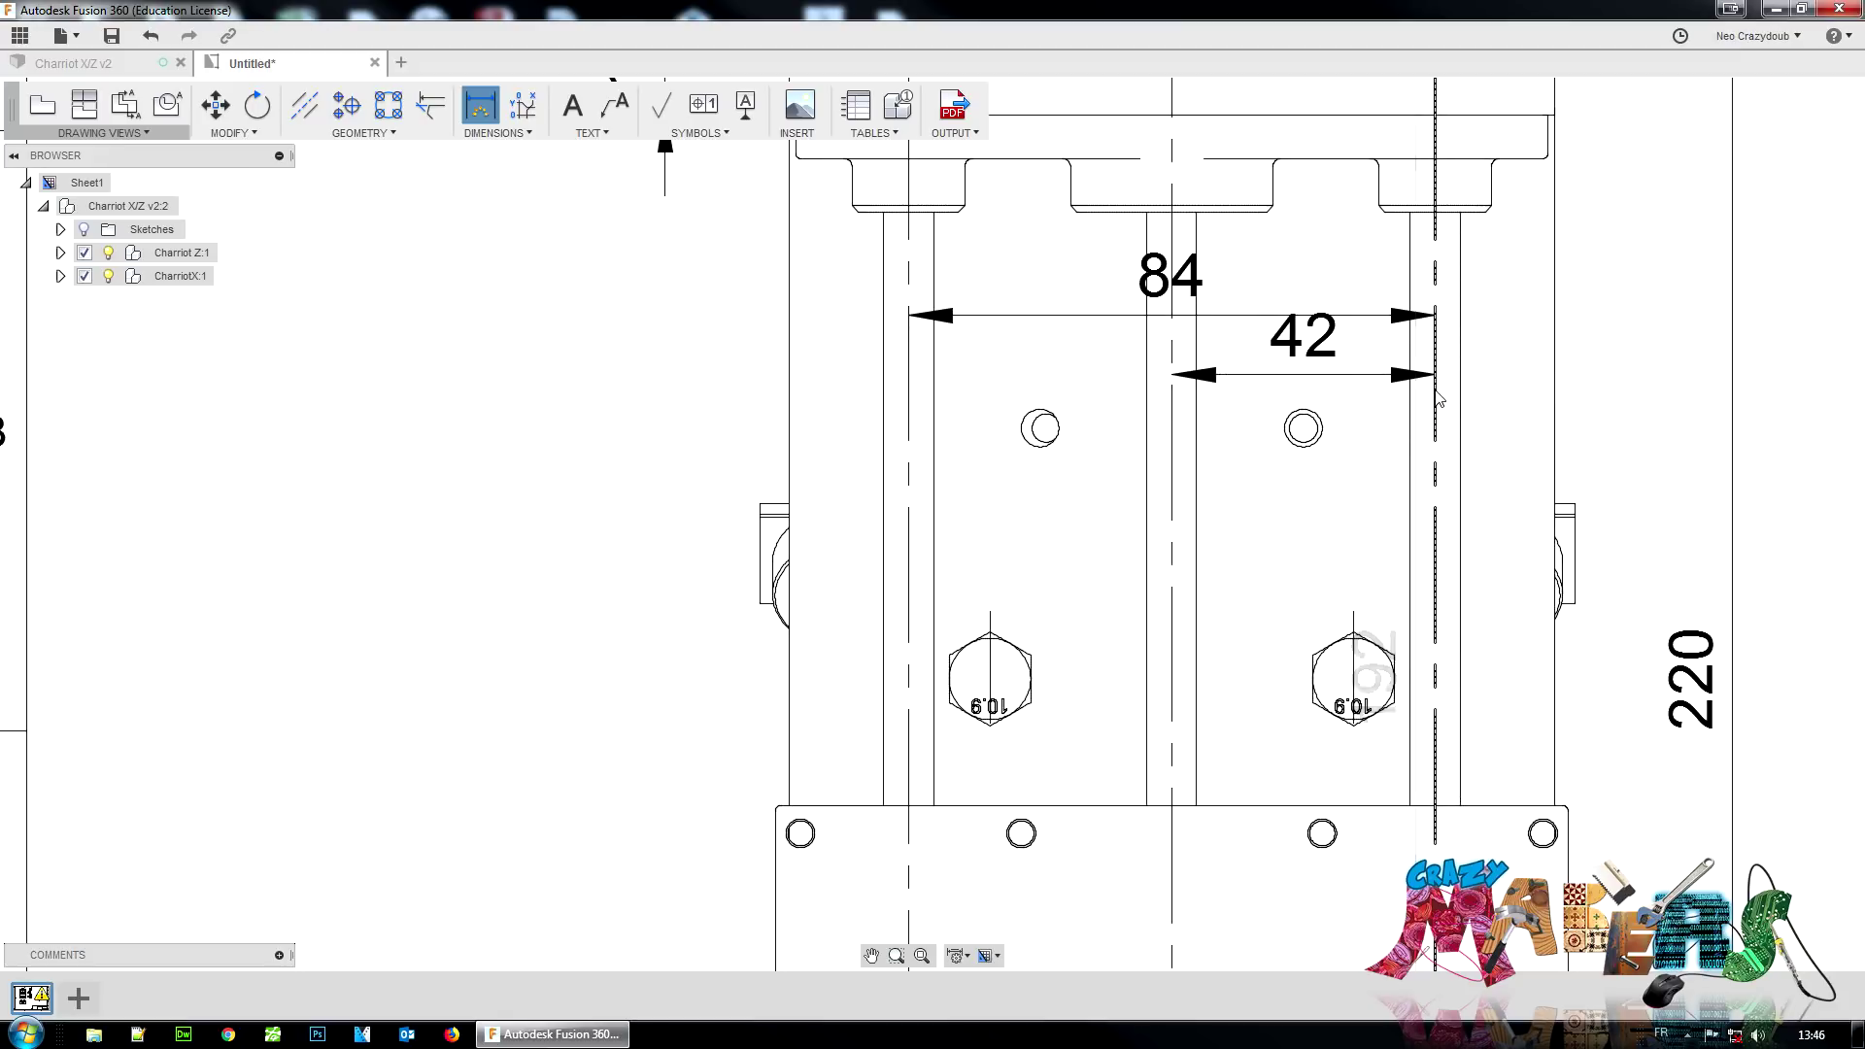
{"action": "left_click", "coordinate": [1554, 395]}
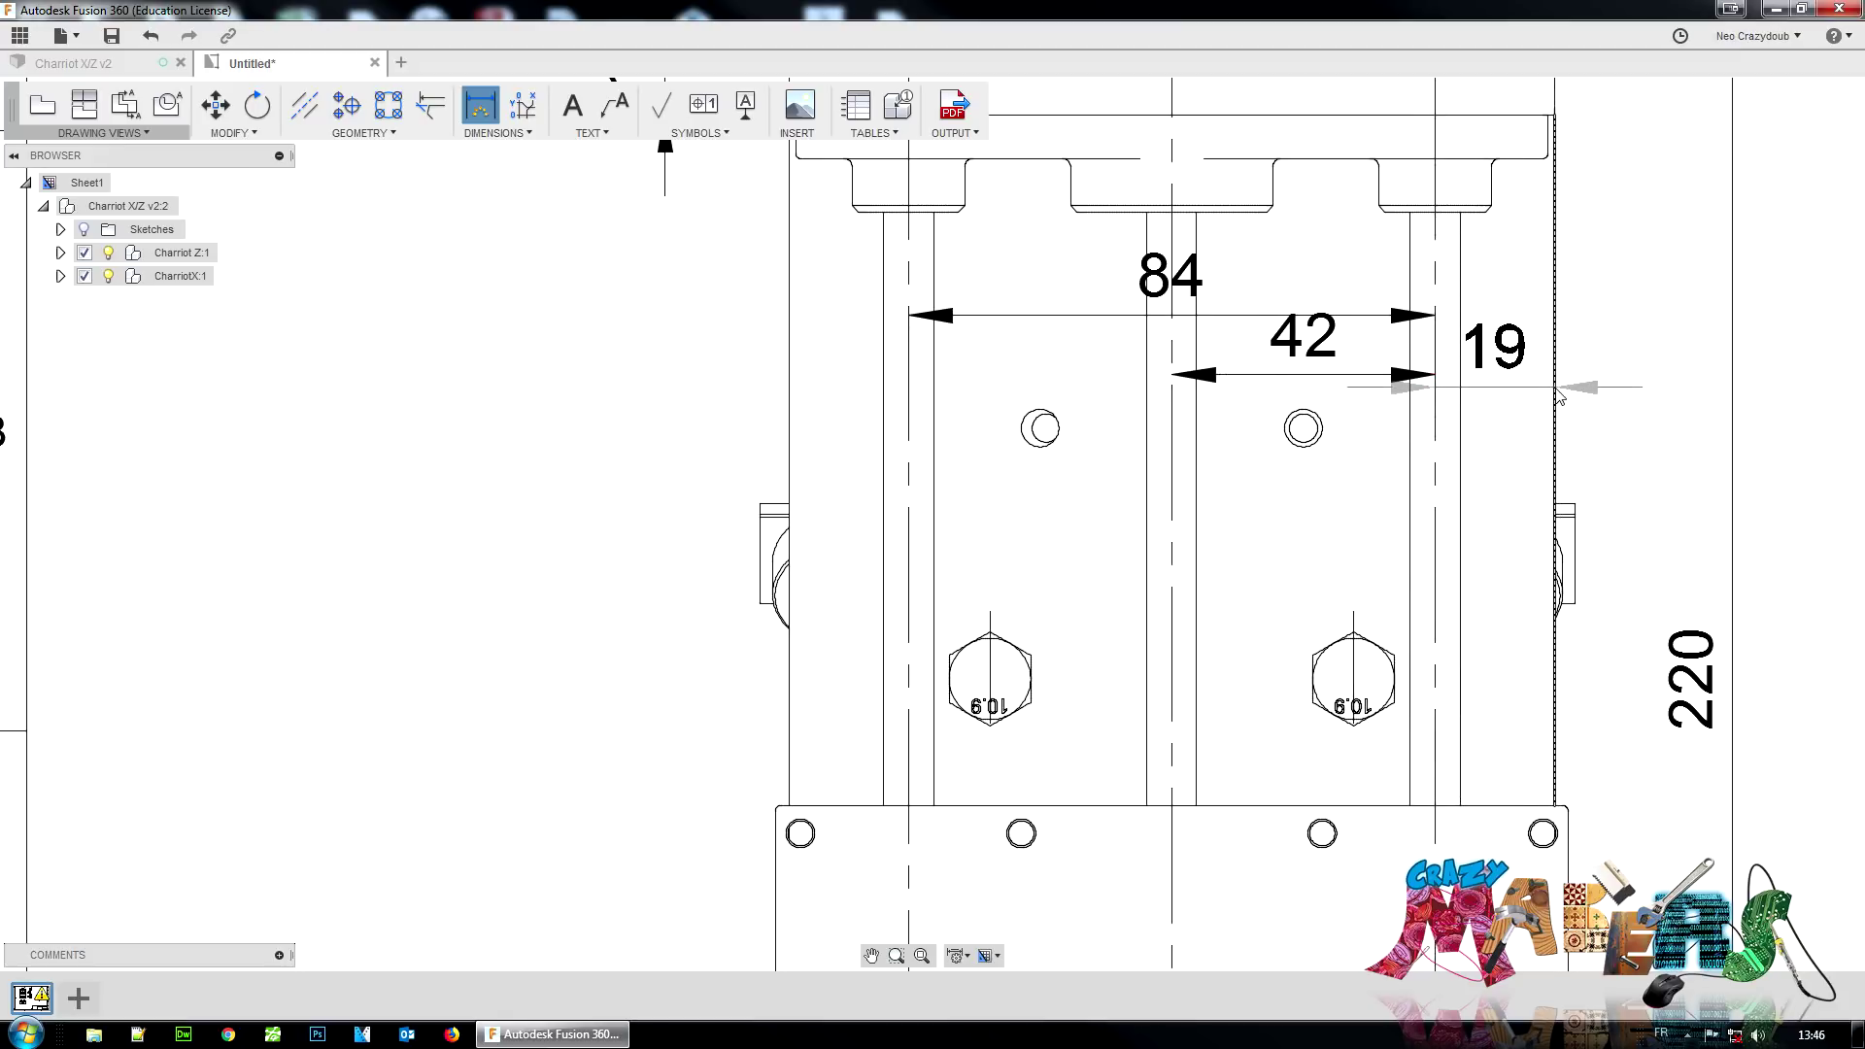
{"action": "left_click", "coordinate": [1497, 445]}
{"action": "scroll", "coordinate": [1500, 451], "scroll_direction": "down", "scroll_amount": 5}
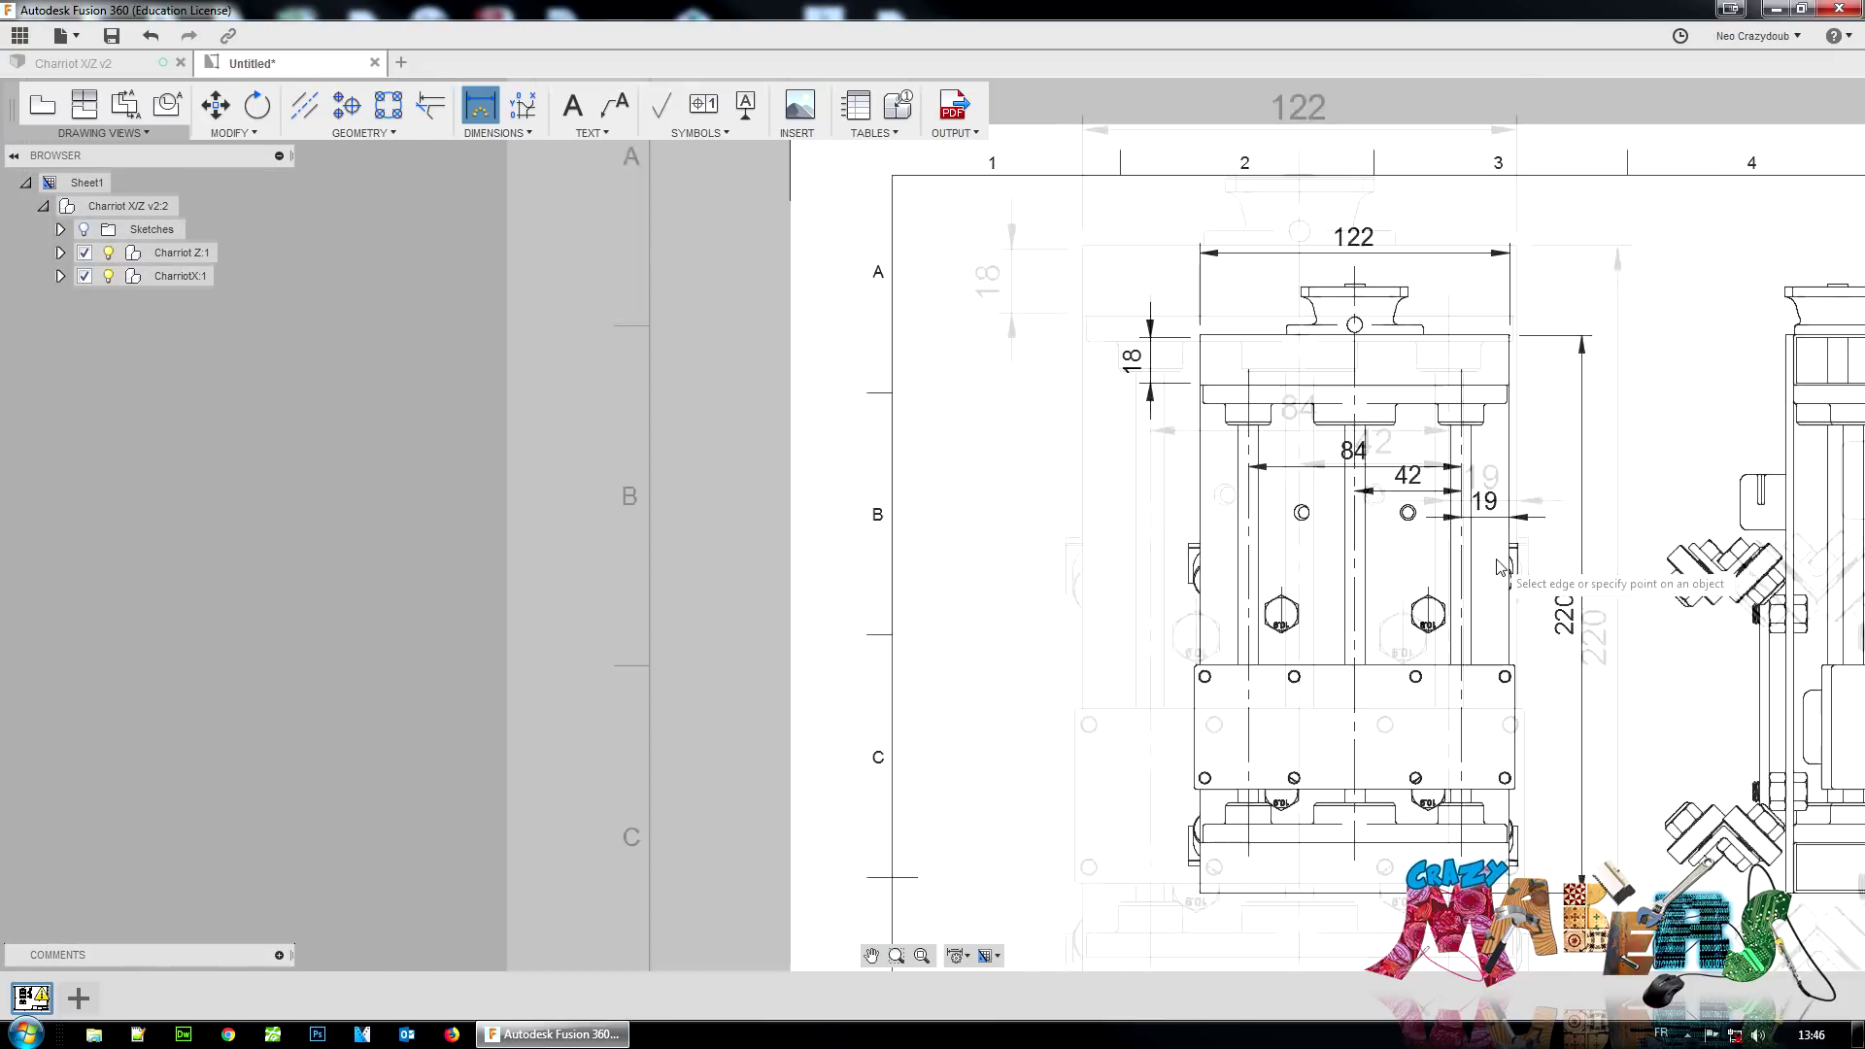
Step: Try to reposition the dimension between the outer rod's centerline and the back plate's edge
{"action": "middle_click_drag", "start_coordinate": [1634, 424], "coordinate": [1303, 318]}
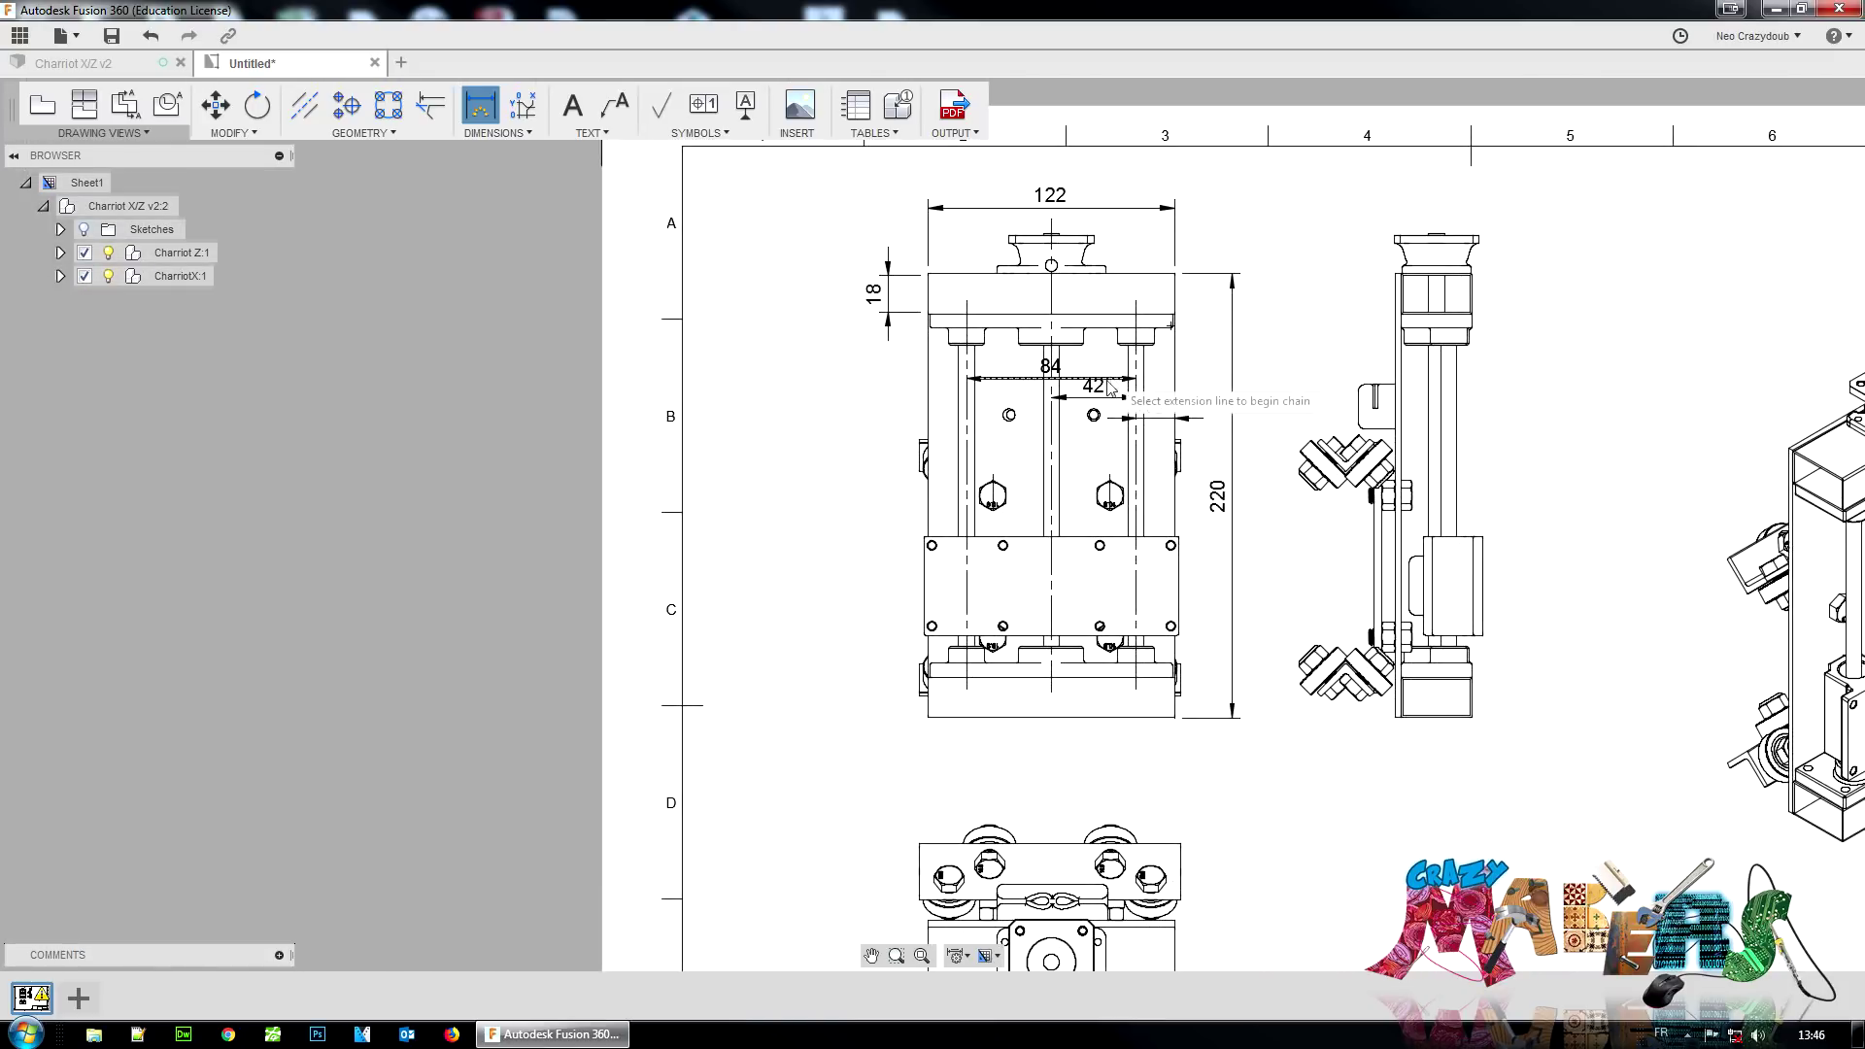
{"action": "left_click", "coordinate": [1179, 421]}
{"action": "key", "text": "Escape"}
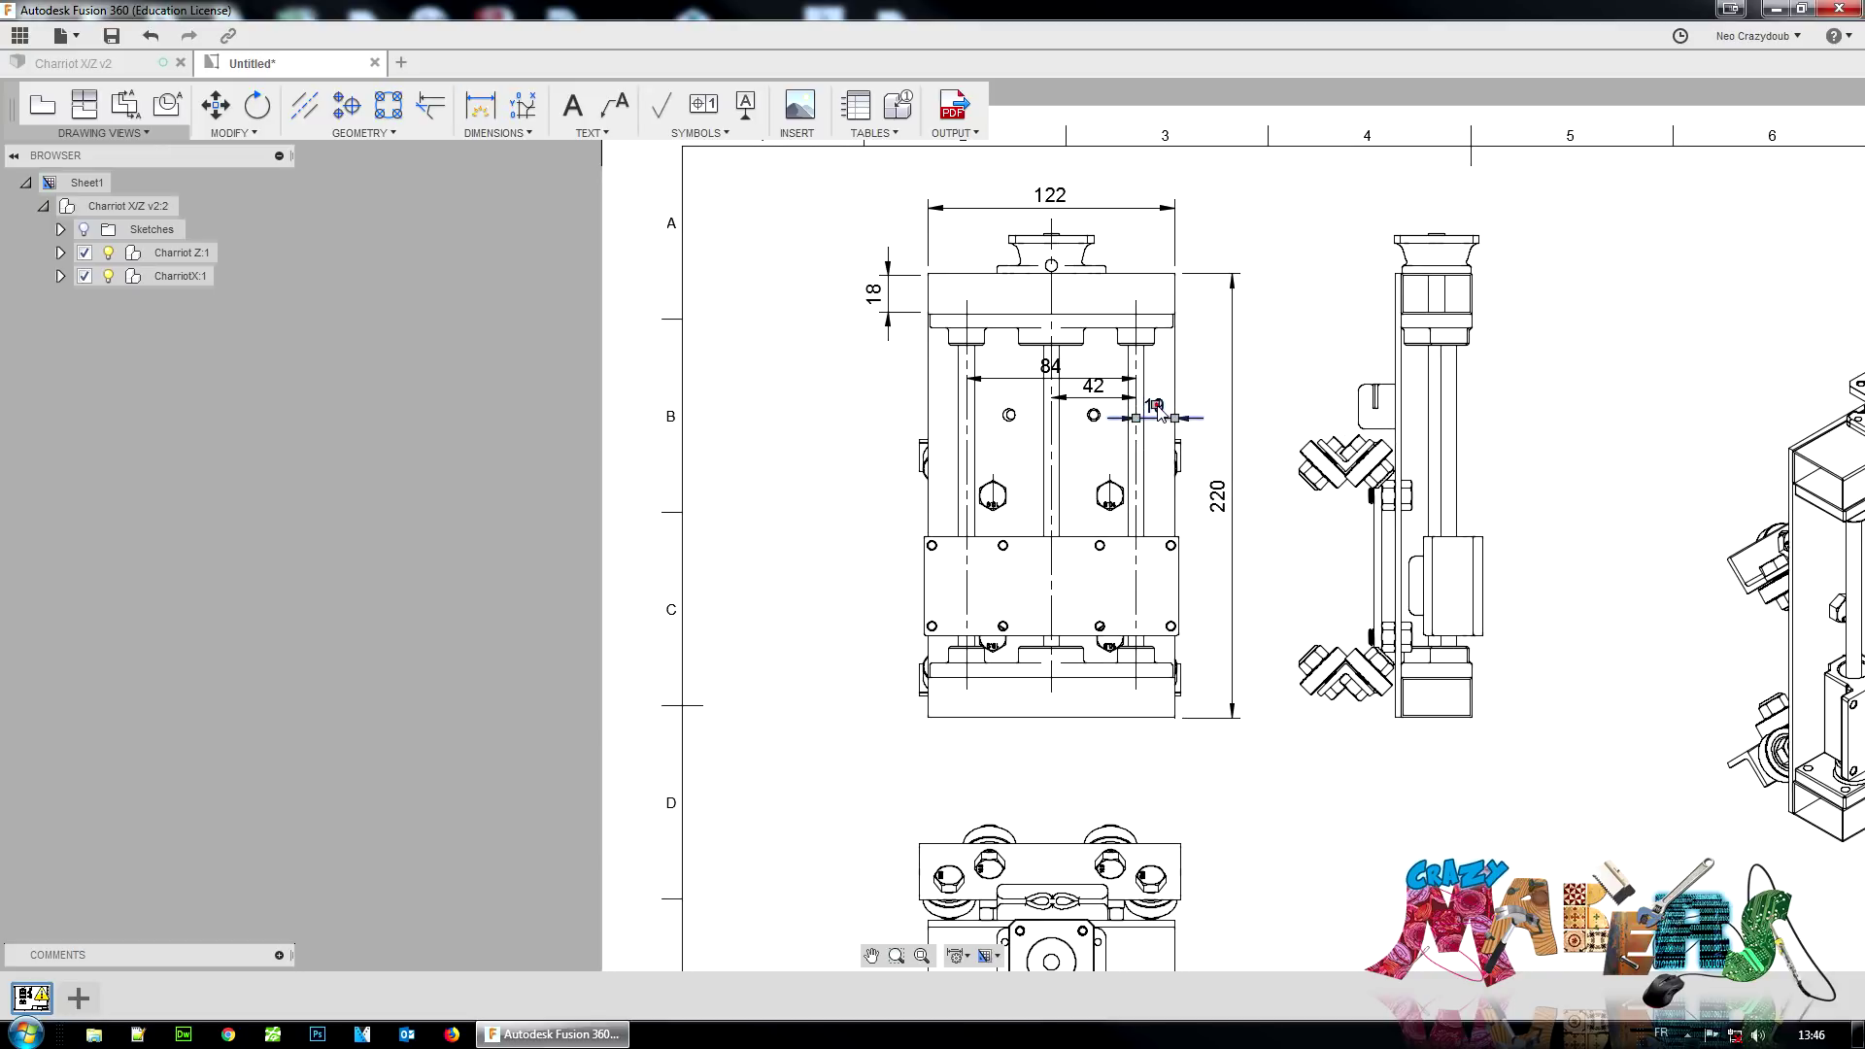
{"action": "scroll", "coordinate": [1160, 408], "scroll_direction": "up", "scroll_amount": 2}
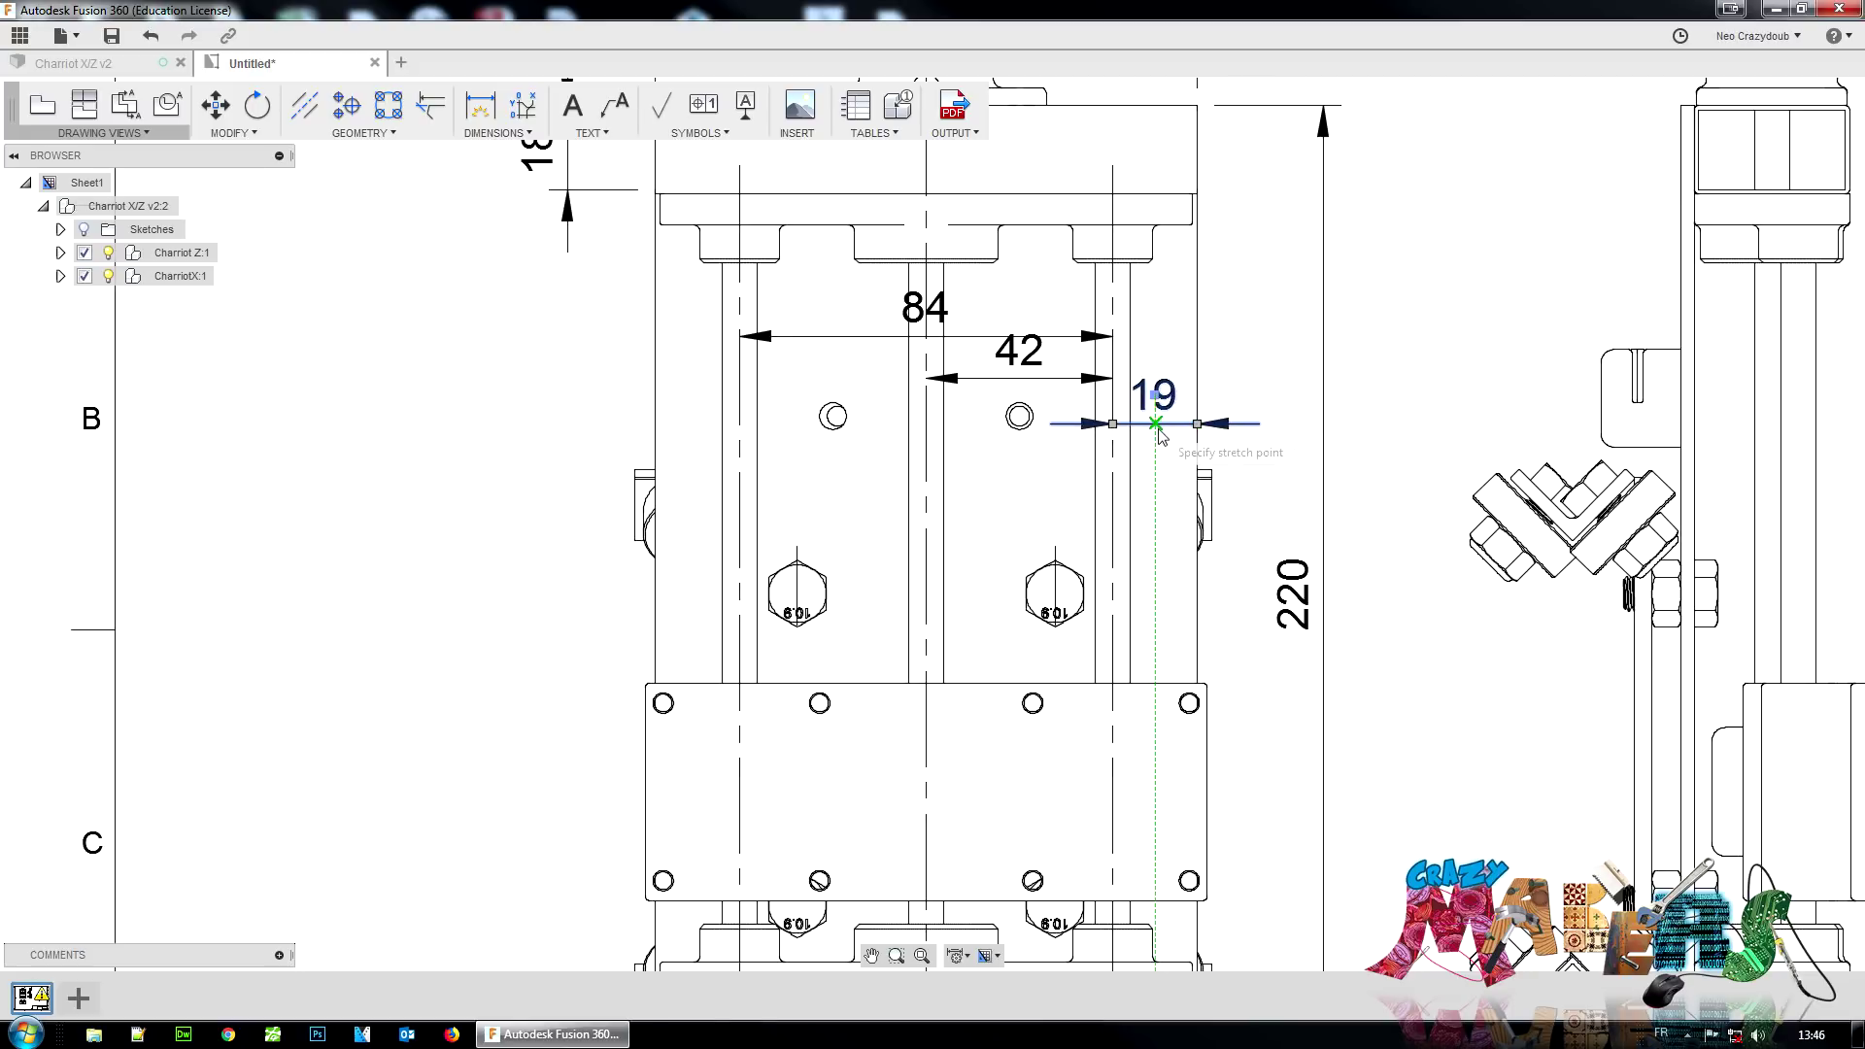
{"action": "left_click", "coordinate": [1158, 435]}
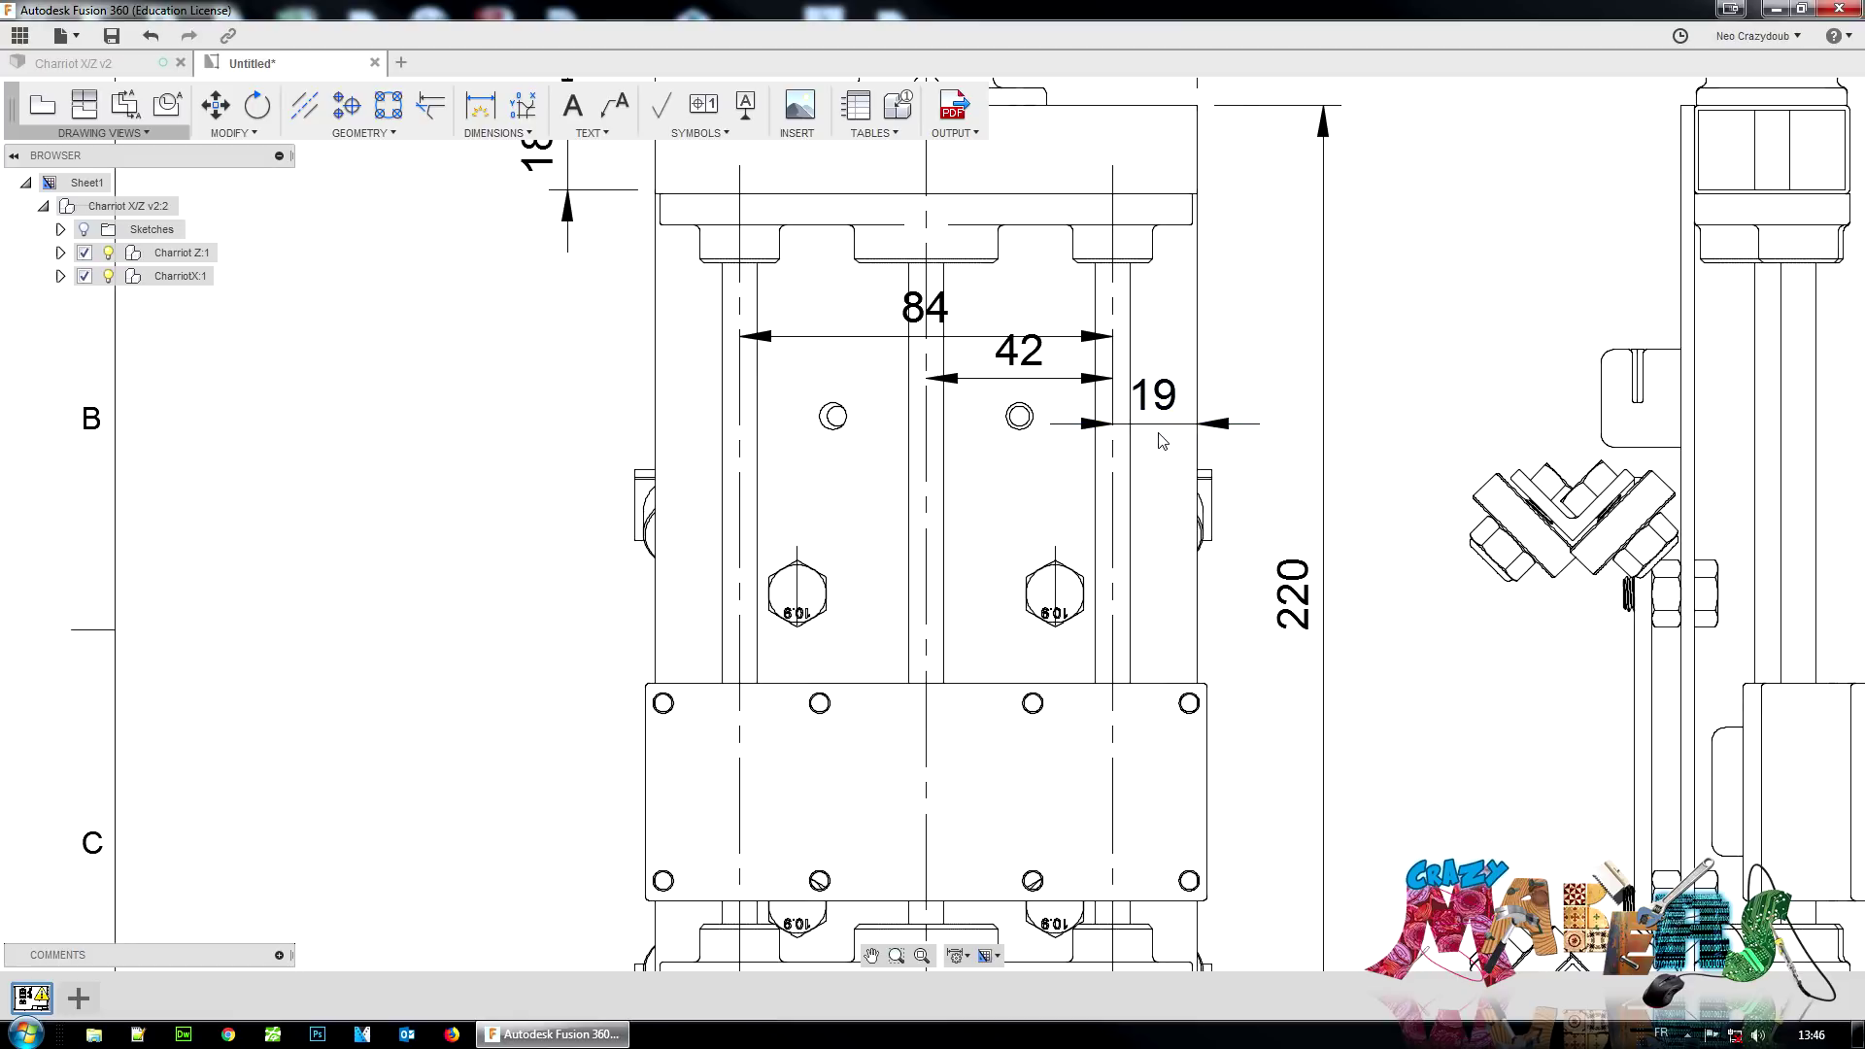
Step: Dimension the horizontal spacing between the centers of the two upper hex bolts, placing it above the bolt heads
{"action": "scroll", "coordinate": [1375, 445], "scroll_direction": "down", "scroll_amount": 5}
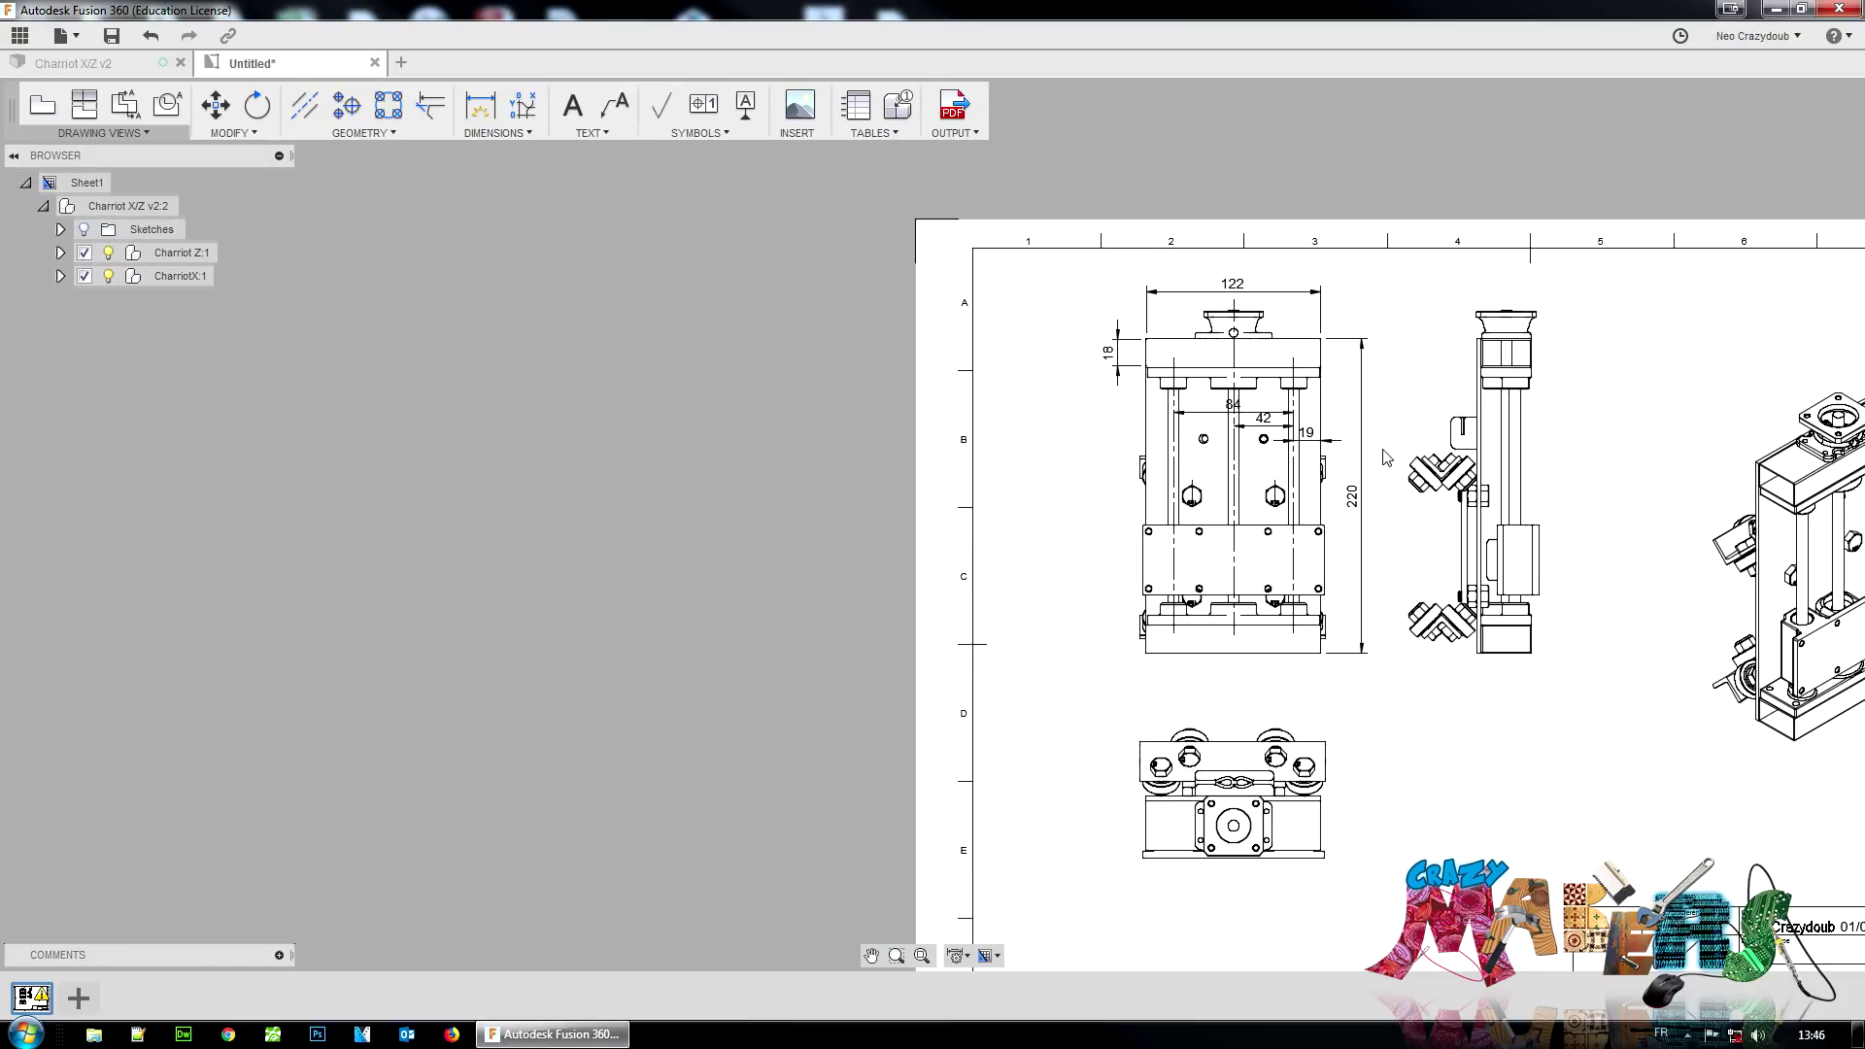
{"action": "scroll", "coordinate": [1208, 530], "scroll_direction": "up", "scroll_amount": 2}
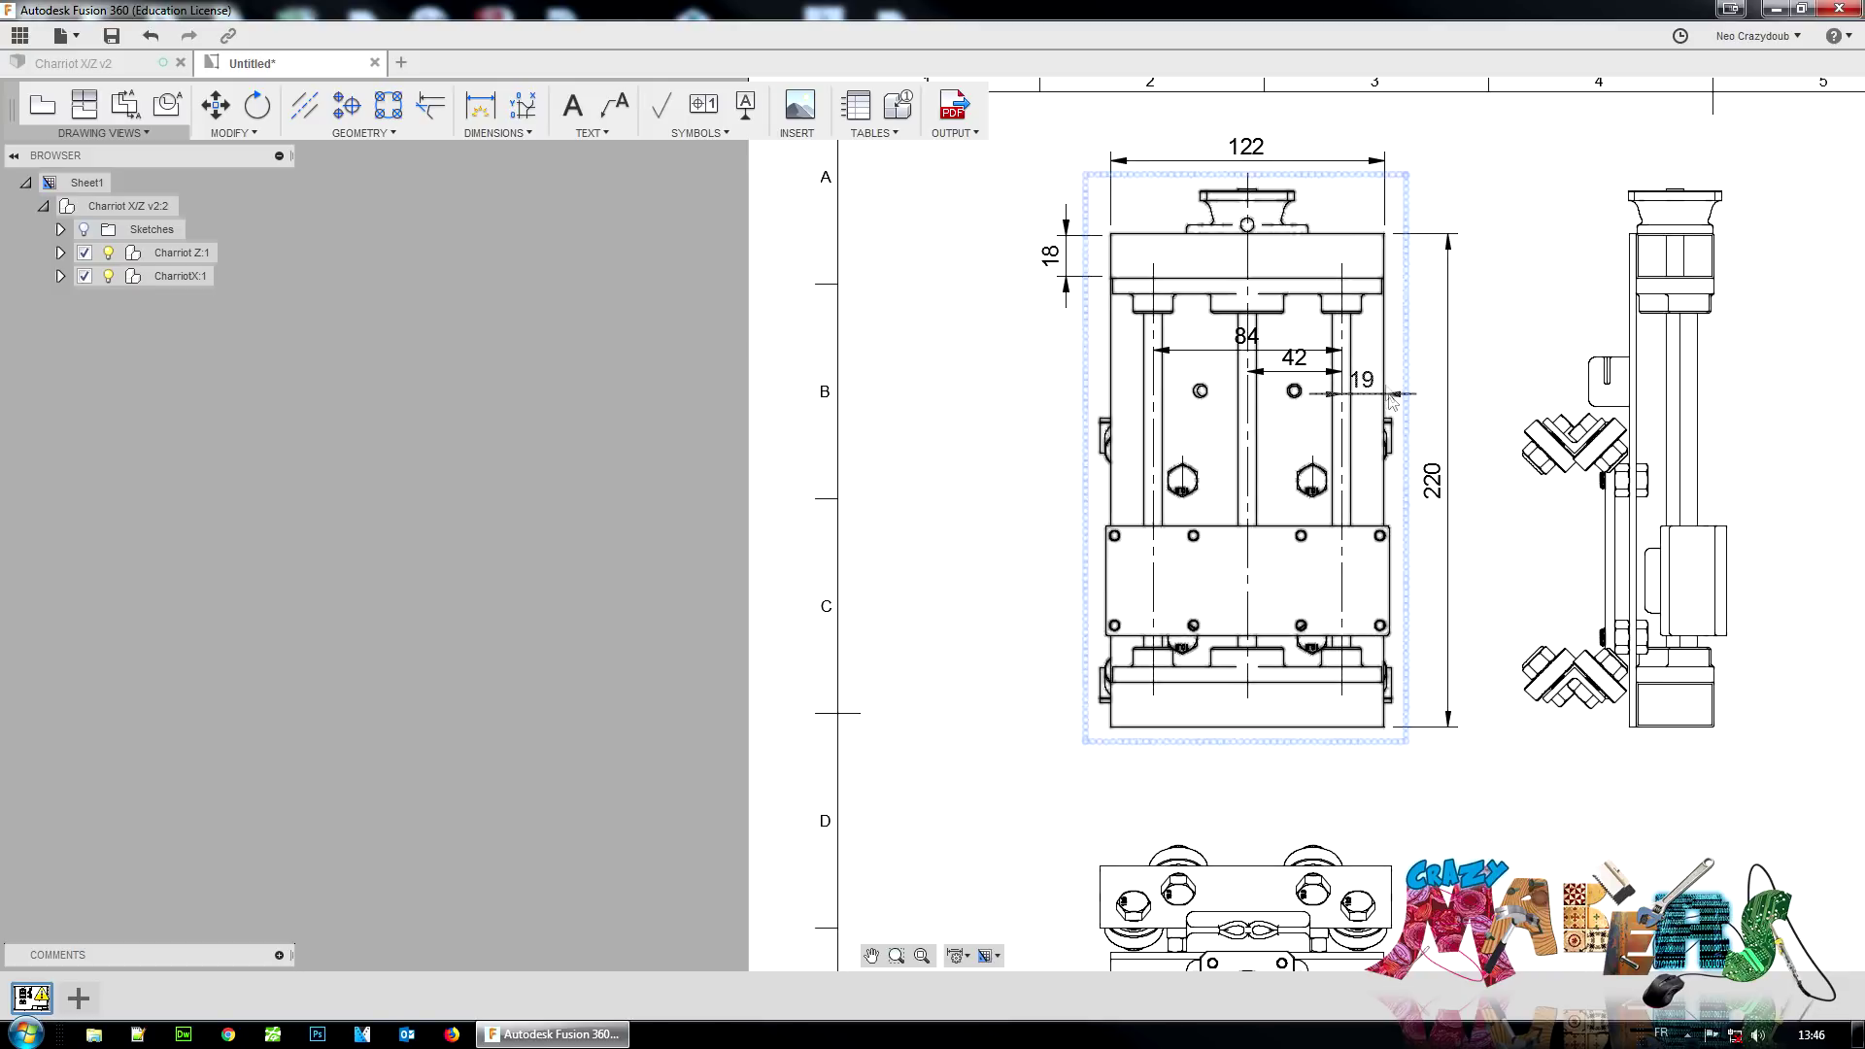
{"action": "scroll", "coordinate": [1205, 472], "scroll_direction": "up", "scroll_amount": 3}
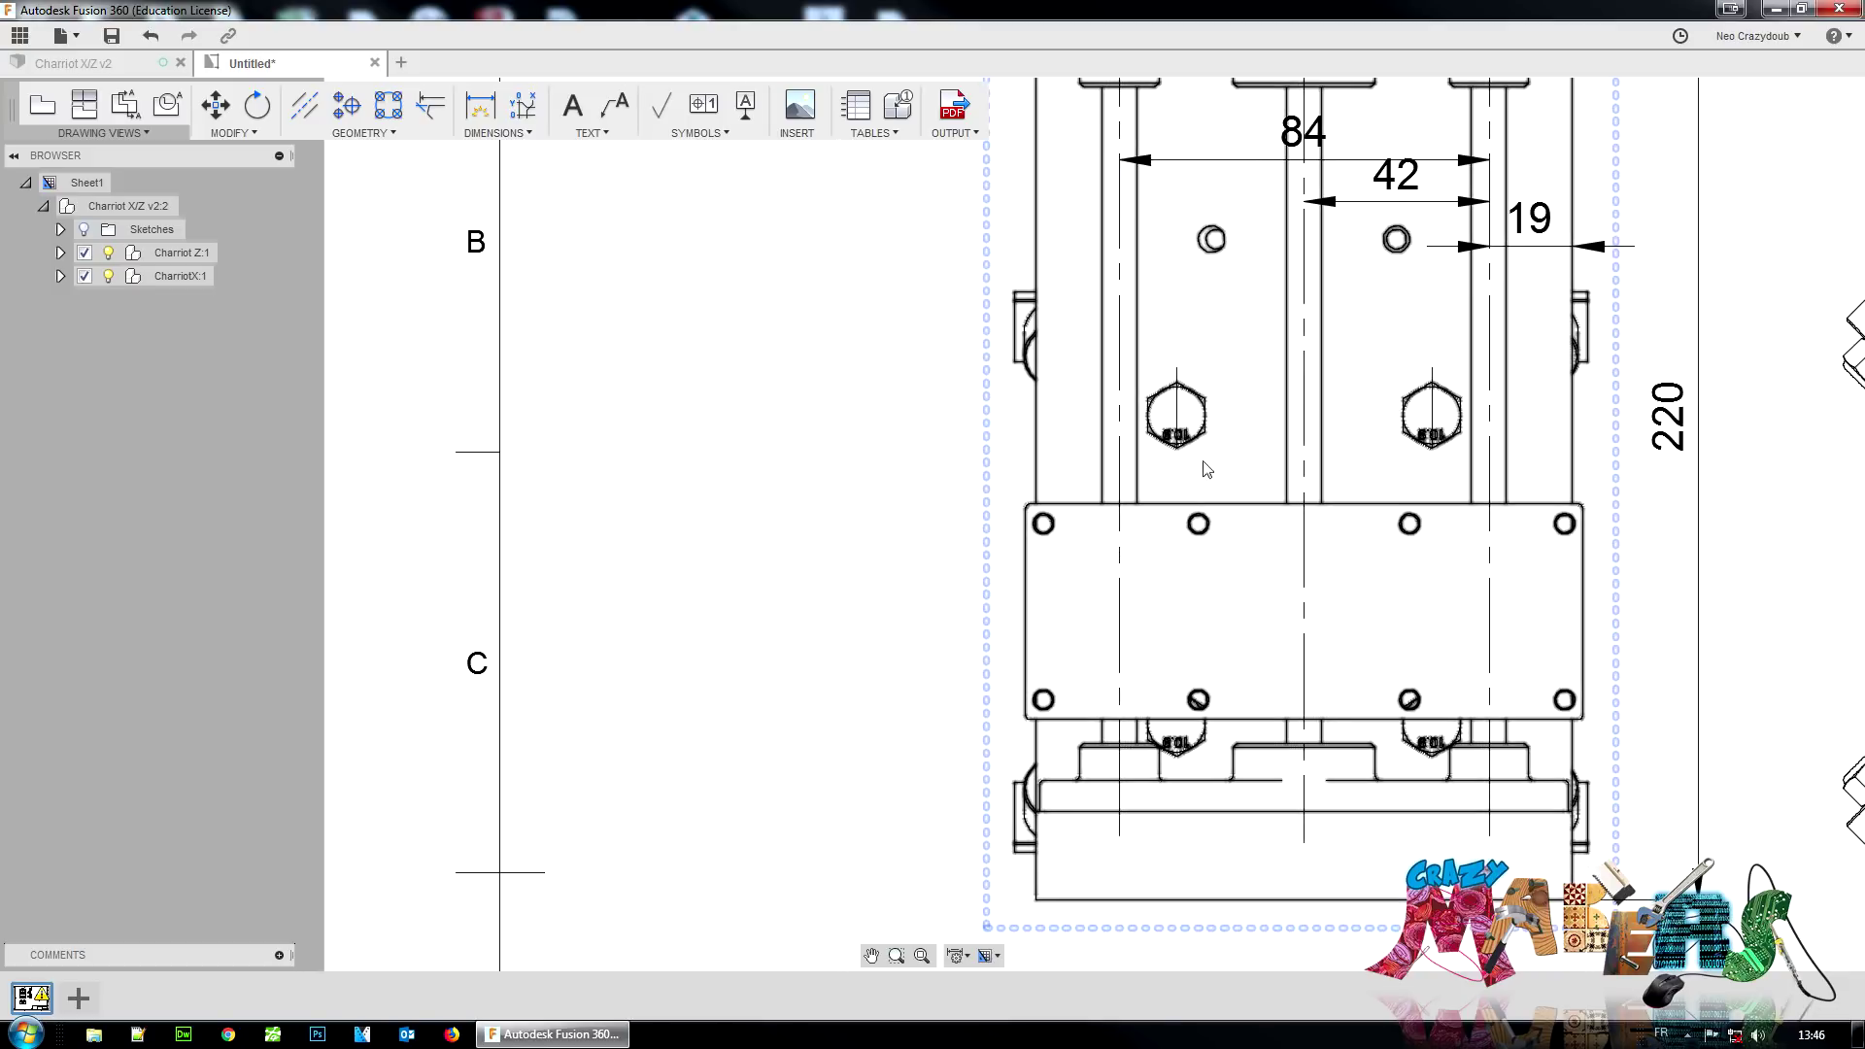
{"action": "left_click", "coordinate": [479, 106]}
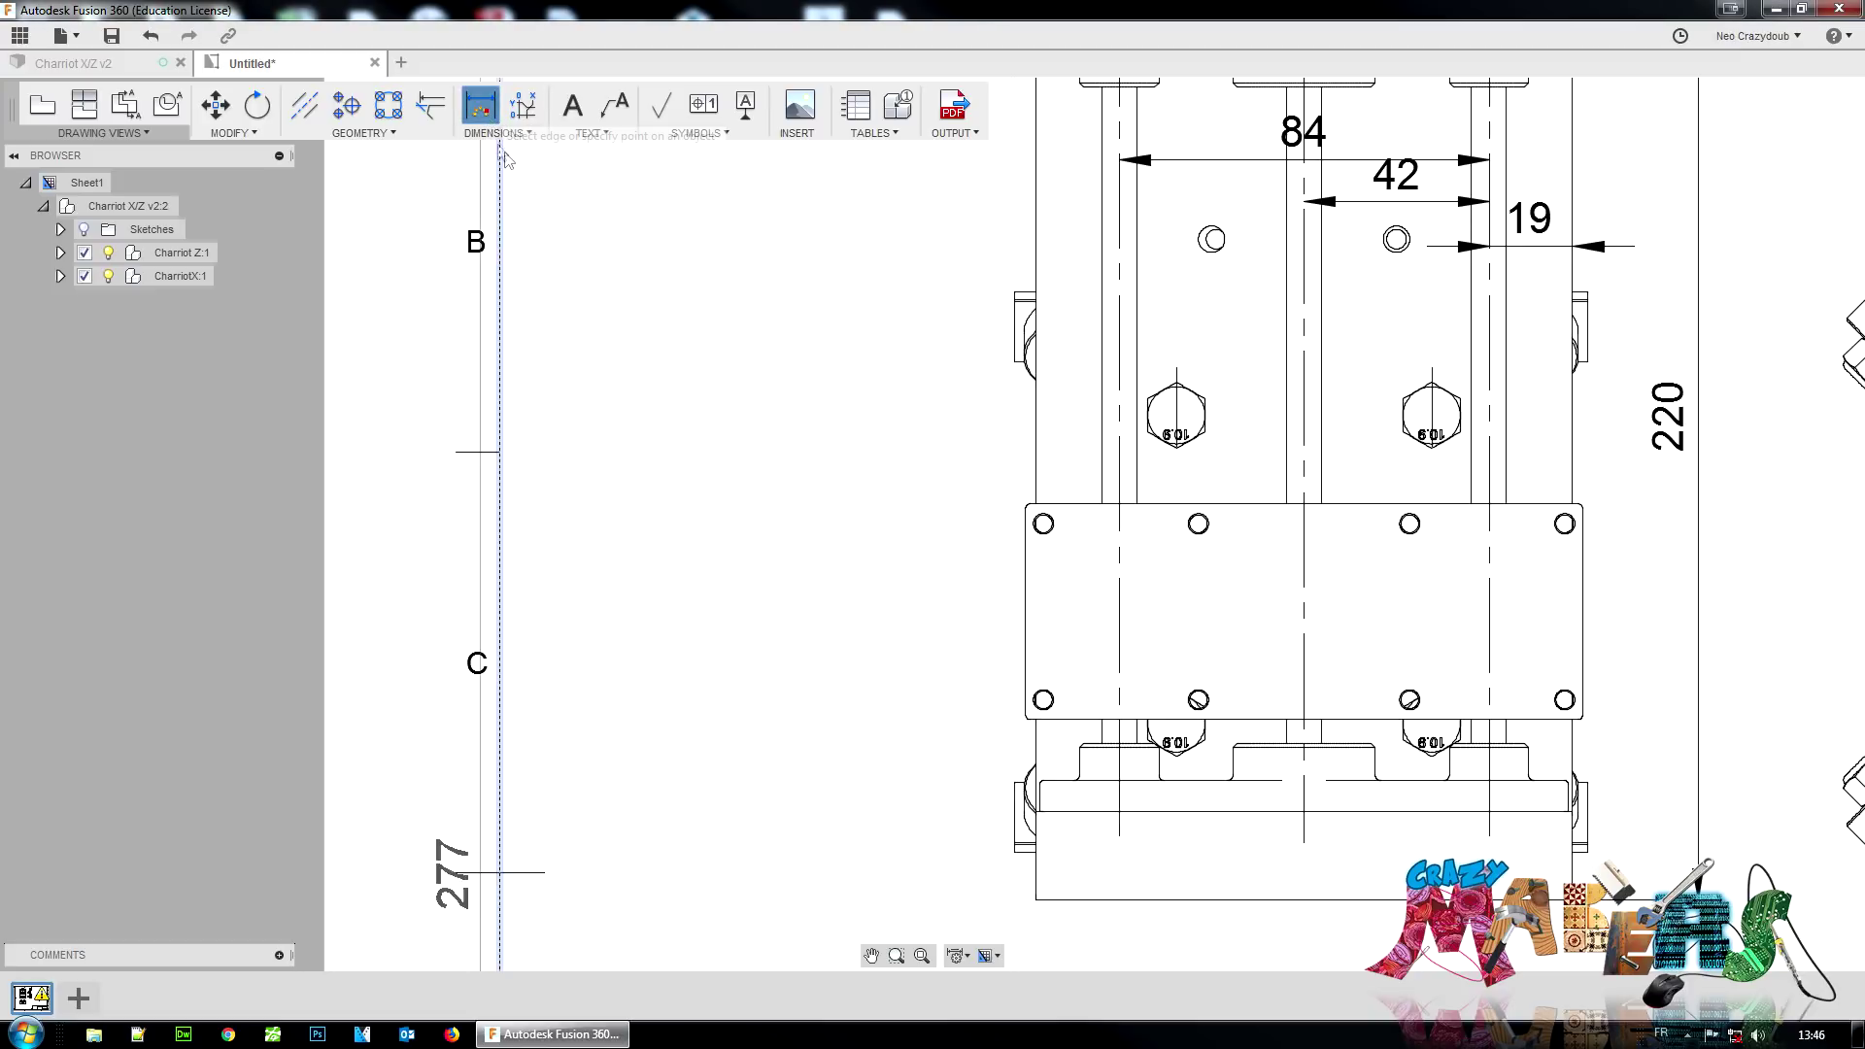
{"action": "left_click", "coordinate": [1205, 433]}
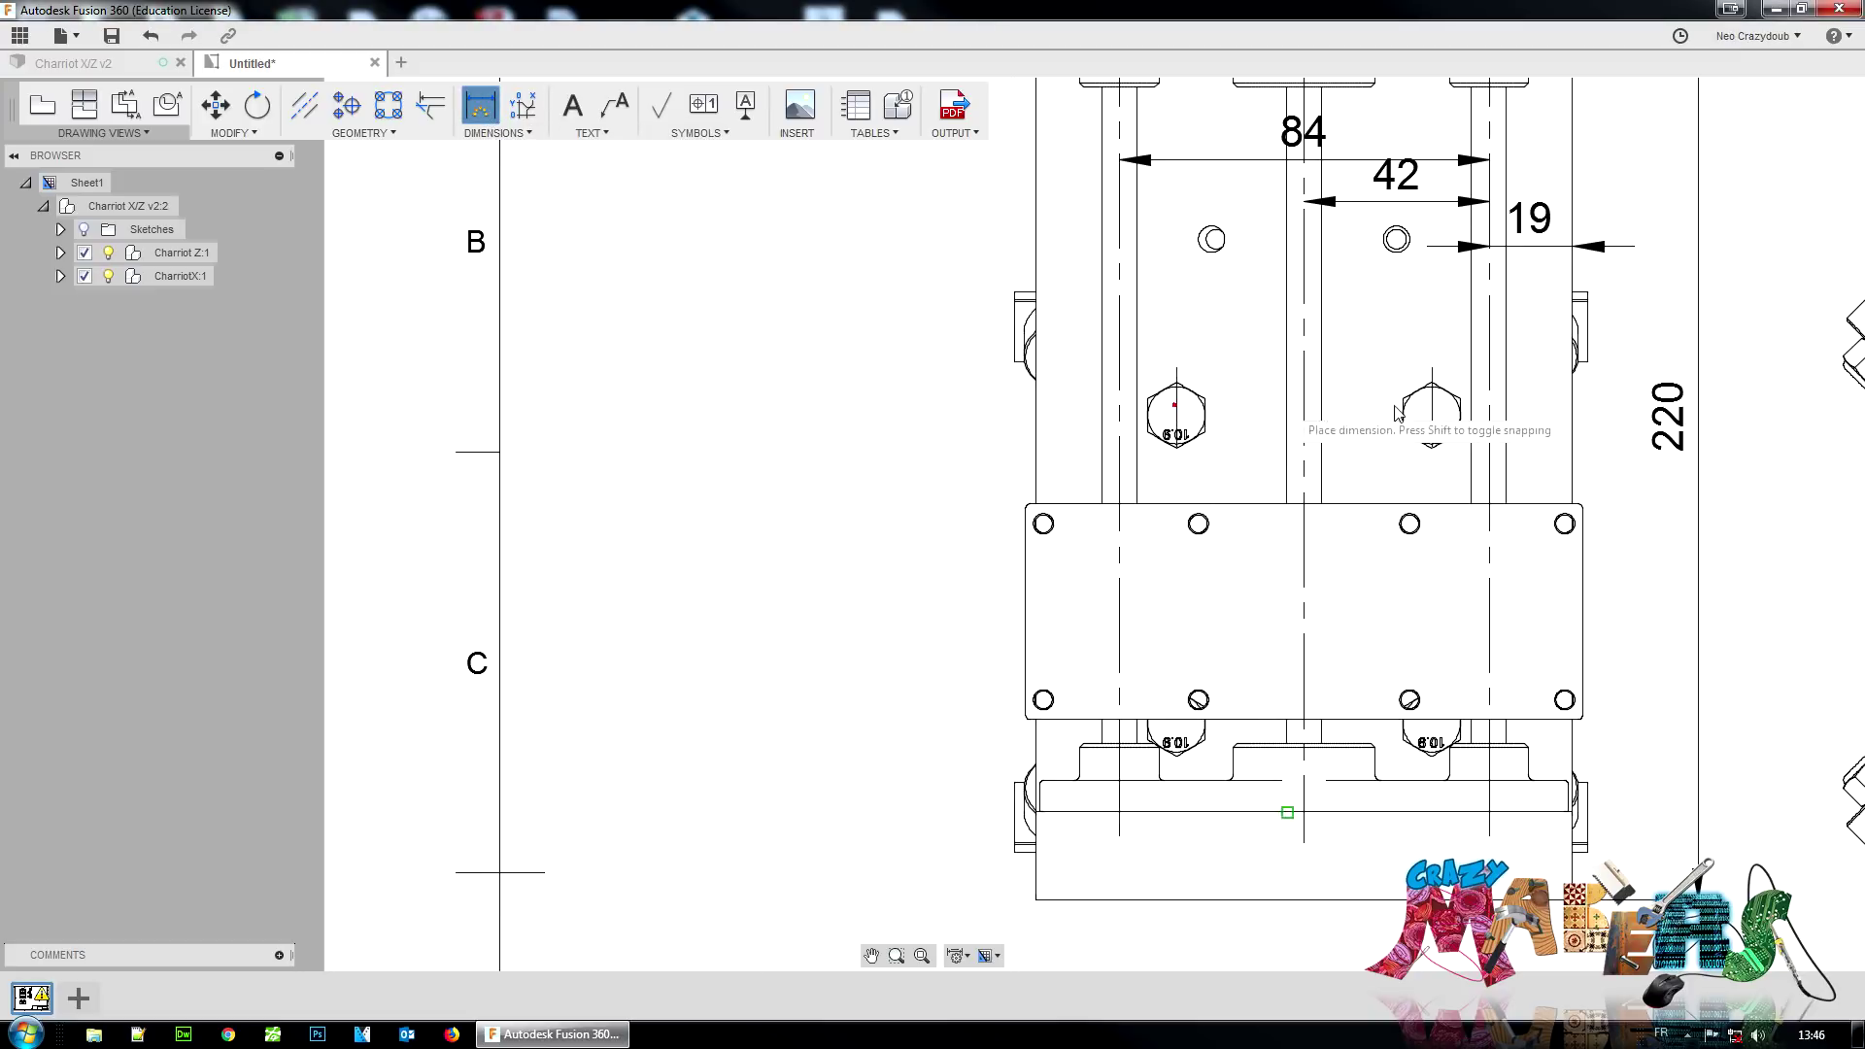
{"action": "left_click", "coordinate": [1434, 415]}
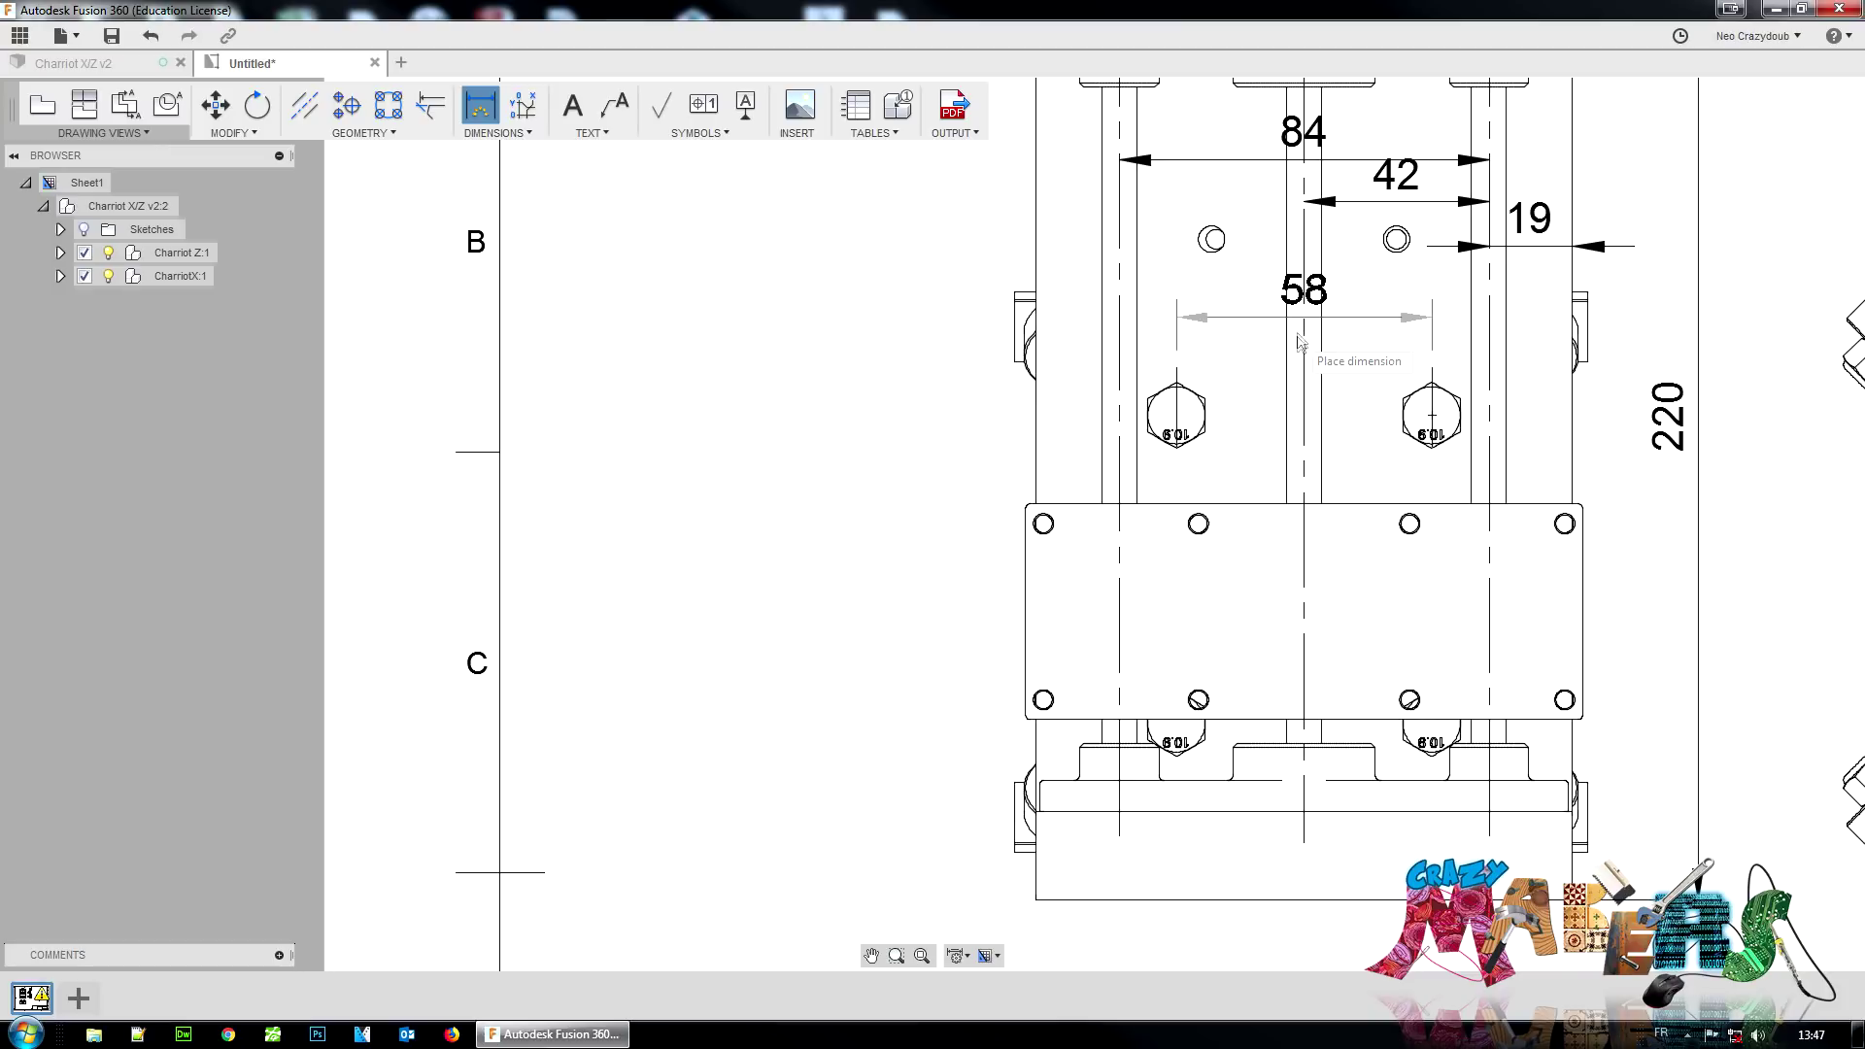
{"action": "left_click", "coordinate": [1302, 317]}
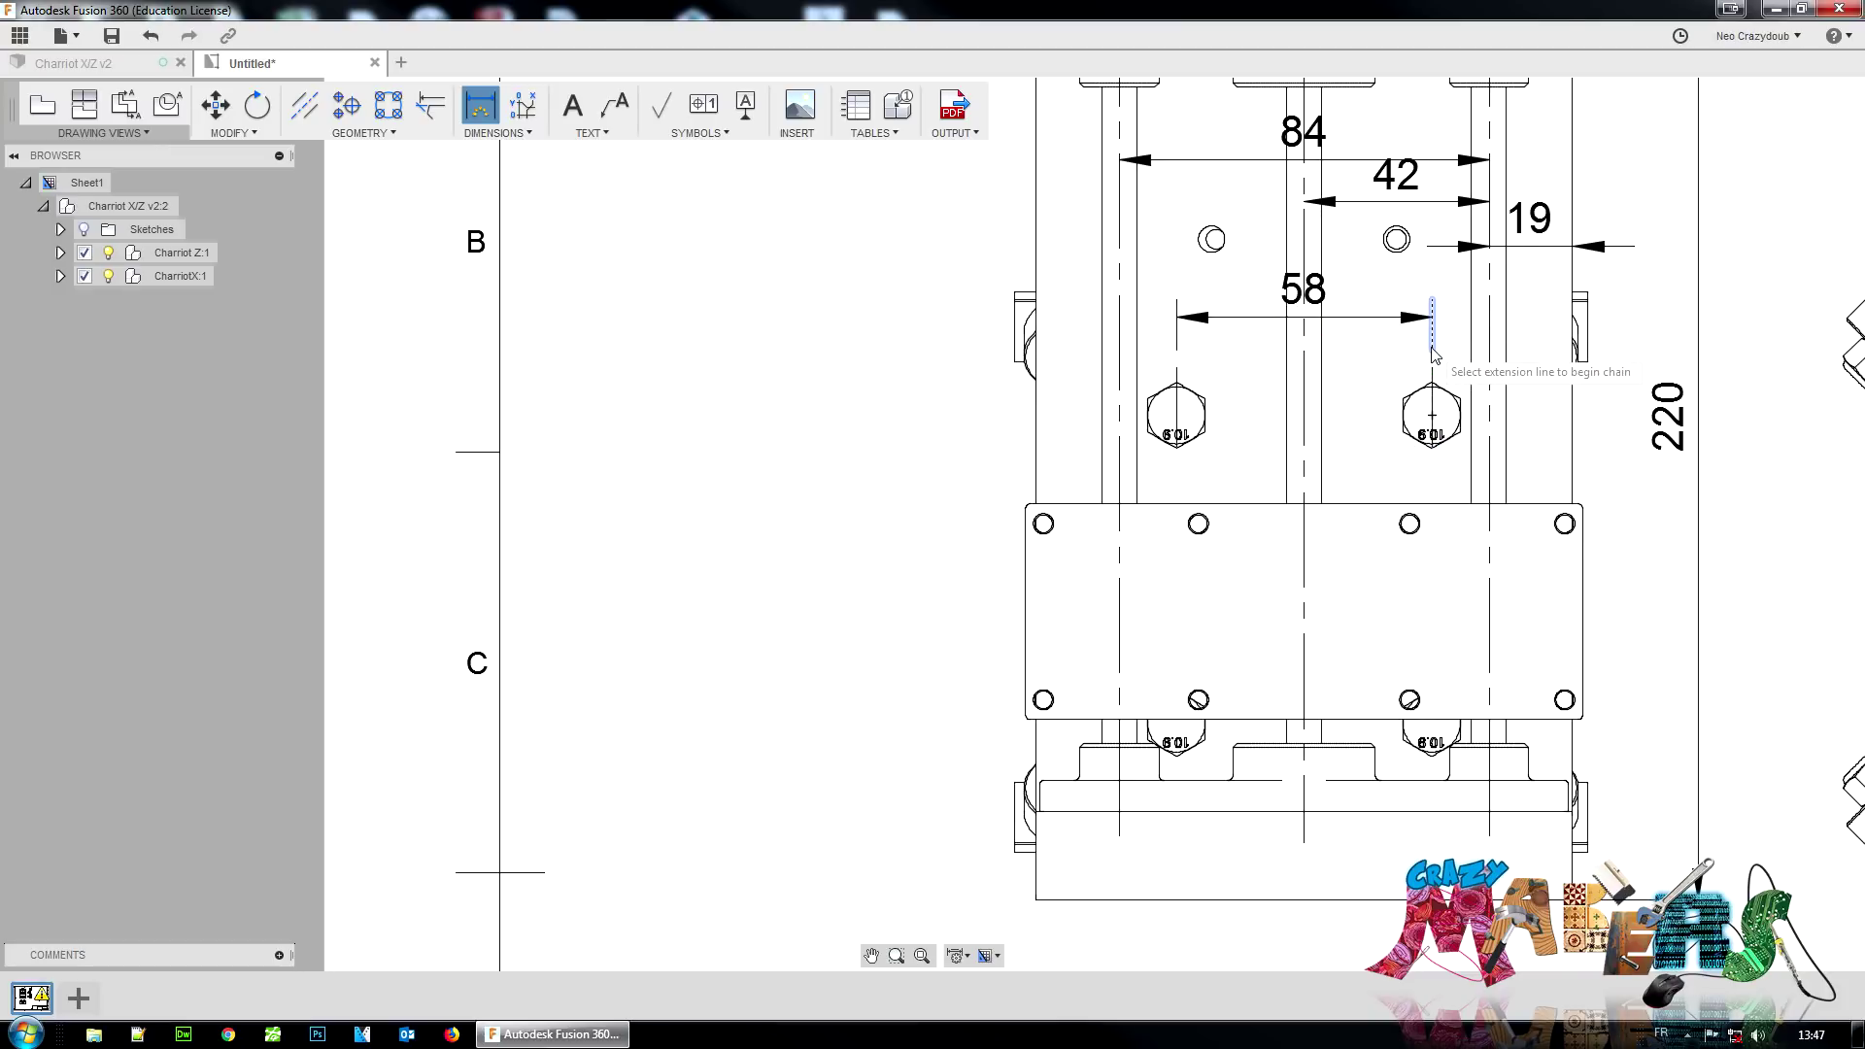
{"action": "left_click", "coordinate": [1432, 416]}
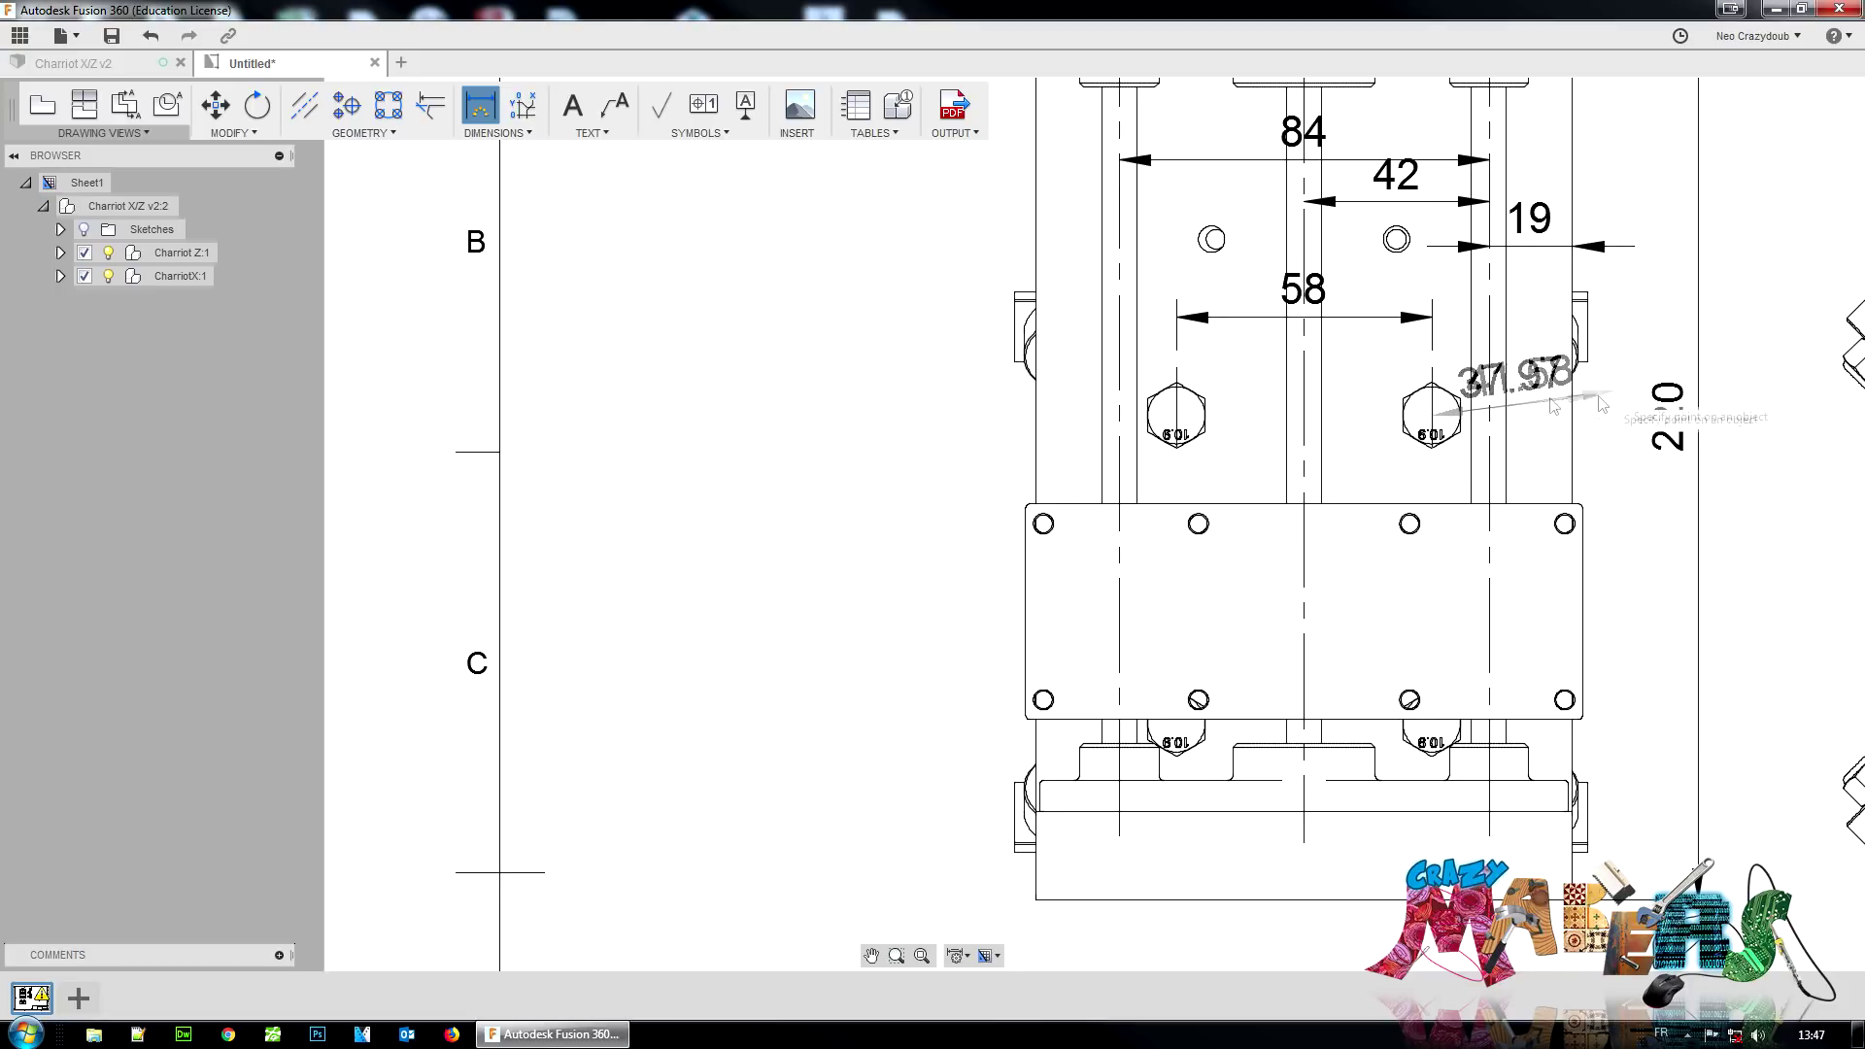
{"action": "left_click", "coordinate": [1431, 350]}
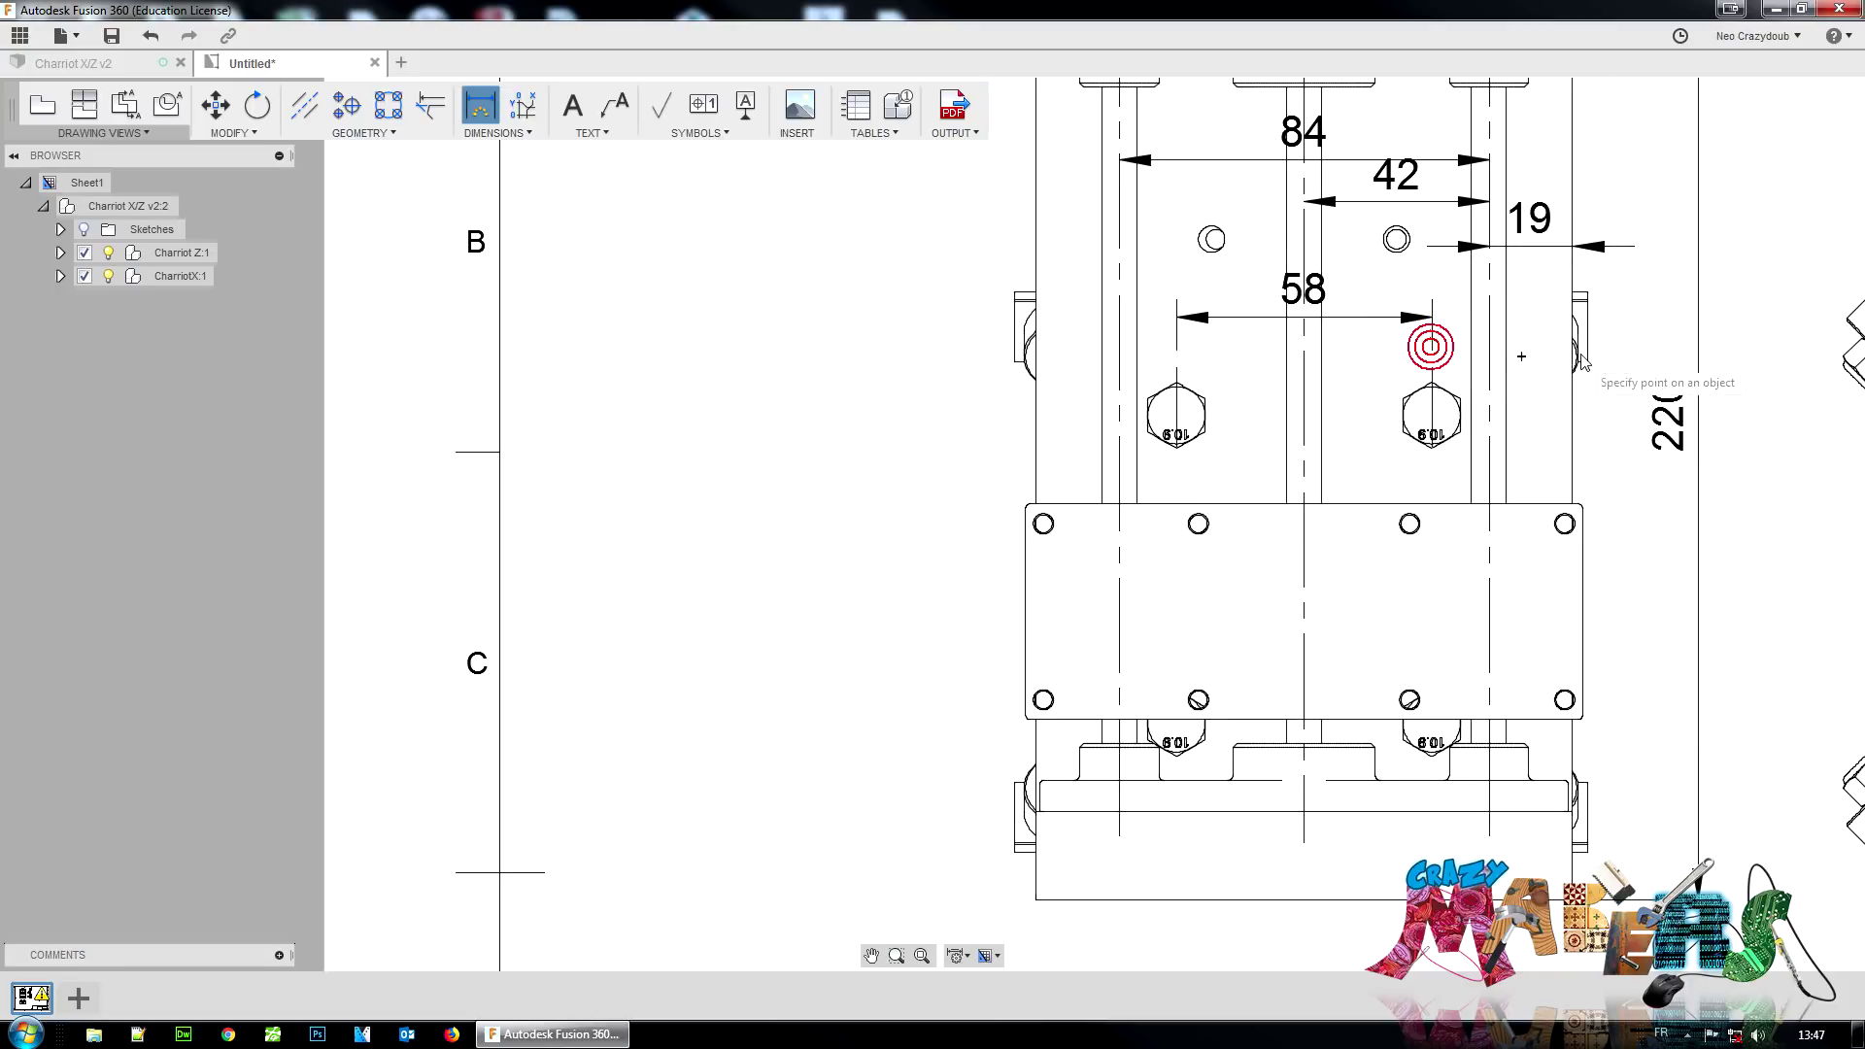
{"action": "left_click", "coordinate": [1572, 297]}
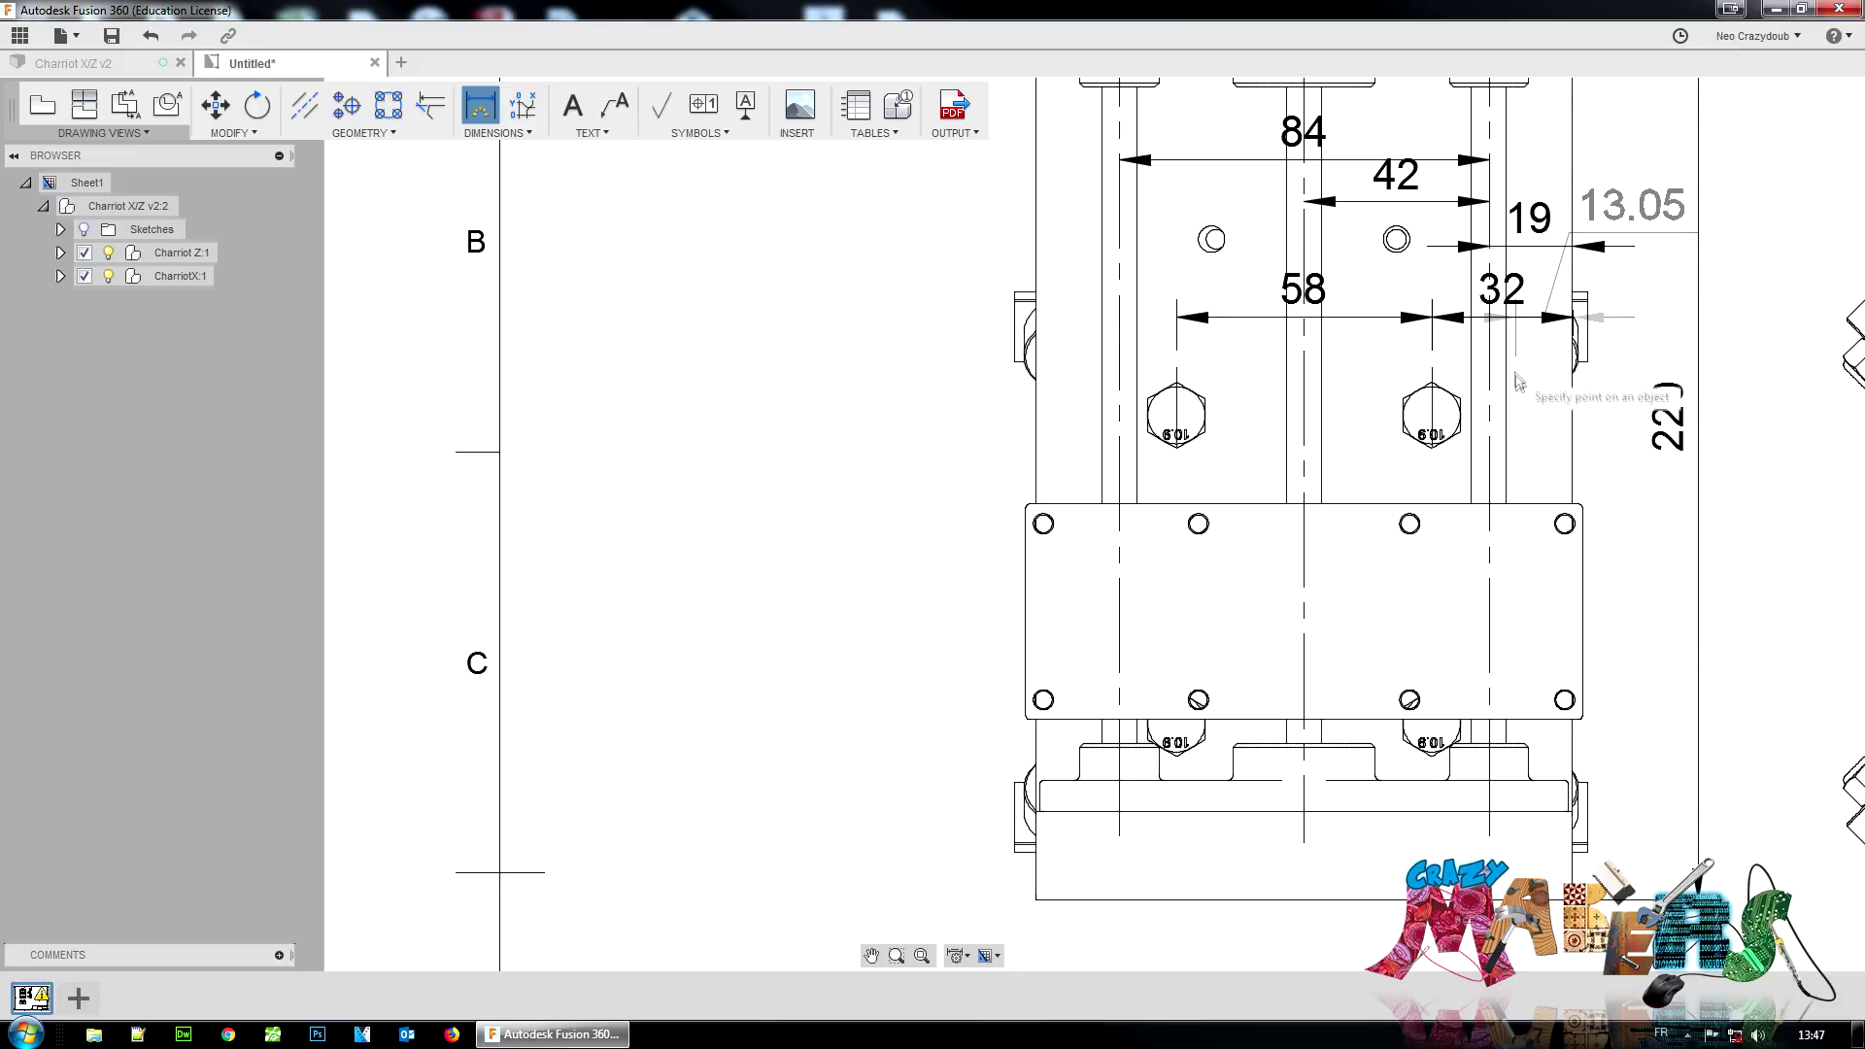
{"action": "key", "text": "Escape"}
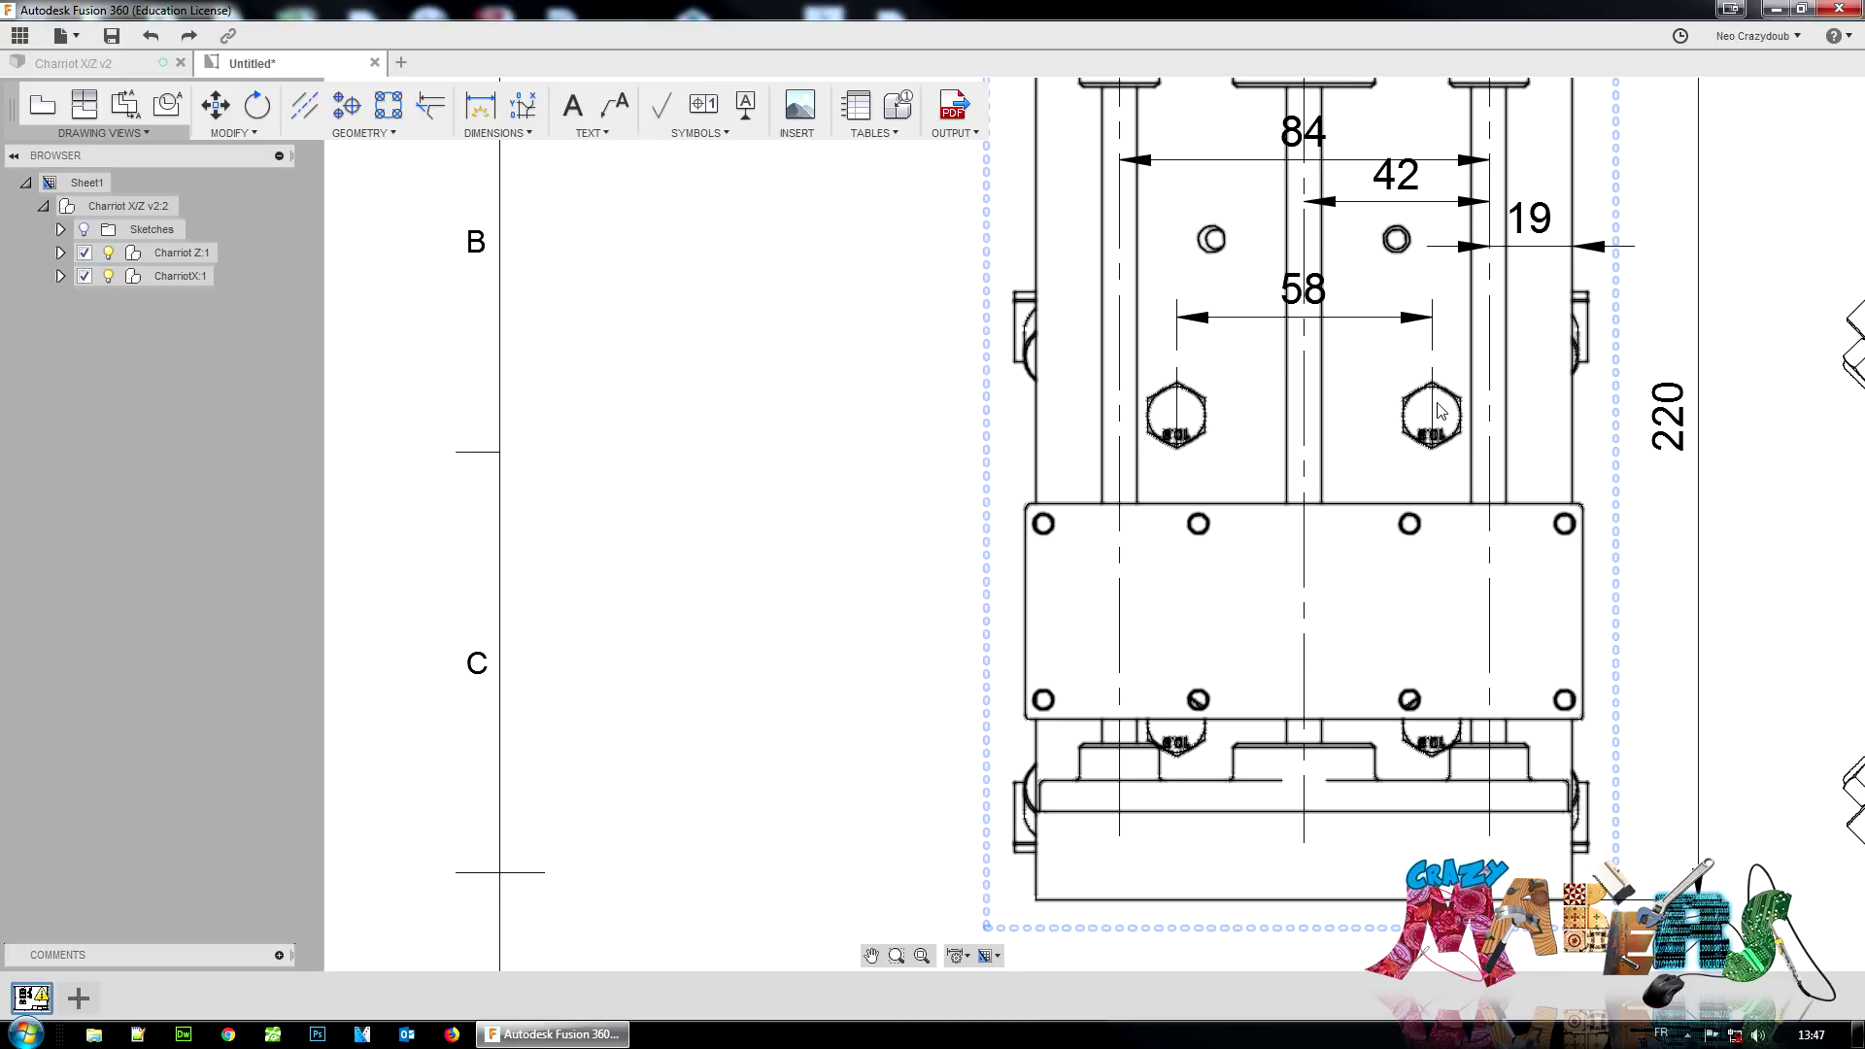
{"action": "key", "text": "d"}
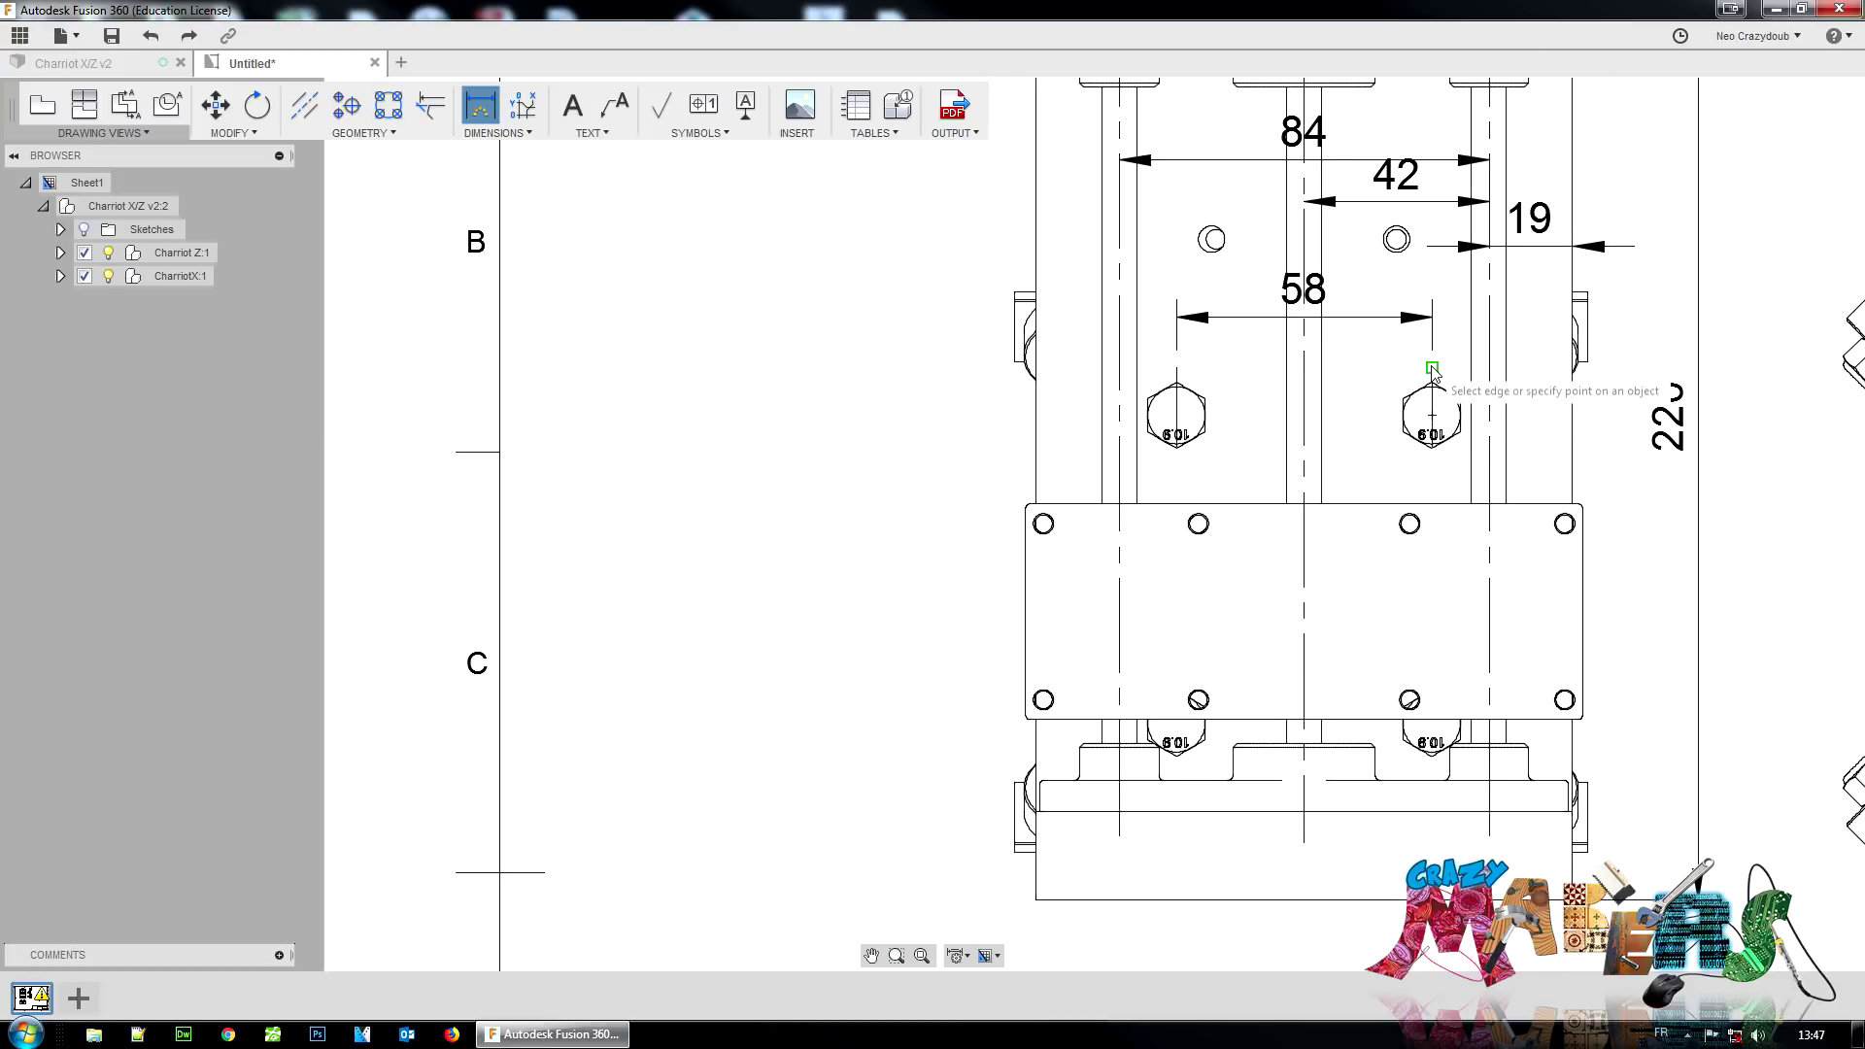
{"action": "left_click", "coordinate": [1431, 369]}
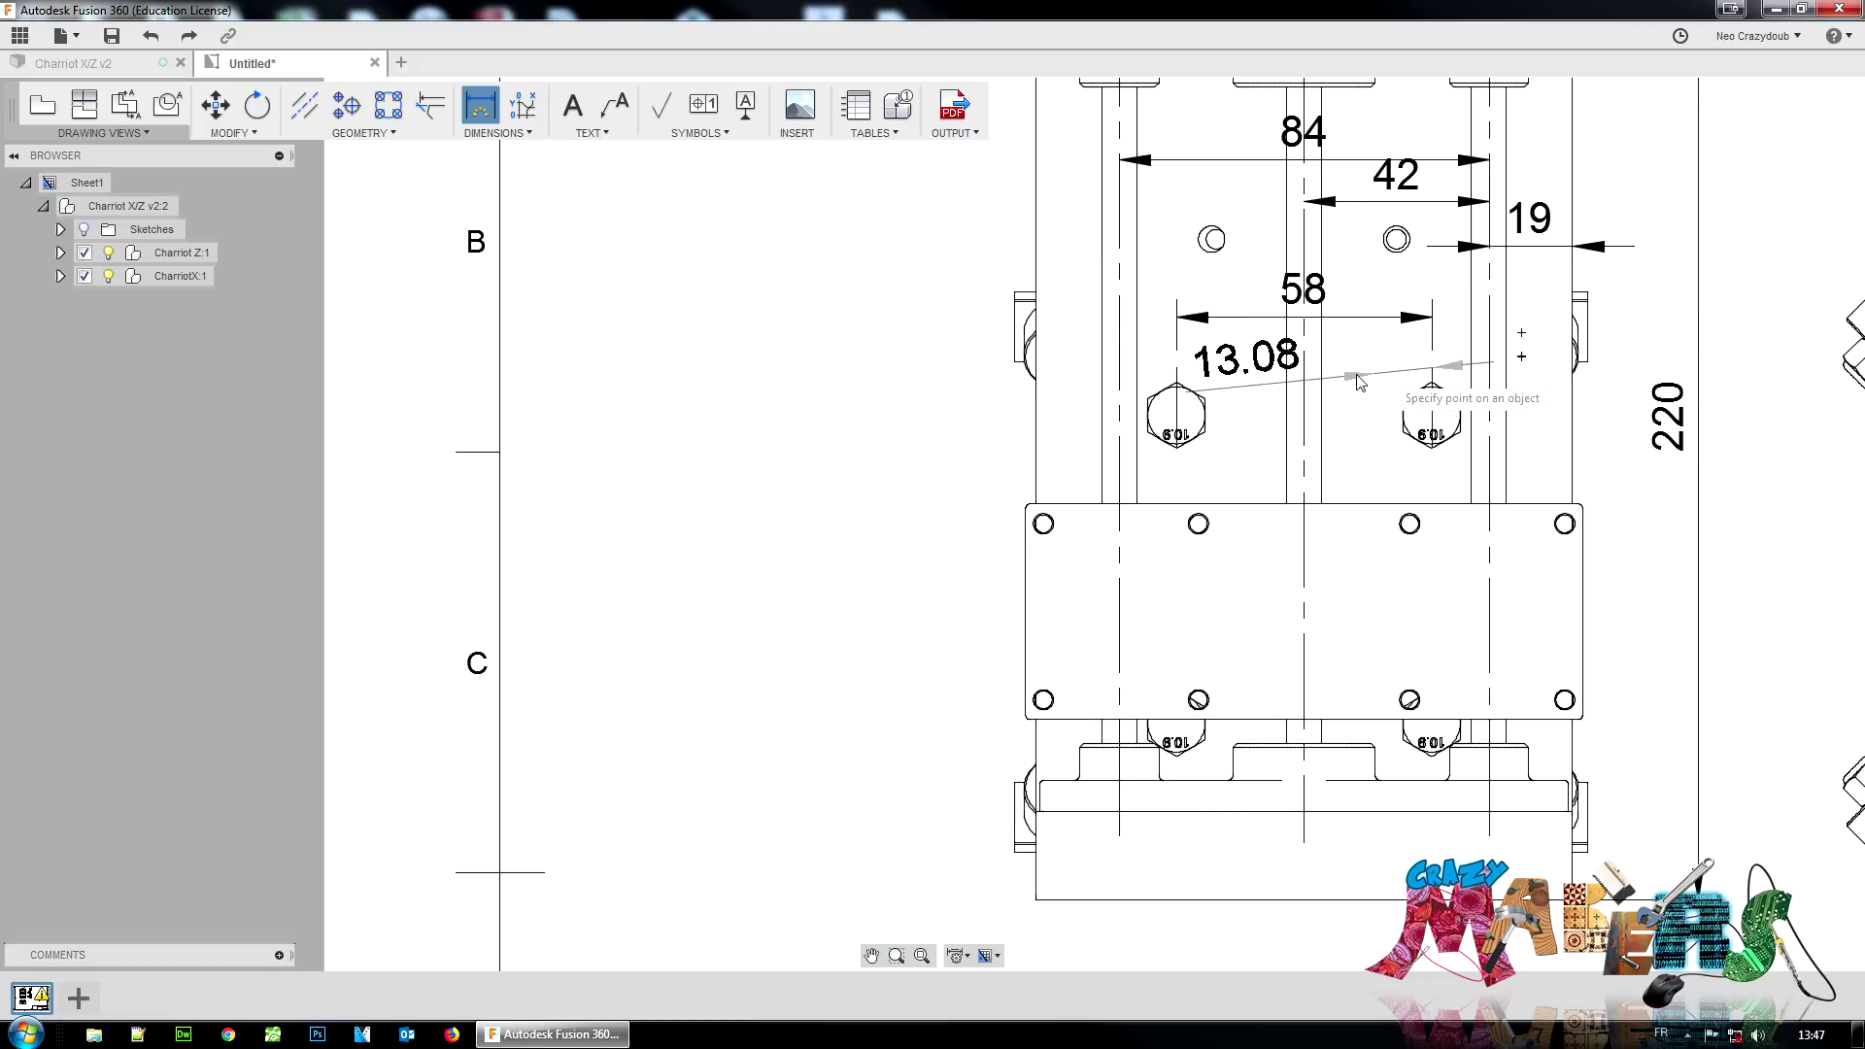
{"action": "key", "text": "Escape"}
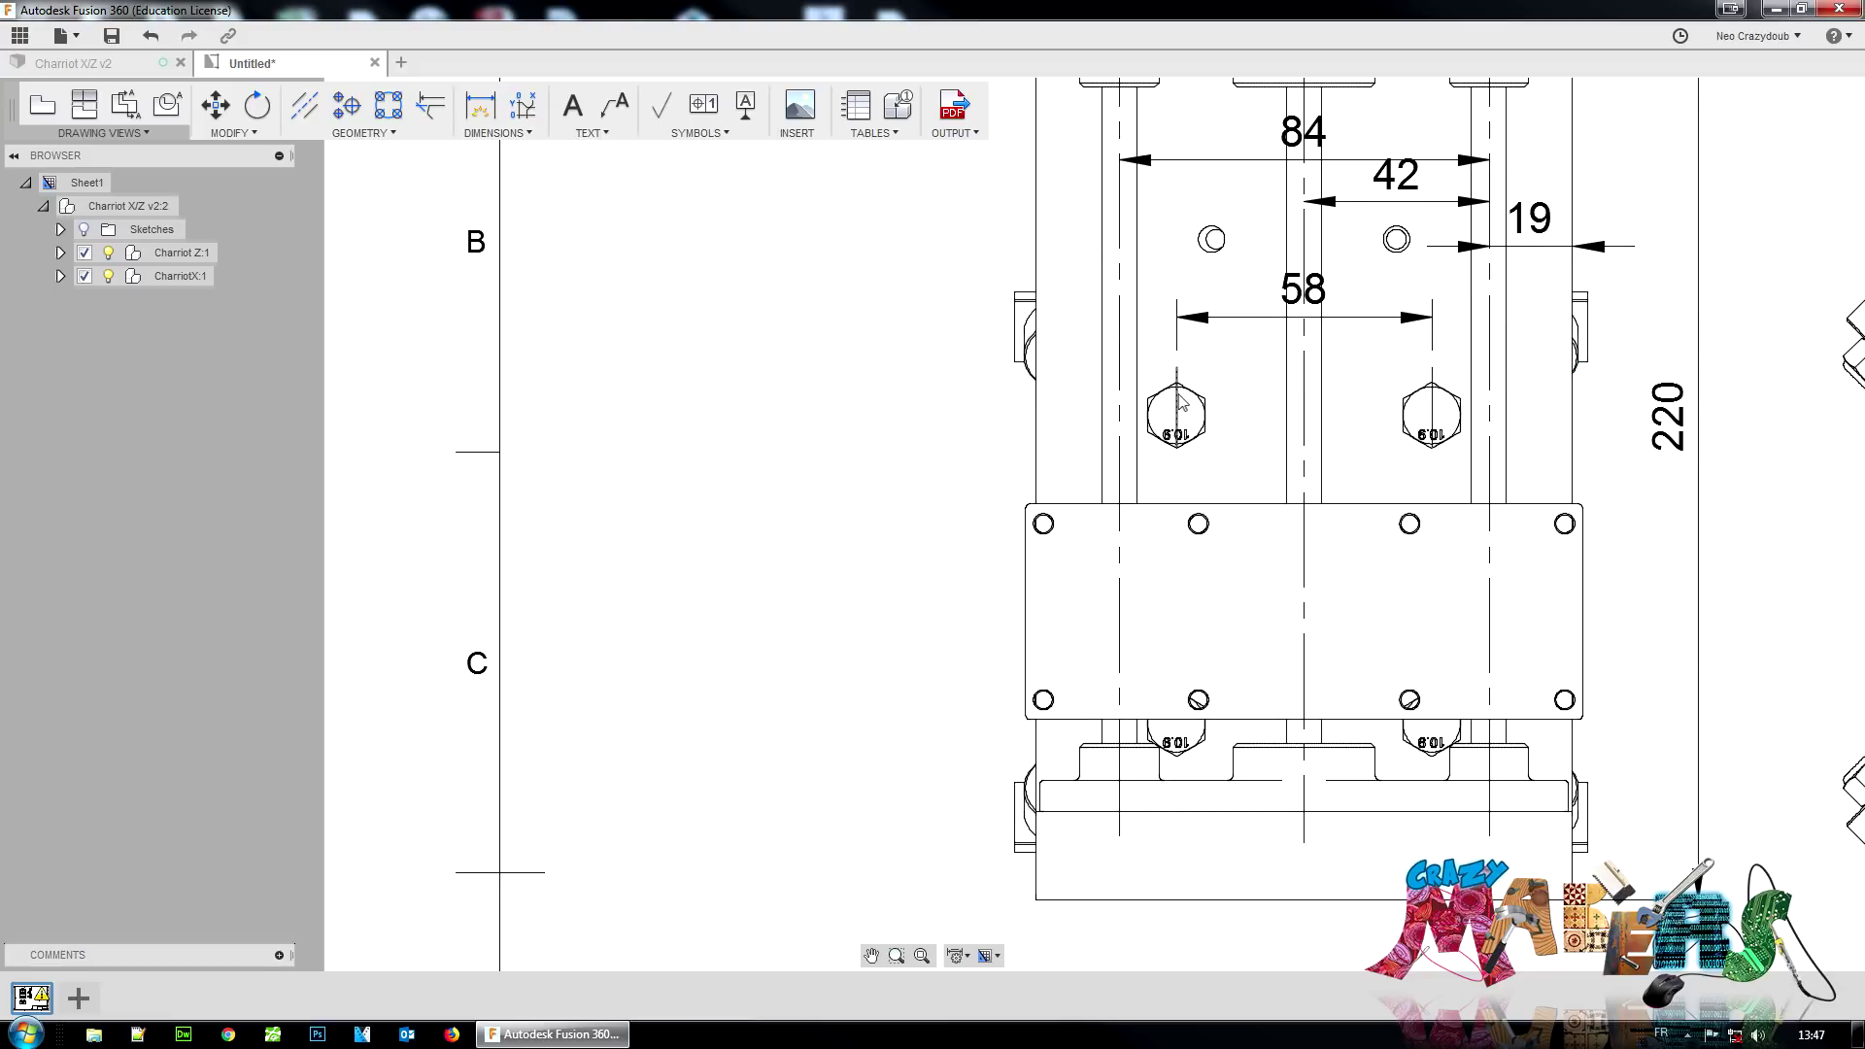
Step: Dimension the distance from the upper hex bolt farther from the side view to the adjacent back plate edge, in line with the bolt-spacing dimension
{"action": "key", "text": "d"}
{"action": "left_click", "coordinate": [1177, 332]}
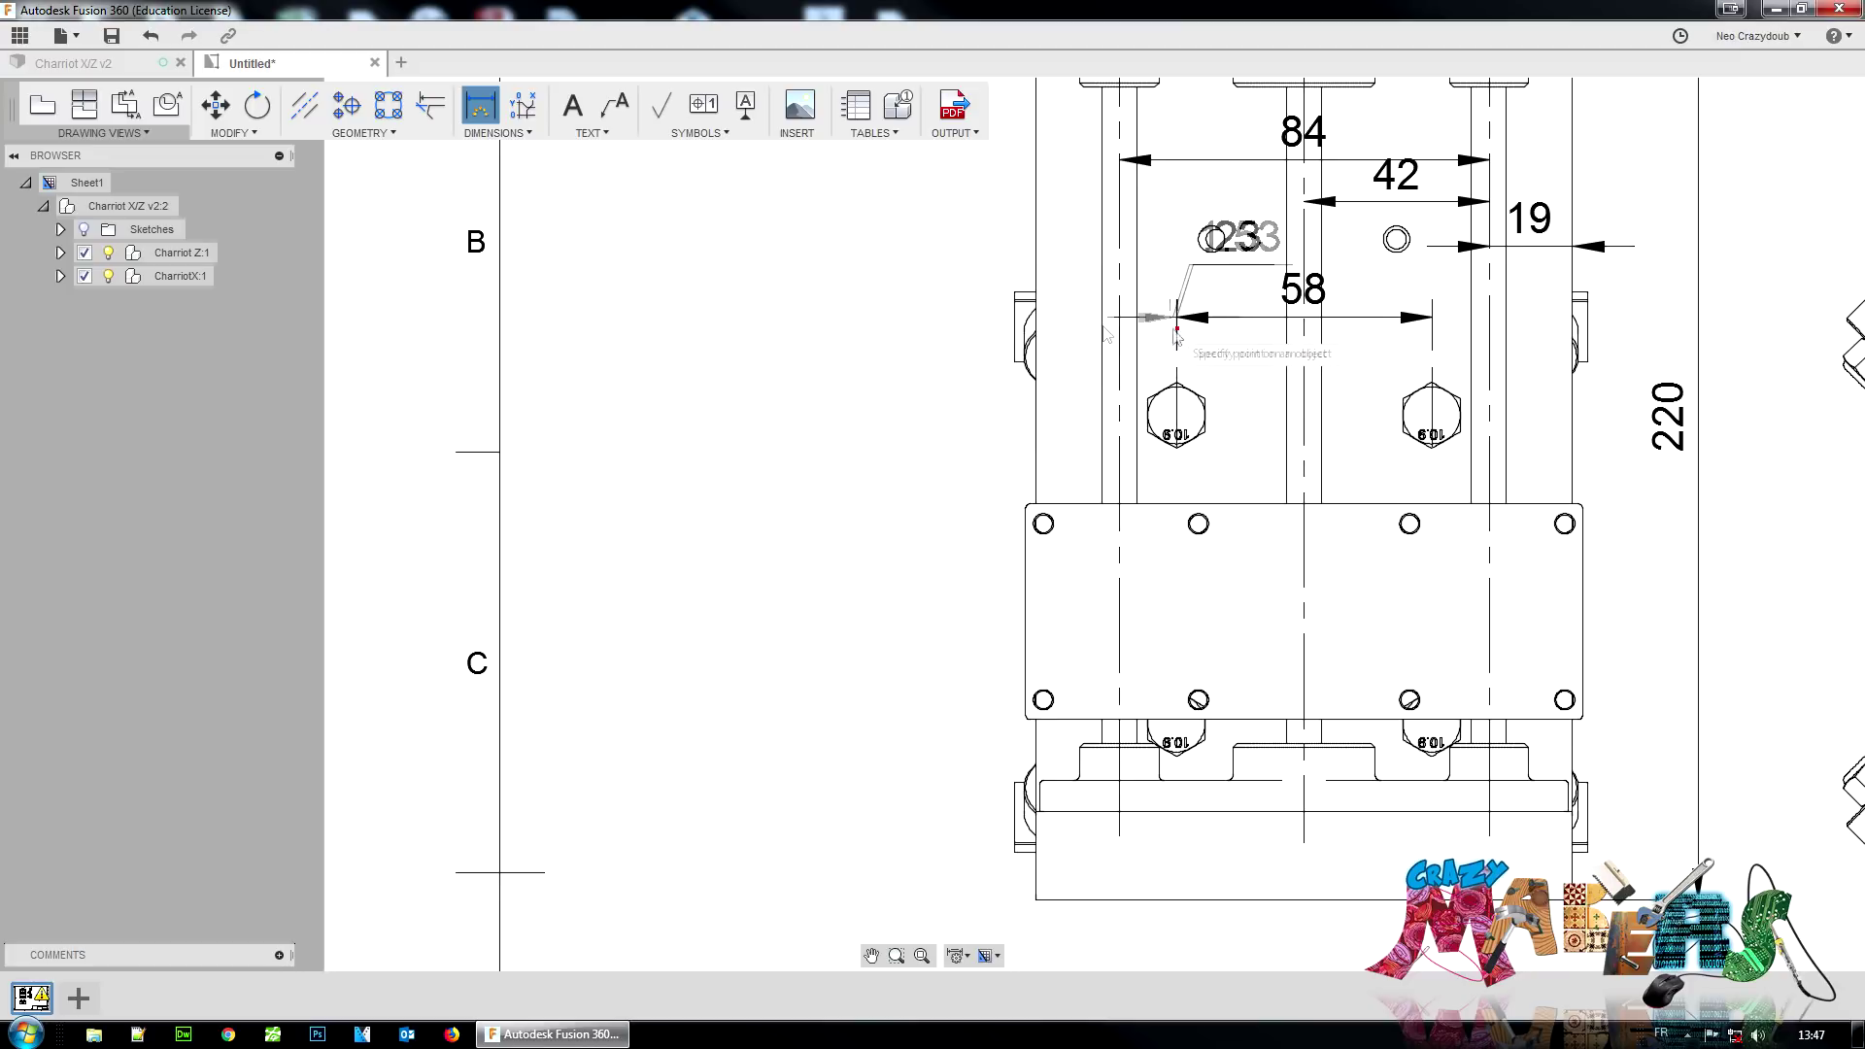
{"action": "left_click", "coordinate": [1035, 318]}
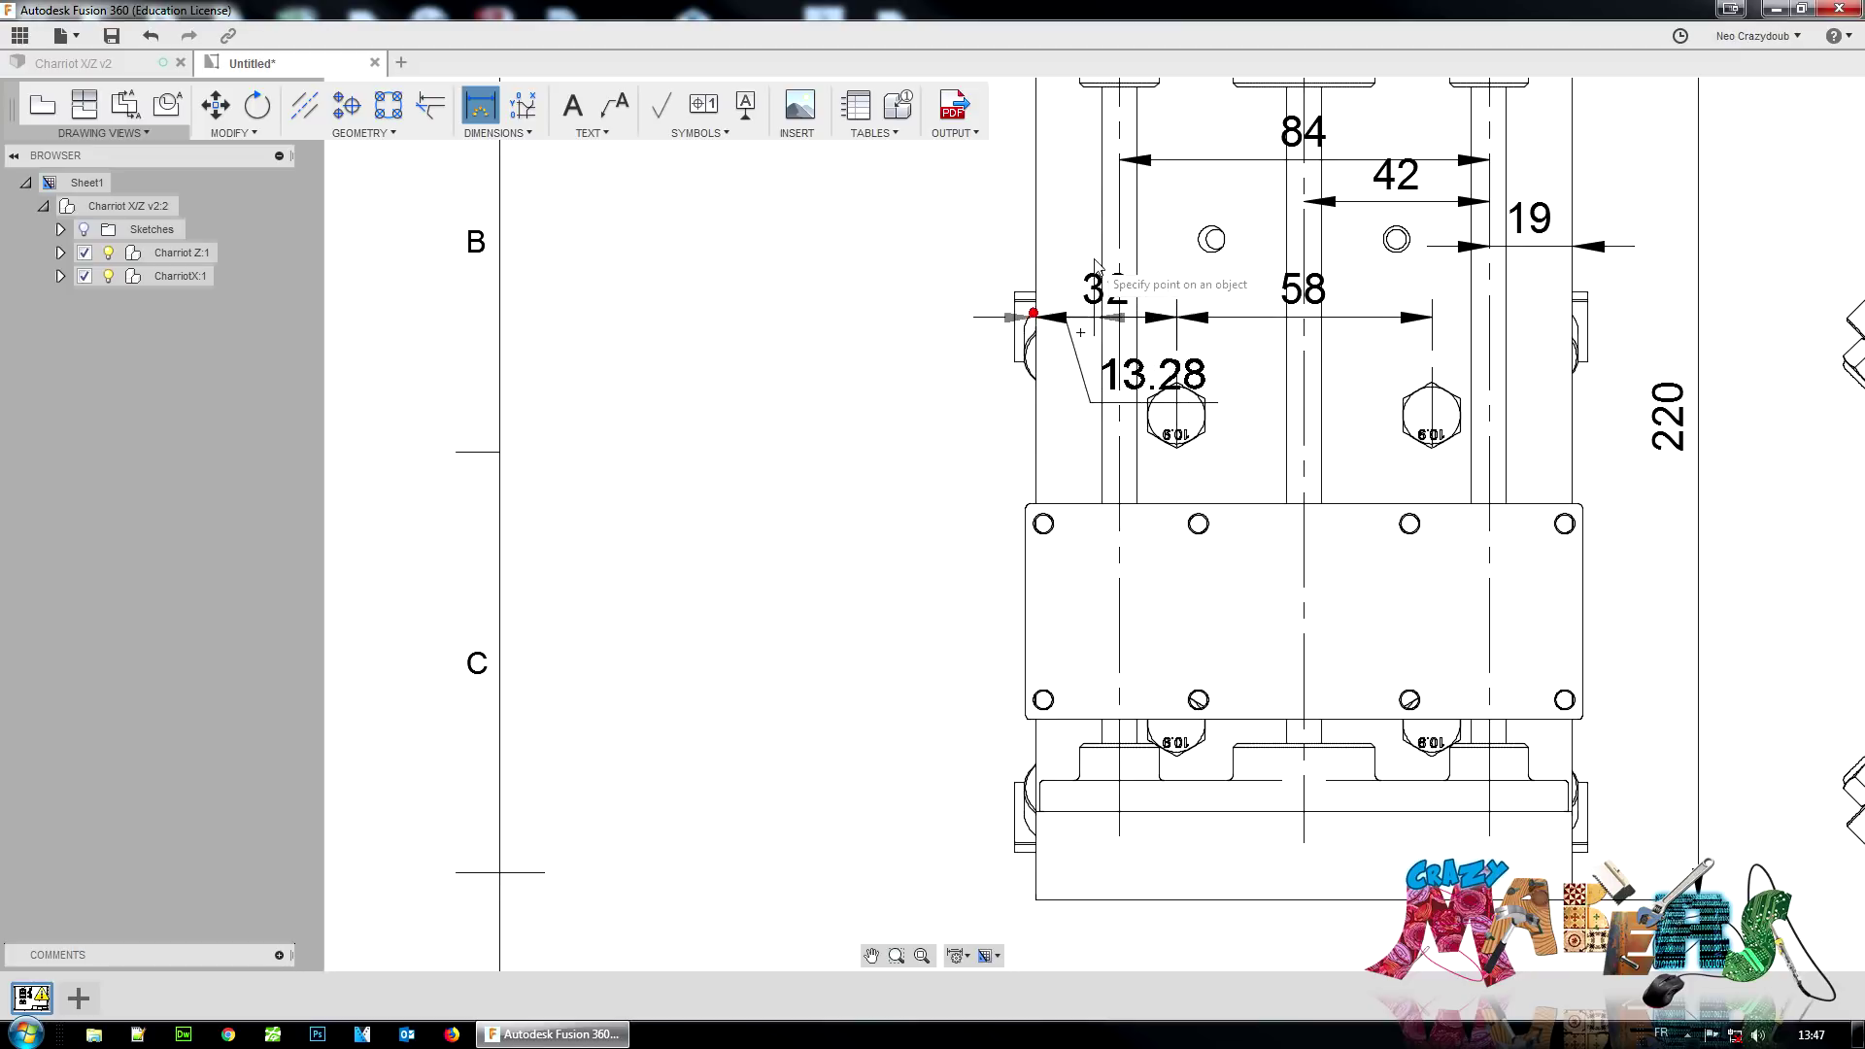
{"action": "key", "text": "Escape"}
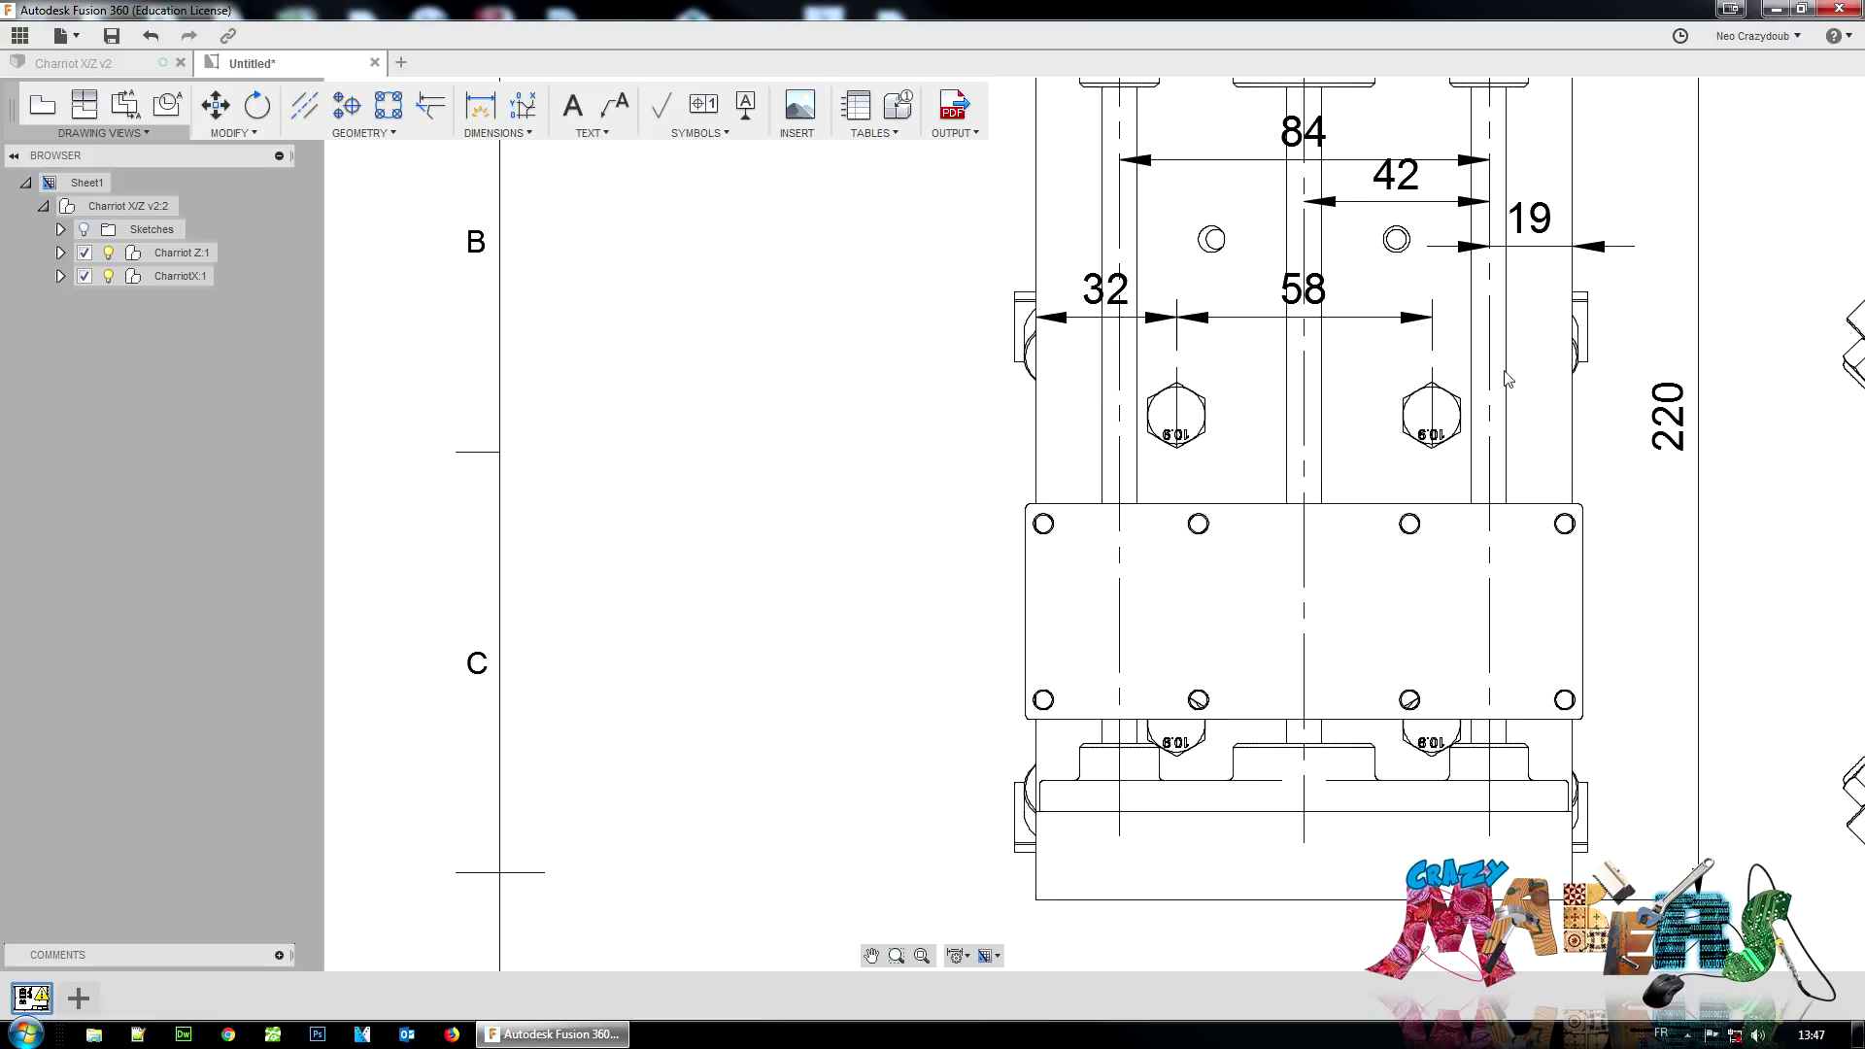
Step: Add horizontal and vertical centerlines through the motor and vertical centerlines through the four hex bolts in the projected view below the base view
{"action": "scroll", "coordinate": [1508, 379], "scroll_direction": "down", "scroll_amount": 5}
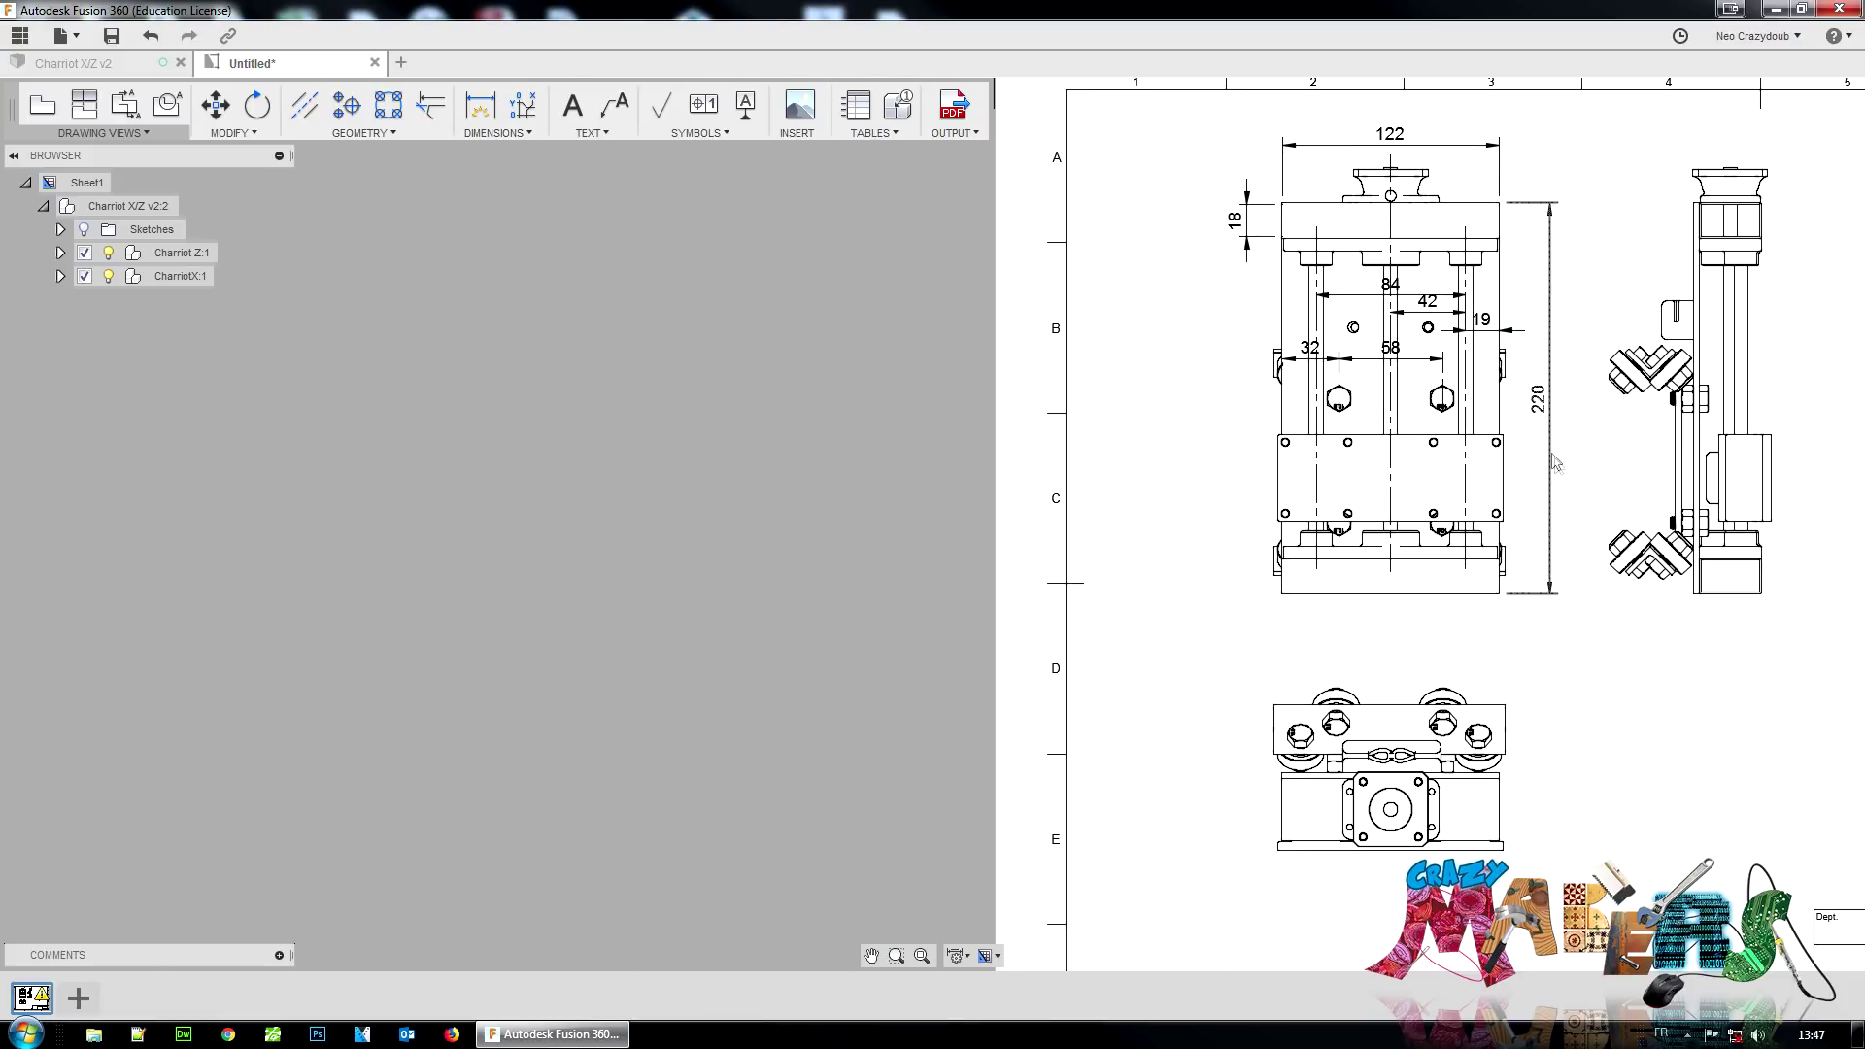
{"action": "scroll", "coordinate": [1499, 595], "scroll_direction": "up", "scroll_amount": 5}
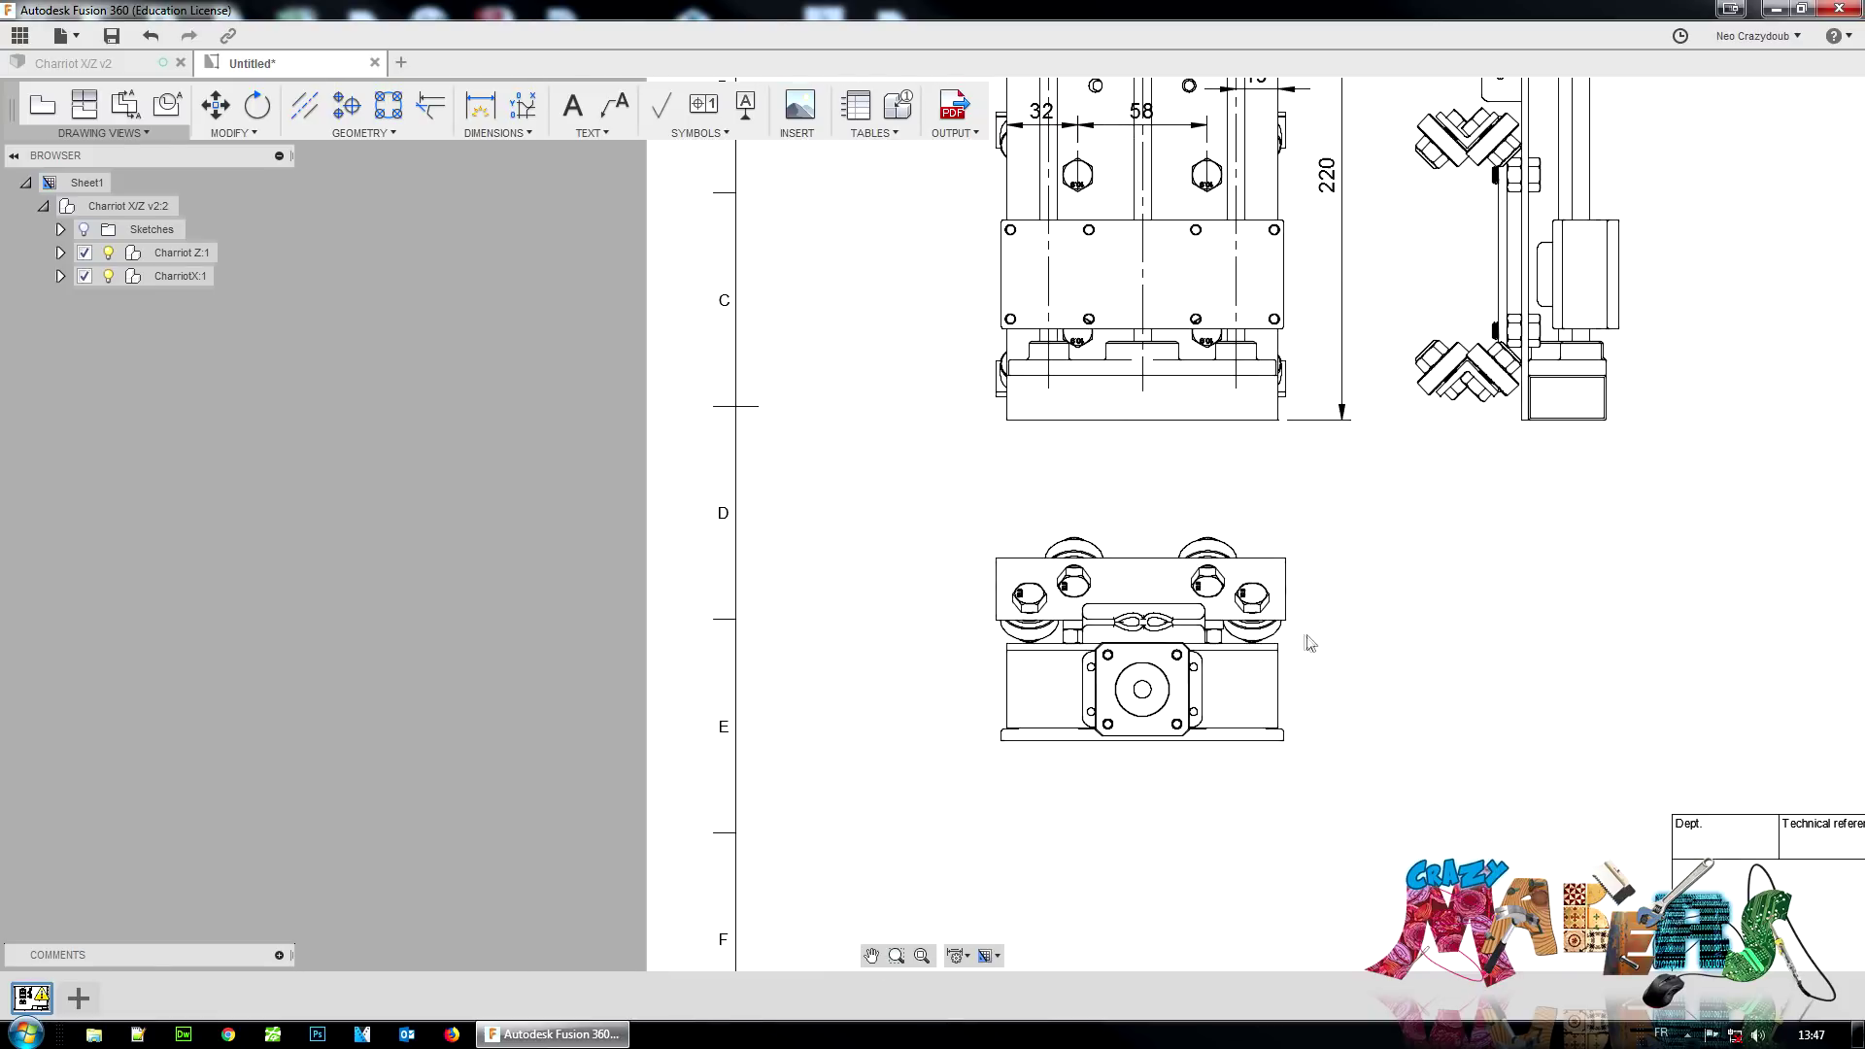
{"action": "left_click", "coordinate": [1291, 649]}
{"action": "middle_click_drag", "start_coordinate": [1361, 656], "coordinate": [1484, 637]}
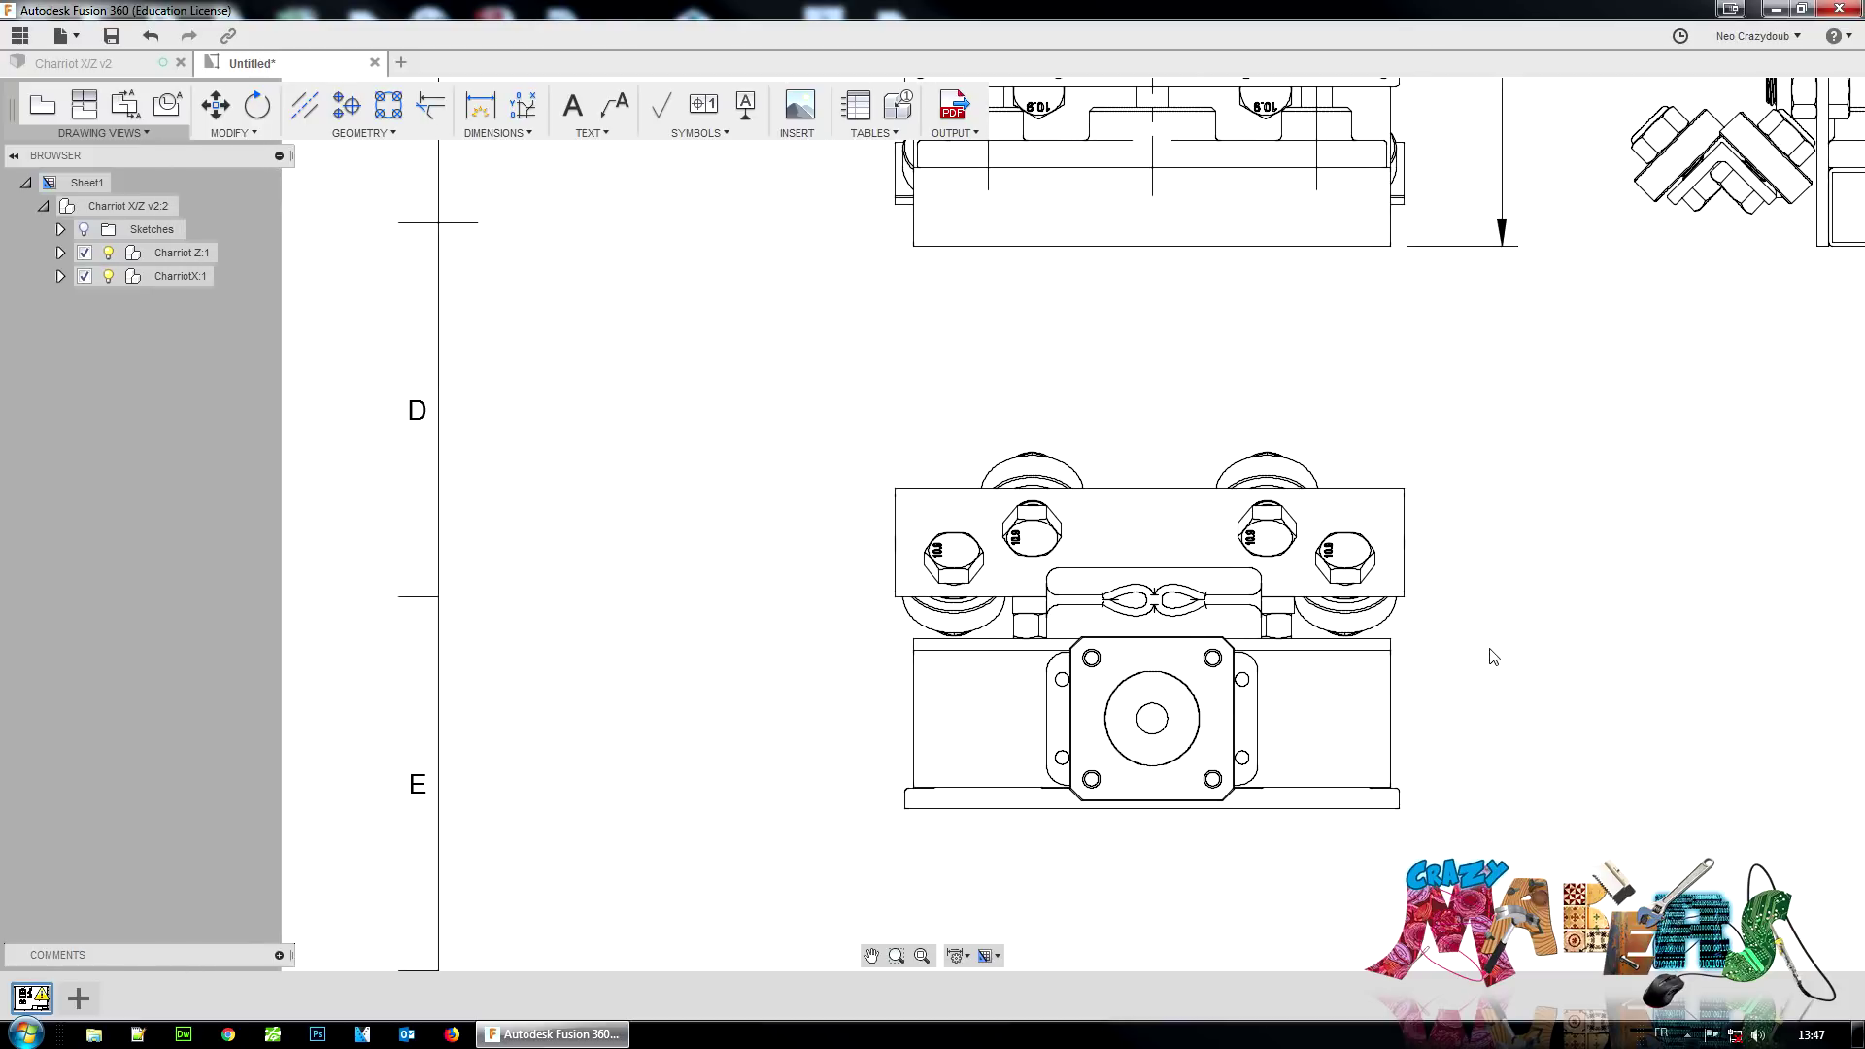
{"action": "left_click", "coordinate": [528, 133]}
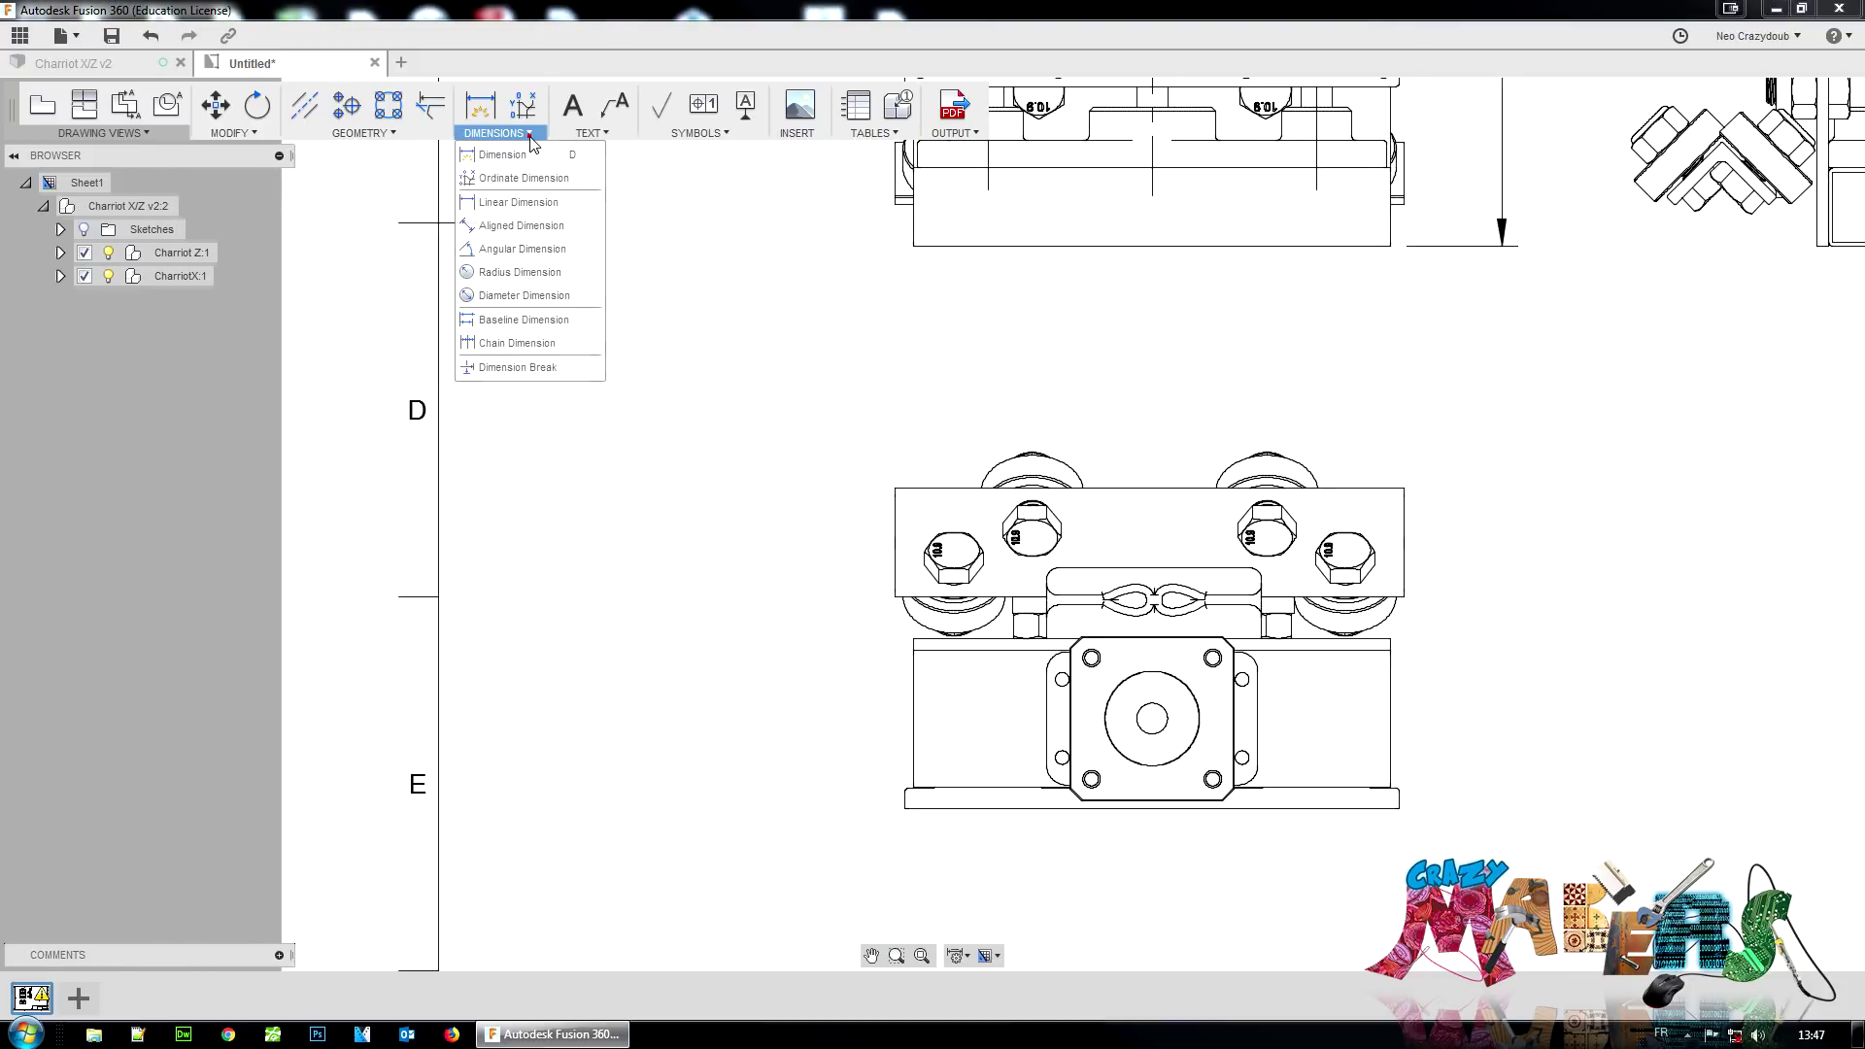
{"action": "left_click", "coordinate": [365, 133]}
{"action": "left_click", "coordinate": [369, 158]}
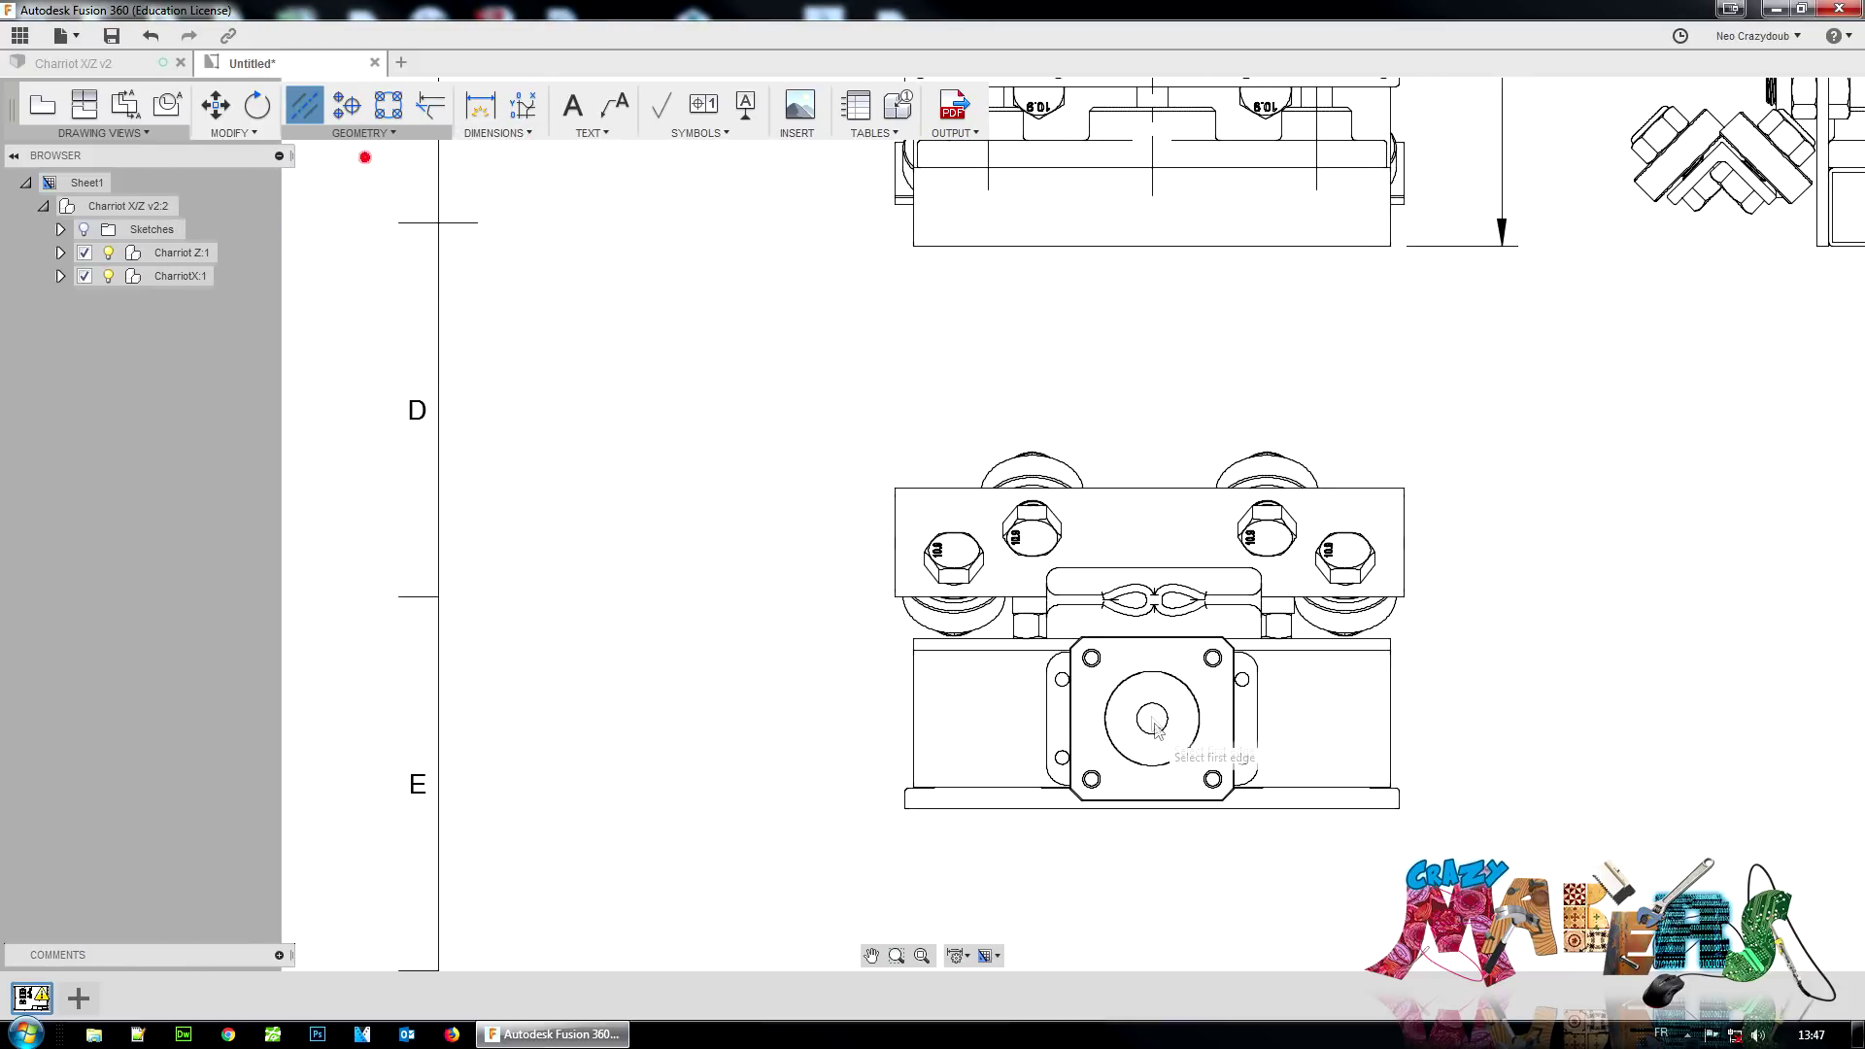
{"action": "left_click", "coordinate": [1012, 789]}
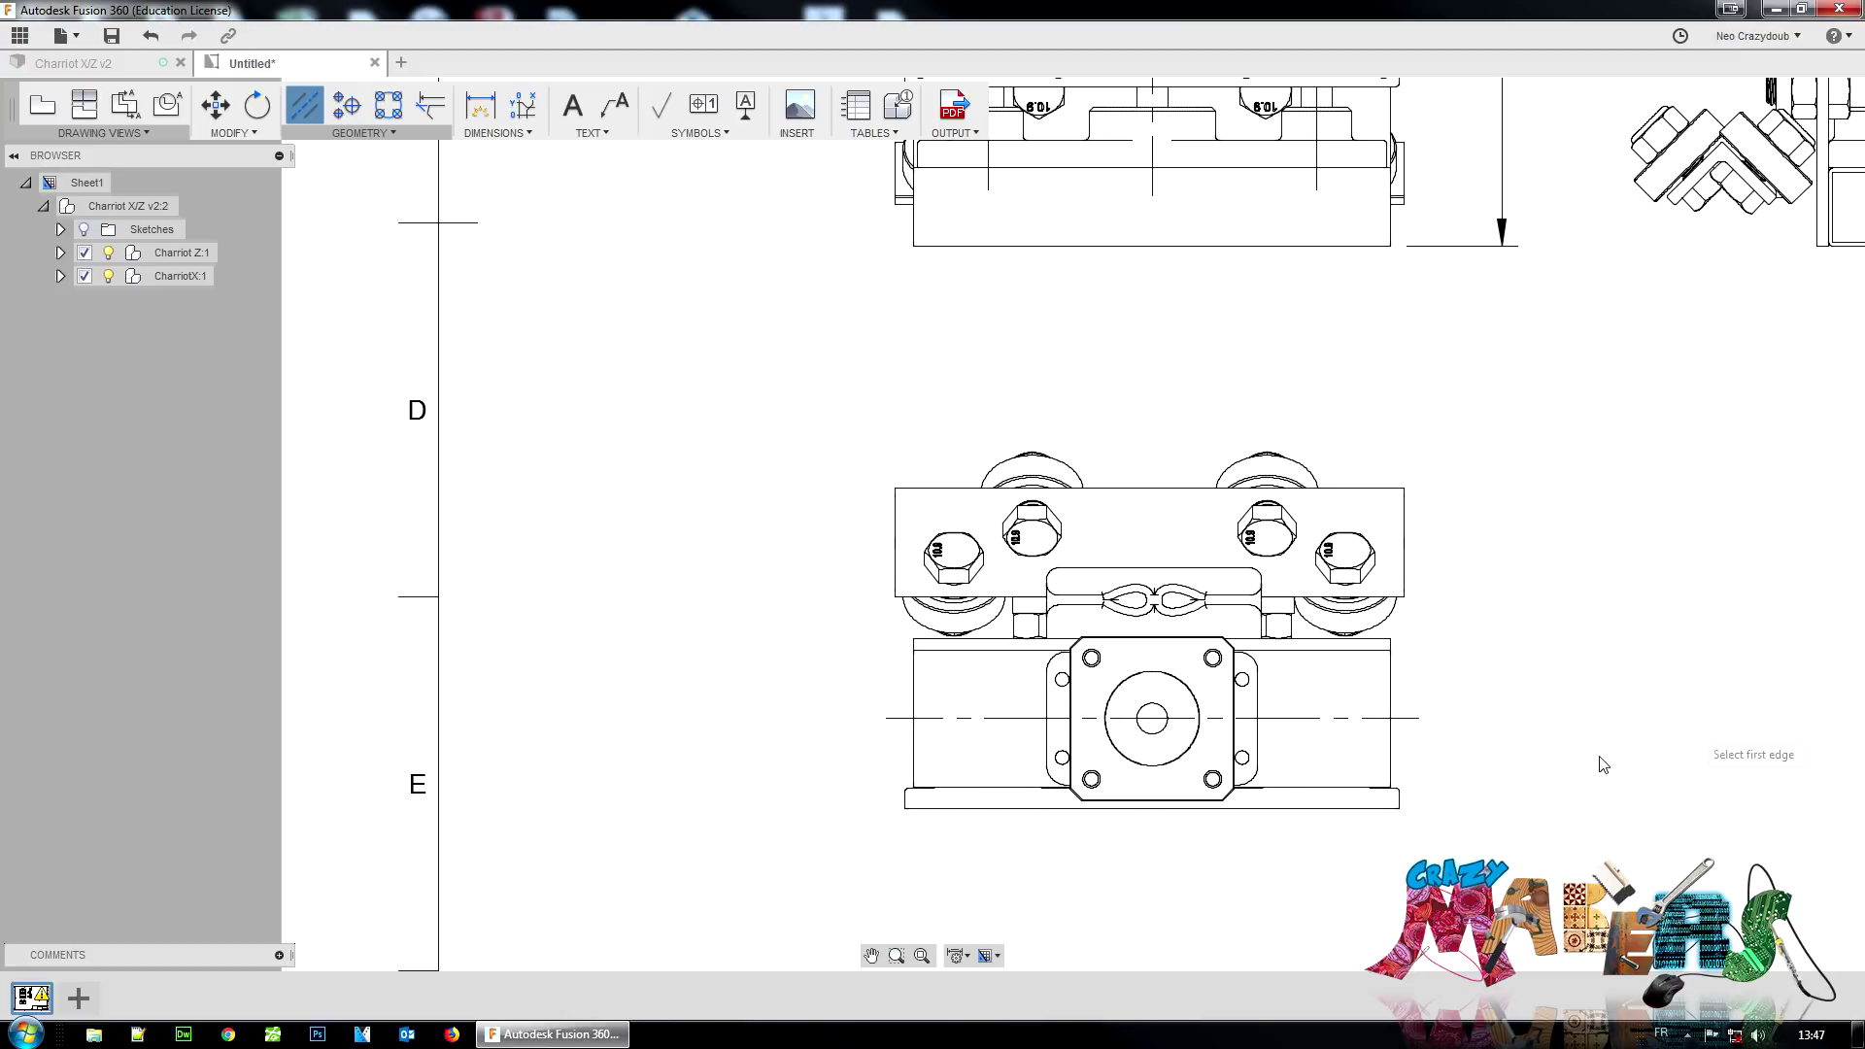
{"action": "left_click", "coordinate": [1235, 738]}
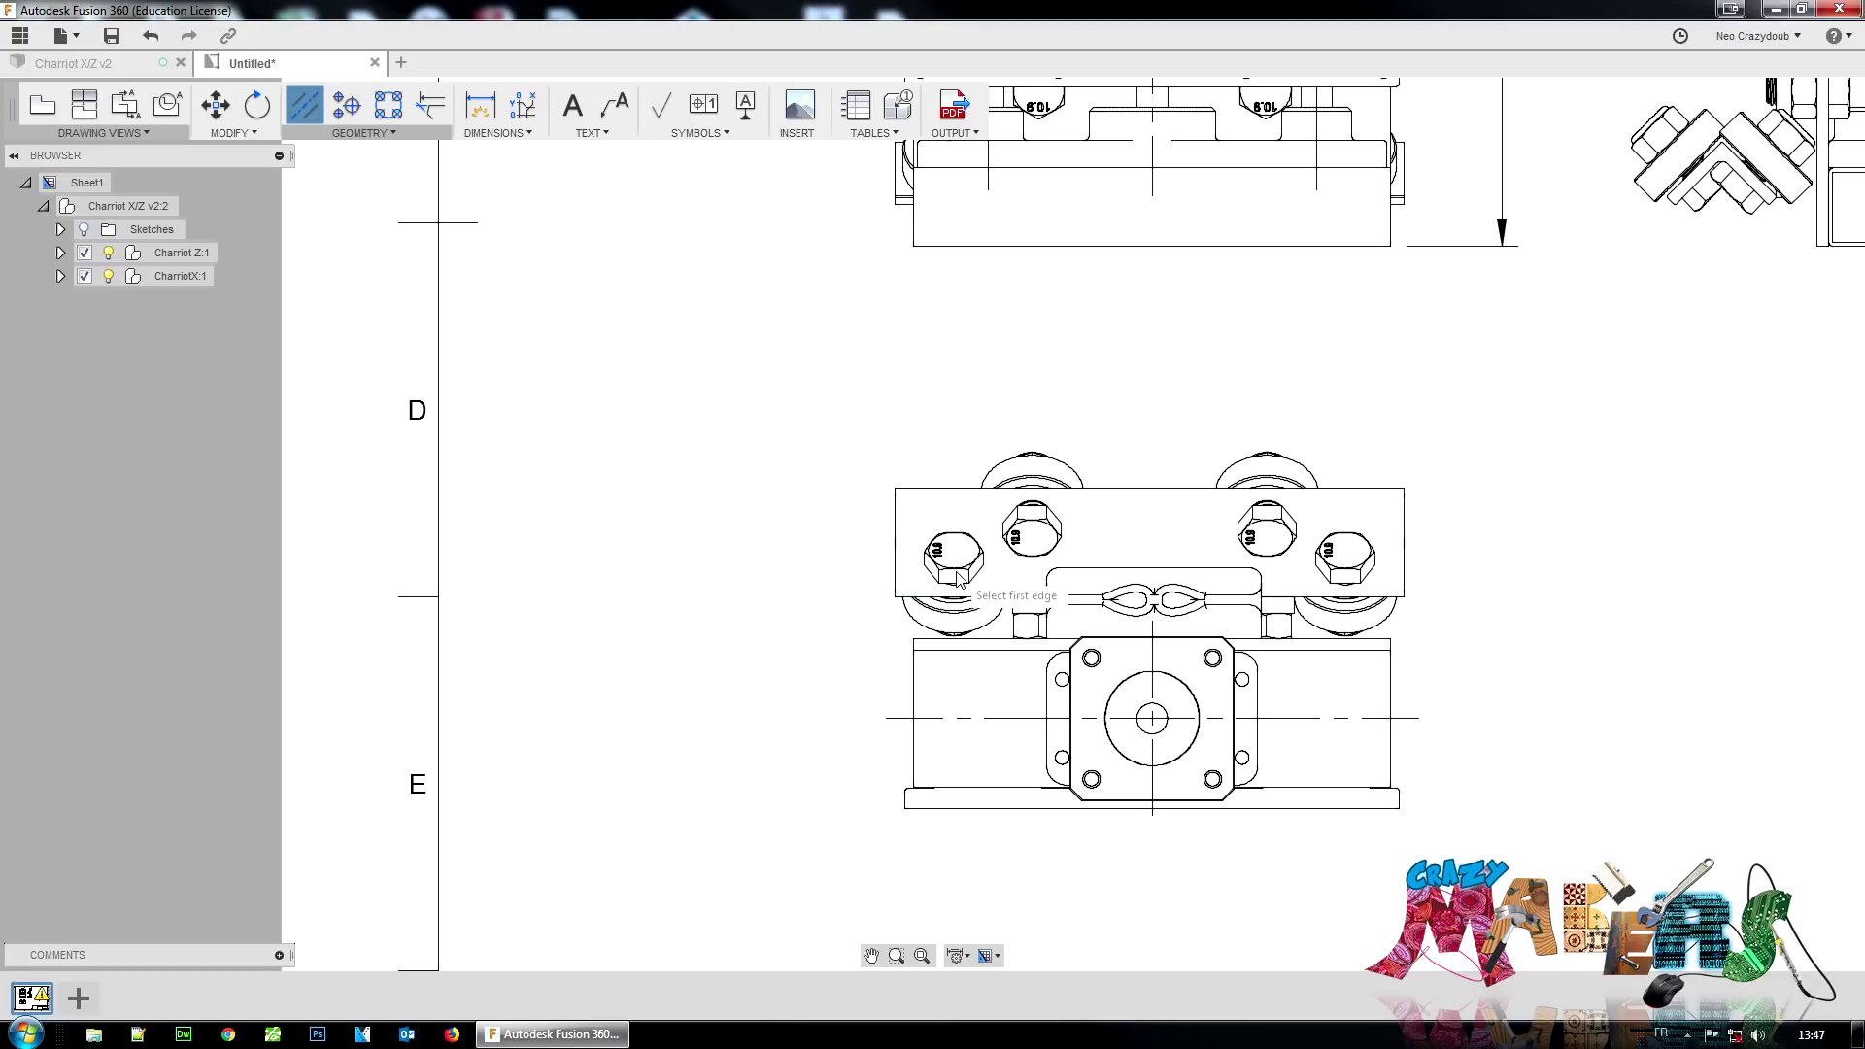
{"action": "scroll", "coordinate": [984, 561], "scroll_direction": "up", "scroll_amount": 5}
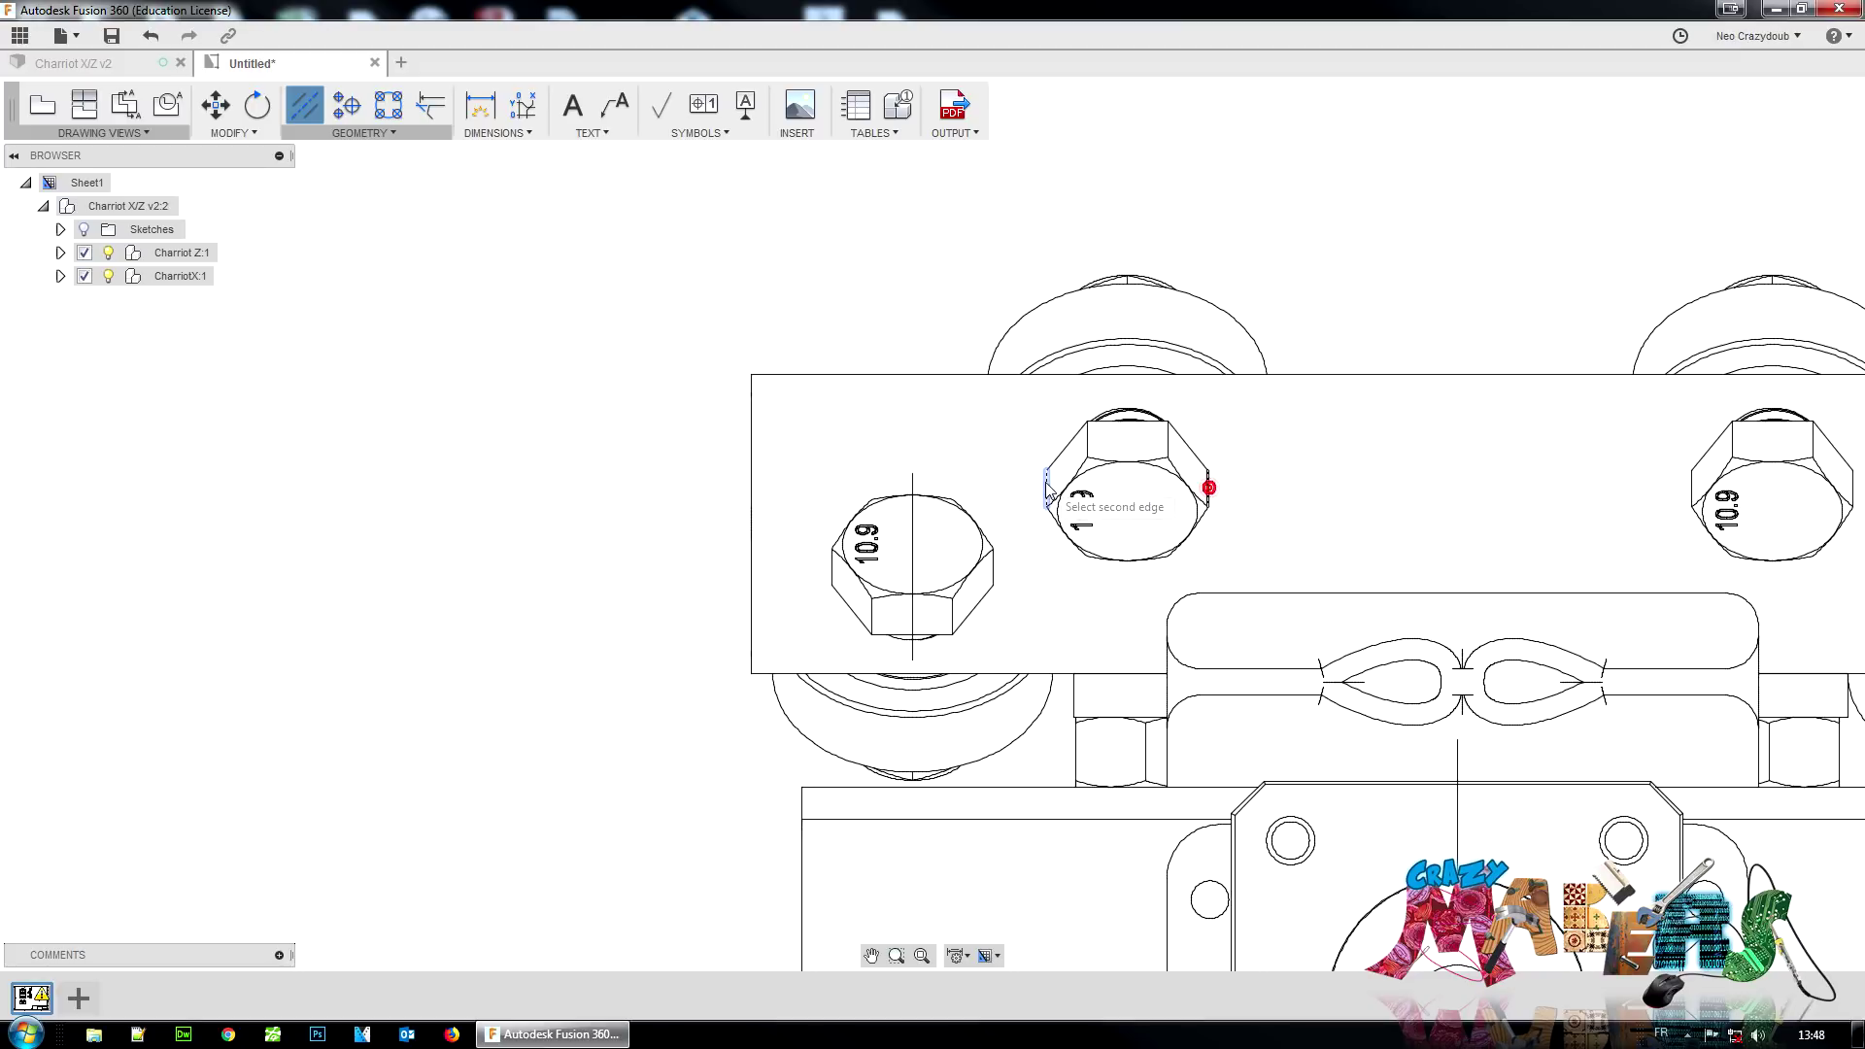
{"action": "middle_click_drag", "start_coordinate": [1436, 501], "coordinate": [1008, 498]}
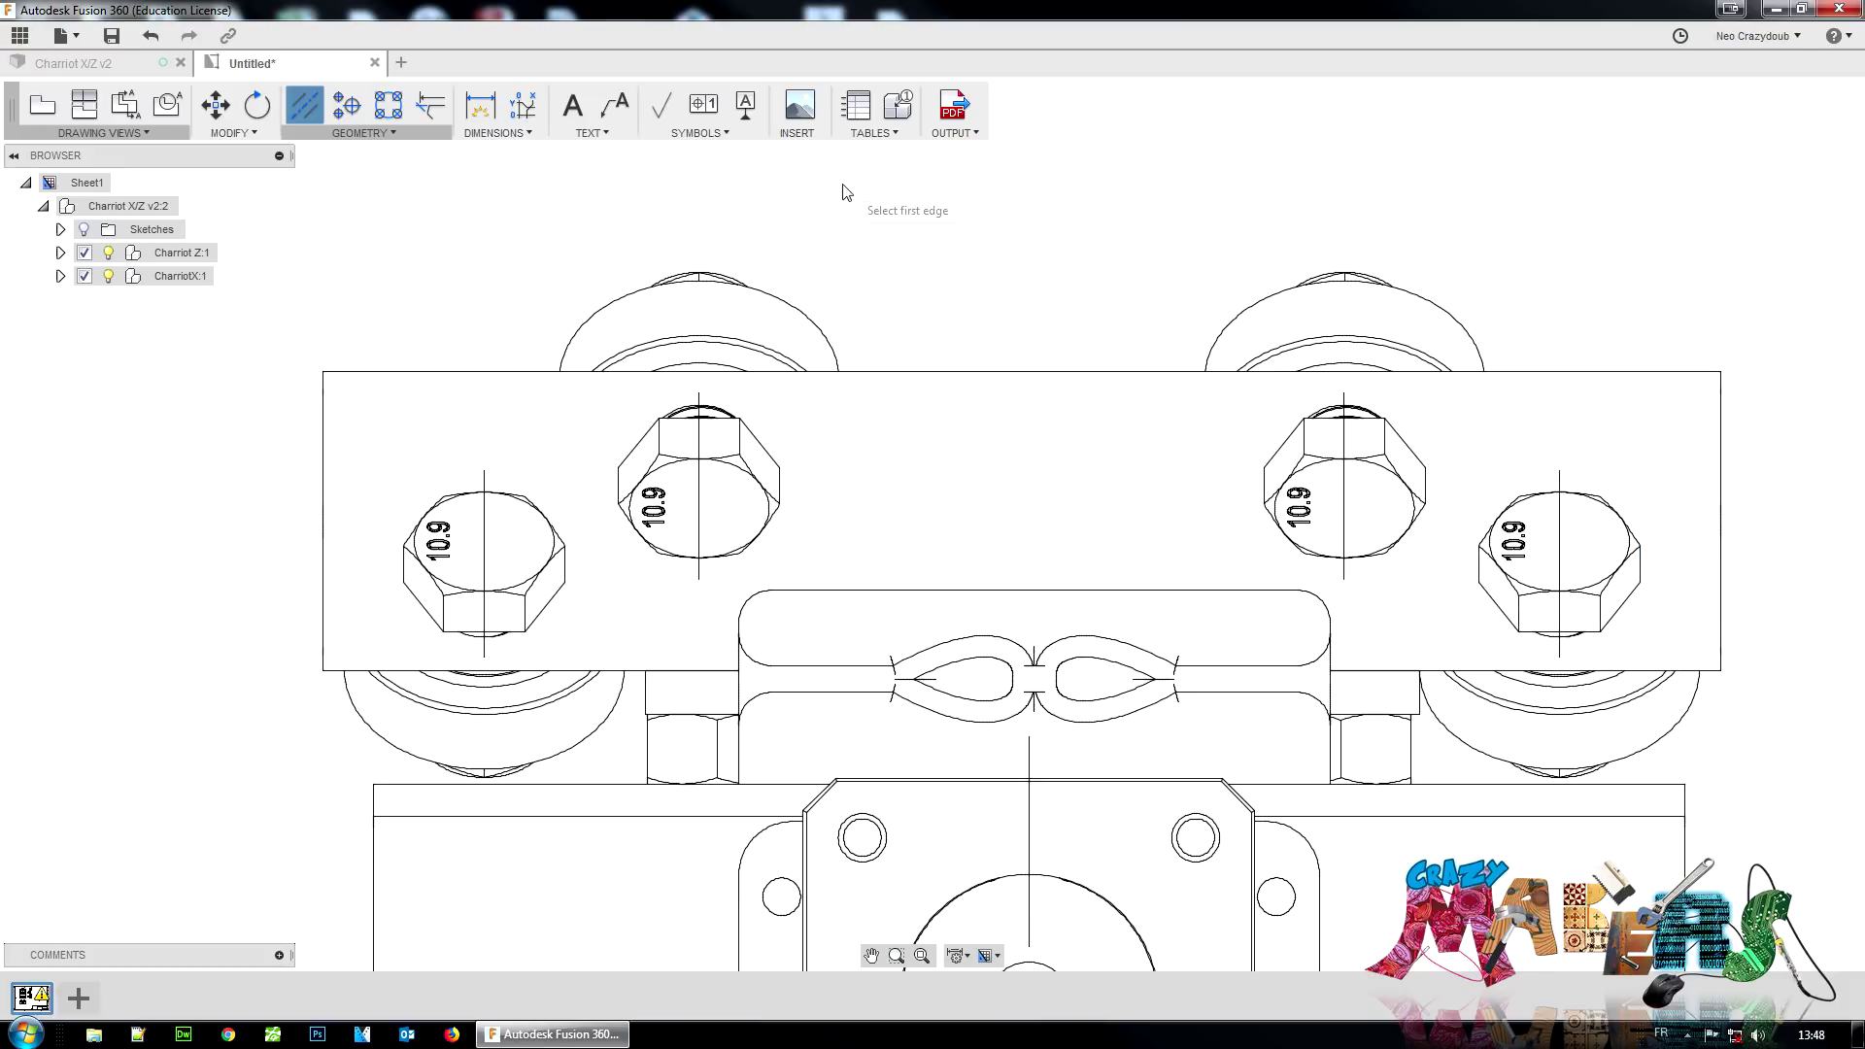
Step: Try to dimension the outermost hex bolt's centerline from the adjacent plate edge using the general, linear and aligned dimension tools
{"action": "left_click", "coordinate": [497, 133]}
{"action": "left_click", "coordinate": [508, 151]}
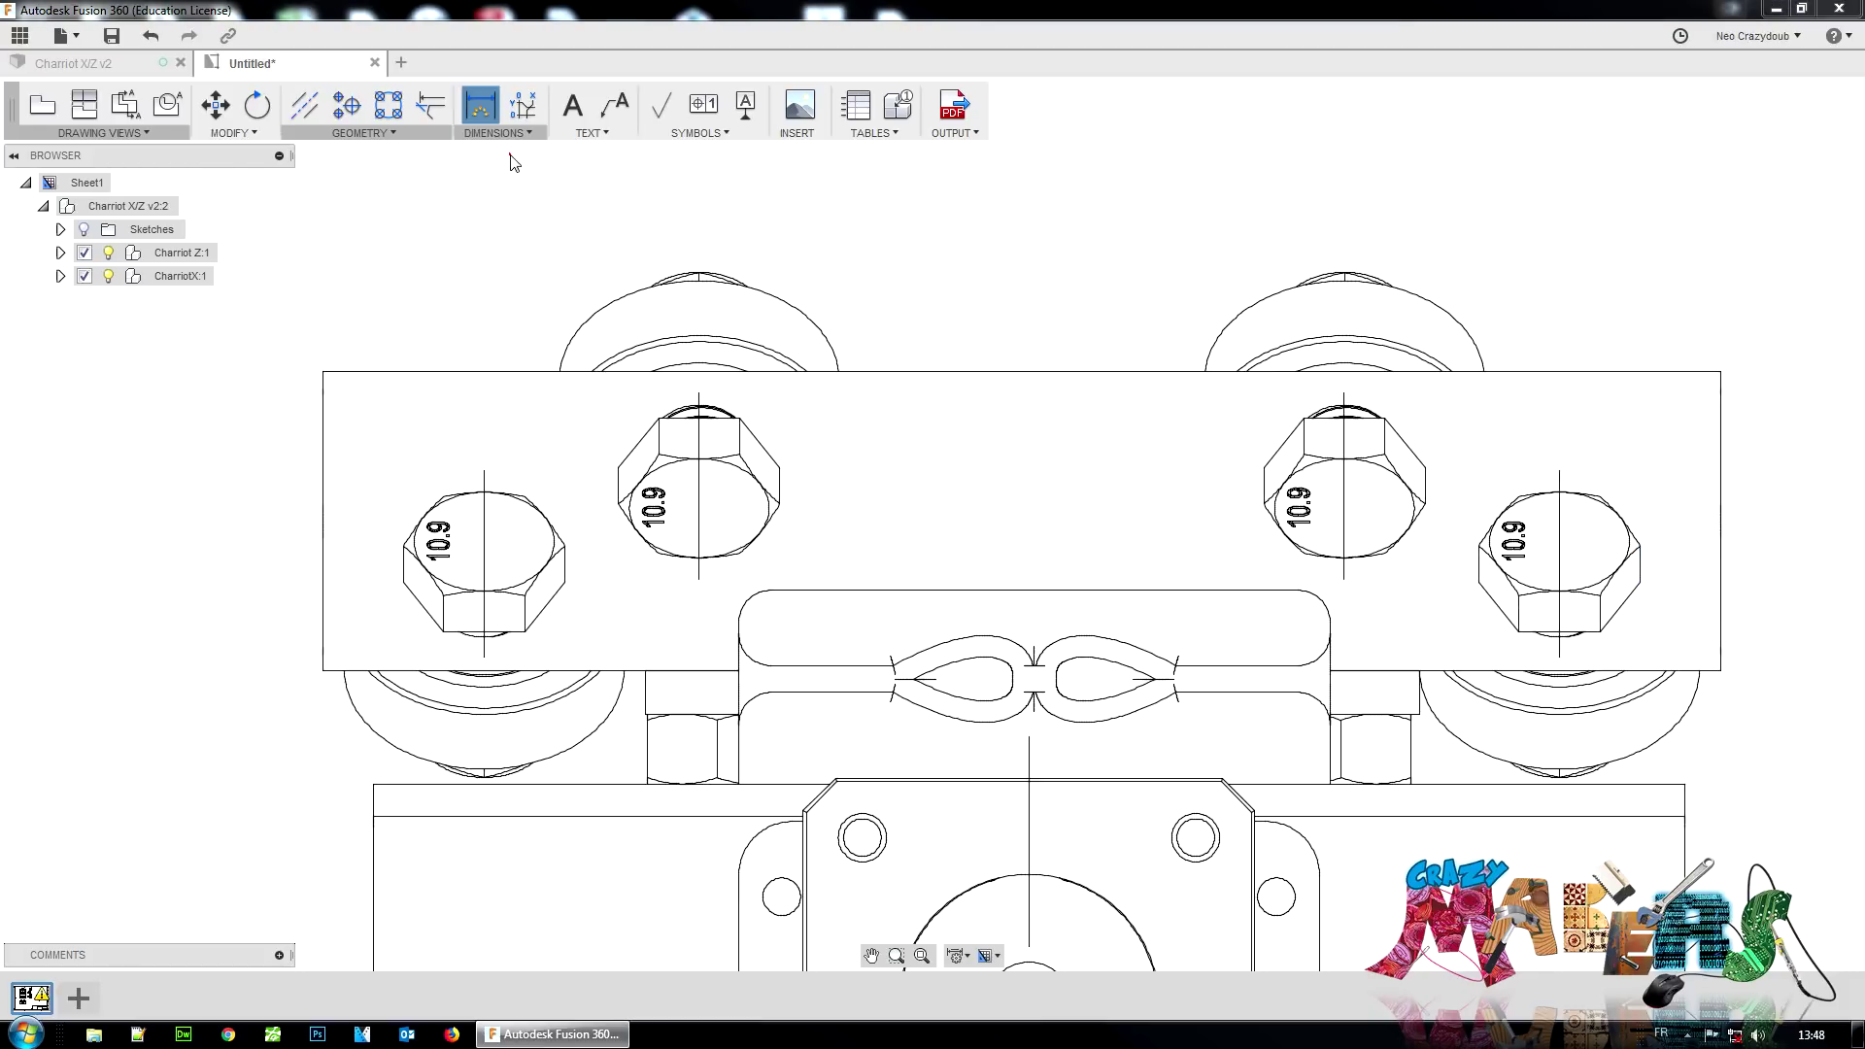
{"action": "left_click", "coordinate": [323, 543]}
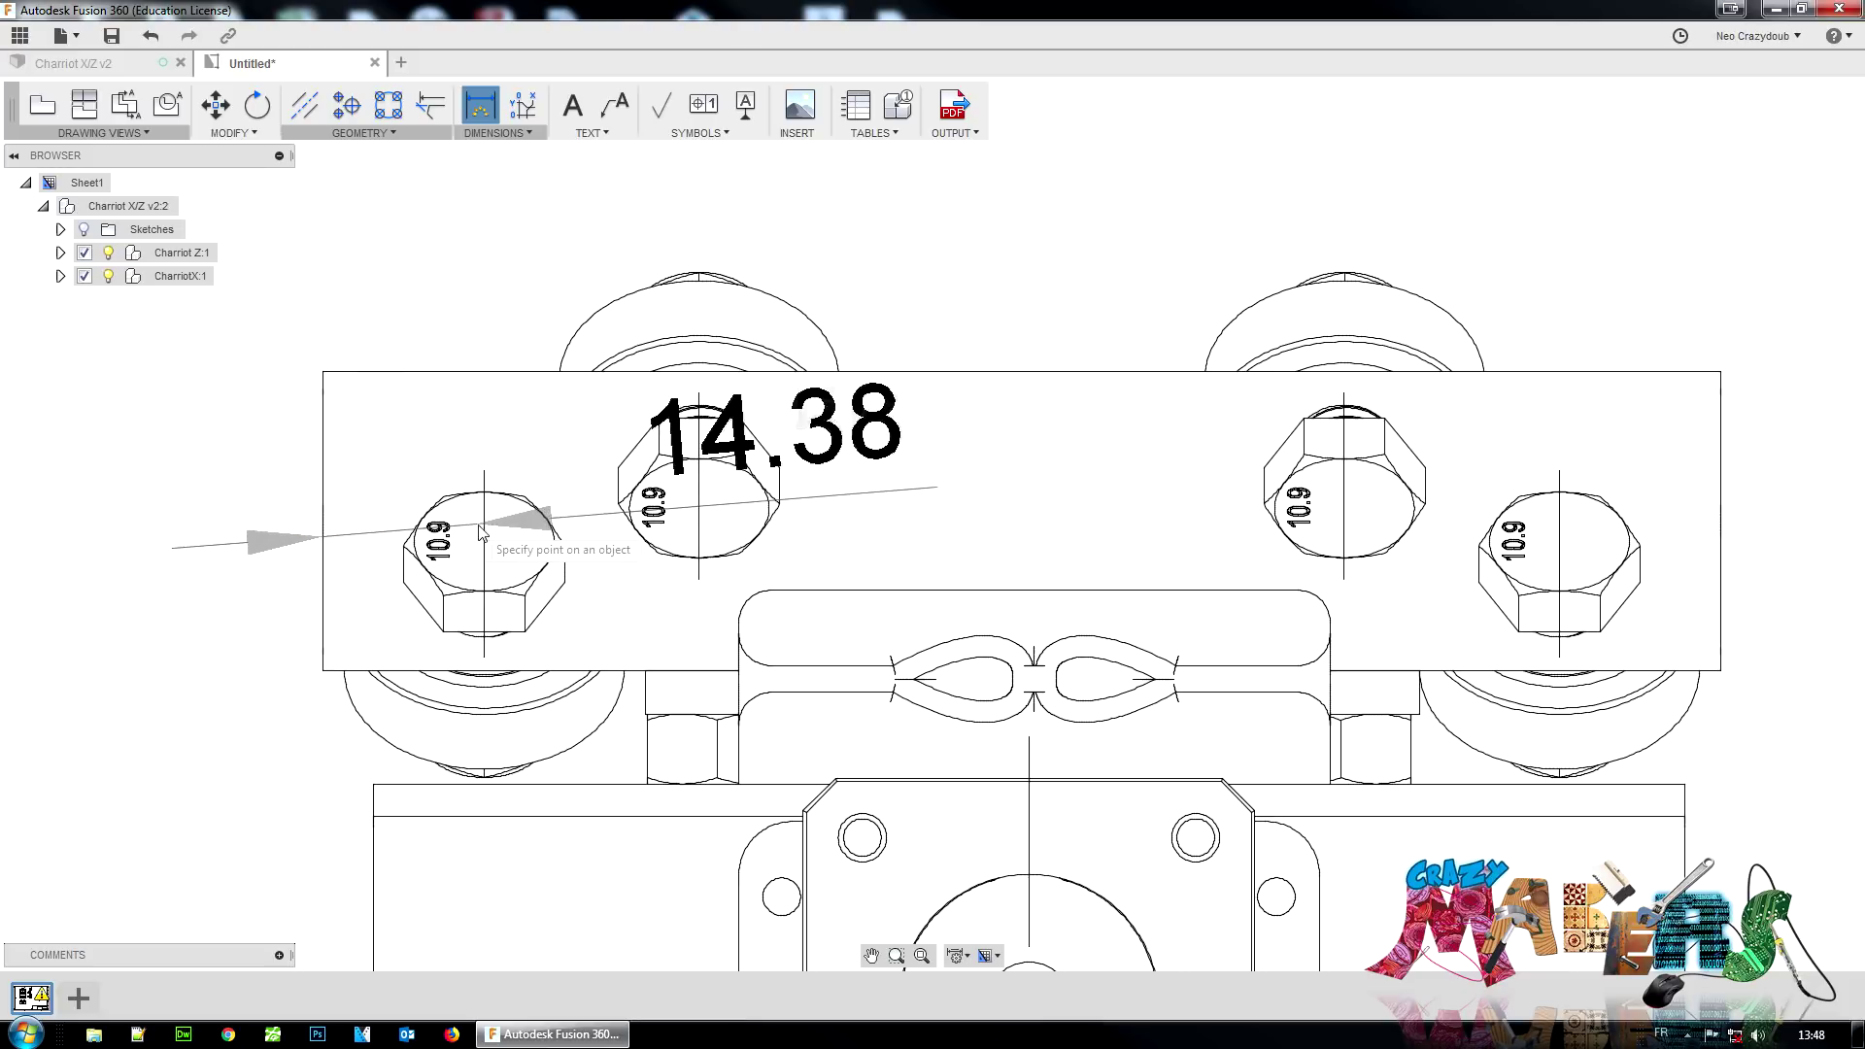
{"action": "key", "text": "Escape"}
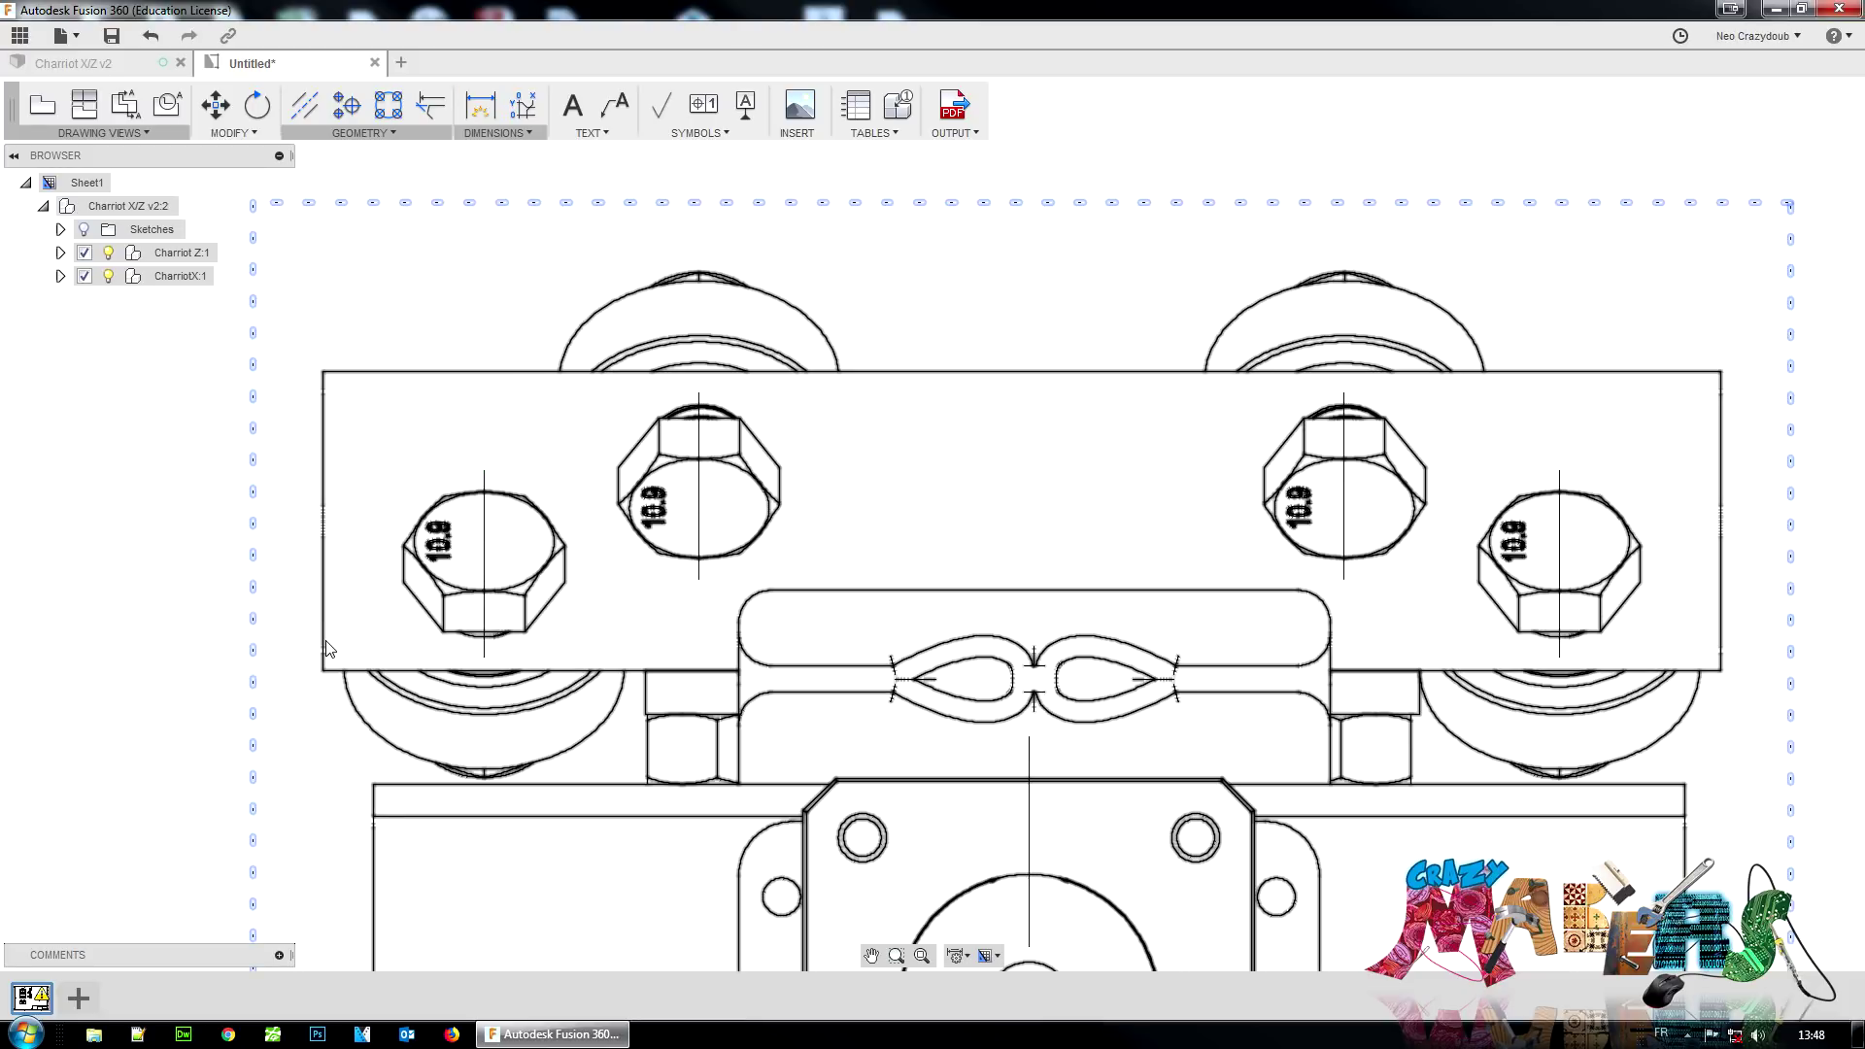
{"action": "left_click", "coordinate": [379, 133]}
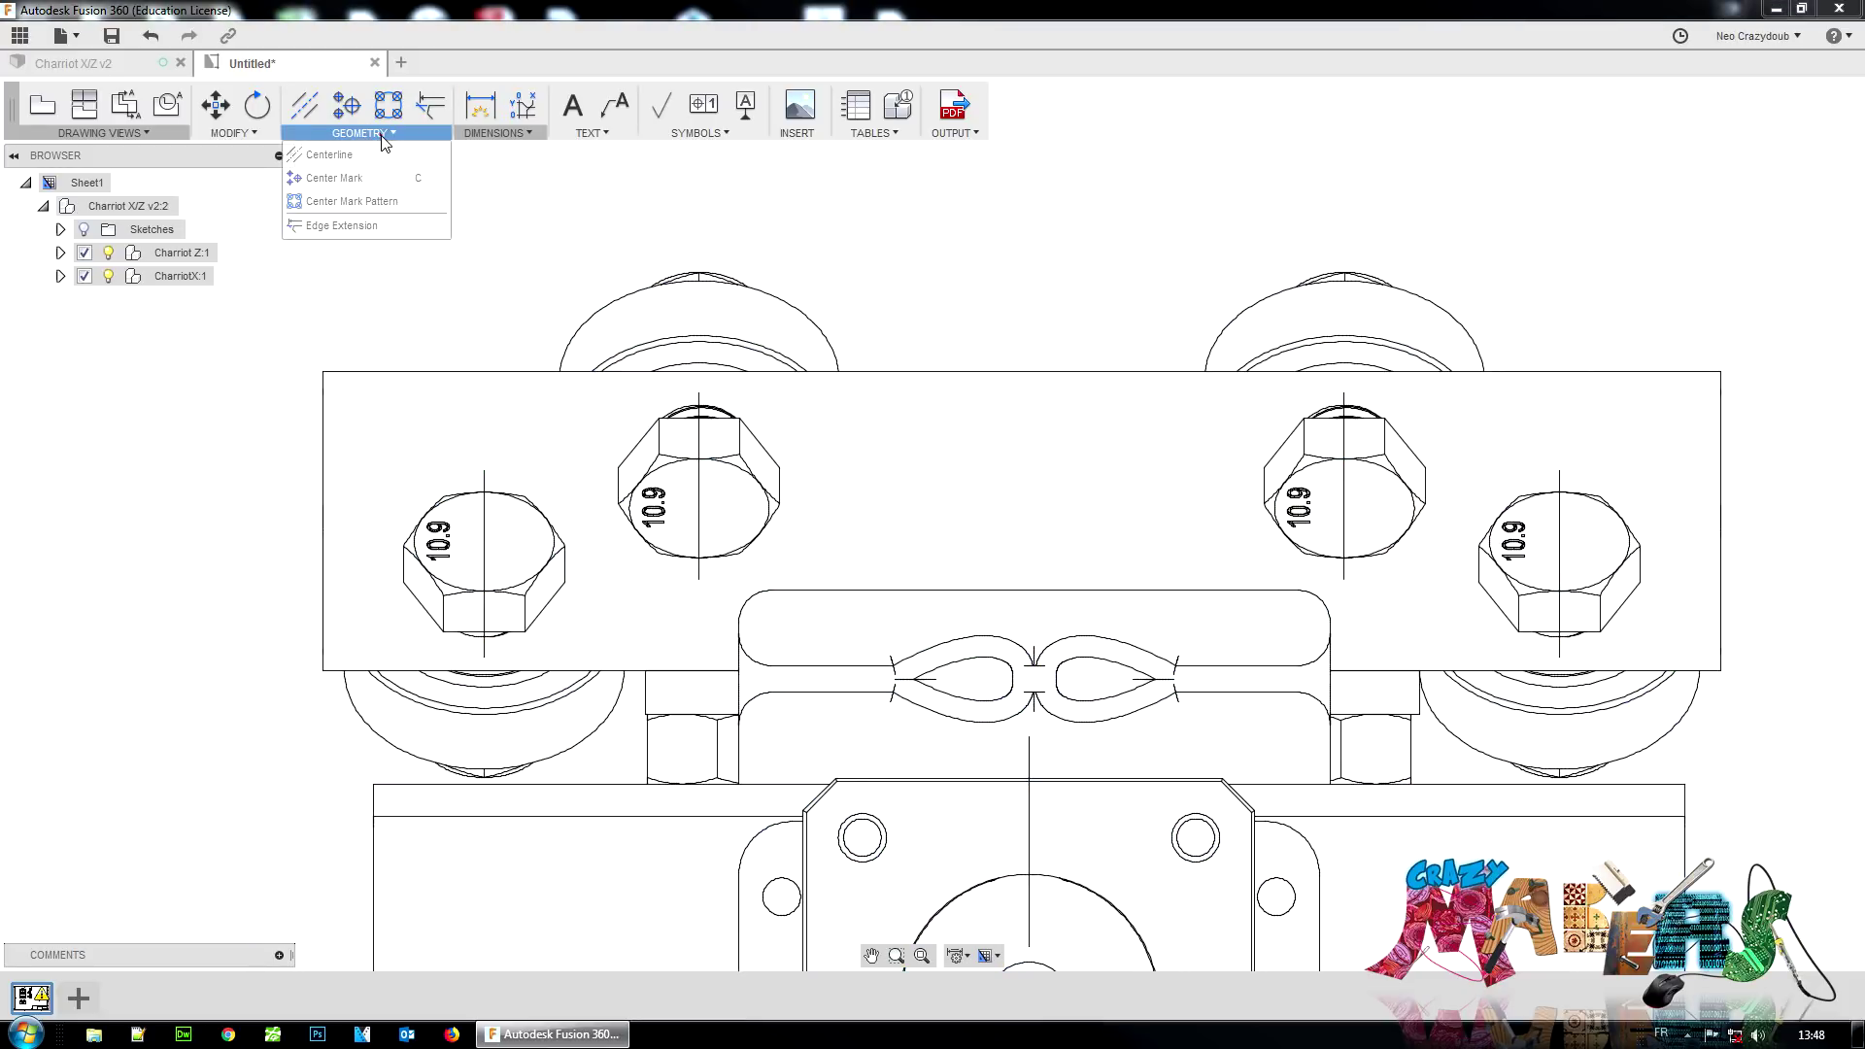
{"action": "left_click", "coordinate": [486, 132]}
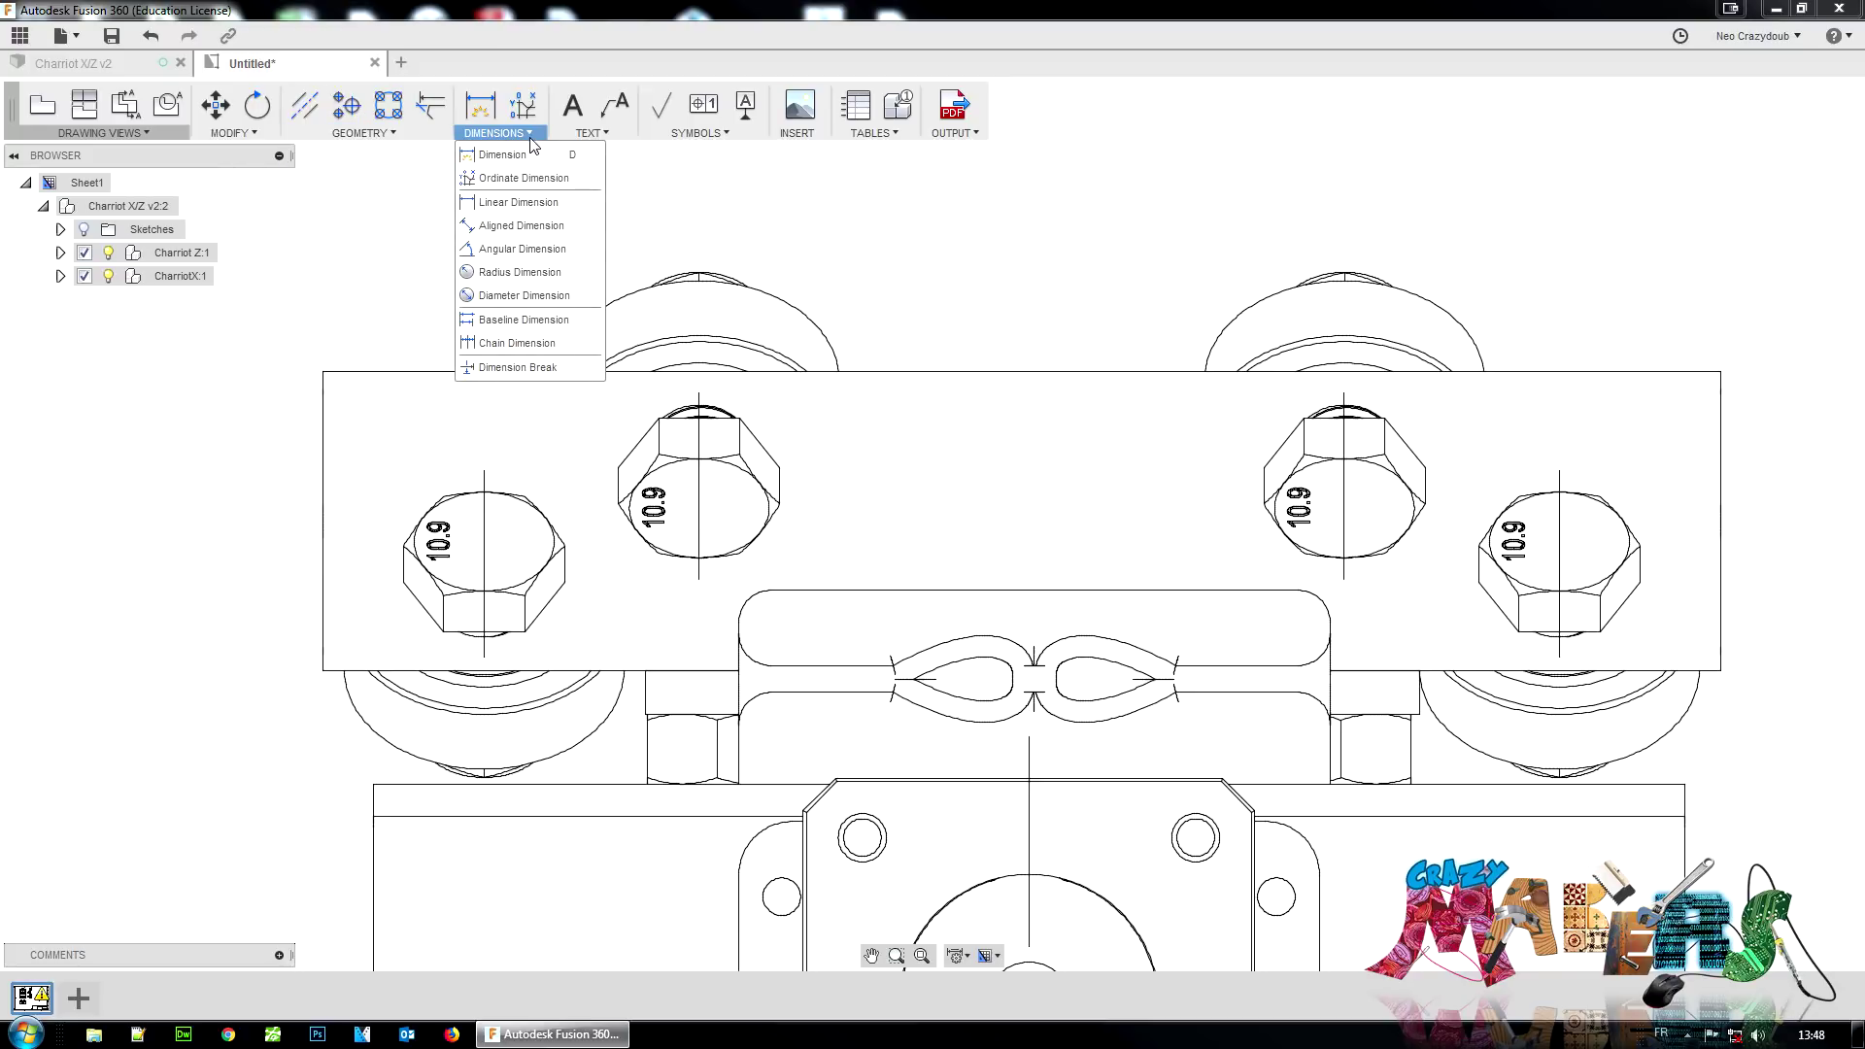
{"action": "left_click", "coordinate": [521, 202]}
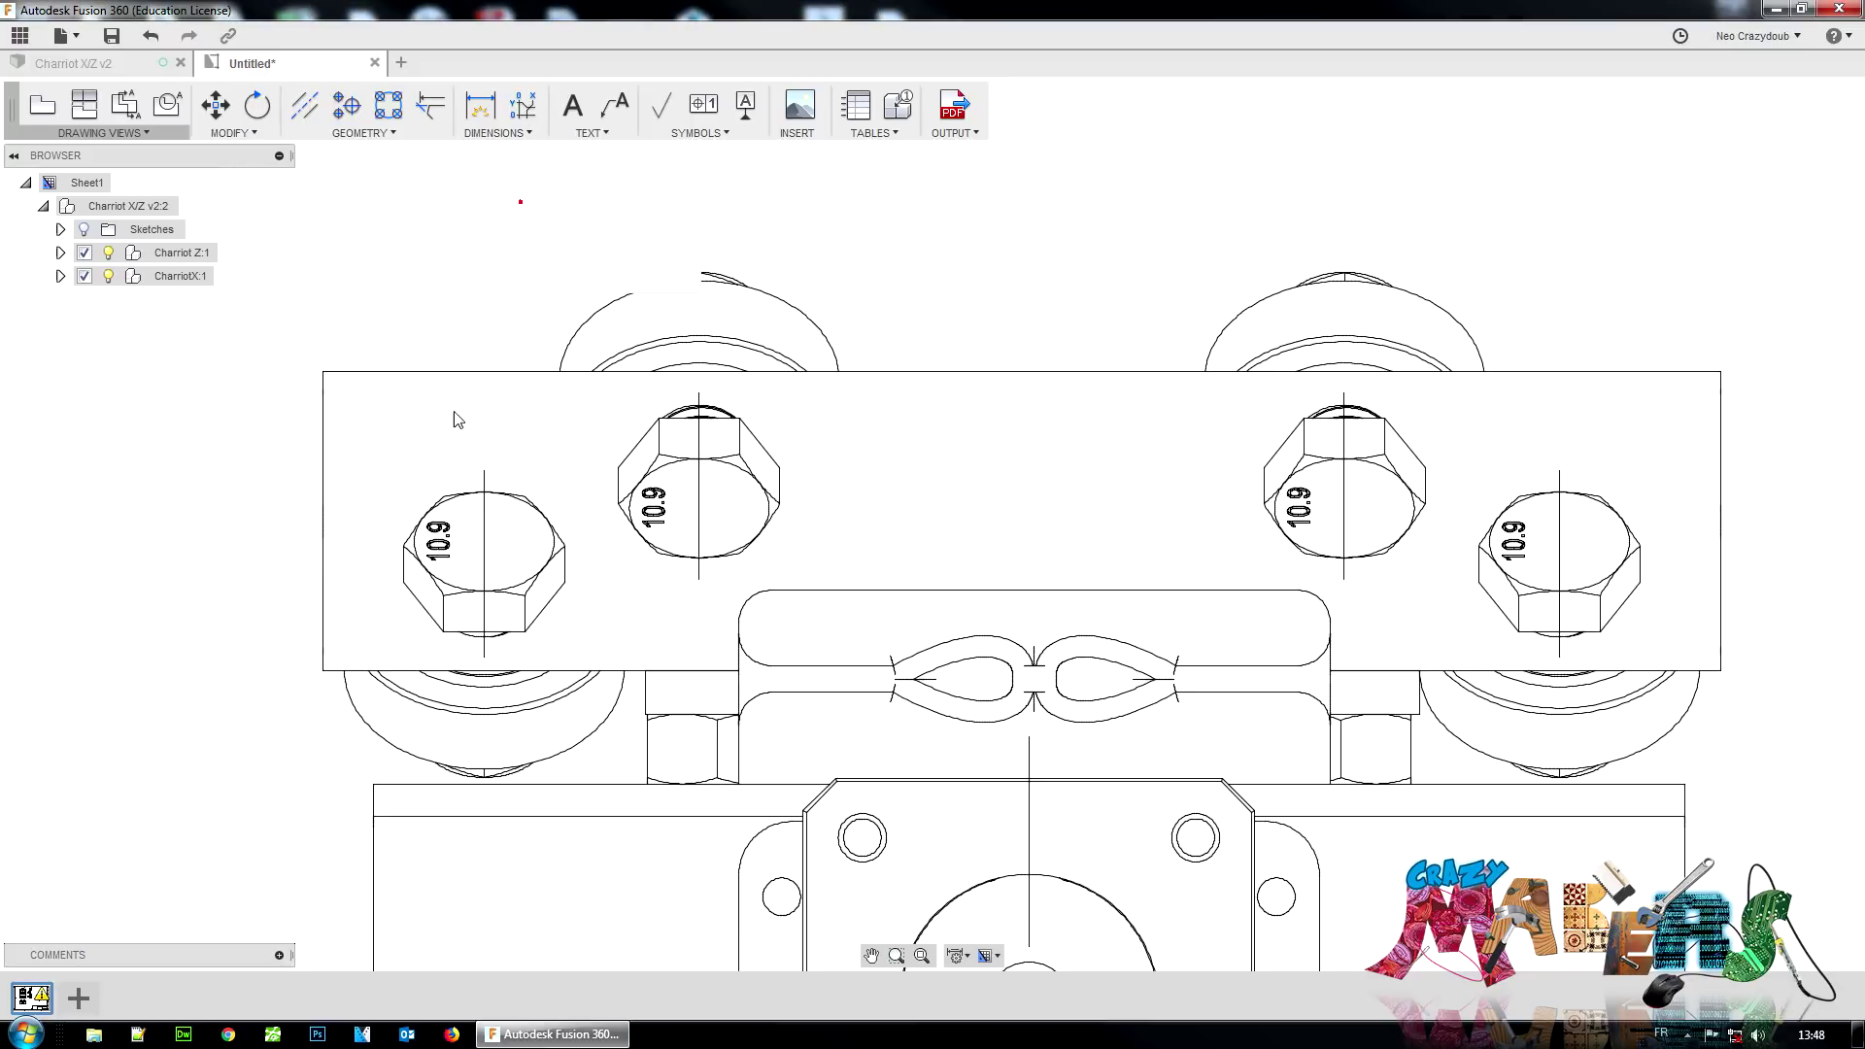
{"action": "left_click", "coordinate": [483, 540]}
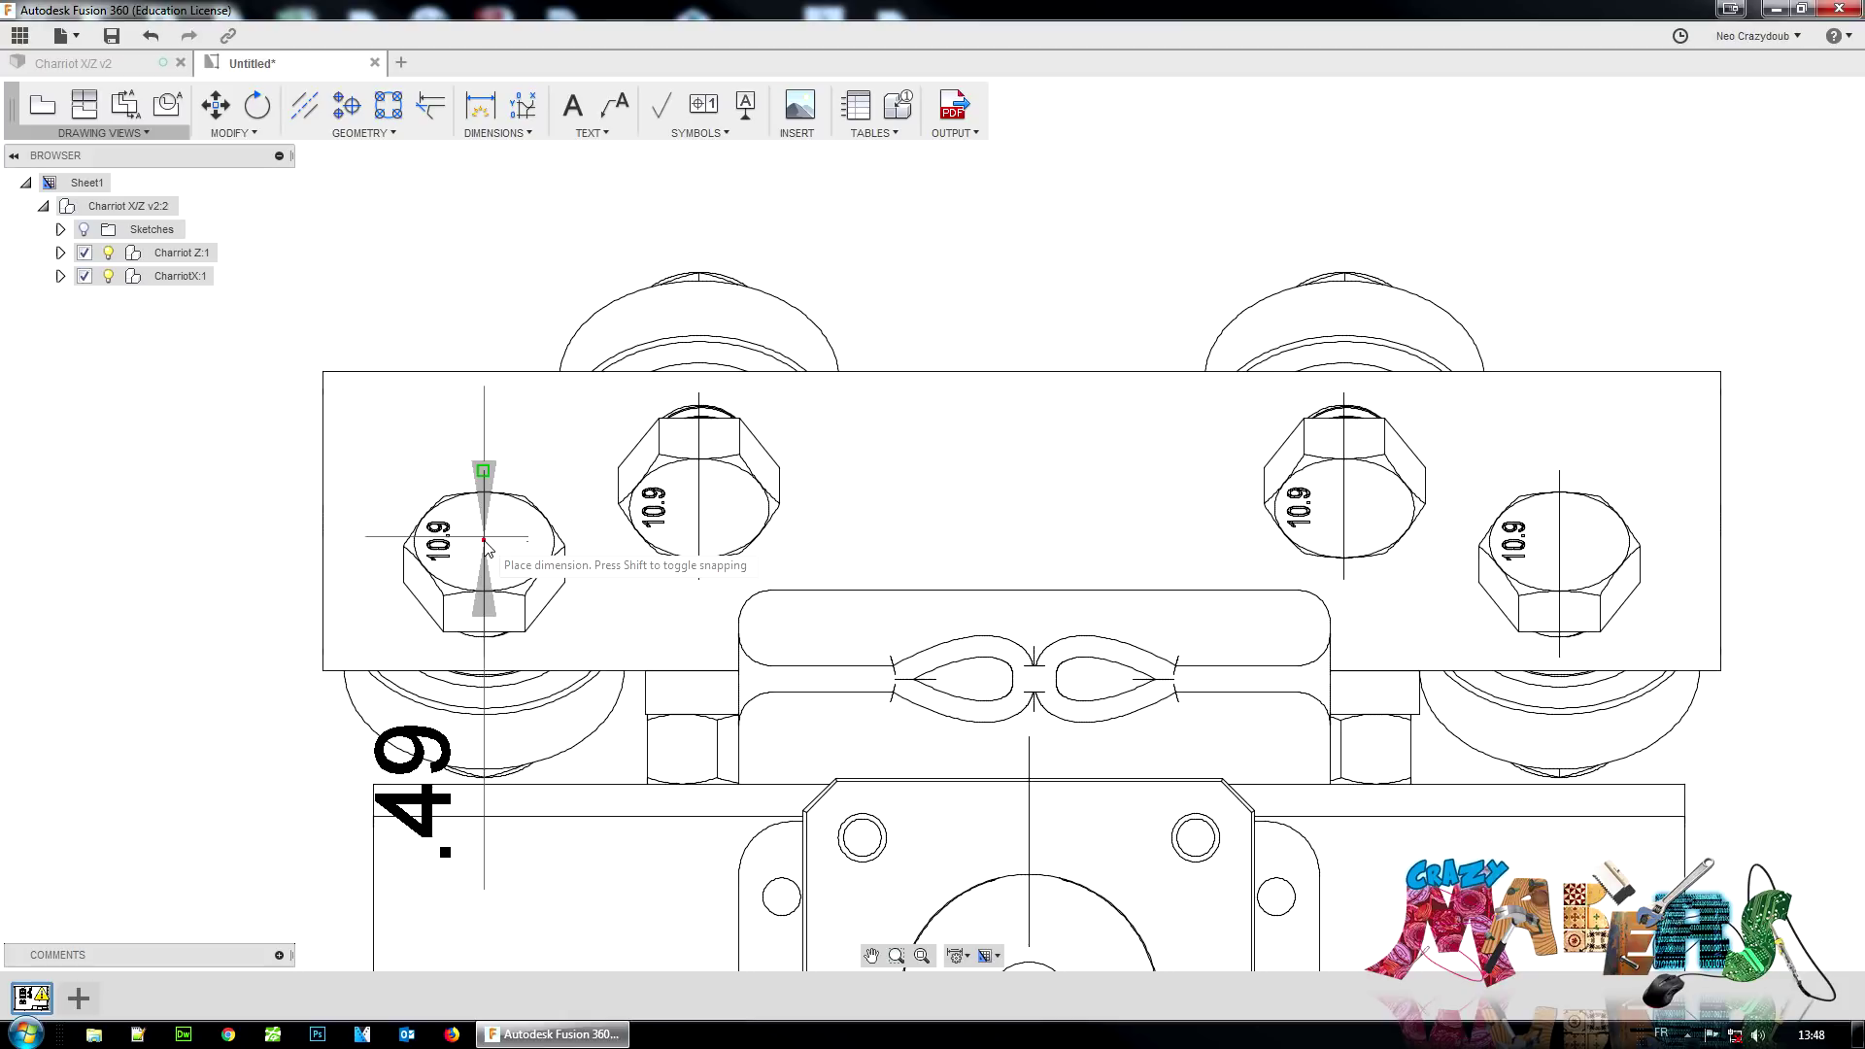
{"action": "key", "text": "Escape"}
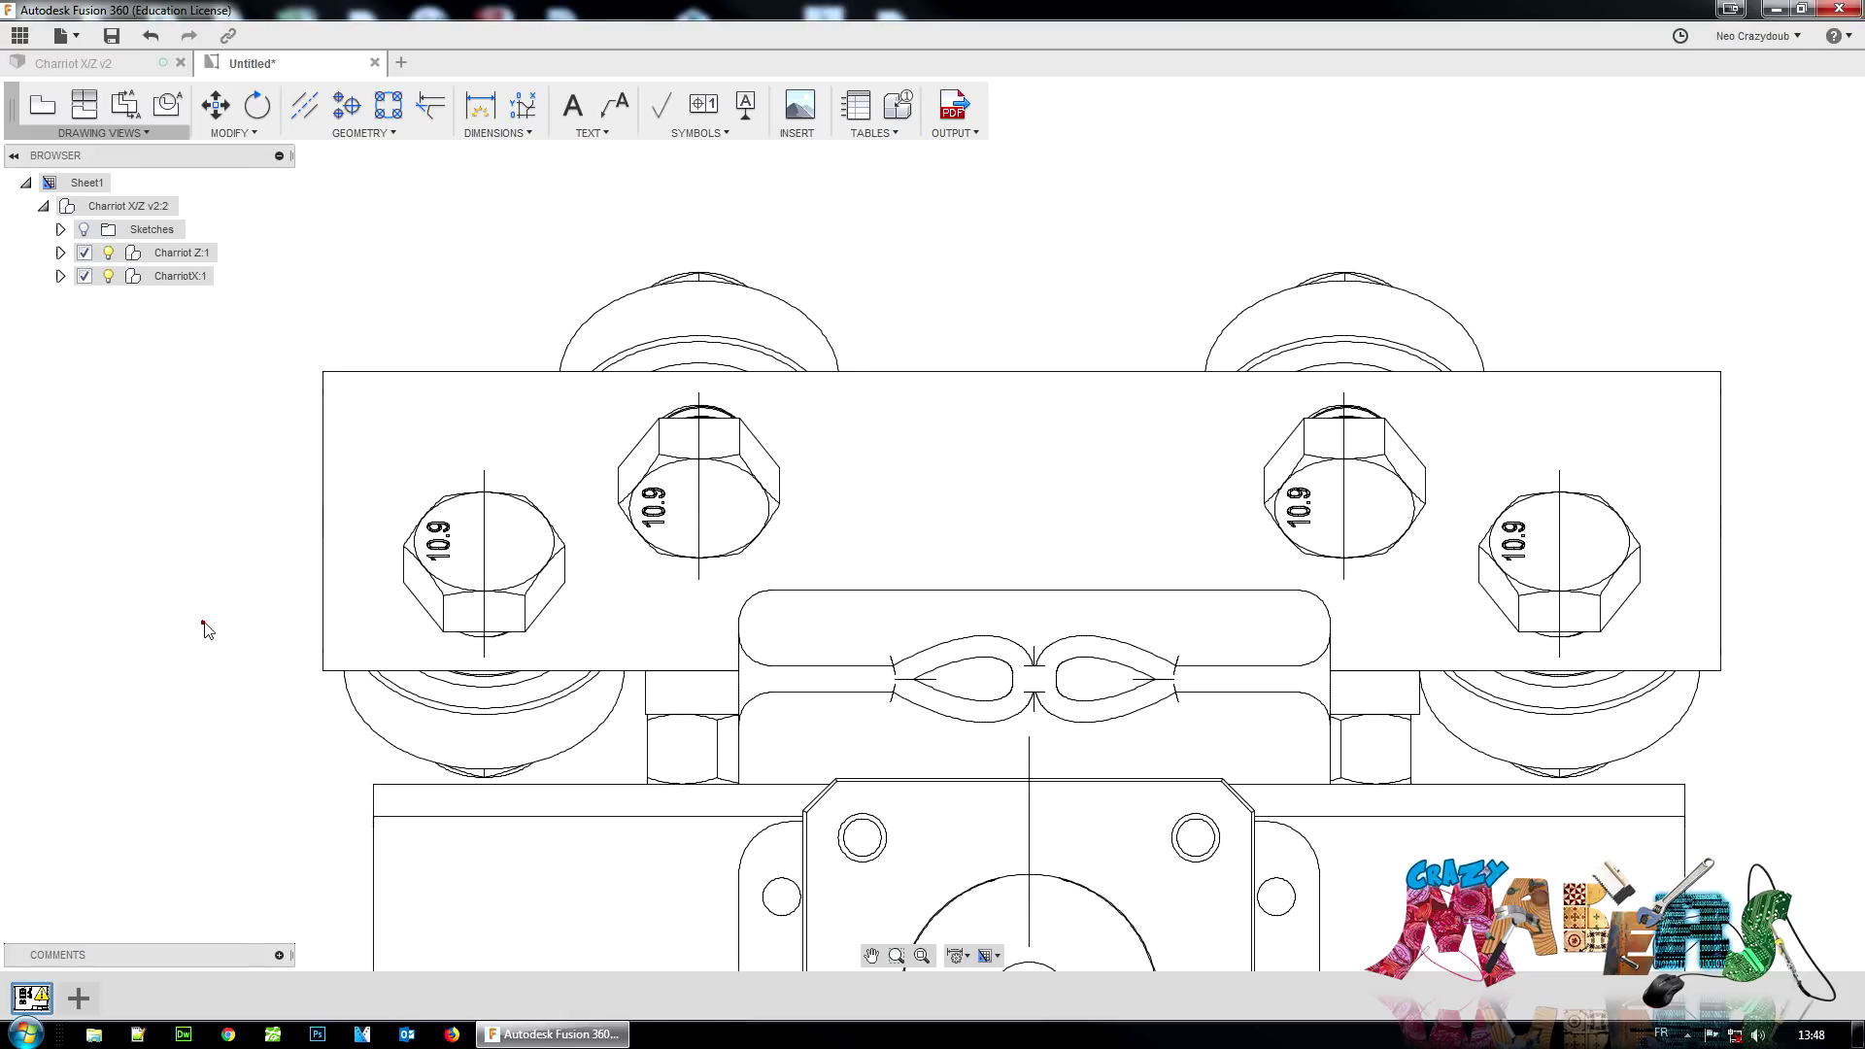
{"action": "left_click", "coordinate": [503, 133]}
{"action": "left_click", "coordinate": [531, 224]}
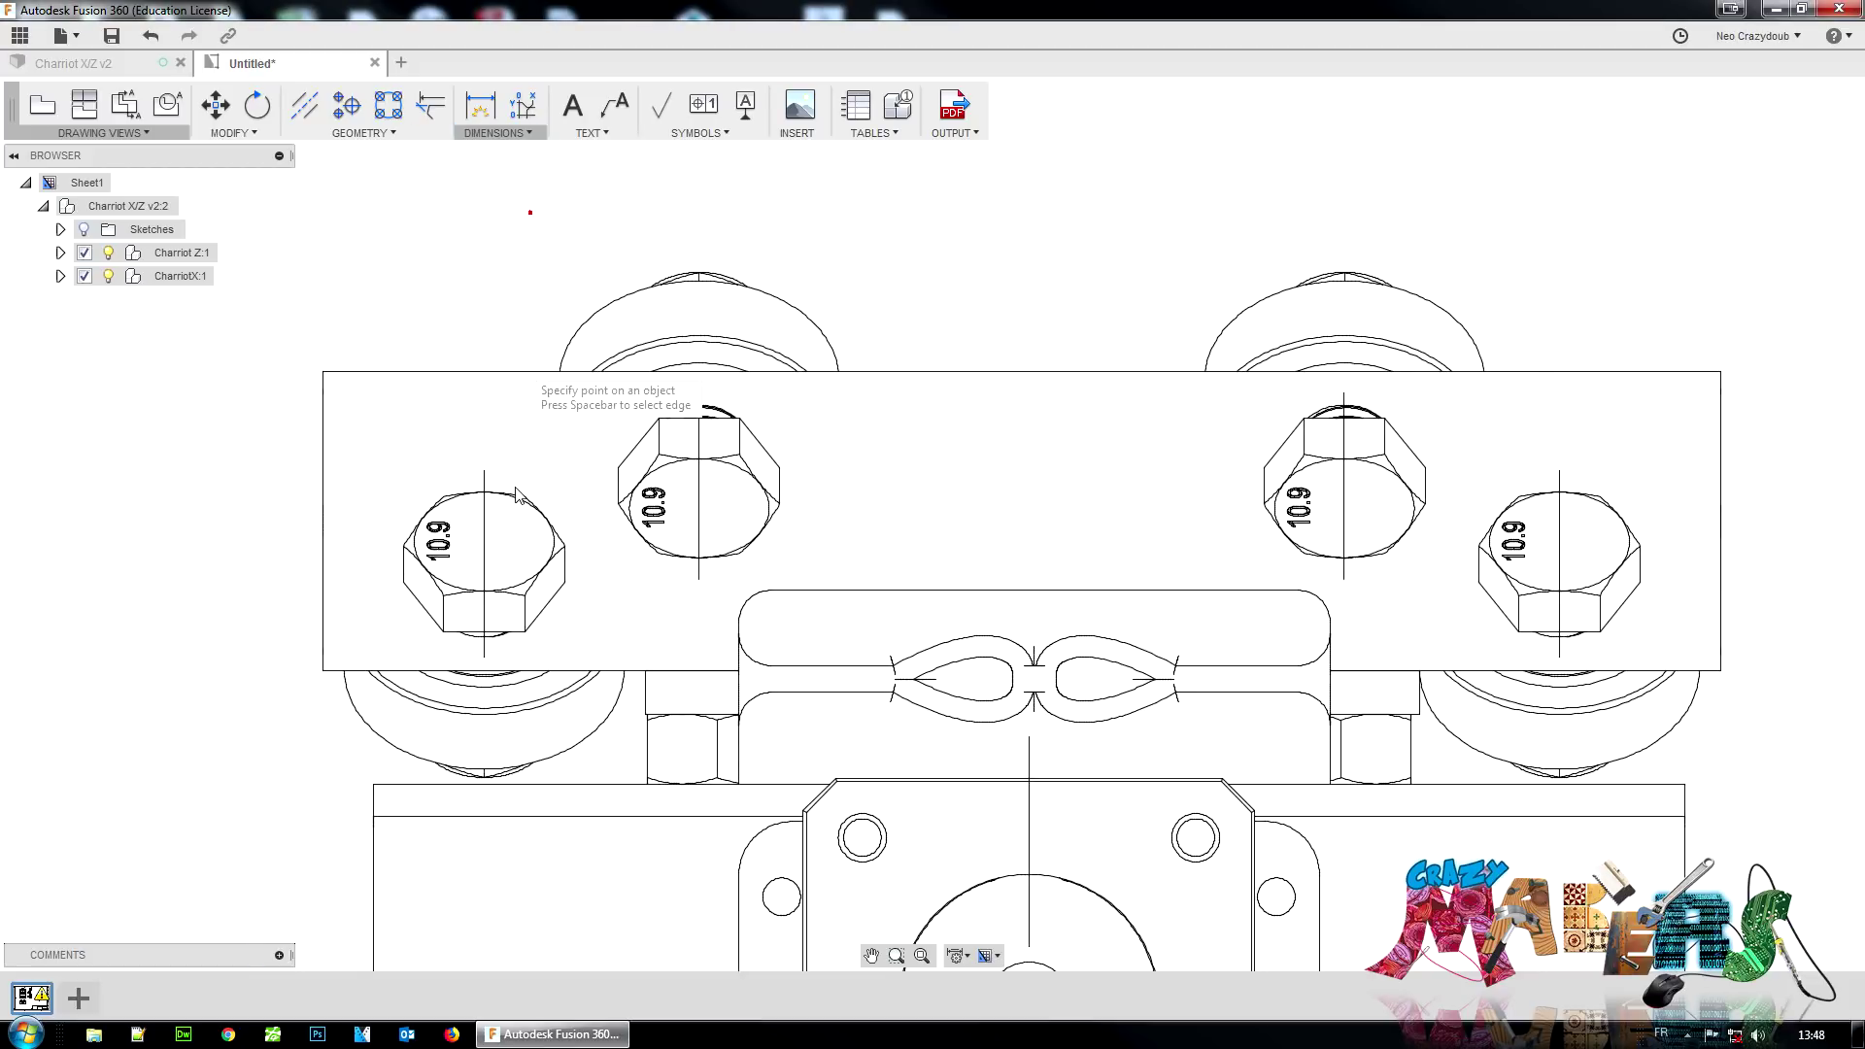
{"action": "left_click", "coordinate": [487, 577]}
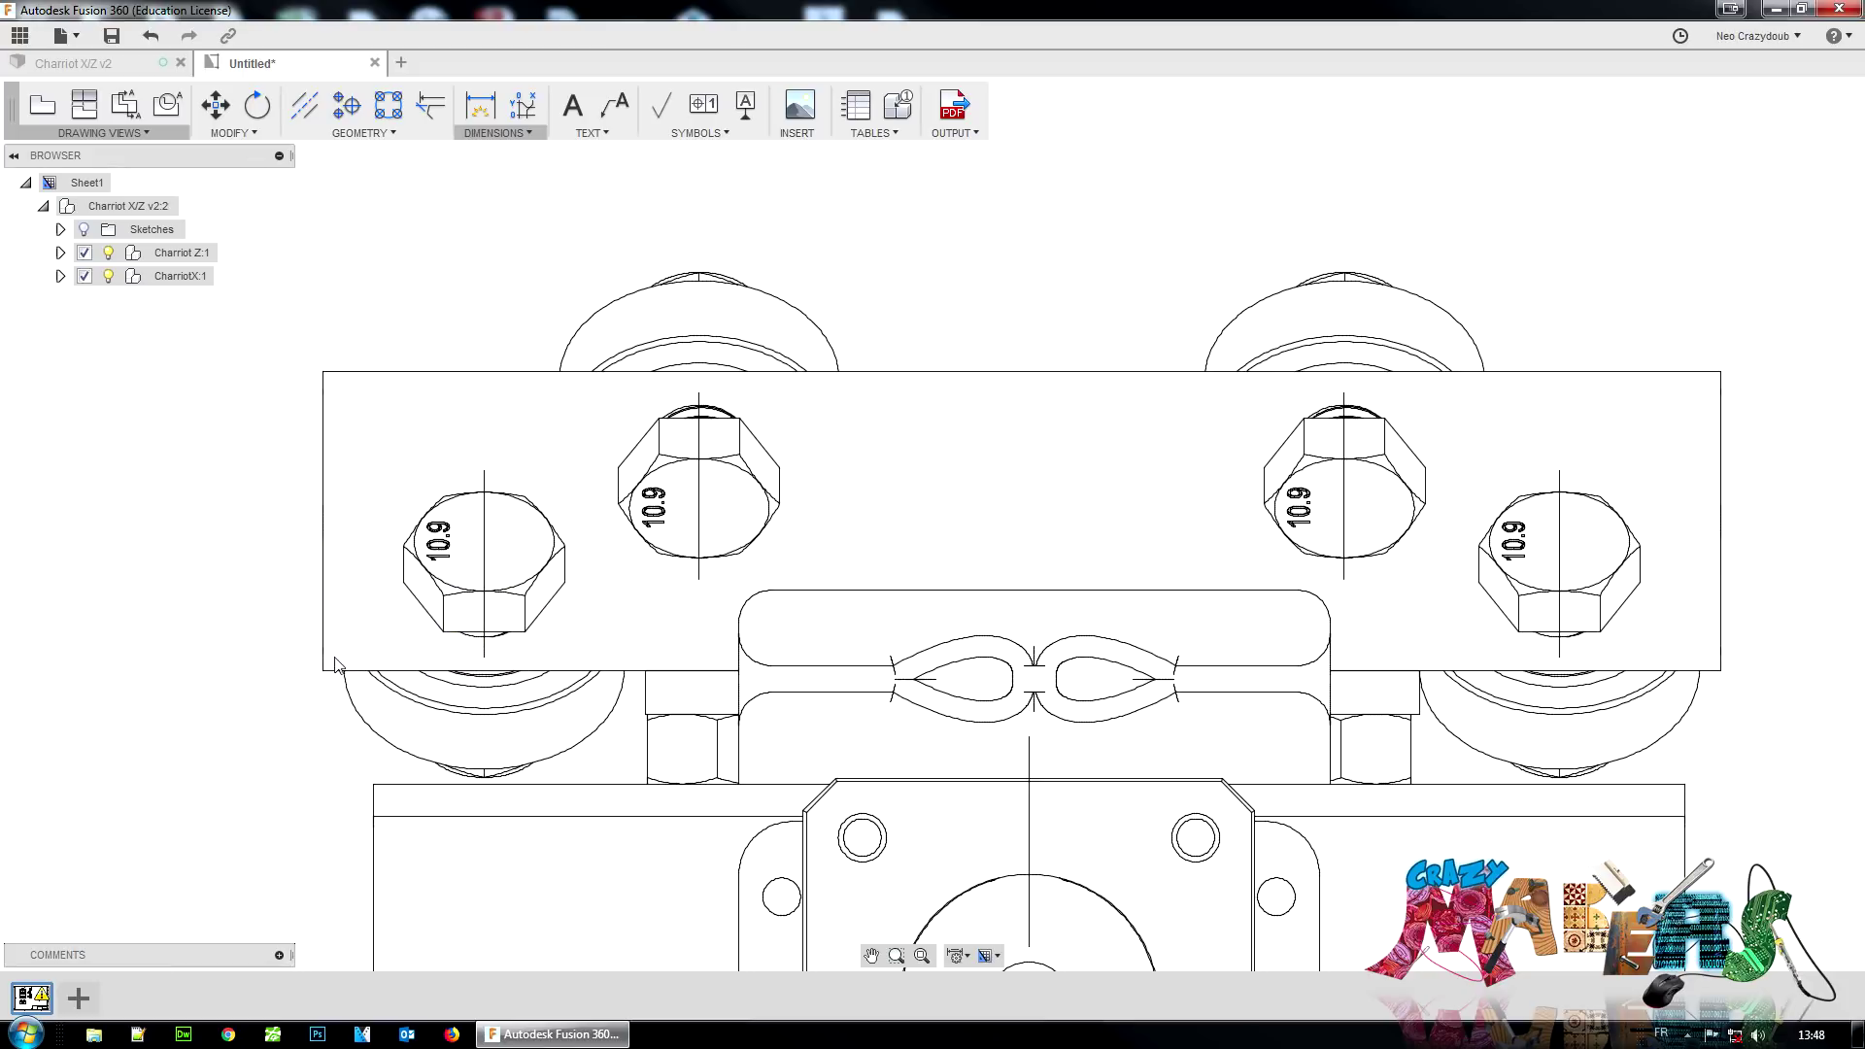
Step: Dimension the thickness of the long thin plate below the motor in the lower projected view, placing it beside the plate's end
{"action": "scroll", "coordinate": [782, 392], "scroll_direction": "up", "scroll_amount": 4}
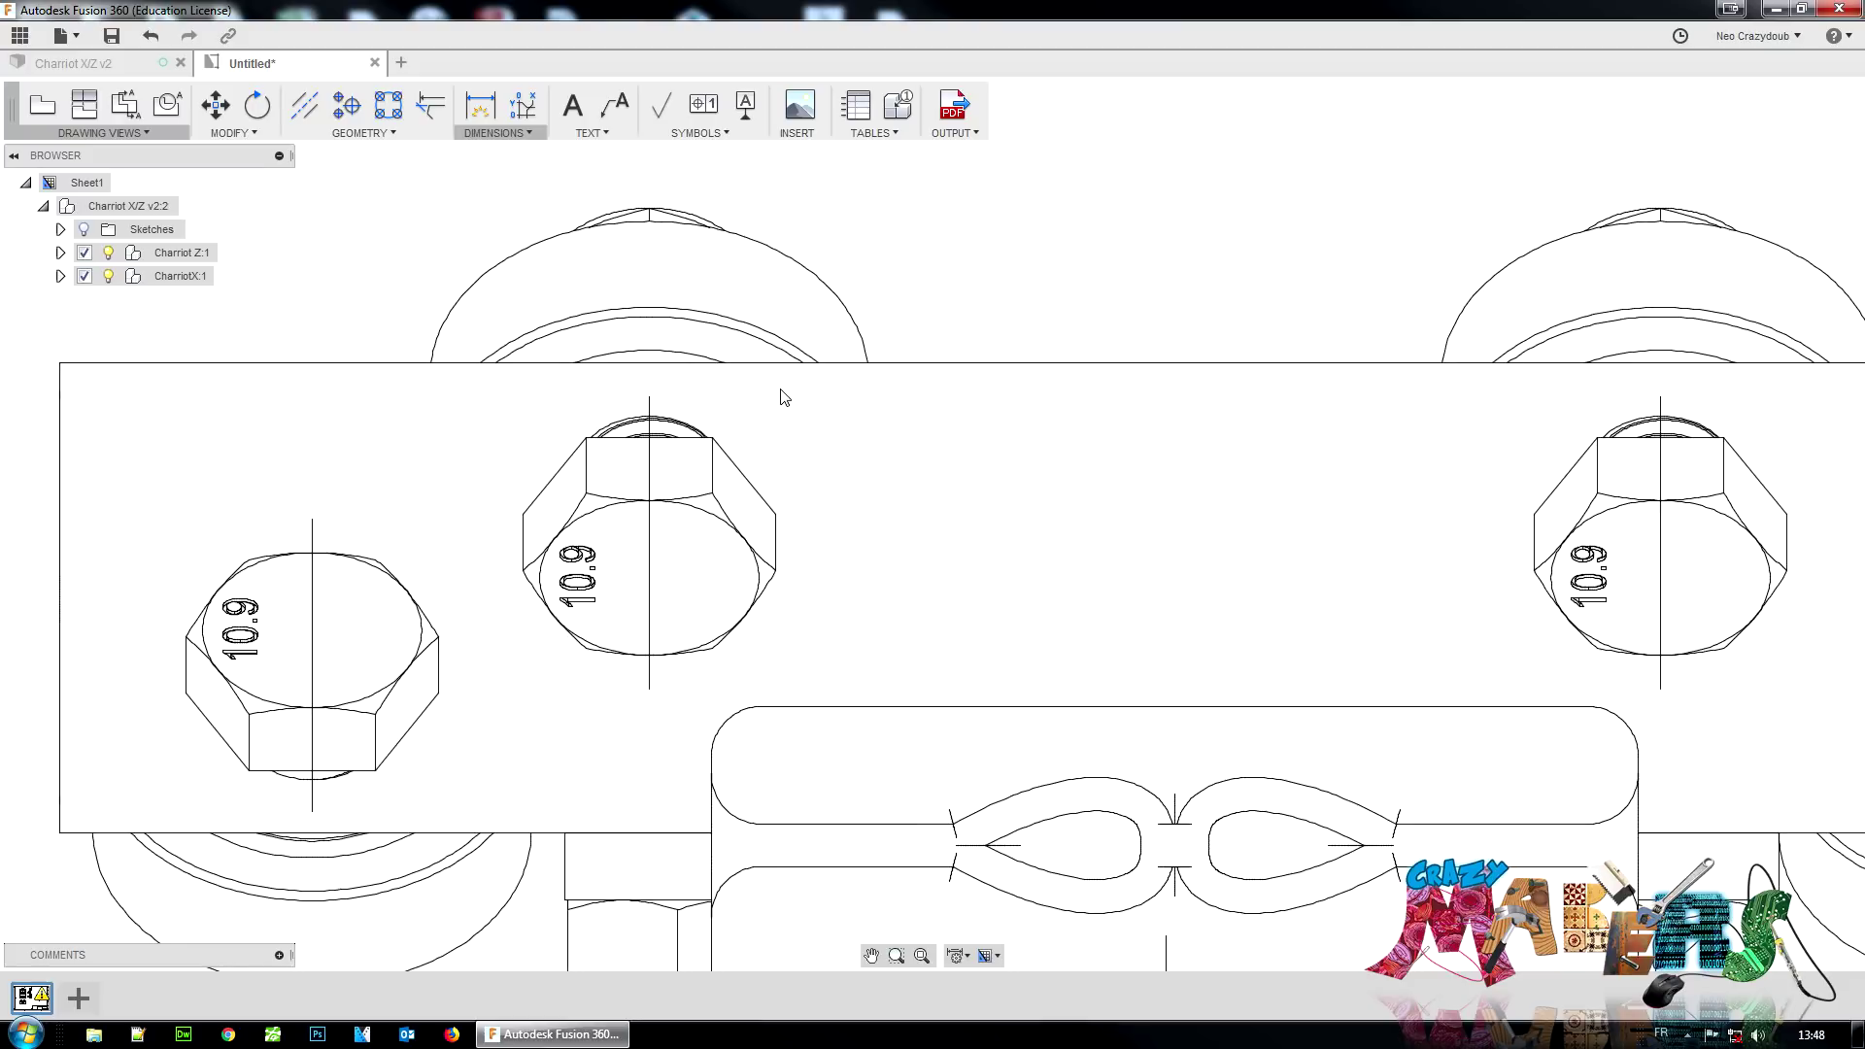
{"action": "scroll", "coordinate": [775, 395], "scroll_direction": "down", "scroll_amount": 6}
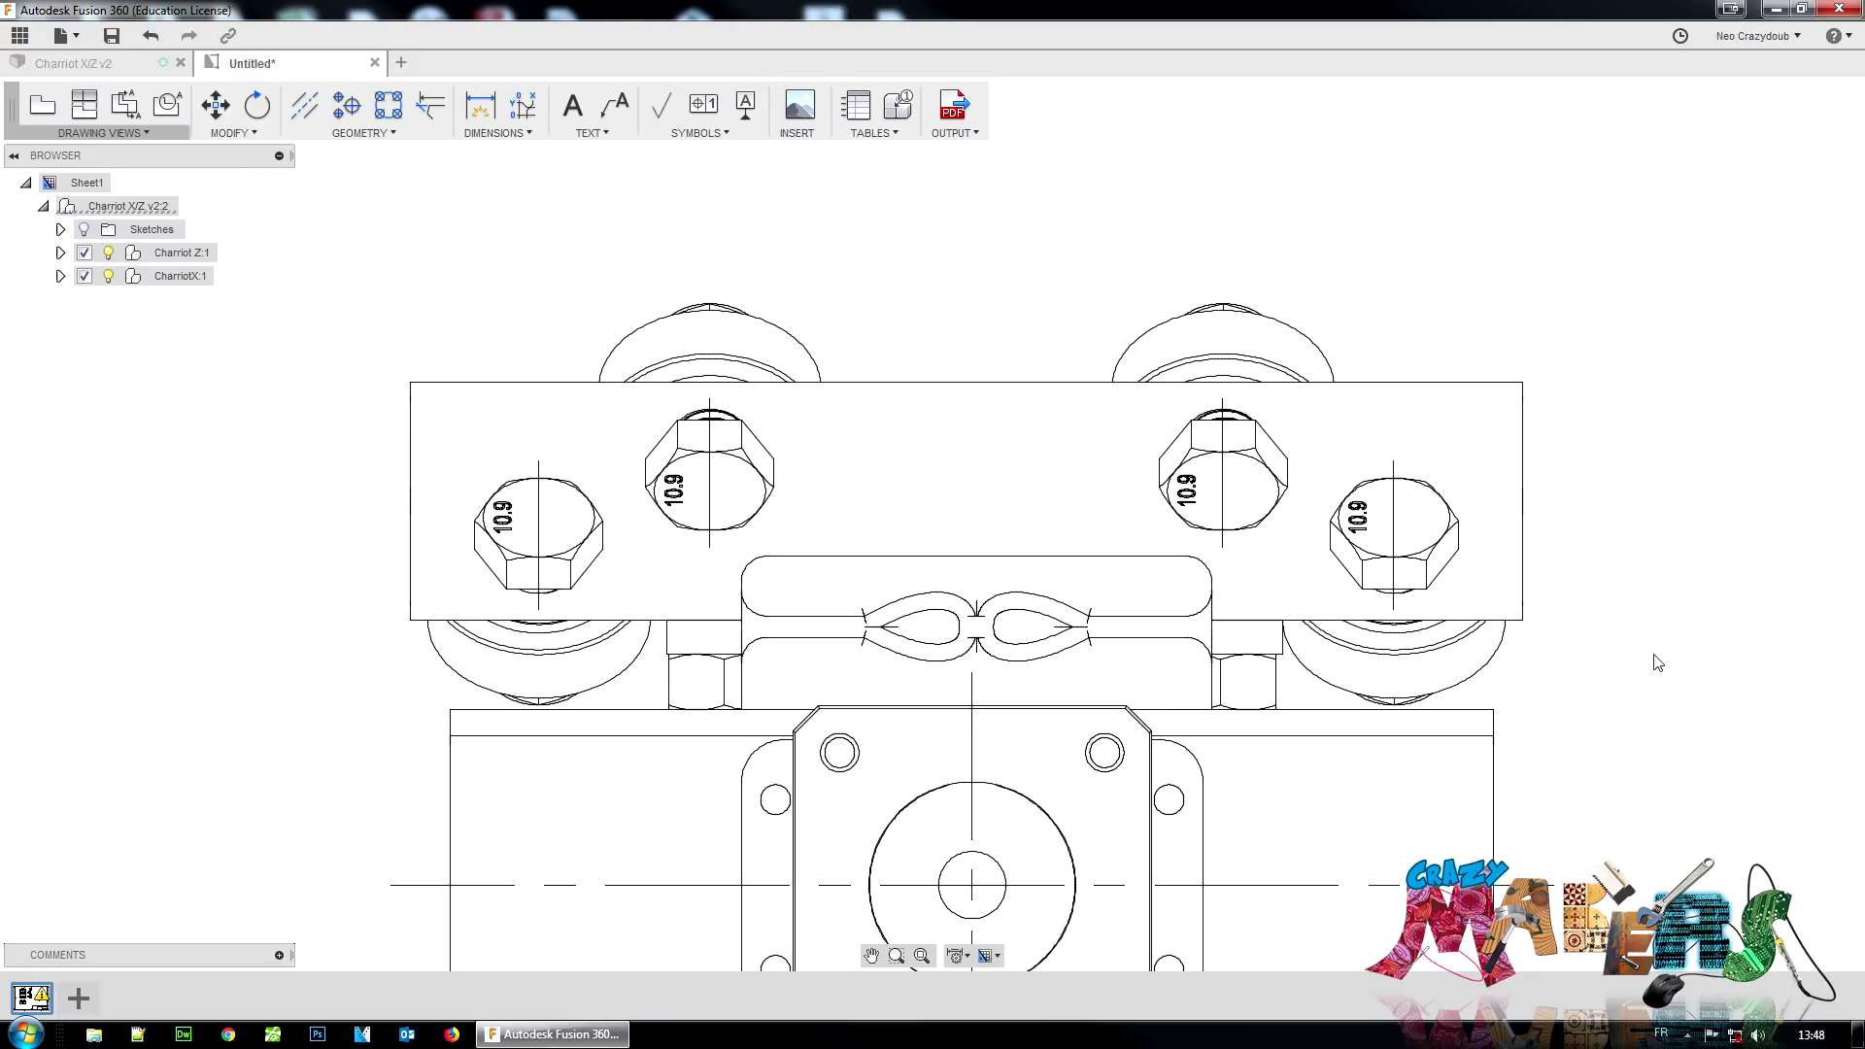
{"action": "scroll", "coordinate": [1264, 474], "scroll_direction": "down", "scroll_amount": 1}
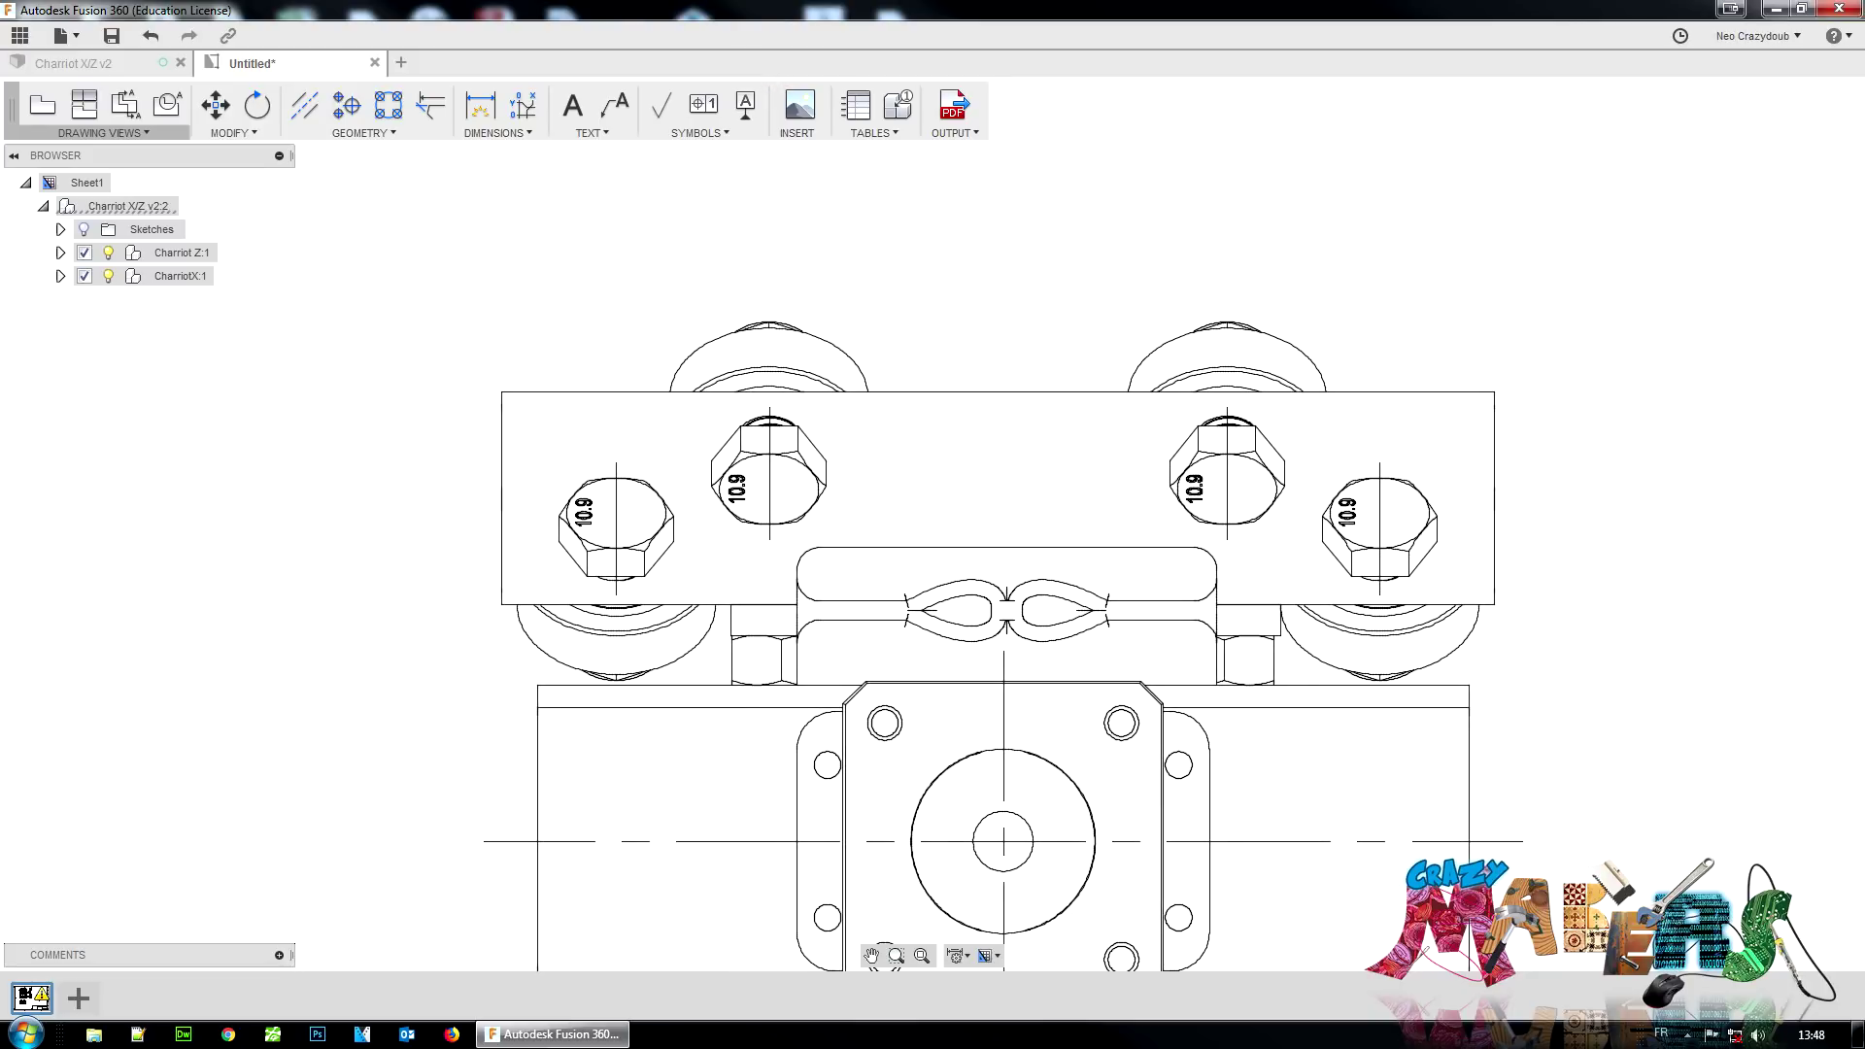
{"action": "scroll", "coordinate": [1365, 476], "scroll_direction": "down", "scroll_amount": 2}
{"action": "middle_click_drag", "start_coordinate": [785, 492], "coordinate": [586, 100]}
{"action": "middle_click_drag", "start_coordinate": [841, 591], "coordinate": [844, 591]}
{"action": "scroll", "coordinate": [847, 583], "scroll_direction": "down", "scroll_amount": 1}
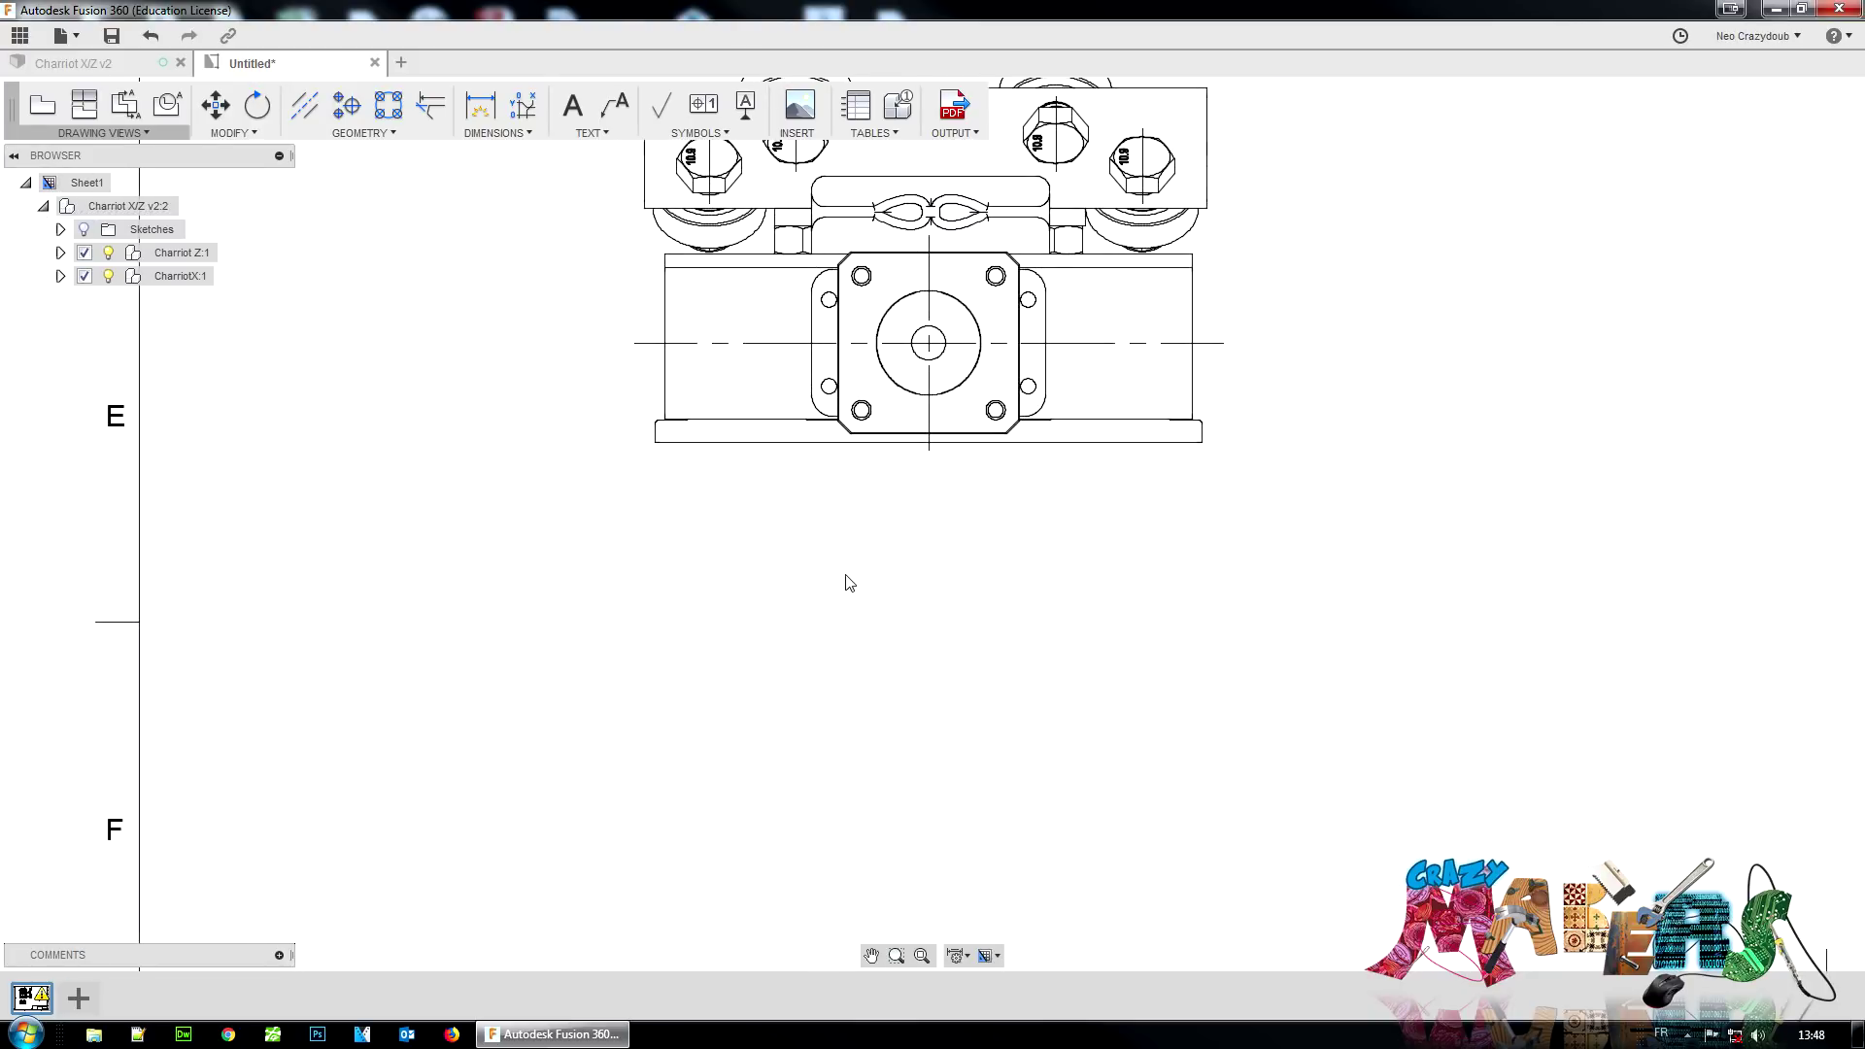
{"action": "middle_click_drag", "start_coordinate": [869, 492], "coordinate": [919, 720]}
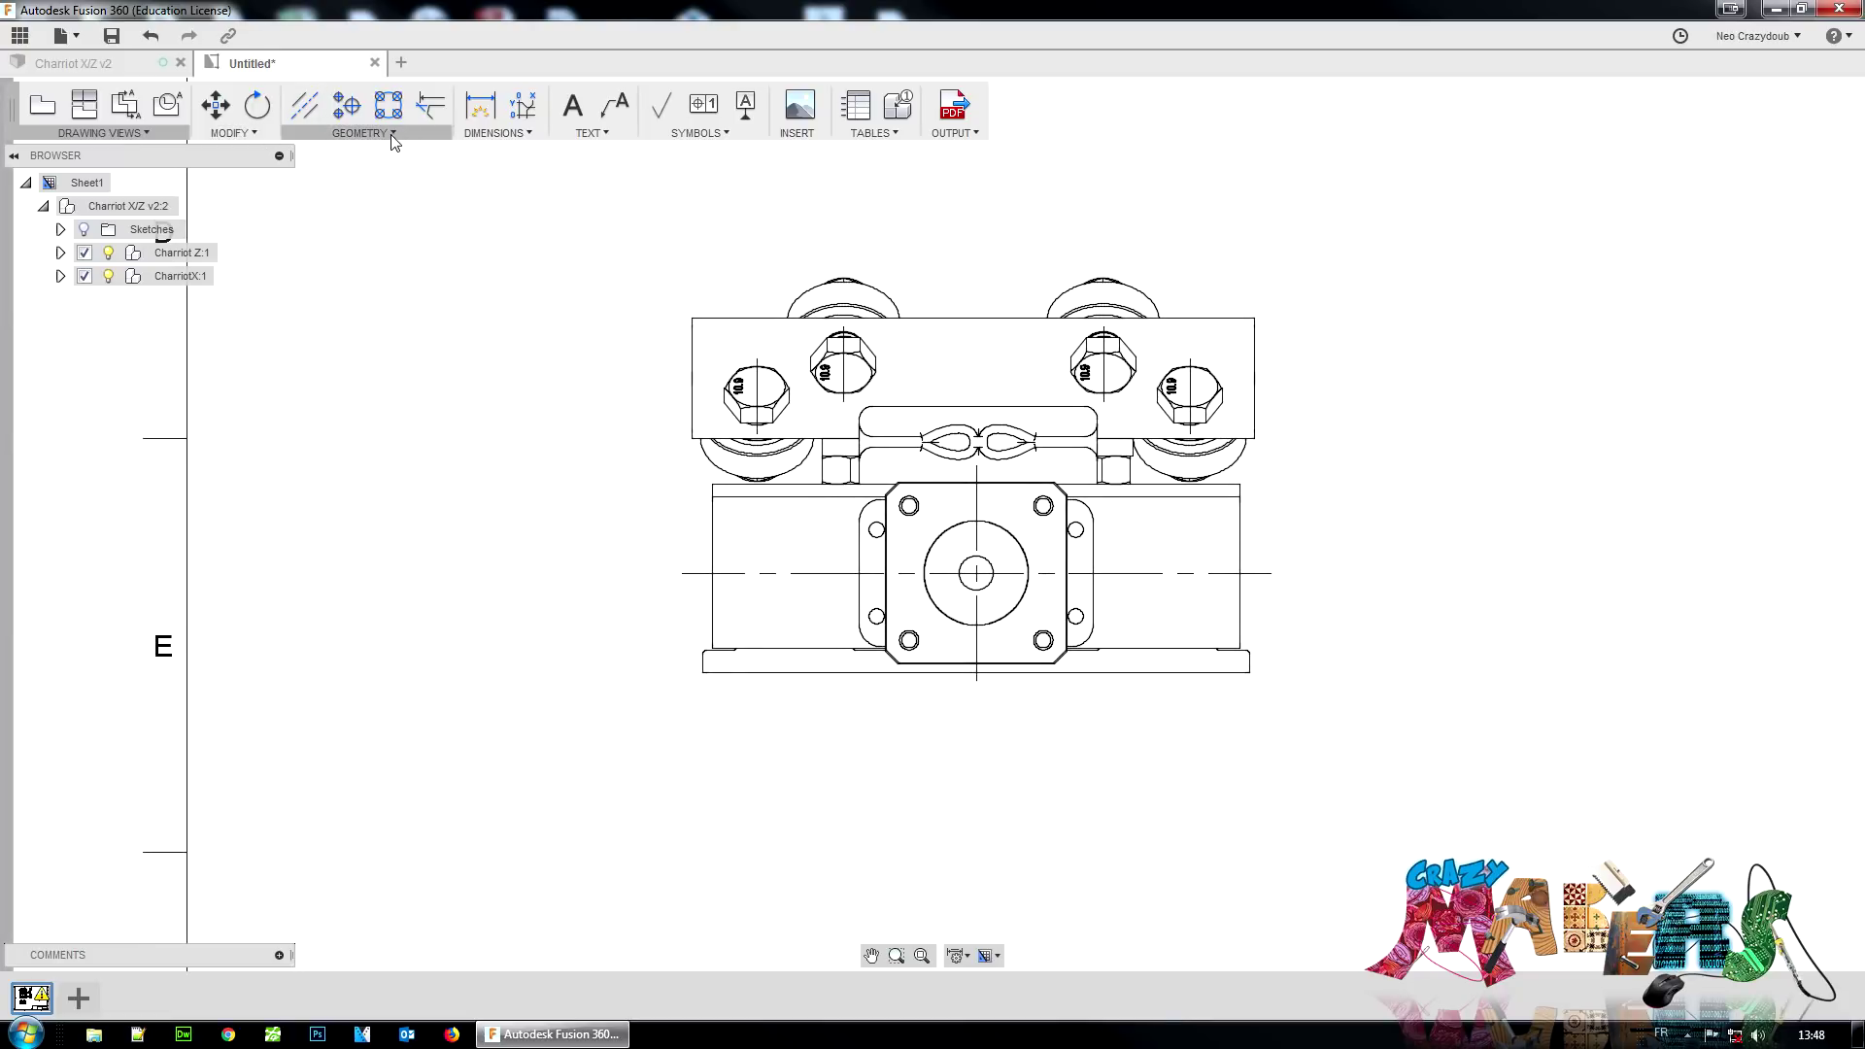
{"action": "left_click", "coordinate": [497, 134]}
{"action": "left_click", "coordinate": [512, 158]}
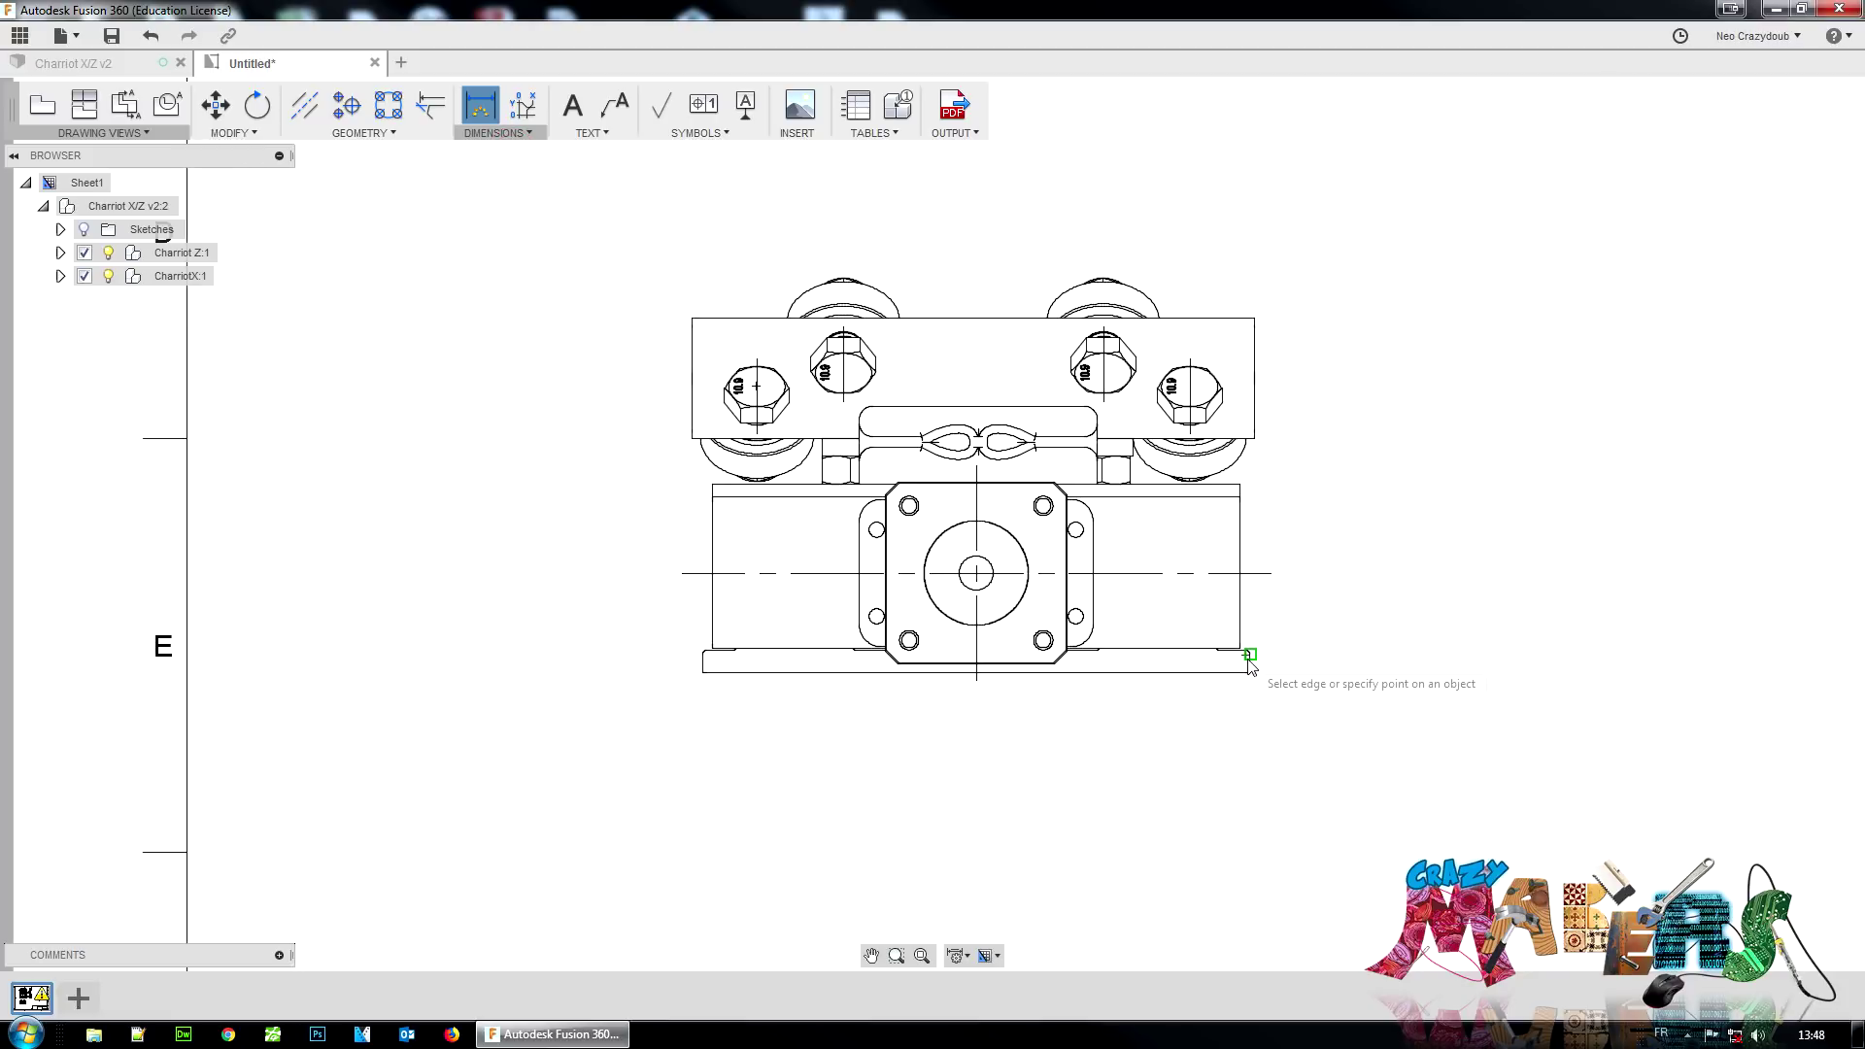
{"action": "left_click", "coordinate": [1194, 672]}
{"action": "left_click", "coordinate": [1186, 650]}
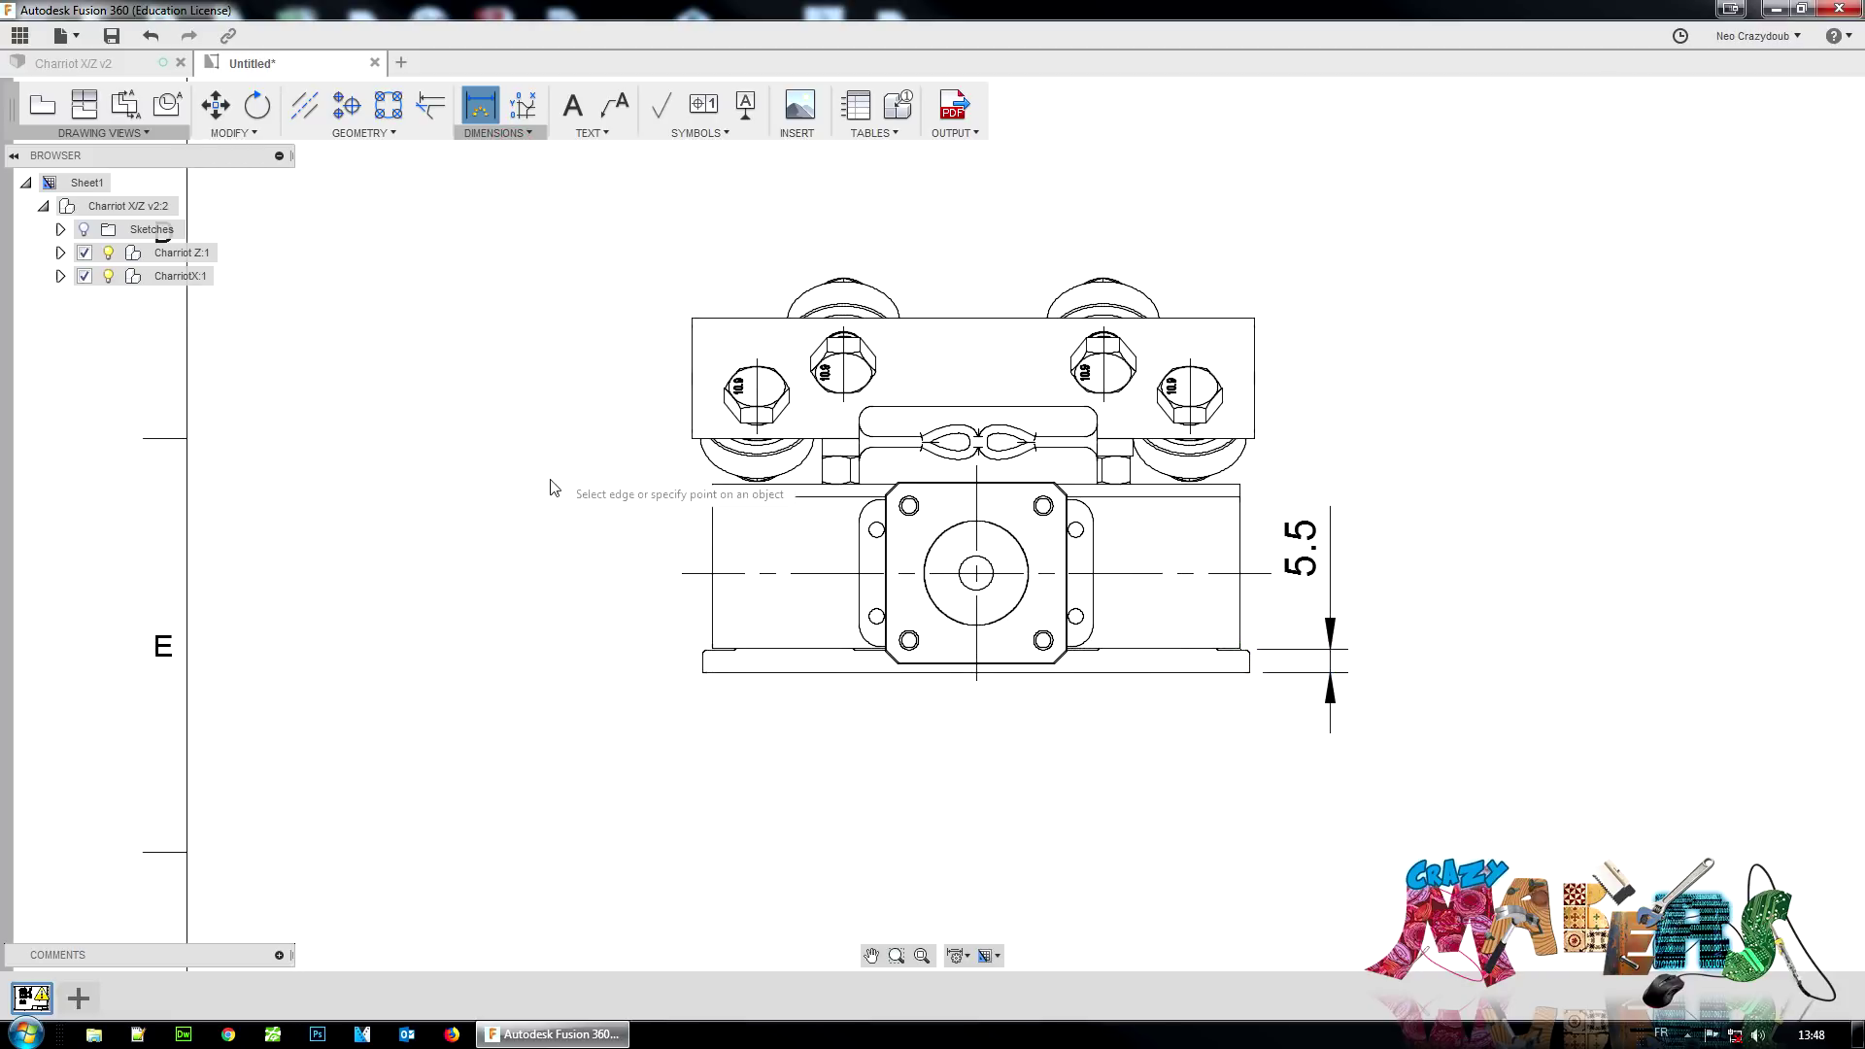
{"action": "left_click", "coordinate": [1250, 671]}
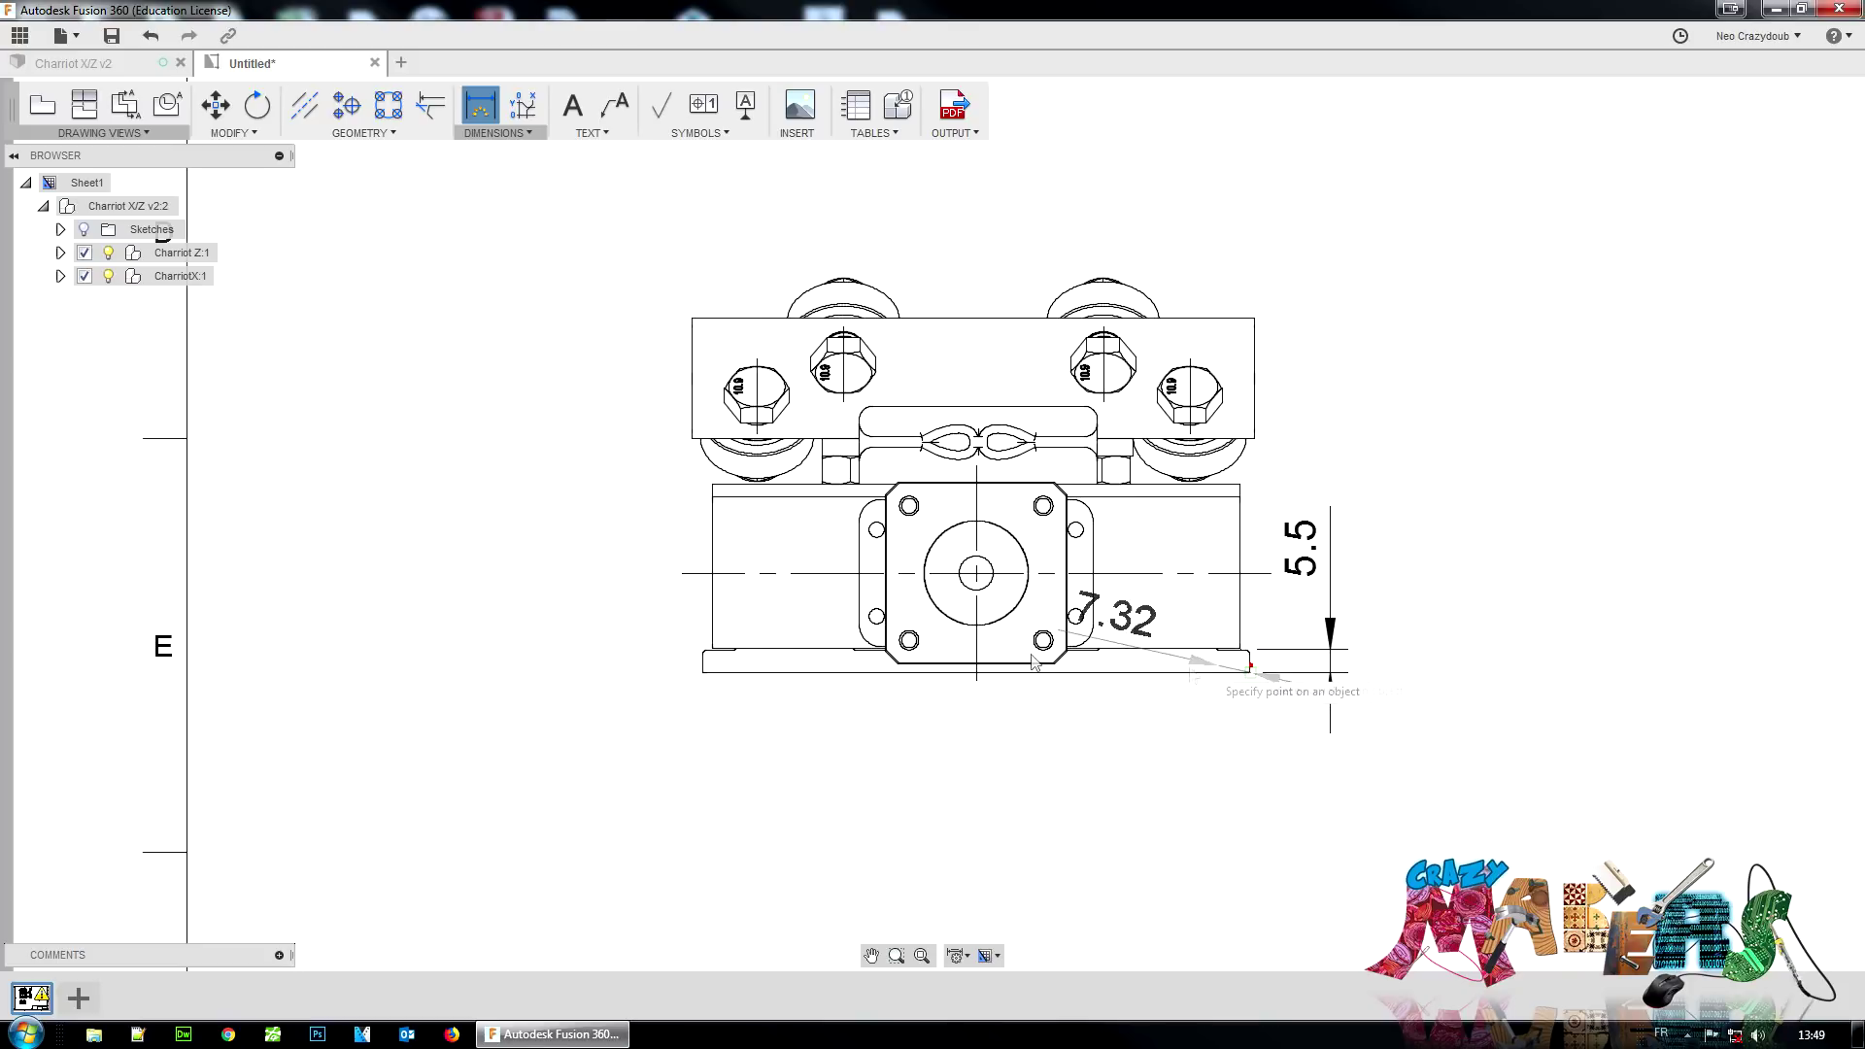
{"action": "scroll", "coordinate": [709, 680], "scroll_direction": "up", "scroll_amount": 2}
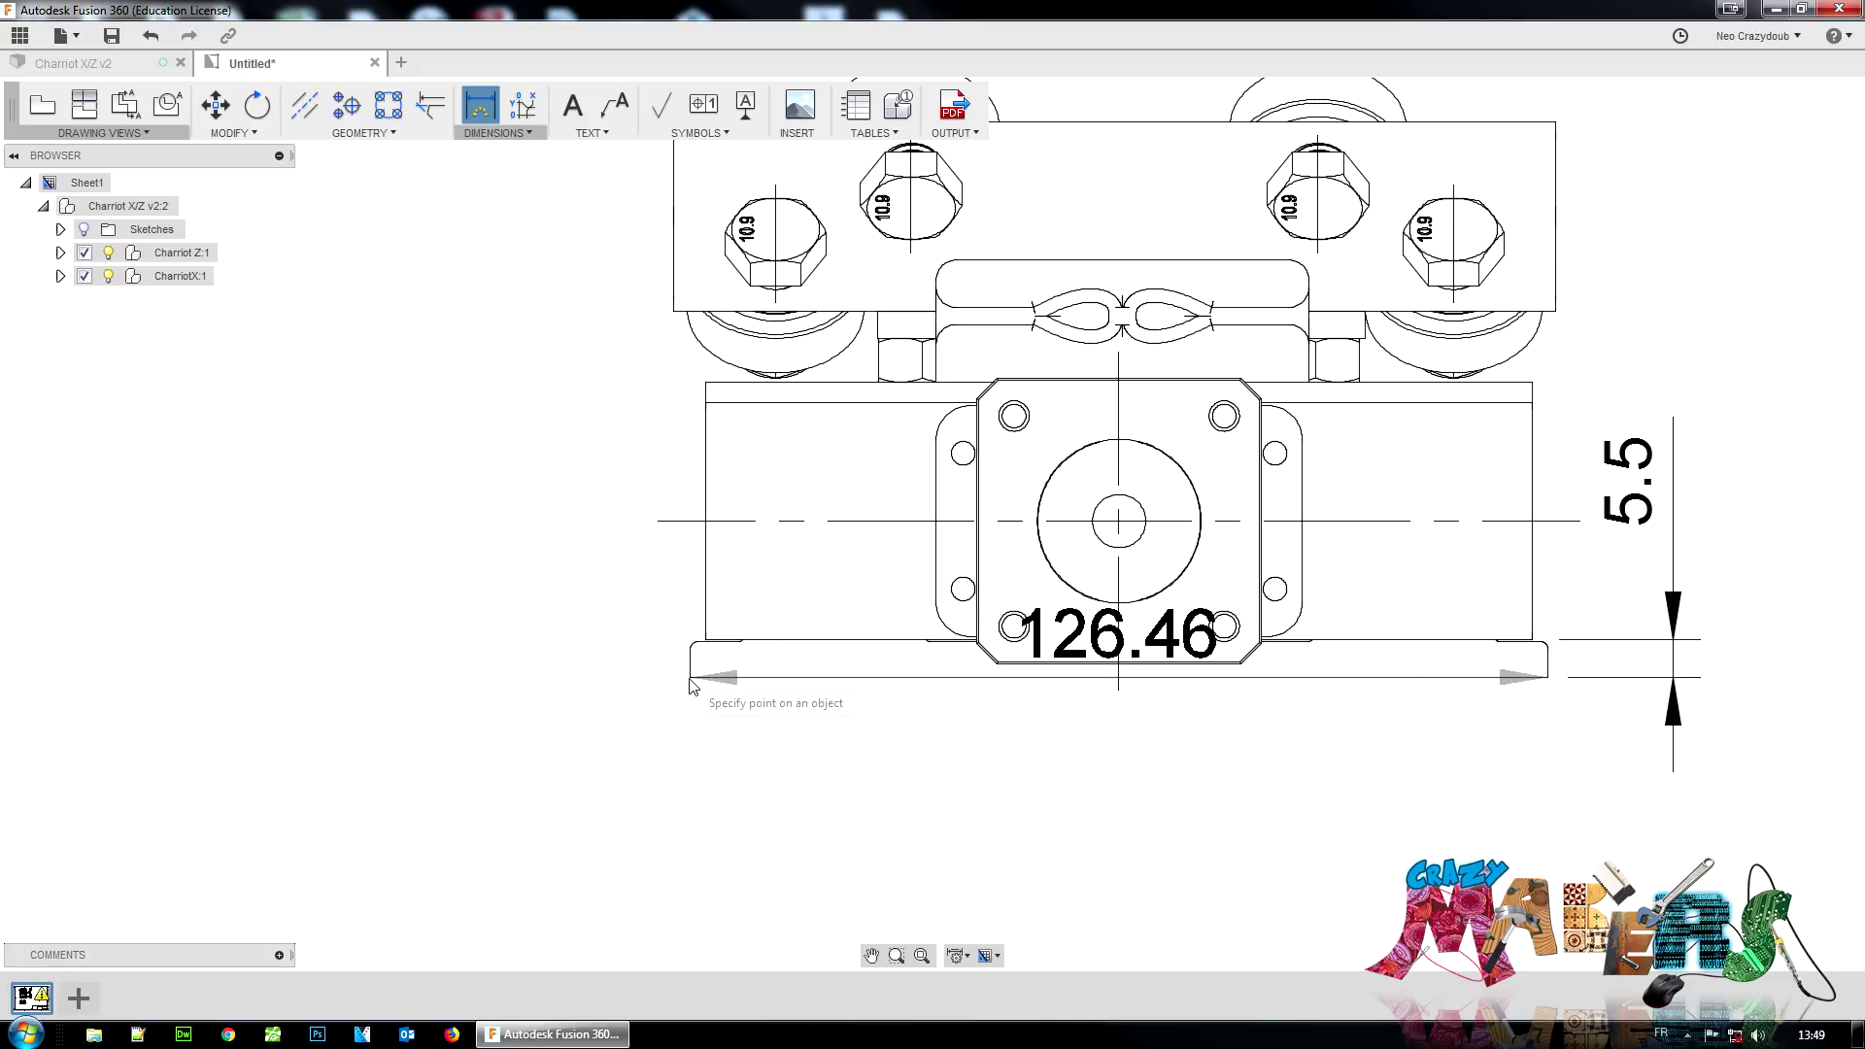
{"action": "key", "text": "Escape"}
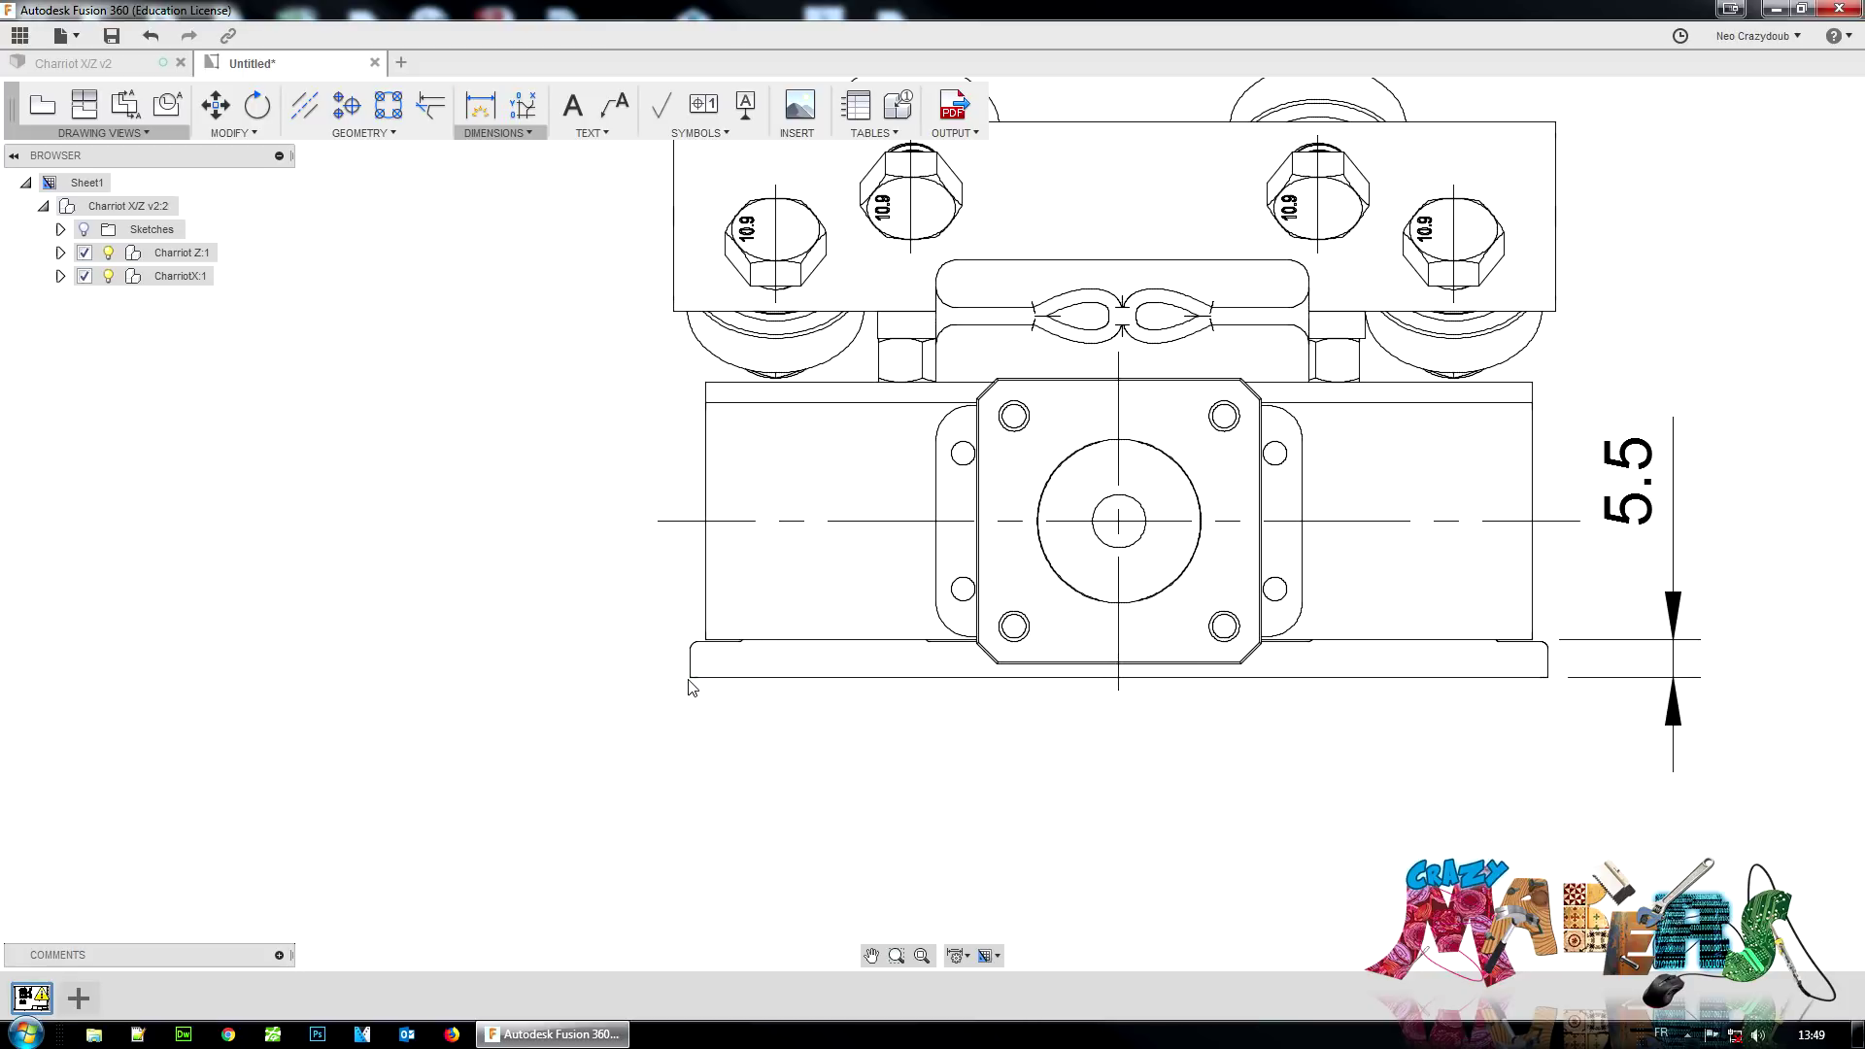
Step: Dimension the overall length of the long thin plate below the motor in the lower projected view, placing the dimension beneath the plate
{"action": "key", "text": "d"}
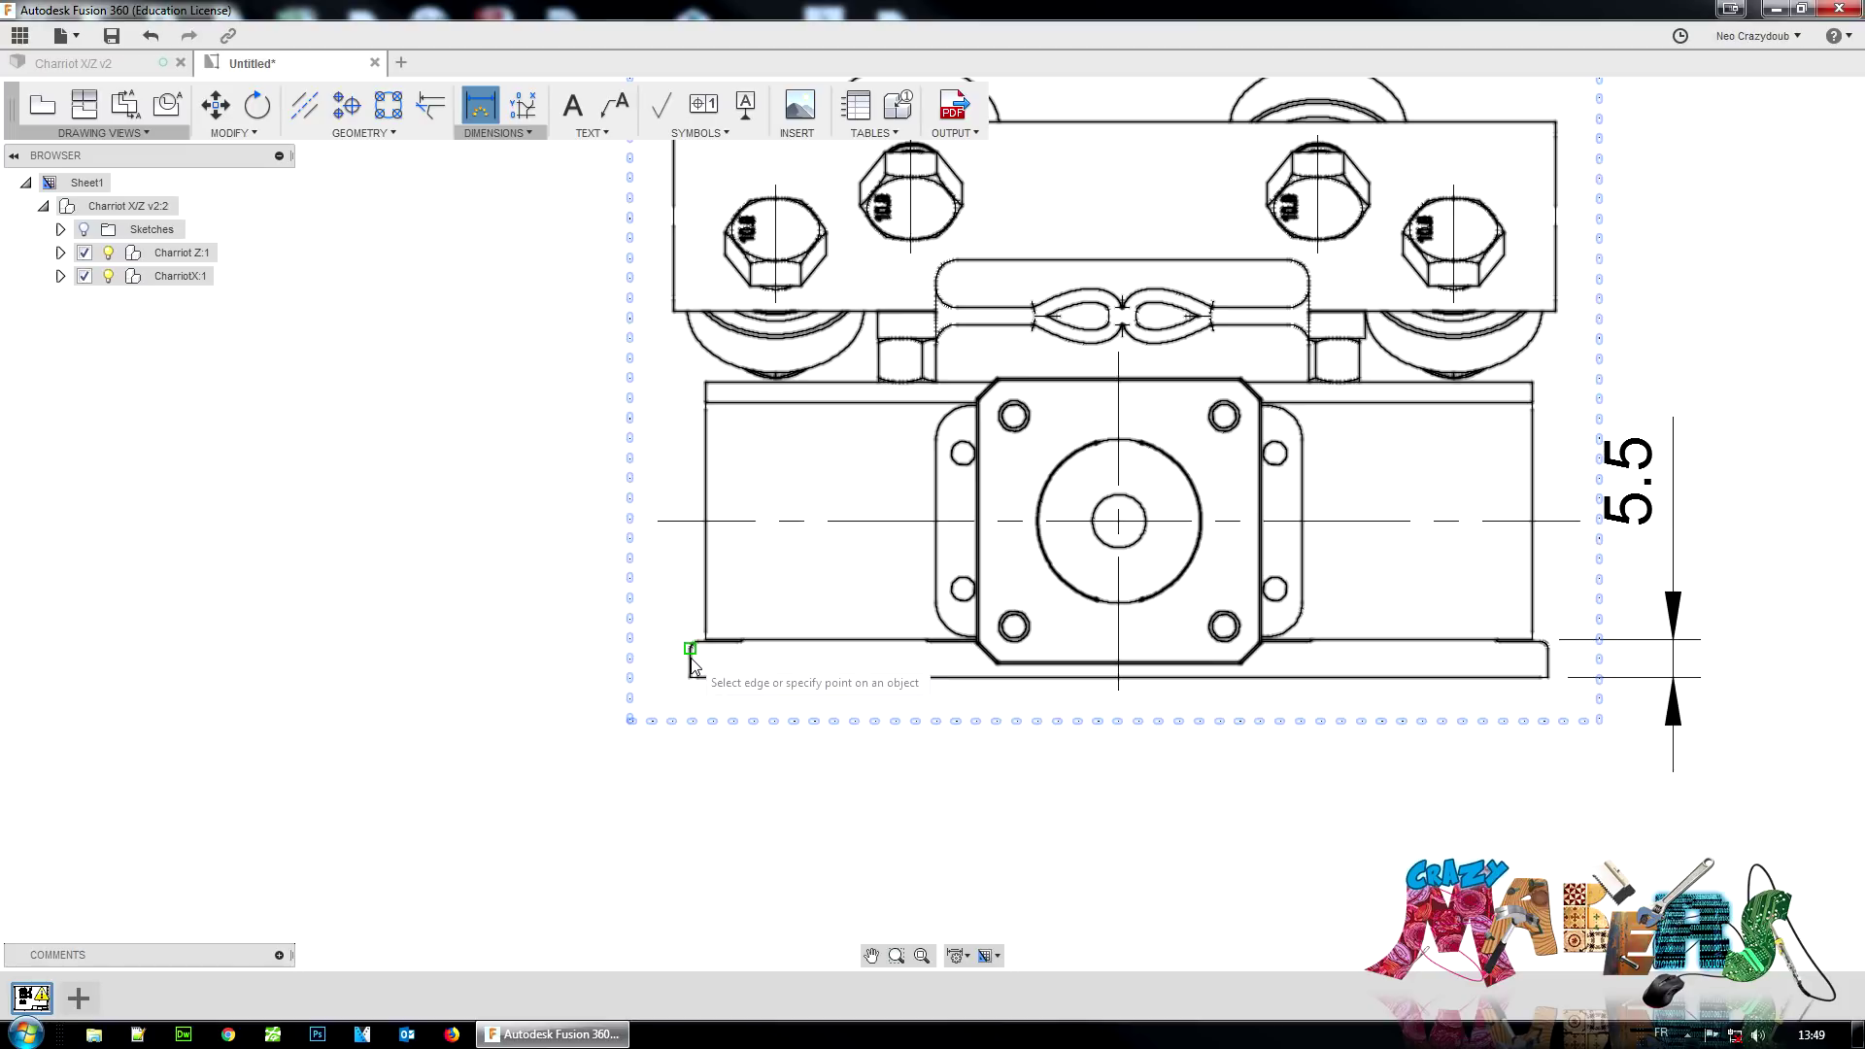
{"action": "left_click", "coordinate": [691, 645]}
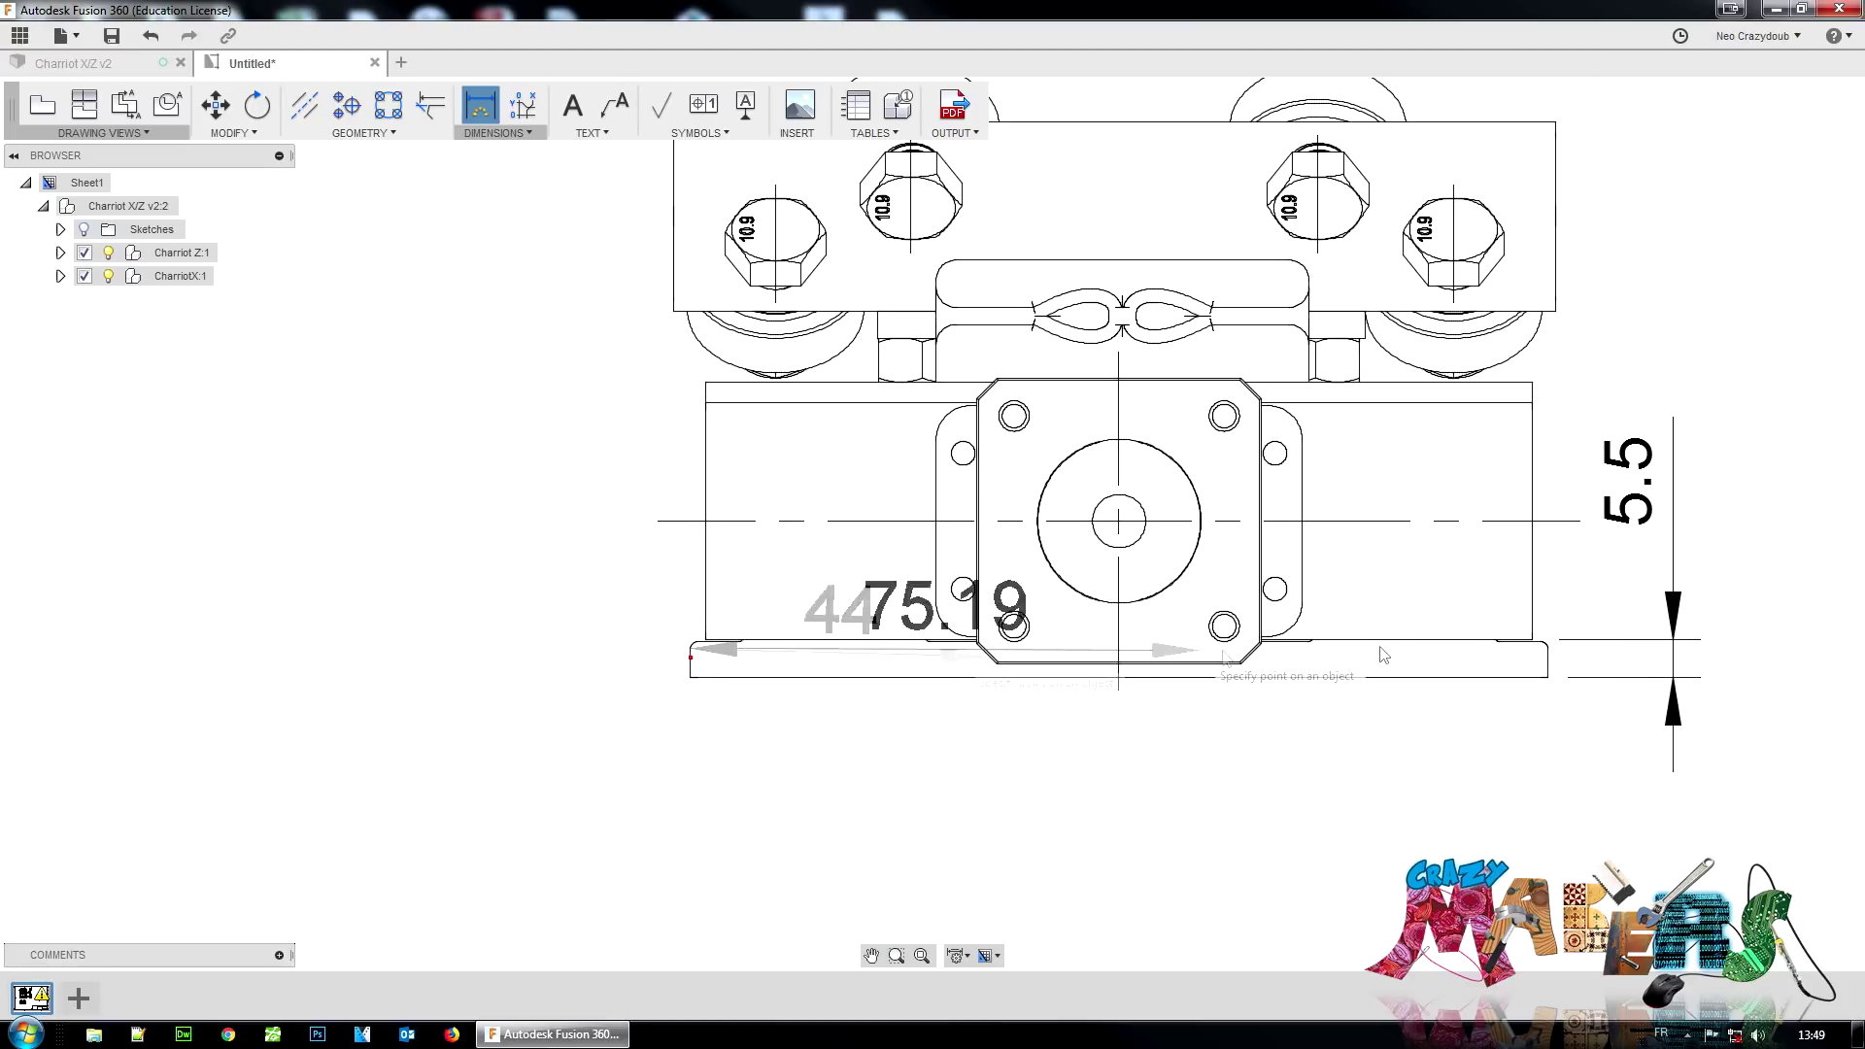
{"action": "left_click", "coordinate": [1548, 659]}
{"action": "left_click", "coordinate": [1394, 789]}
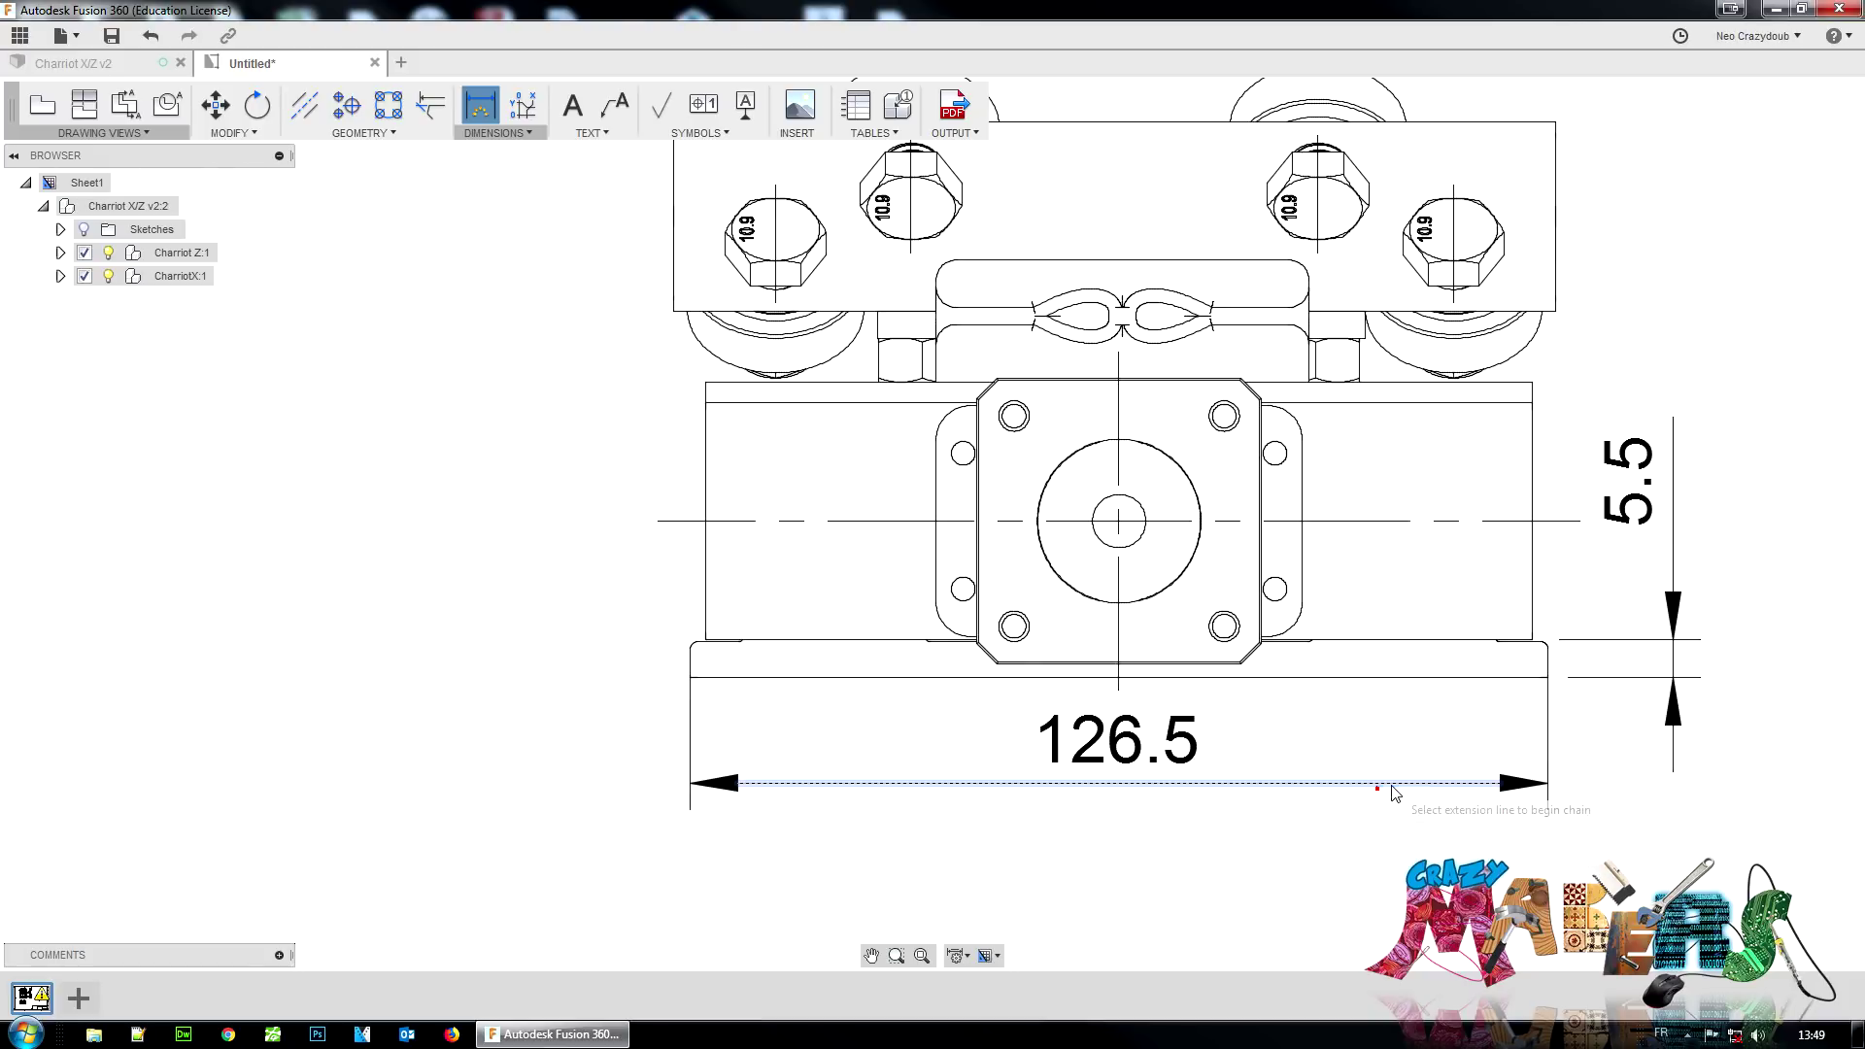
Step: Examine the dimensioned base view, the side and lower projected views and the isometric view across the sheet
{"action": "scroll", "coordinate": [1393, 789], "scroll_direction": "down", "scroll_amount": 3}
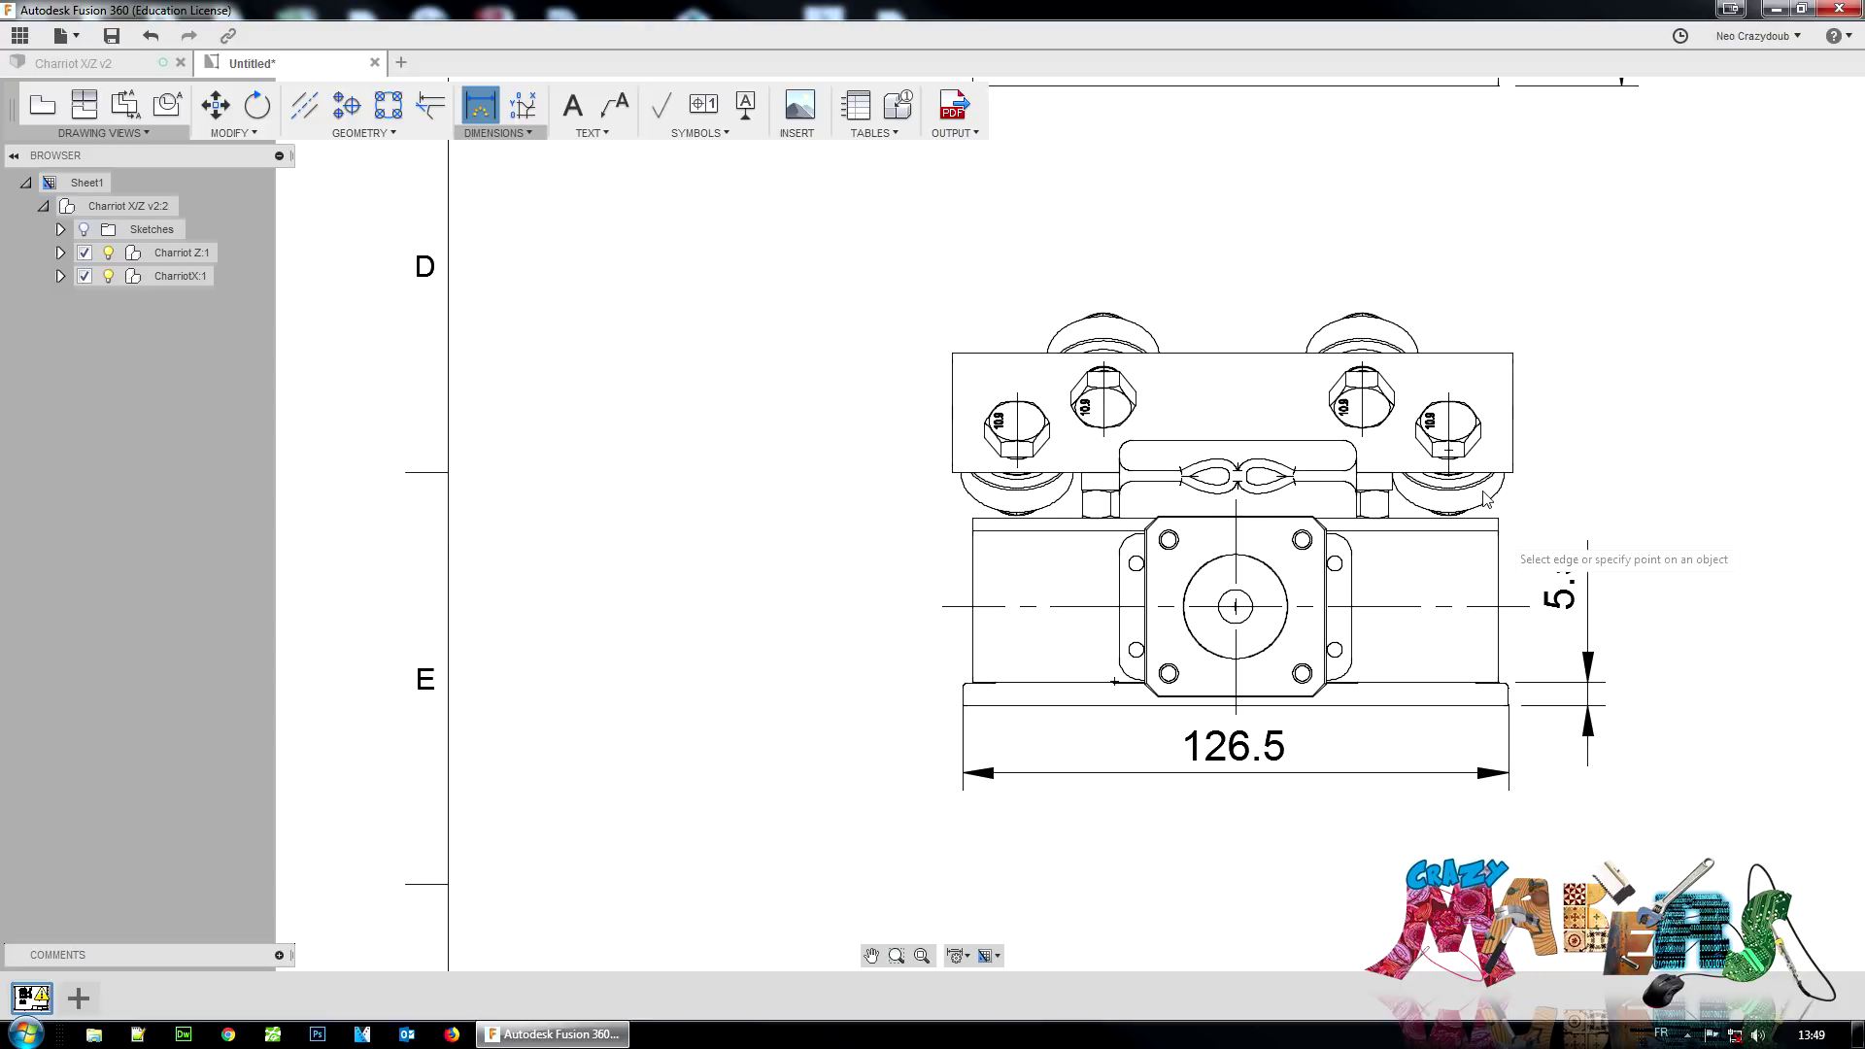
{"action": "scroll", "coordinate": [1659, 527], "scroll_direction": "down", "scroll_amount": 1}
{"action": "middle_click_drag", "start_coordinate": [1732, 335], "coordinate": [1171, 603]}
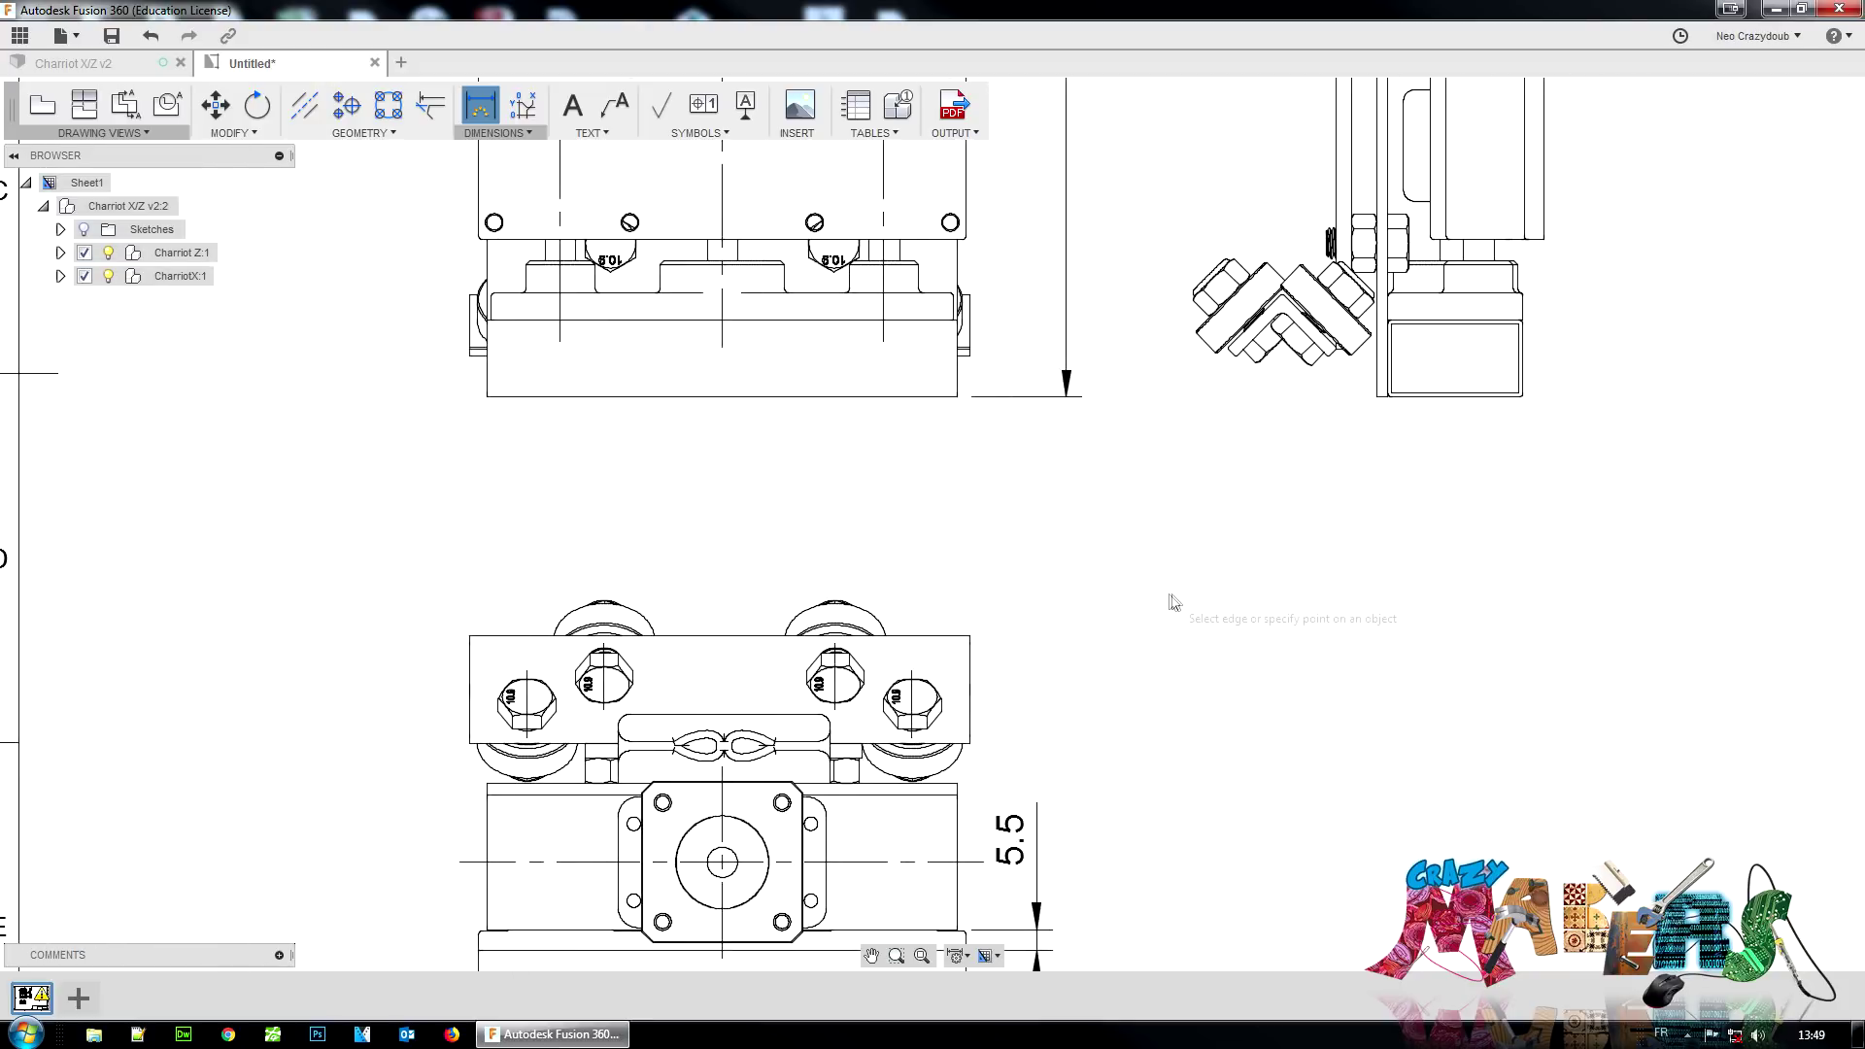
{"action": "scroll", "coordinate": [1193, 596], "scroll_direction": "down", "scroll_amount": 2}
{"action": "middle_click_drag", "start_coordinate": [1401, 573], "coordinate": [1316, 808]}
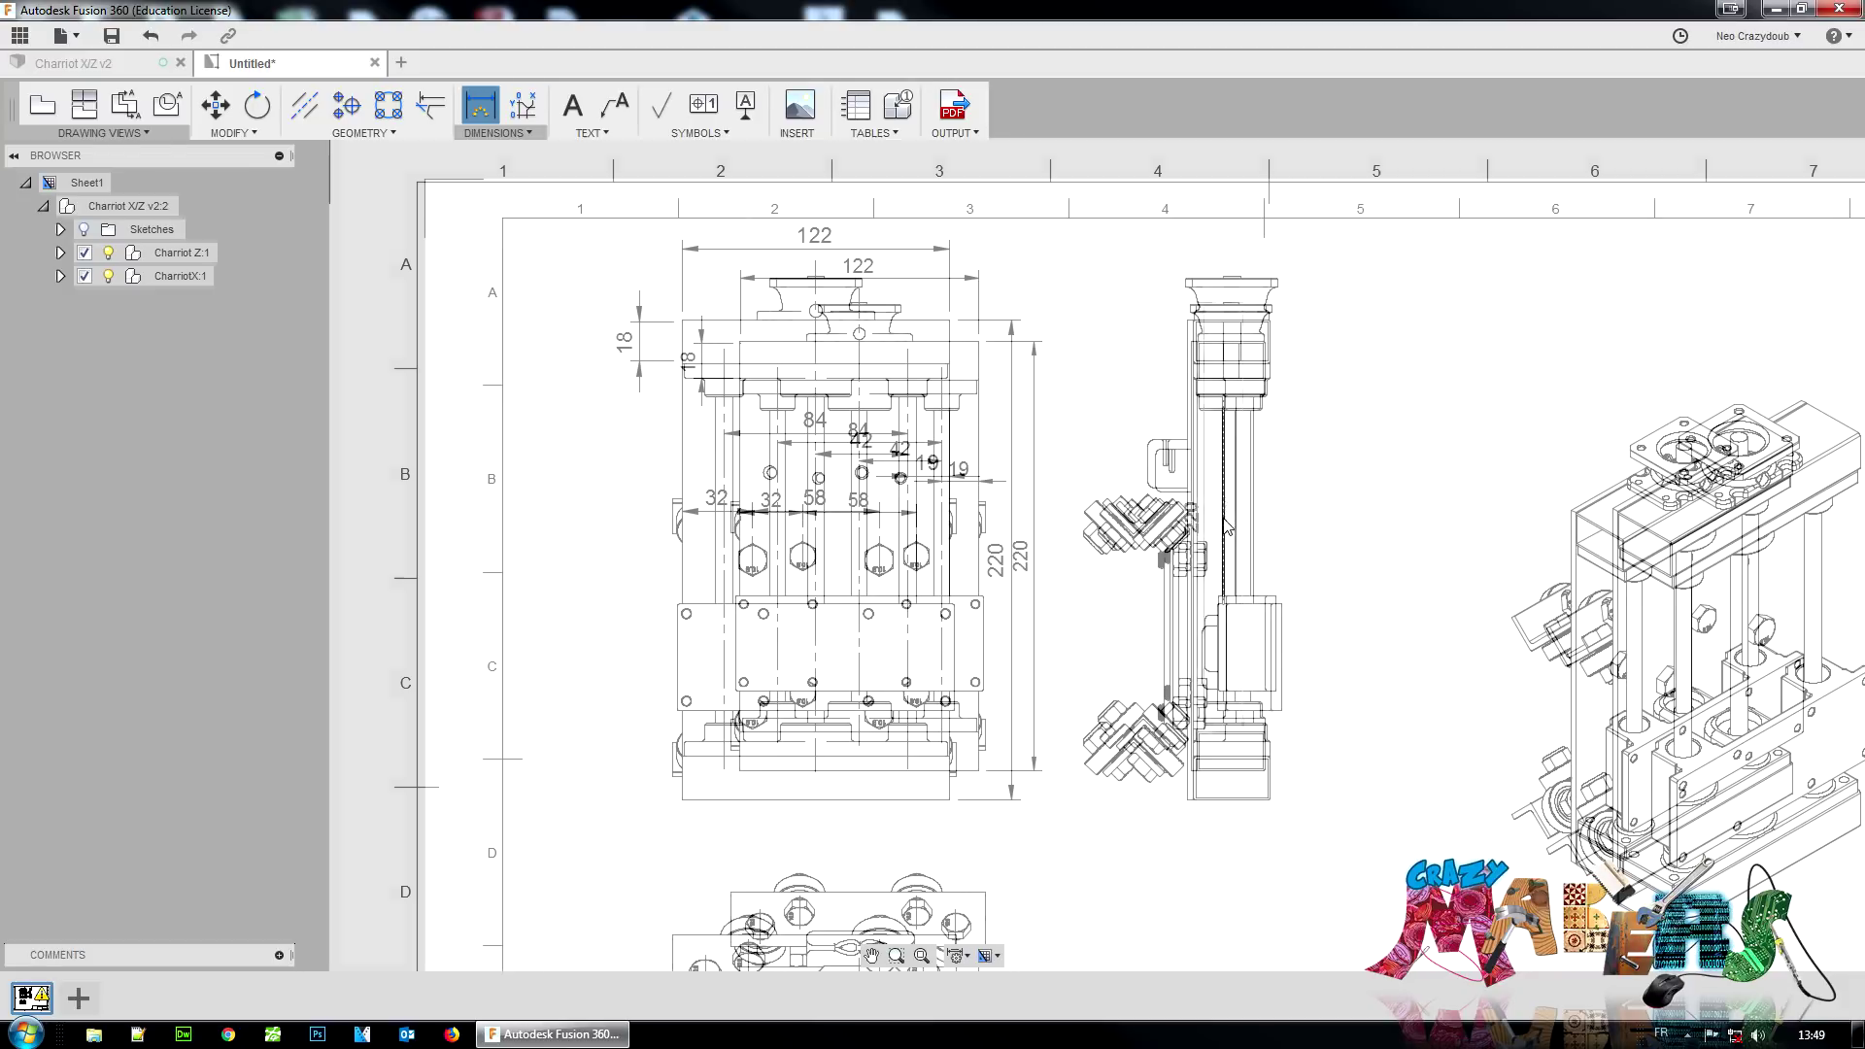
{"action": "scroll", "coordinate": [1292, 583], "scroll_direction": "up", "scroll_amount": 3}
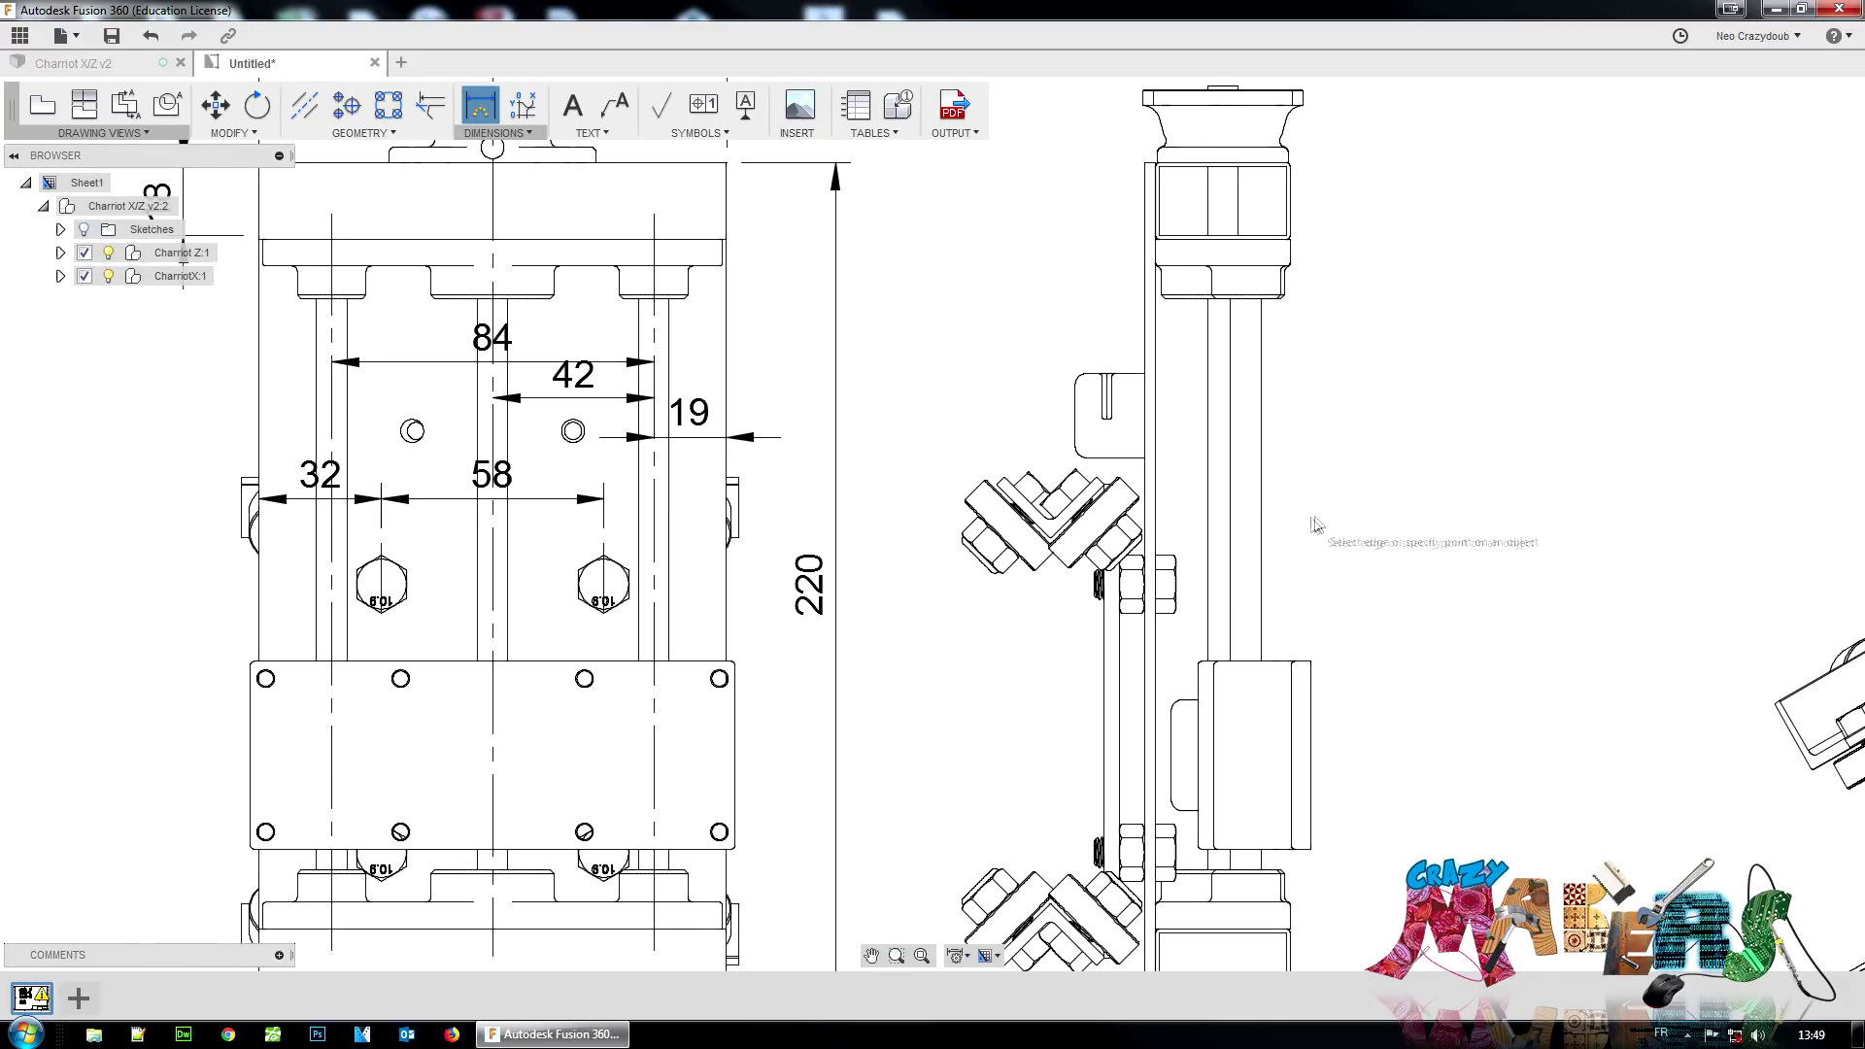
{"action": "scroll", "coordinate": [1338, 500], "scroll_direction": "down", "scroll_amount": 3}
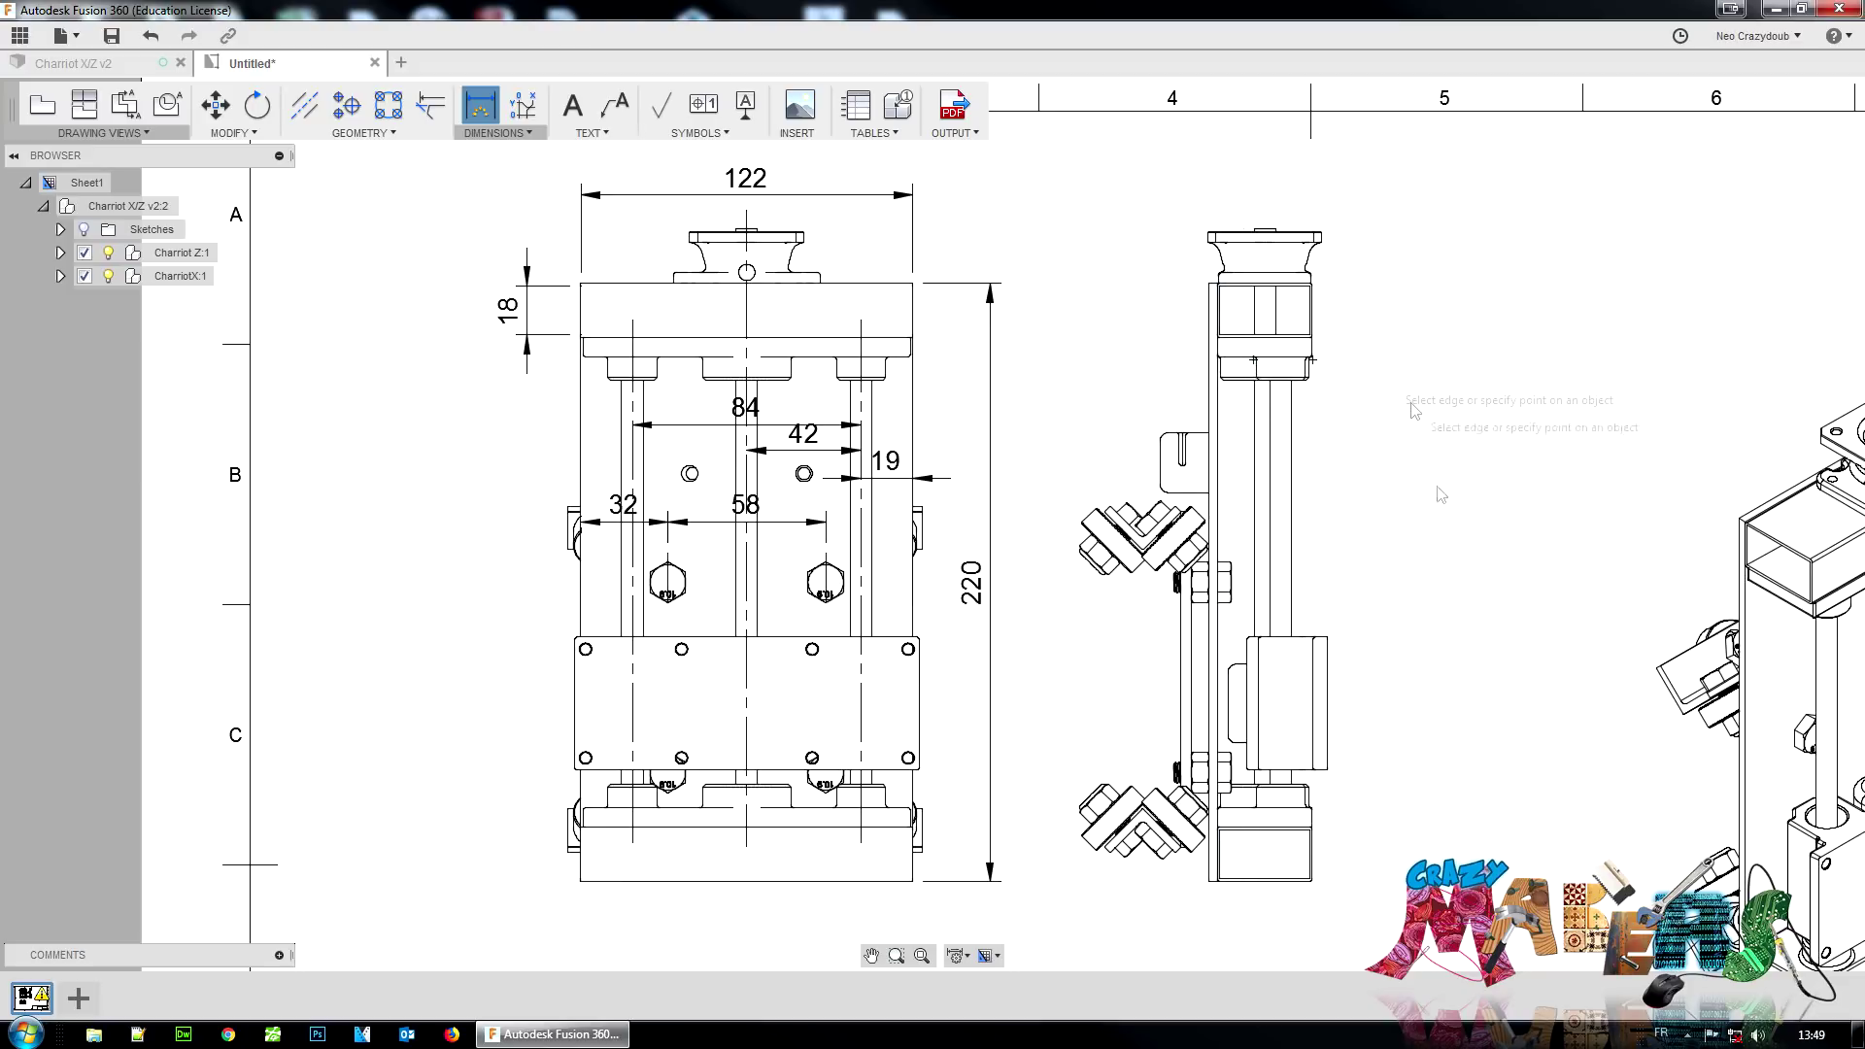
{"action": "scroll", "coordinate": [1421, 594], "scroll_direction": "down", "scroll_amount": 3}
{"action": "scroll", "coordinate": [1428, 642], "scroll_direction": "up", "scroll_amount": 1}
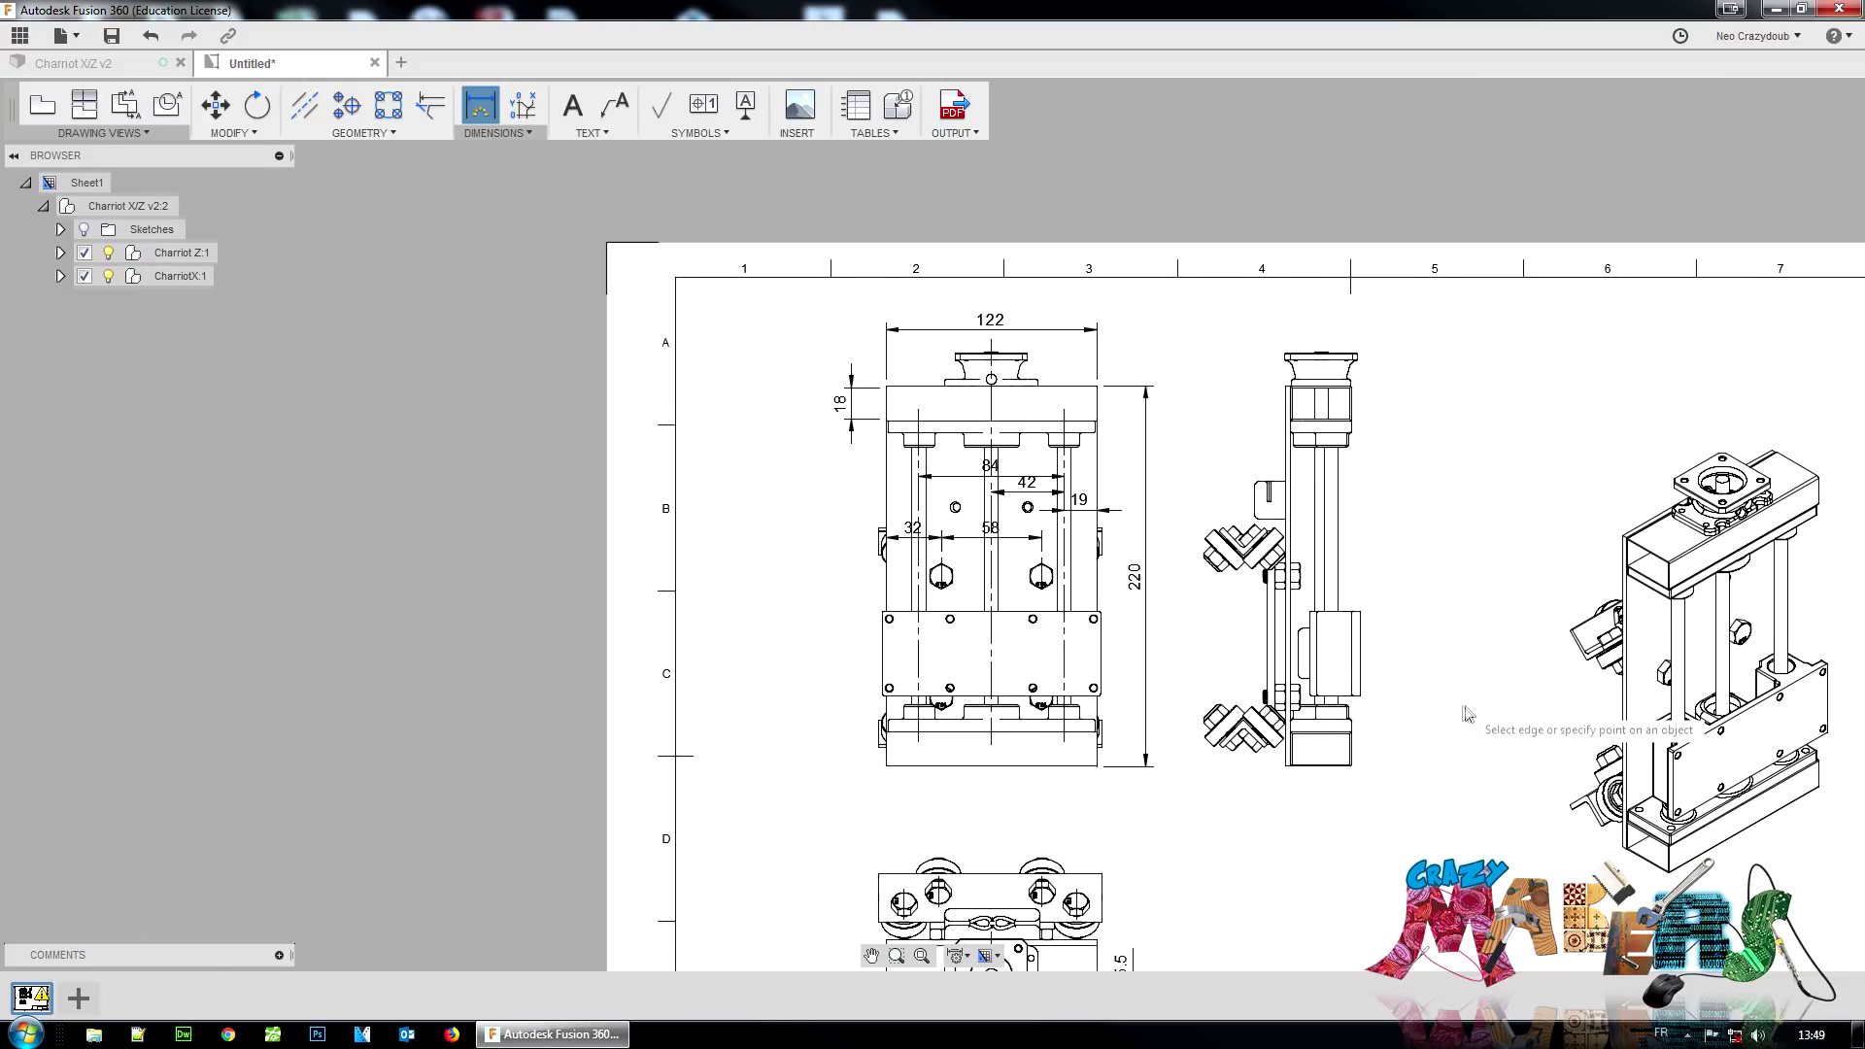
{"action": "scroll", "coordinate": [1323, 486], "scroll_direction": "up", "scroll_amount": 2}
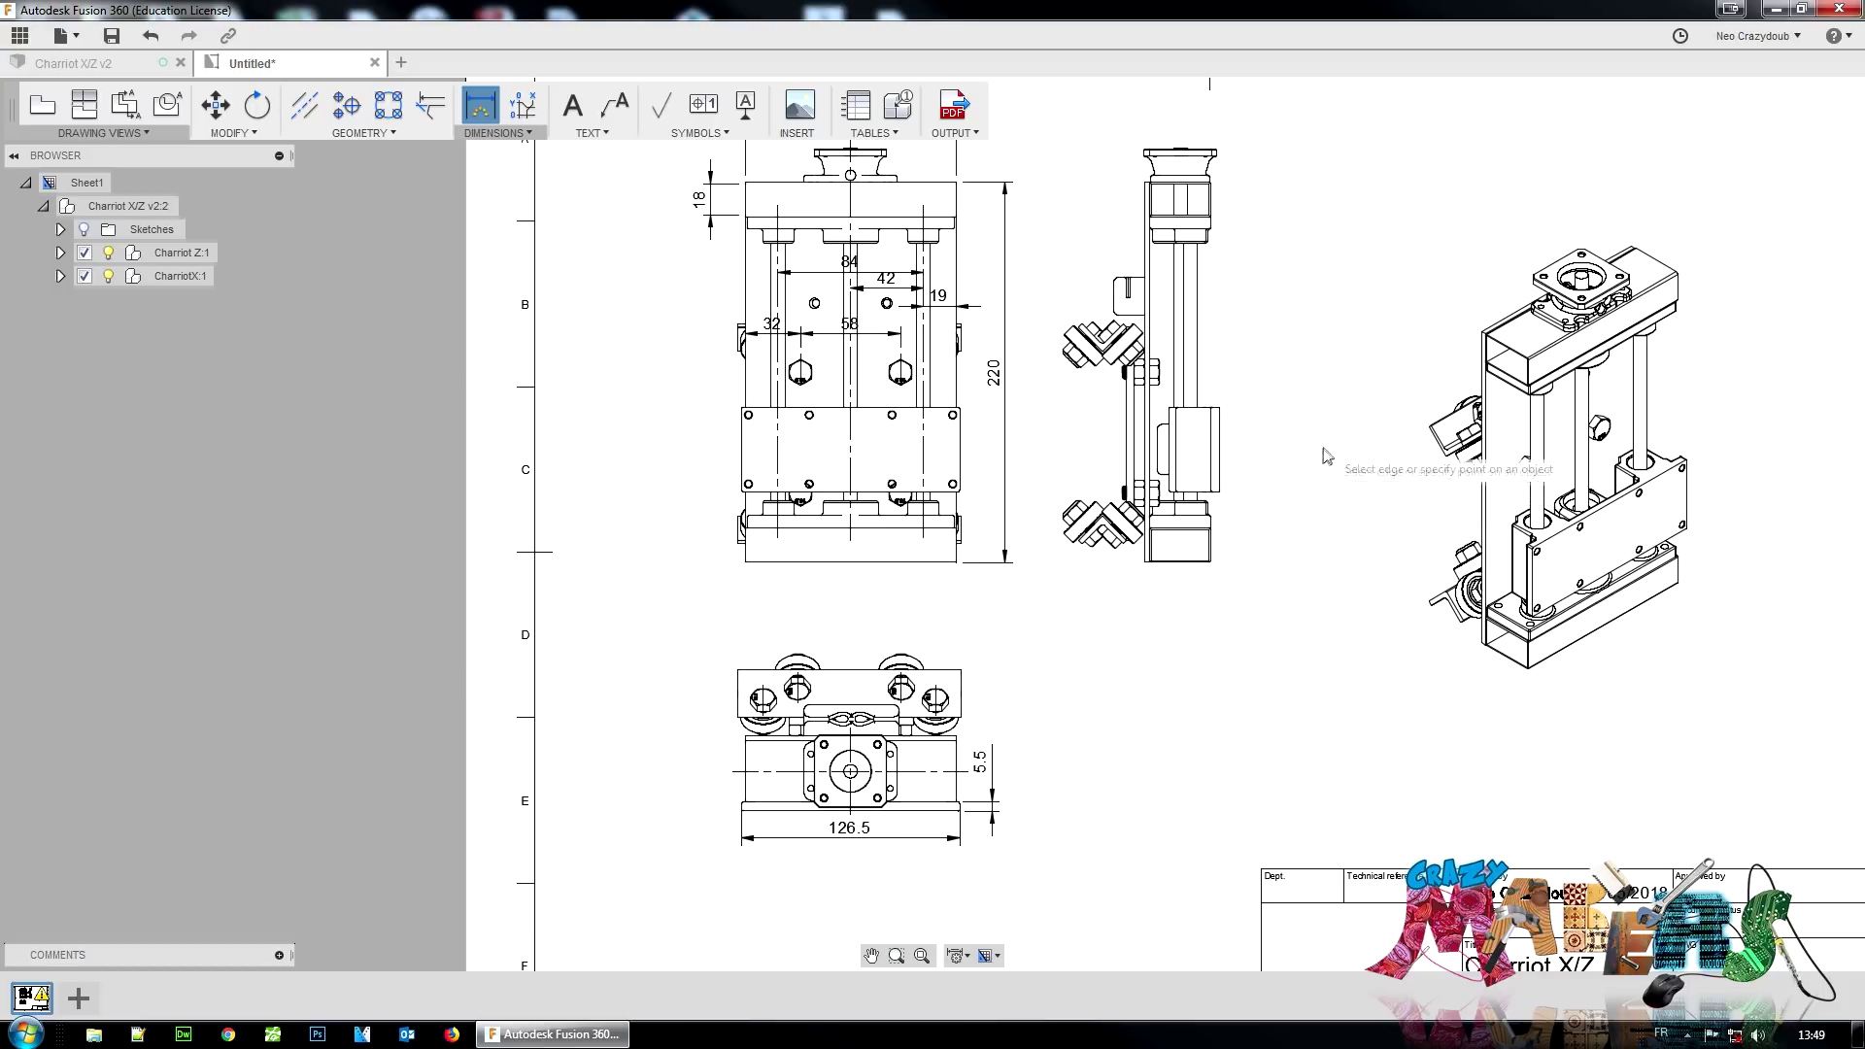
{"action": "middle_click_drag", "start_coordinate": [1320, 603], "coordinate": [1343, 714]}
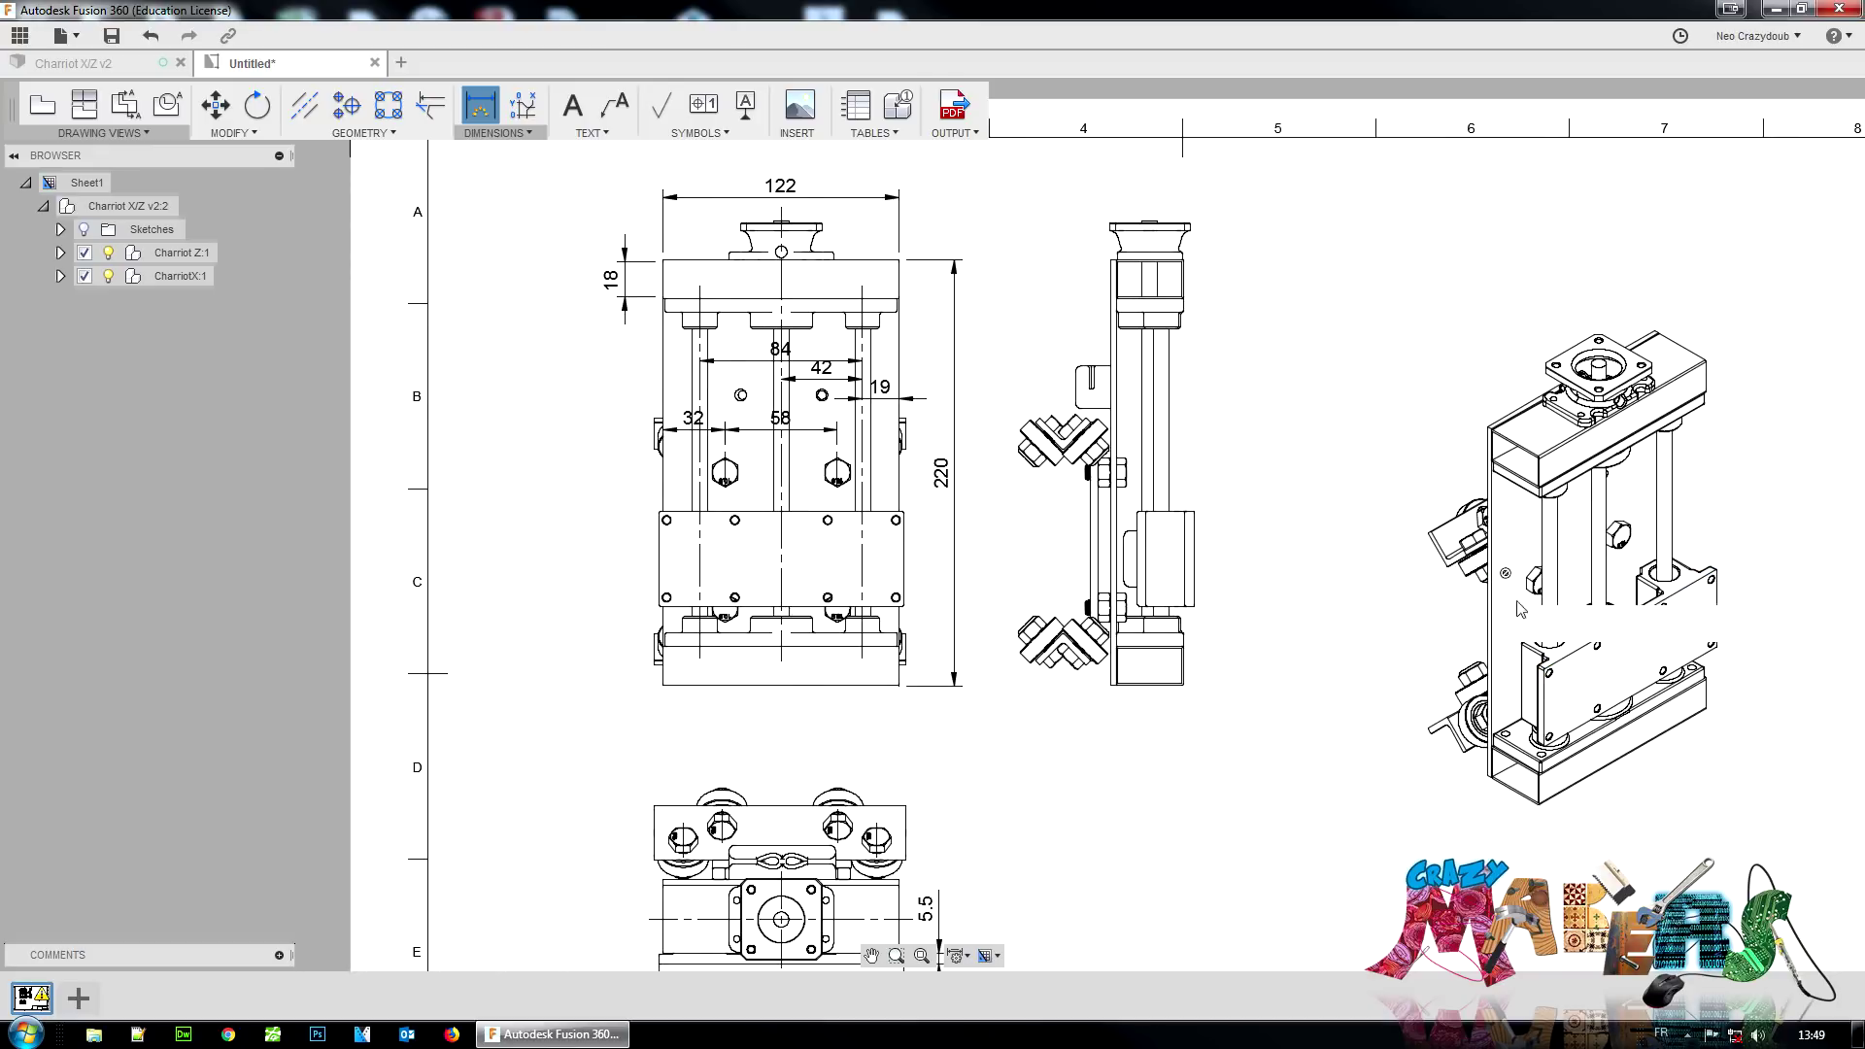
{"action": "scroll", "coordinate": [1545, 602], "scroll_direction": "up", "scroll_amount": 3}
{"action": "scroll", "coordinate": [1314, 652], "scroll_direction": "down", "scroll_amount": 3}
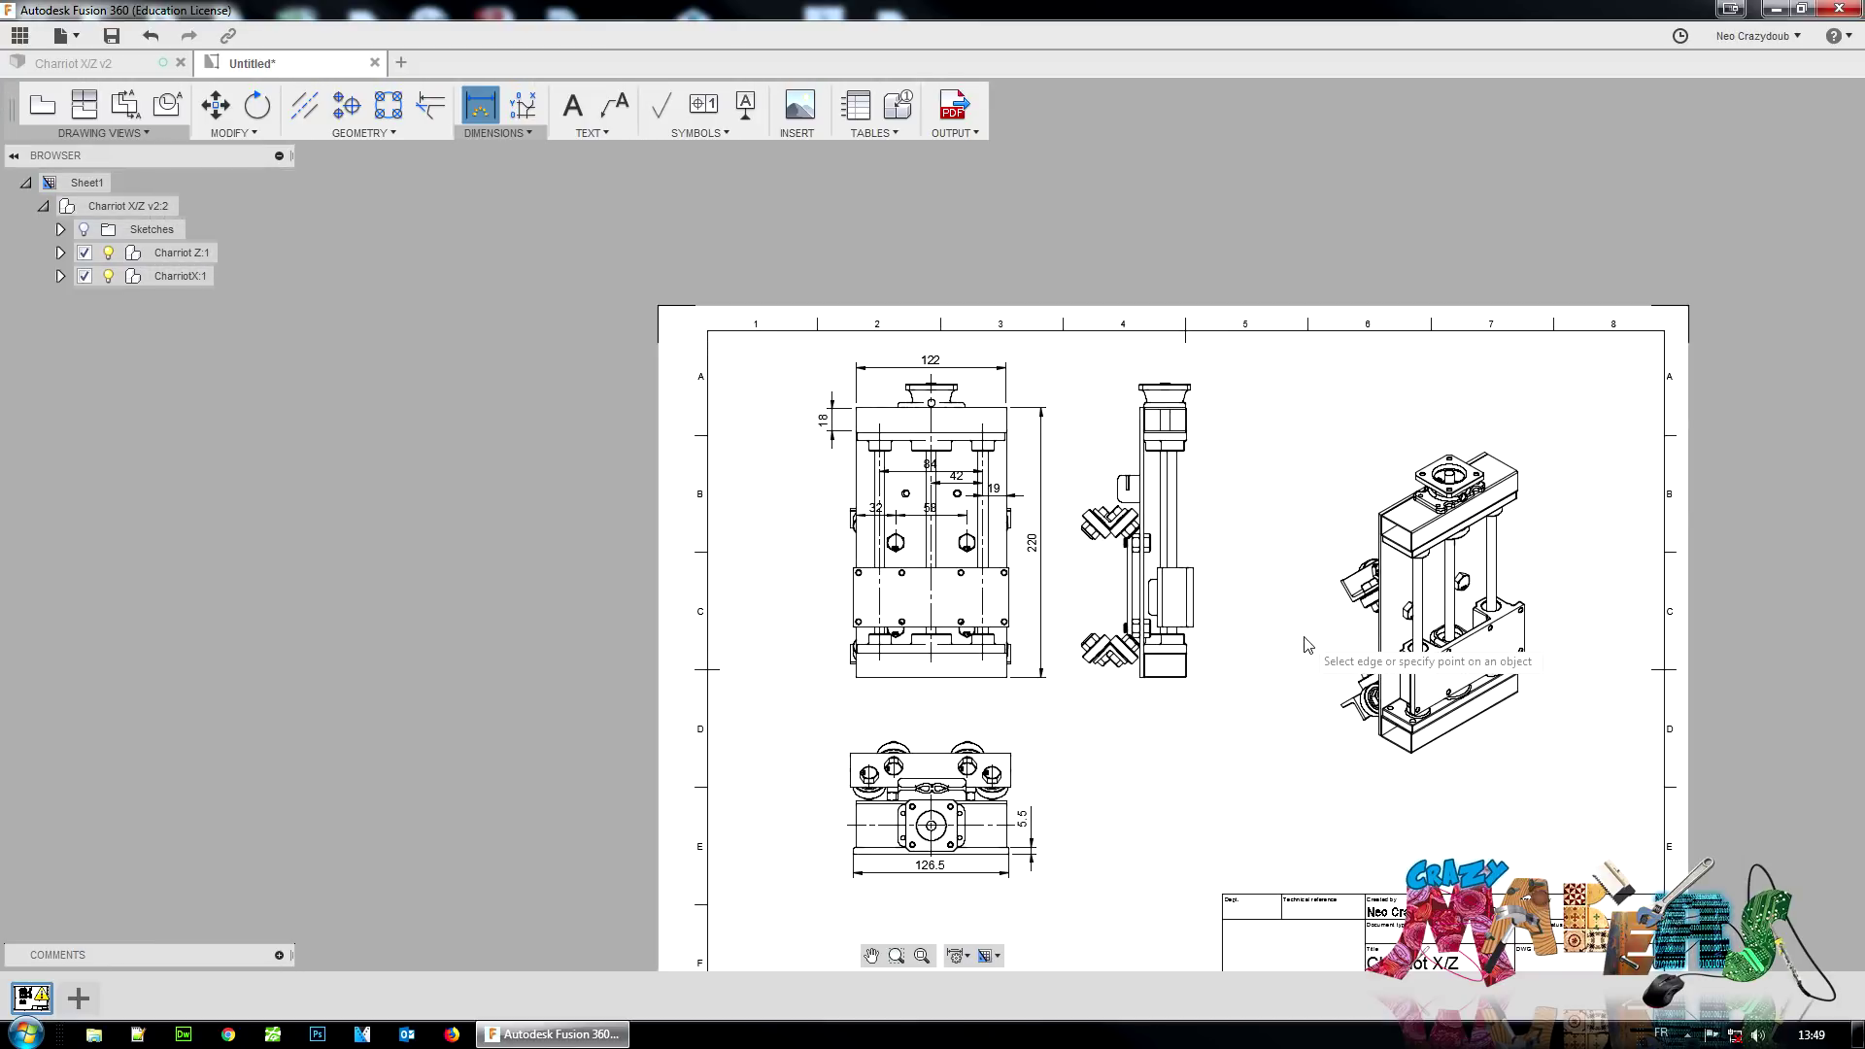
{"action": "scroll", "coordinate": [1311, 645], "scroll_direction": "up", "scroll_amount": 3}
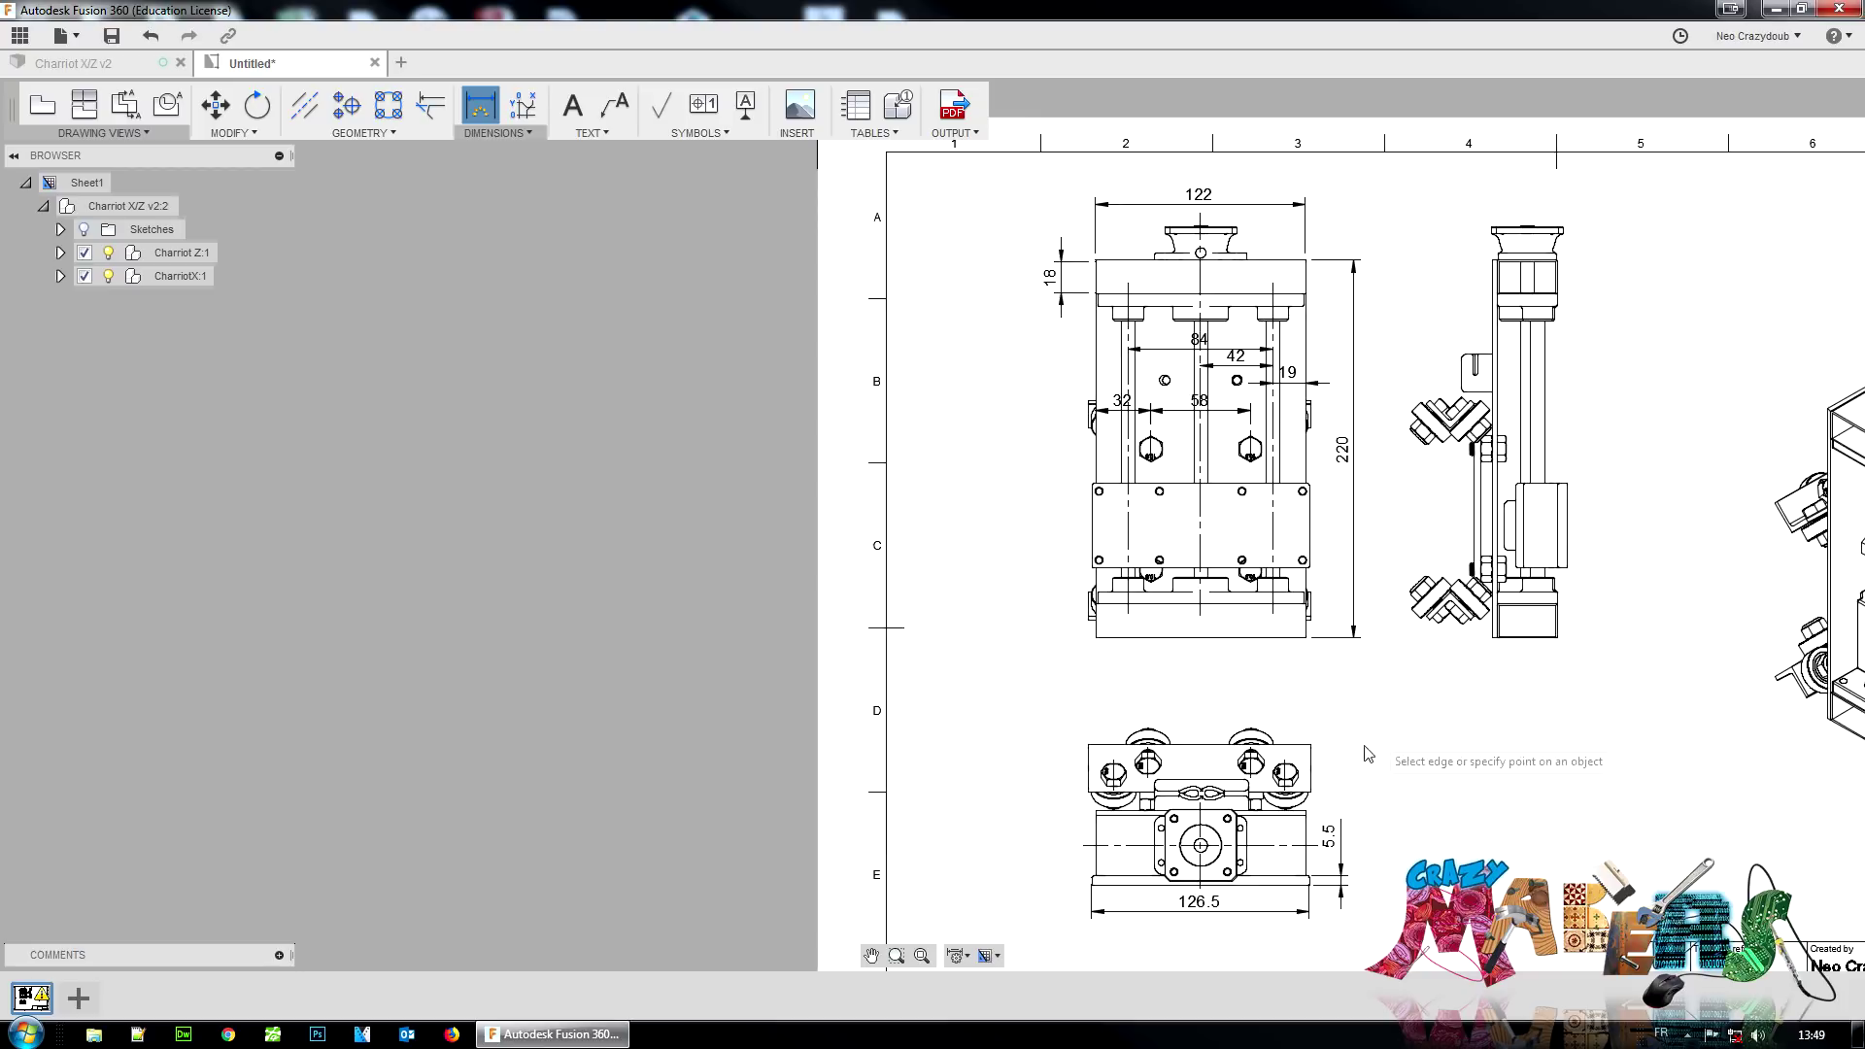
{"action": "scroll", "coordinate": [1367, 754], "scroll_direction": "up", "scroll_amount": 5}
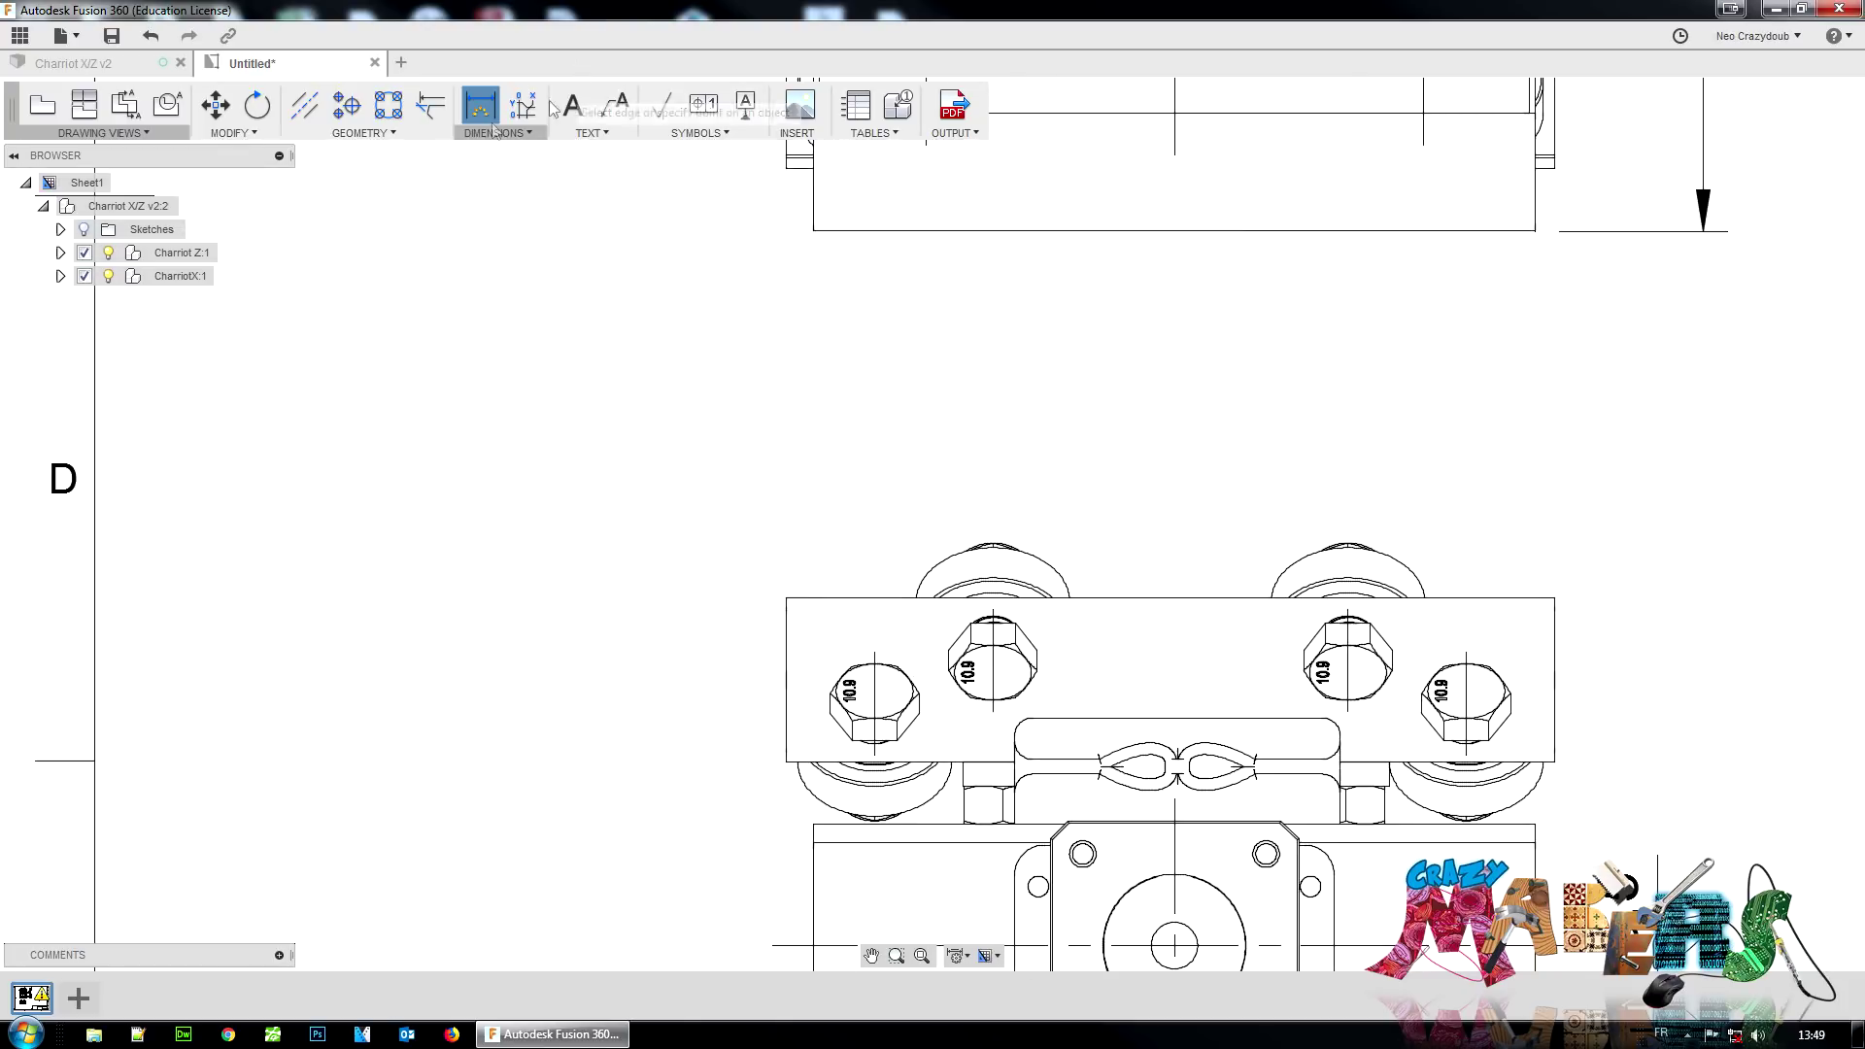
{"action": "left_click", "coordinate": [399, 134]}
{"action": "left_click", "coordinate": [256, 136]}
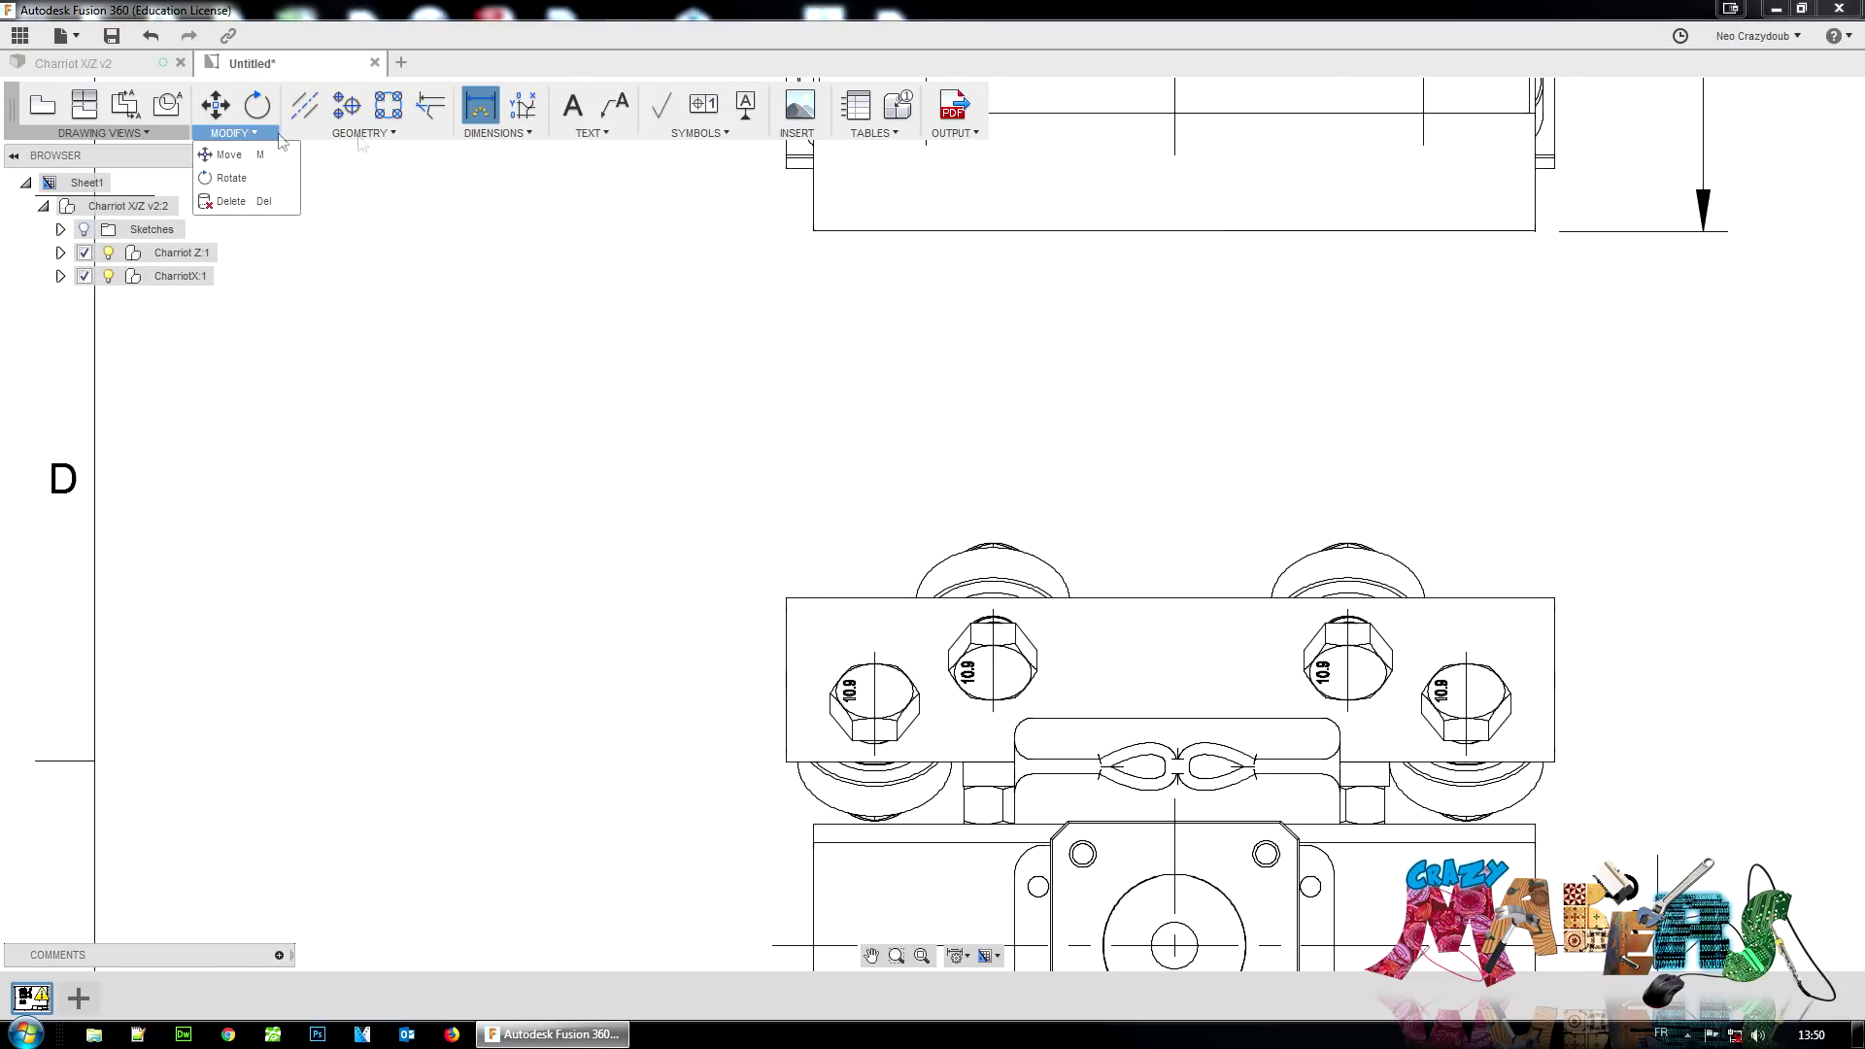
{"action": "left_click", "coordinate": [401, 136]}
{"action": "left_click", "coordinate": [497, 133]}
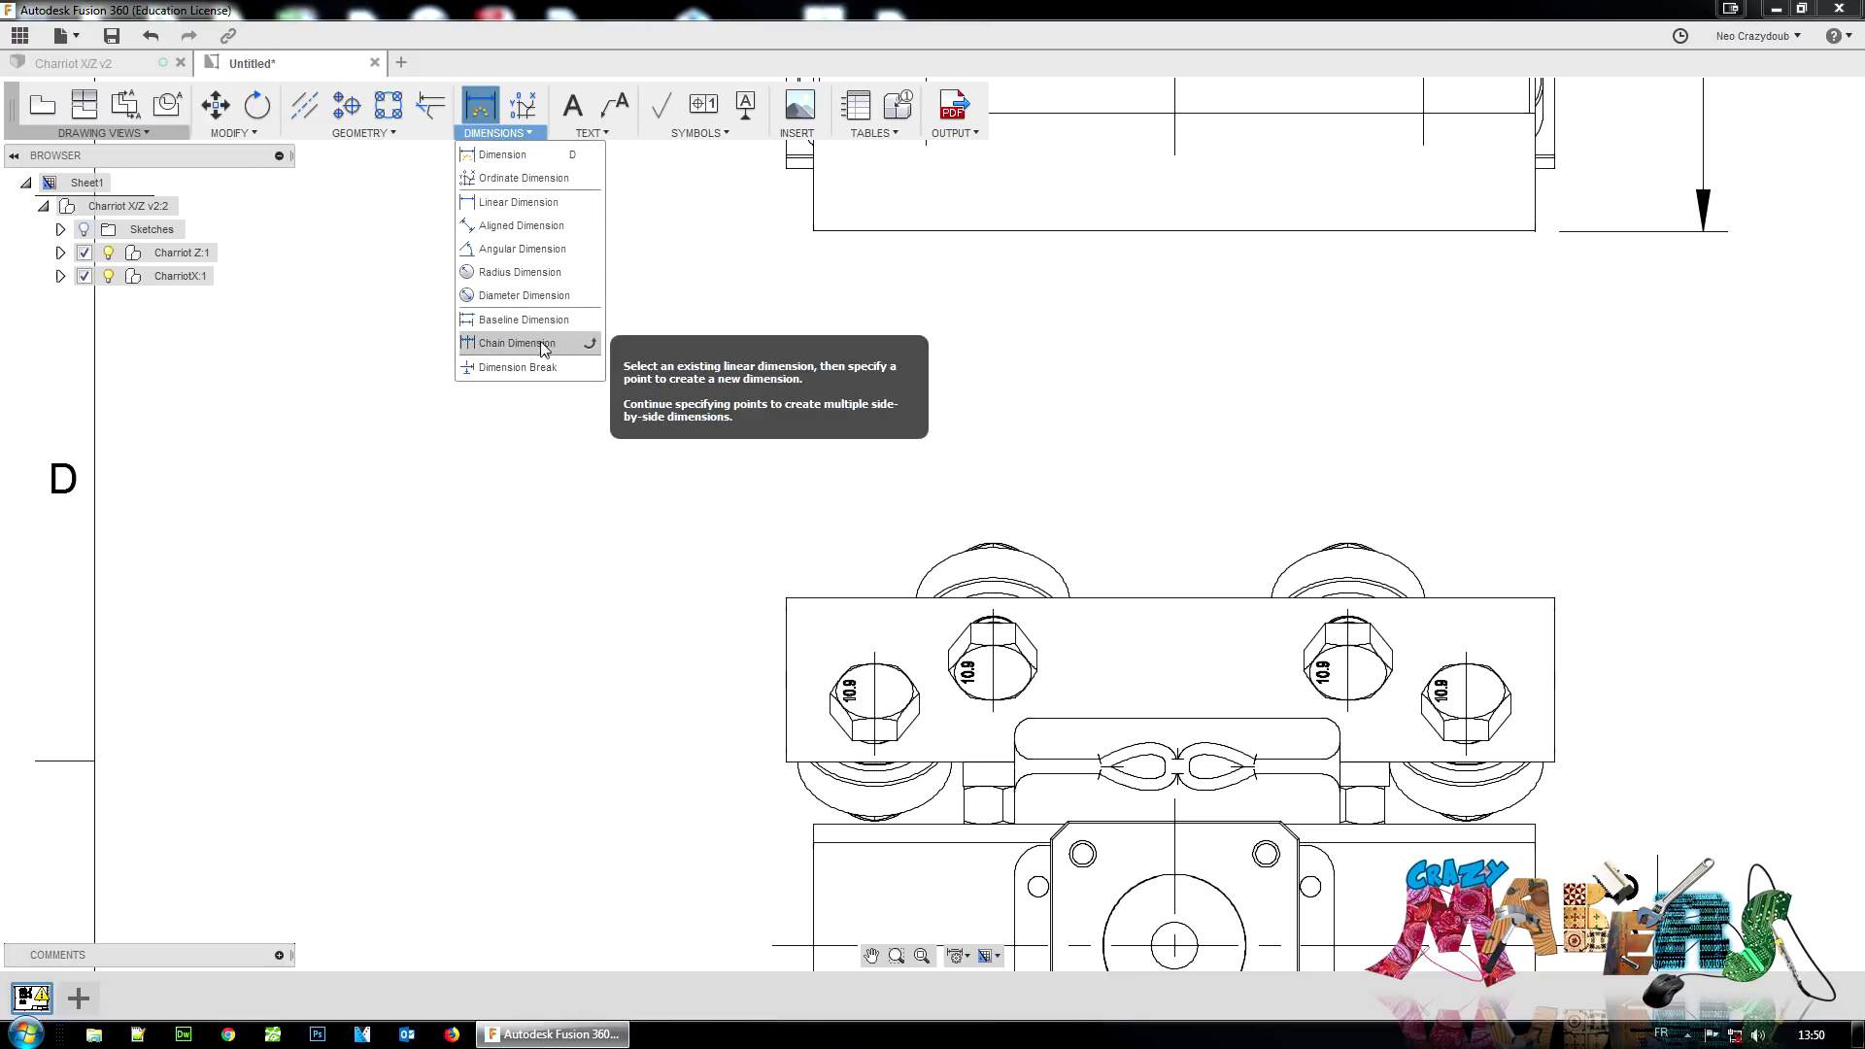
{"action": "left_click", "coordinate": [608, 133]}
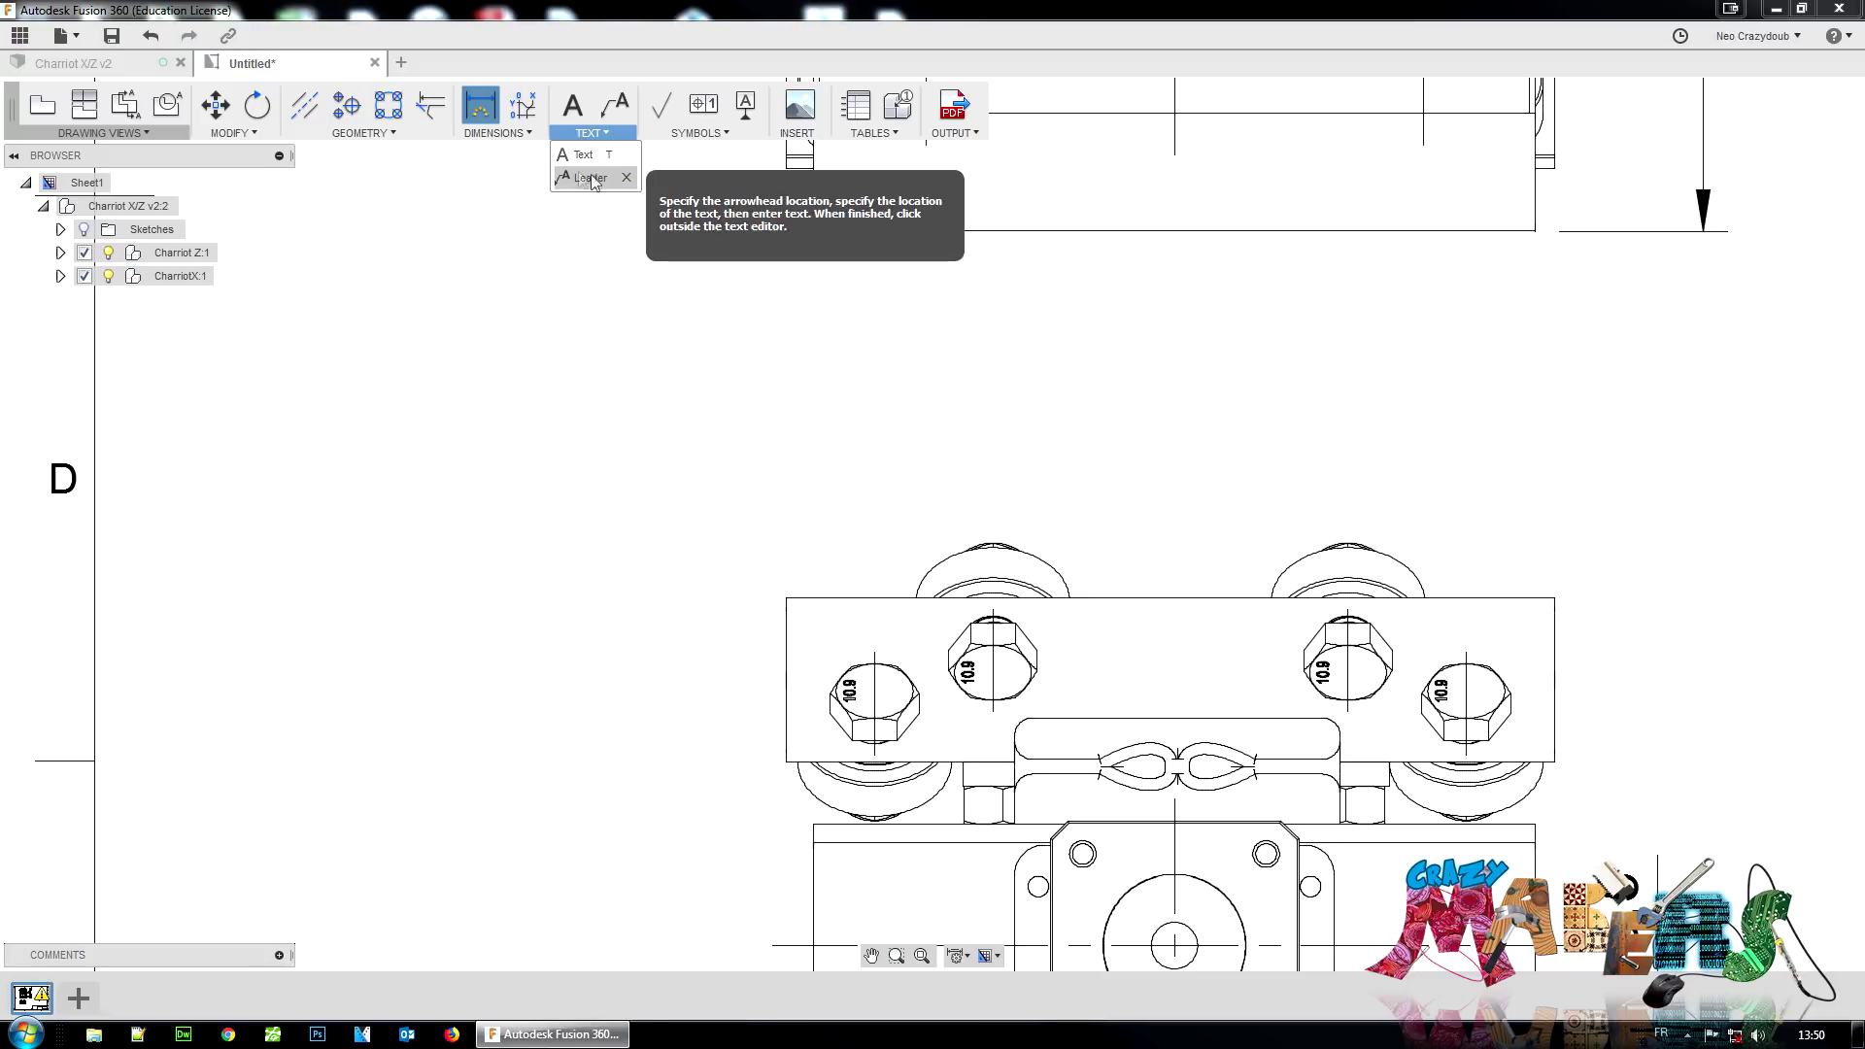
{"action": "left_click", "coordinate": [724, 133]}
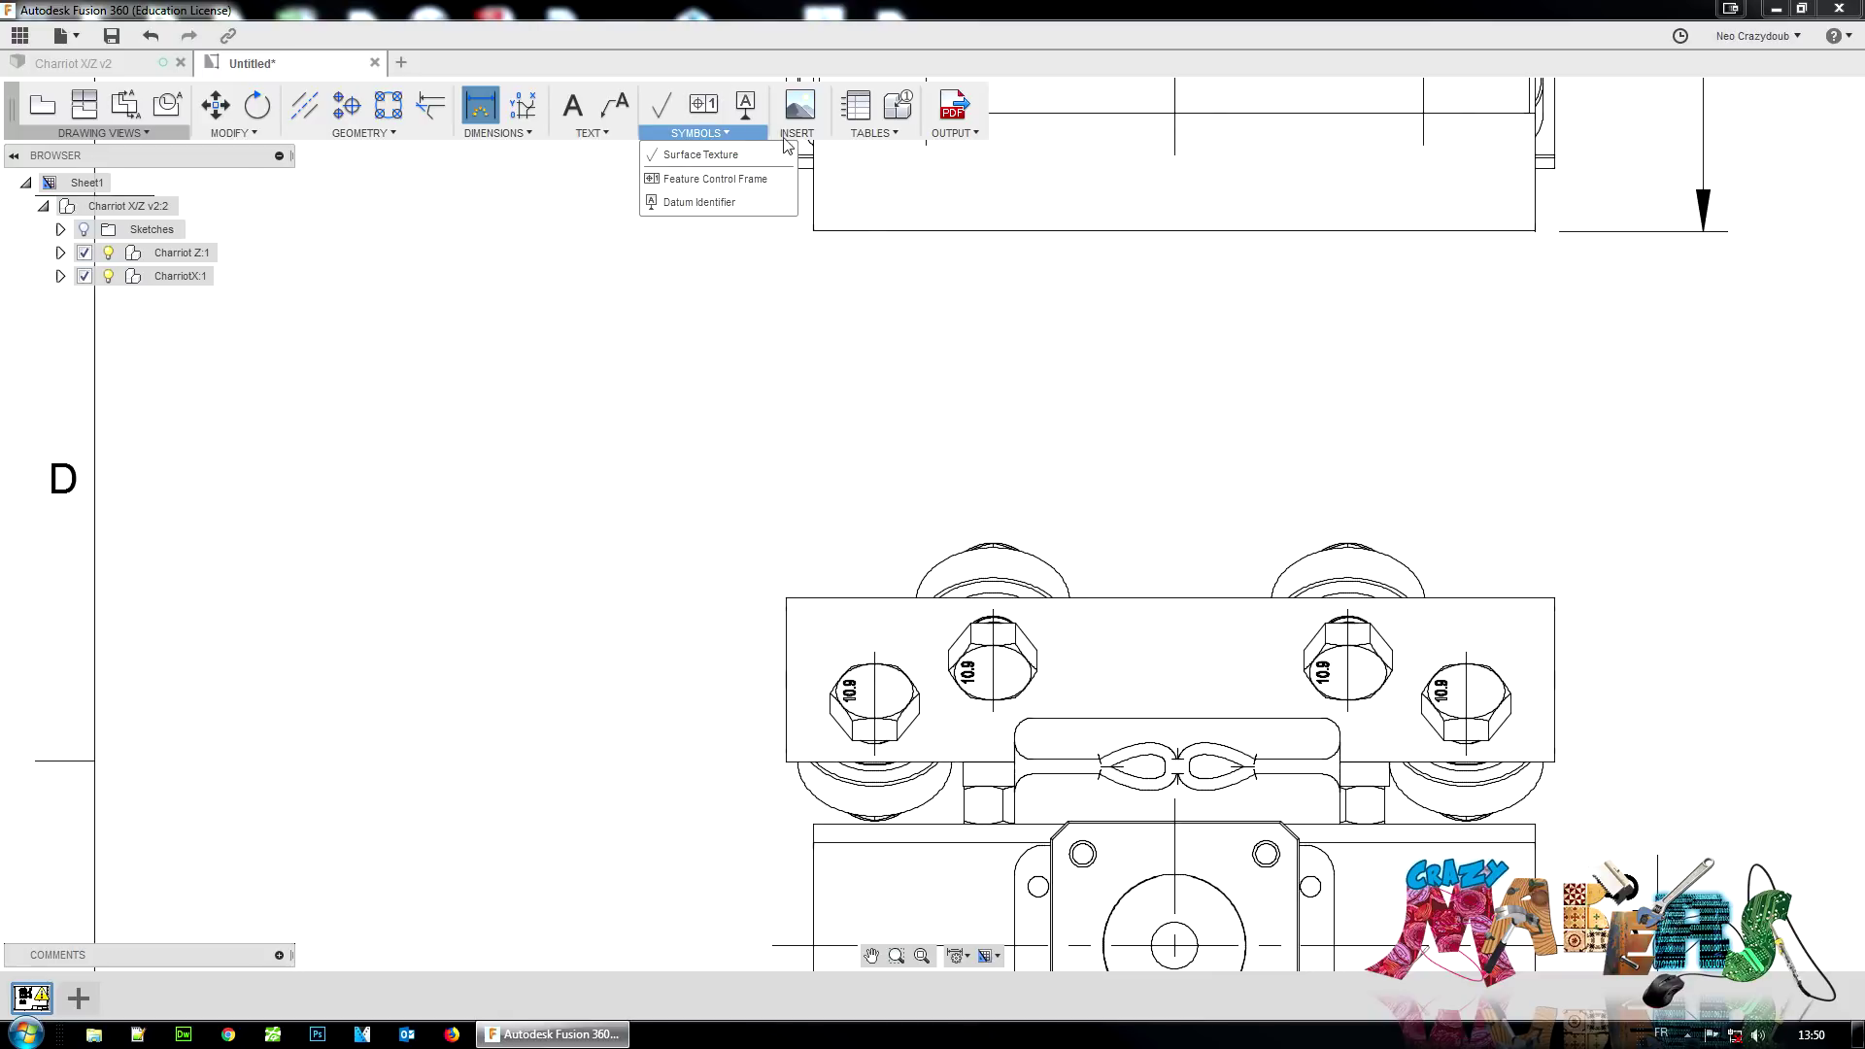
{"action": "left_click", "coordinate": [877, 278]}
{"action": "left_click", "coordinate": [801, 114]}
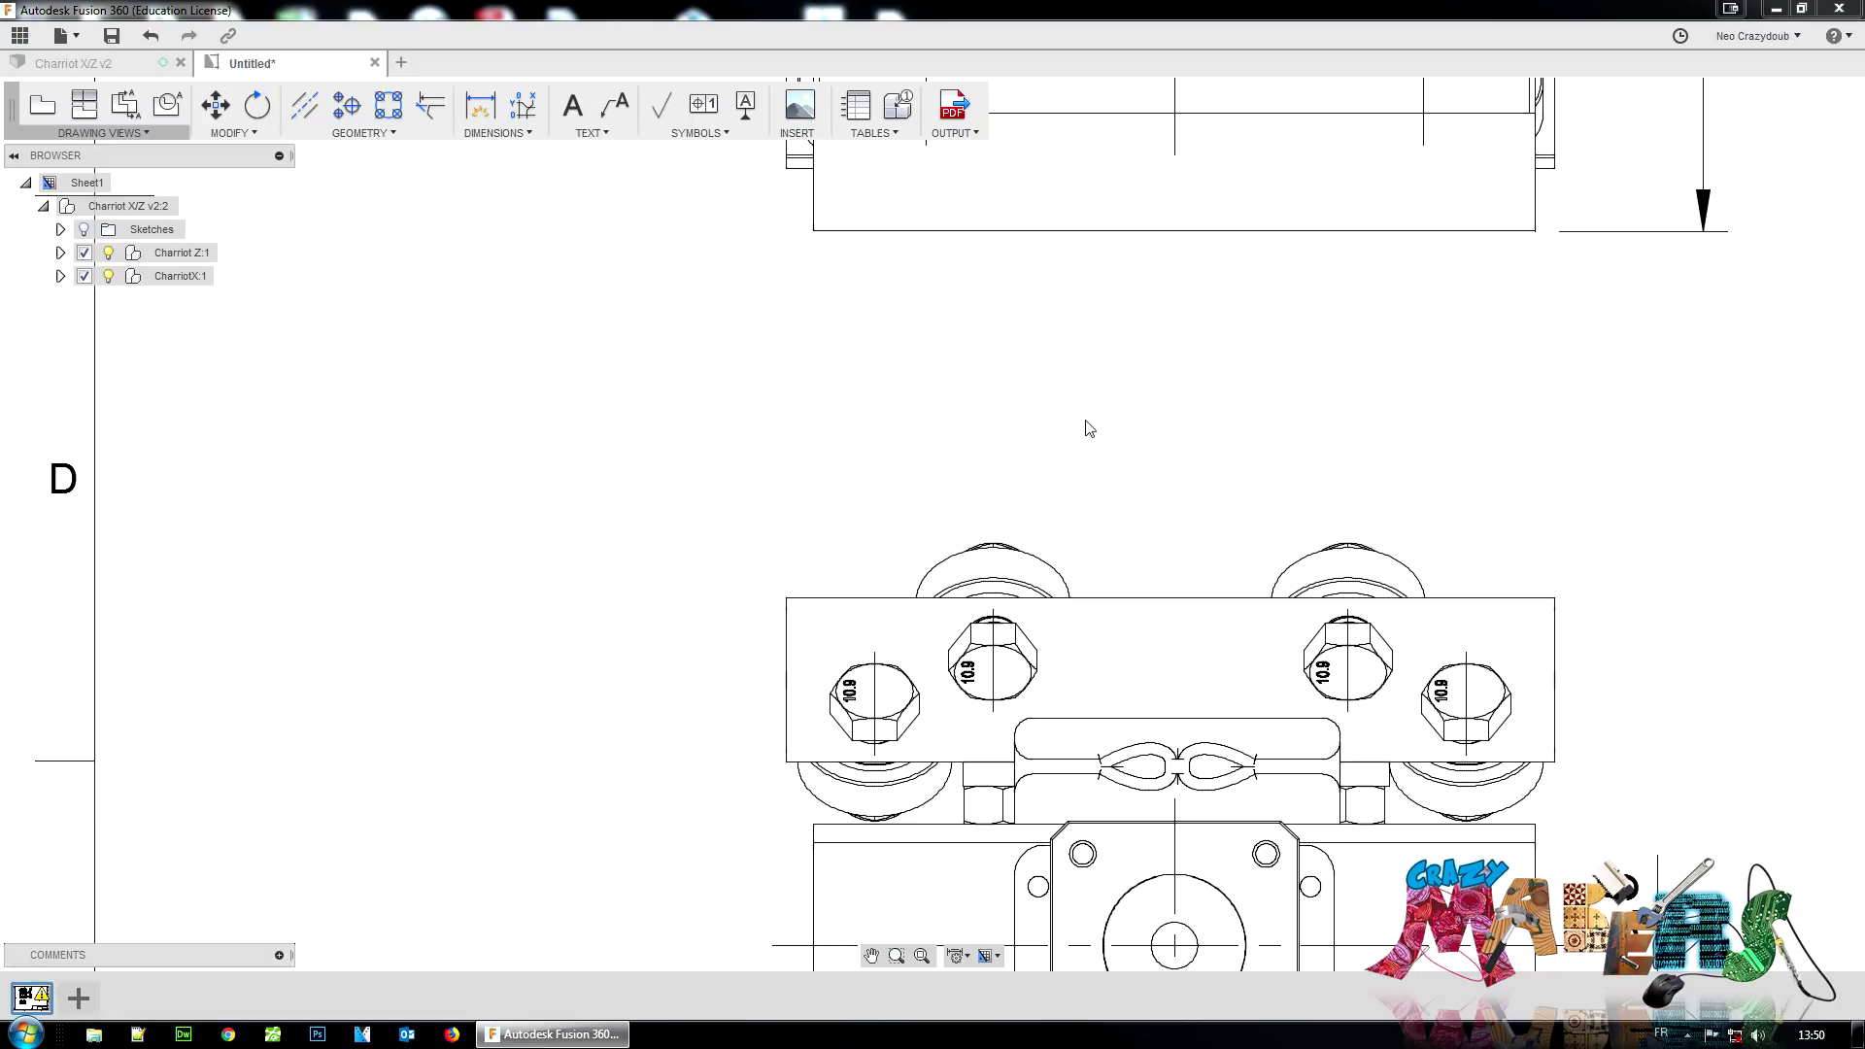
{"action": "left_click", "coordinate": [855, 517]}
Step: Place the assembly's parts list just above the title block, with item balloons on the base view
{"action": "scroll", "coordinate": [1487, 595], "scroll_direction": "down", "scroll_amount": 5}
{"action": "scroll", "coordinate": [978, 396], "scroll_direction": "down", "scroll_amount": 4}
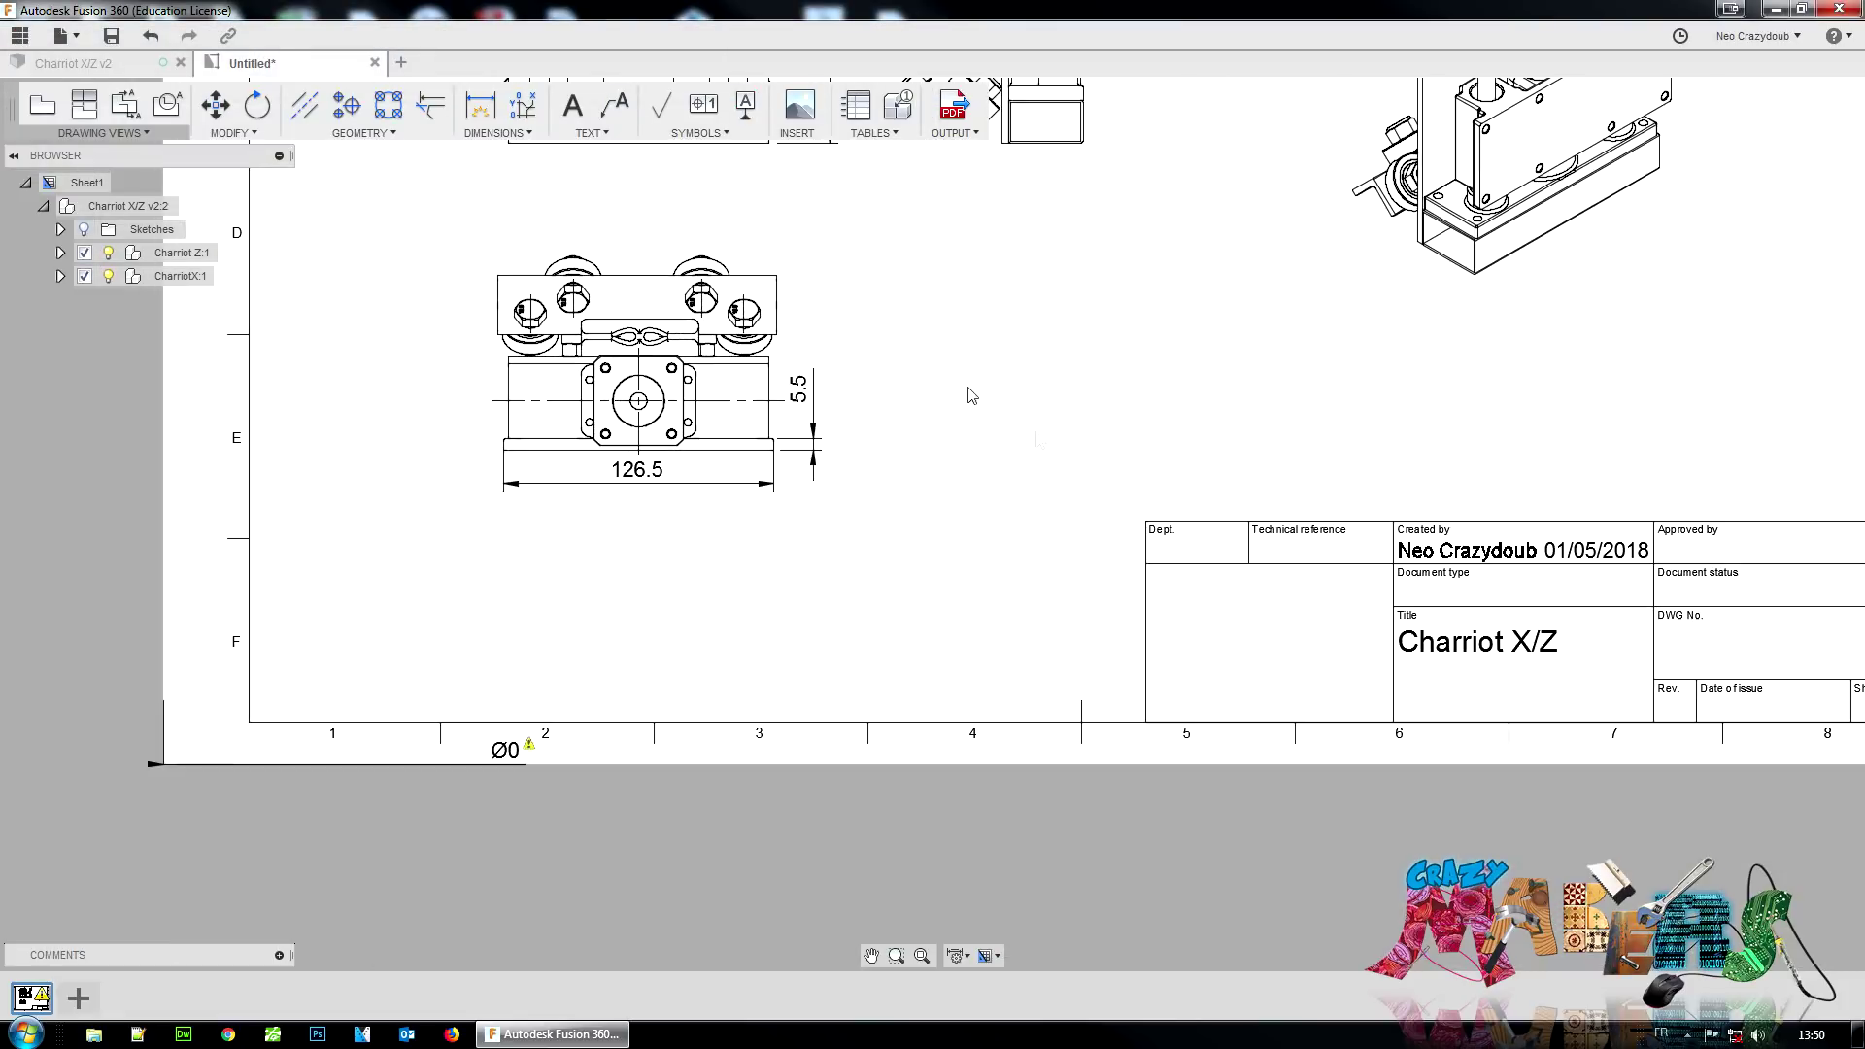
{"action": "scroll", "coordinate": [1331, 498], "scroll_direction": "up", "scroll_amount": 2}
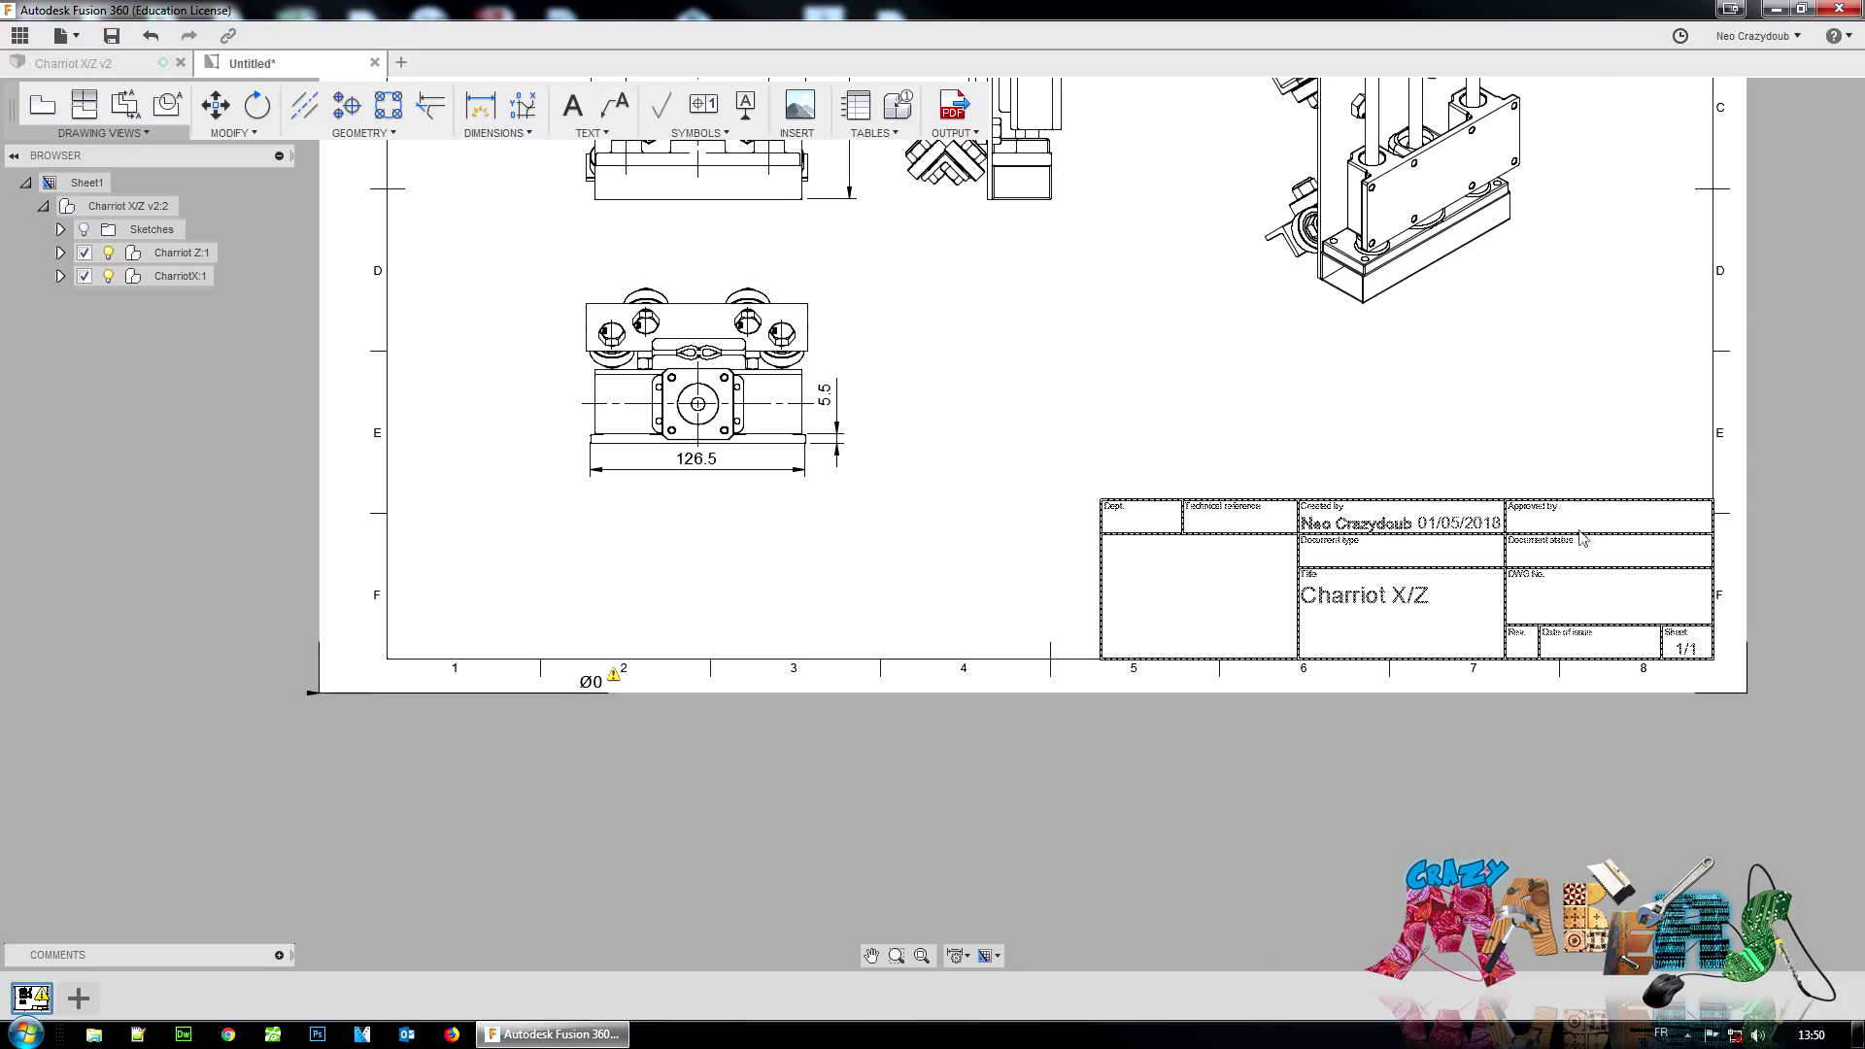
{"action": "left_click", "coordinate": [870, 133]}
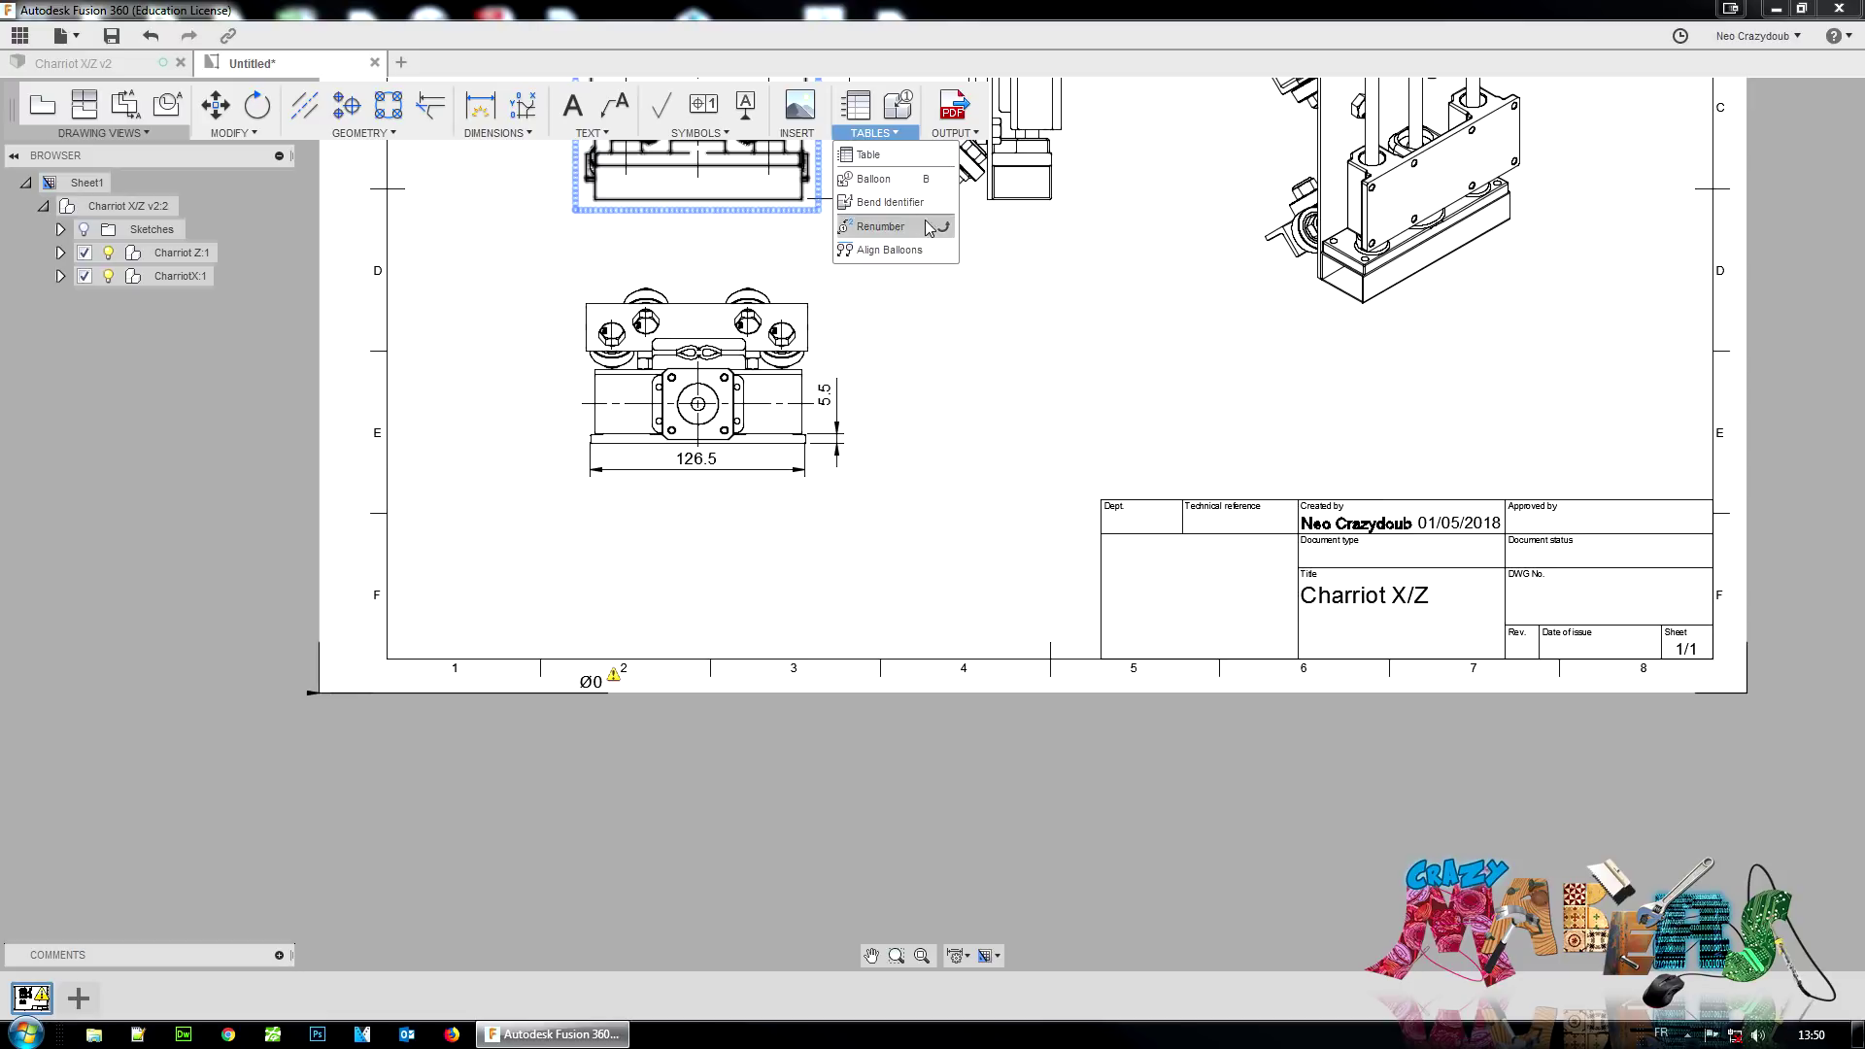
{"action": "left_click", "coordinate": [879, 156]}
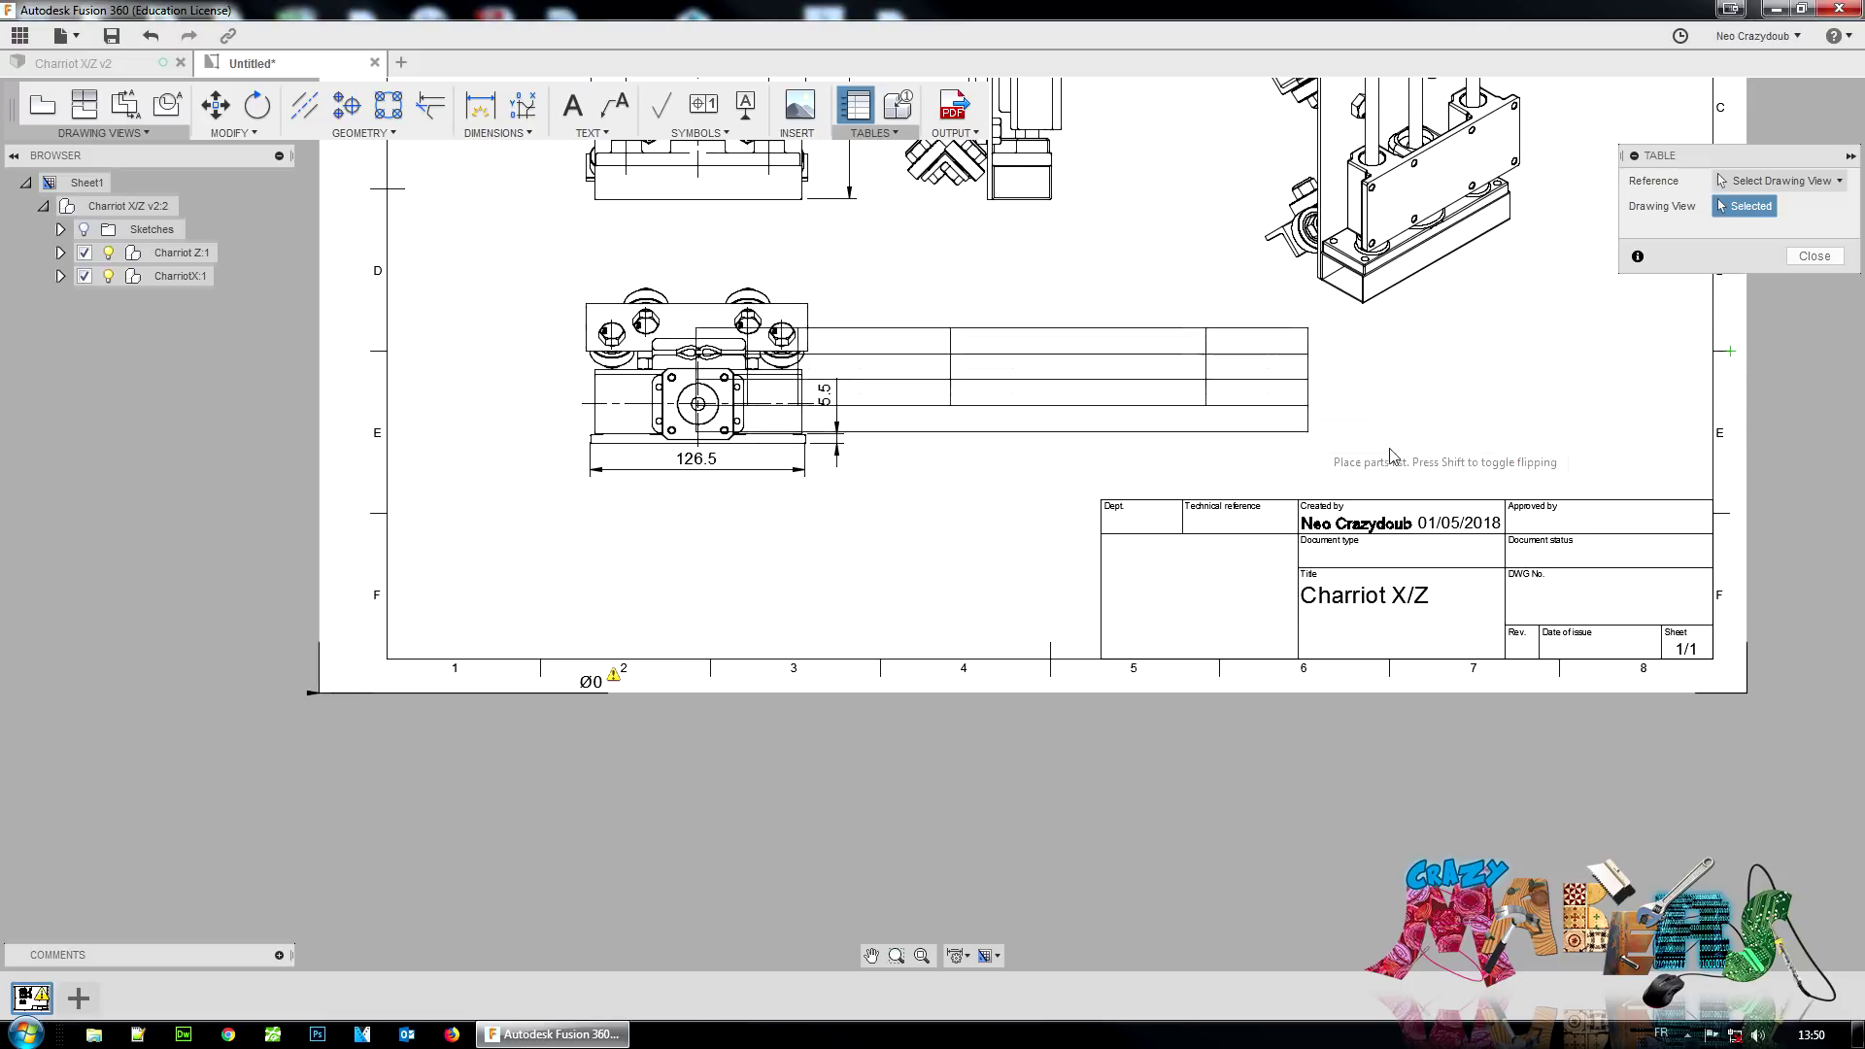
{"action": "left_click", "coordinate": [1653, 465]}
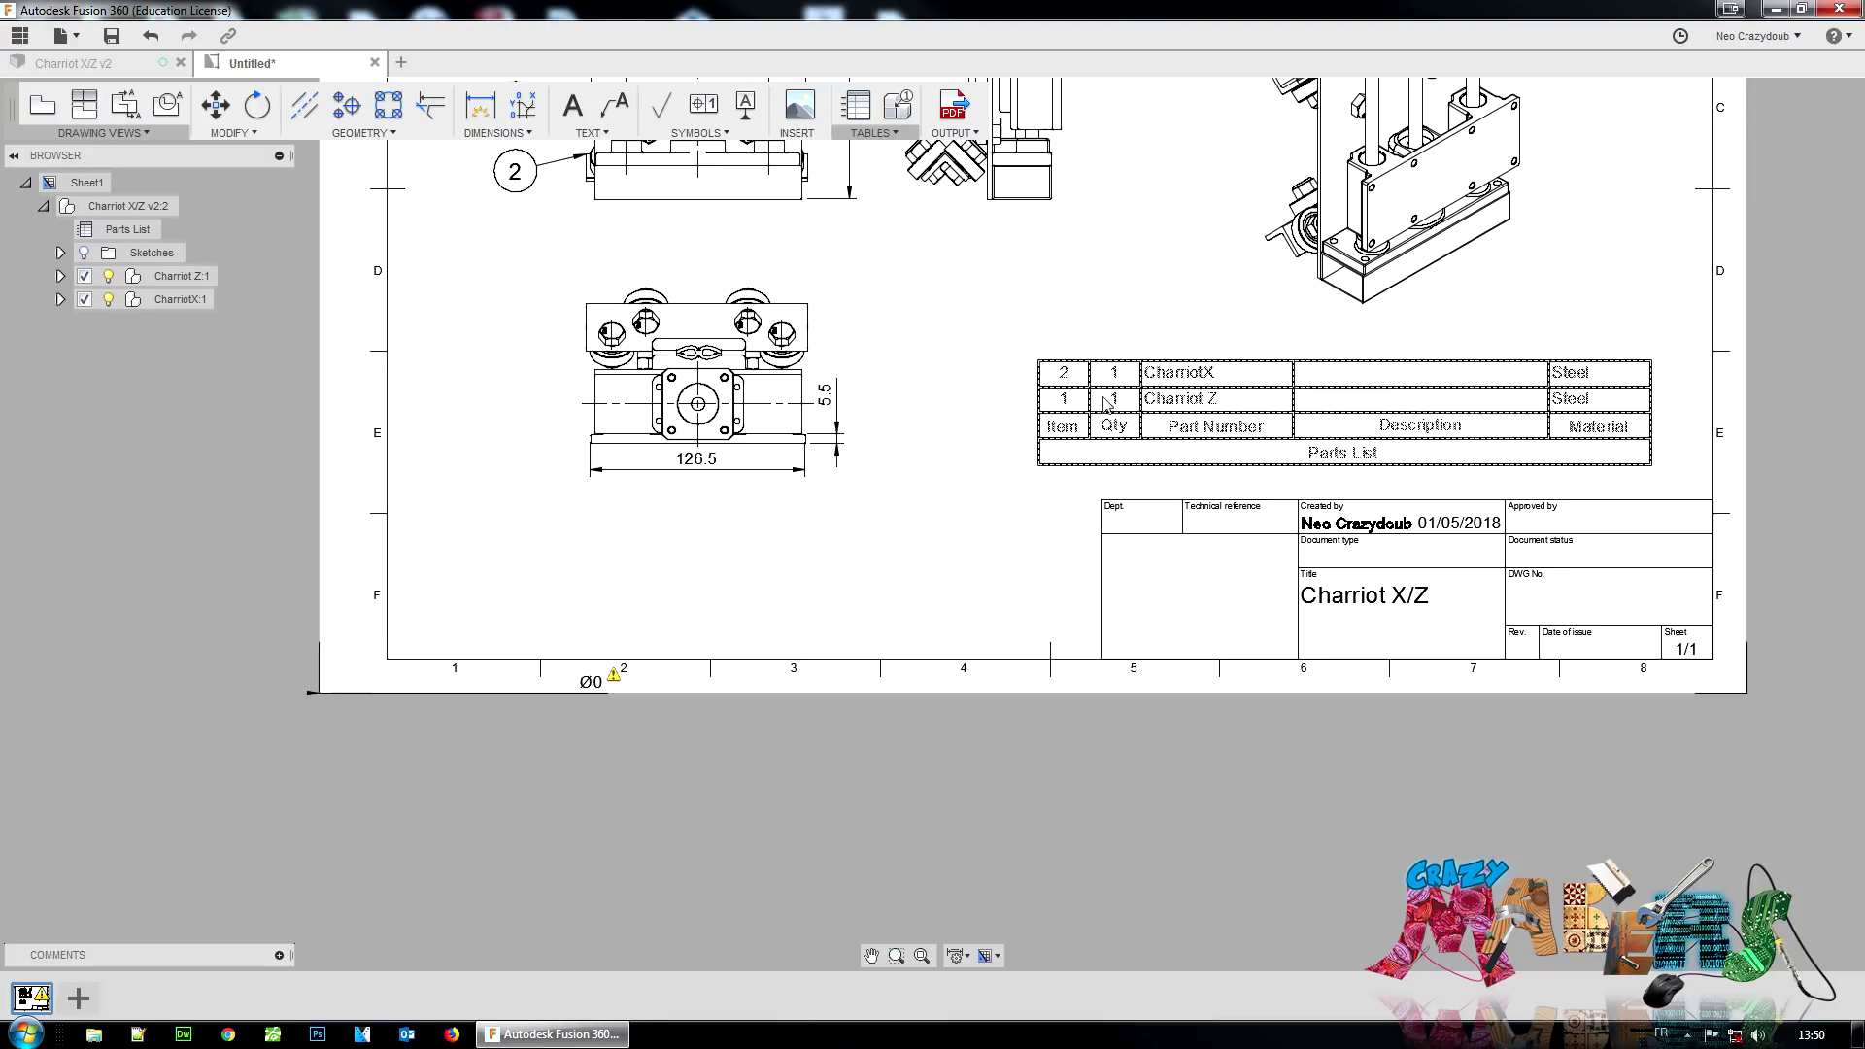
Step: Delete the parts list table above the title block
{"action": "mouse_move", "coordinate": [1170, 224]}
{"action": "middle_mouse_down"}
{"action": "mouse_move", "coordinate": [1127, 299]}
{"action": "mouse_move", "coordinate": [1051, 361]}
{"action": "mouse_move", "coordinate": [1059, 426]}
{"action": "middle_mouse_up"}
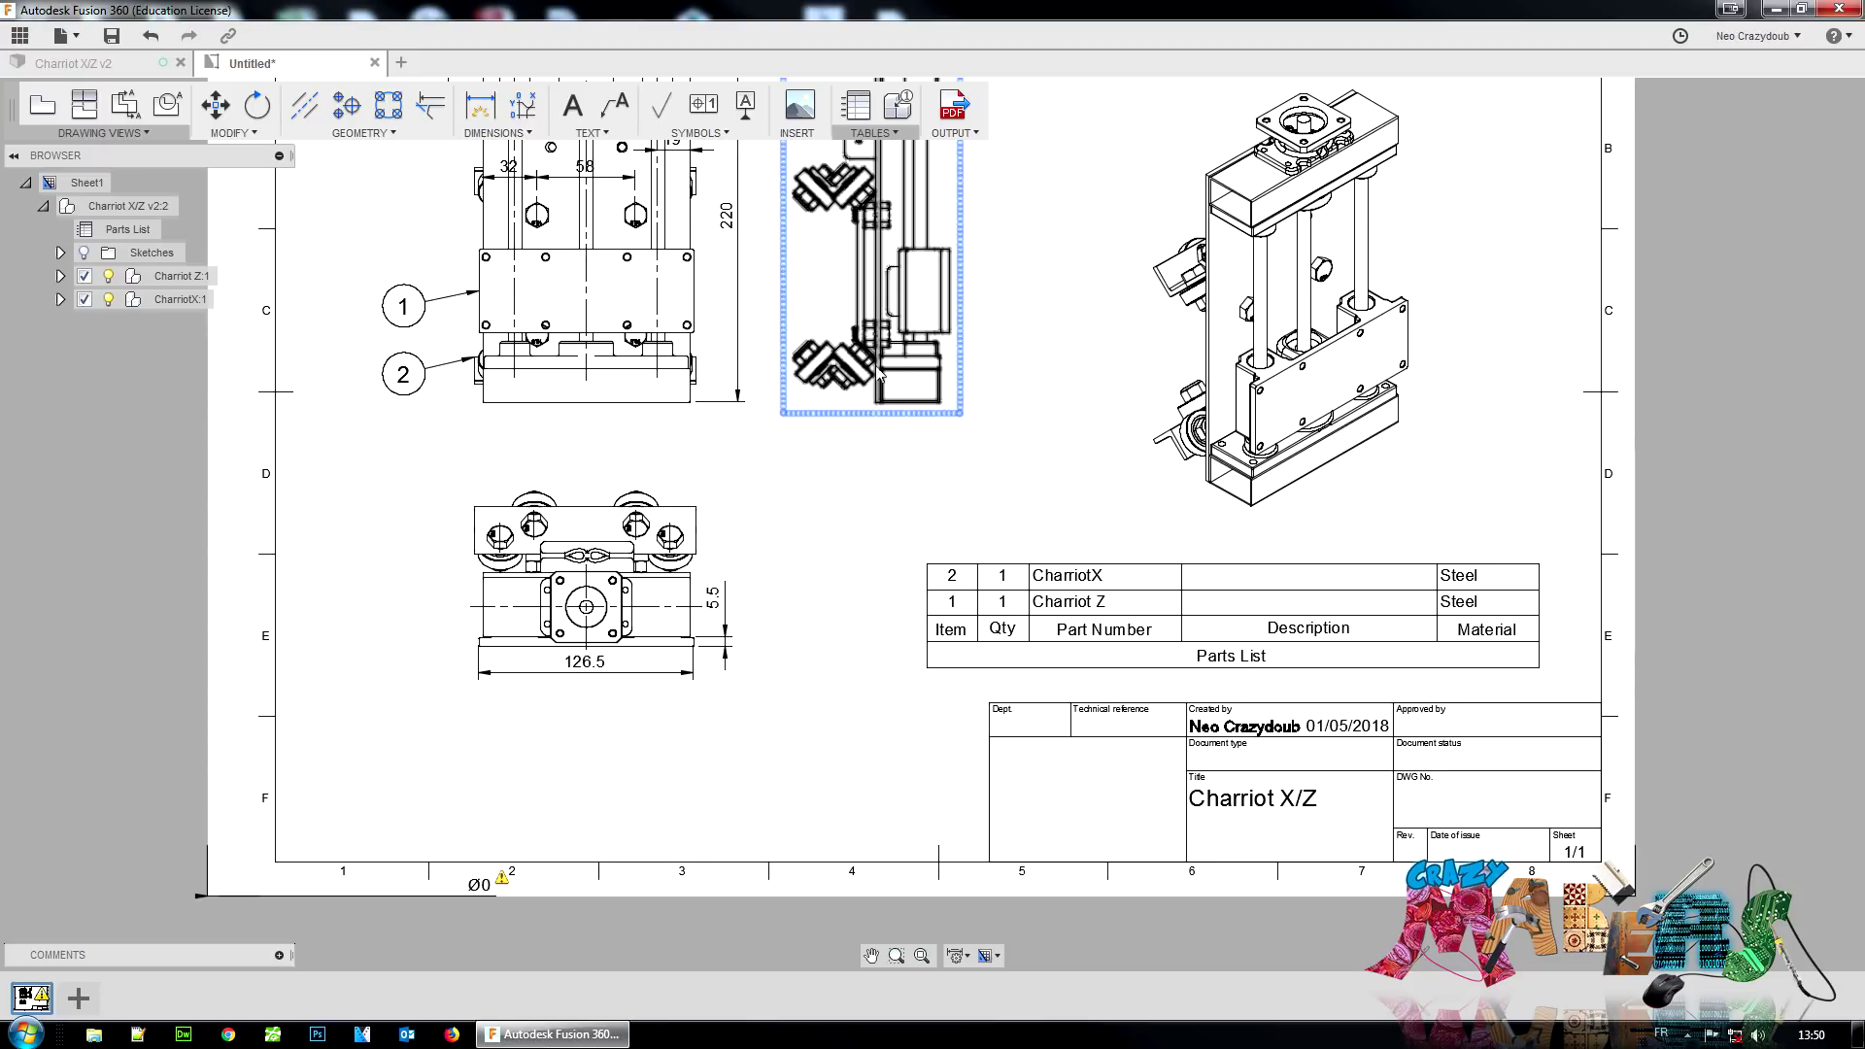
{"action": "left_click", "coordinate": [1046, 571]}
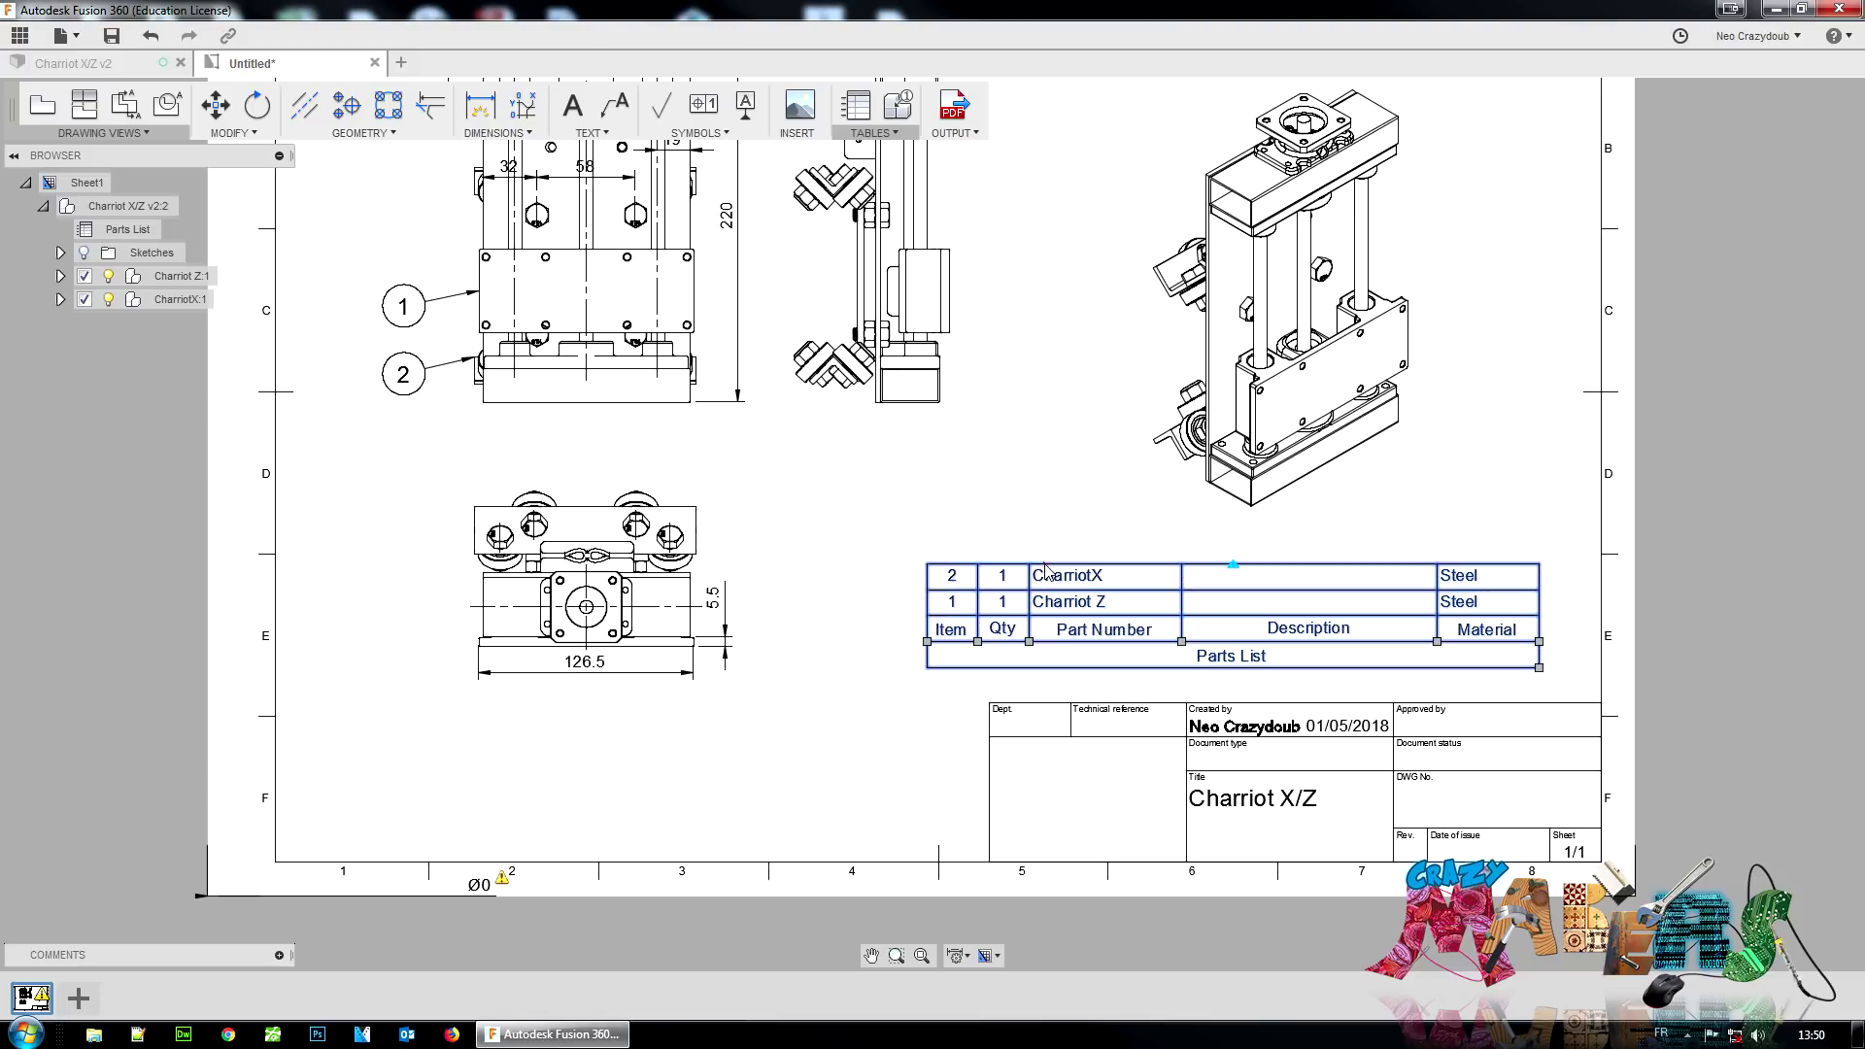
{"action": "right_click", "coordinate": [1045, 571]}
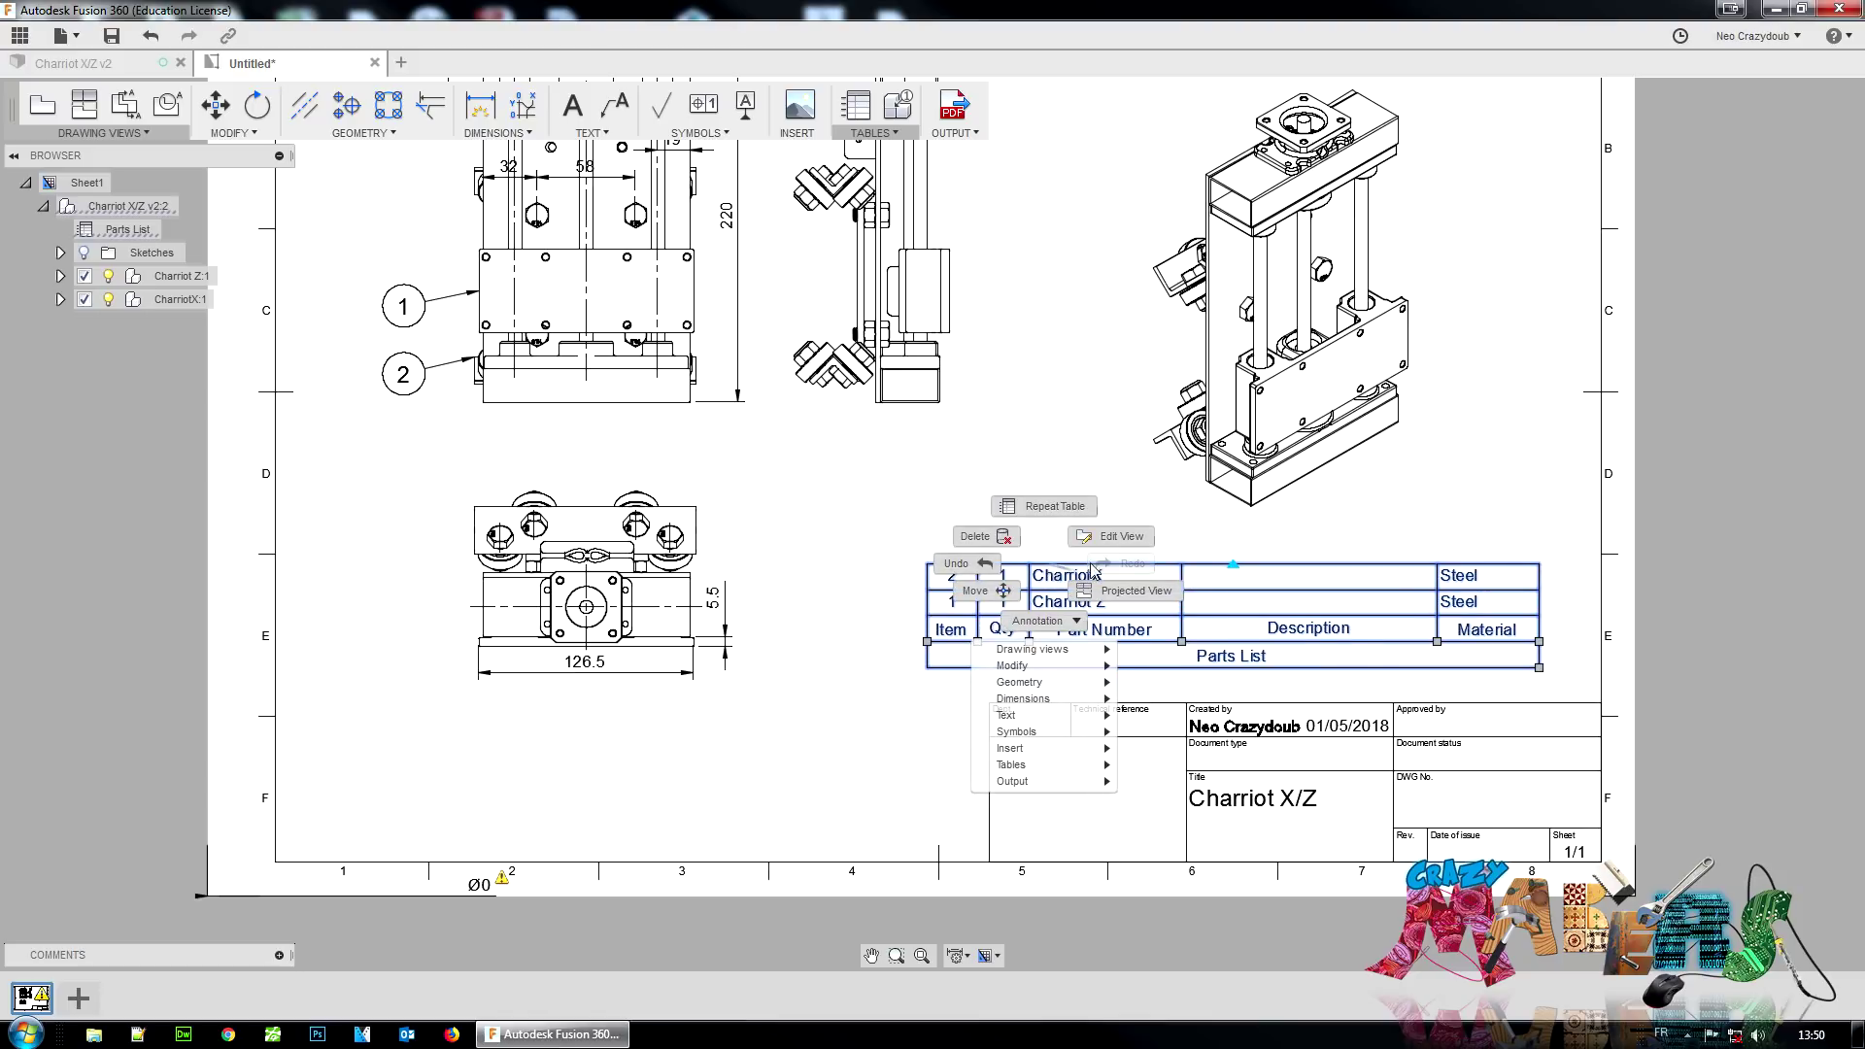
{"action": "left_click", "coordinate": [983, 530]}
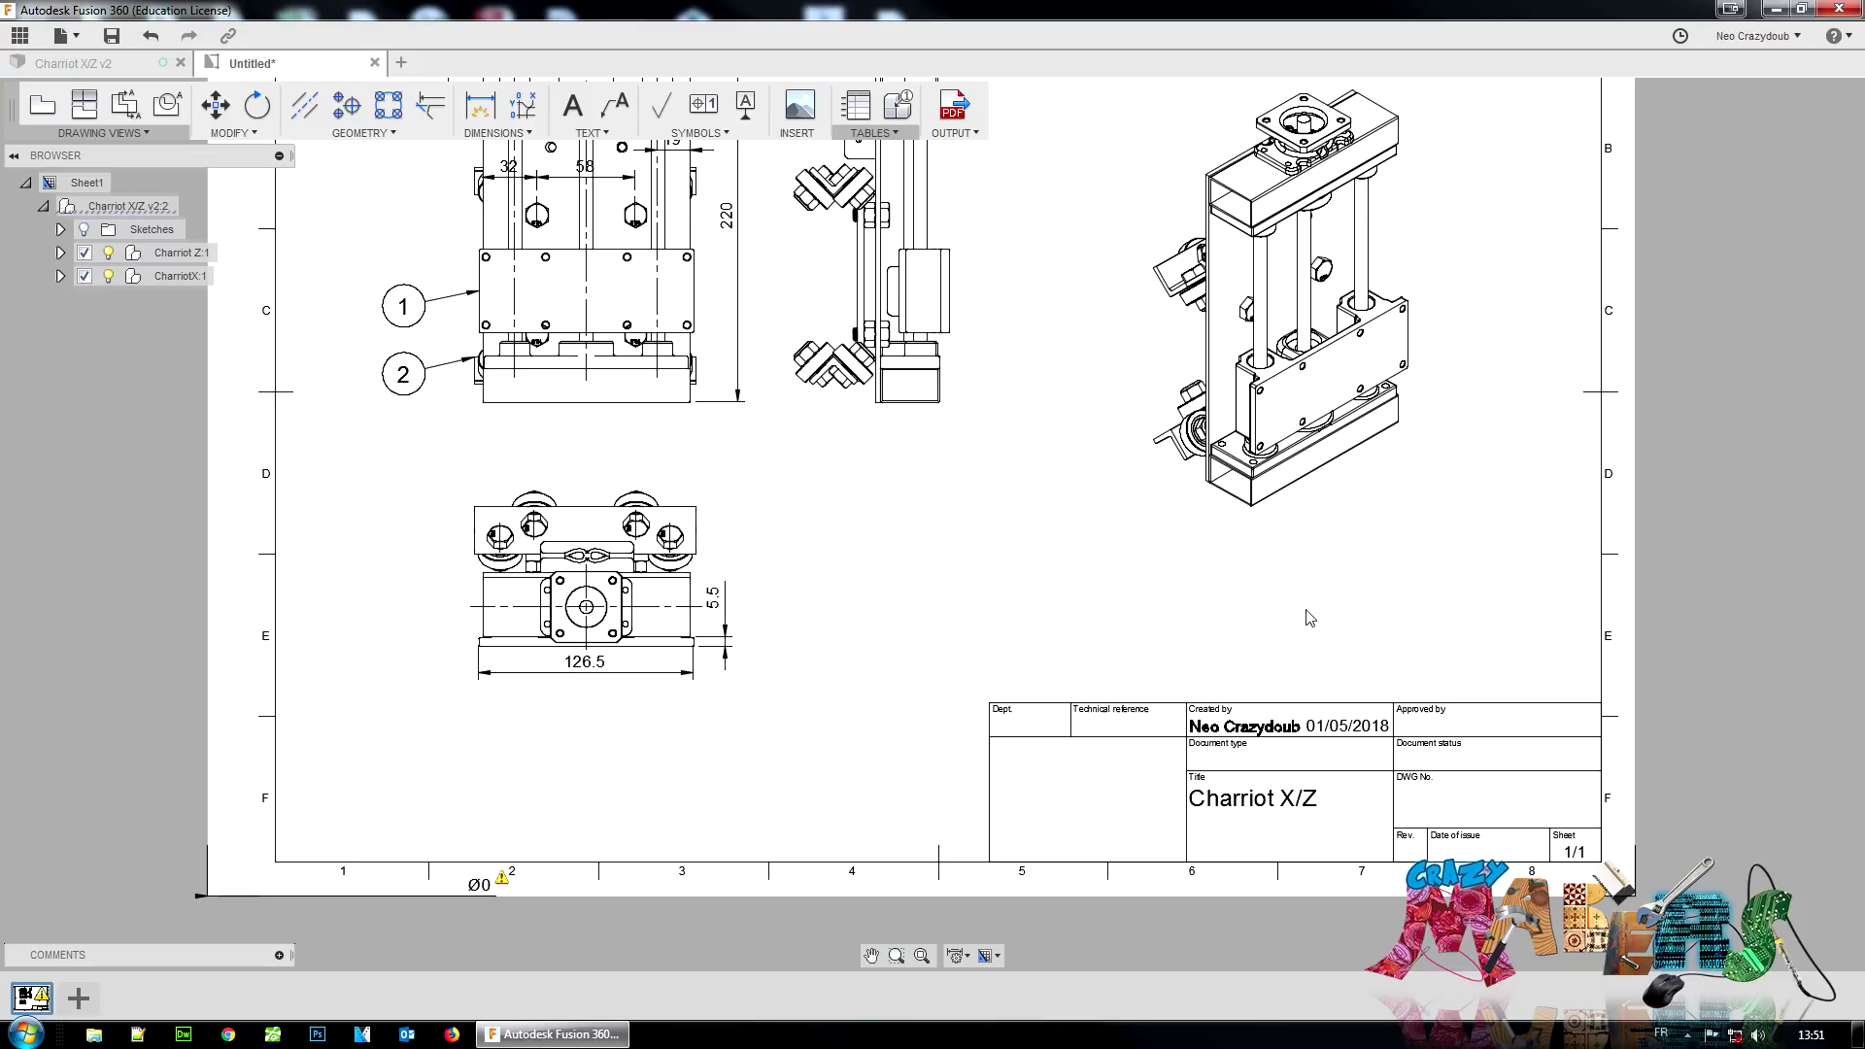
{"action": "left_click", "coordinate": [874, 291]}
{"action": "left_click", "coordinate": [874, 132]}
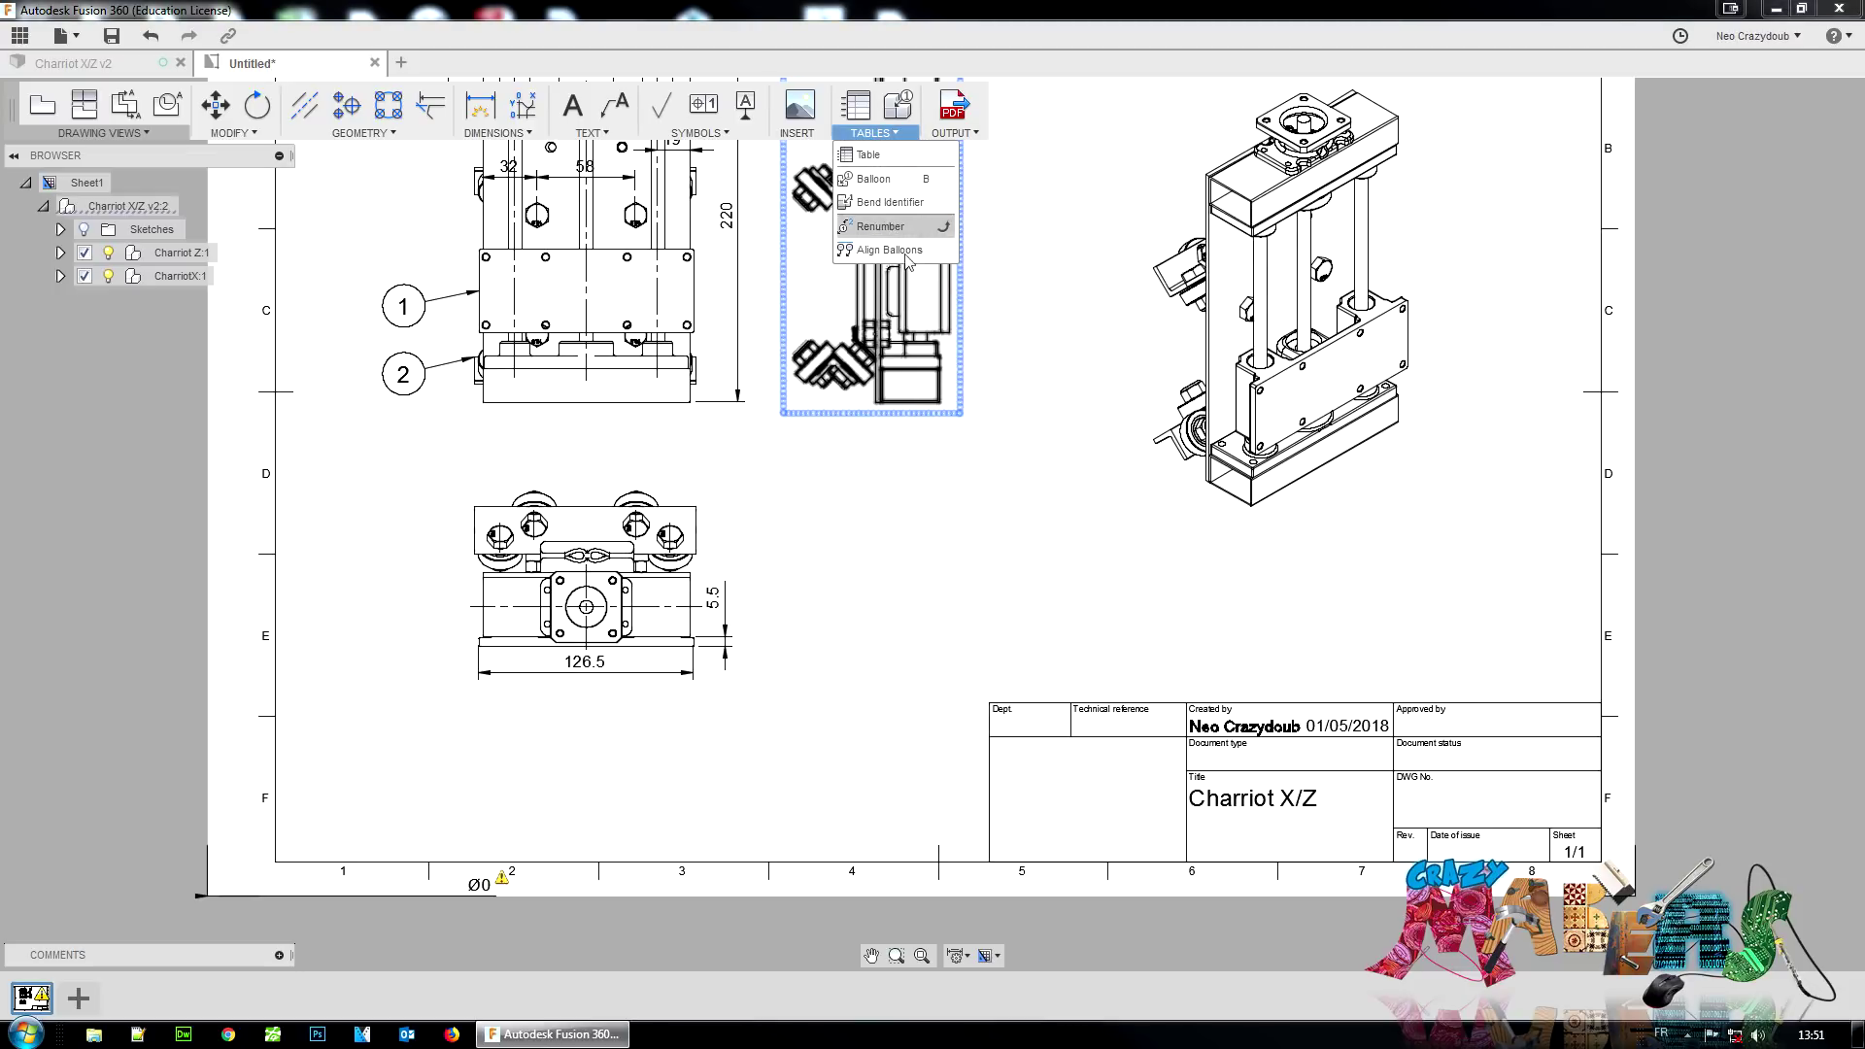
{"action": "left_click", "coordinate": [961, 133]}
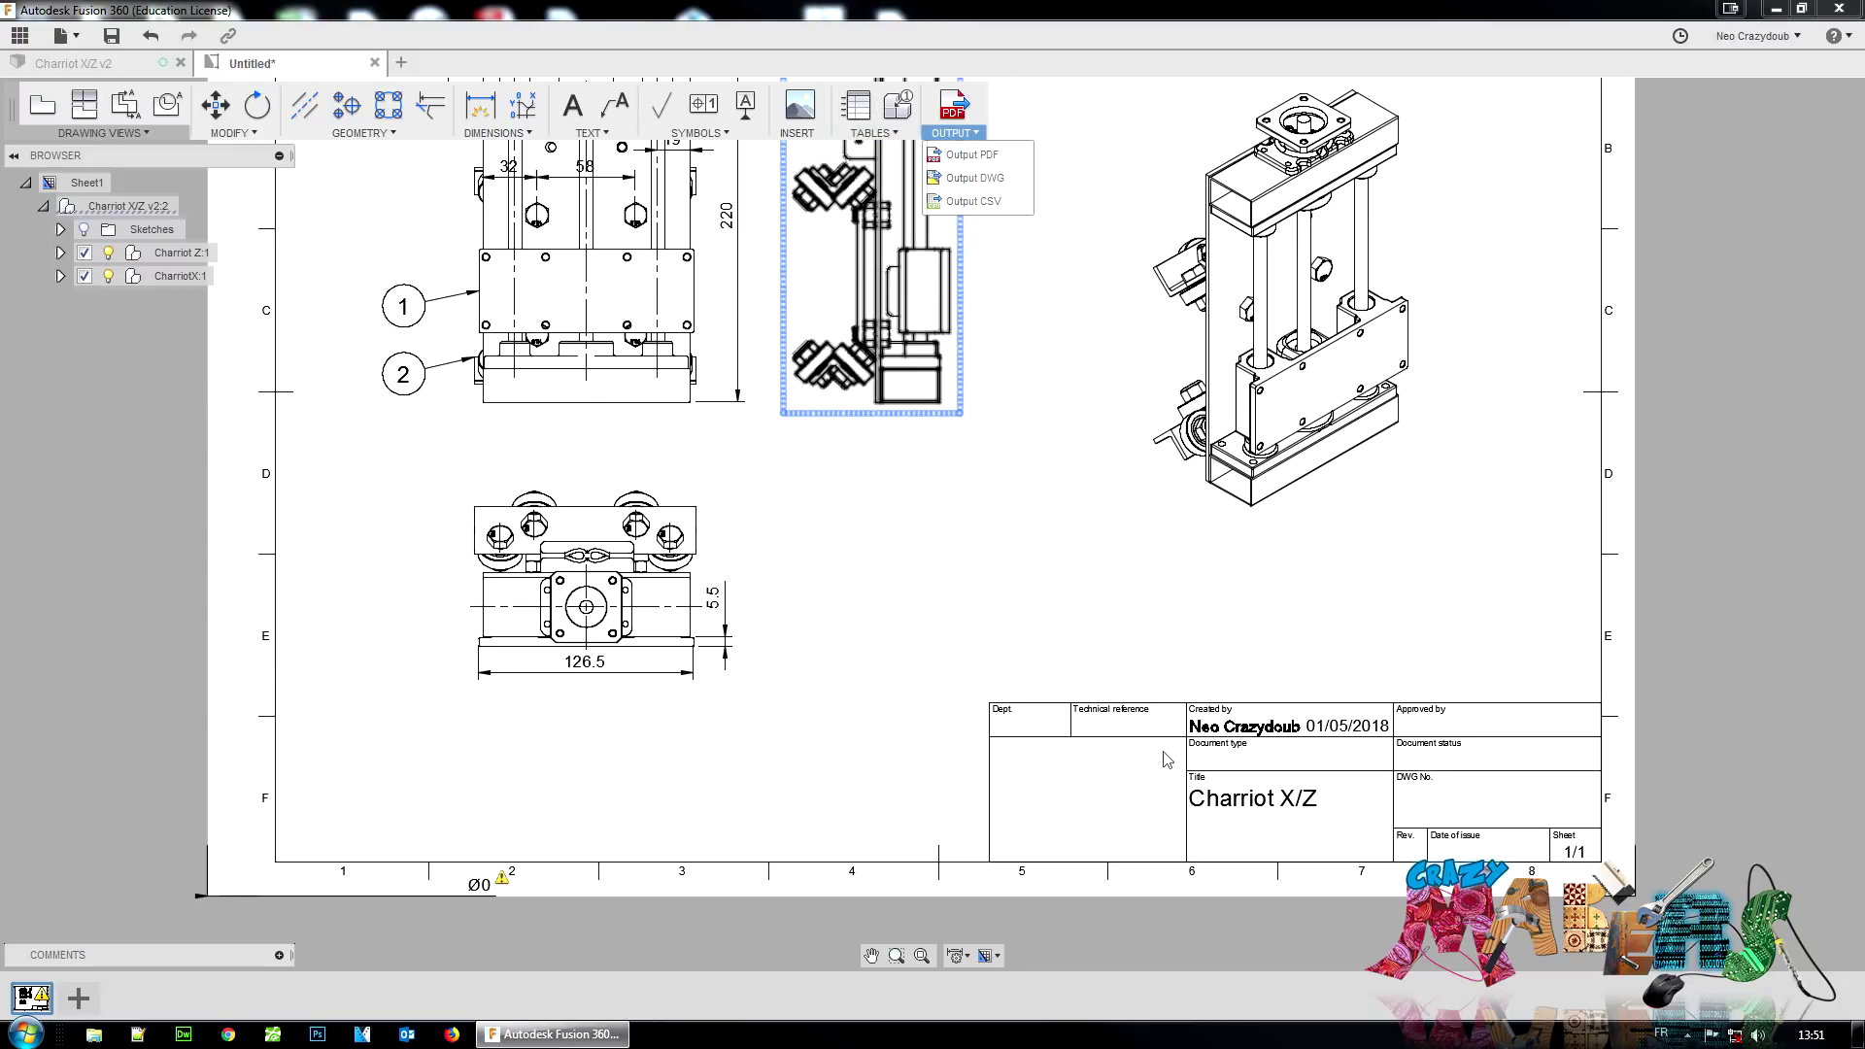
{"action": "left_click", "coordinate": [1093, 584]}
Step: Insert the image CNC8Crazy.png from the desktop as the logo in the drawing's title block
{"action": "scroll", "coordinate": [1089, 581], "scroll_direction": "down", "scroll_amount": 1}
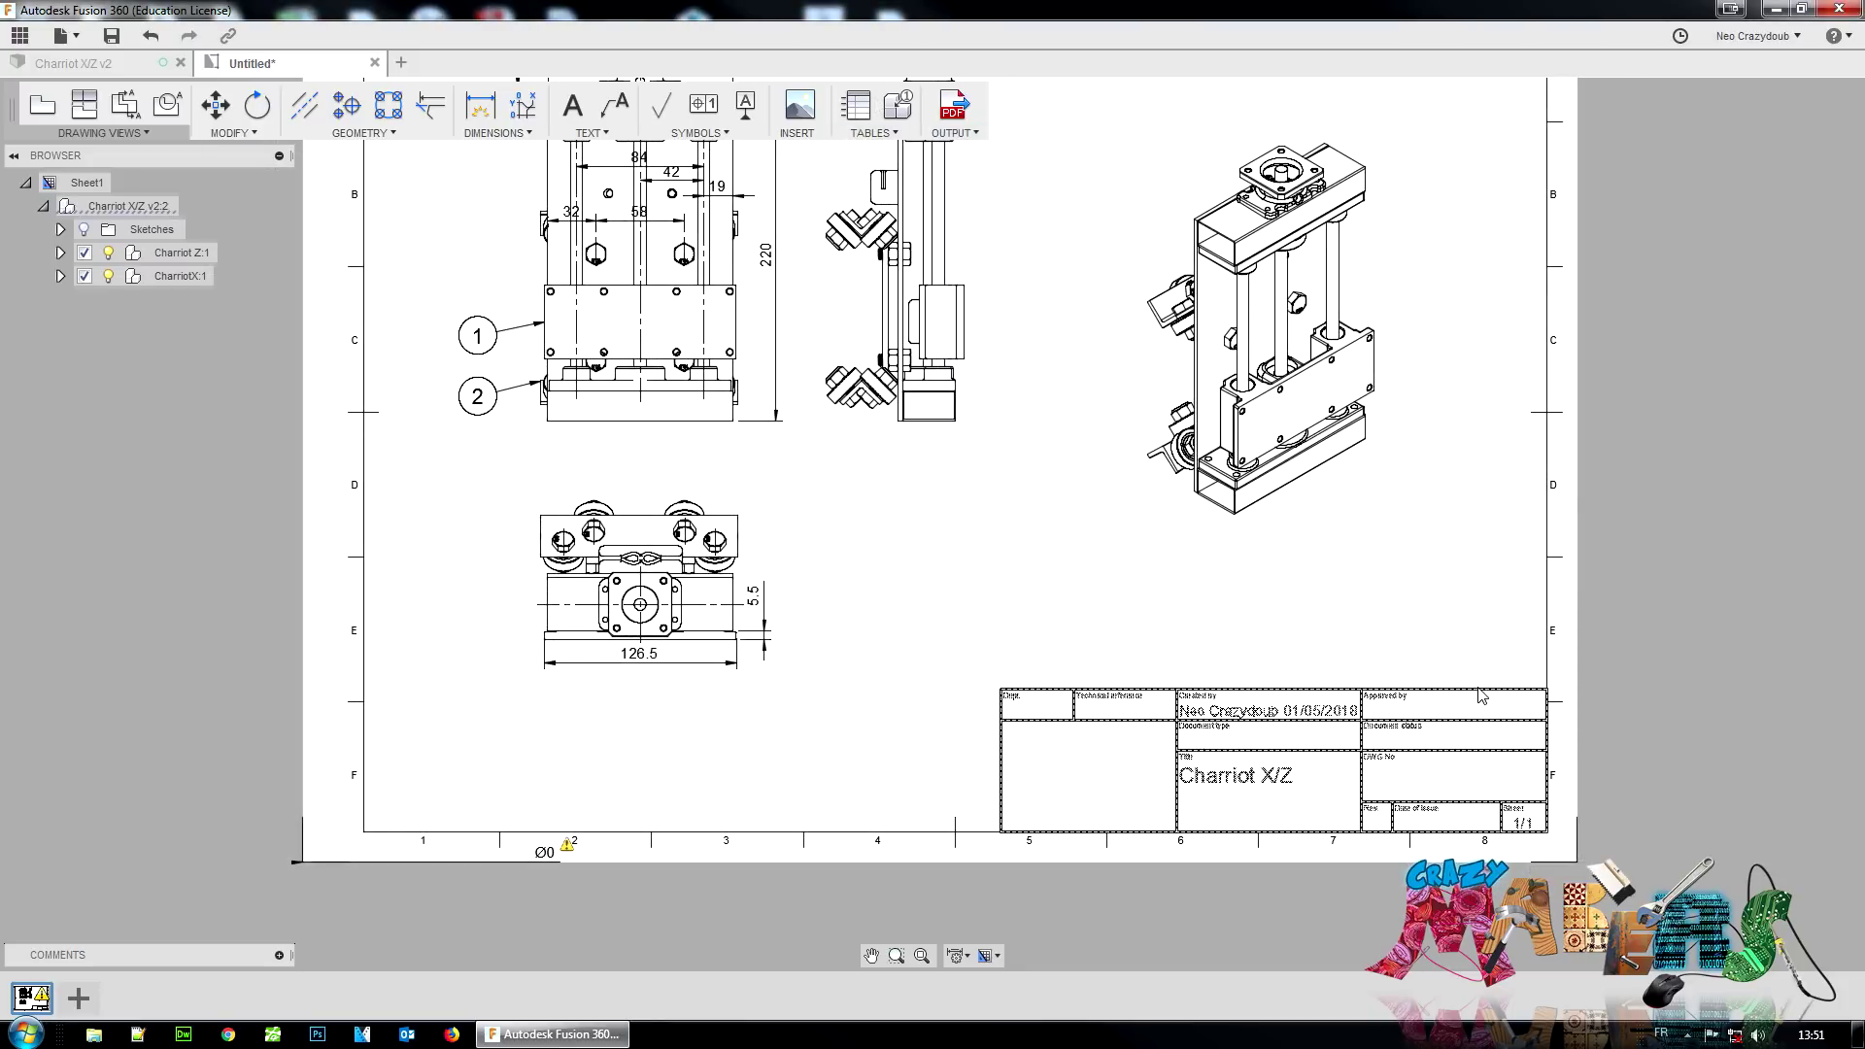
{"action": "double_click", "coordinate": [1477, 698]}
{"action": "left_click", "coordinate": [1812, 660]}
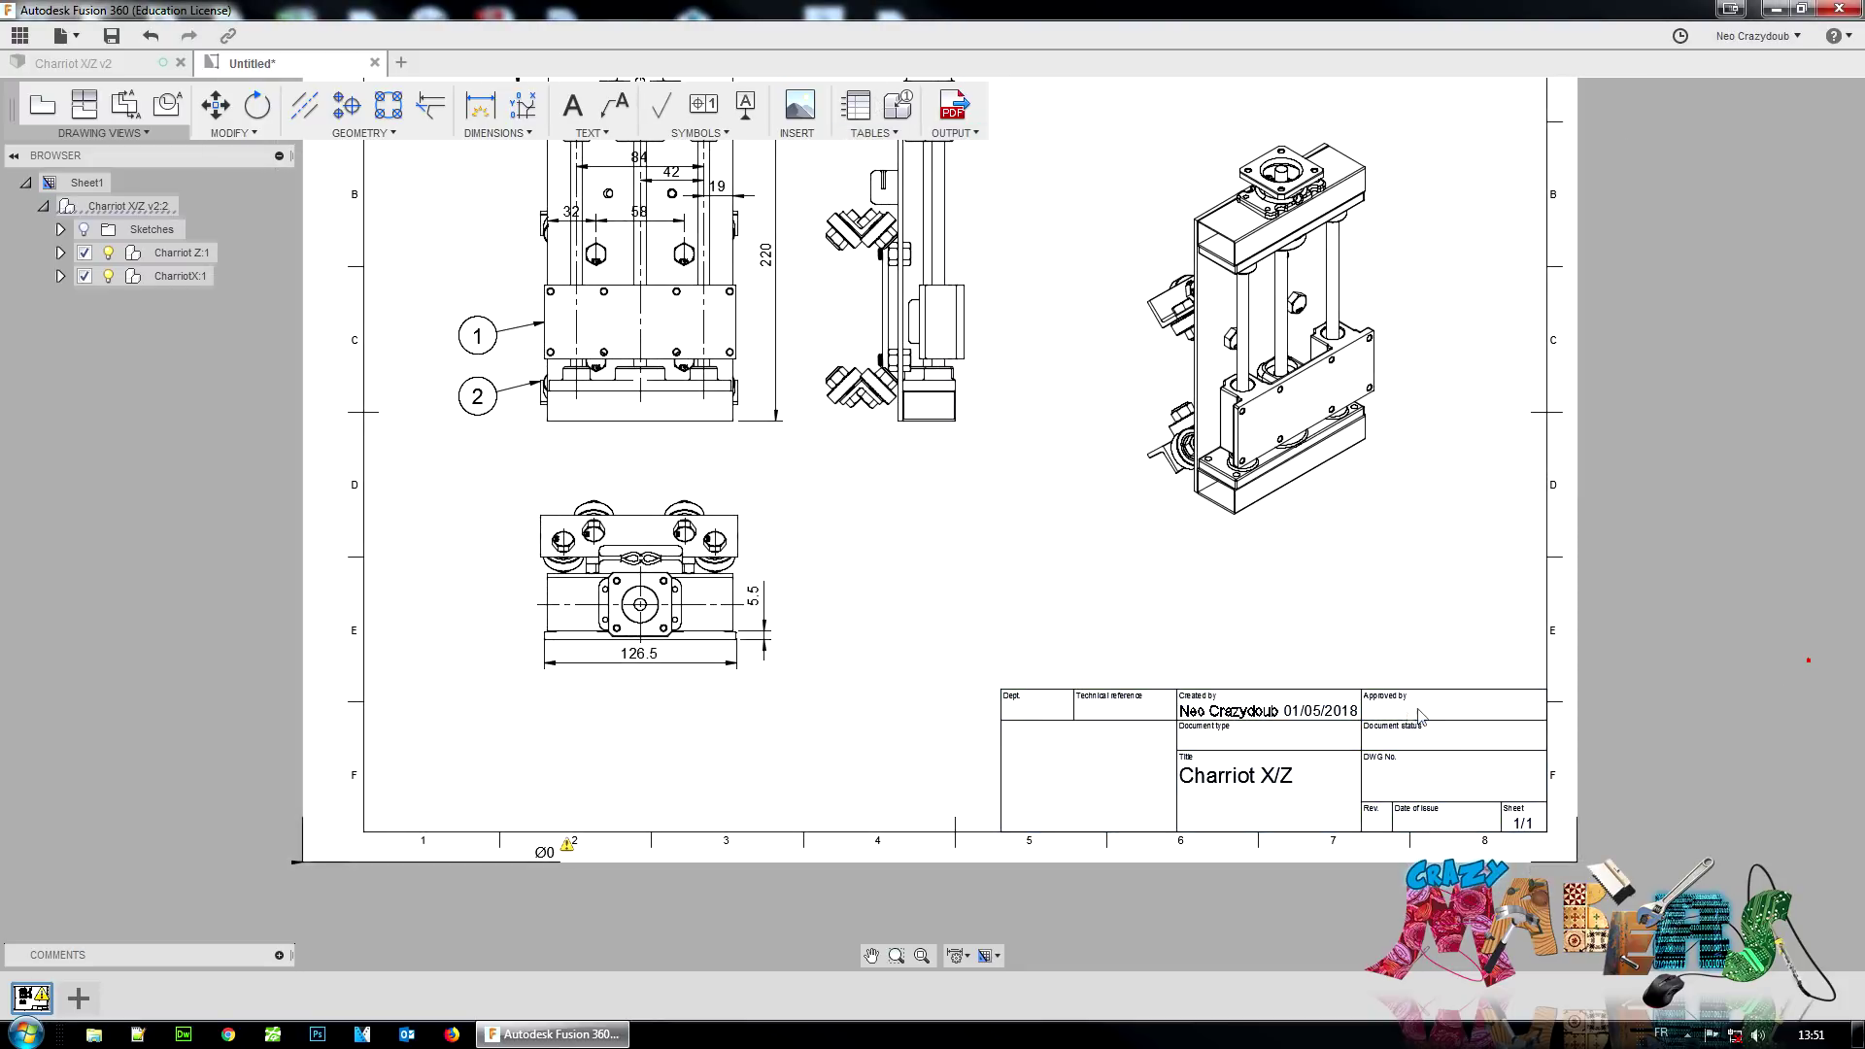
{"action": "double_click", "coordinate": [1434, 698]}
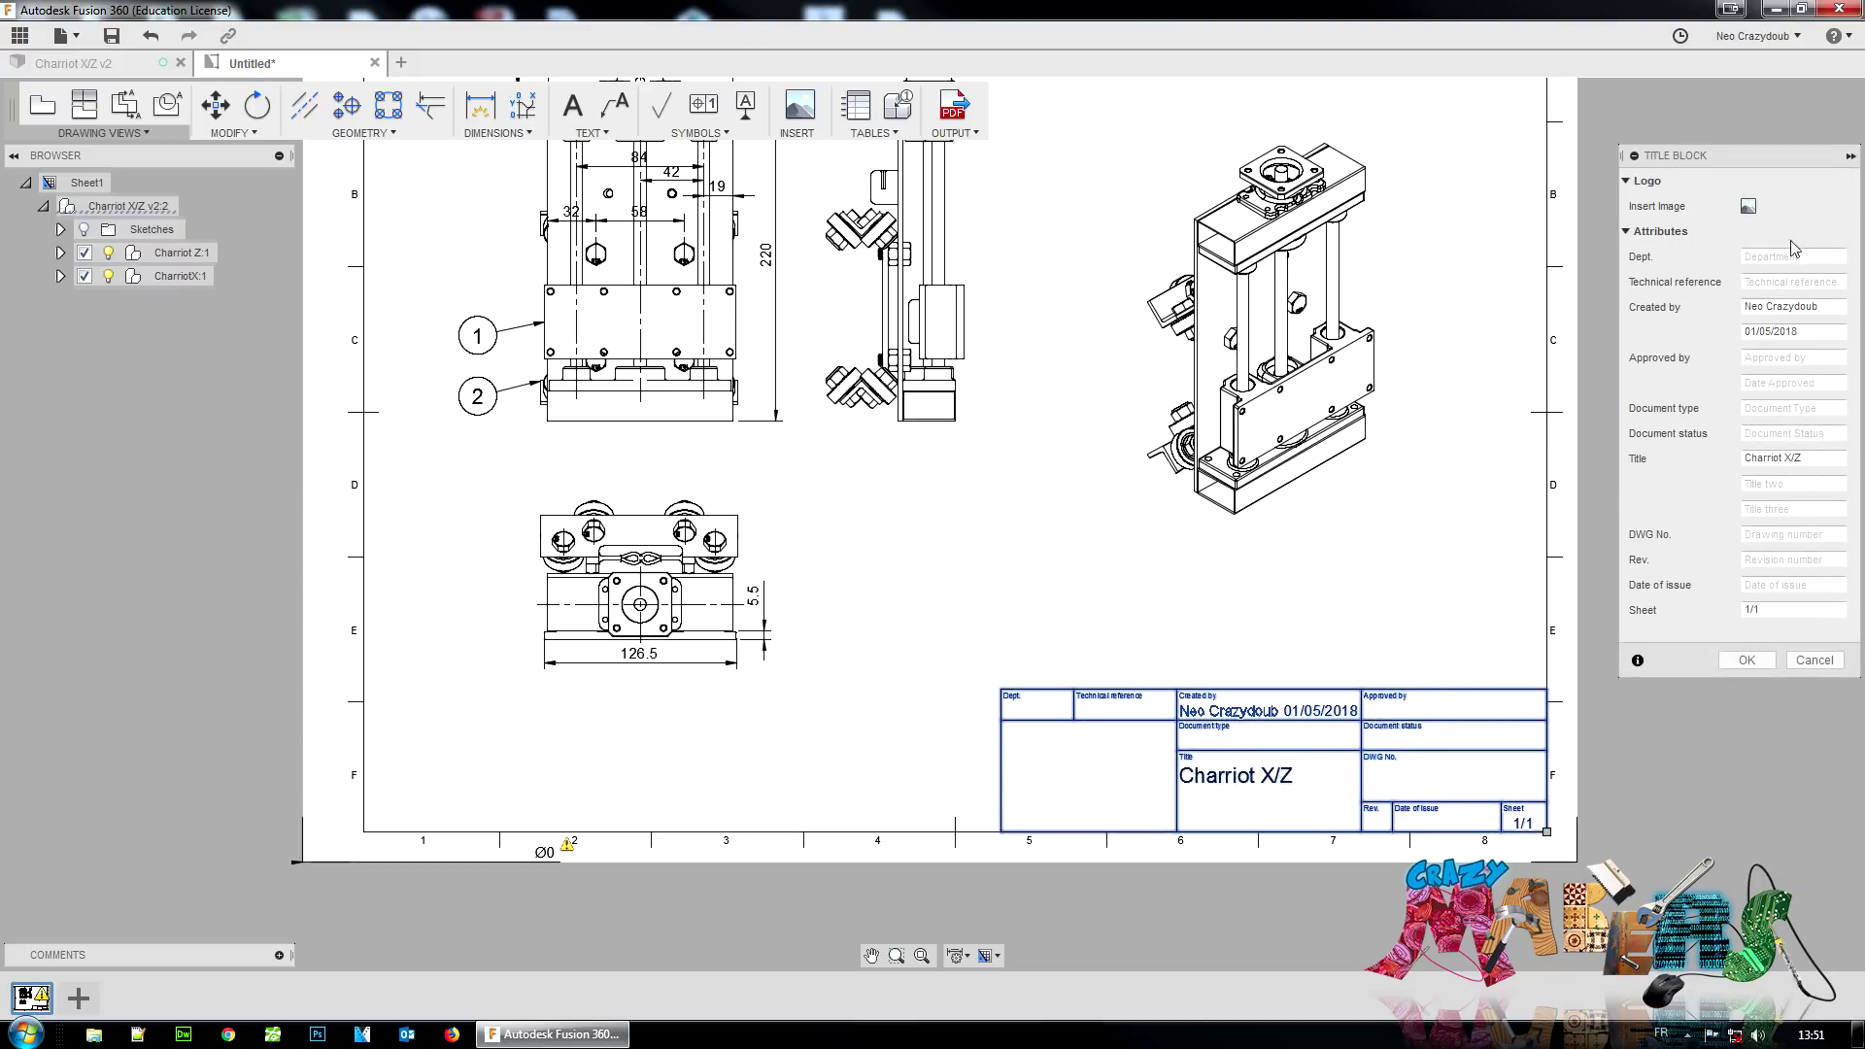
{"action": "left_click", "coordinate": [1748, 205]}
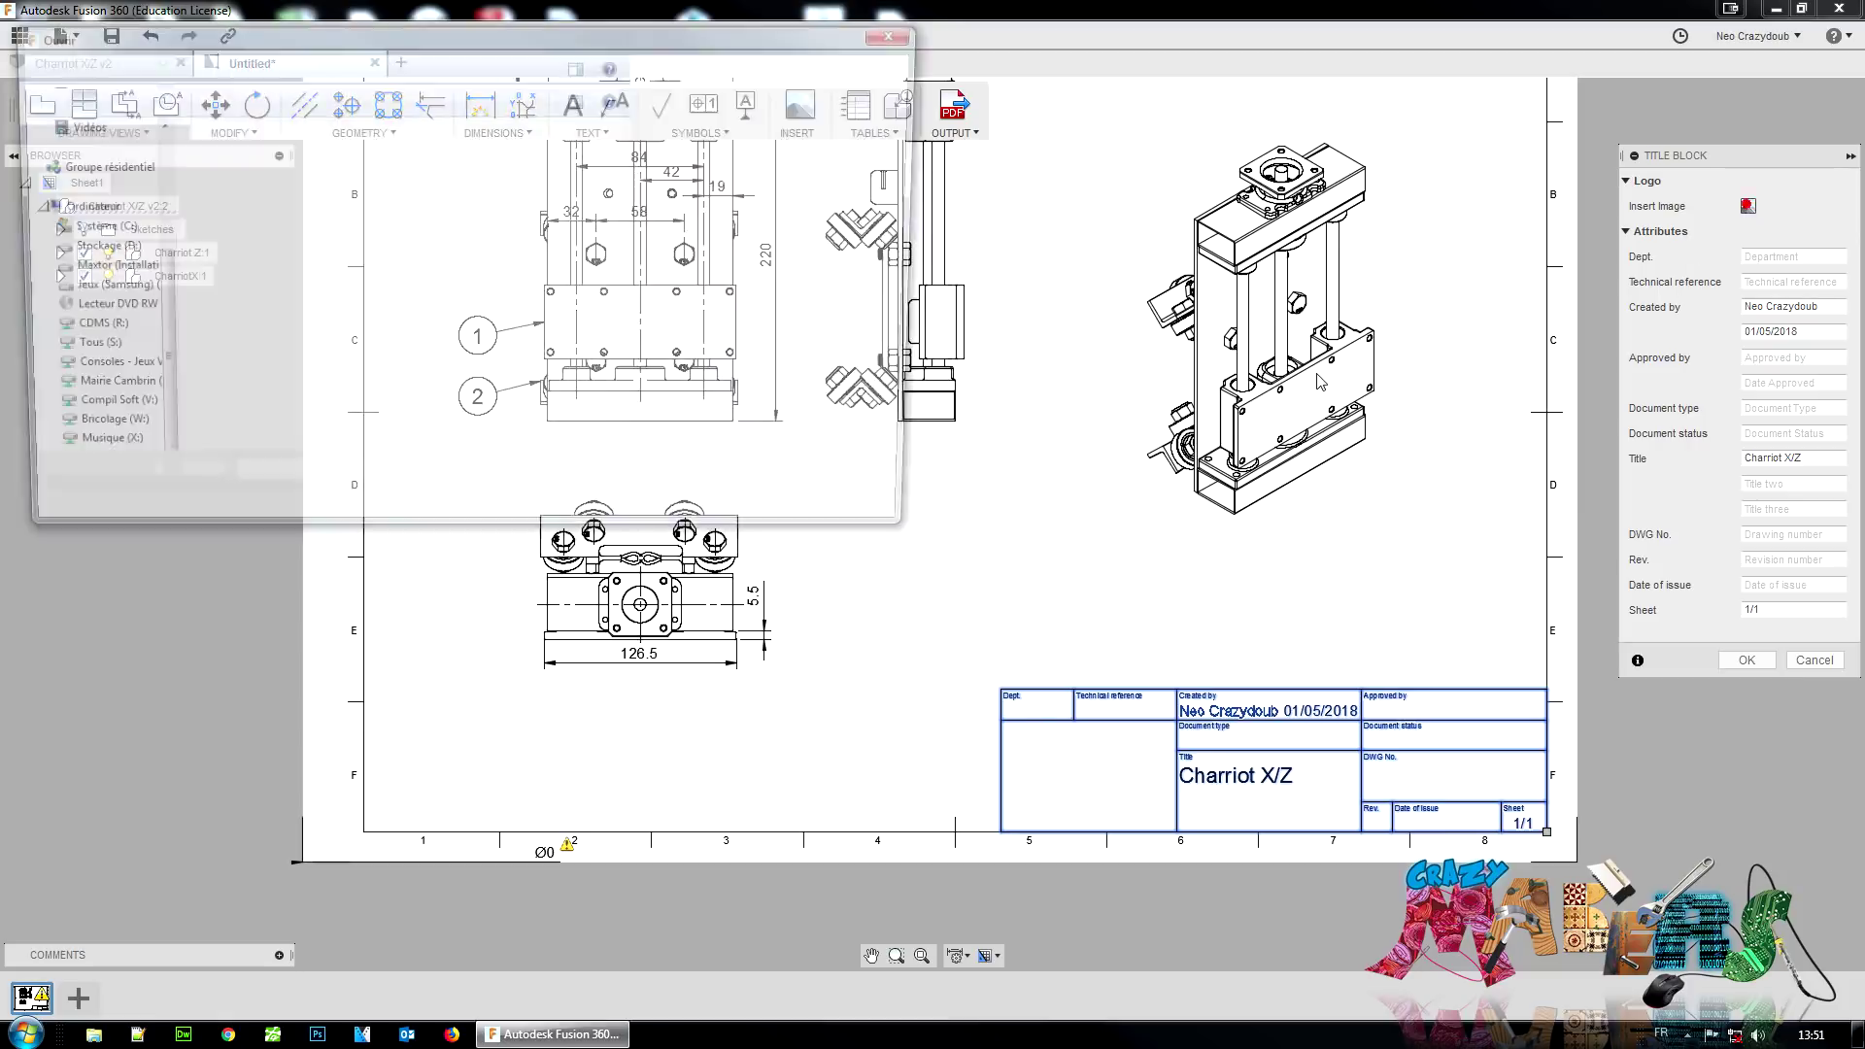
{"action": "left_click_drag", "start_coordinate": [916, 141], "coordinate": [916, 396]}
{"action": "left_click", "coordinate": [512, 372]}
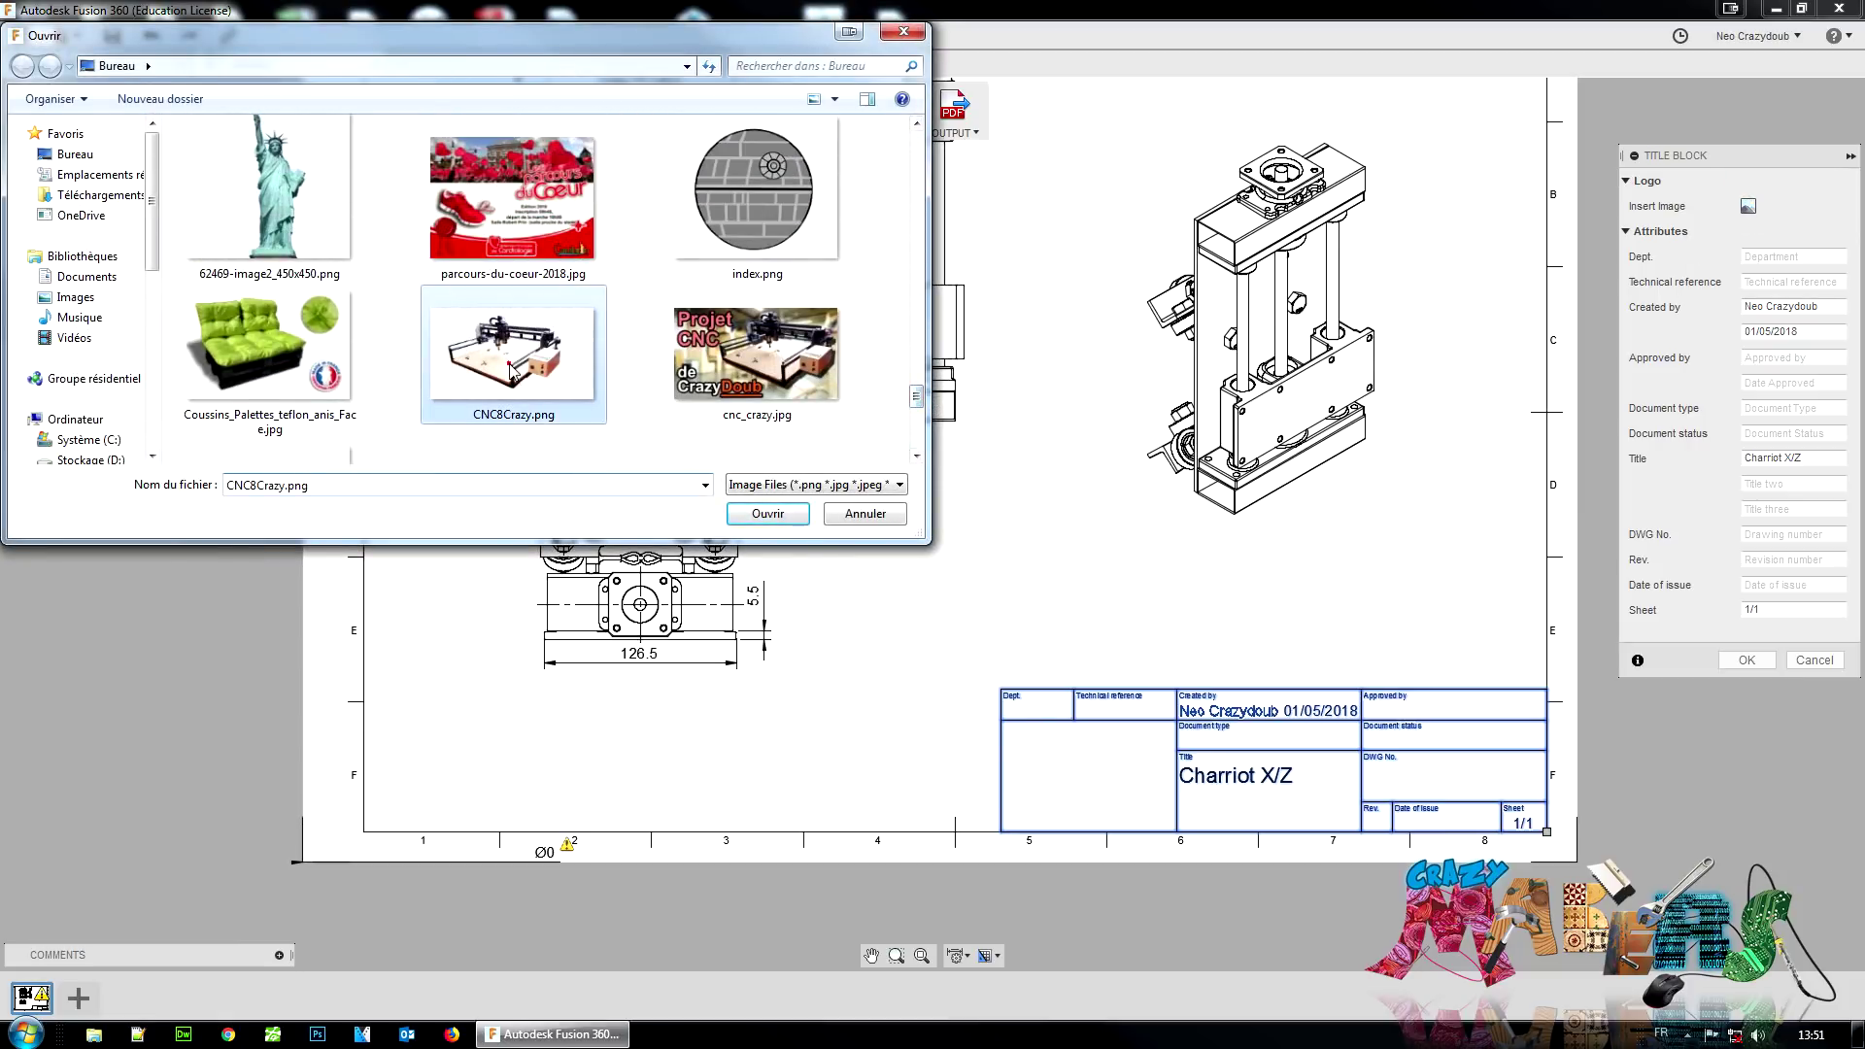
{"action": "double_click", "coordinate": [511, 372]}
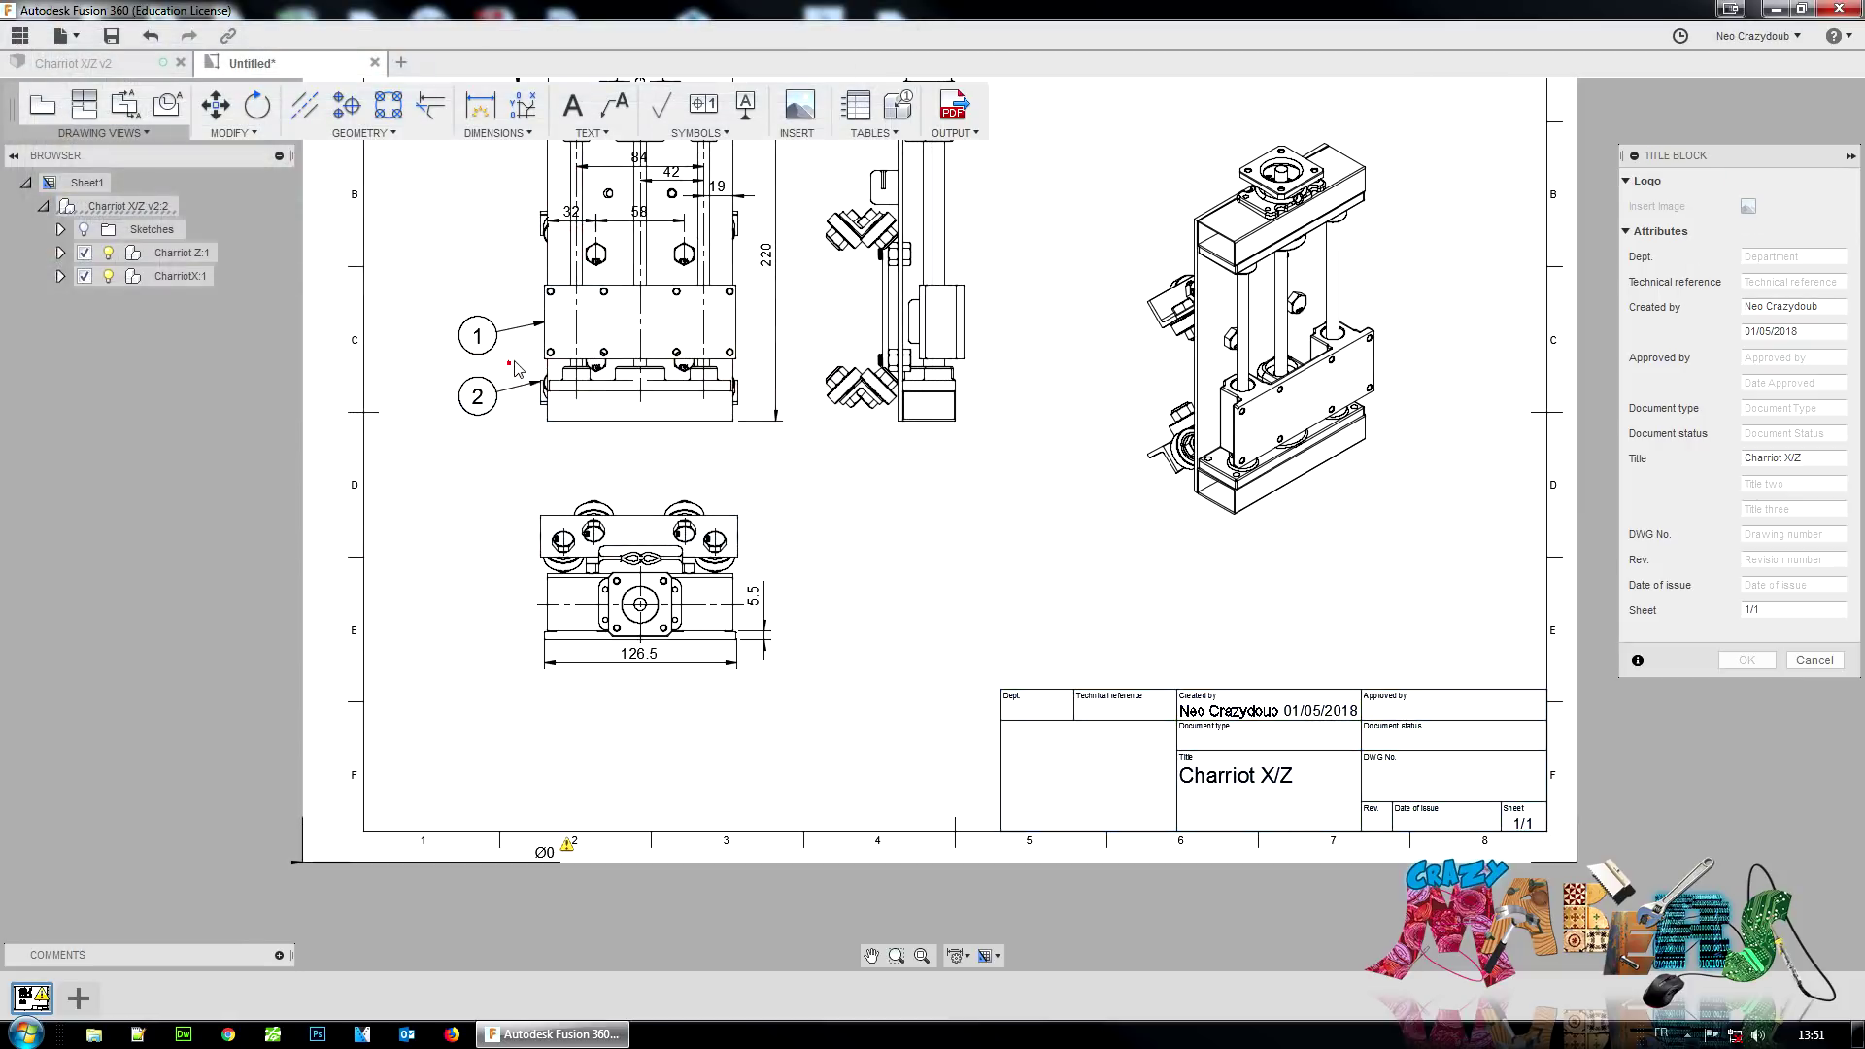
{"action": "left_click", "coordinate": [1002, 831]}
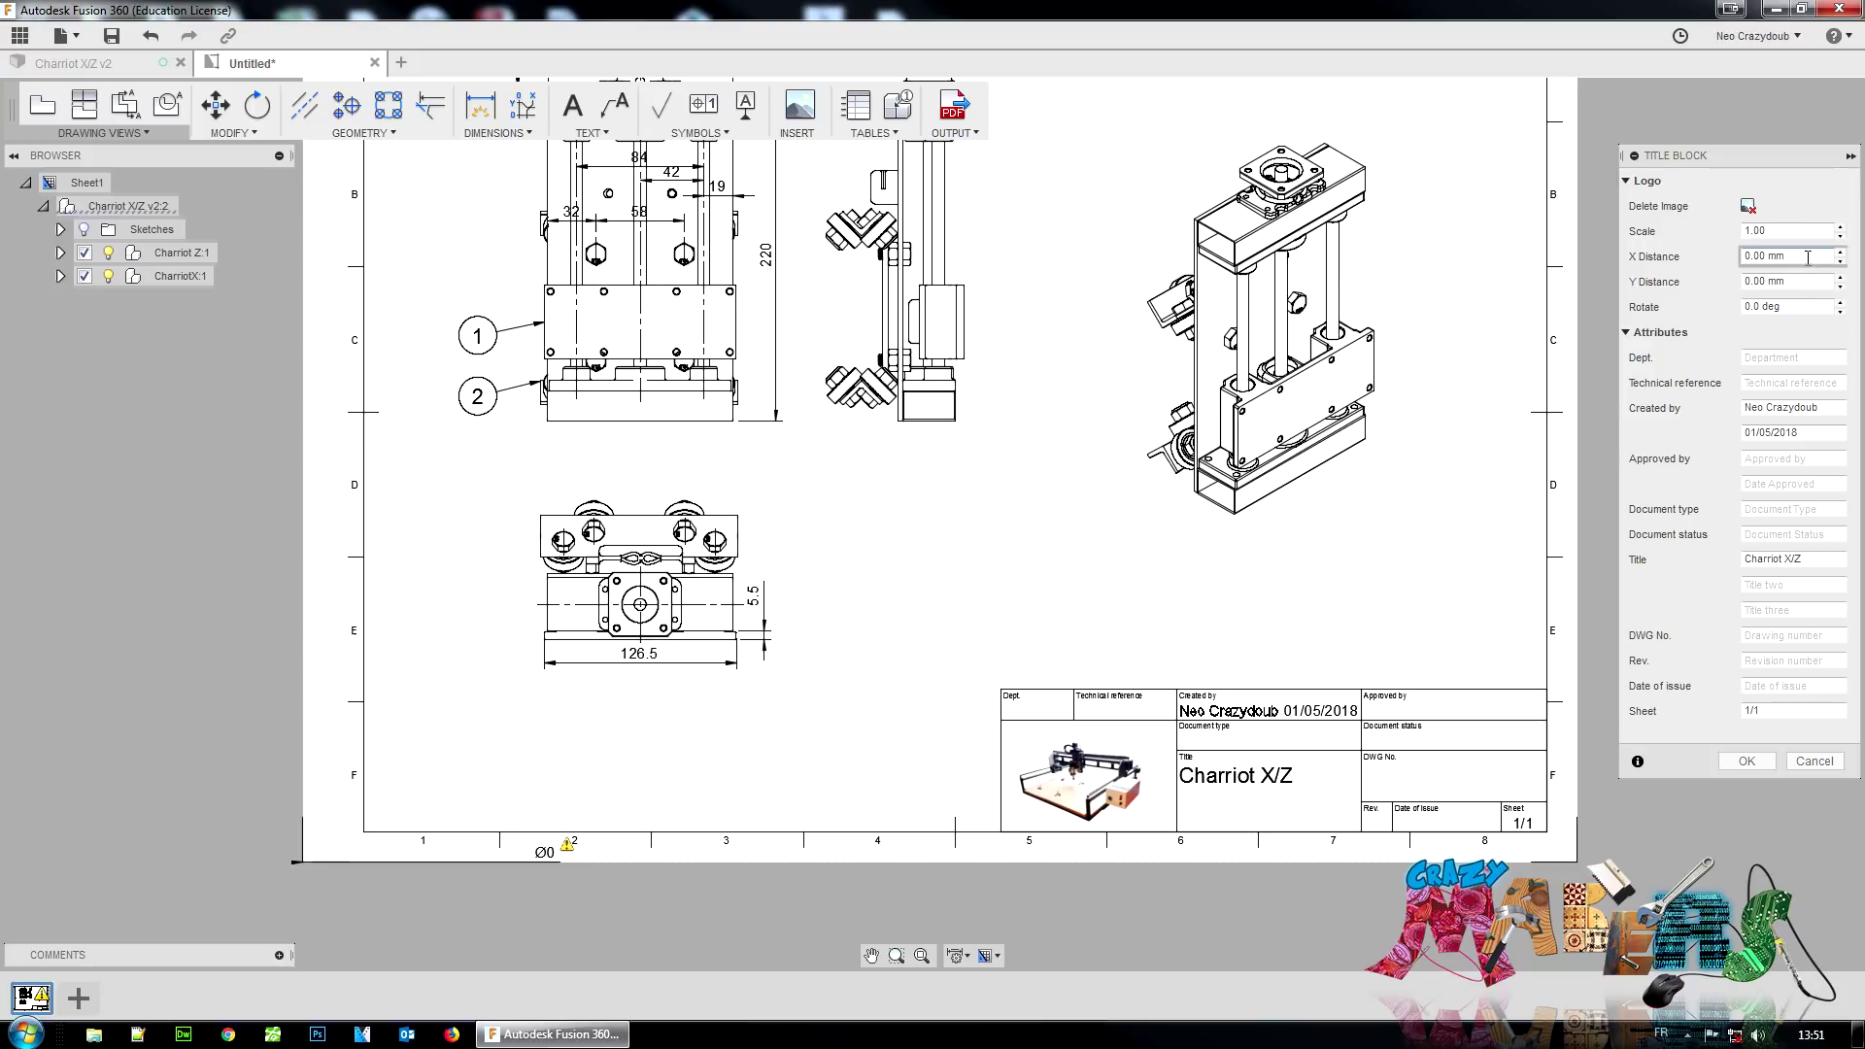
Step: Fill in the title block's department as Crazymakers, the approver's name, and the document type as Assemblage
{"action": "left_click", "coordinate": [1811, 362]}
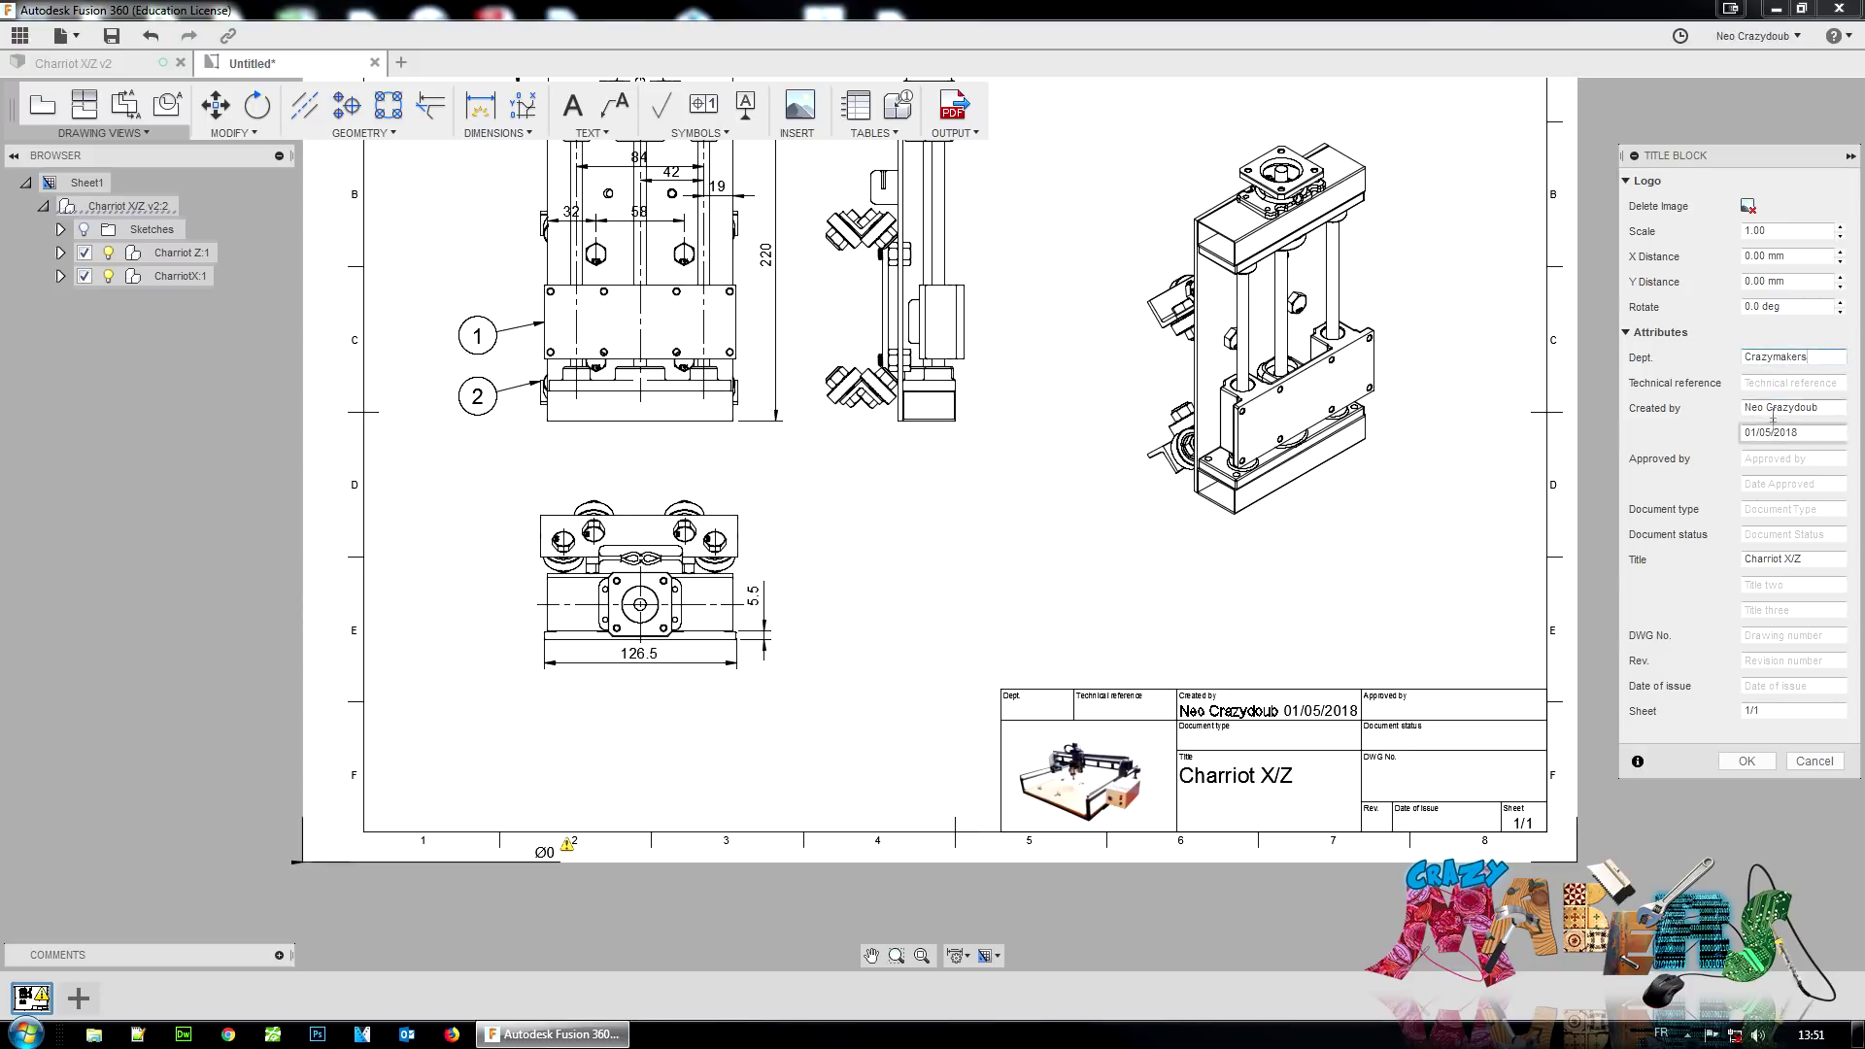
{"action": "left_click", "coordinate": [1765, 382]}
{"action": "left_click", "coordinate": [1754, 457]}
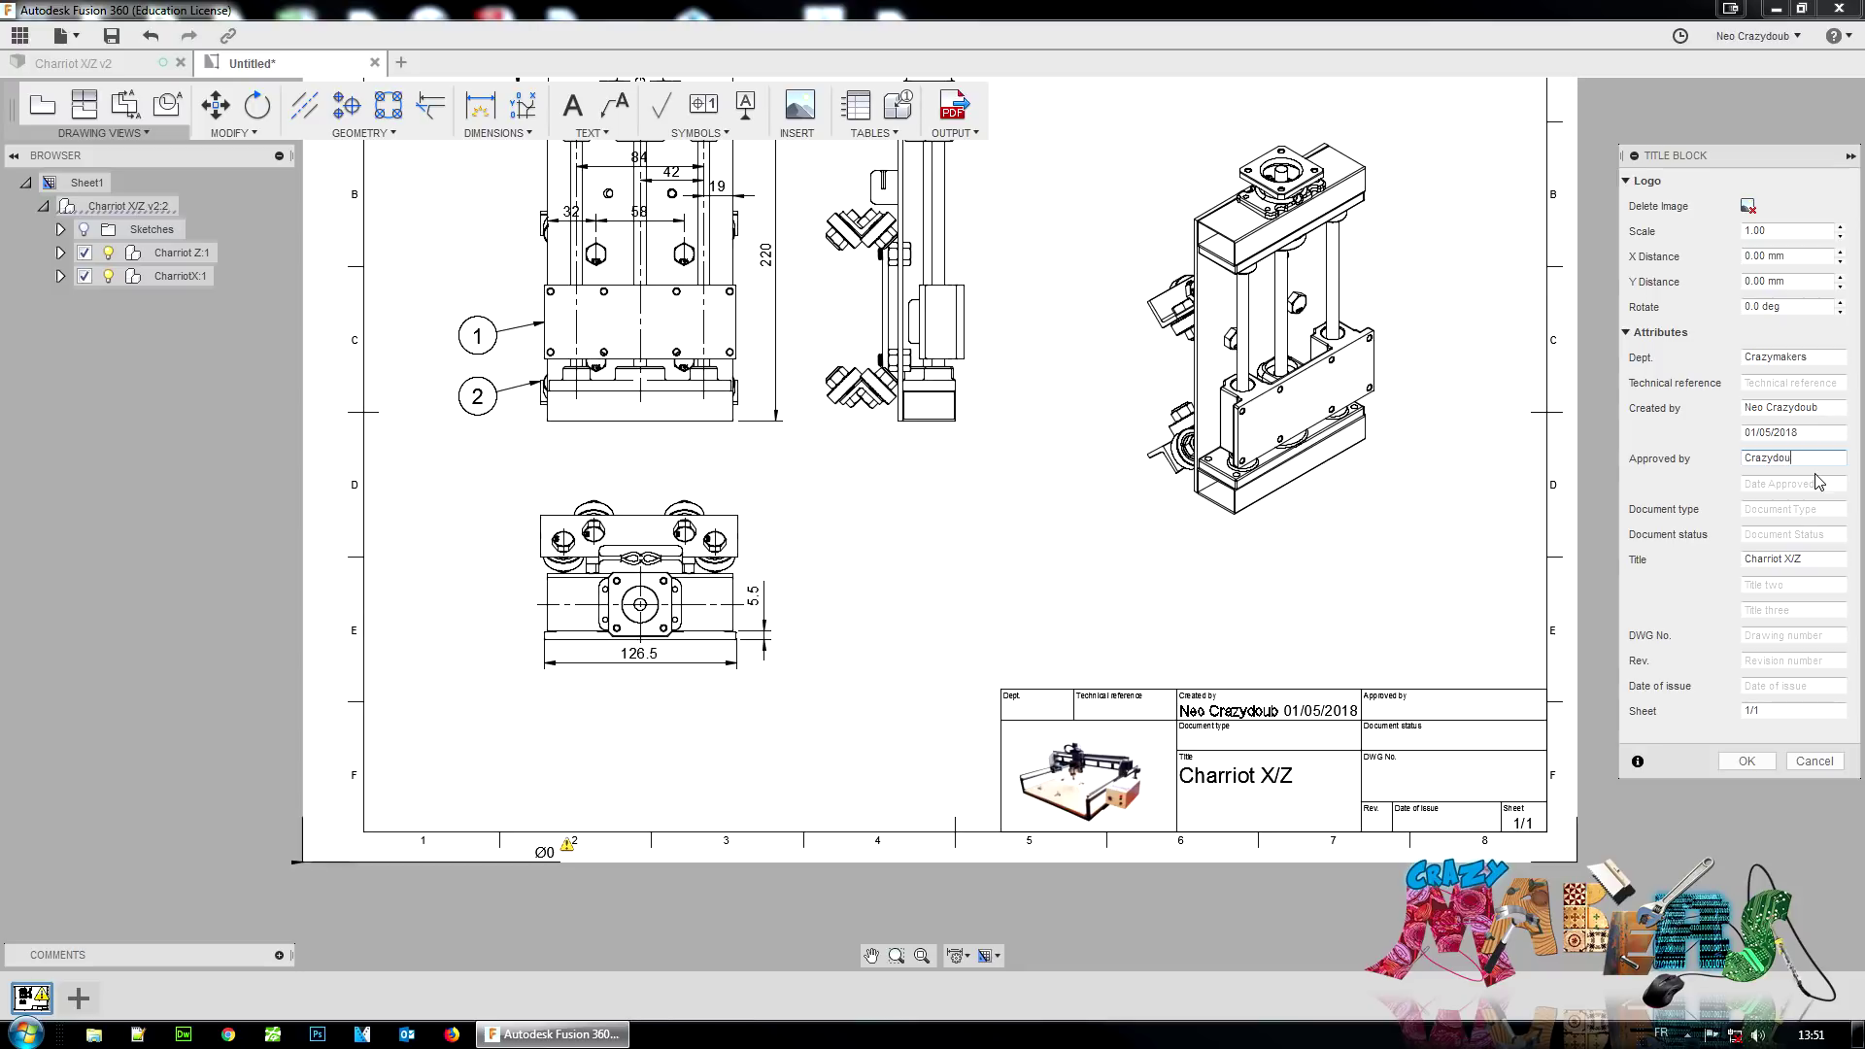
{"action": "left_click", "coordinate": [1812, 509]}
Step: Set the title block's first title line to CNC XL 800x800 and the second to Charriot X/Z, and apply the changes
{"action": "left_click", "coordinate": [1795, 566]}
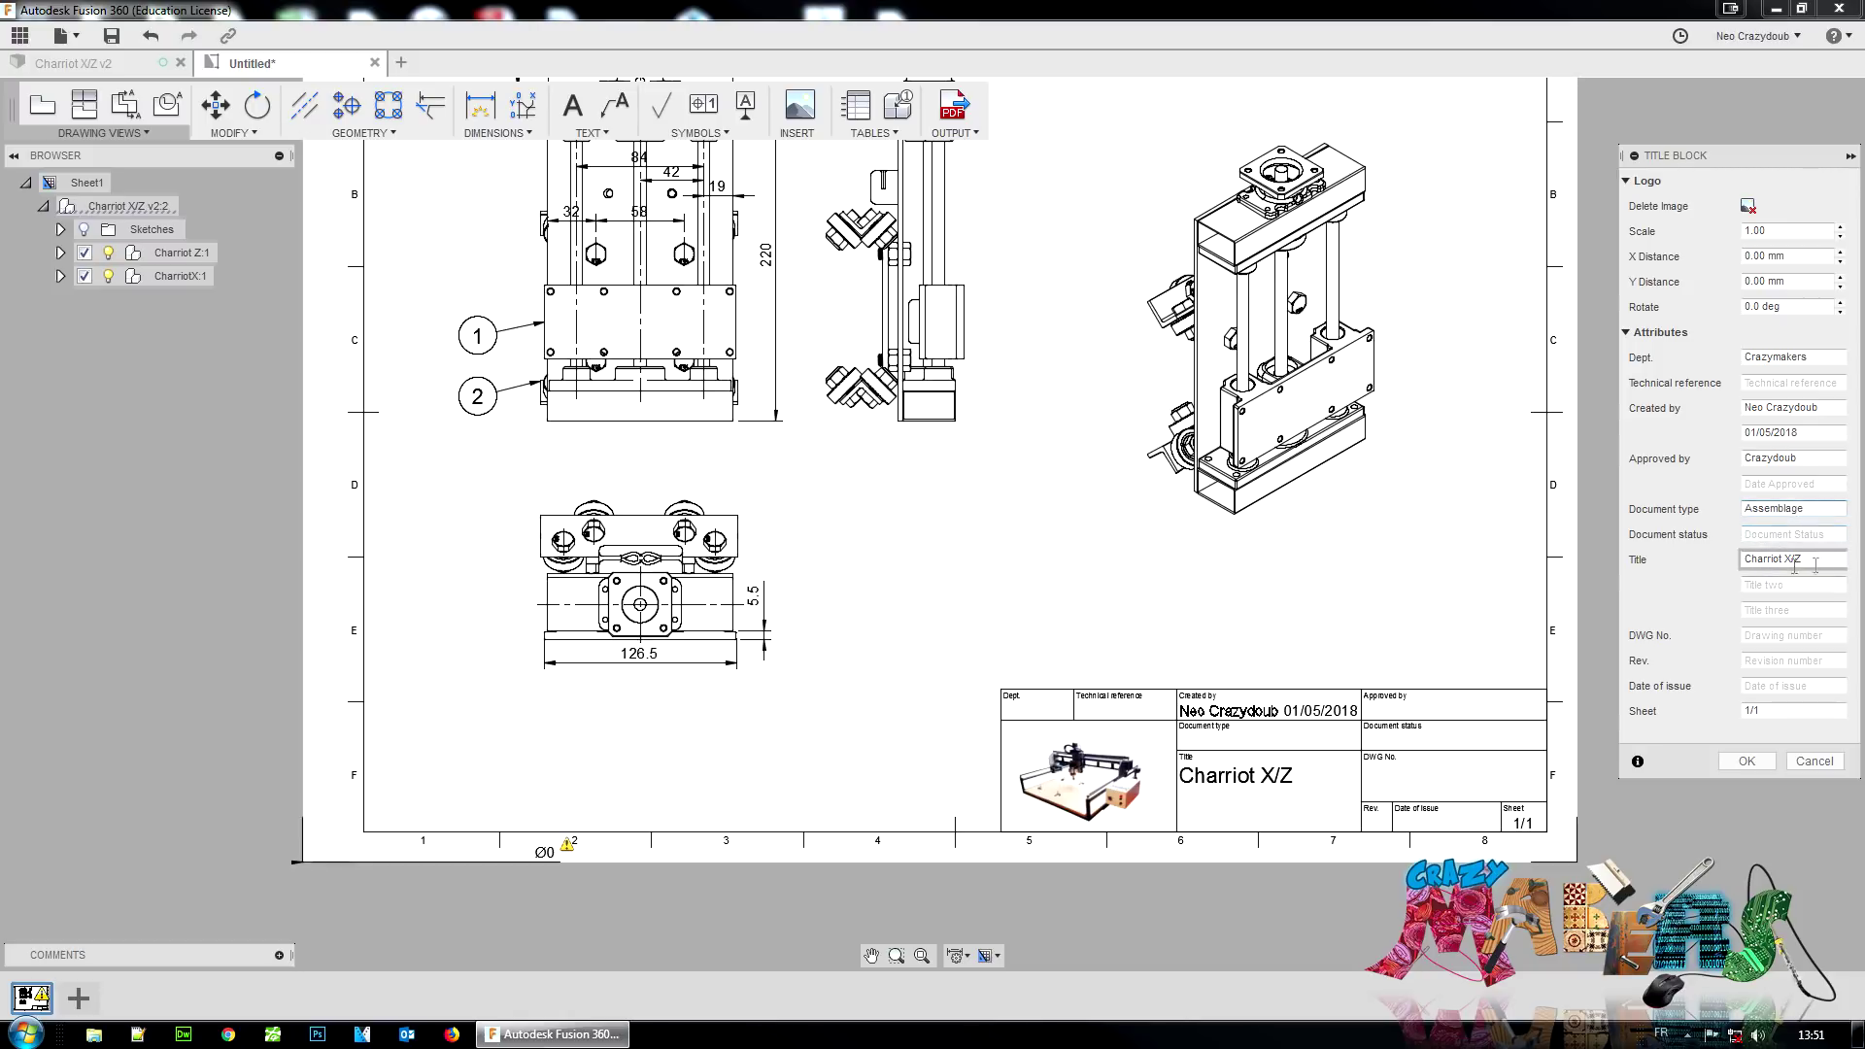
{"action": "triple_click", "coordinate": [1817, 563]}
{"action": "type", "text": "CNC XL 800x800"}
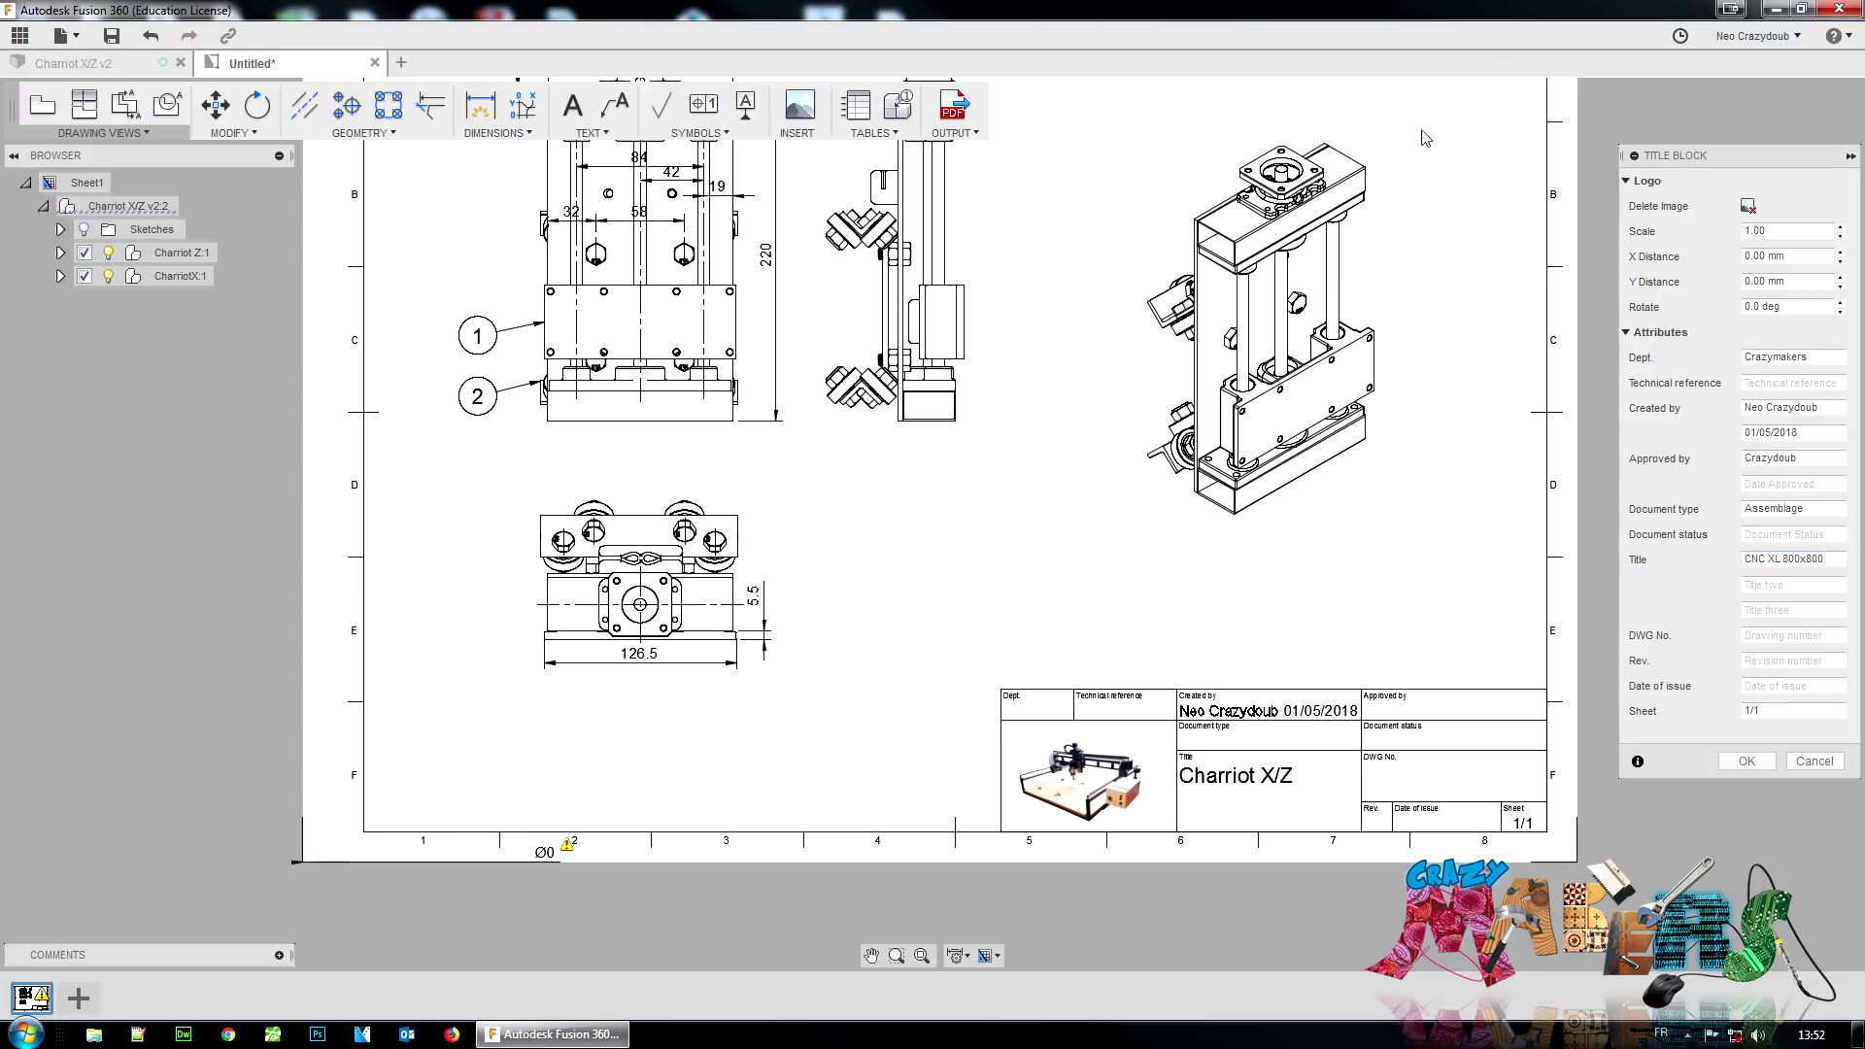
{"action": "left_click", "coordinate": [1807, 587]}
{"action": "left_click", "coordinate": [1746, 762]}
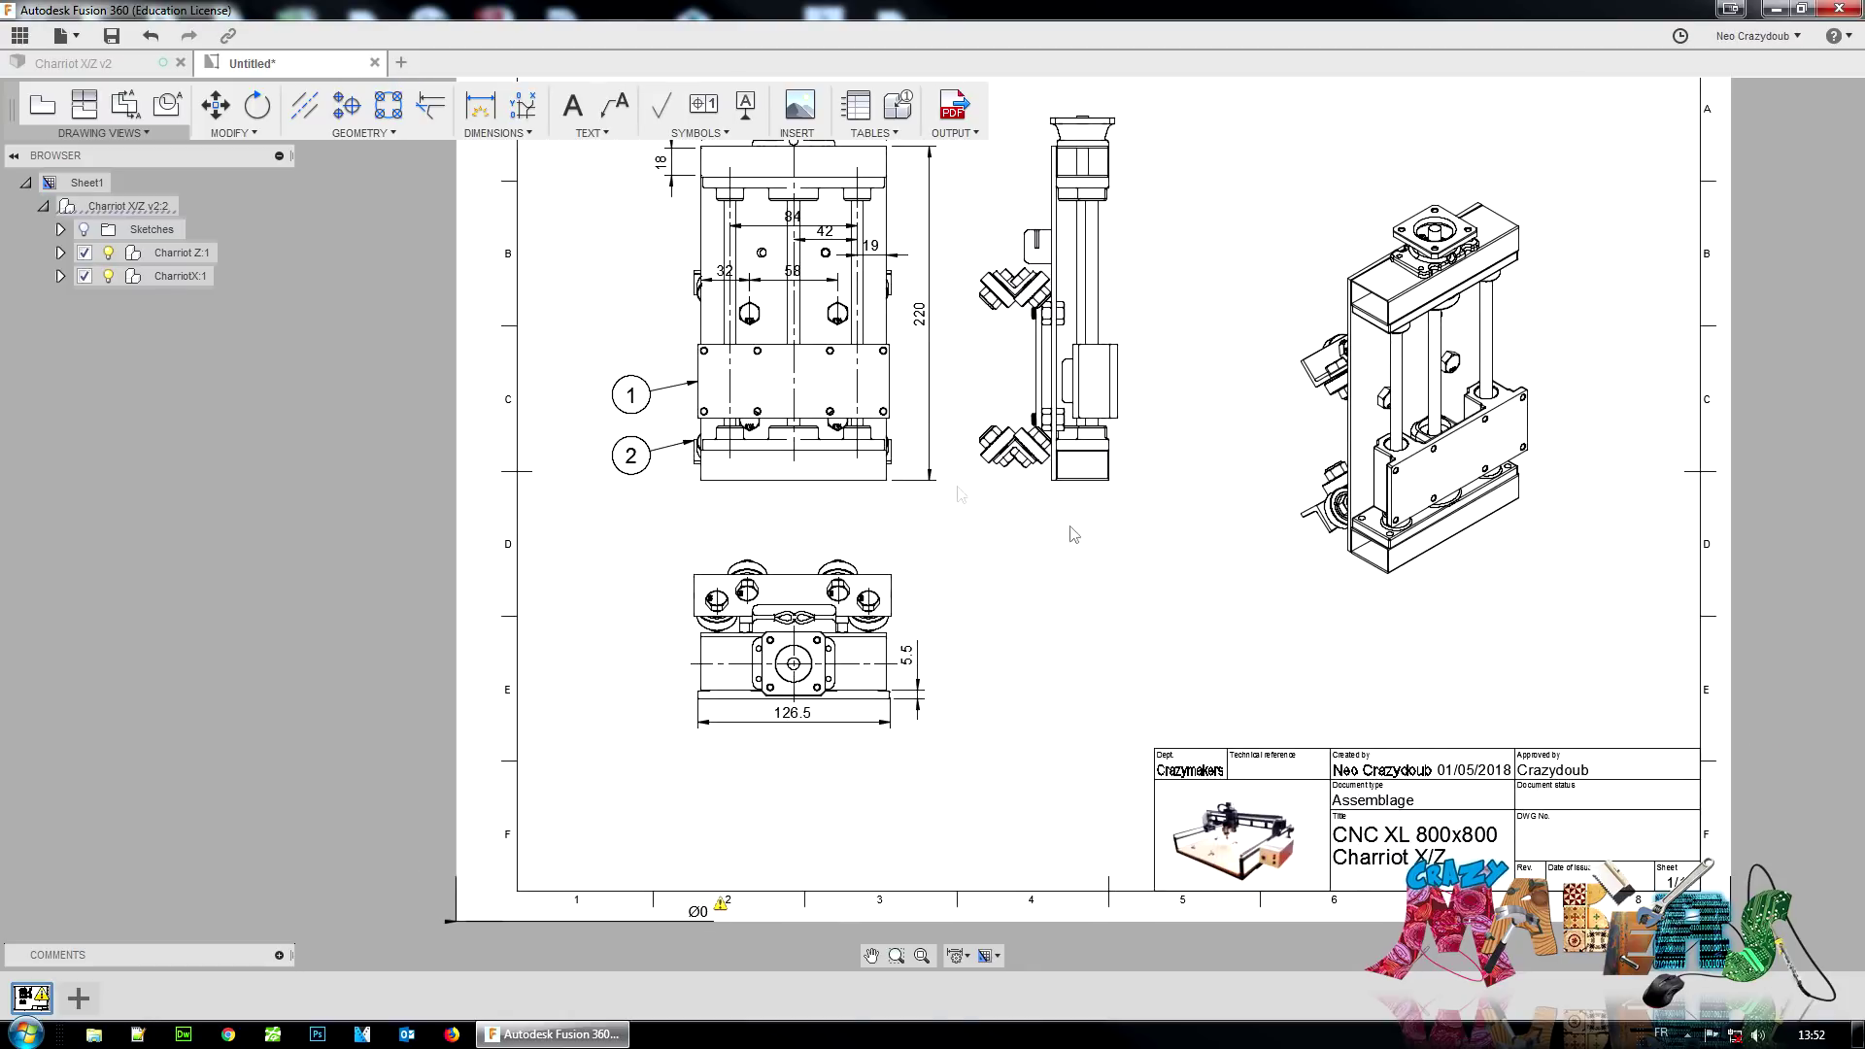
Step: Inspect the Charriot X/Z model from the front and check the CharriotX component's visibility before returning to the drawing
{"action": "left_click", "coordinate": [110, 64]}
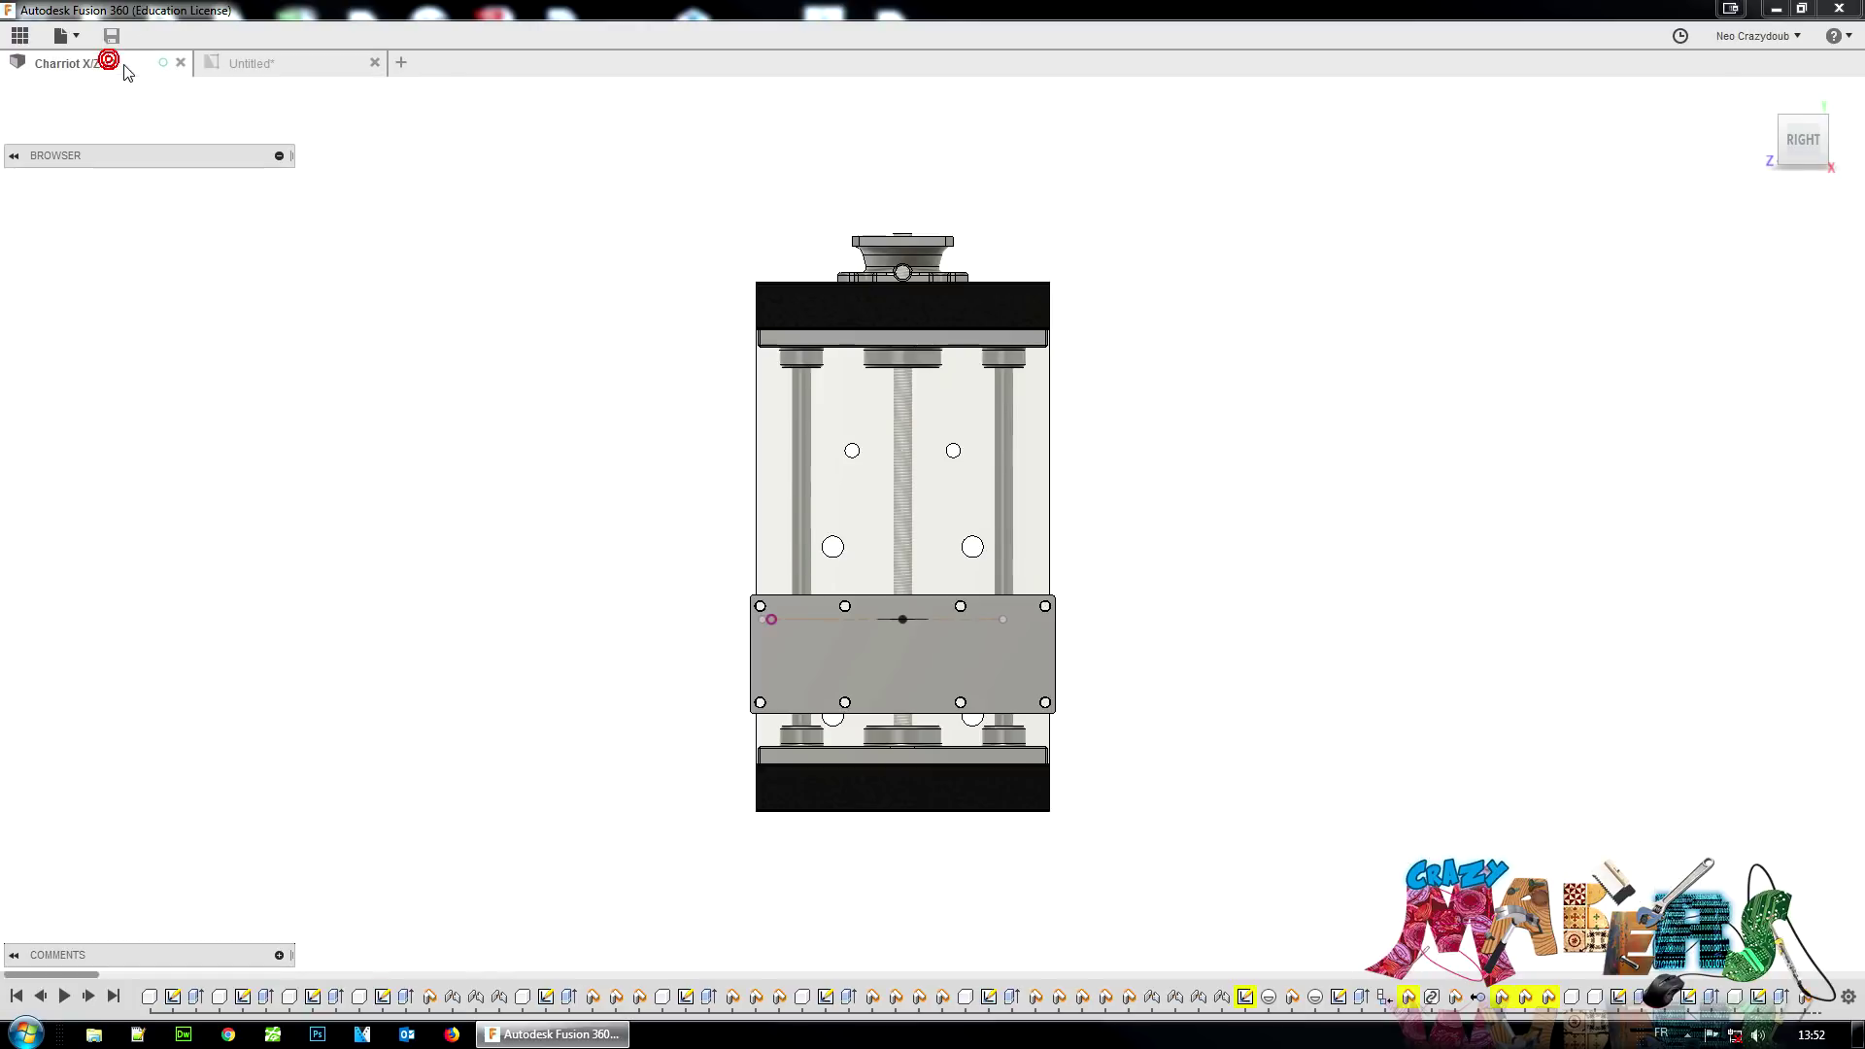
{"action": "mouse_move", "coordinate": [1848, 153]}
{"action": "left_mouse_down"}
{"action": "mouse_move", "coordinate": [1860, 170]}
{"action": "mouse_move", "coordinate": [9, 213]}
{"action": "mouse_move", "coordinate": [18, 322]}
{"action": "left_mouse_up"}
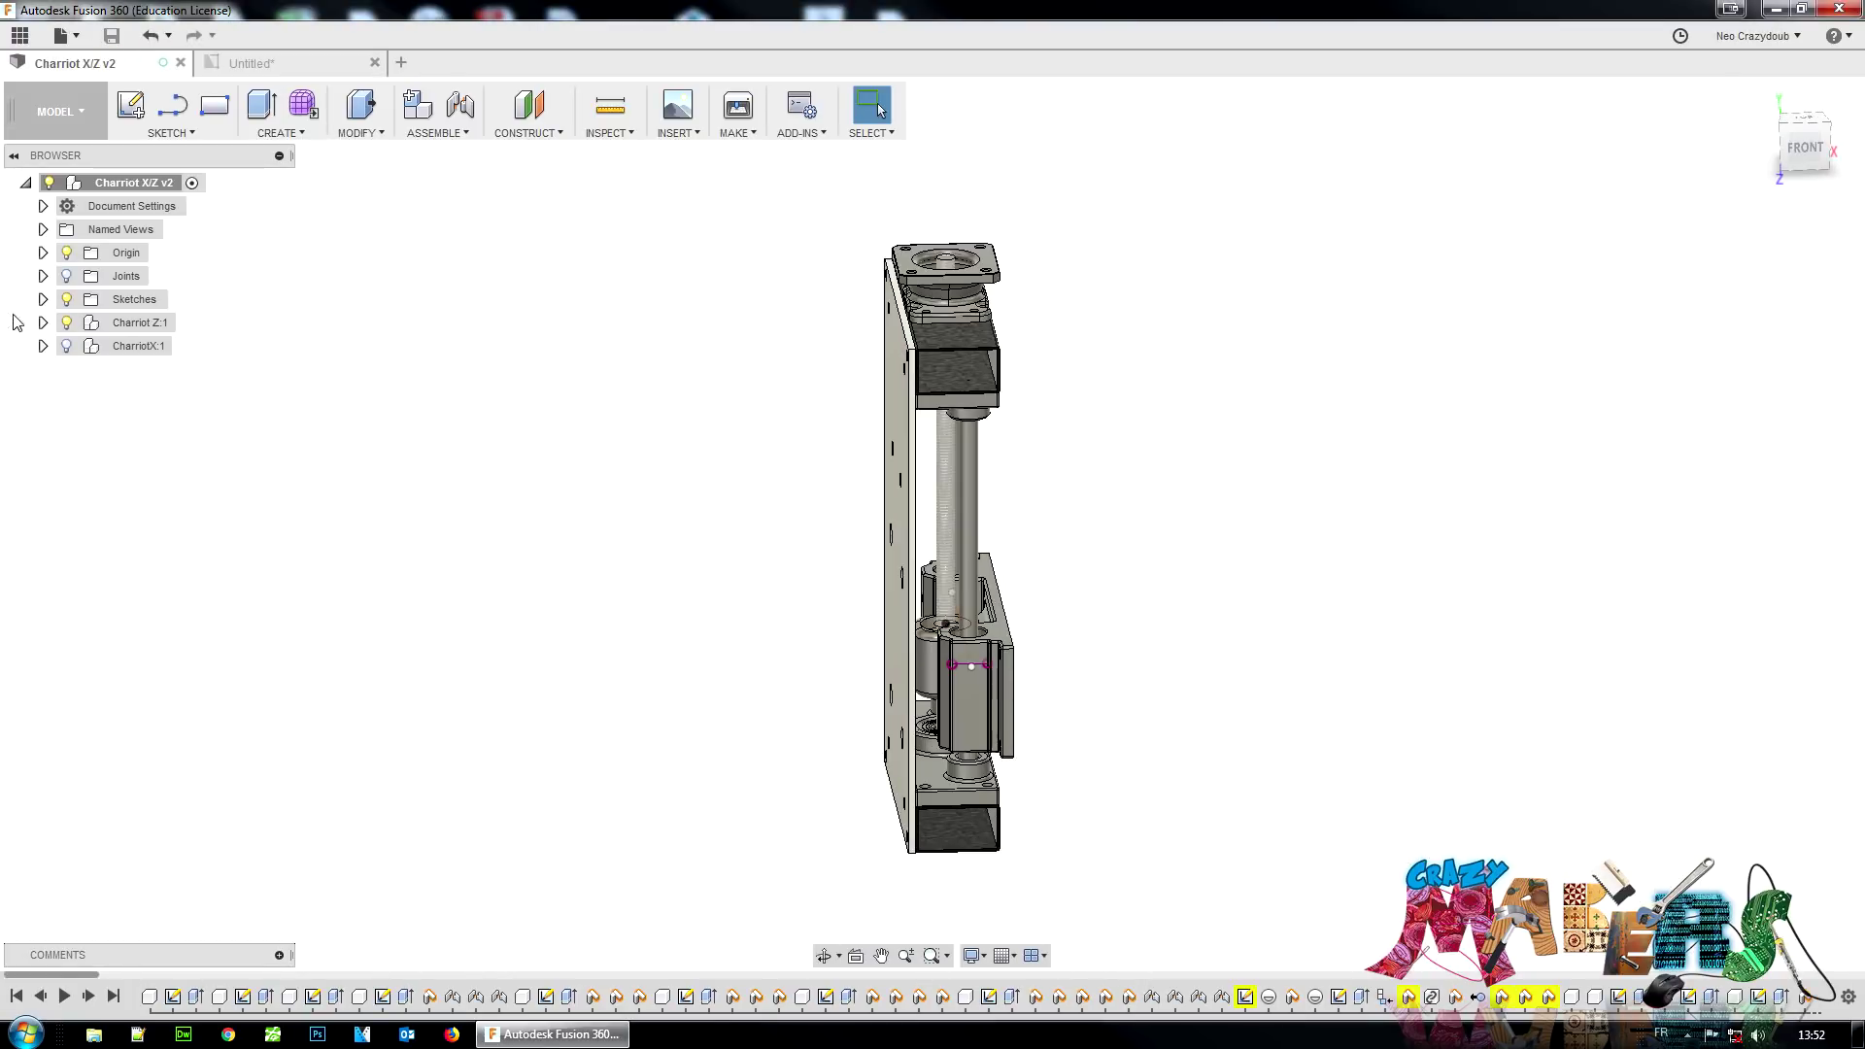
{"action": "left_click", "coordinate": [66, 347]}
{"action": "left_click", "coordinate": [67, 347]}
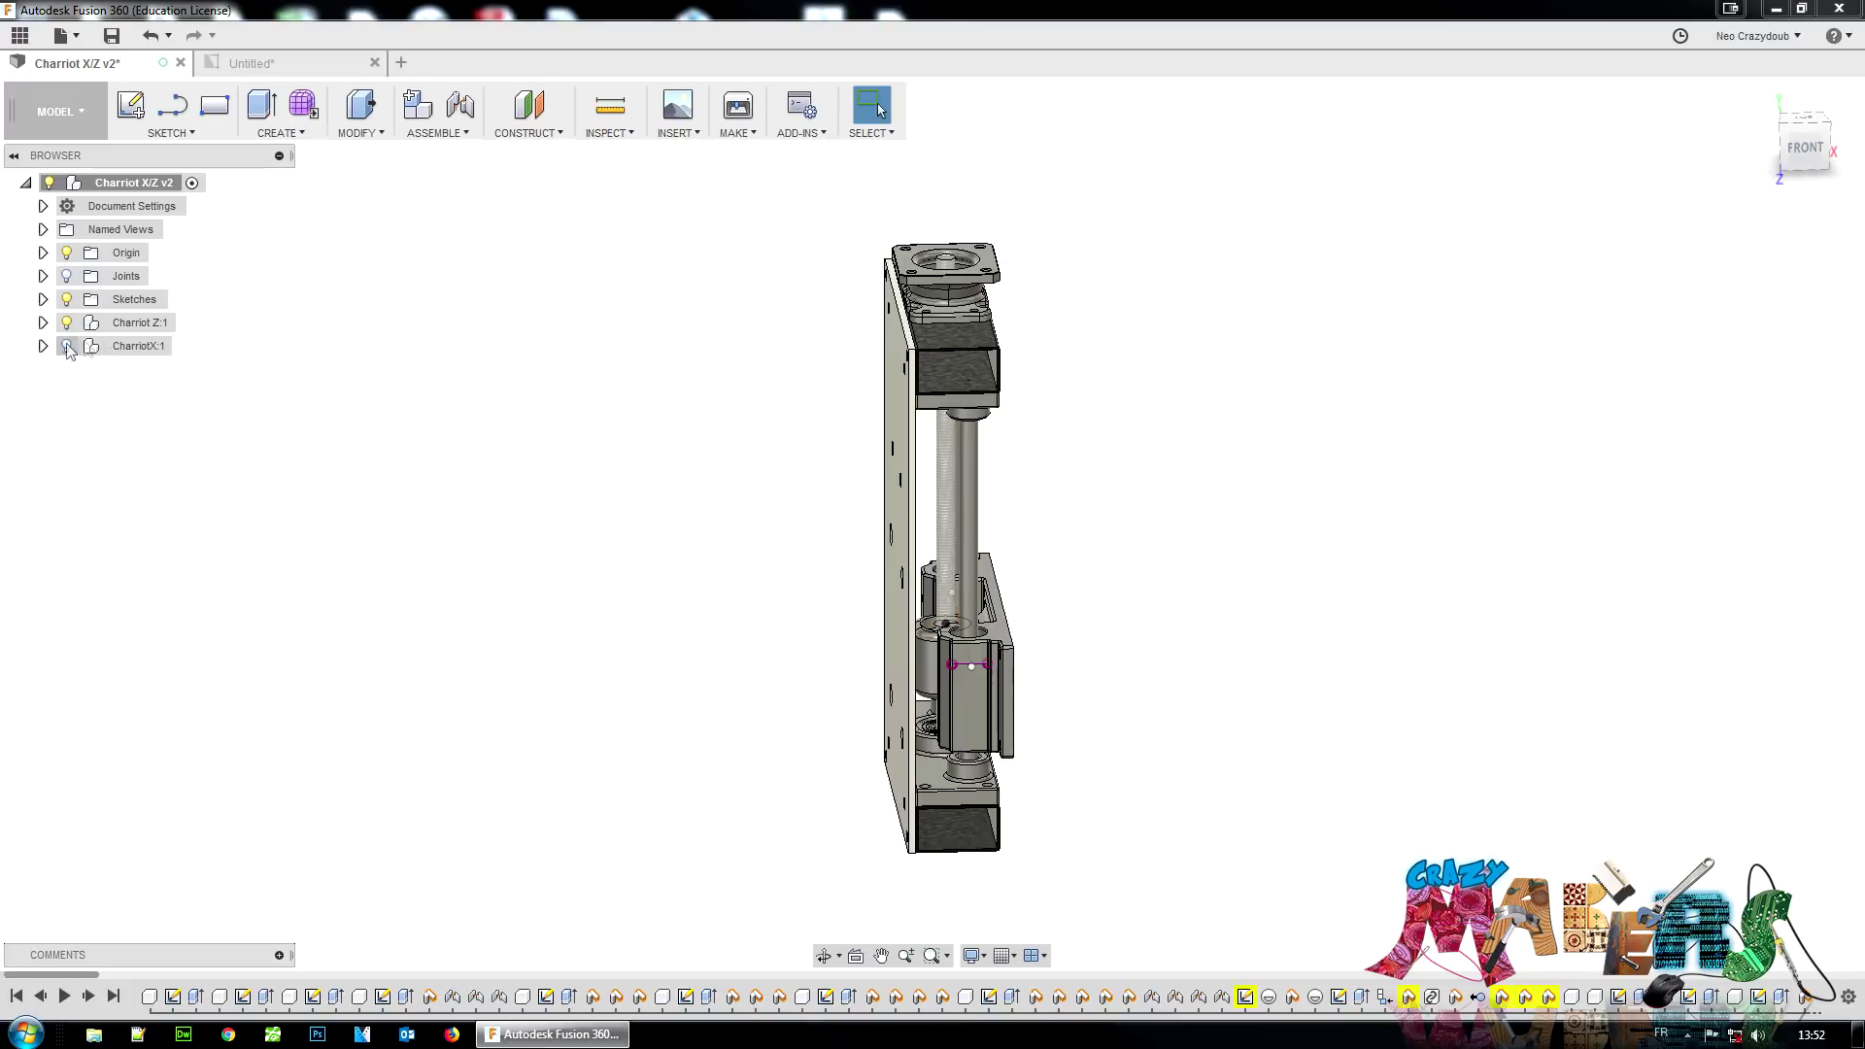
{"action": "left_click", "coordinate": [254, 63]}
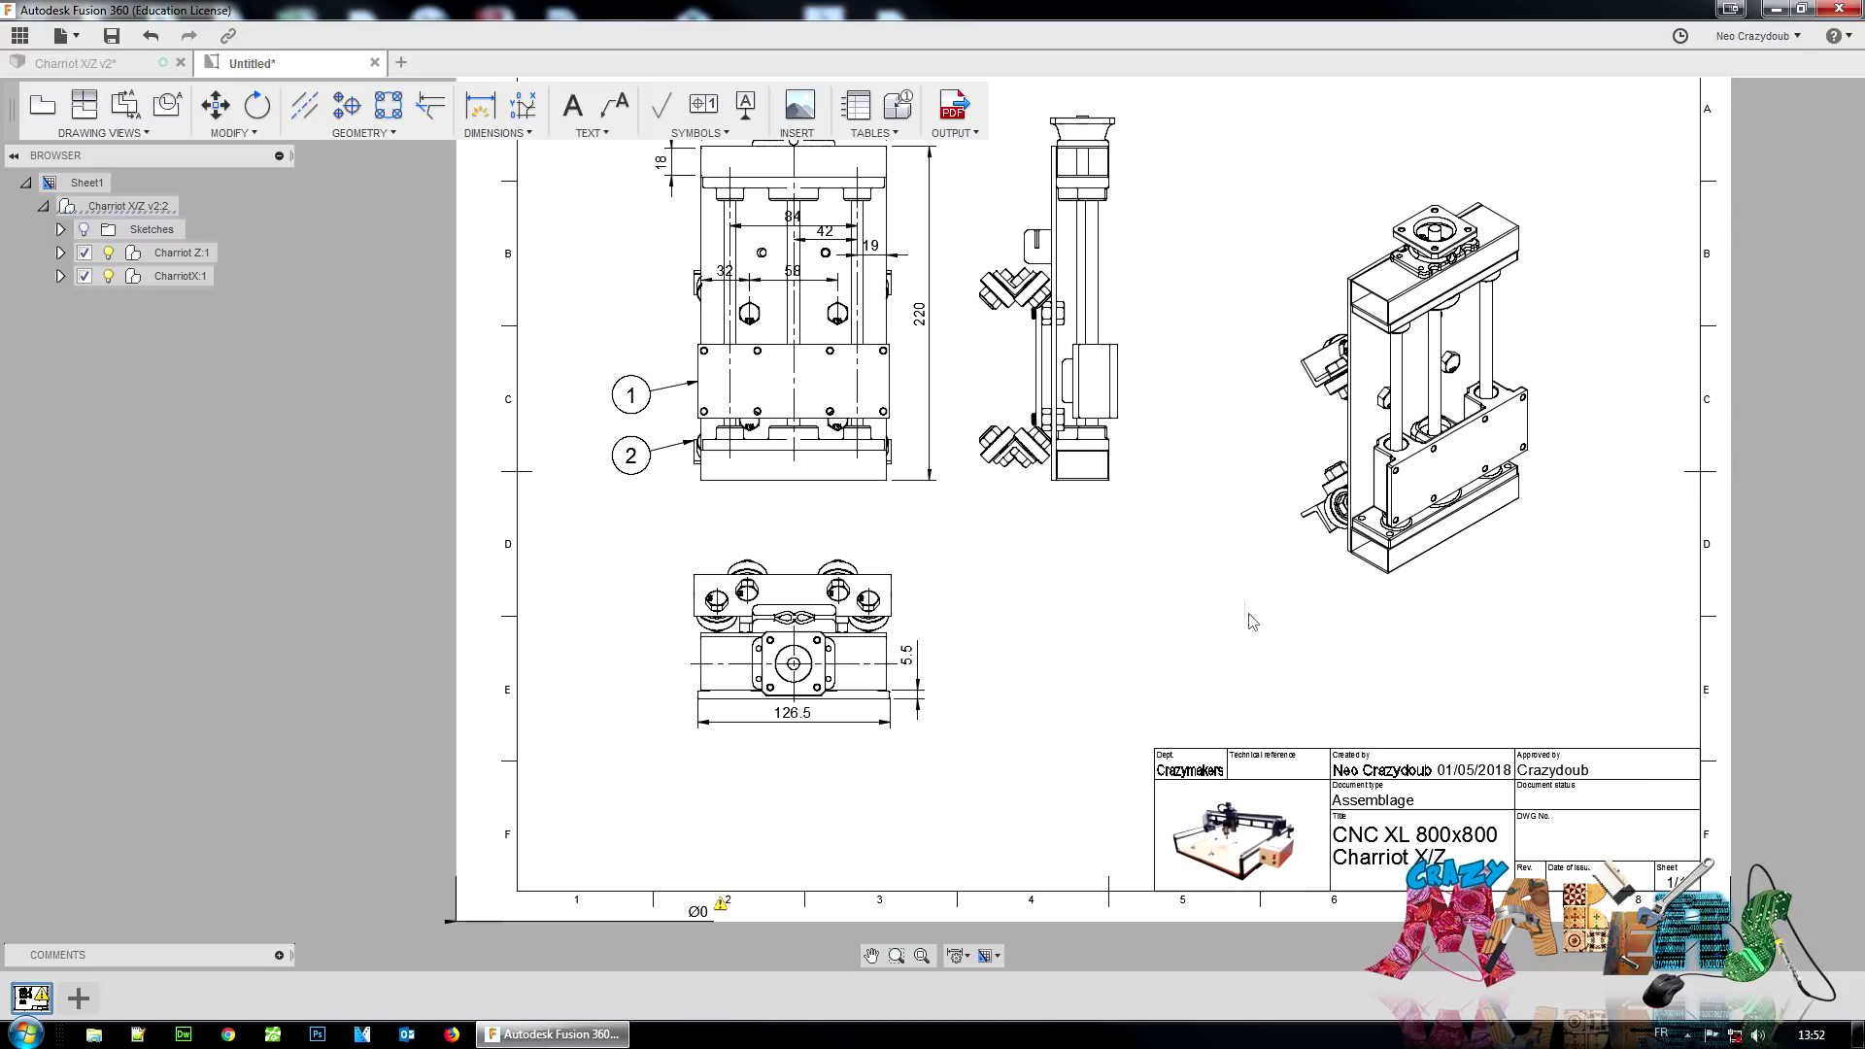
Step: Delete item balloons 1 and 2 from the base view
{"action": "middle_click_drag", "start_coordinate": [1418, 389], "coordinate": [1538, 502]}
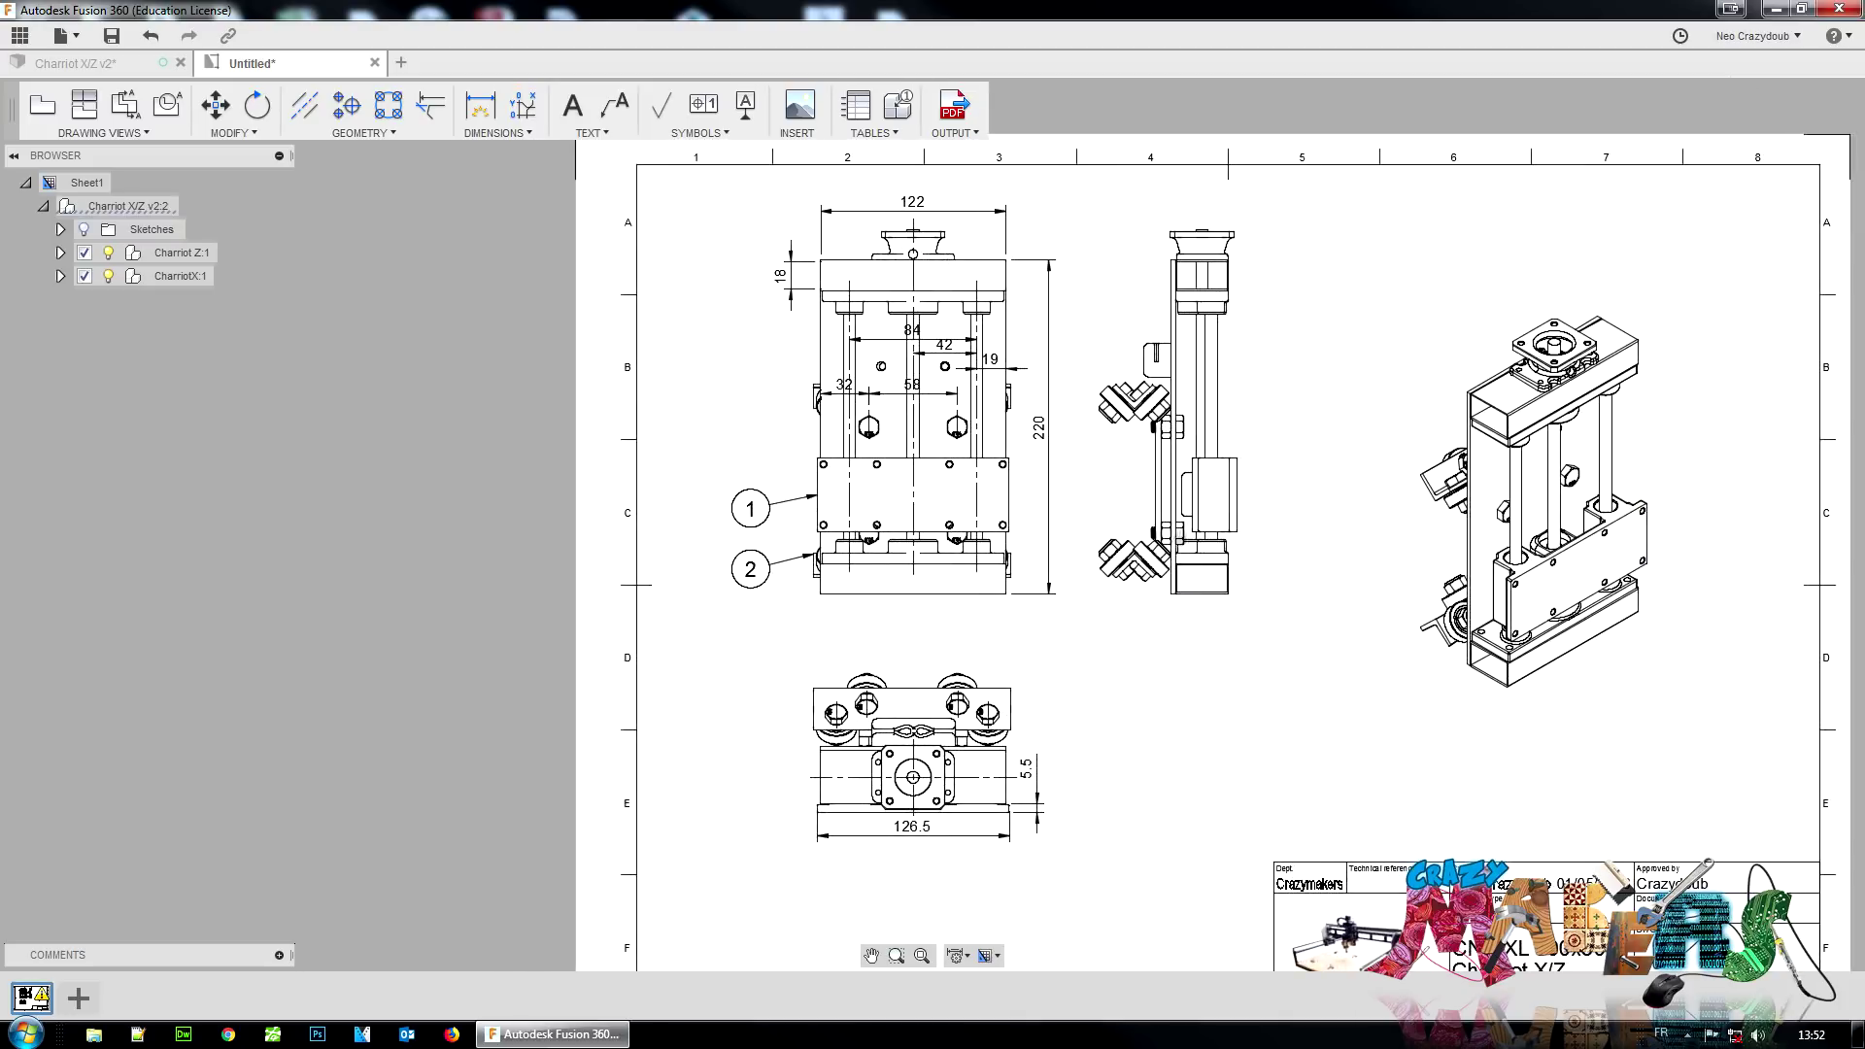
{"action": "scroll", "coordinate": [1321, 597], "scroll_direction": "down", "scroll_amount": 2}
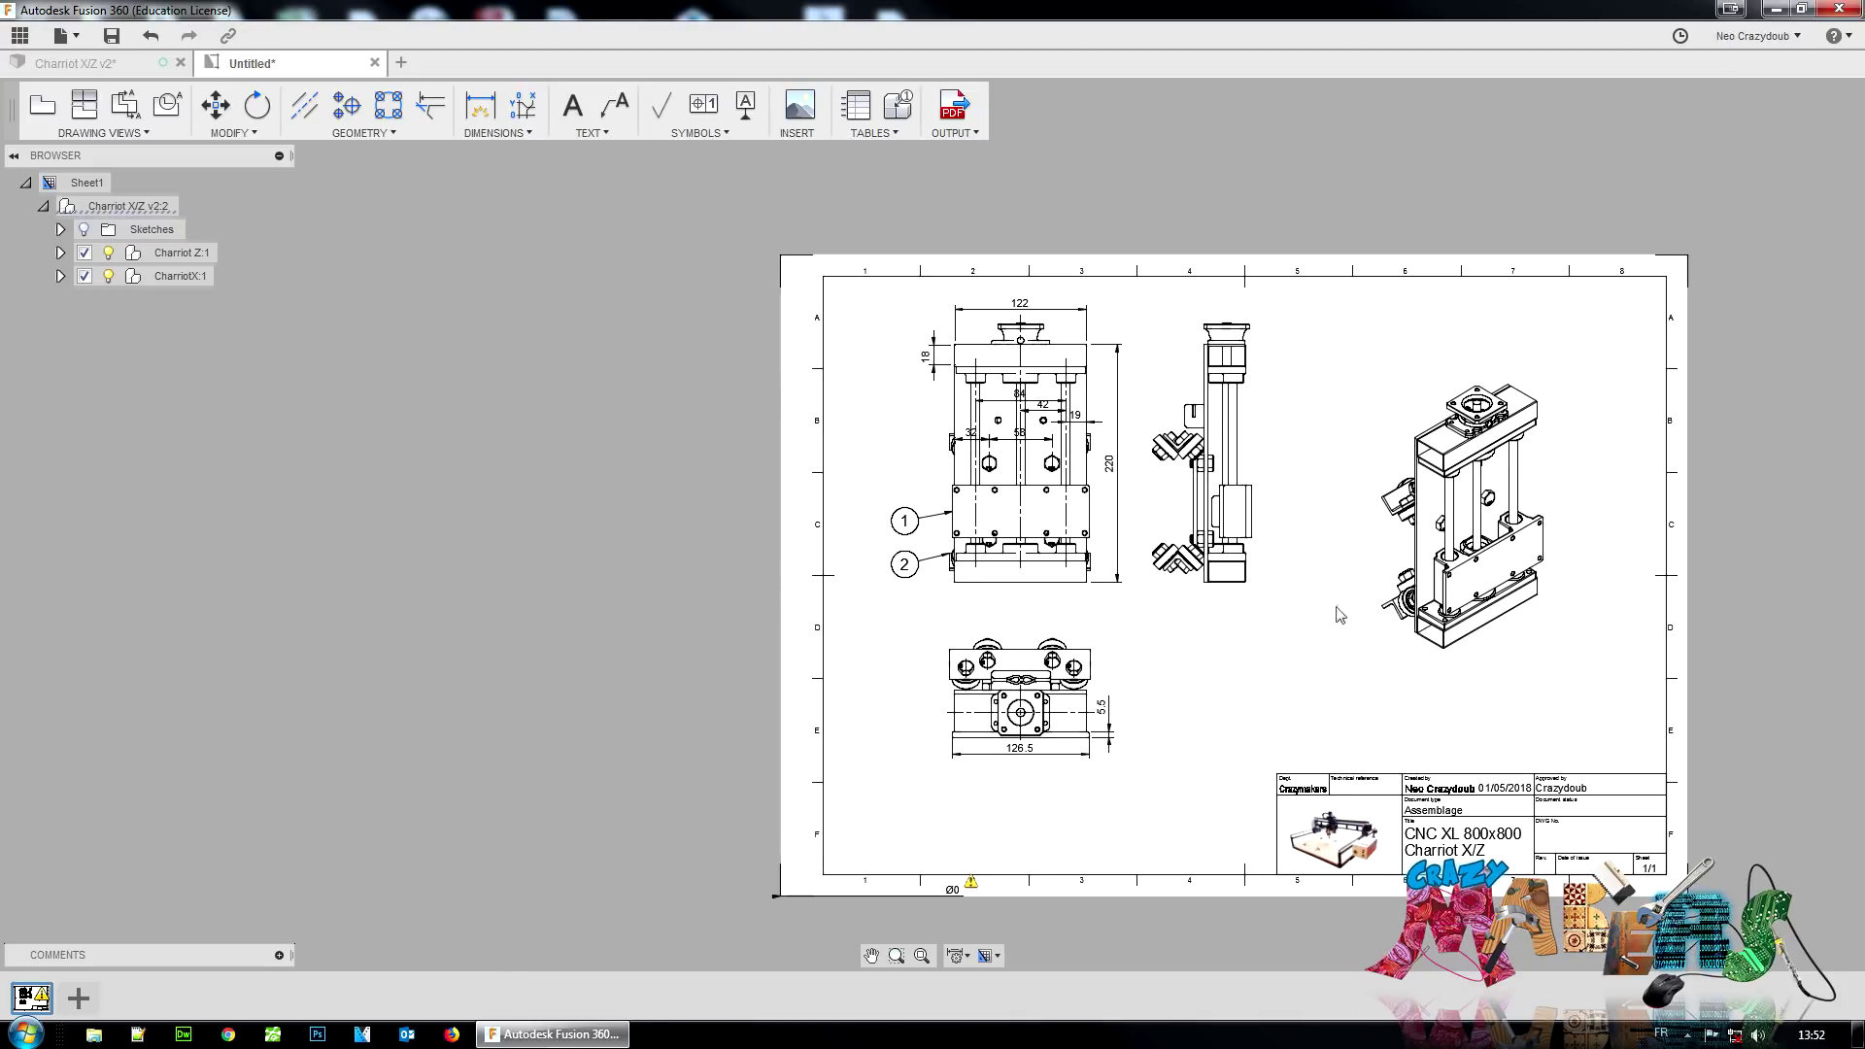
{"action": "scroll", "coordinate": [1345, 612], "scroll_direction": "up", "scroll_amount": 1}
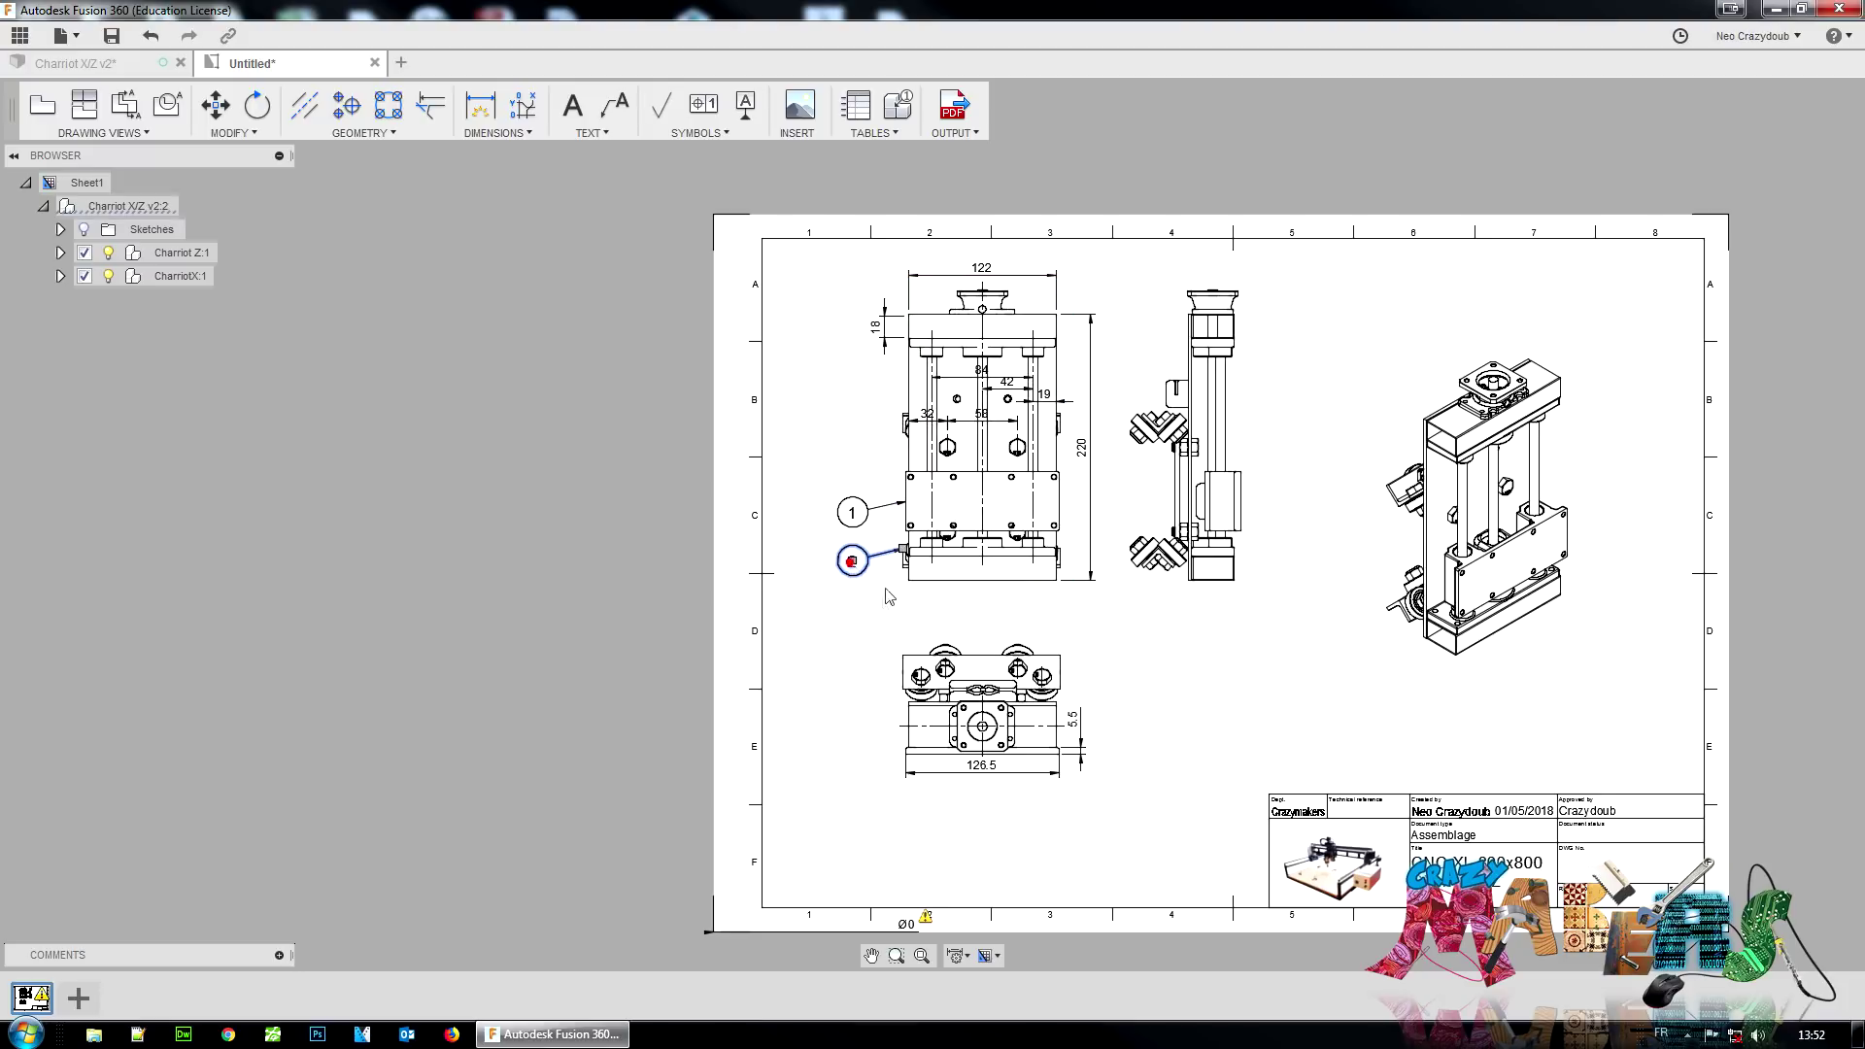
{"action": "left_click", "coordinate": [851, 512]}
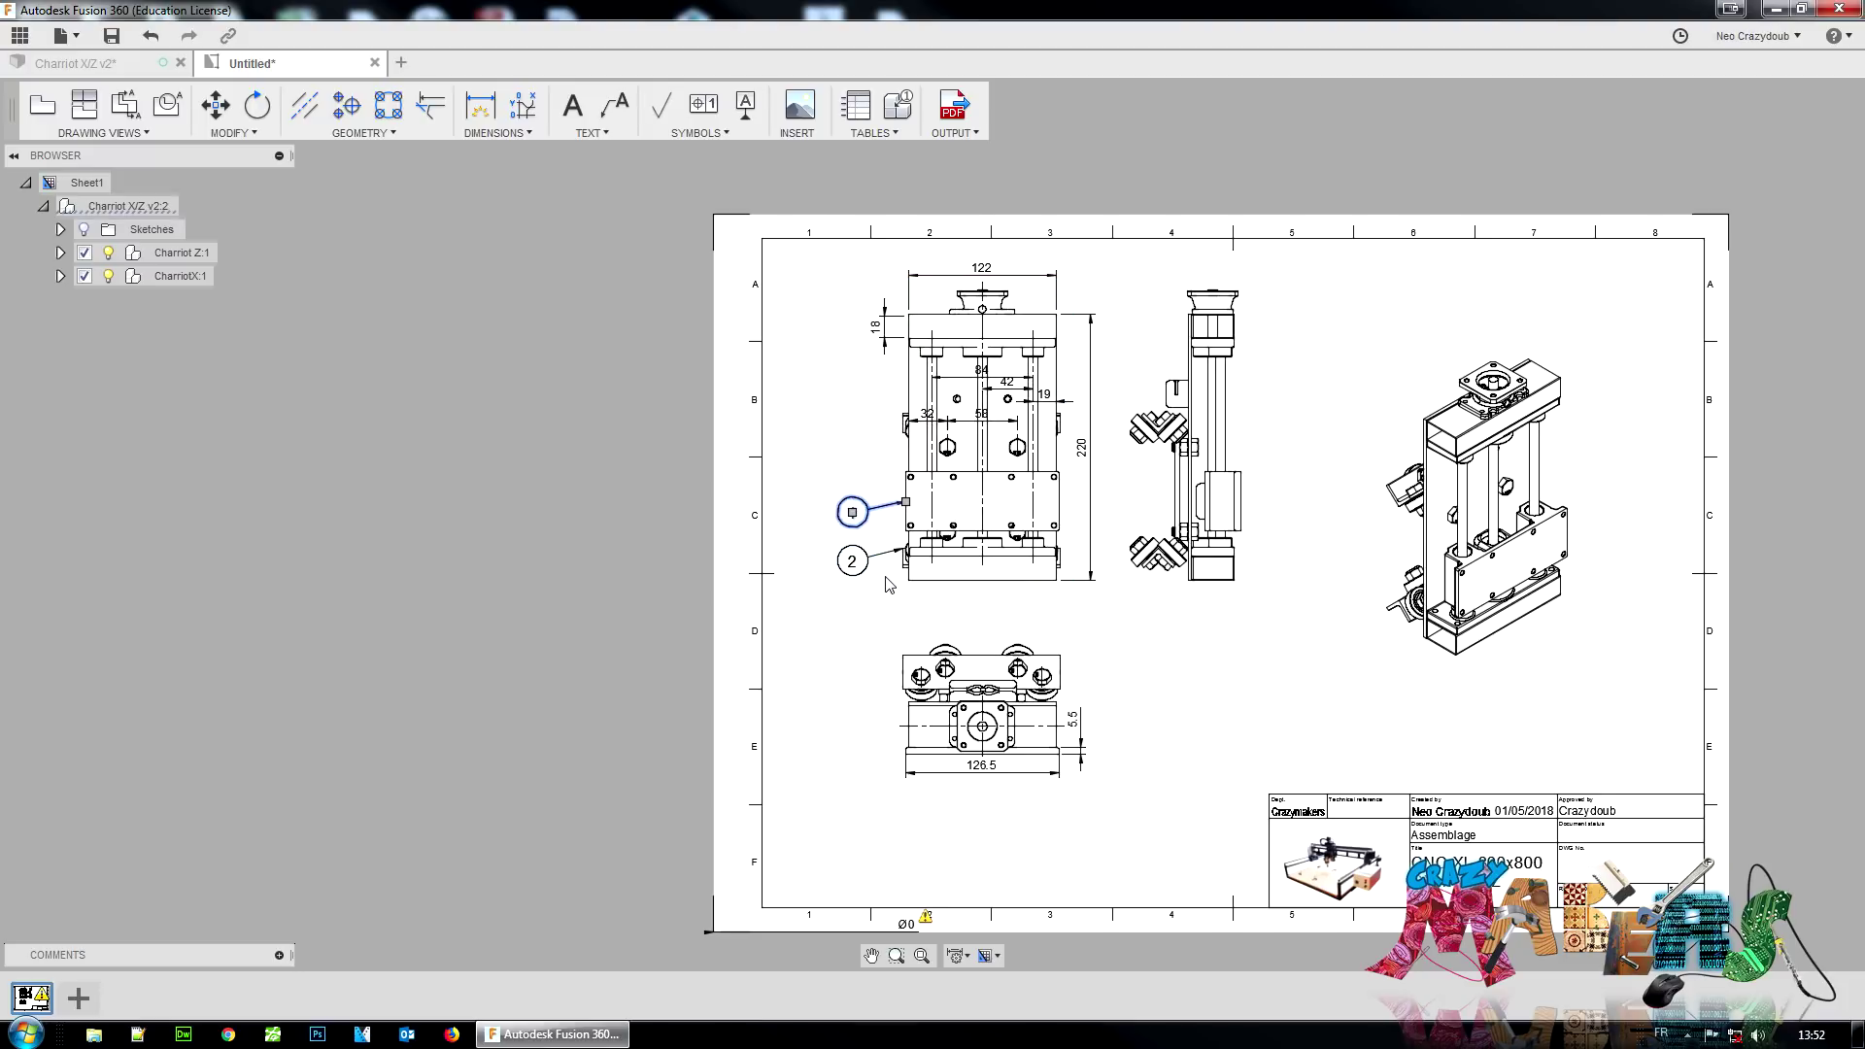
{"action": "left_click_drag", "start_coordinate": [865, 514], "coordinate": [867, 564]}
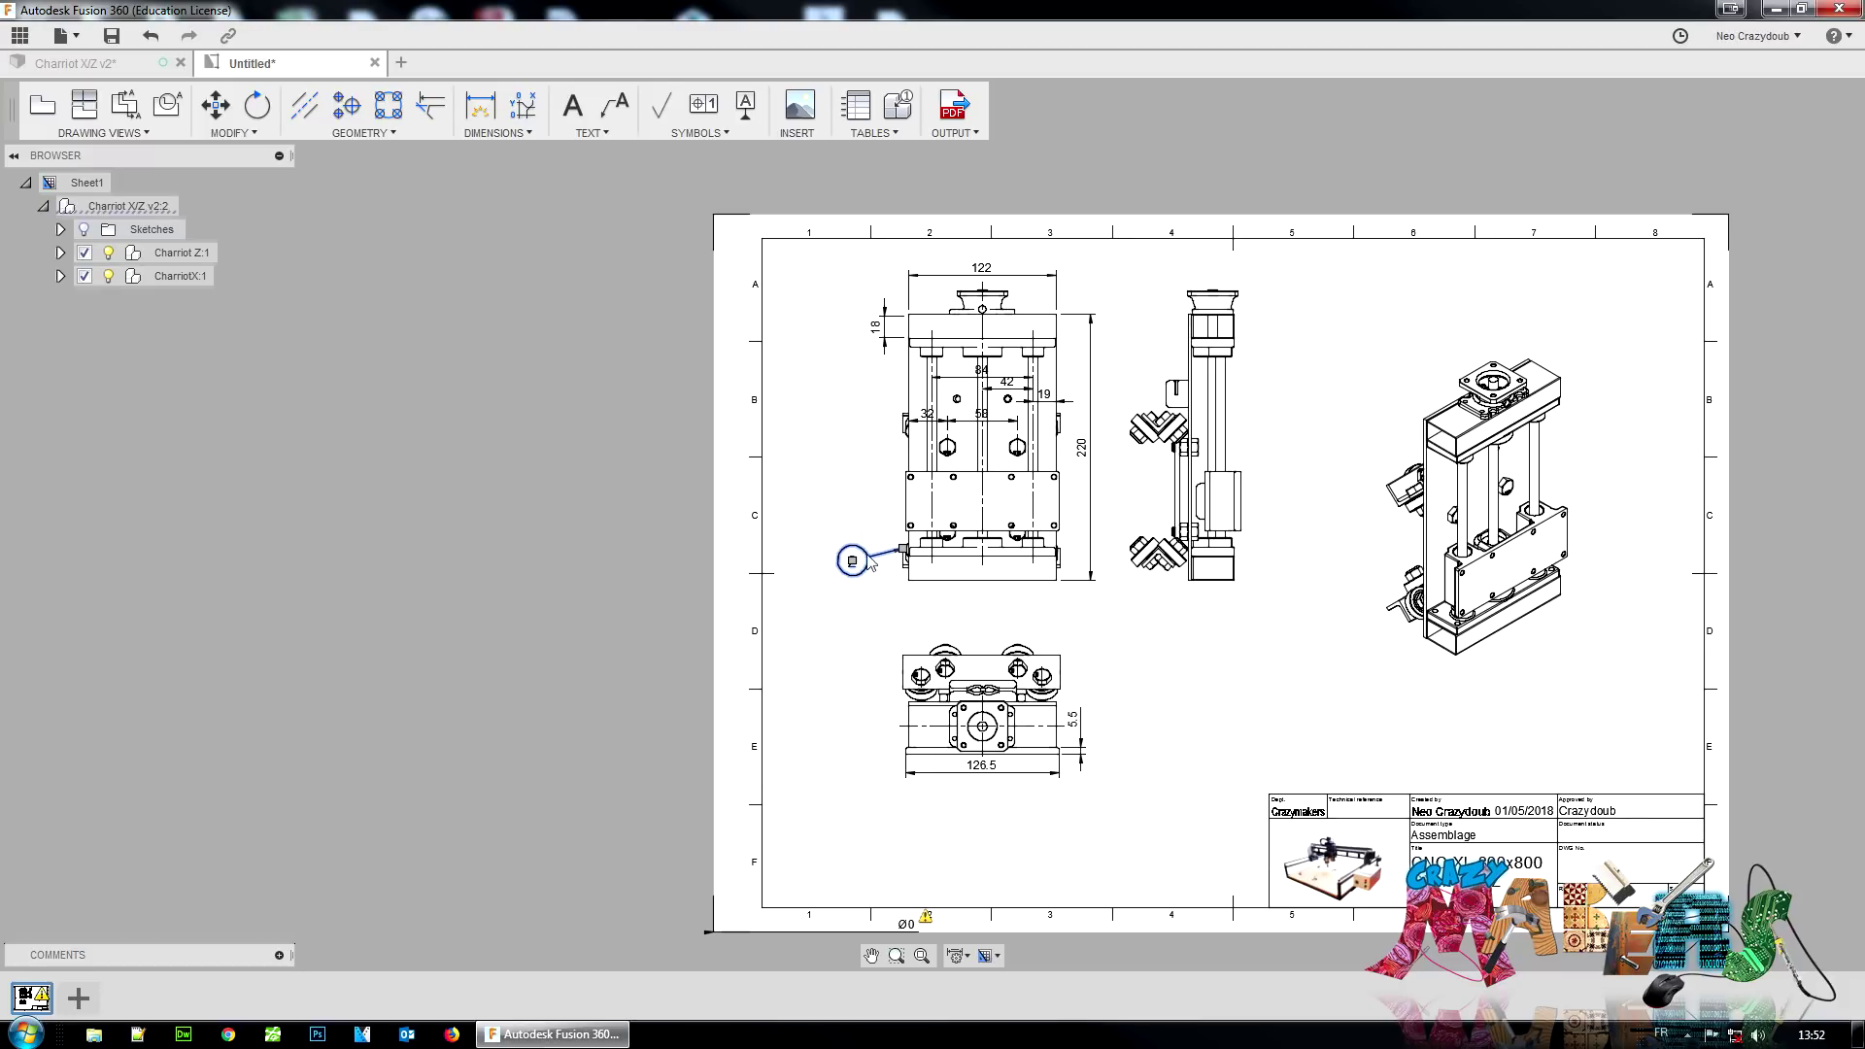
{"action": "key", "text": "Delete"}
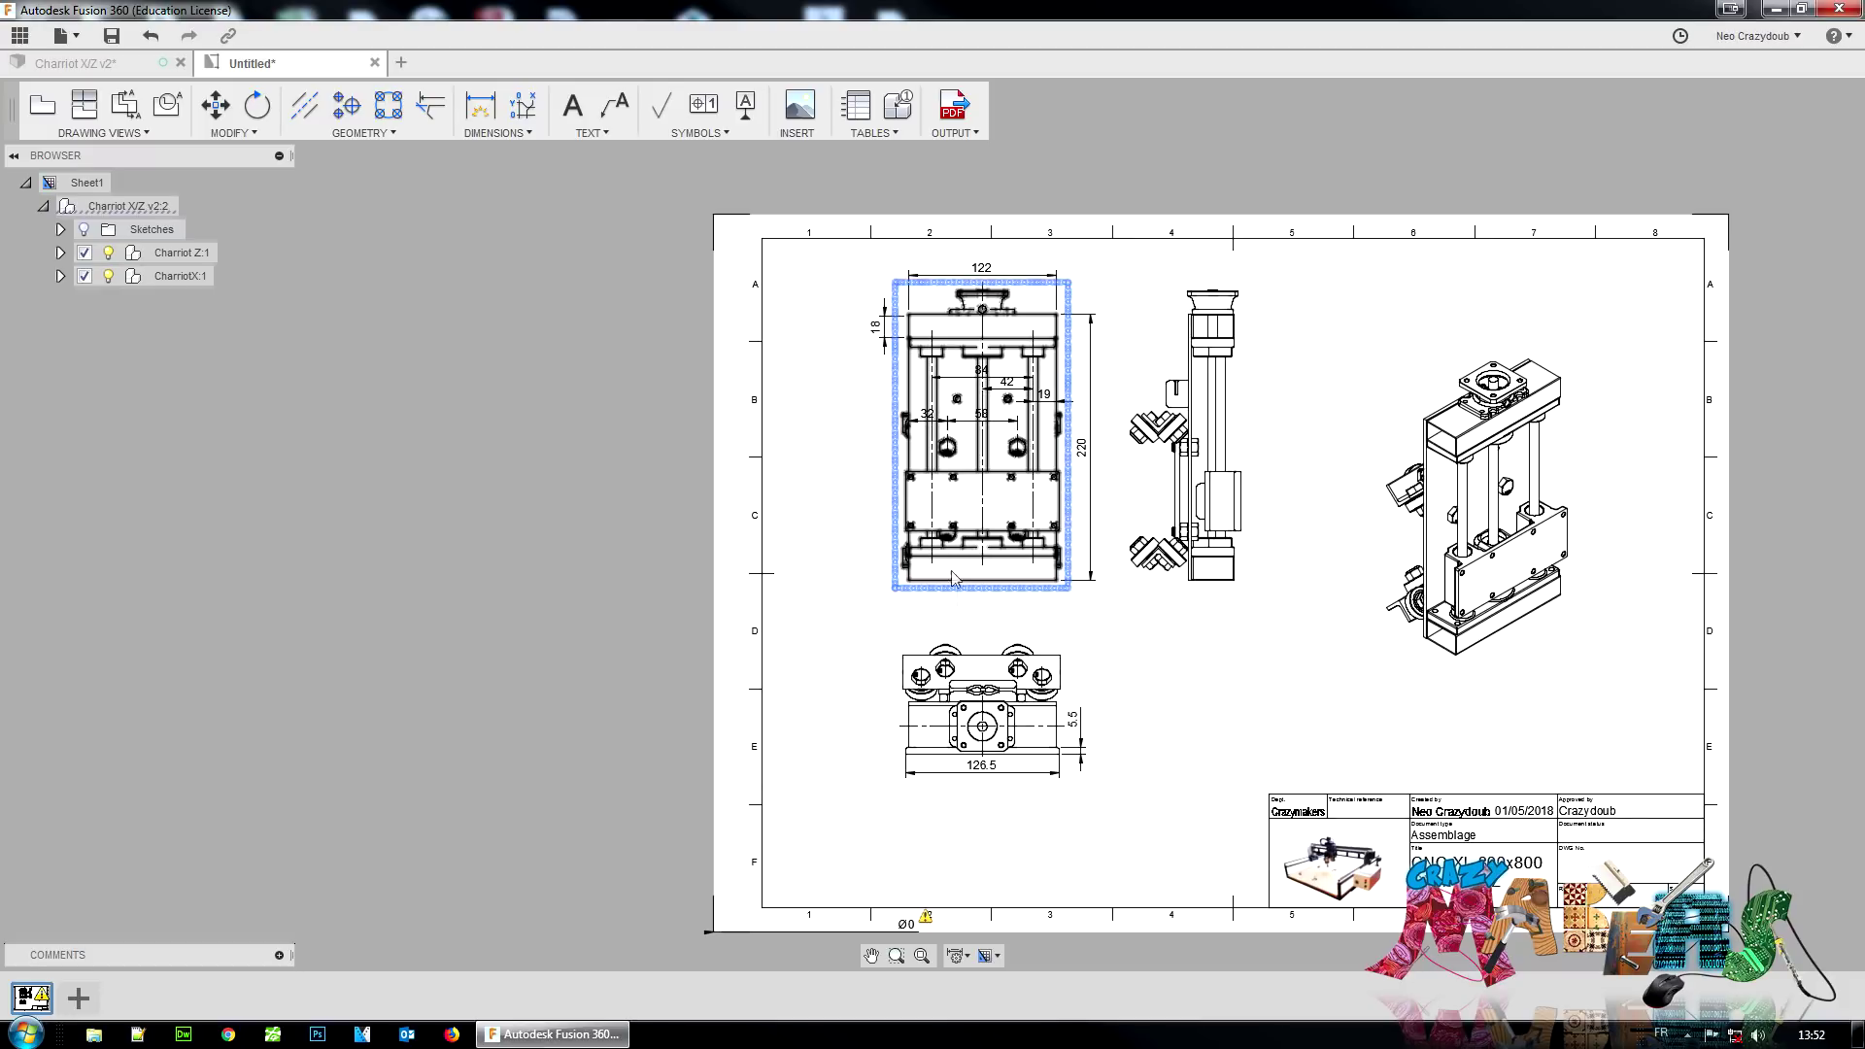
{"action": "left_click", "coordinate": [1043, 586]}
{"action": "right_click", "coordinate": [1043, 586]}
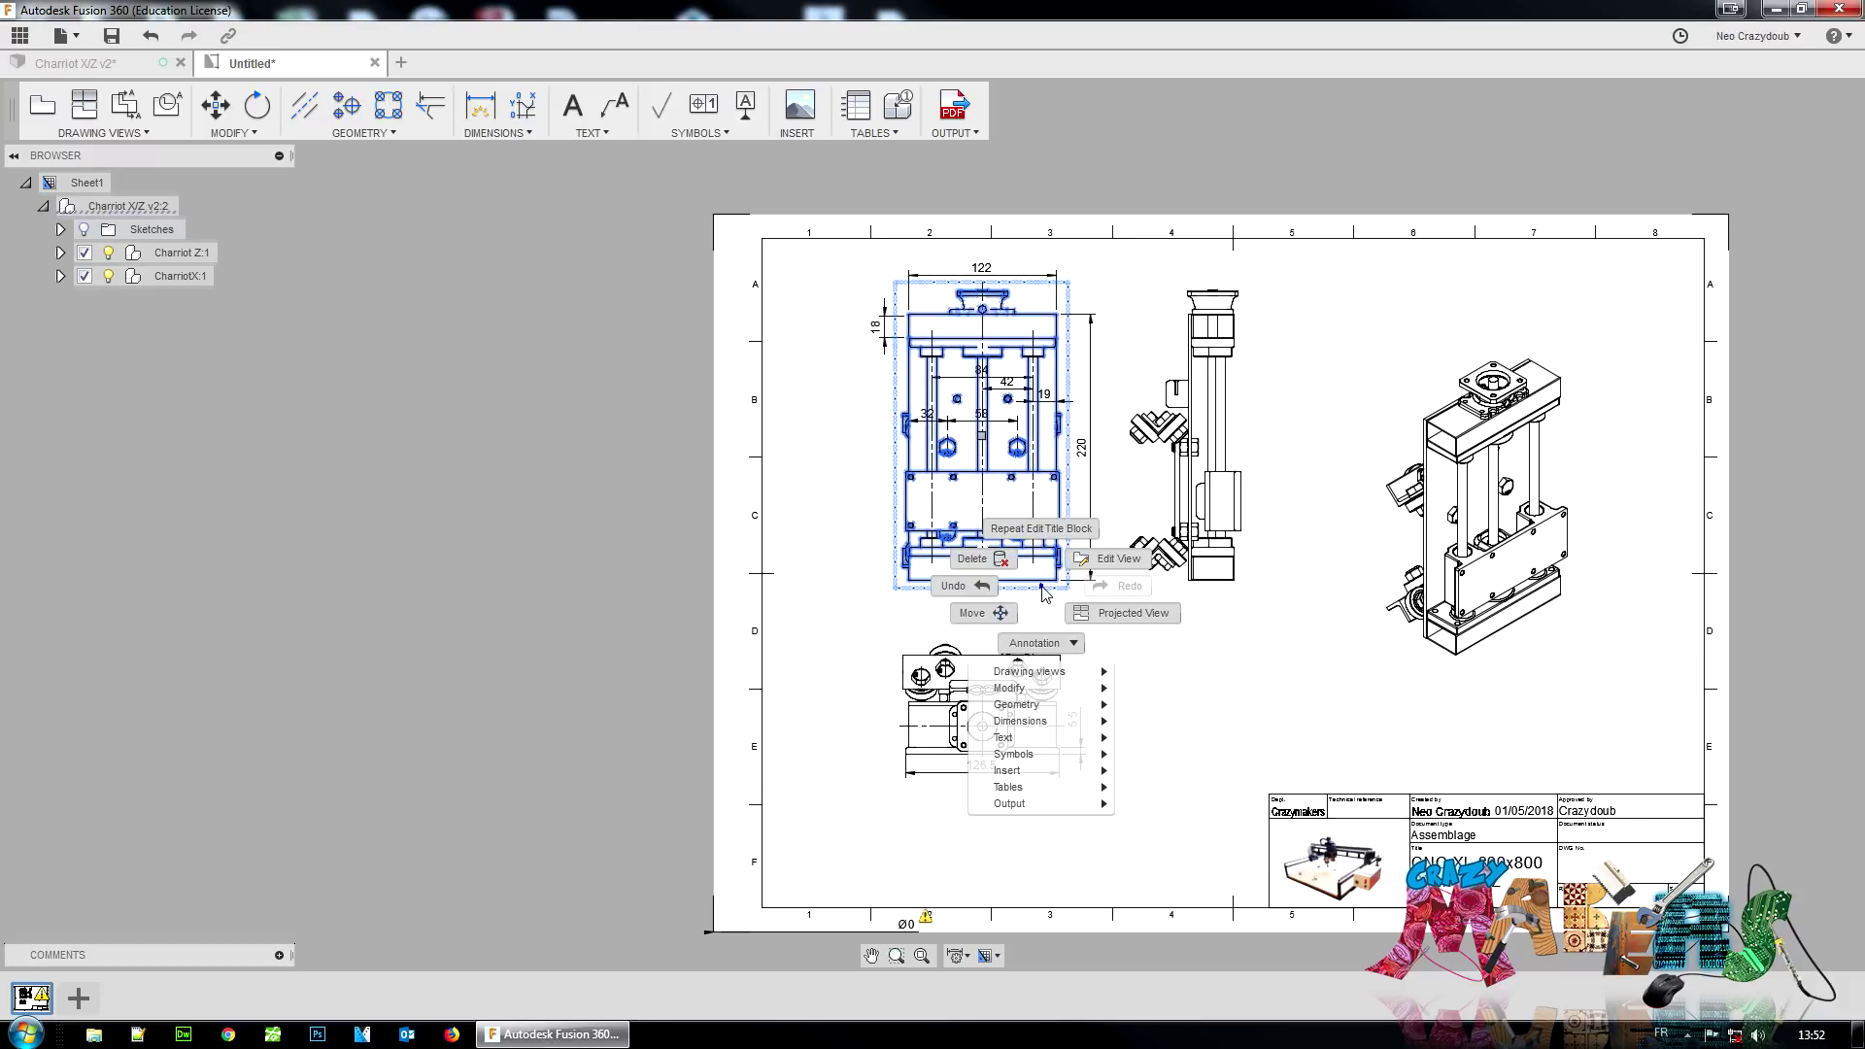
{"action": "left_click", "coordinate": [840, 566]}
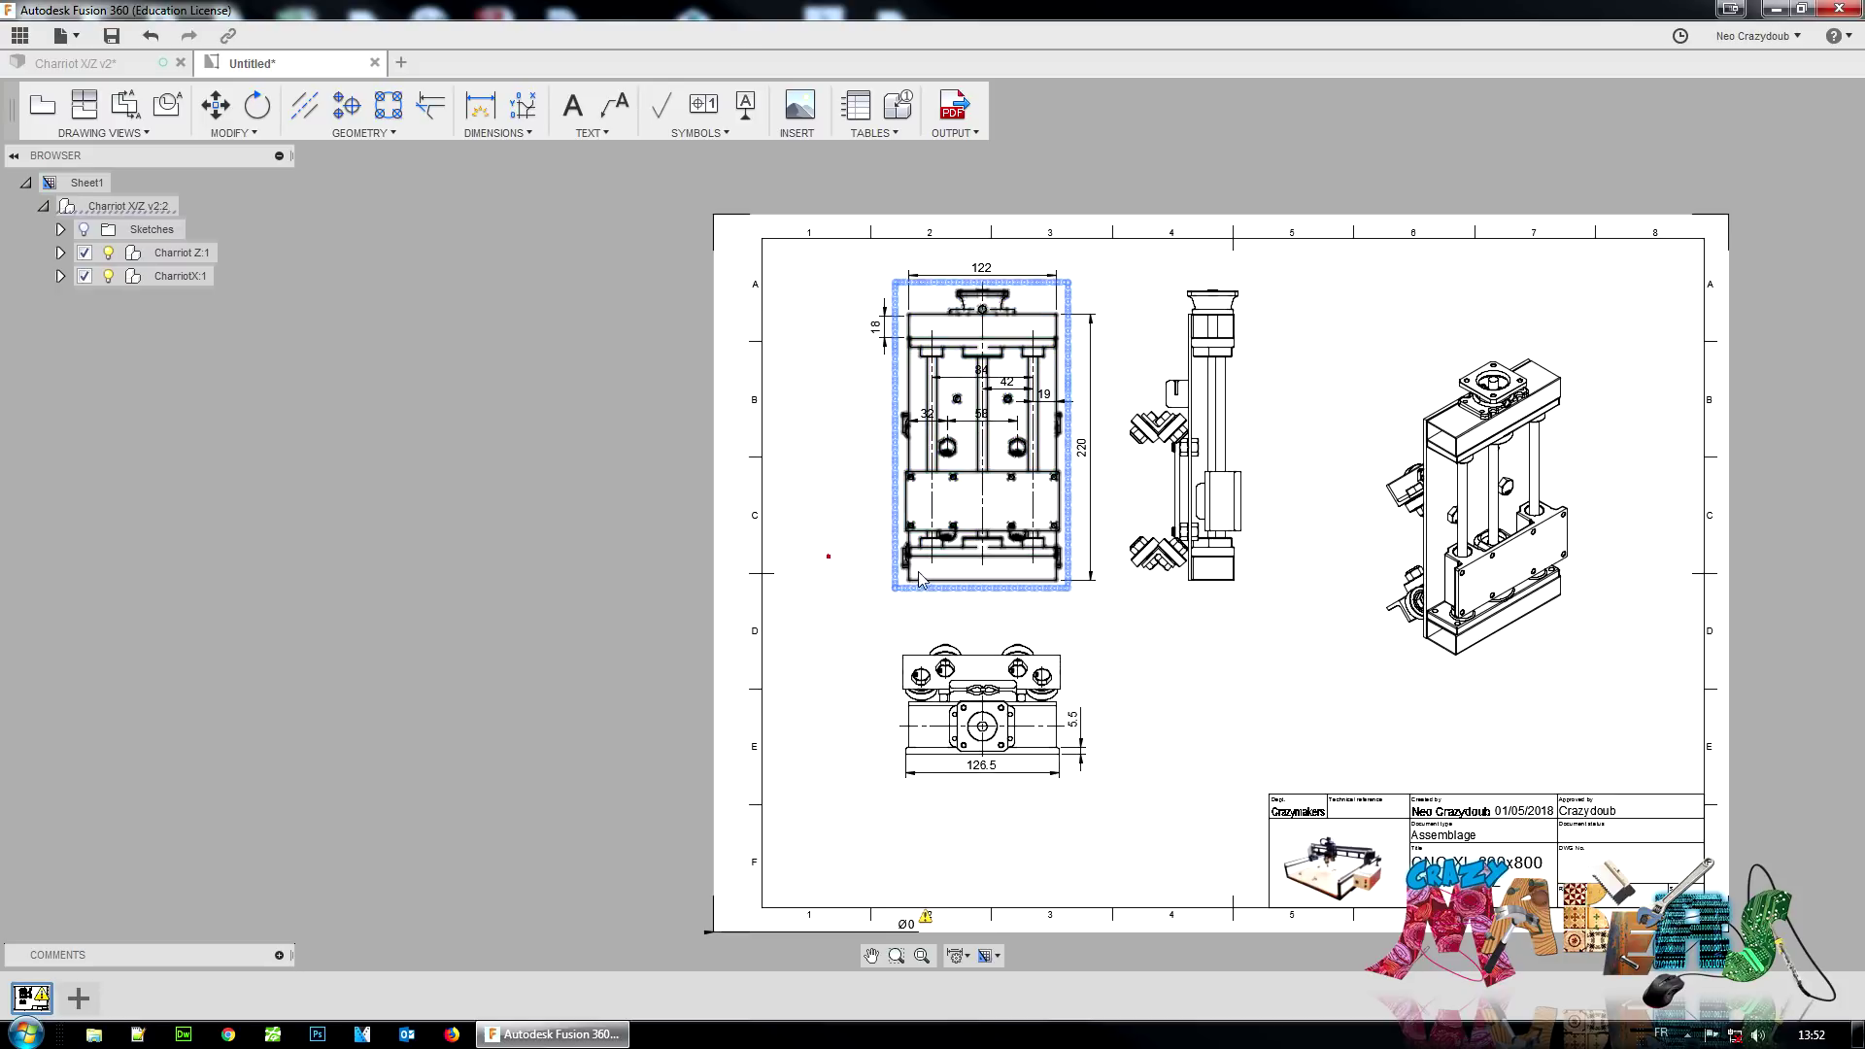
{"action": "right_click", "coordinate": [1032, 595]}
{"action": "left_click", "coordinate": [849, 583]}
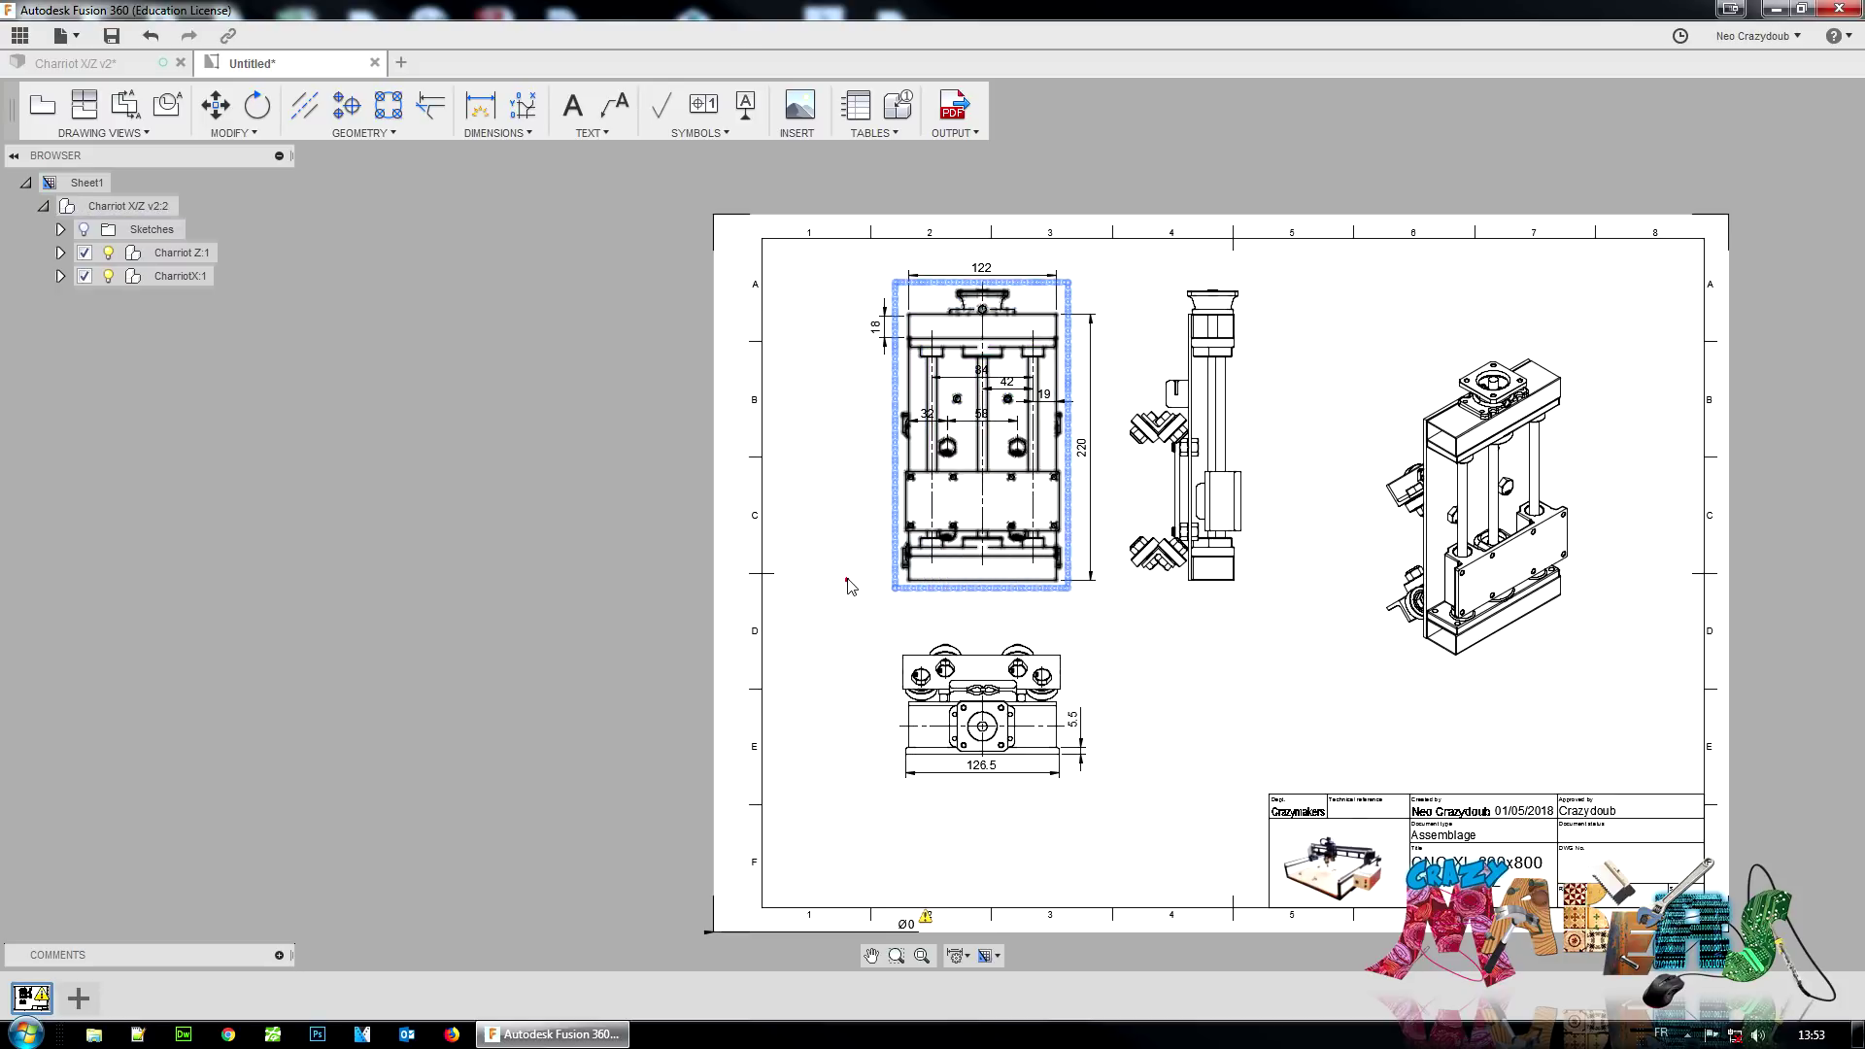
Step: Move the base view slightly down the sheet, closer to the lower projected view, with the side view following in alignment
{"action": "left_click", "coordinate": [895, 439]}
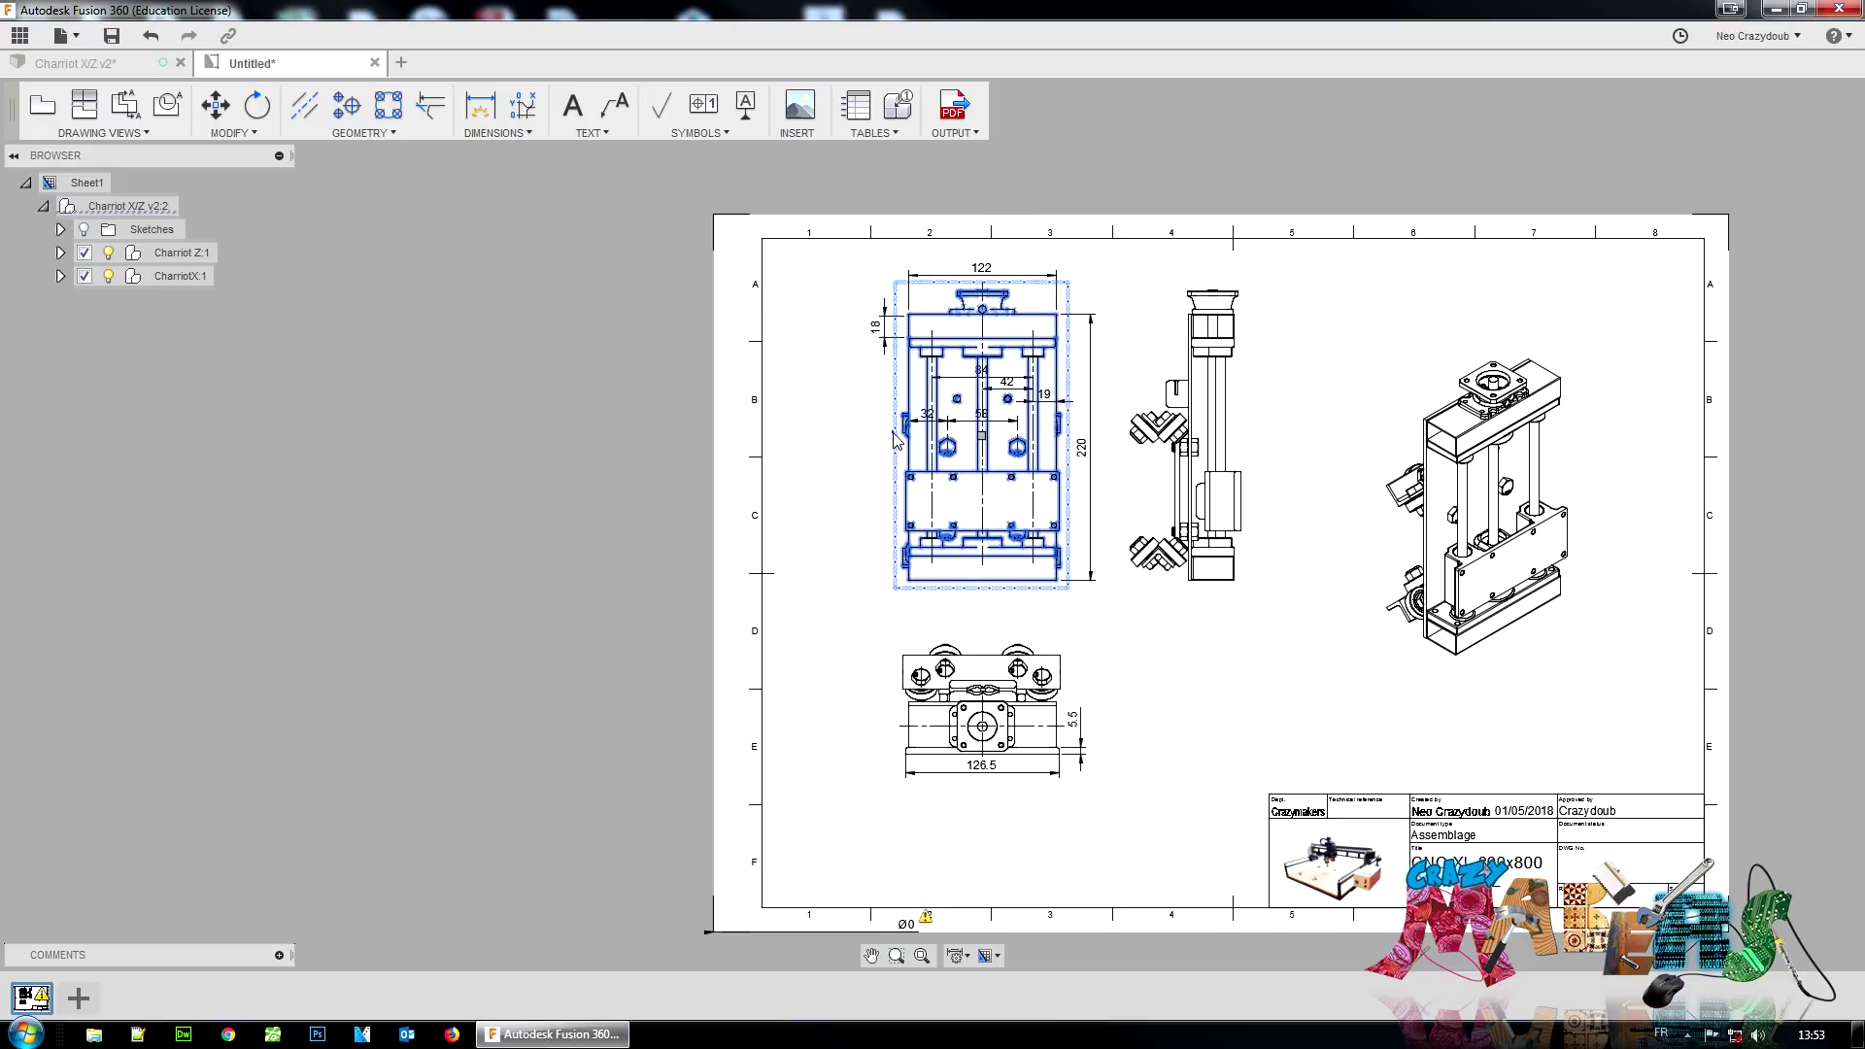
{"action": "right_click", "coordinate": [894, 439]}
{"action": "left_click", "coordinate": [848, 468]}
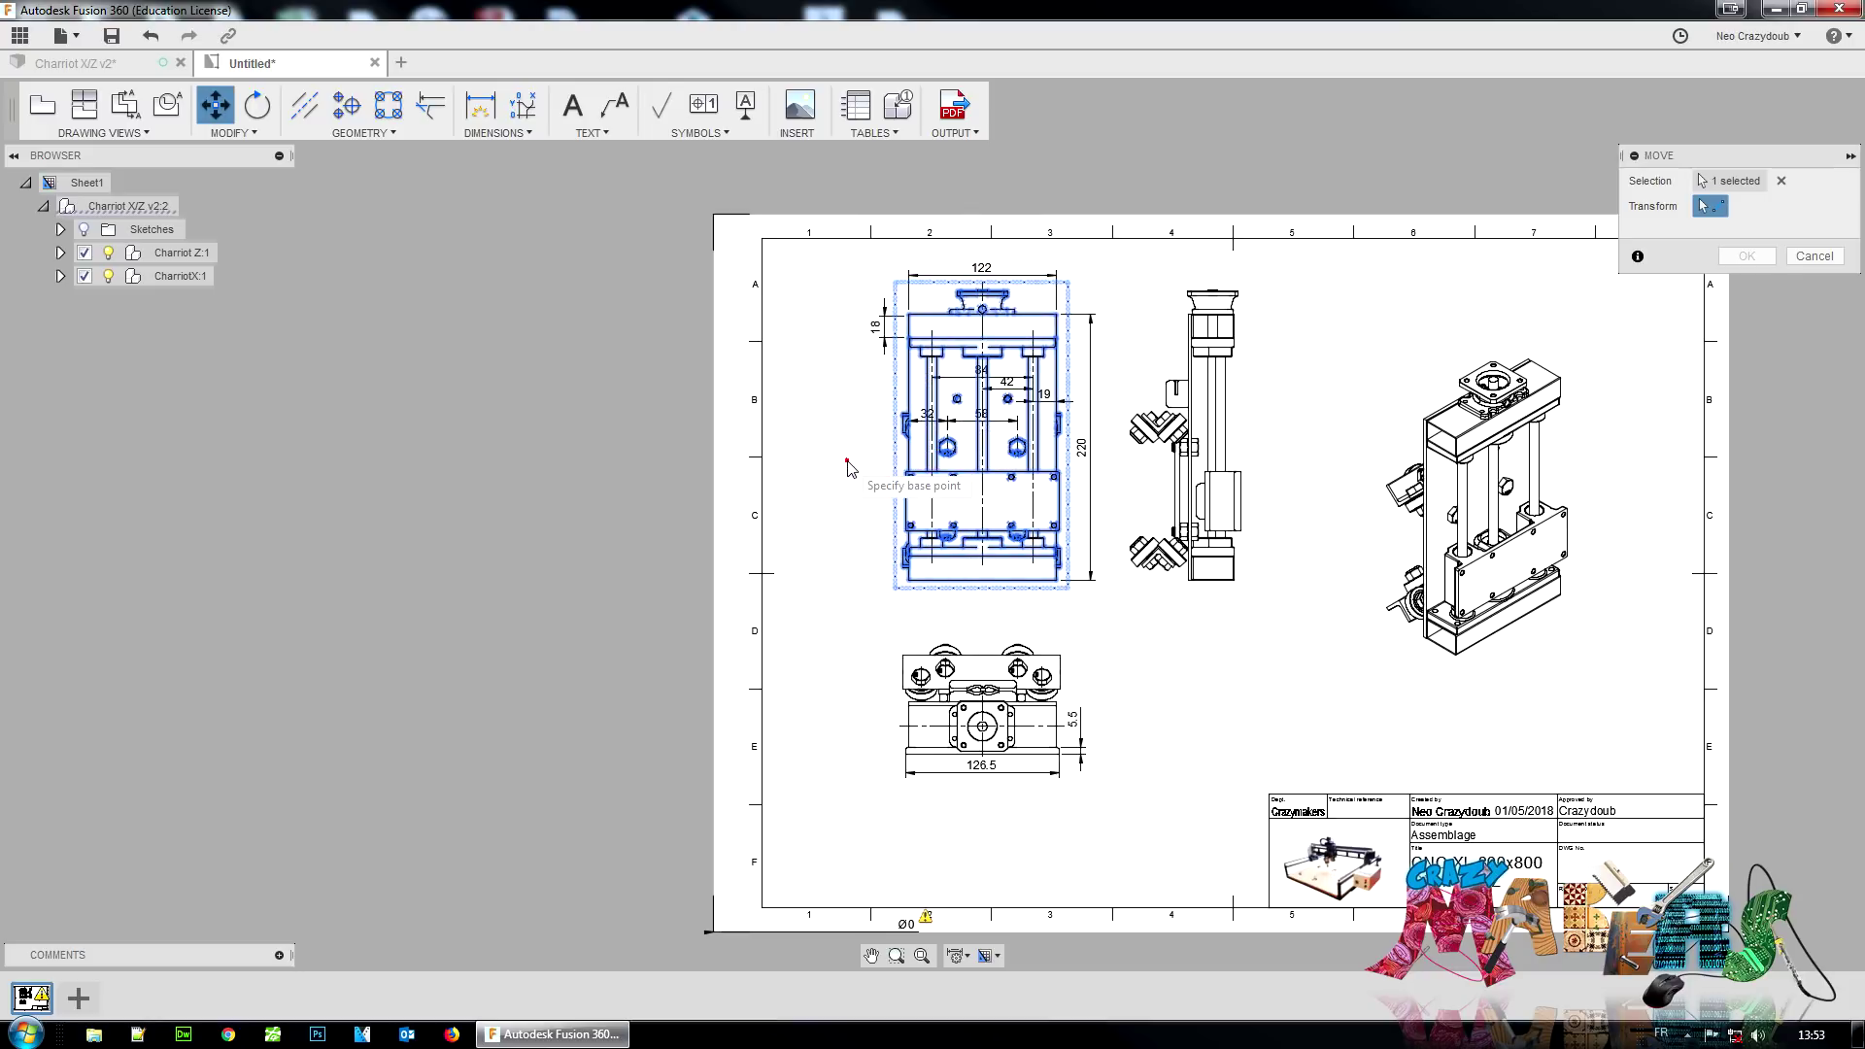
{"action": "left_click", "coordinate": [1020, 449]}
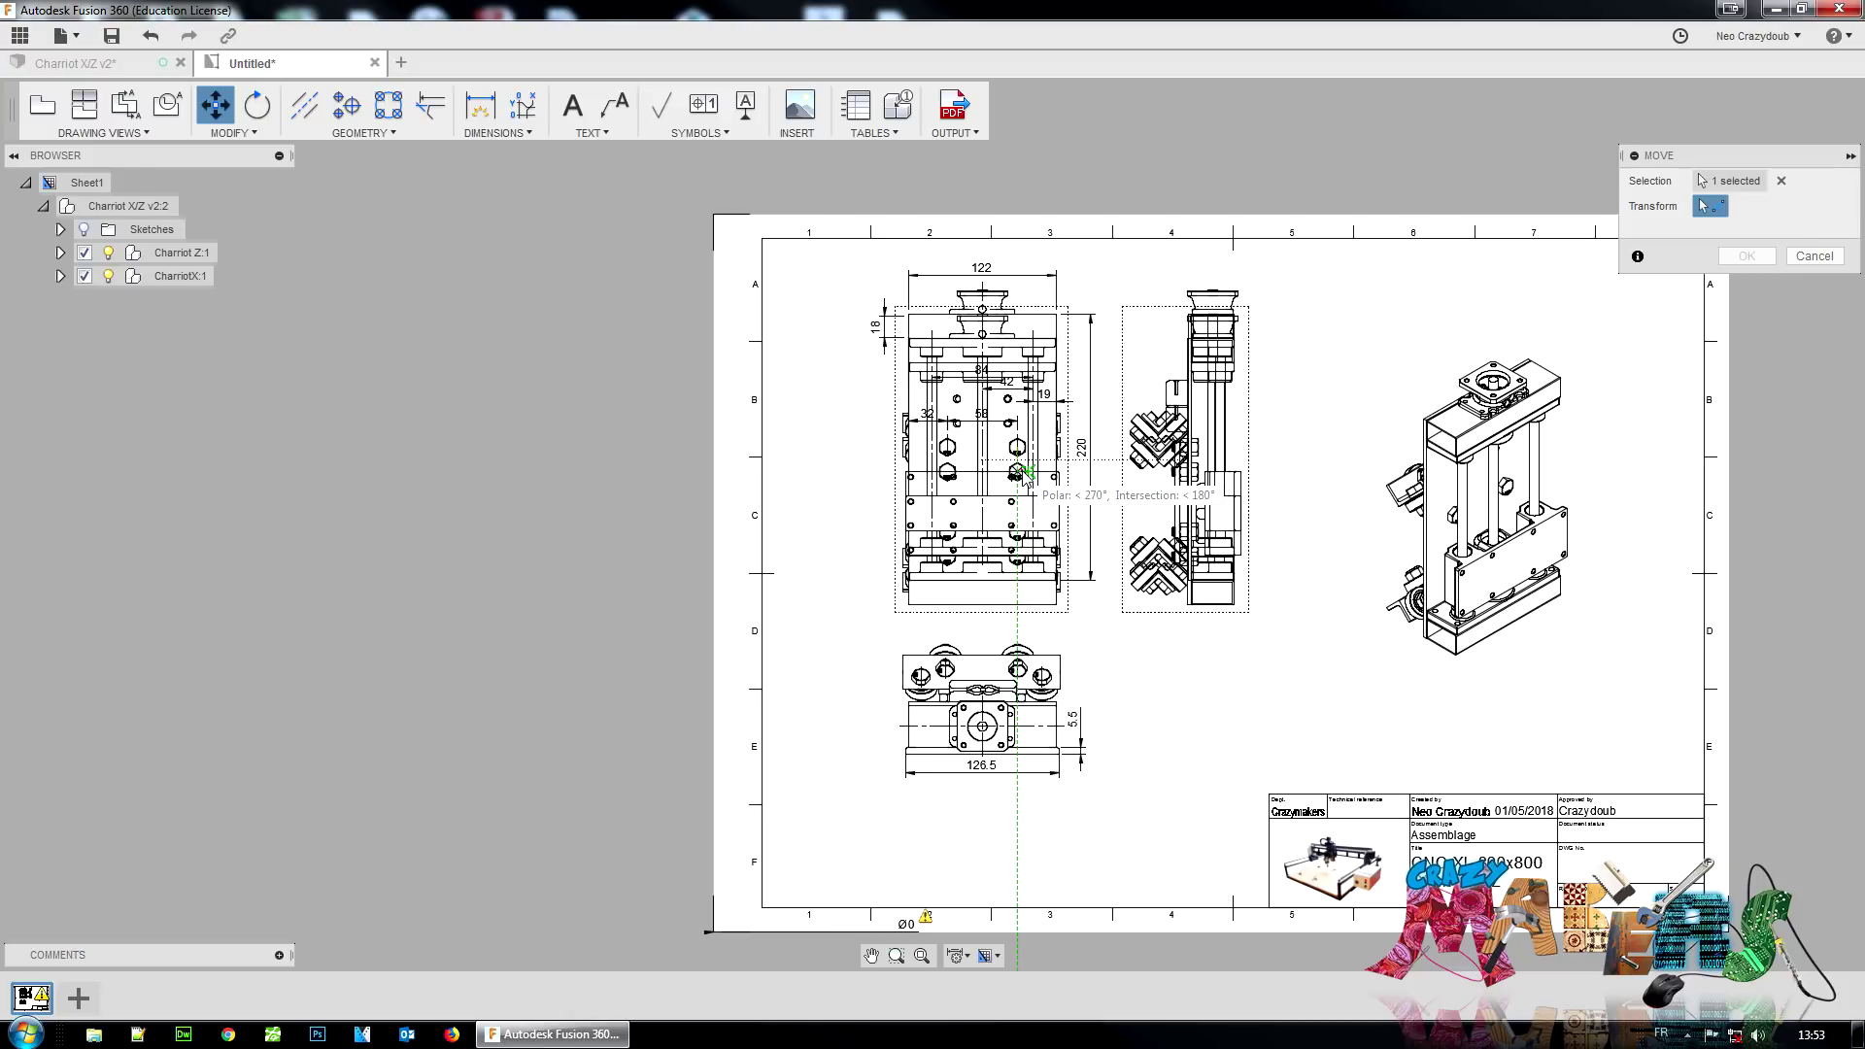
{"action": "left_click", "coordinate": [1023, 474]}
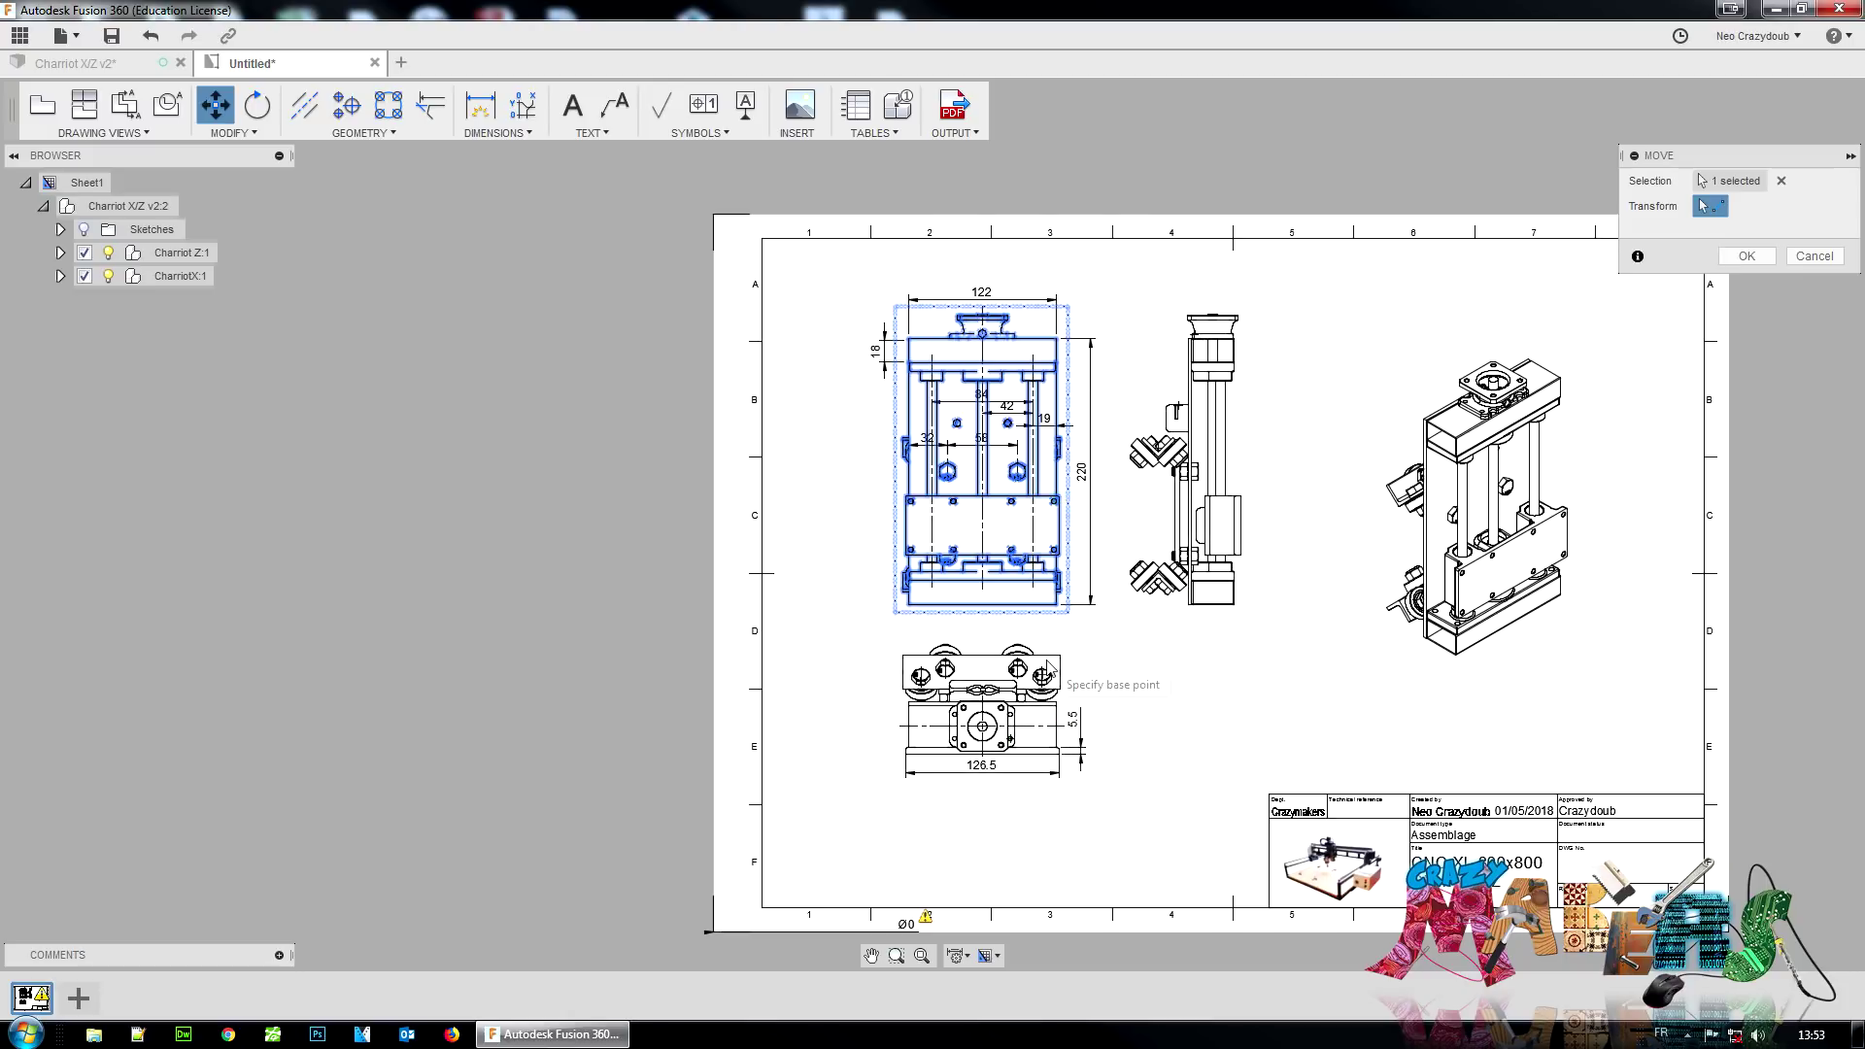
{"action": "left_click", "coordinate": [1057, 697]}
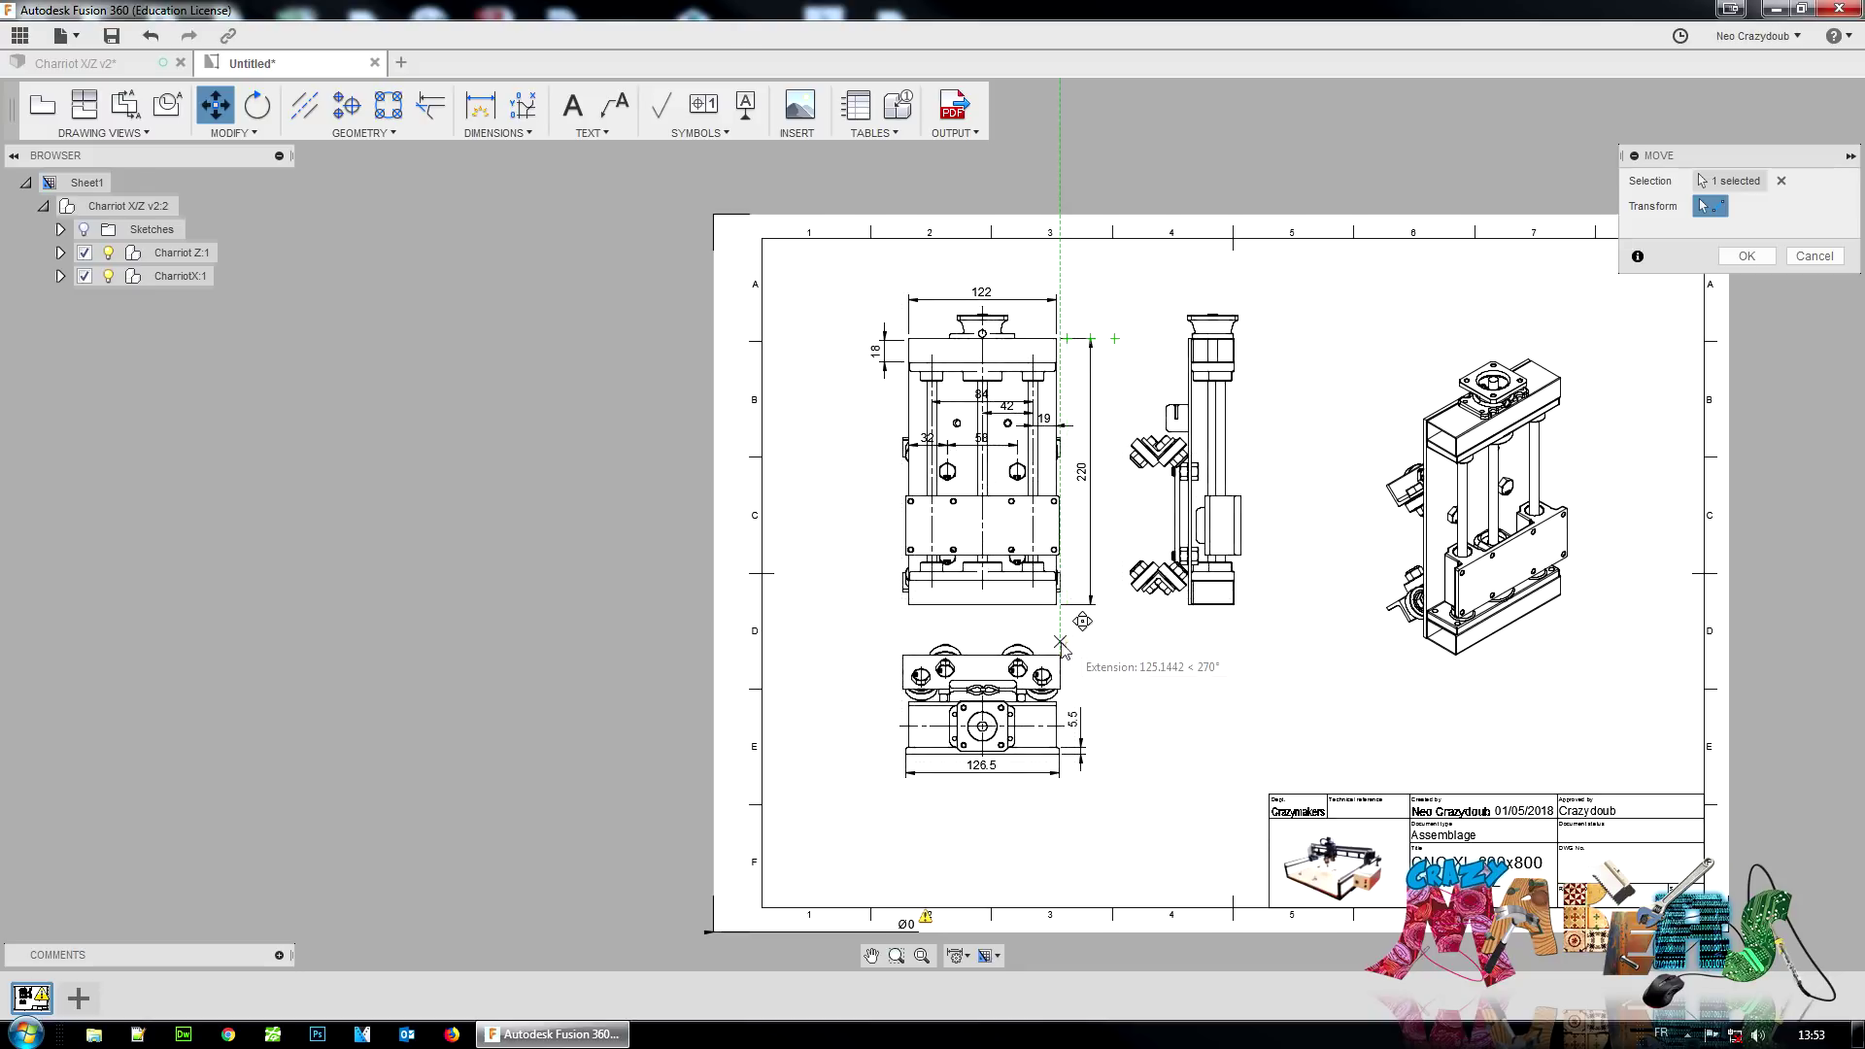
{"action": "left_click", "coordinate": [1060, 642]}
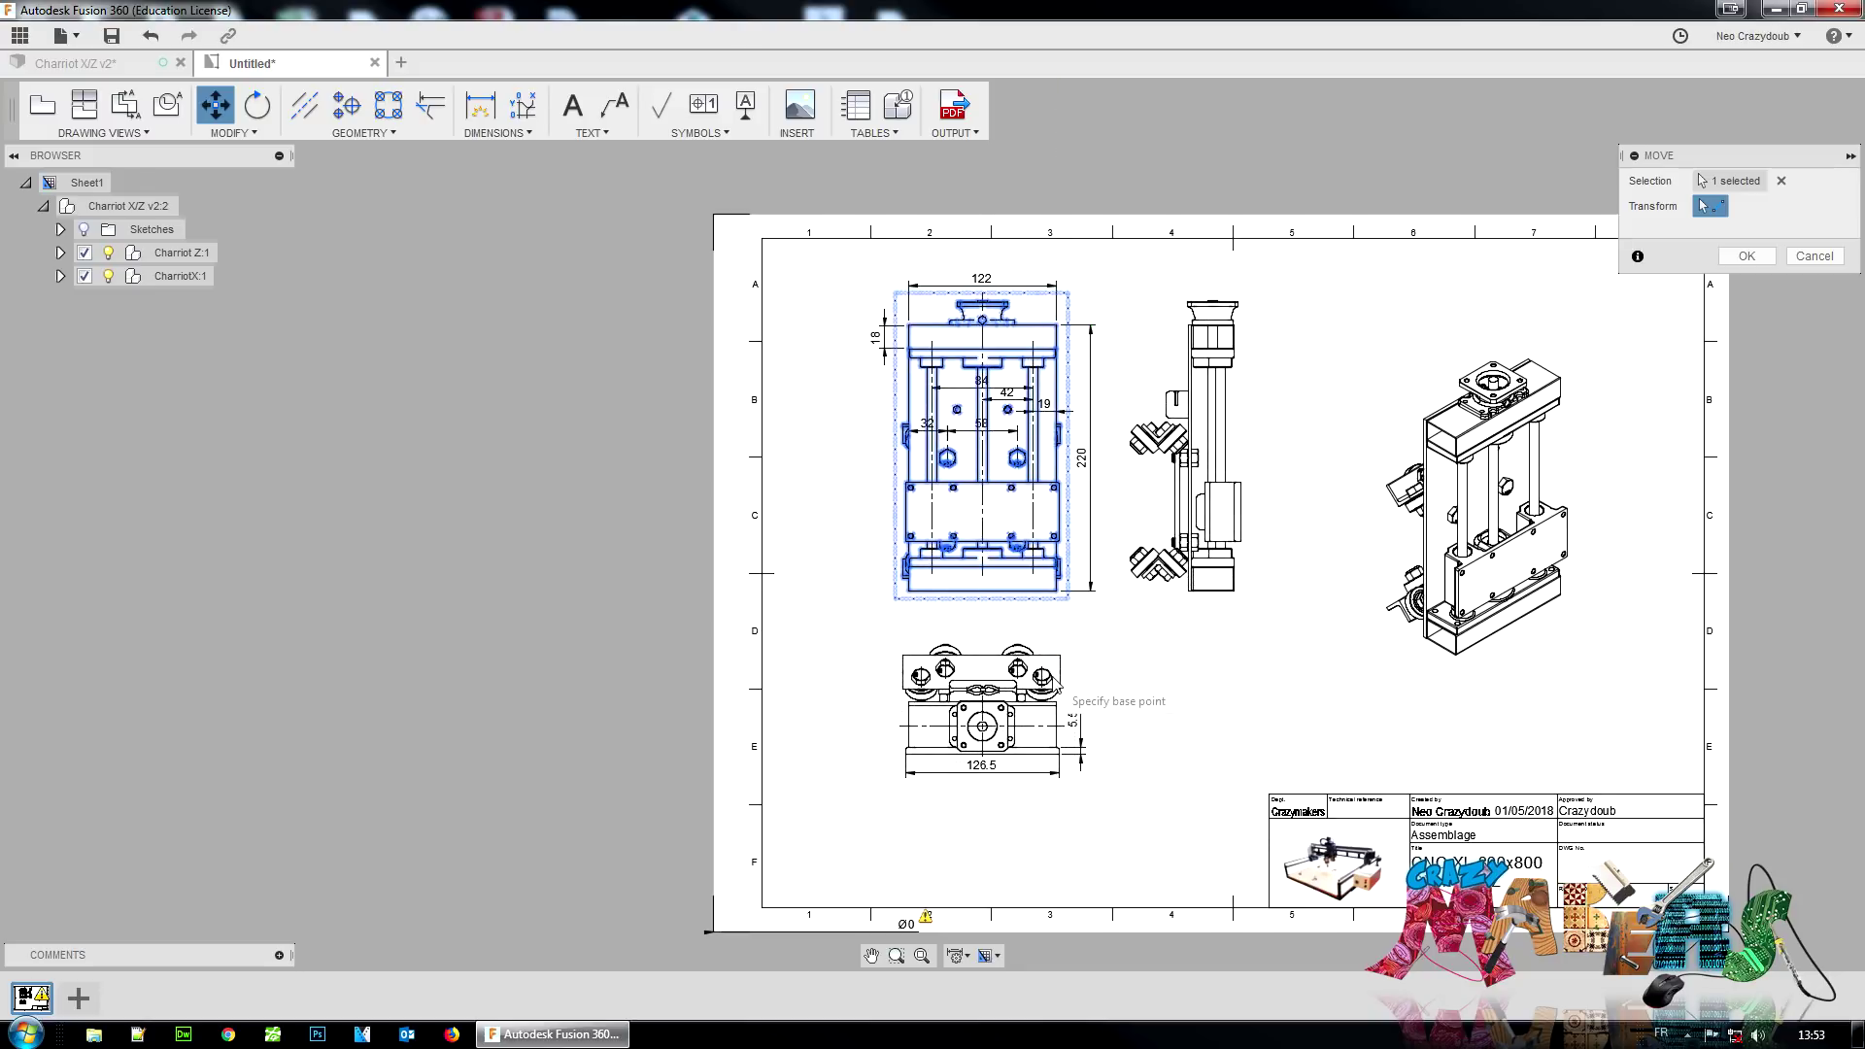
{"action": "left_click", "coordinate": [1746, 255]}
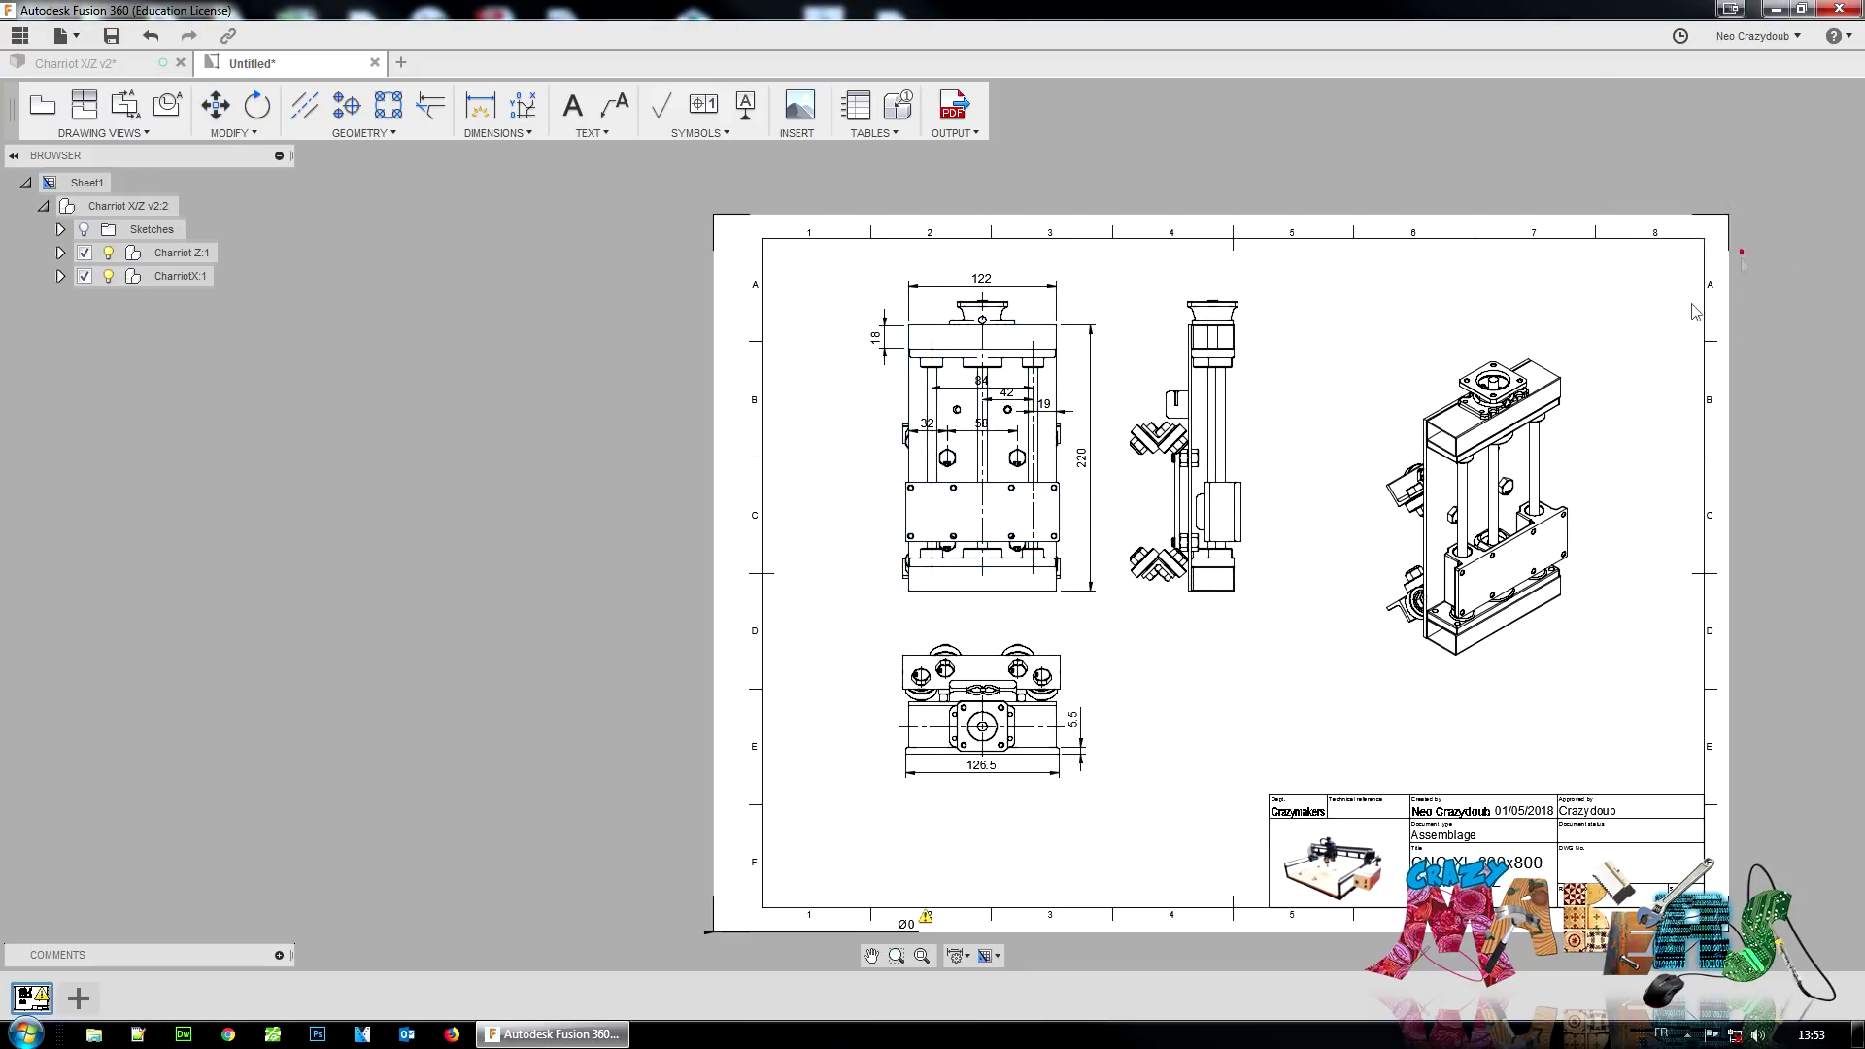
Step: Move the lower projected view straight down the sheet, keeping it aligned with the base view and farther from it
{"action": "left_click", "coordinate": [1050, 649]}
{"action": "right_click", "coordinate": [1047, 634]}
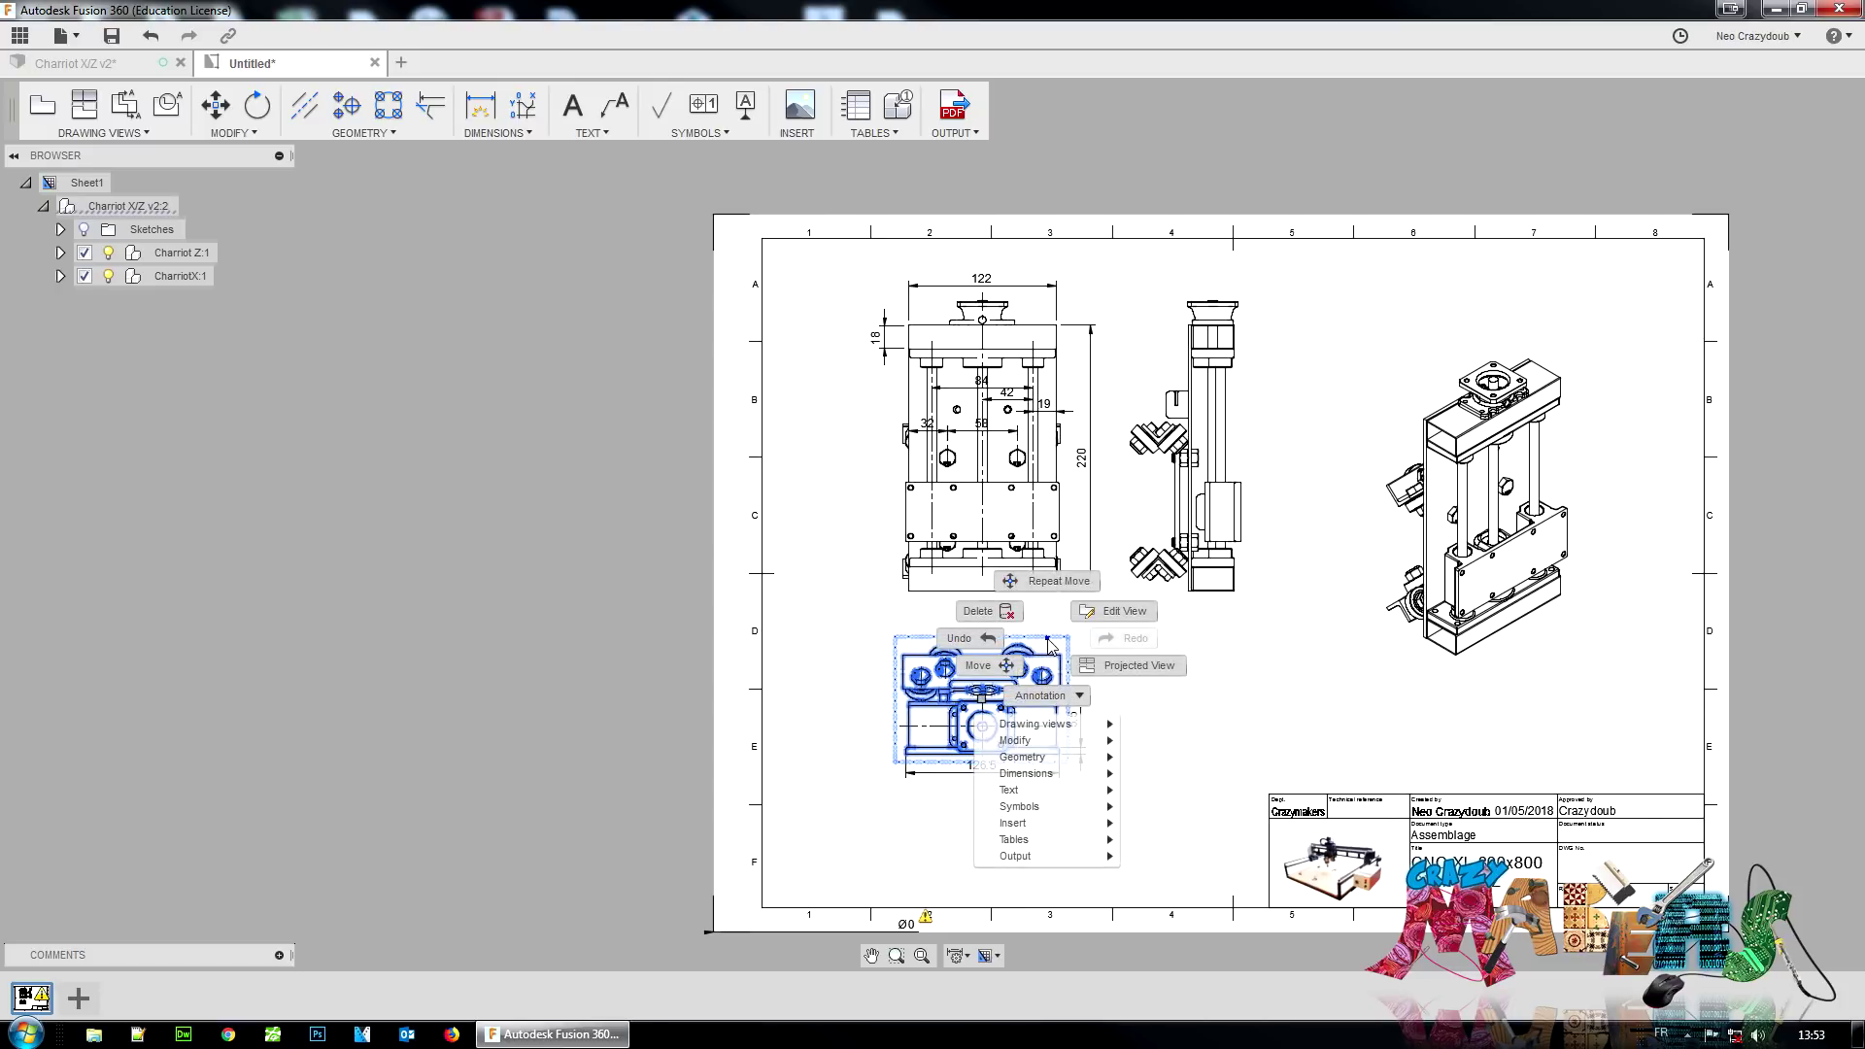
{"action": "left_click", "coordinate": [981, 665]}
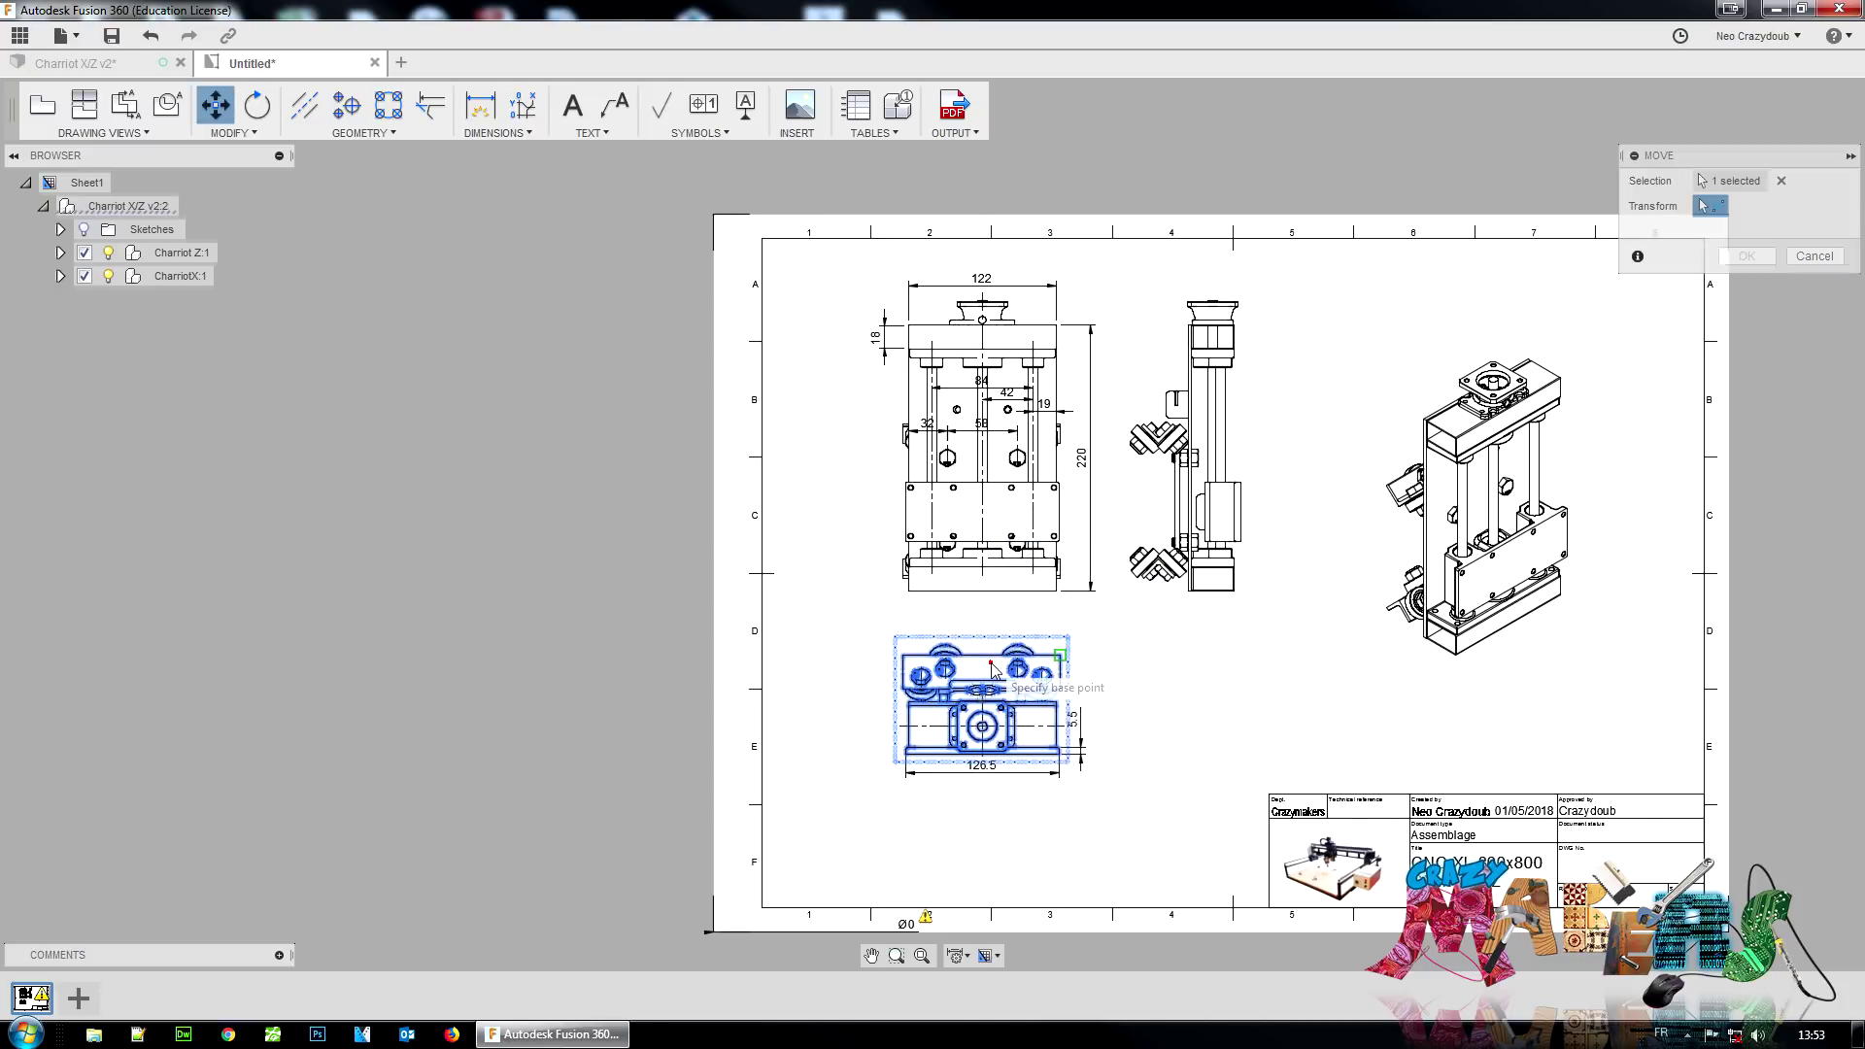
{"action": "left_click", "coordinate": [1069, 645]}
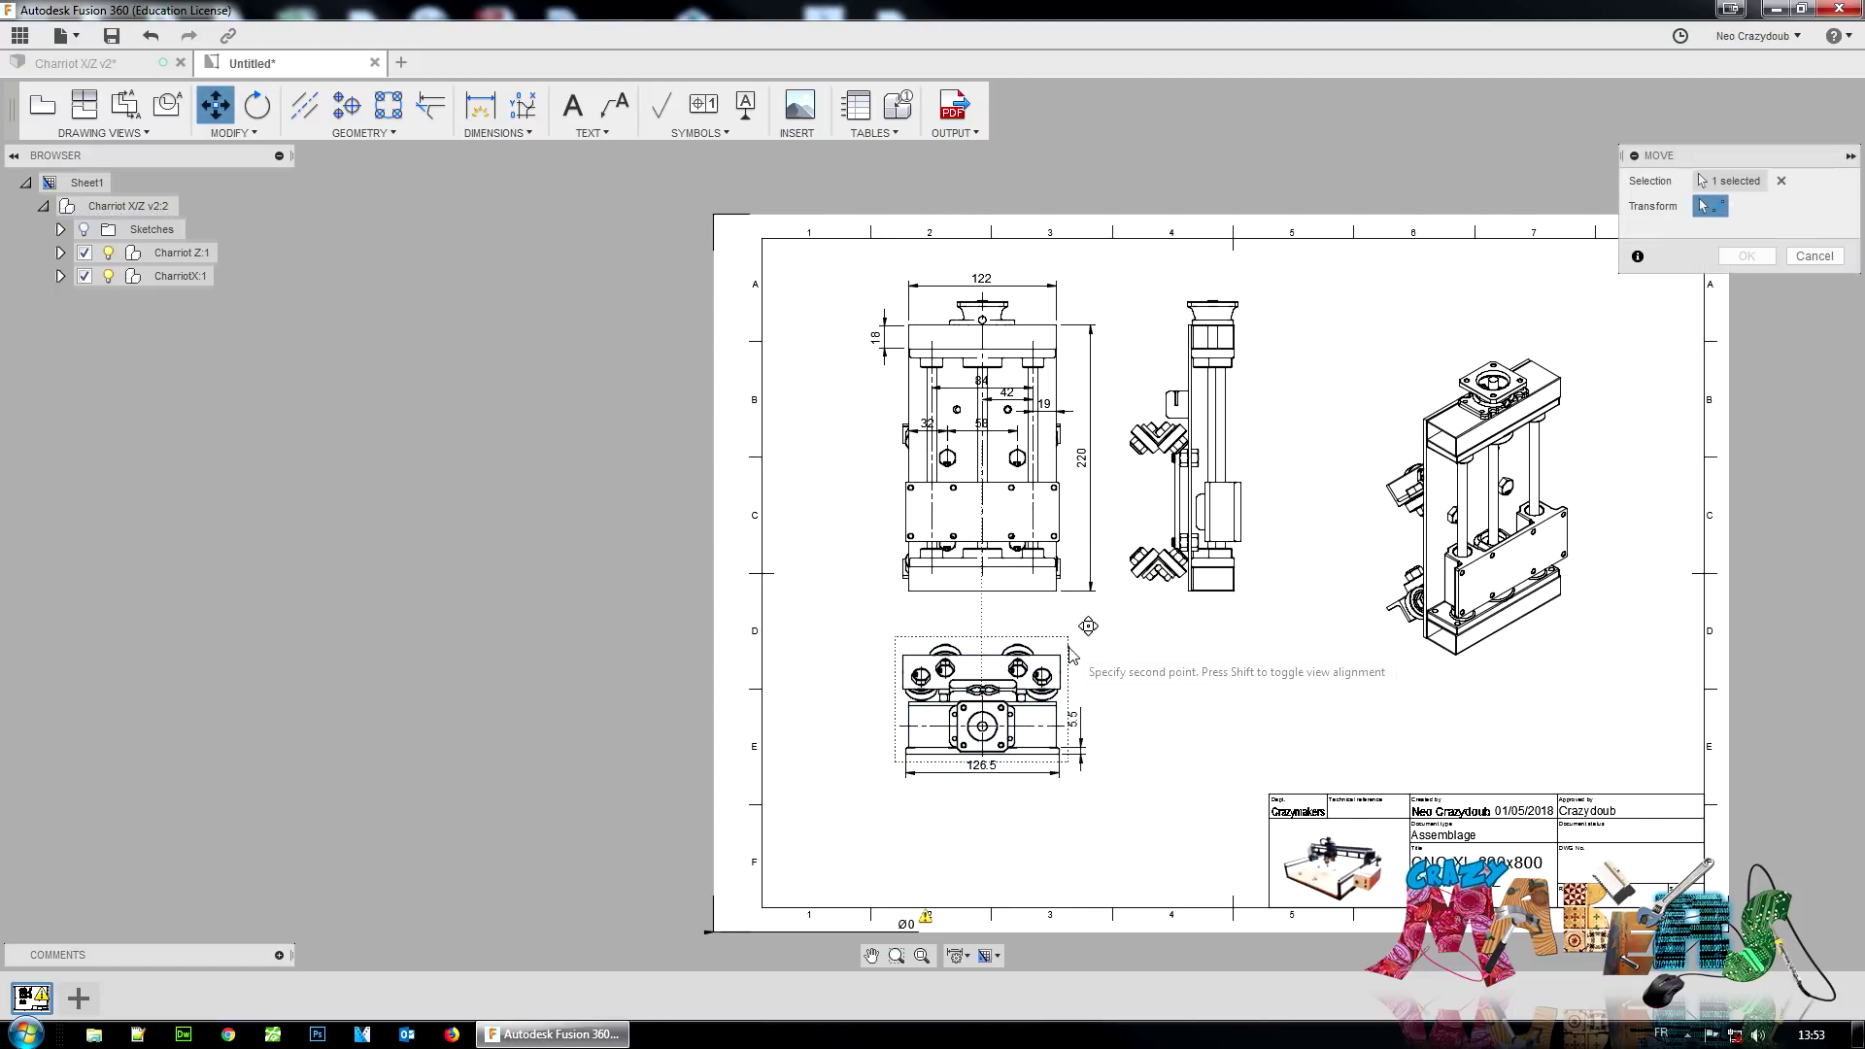
{"action": "left_click", "coordinate": [1070, 701]}
{"action": "left_click", "coordinate": [1746, 255]}
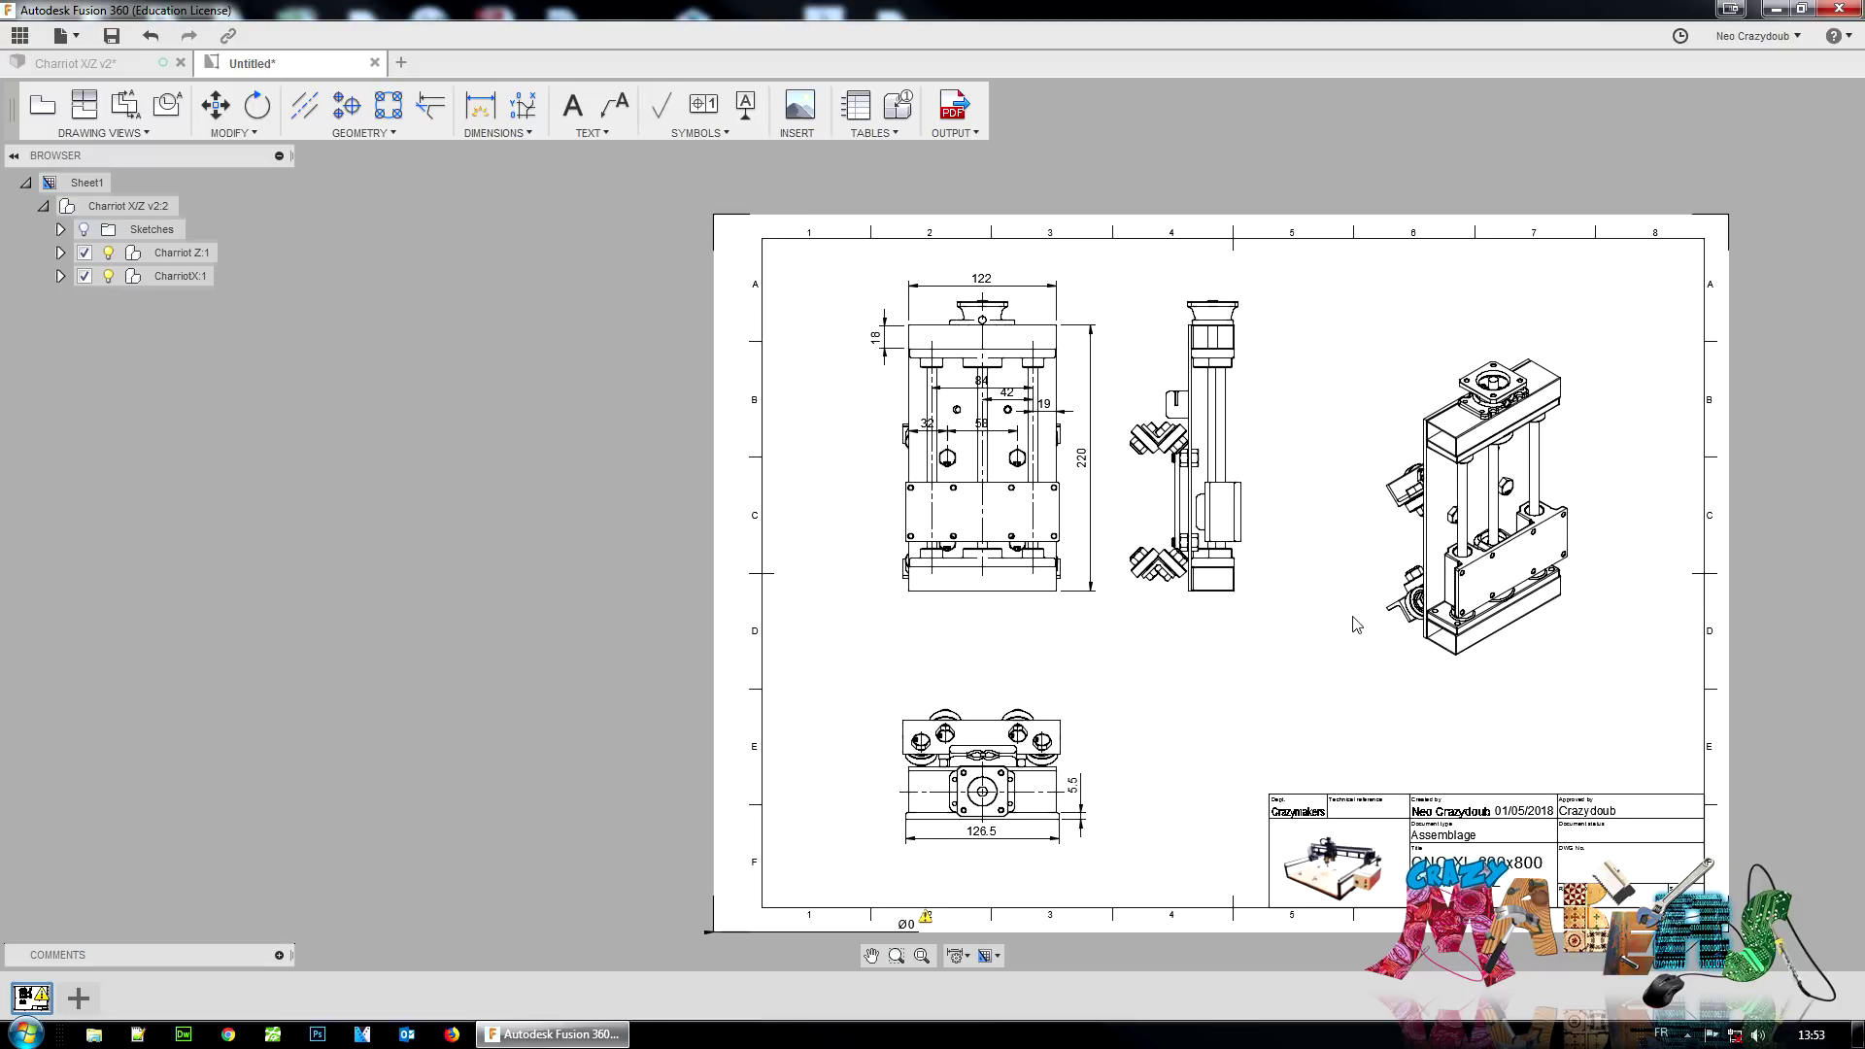
{"action": "left_click", "coordinate": [1391, 630]}
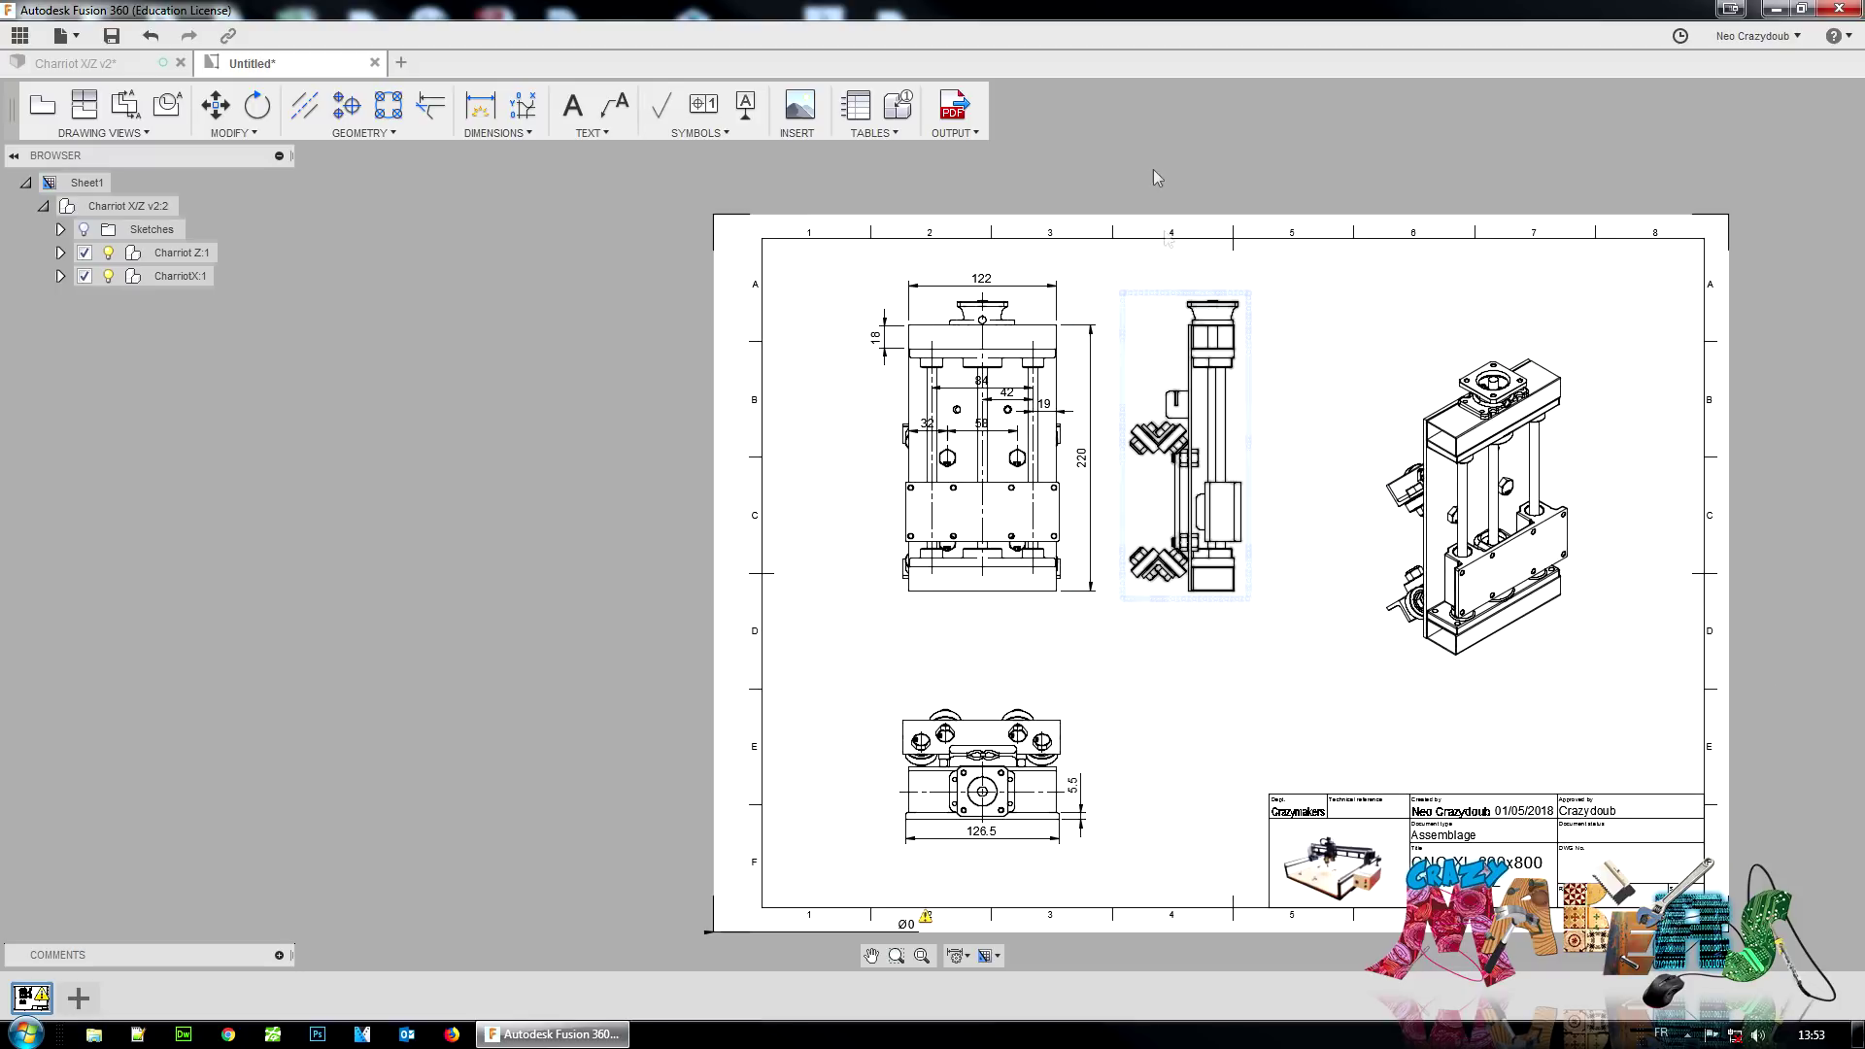
Step: Export all sheets to the desktop as a PDF named charriot X-Z, continuing despite disassociated annotations, and show the desktop
{"action": "left_click", "coordinate": [973, 134]}
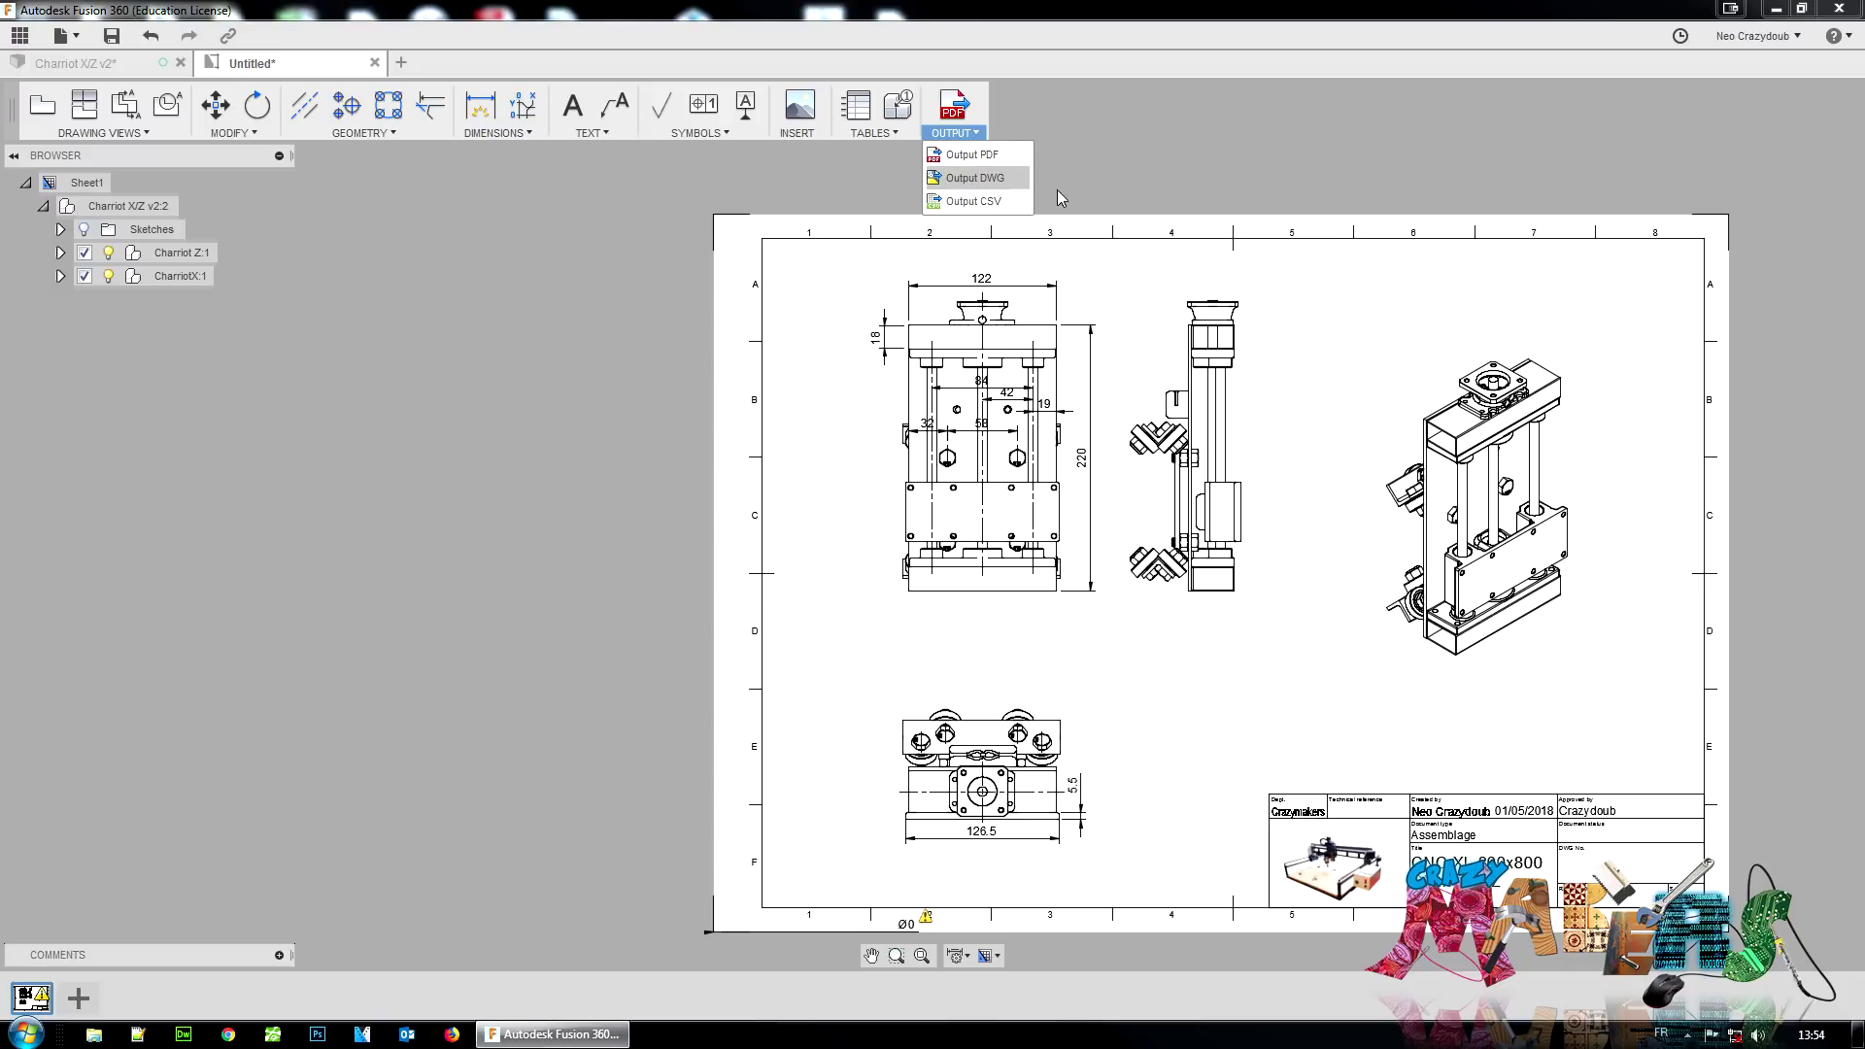
{"action": "left_click", "coordinate": [974, 155]}
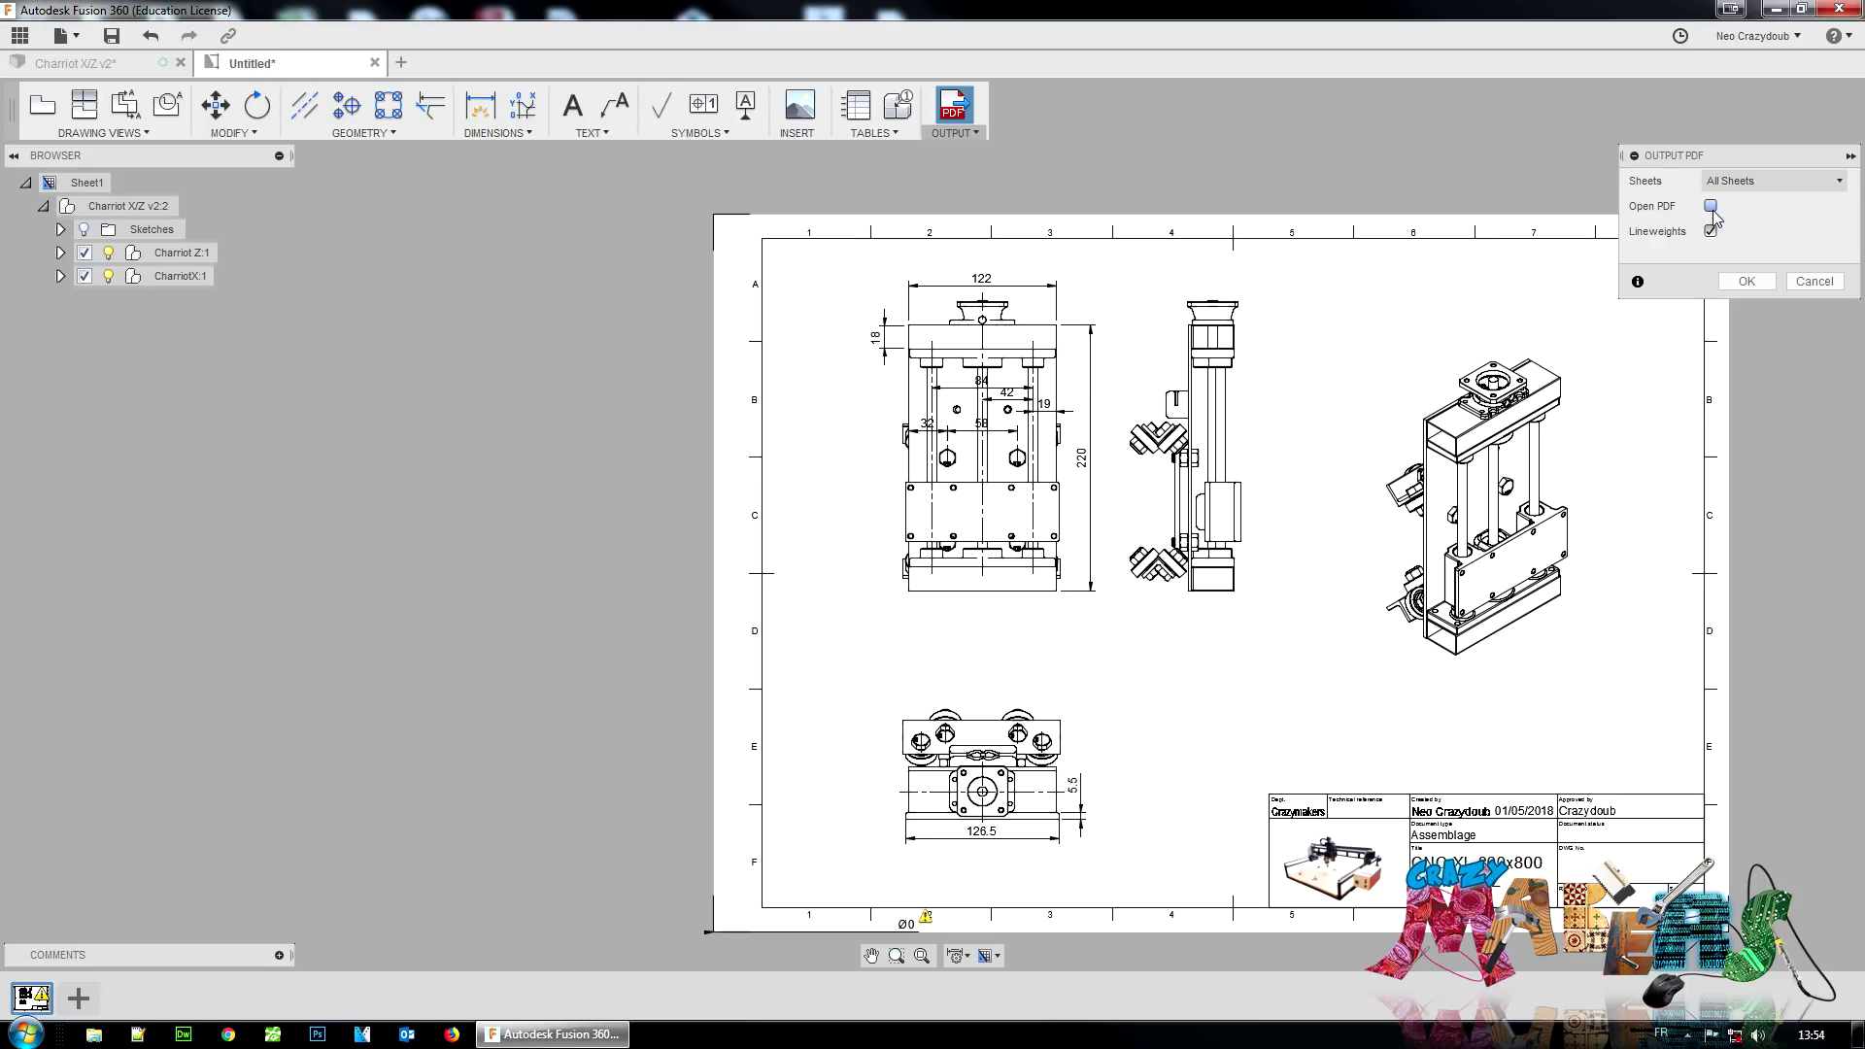
{"action": "left_click", "coordinate": [1745, 284]}
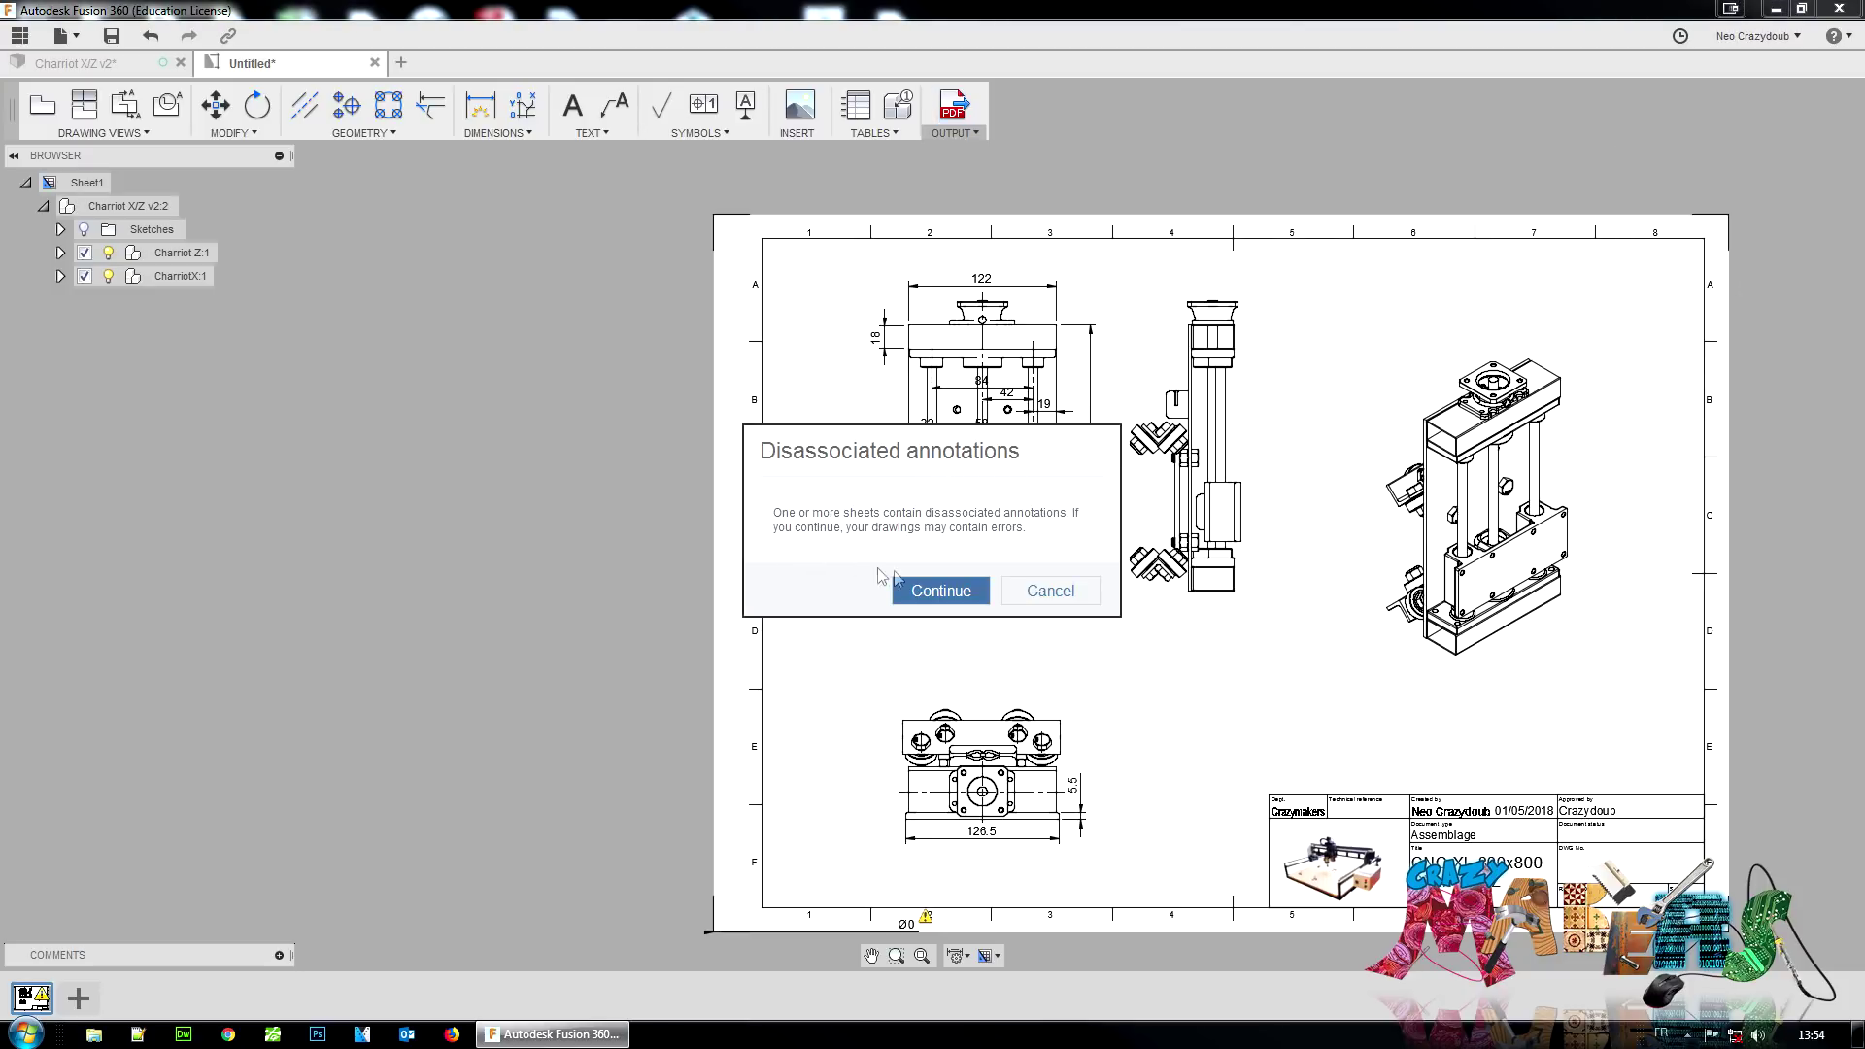
{"action": "left_click", "coordinate": [953, 598]}
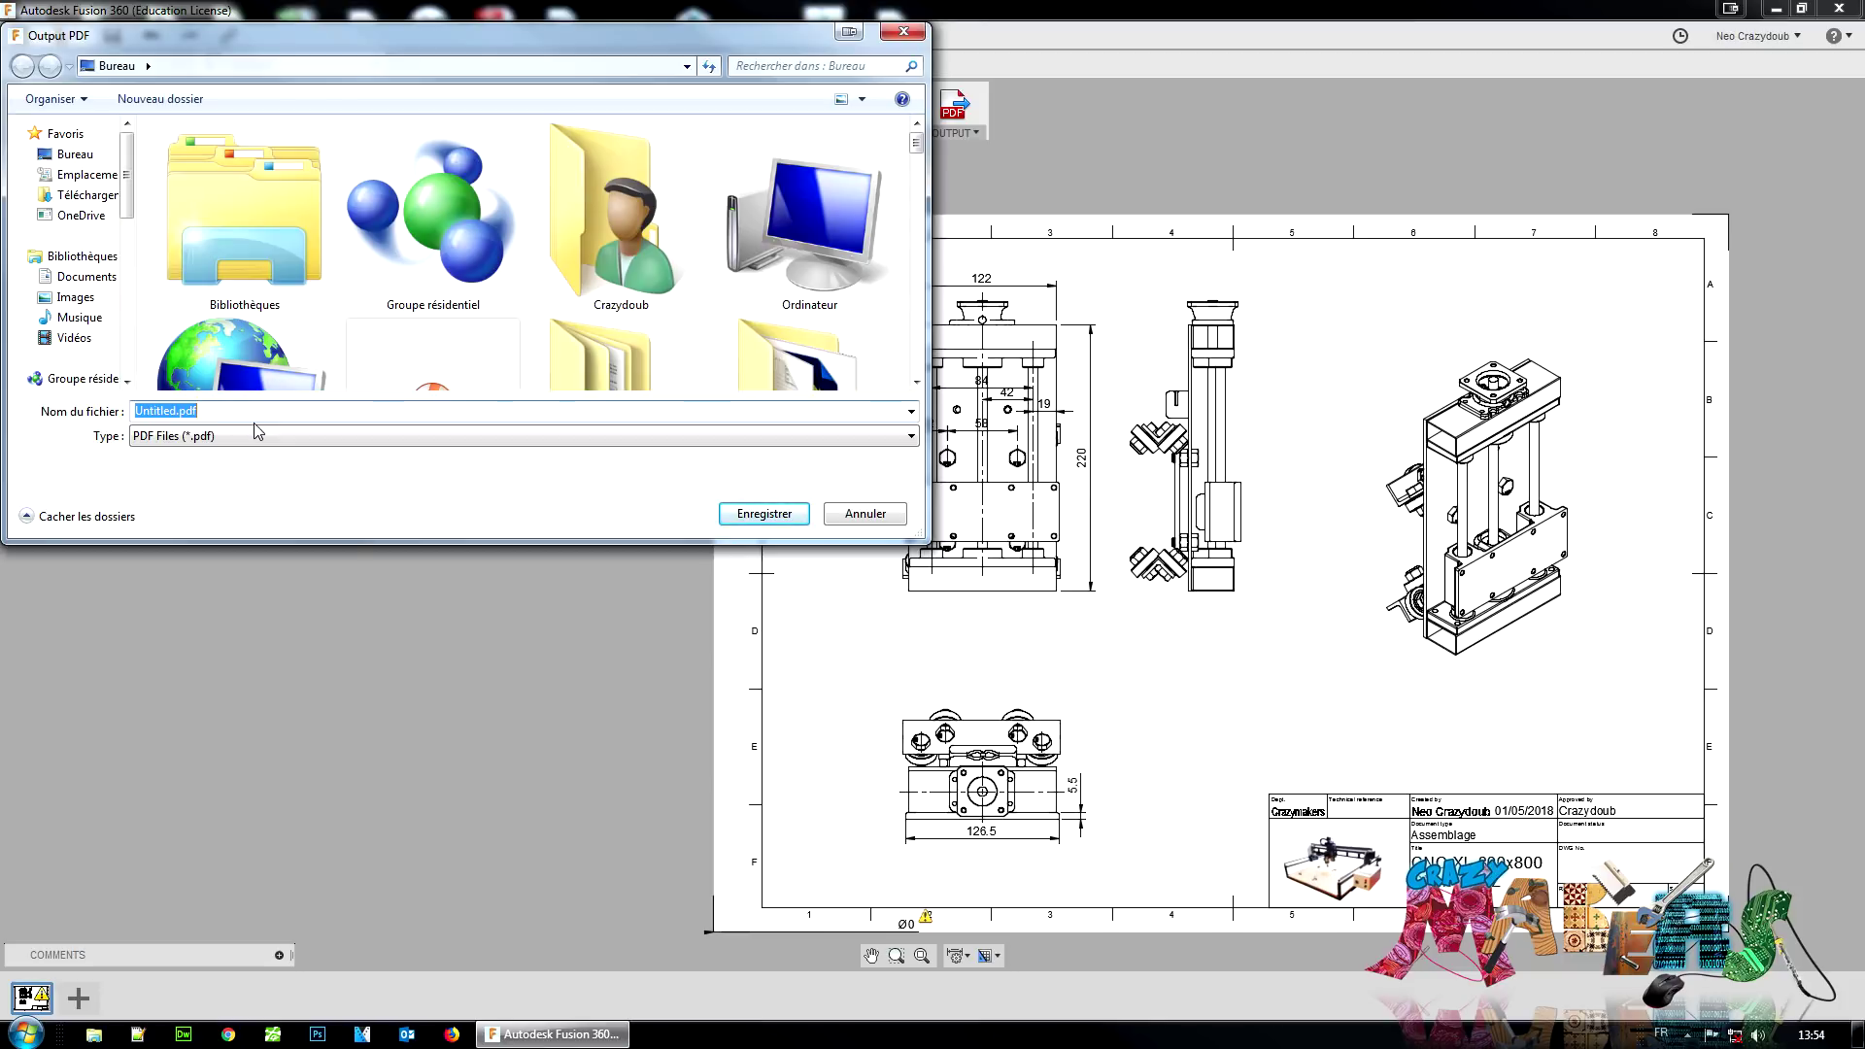
{"action": "type", "text": "charriot X-Z"}
{"action": "key", "text": "Return"}
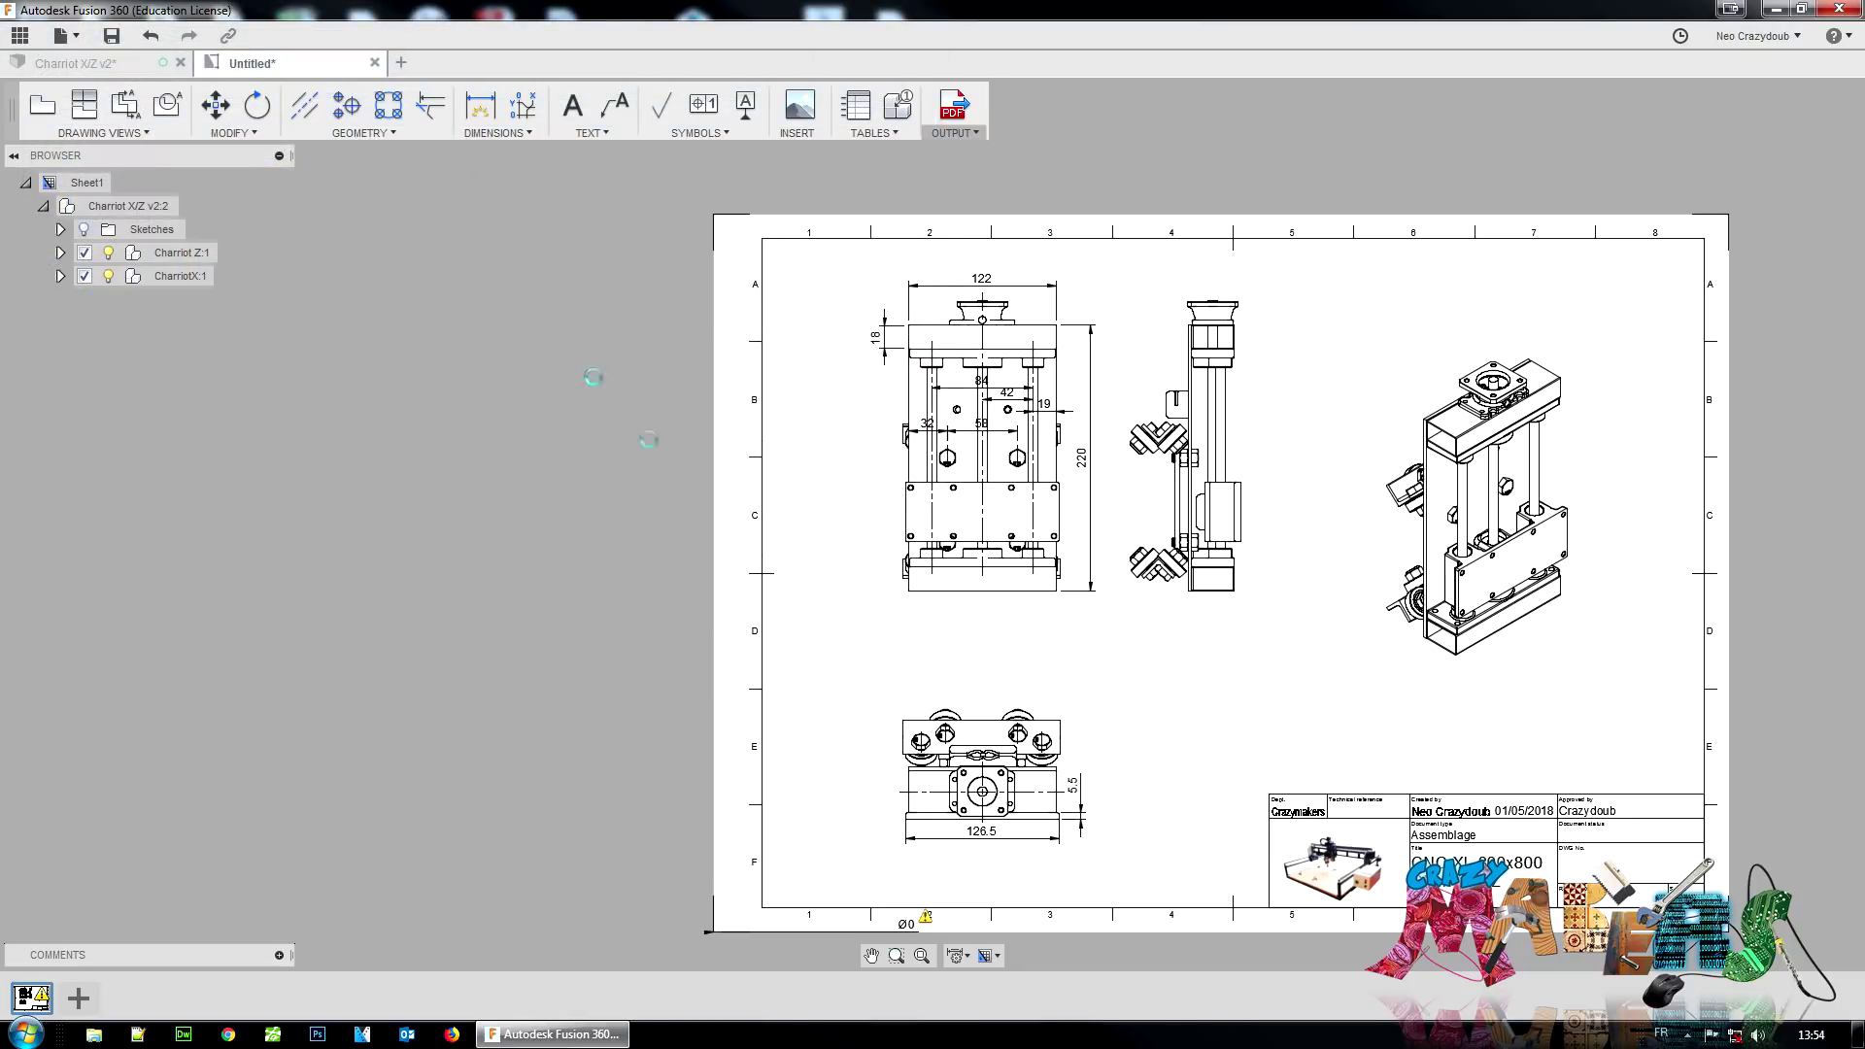
{"action": "left_click", "coordinate": [1857, 1039]}
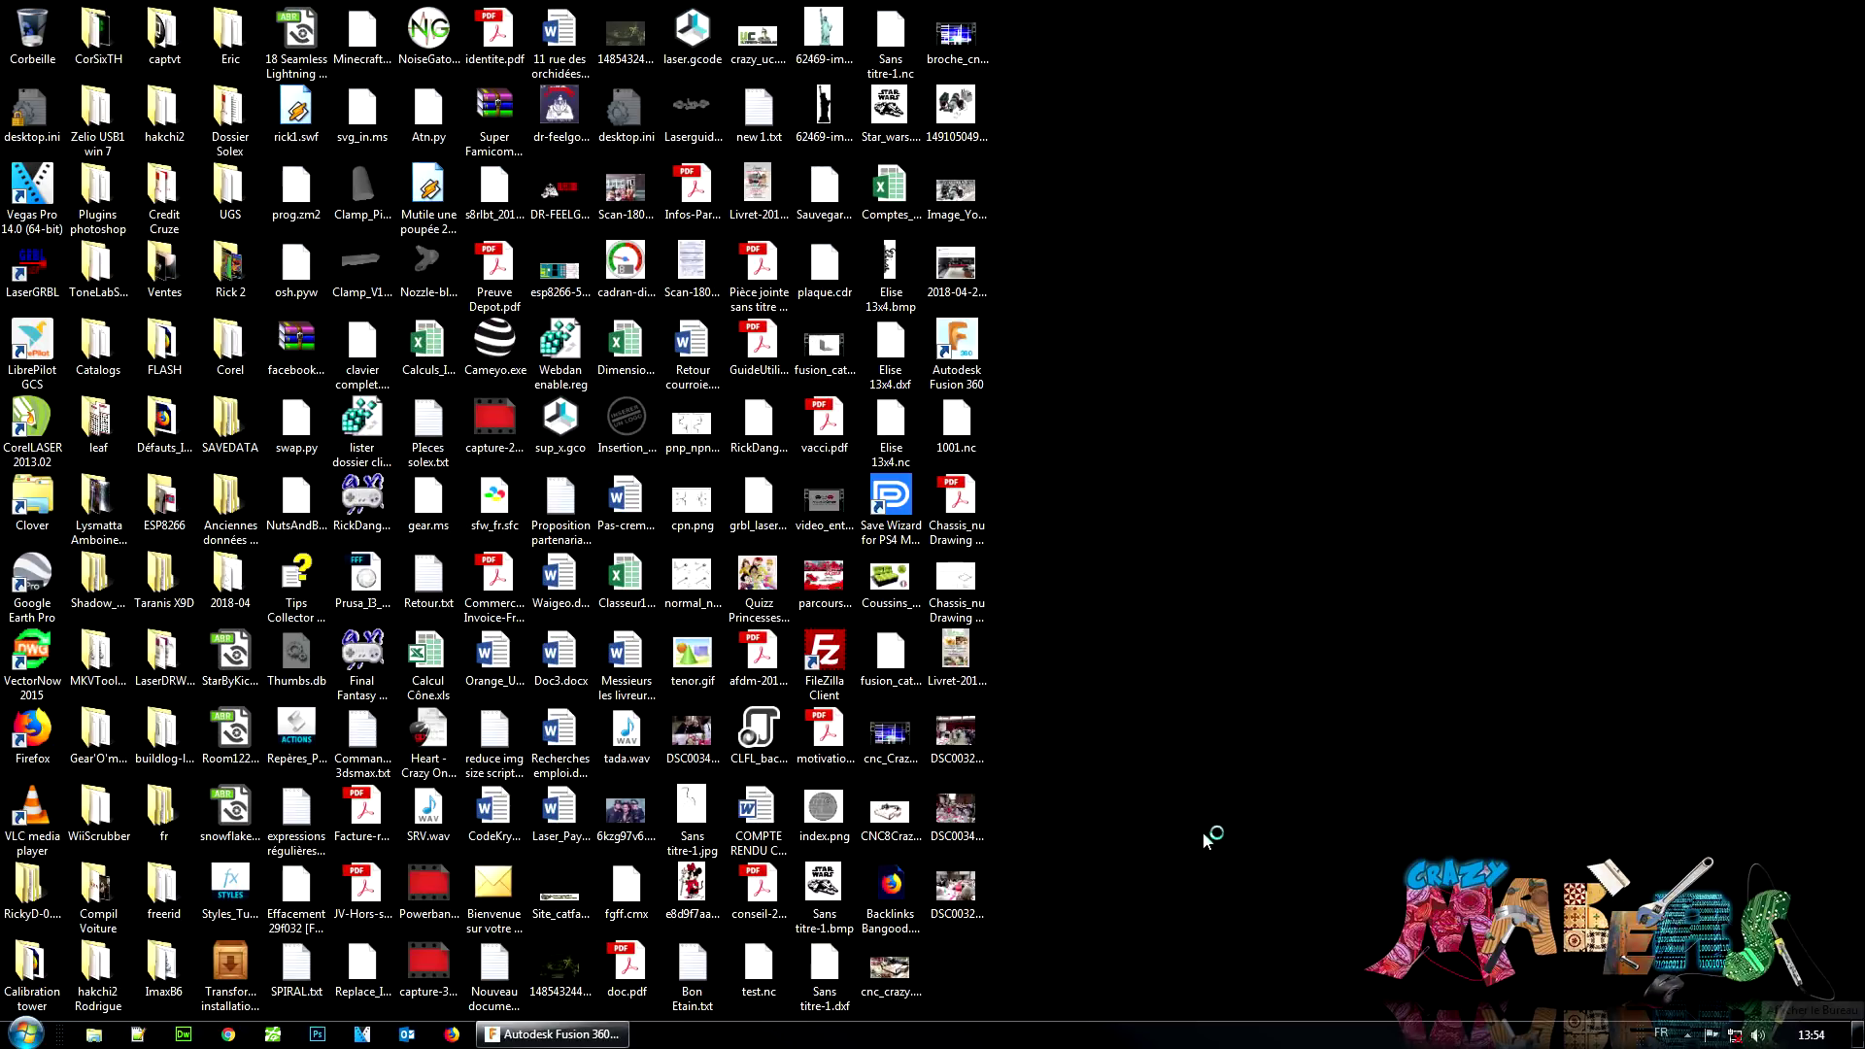